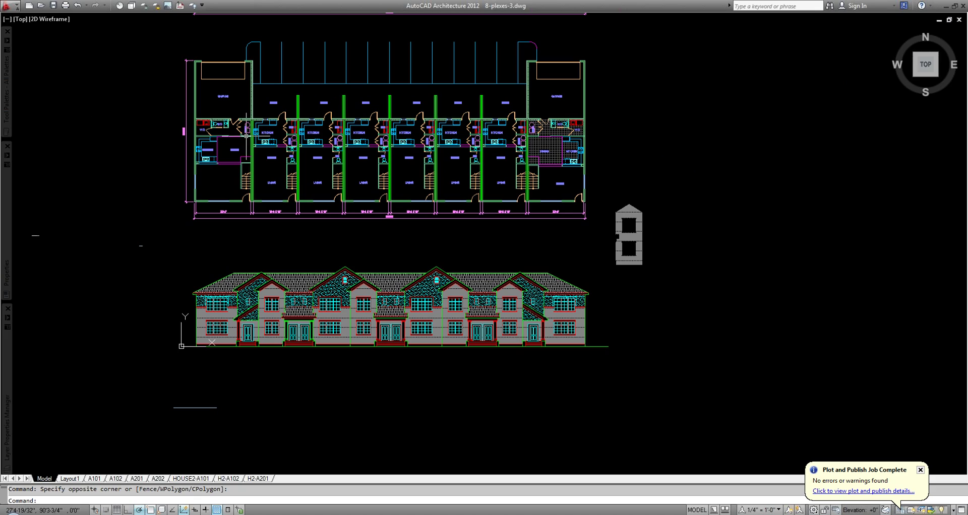
# Examine the 8-plex floor plans and front elevation alongside the hand-drawn sketch photo IMGP0568.JPG.
pyautogui.scroll(2, 252, 137)
pyautogui.scroll(1, 343, 197)
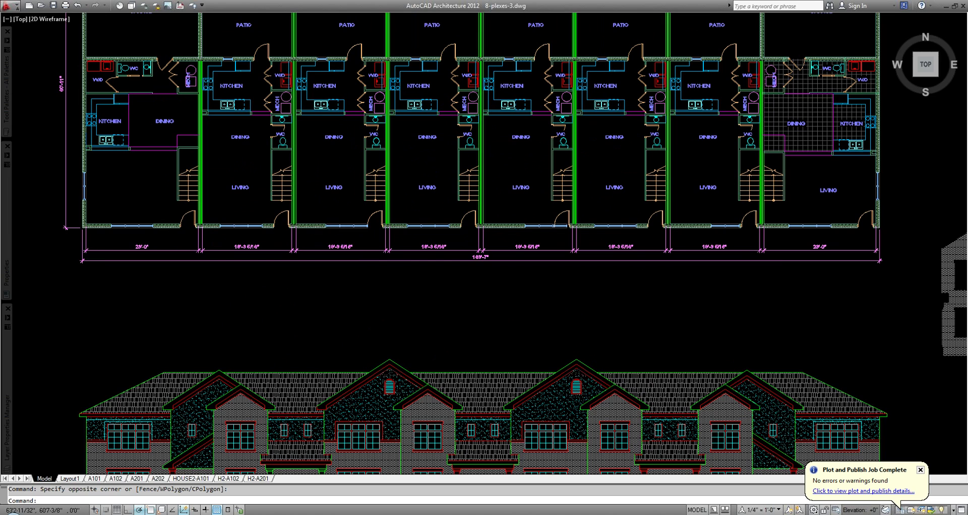
pyautogui.scroll(1, 353, 202)
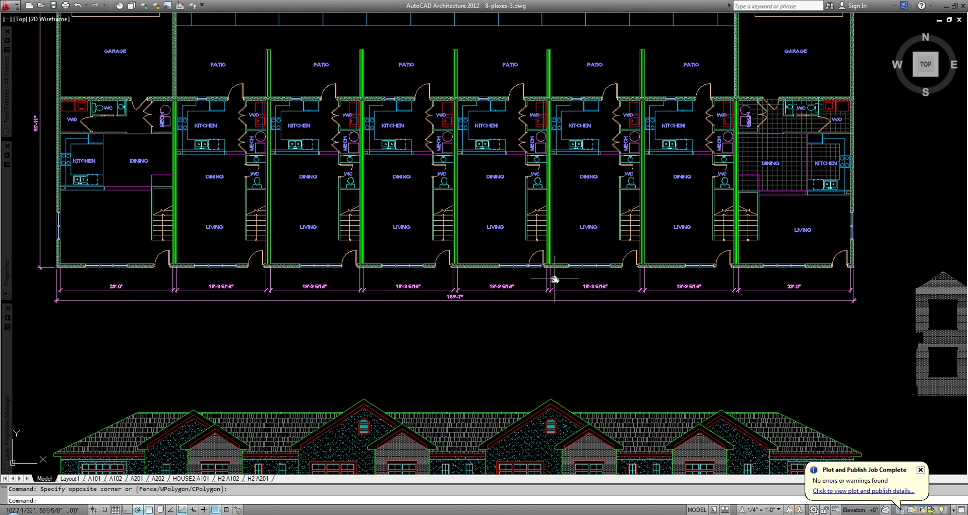
pyautogui.moveTo(555, 277); pyautogui.dragTo(545, 281, button='middle')
pyautogui.scroll(-2, 231, 277)
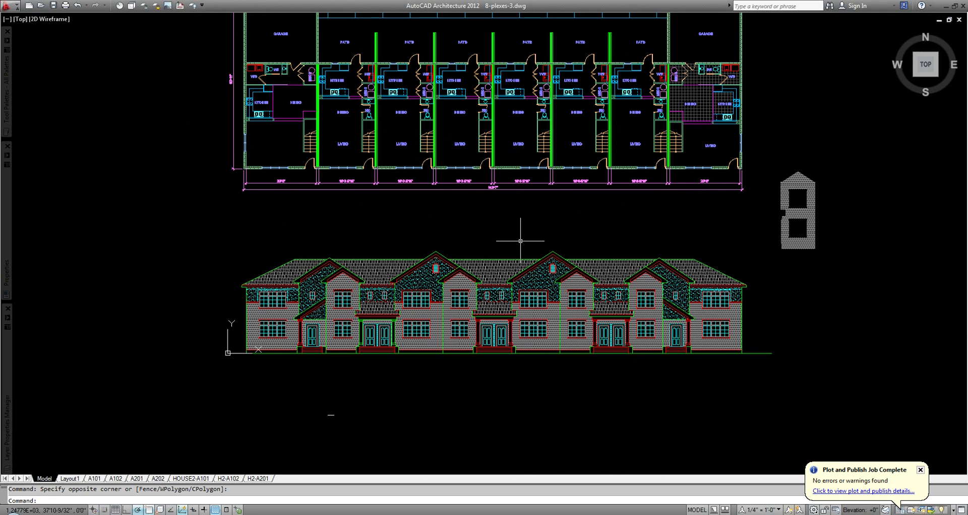
pyautogui.click(1, 307)
pyautogui.moveTo(0, 184); pyautogui.dragTo(177, 98)
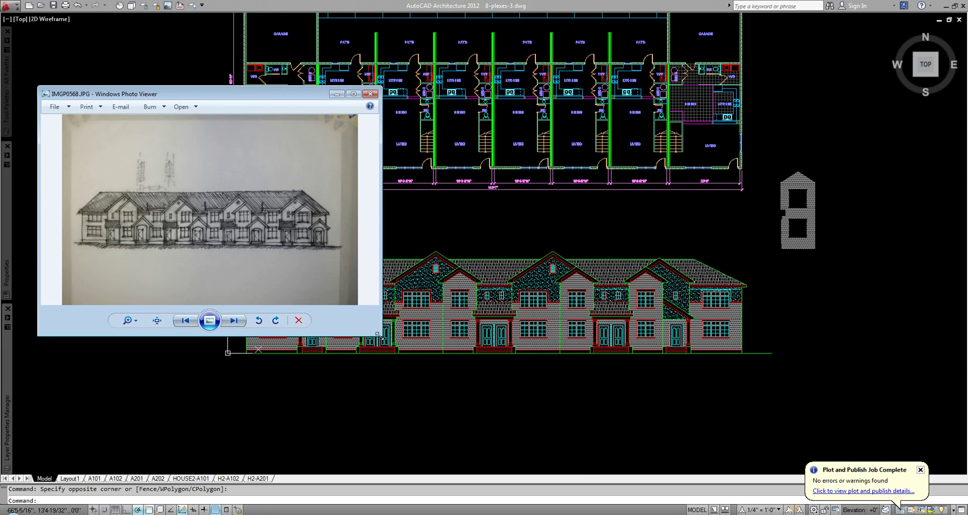
pyautogui.moveTo(380, 334); pyautogui.dragTo(589, 477)
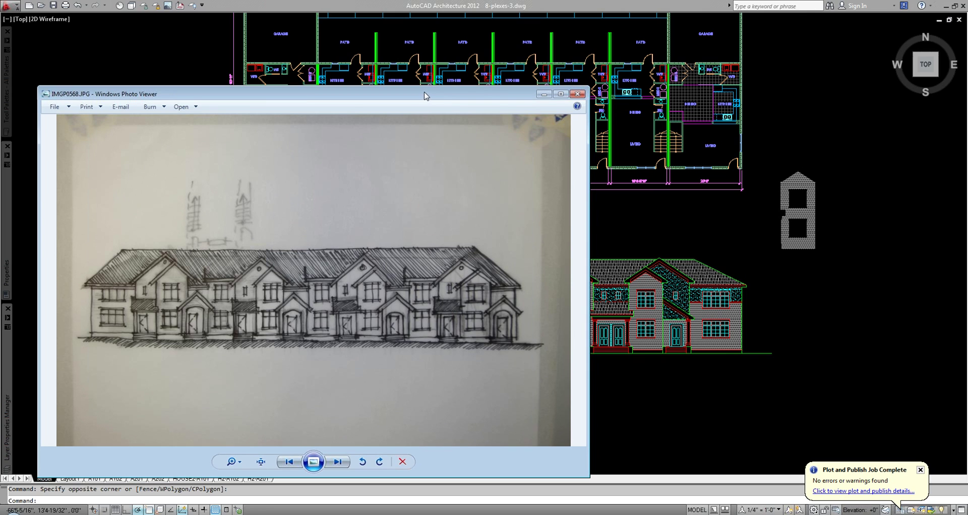
pyautogui.moveTo(474, 102); pyautogui.dragTo(0, 101)
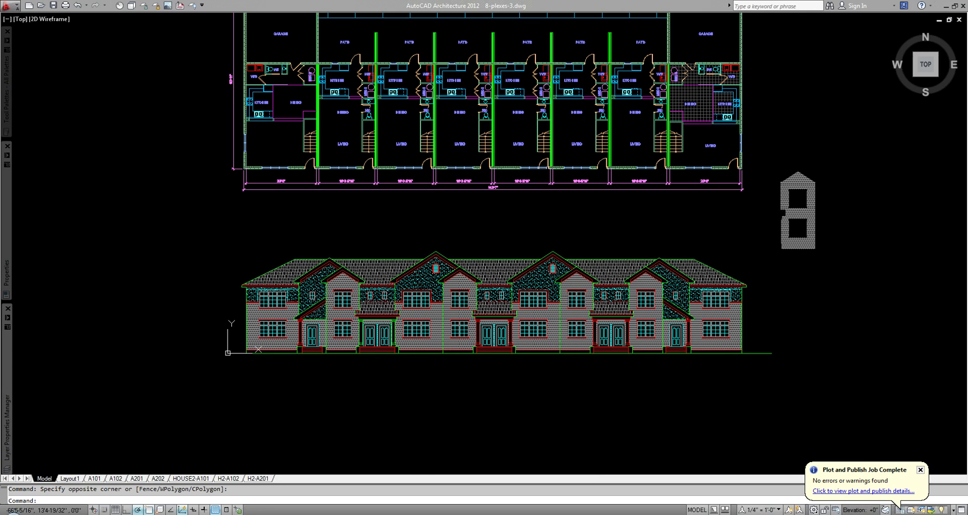
pyautogui.click(188, 206)
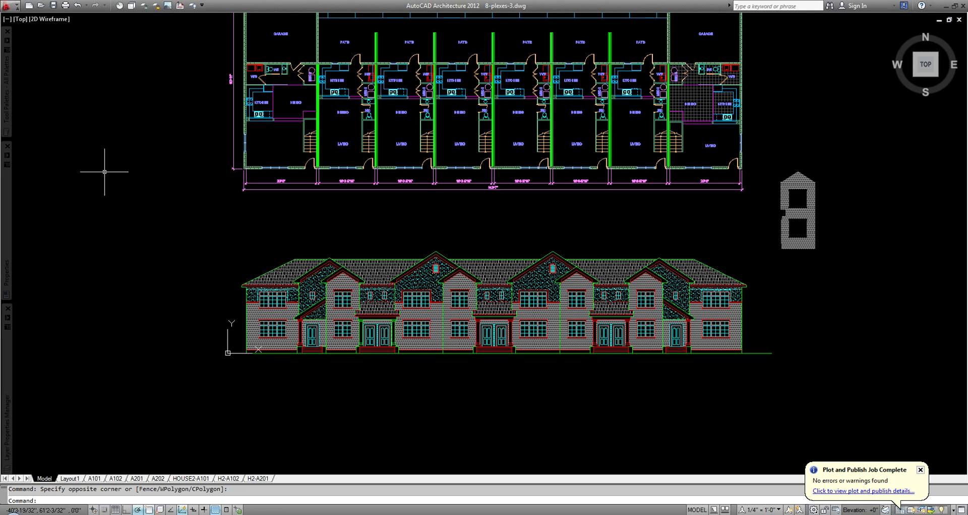
# Delete the stray brick hatch piece lying beside the floor plan and the front elevation.
pyautogui.moveTo(147, 151); pyautogui.dragTo(130, 265, button='middle')
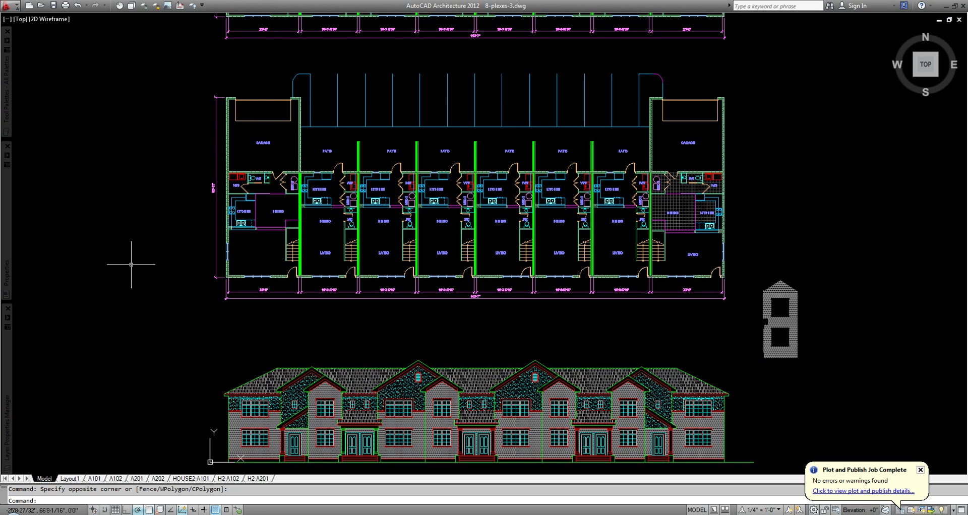
pyautogui.scroll(-4, 202, 237)
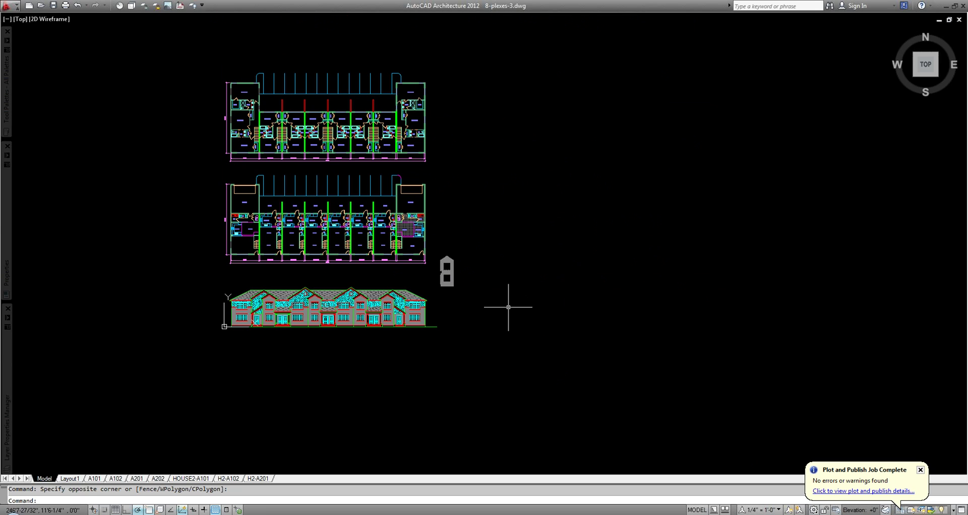
pyautogui.scroll(3, 504, 302)
pyautogui.click(470, 310)
pyautogui.click(391, 203)
pyautogui.press('Delete')
# Turn off the layer of the room labels and the P-Flor-Fixt layer of the ground-floor plan.
pyautogui.moveTo(150, 210)
pyautogui.mouseDown(button='middle')
pyautogui.moveTo(485, 290)
pyautogui.moveTo(426, 299)
pyautogui.mouseUp(button='middle')
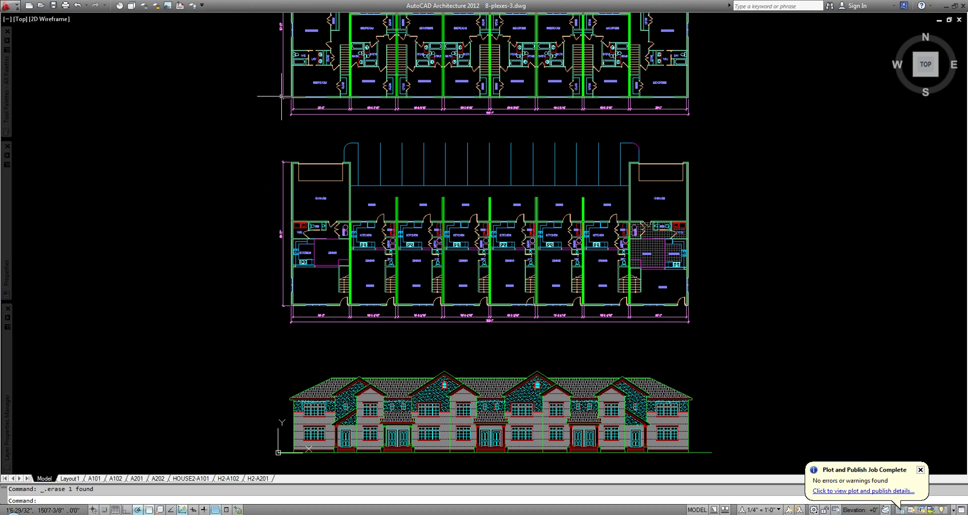
pyautogui.moveTo(603, 251); pyautogui.dragTo(532, 363, button='middle')
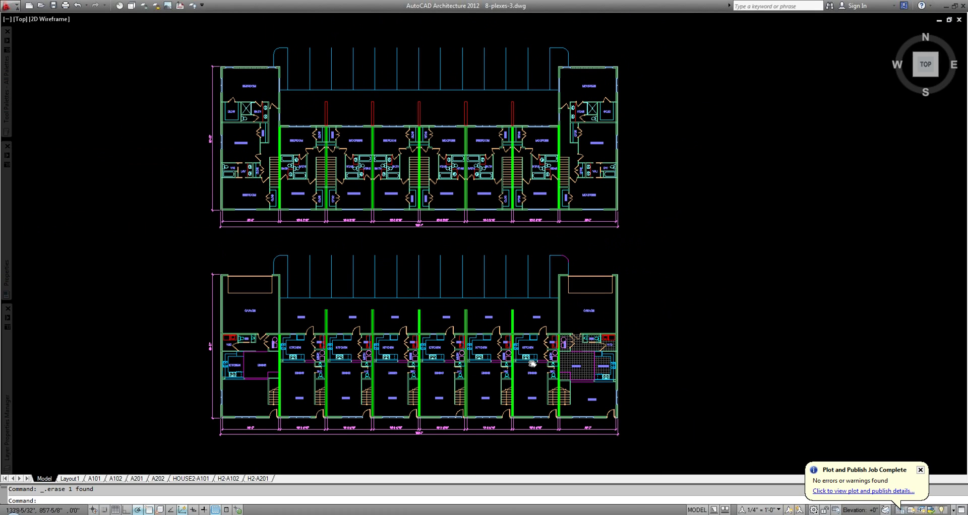
pyautogui.moveTo(532, 363); pyautogui.dragTo(512, 242, button='middle')
pyautogui.scroll(2, 512, 243)
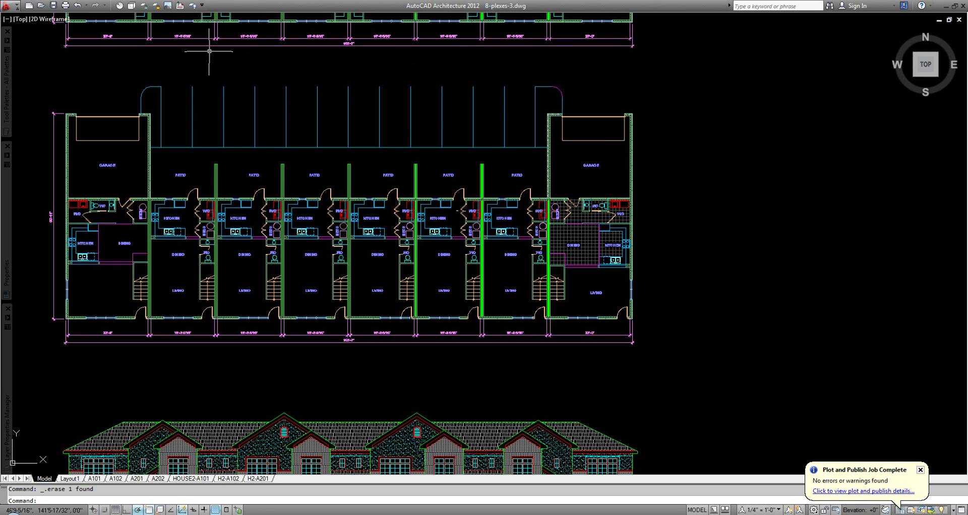
pyautogui.click(193, 5)
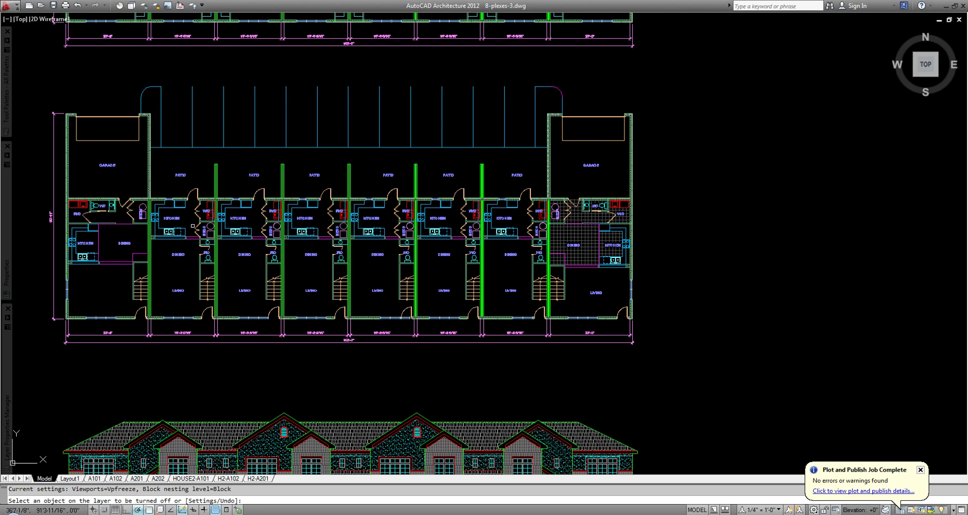
pyautogui.scroll(4, 135, 236)
pyautogui.click(120, 249)
pyautogui.click(199, 221)
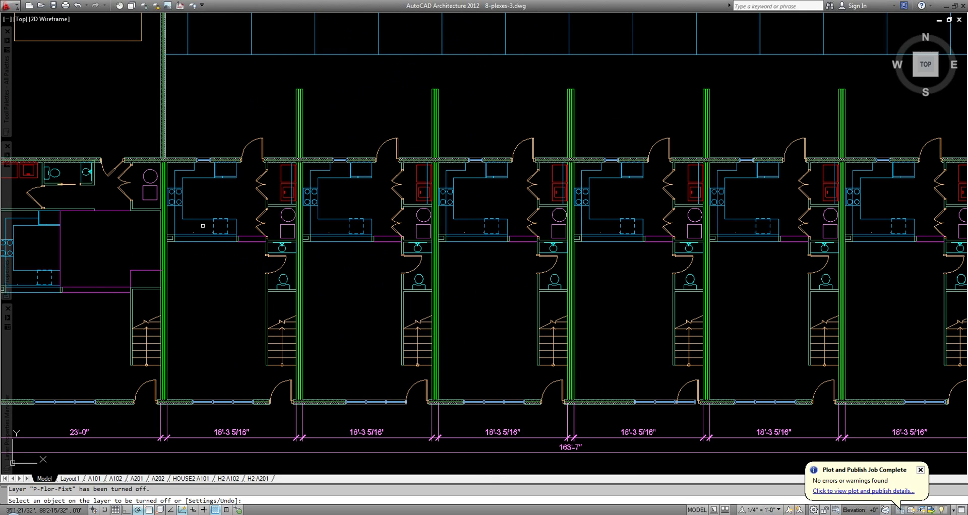
# Turn off the layers of the kitchen casework, laundry and mechanical equipment, and washroom fixtures, plus layer A-09mm, accepting the confirmation.
pyautogui.click(199, 221)
pyautogui.click(289, 195)
pyautogui.click(281, 223)
pyautogui.click(285, 254)
pyautogui.click(282, 253)
pyautogui.write('y')
pyautogui.press('Return')
pyautogui.click(248, 242)
# Turn off the a-15-parking layer that holds the parking stall lines behind the patios.
pyautogui.moveTo(173, 227); pyautogui.dragTo(312, 203, button='middle')
pyautogui.moveTo(215, 150); pyautogui.dragTo(210, 265, button='middle')
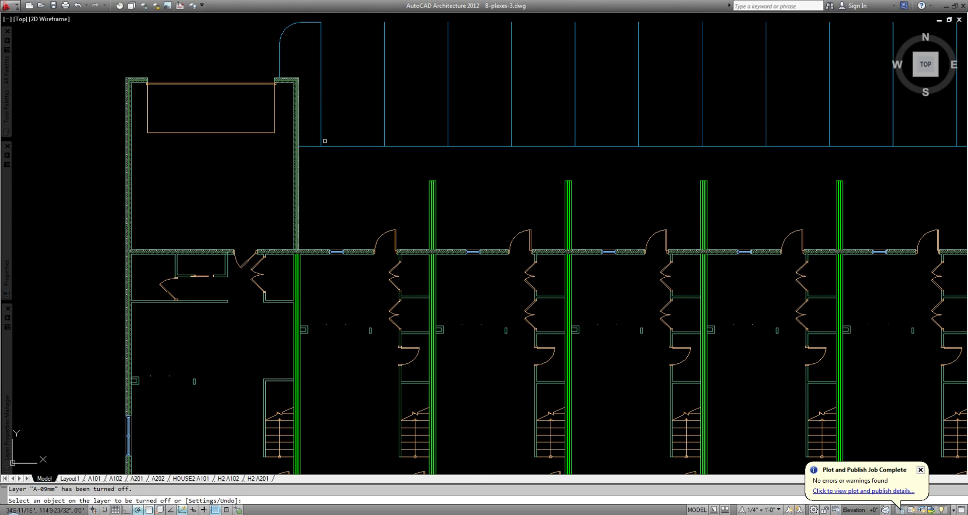
pyautogui.click(324, 147)
# Turn off the A-Patt-70% layer holding the floor tile pattern in the end unit and finish the layer-off command.
pyautogui.moveTo(427, 256)
pyautogui.mouseDown(button='middle')
pyautogui.moveTo(394, 154)
pyautogui.moveTo(328, 41)
pyautogui.mouseUp(button='middle')
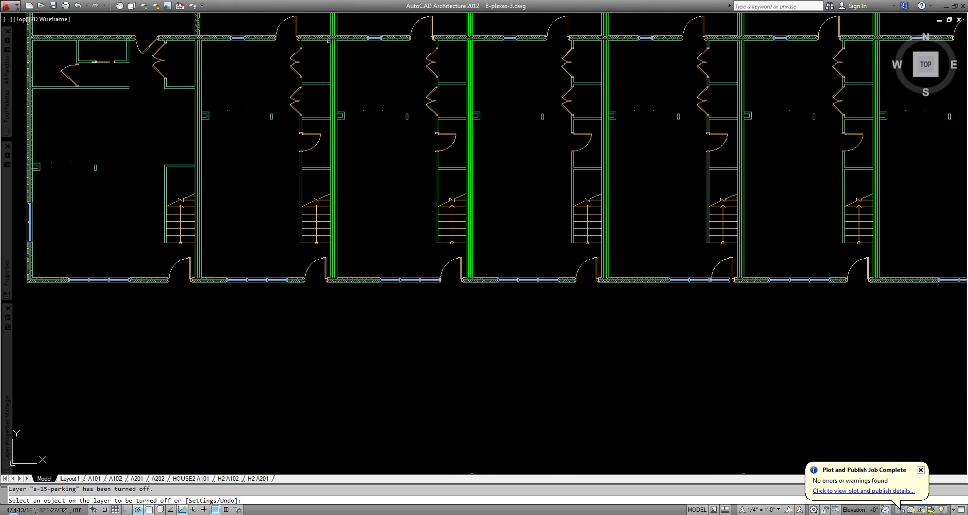
pyautogui.moveTo(303, 139); pyautogui.dragTo(321, 170, button='middle')
pyautogui.scroll(-2, 353, 249)
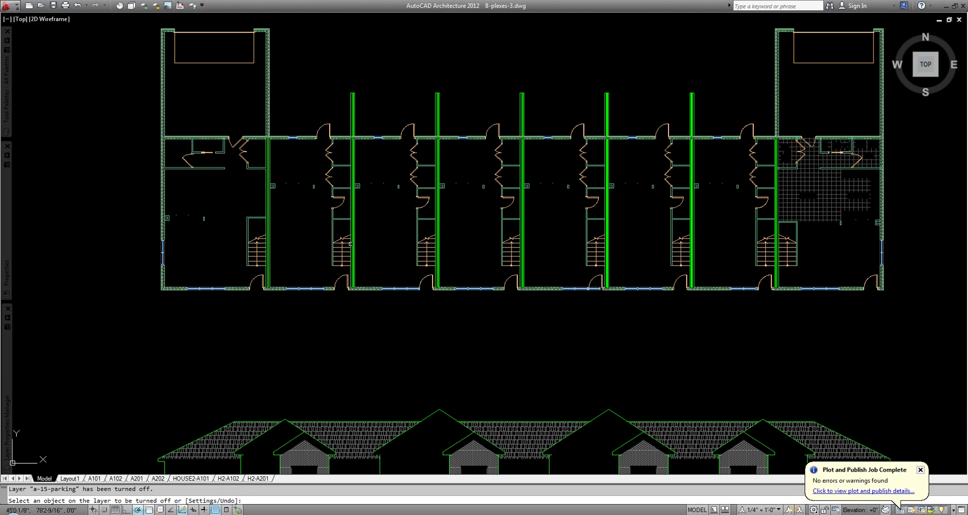
pyautogui.scroll(3, 330, 270)
pyautogui.scroll(-4, 335, 255)
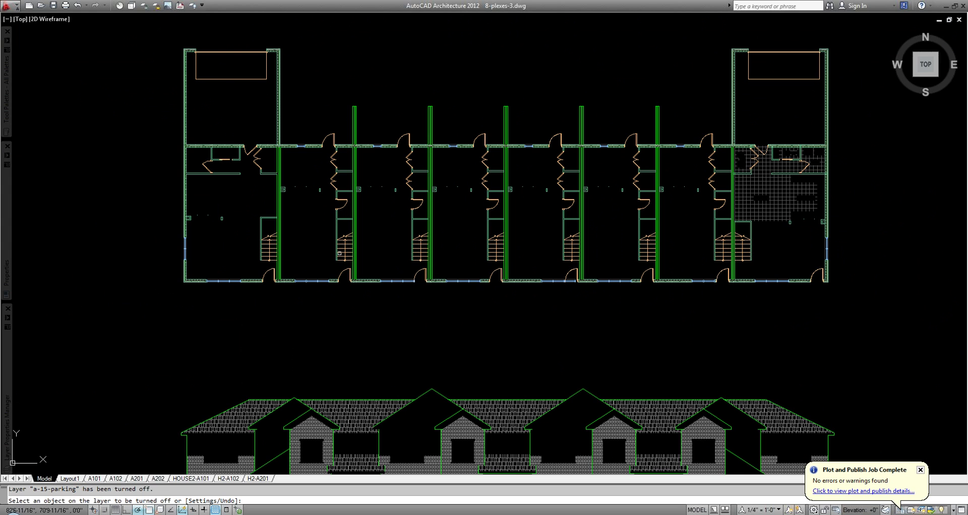
pyautogui.moveTo(690, 246); pyautogui.dragTo(491, 247, button='middle')
pyautogui.scroll(3, 594, 187)
pyautogui.click(542, 166)
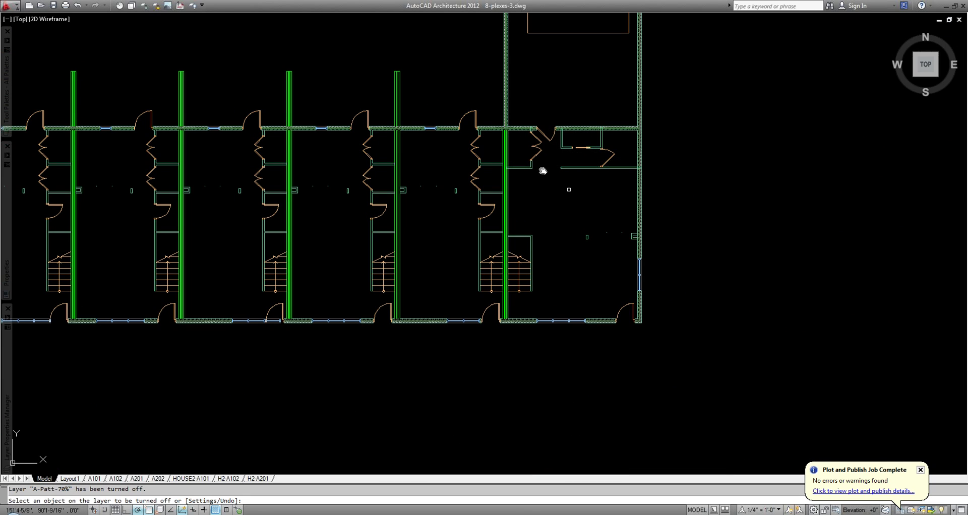
pyautogui.scroll(-3, 543, 167)
pyautogui.scroll(1, 543, 166)
pyautogui.press('Escape')
pyautogui.click(689, 309)
pyautogui.click(86, 61)
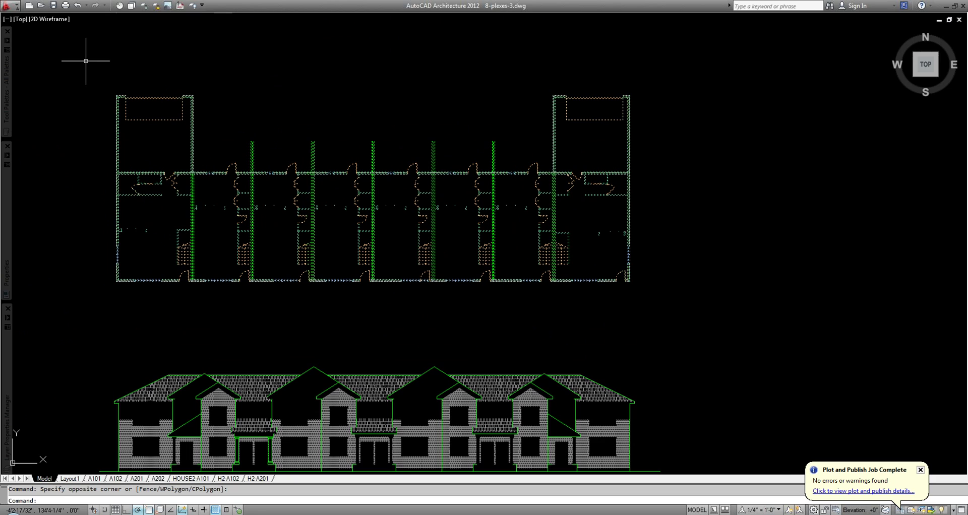
pyautogui.press('Escape')
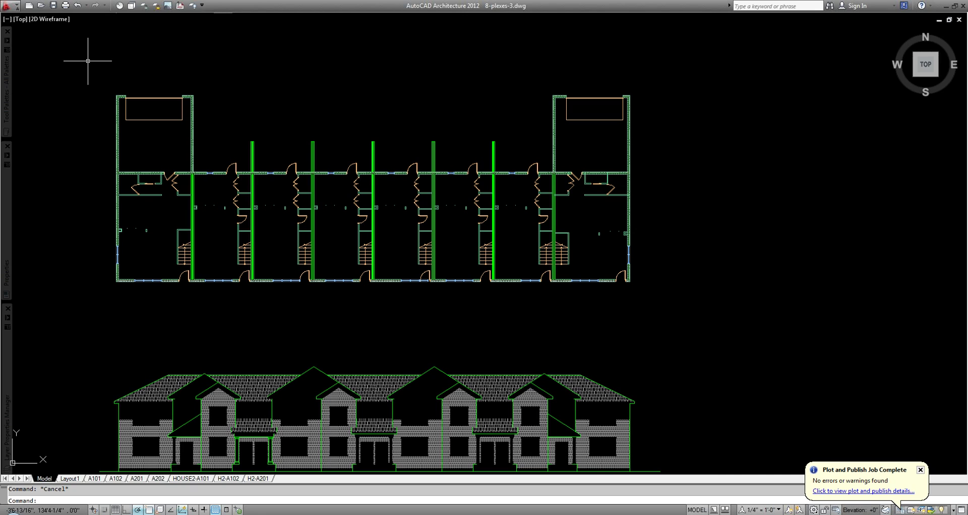
# Copy the whole cleaned-up ground-floor plan above the elevation to the clipboard.
pyautogui.moveTo(428, 169); pyautogui.dragTo(495, 220, button='middle')
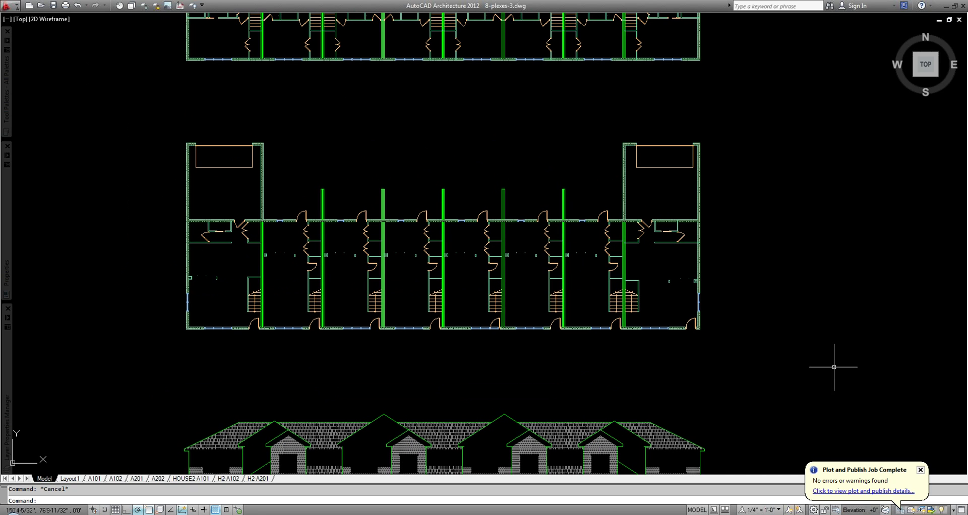
pyautogui.click(735, 353)
pyautogui.click(174, 103)
pyautogui.hotkey('ctrl', 'c')
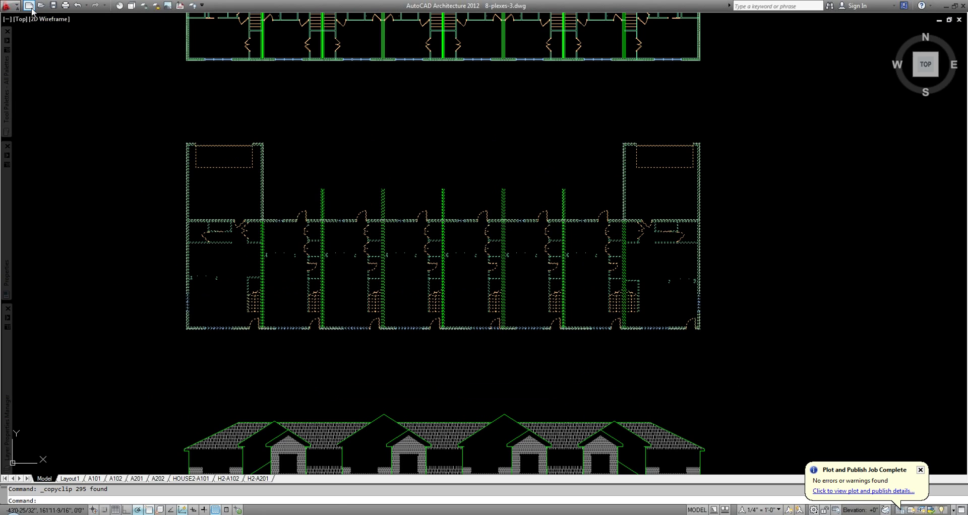
# Create a new drawing and paste the copied floor plan at the insertion point 0,0.
pyautogui.click(31, 8)
pyautogui.hotkey('ctrl', 'v')
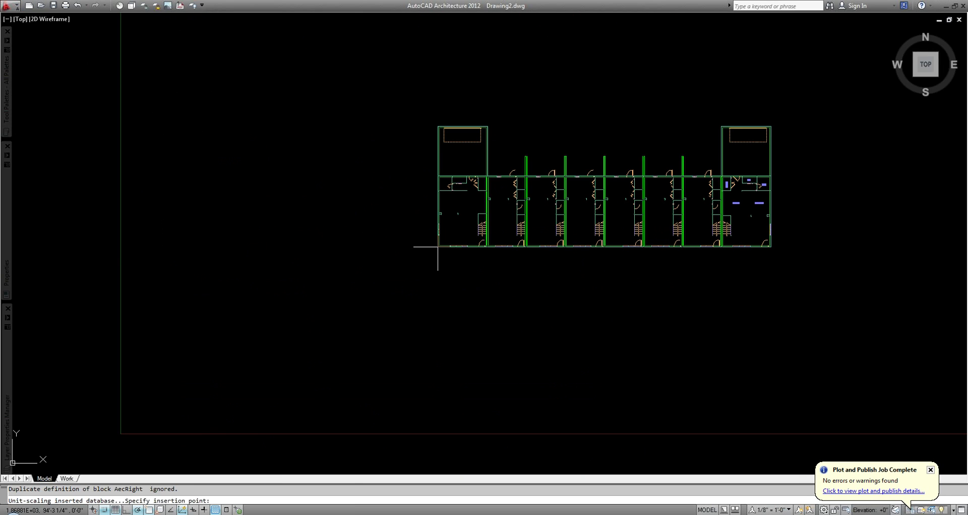
pyautogui.write('0,0')
pyautogui.press('Return')
# Switch the display configuration of the pasted plan to Low Detail.
pyautogui.moveTo(297, 314); pyautogui.dragTo(360, 291, button='middle')
pyautogui.scroll(3, 298, 311)
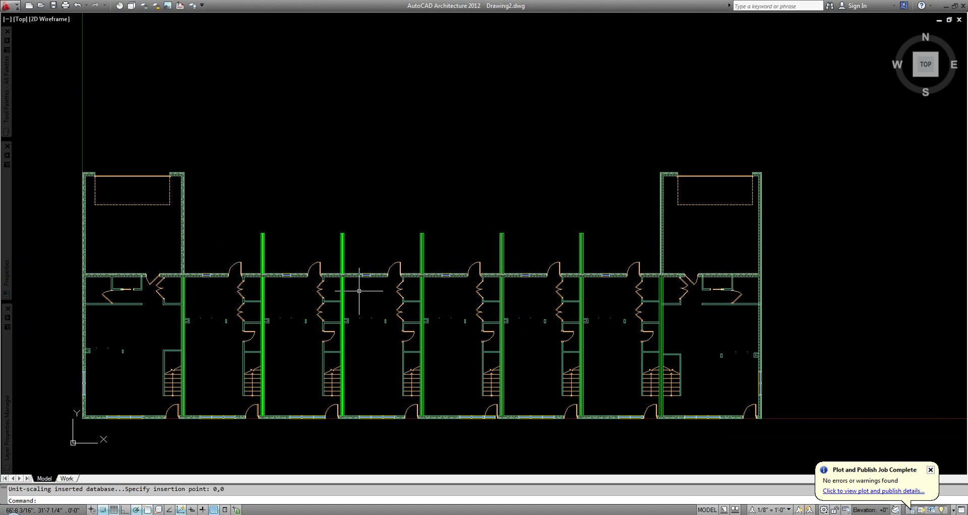
pyautogui.write('dc')
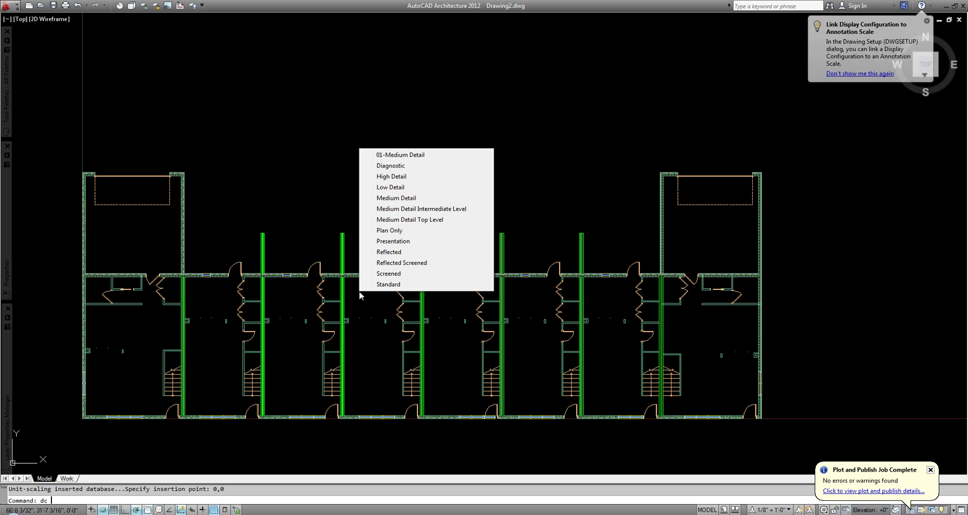
pyautogui.click(415, 187)
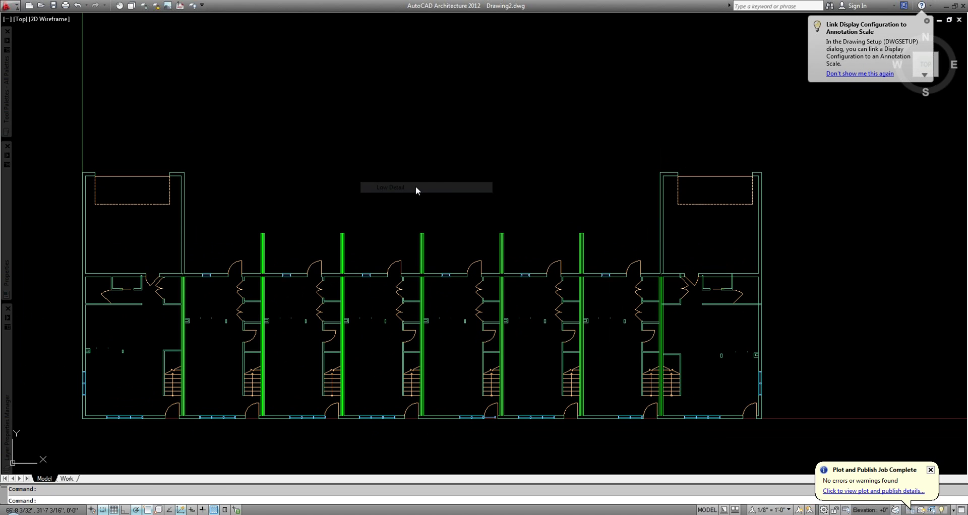
pyautogui.scroll(5, 293, 378)
pyautogui.press('Escape')
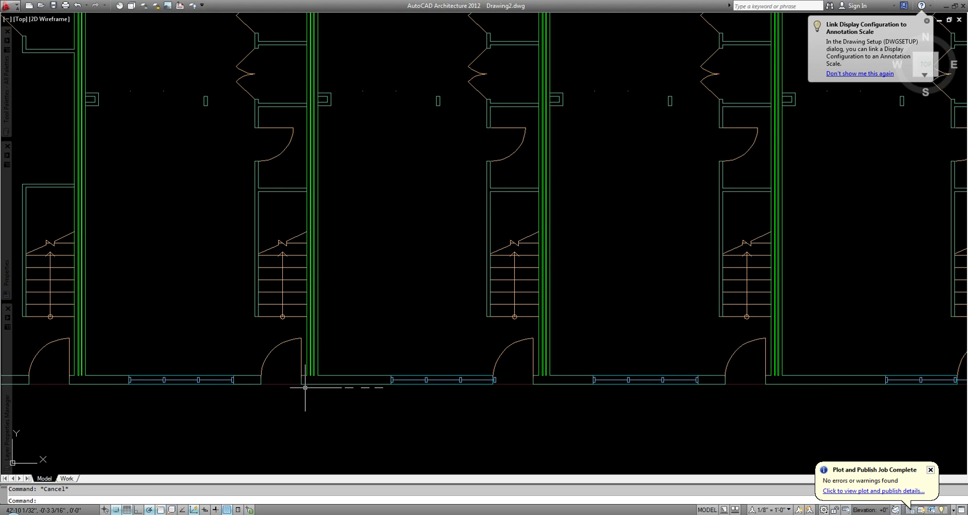
# Start exporting the new drawing to the AutoCAD 2004 DWG format.
pyautogui.scroll(-5, 328, 392)
pyautogui.scroll(3, 745, 399)
pyautogui.scroll(-2, 743, 411)
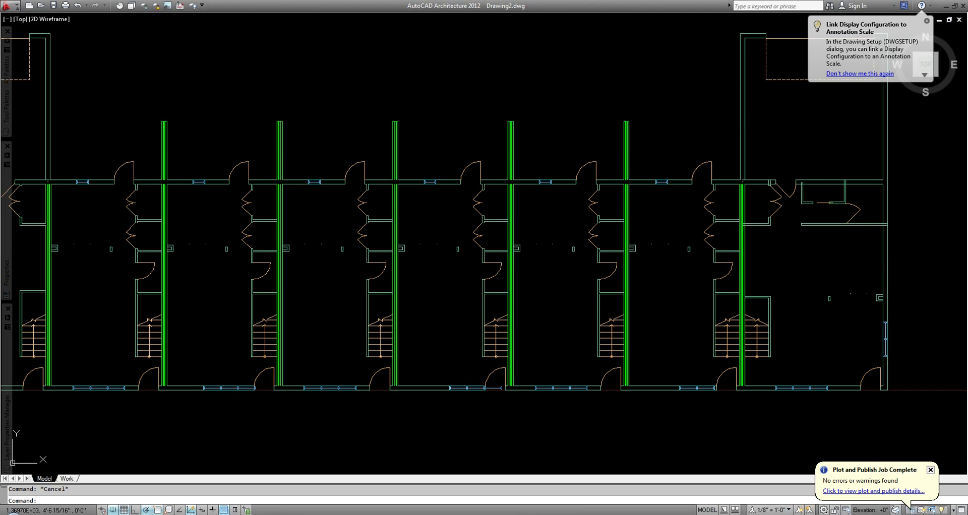
pyautogui.scroll(-2, 588, 363)
pyautogui.click(7, 6)
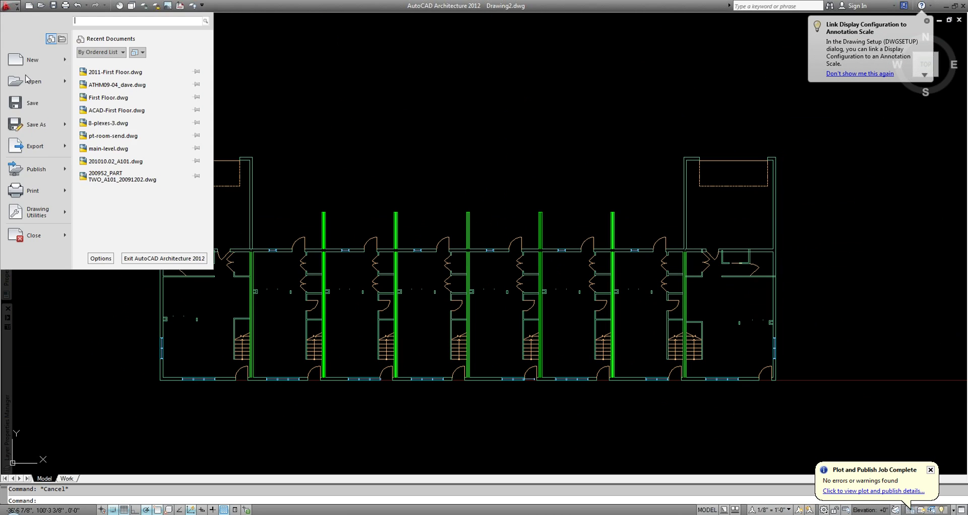
pyautogui.click(50, 145)
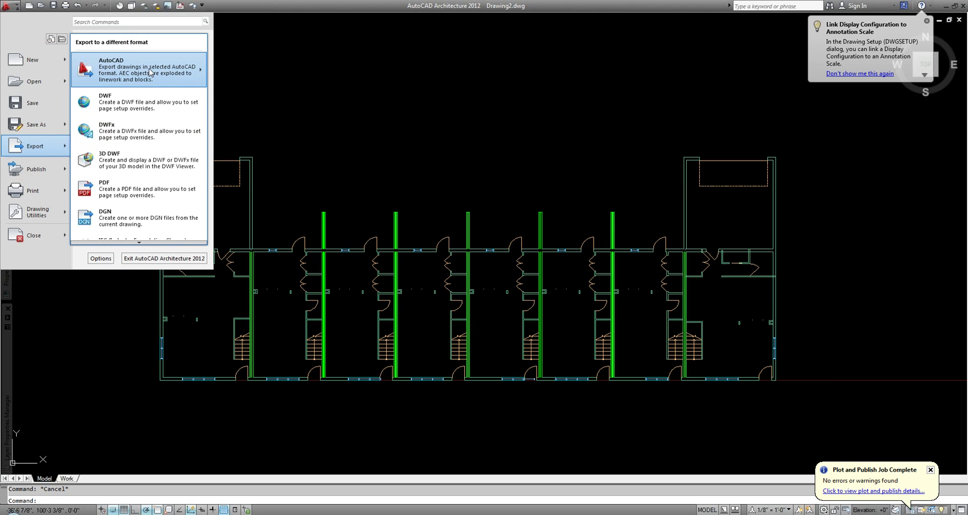
pyautogui.moveTo(150, 73)
pyautogui.click(255, 89)
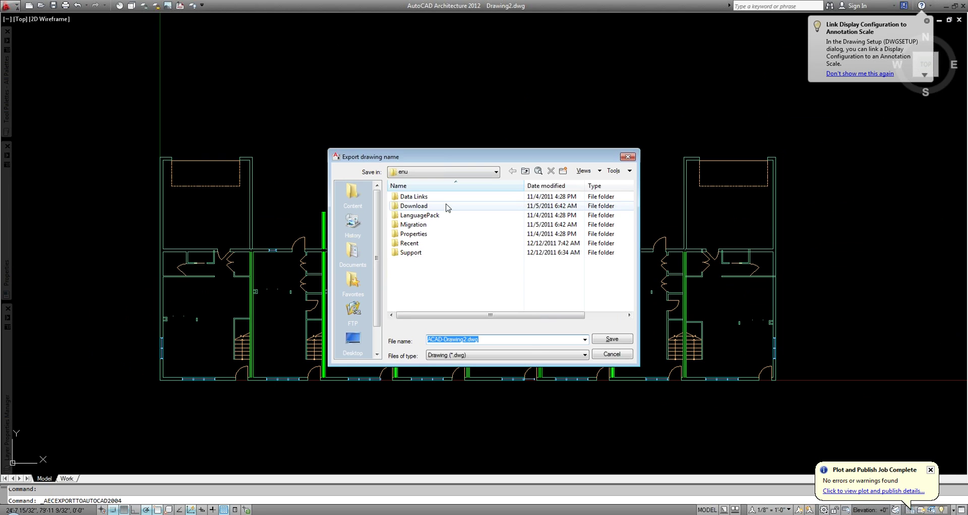
# Browse to MidwestRender > Phillips Farm > 8-plexes as the destination for the exported drawing.
pyautogui.click(450, 177)
pyautogui.click(429, 339)
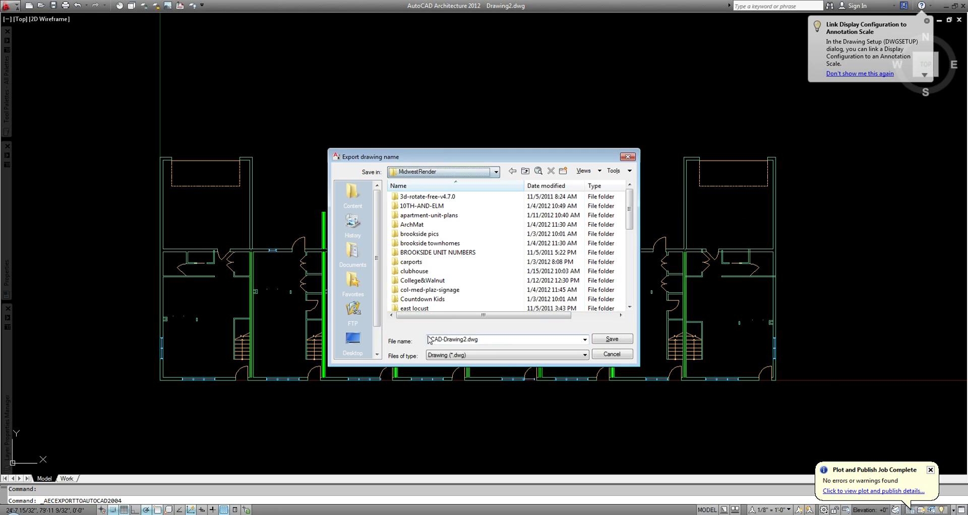
pyautogui.scroll(-4, 427, 282)
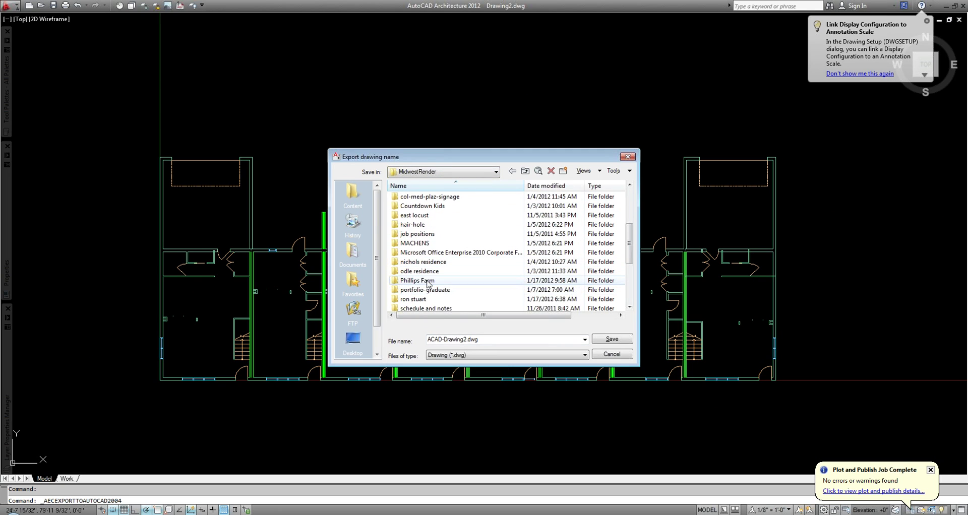
pyautogui.doubleClick(427, 281)
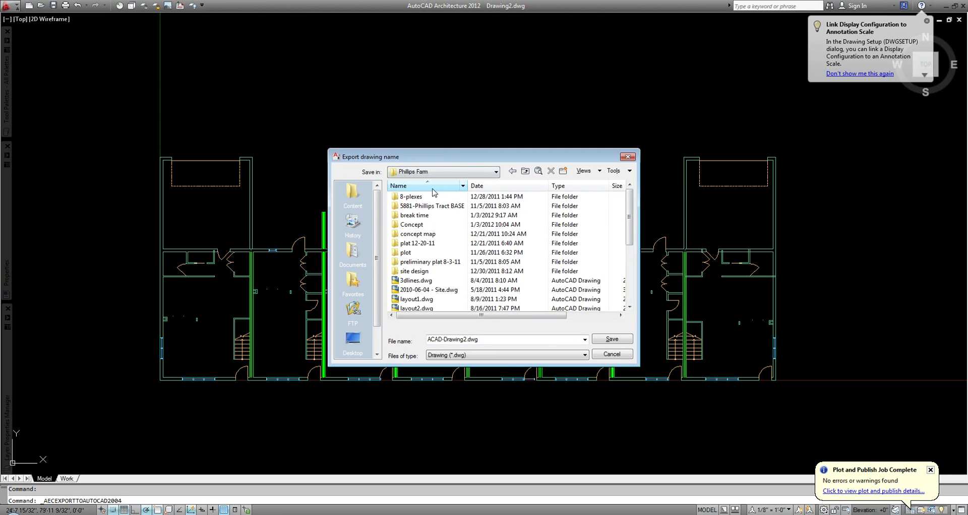
pyautogui.doubleClick(427, 197)
# Create a new folder named 3d inside the 8-plexes folder and open it.
pyautogui.rightClick(426, 275)
pyautogui.moveTo(456, 382)
pyautogui.click(565, 377)
pyautogui.write('3d')
pyautogui.click(446, 302)
pyautogui.doubleClick(404, 196)
# Name the exported drawing cad-base and save it in the 3d folder.
pyautogui.click(472, 340)
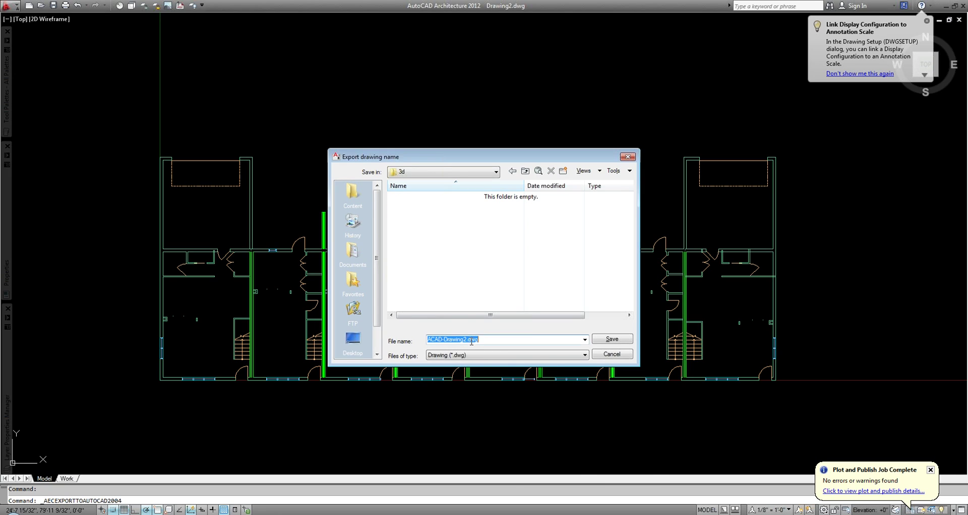
pyautogui.write('cad-ba')
pyautogui.press('Return')
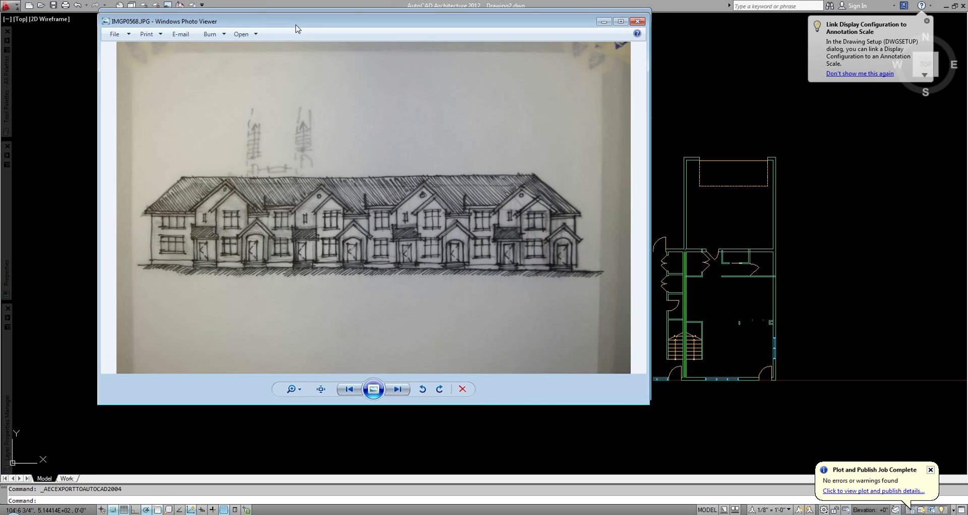
# Examine the hand-drawn elevation photo and take a closer look at the stripped-down floor plan.
pyautogui.moveTo(292, 32); pyautogui.dragTo(259, 57)
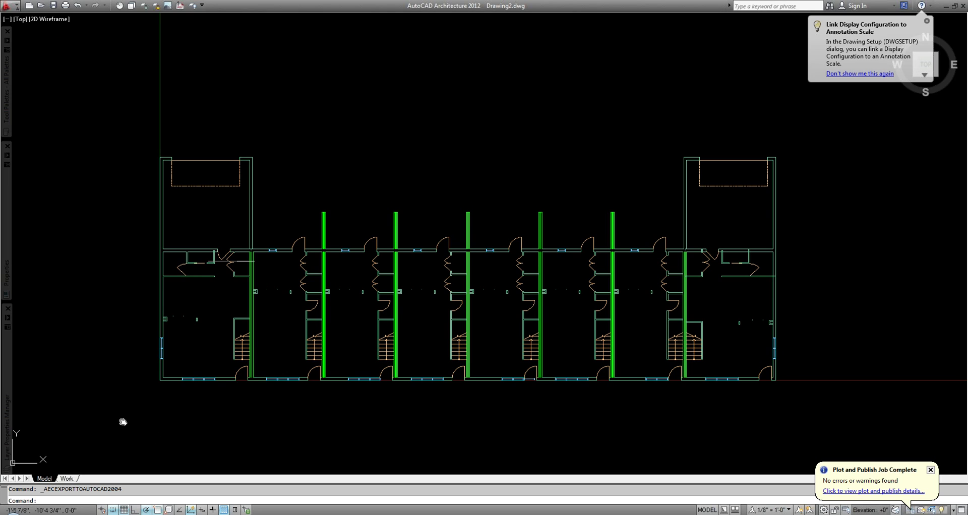
pyautogui.scroll(2, 257, 366)
pyautogui.moveTo(259, 366); pyautogui.dragTo(180, 374, button='middle')
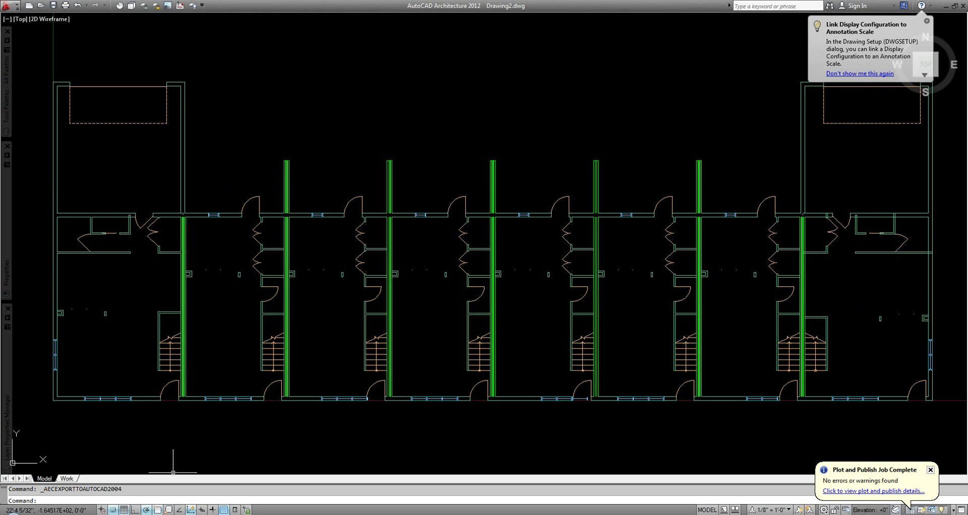
# Switch to 3ds Max and import cad-base.dwg from Phillips Farm > 8-plexes > 3d, accepting the default import options.
pyautogui.hotkey('alt', 'Tab')
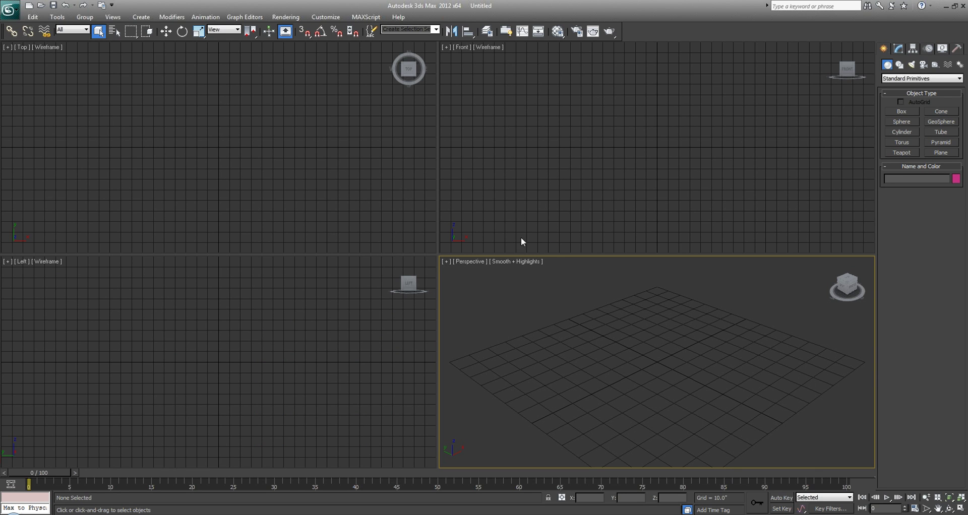
pyautogui.click(15, 12)
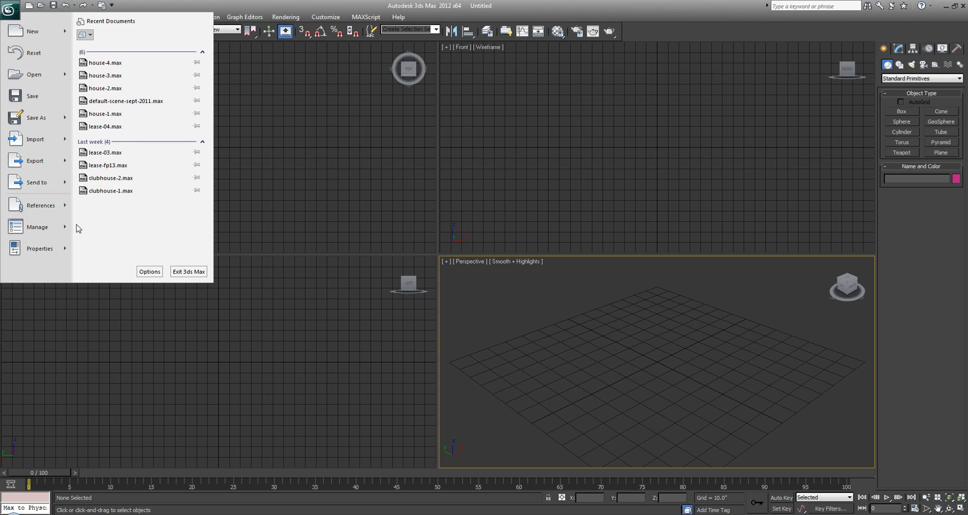
pyautogui.moveTo(40, 145)
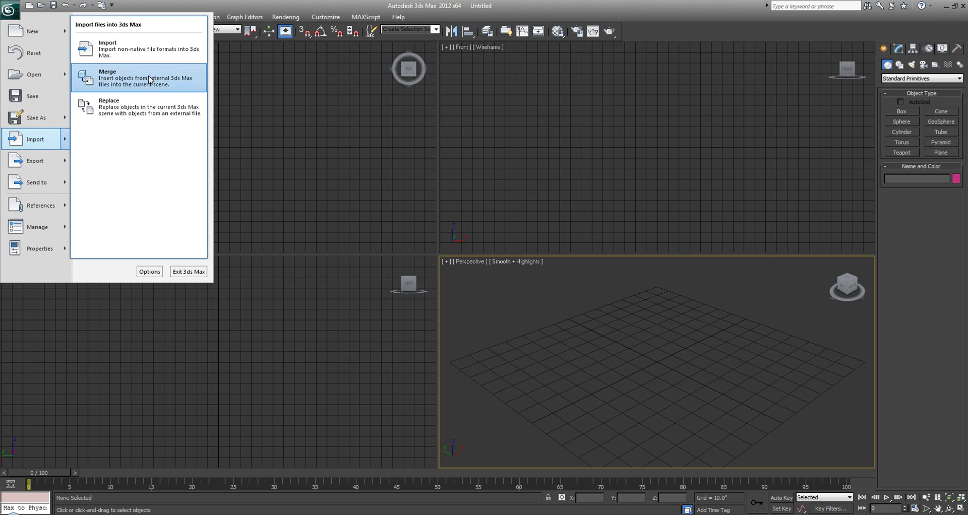
pyautogui.click(144, 56)
pyautogui.click(105, 24)
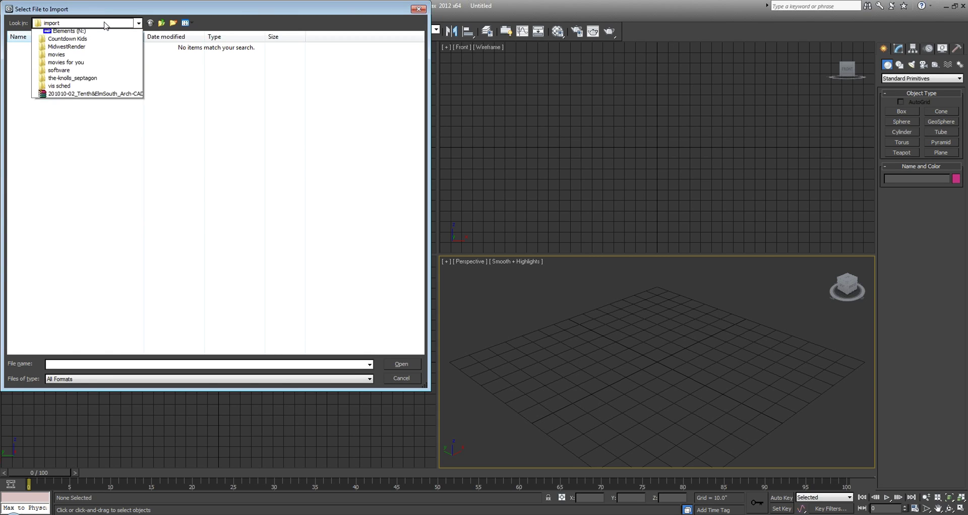
pyautogui.click(77, 162)
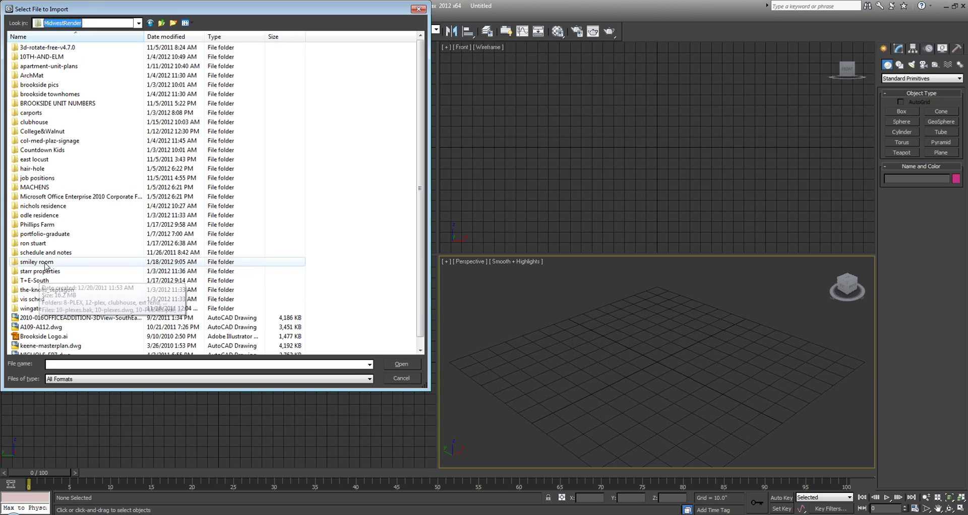
pyautogui.doubleClick(51, 225)
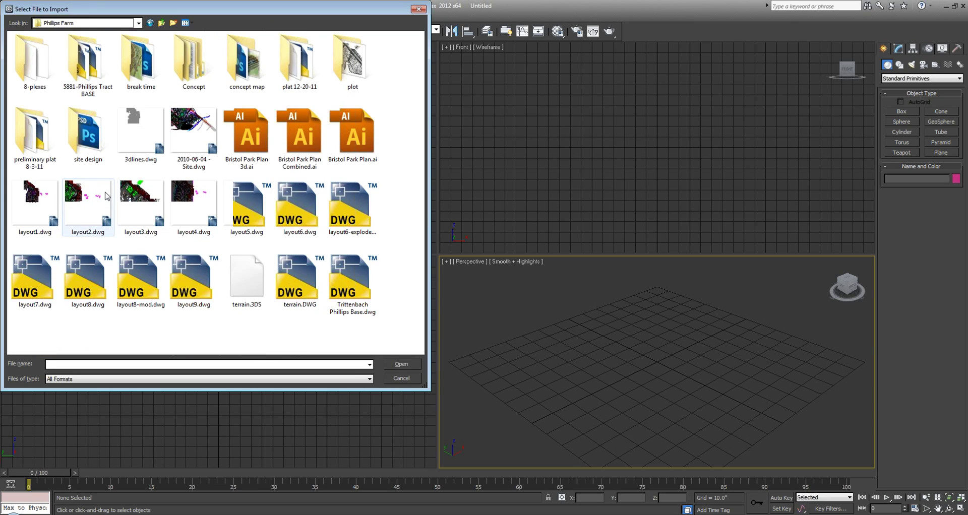
pyautogui.doubleClick(39, 55)
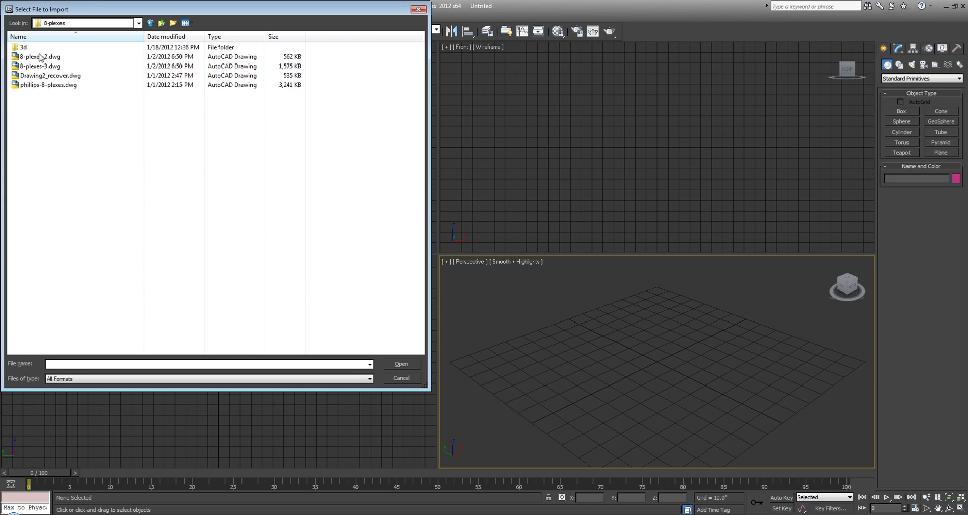
pyautogui.doubleClick(23, 47)
pyautogui.doubleClick(35, 47)
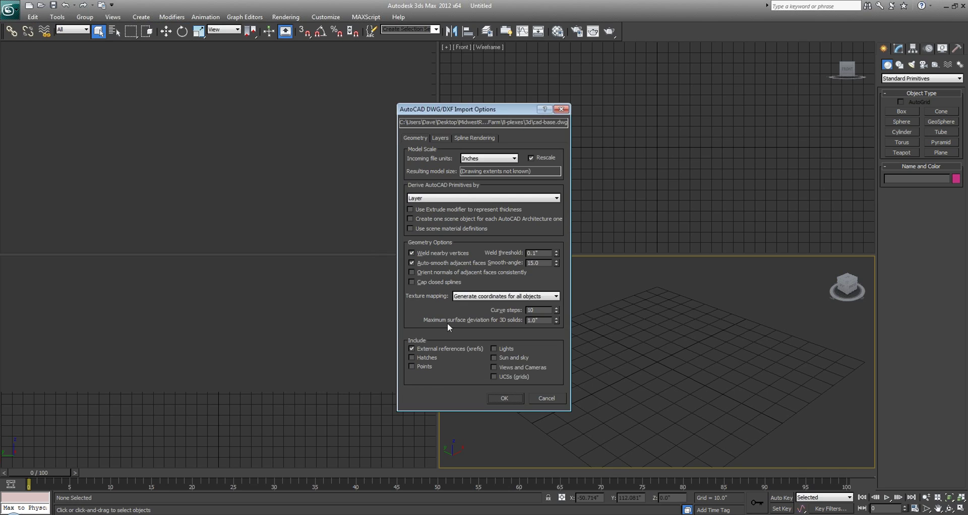
pyautogui.click(504, 398)
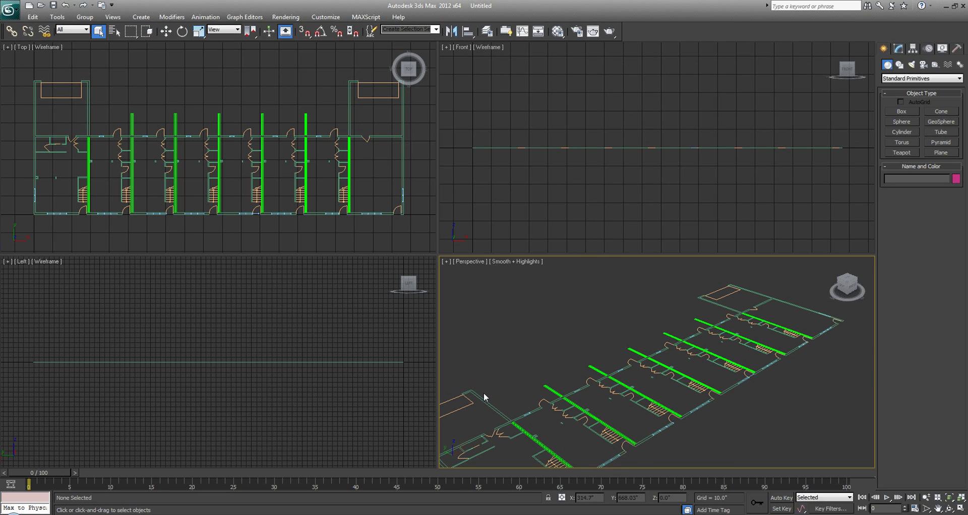
# Maximize the Perspective viewport and inspect the whole imported floor plan at an angle.
pyautogui.hotkey('alt', 'w')
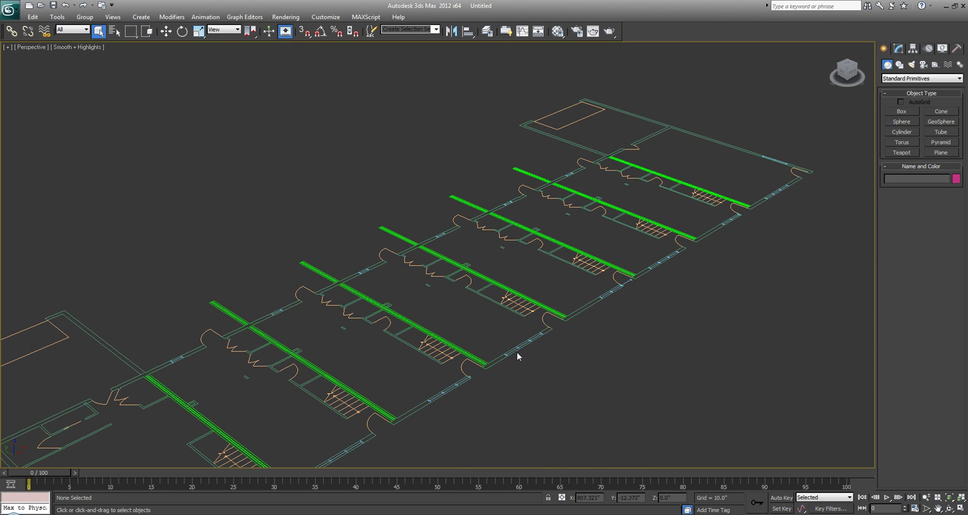
pyautogui.keyDown('alt'); pyautogui.moveTo(624, 317); pyautogui.dragTo(603, 328, button='middle'); pyautogui.keyUp('alt')
pyautogui.scroll(-6, 522, 310)
pyautogui.moveTo(473, 316); pyautogui.dragTo(457, 324, button='middle')
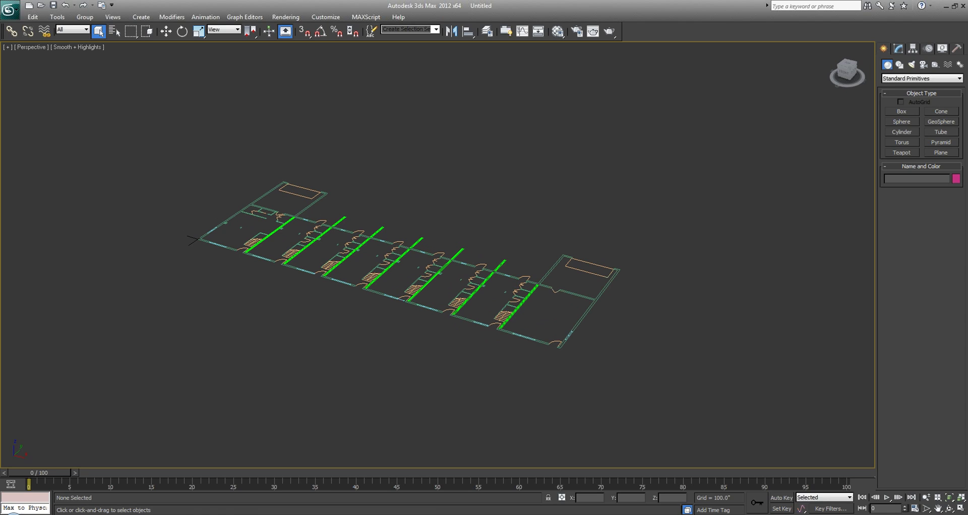
# Compare the elevation sketch photo with the imported plan, shrinking the photo window and placing it beside the linework.
pyautogui.moveTo(174, 514)
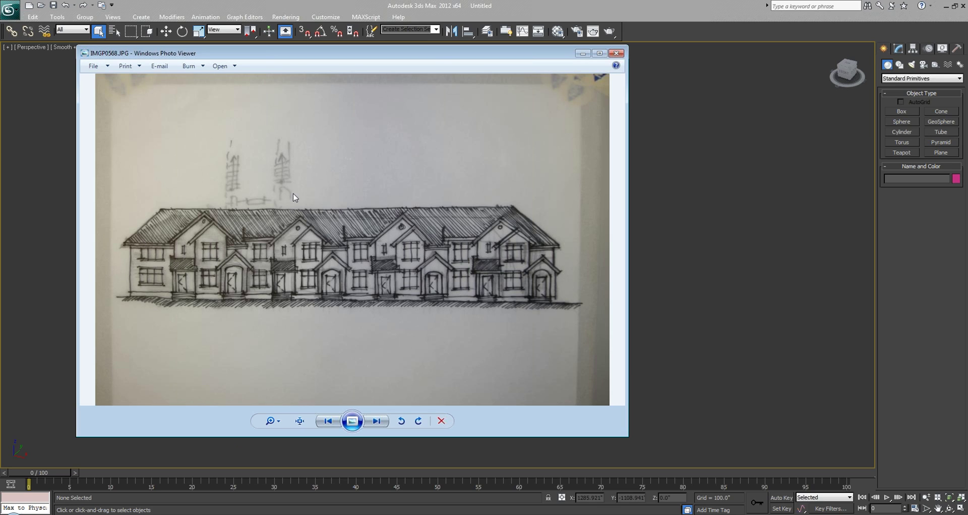
pyautogui.moveTo(454, 52); pyautogui.dragTo(0, 55)
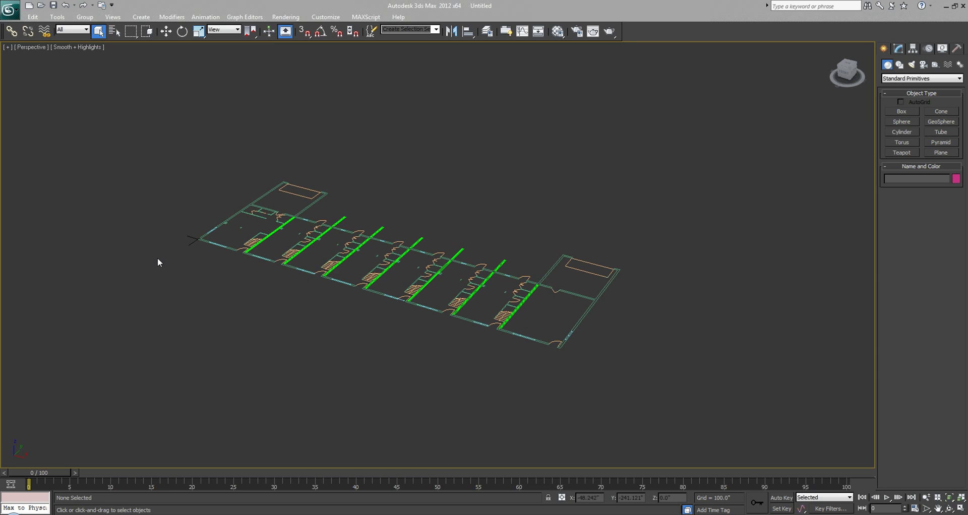
pyautogui.keyDown('alt'); pyautogui.moveTo(288, 277); pyautogui.dragTo(320, 296, button='middle'); pyautogui.keyUp('alt')
pyautogui.scroll(4, 353, 288)
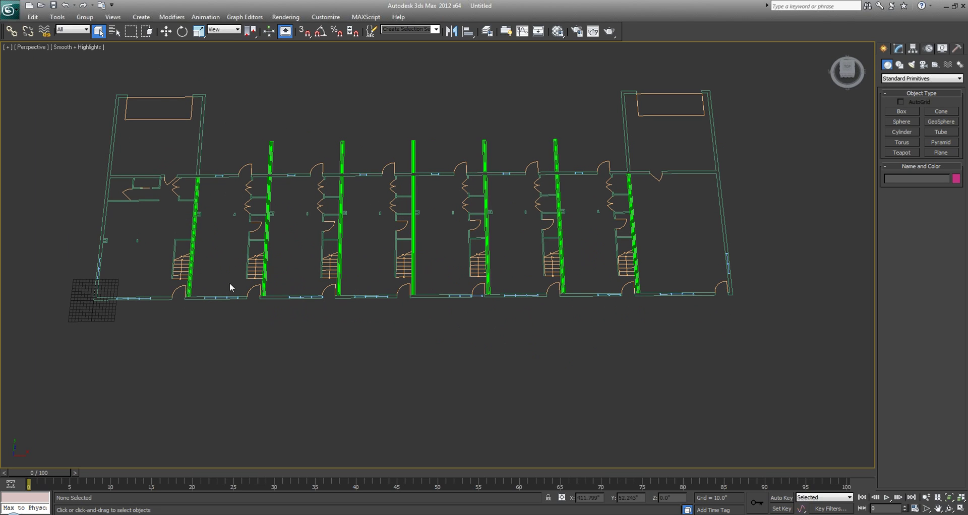
pyautogui.moveTo(0, 54); pyautogui.dragTo(303, 48)
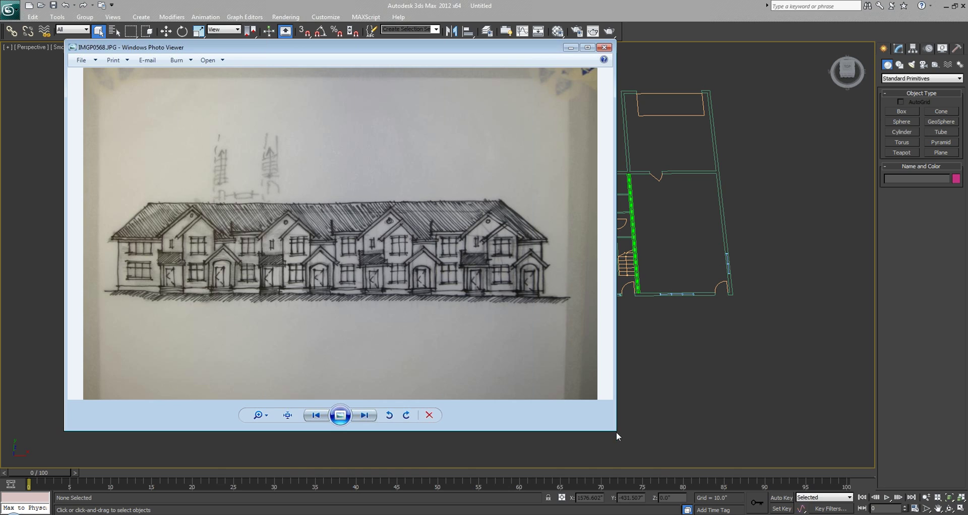
pyautogui.moveTo(616, 431); pyautogui.dragTo(367, 267)
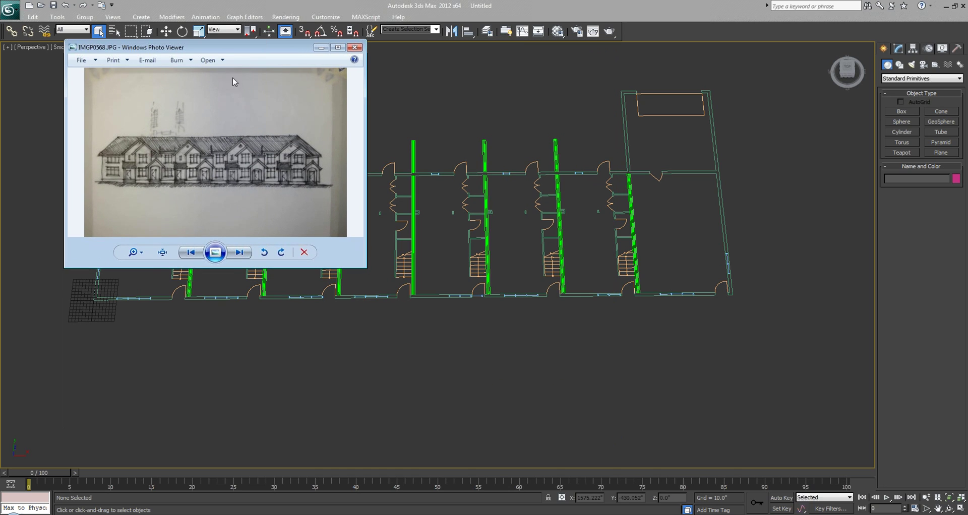
pyautogui.moveTo(196, 48); pyautogui.dragTo(638, 39)
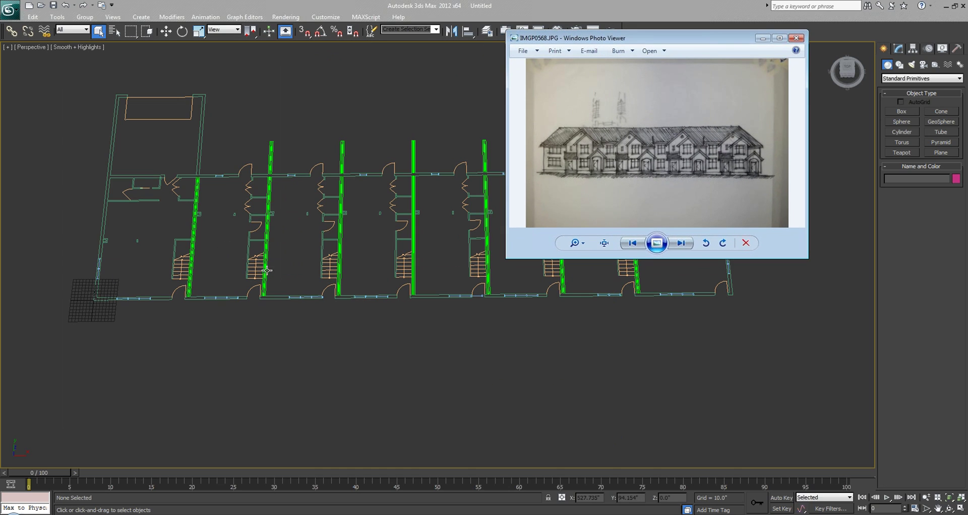
pyautogui.moveTo(333, 329); pyautogui.dragTo(403, 329, button='middle')
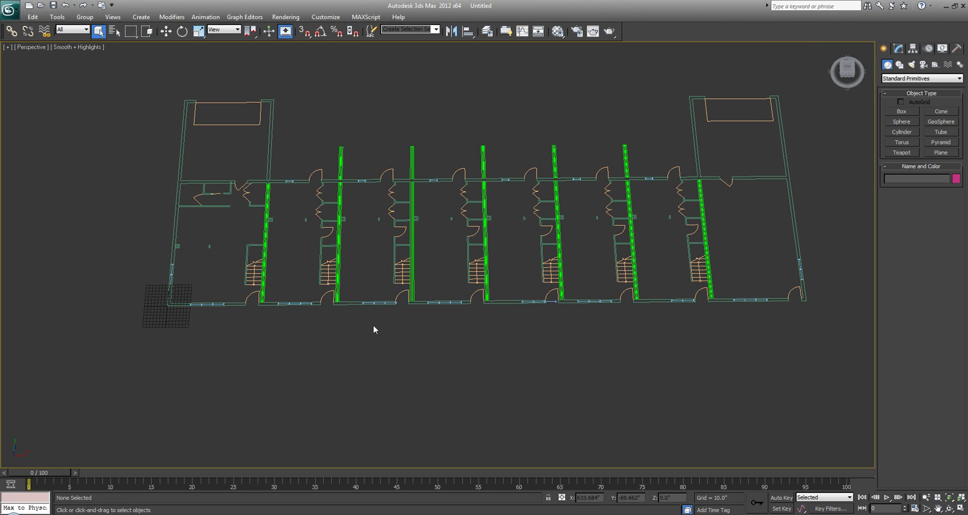
pyautogui.moveTo(309, 325); pyautogui.dragTo(322, 325, button='middle')
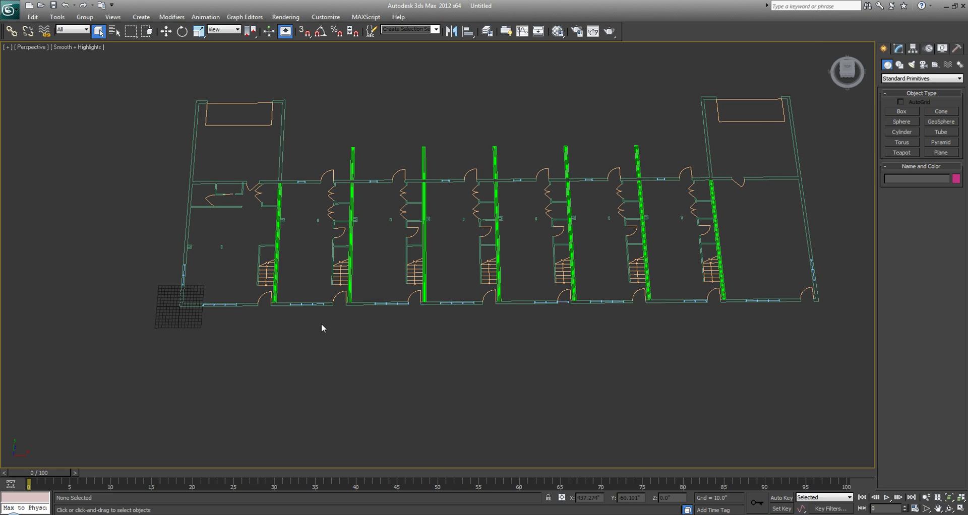
# Maximize the Top viewport around the first units and turn on 3D snapping for tracing with splines.
pyautogui.hotkey('alt', 'w')
pyautogui.click(138, 202)
pyautogui.hotkey('alt', 'w')
pyautogui.moveTo(122, 220); pyautogui.dragTo(321, 155, button='middle')
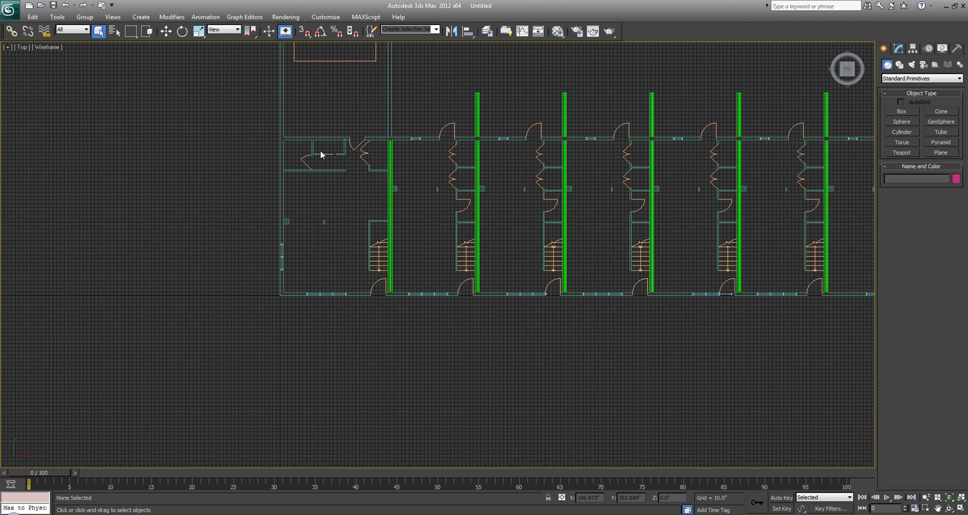
pyautogui.click(899, 64)
pyautogui.click(942, 120)
pyautogui.scroll(4, 506, 254)
pyautogui.moveTo(238, 348); pyautogui.dragTo(190, 398, button='middle')
pyautogui.press('s')
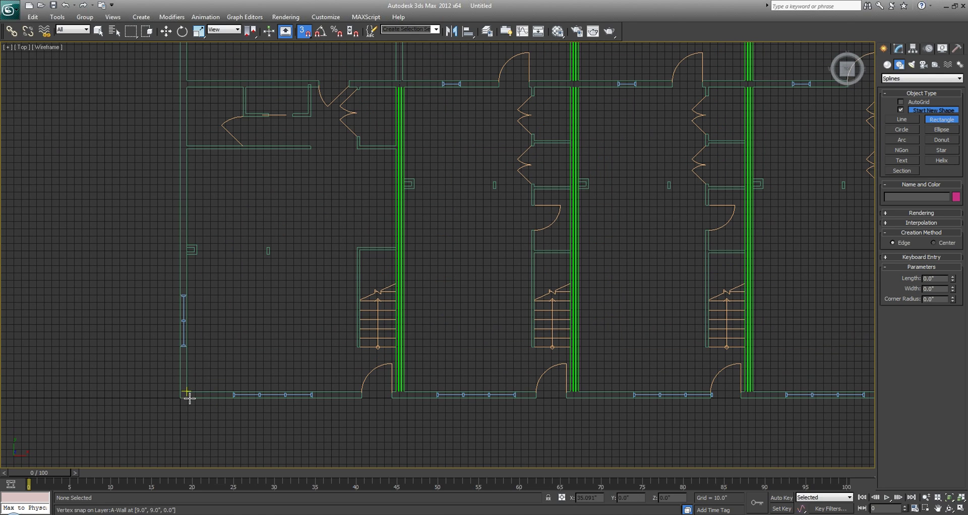
pyautogui.scroll(-2, 189, 398)
pyautogui.scroll(2, 197, 371)
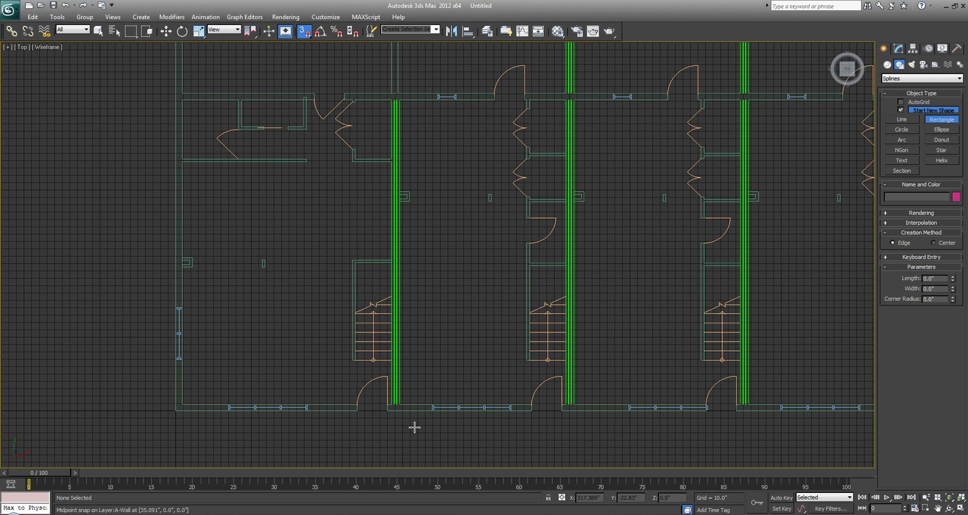
pyautogui.scroll(3, 414, 428)
pyautogui.rightClick(376, 404)
# Draw a short snapped line across the first party wall's thickness at the upper exterior wall's inner face.
pyautogui.moveTo(297, 204); pyautogui.dragTo(276, 417, button='middle')
pyautogui.scroll(-1, 277, 414)
pyautogui.moveTo(340, 160); pyautogui.dragTo(289, 431, button='middle')
pyautogui.scroll(3, 240, 305)
pyautogui.click(902, 119)
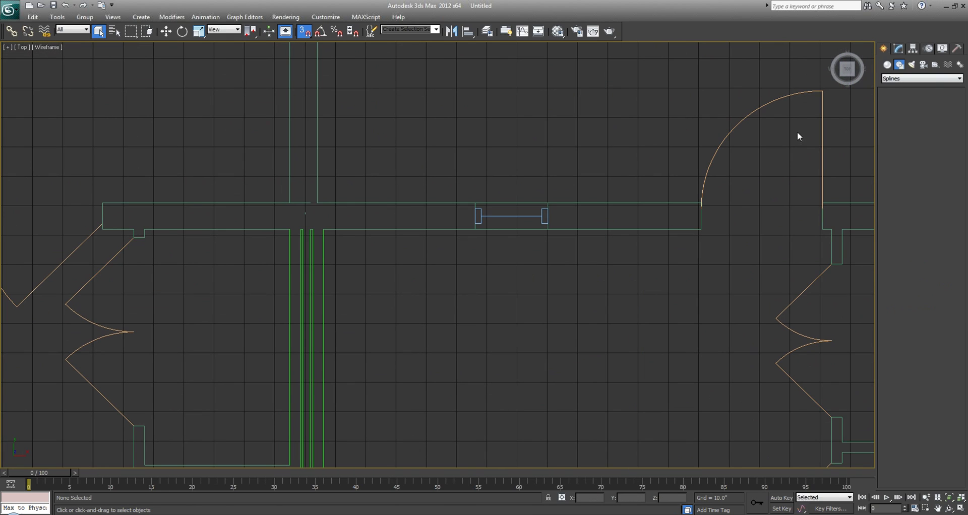
pyautogui.click(287, 237)
pyautogui.rightClick(317, 236)
pyautogui.click(289, 237)
pyautogui.click(325, 235)
pyautogui.rightClick(327, 234)
# Draw a snapped rectangle over the first end unit, from its outer side wall to the middle of the first party wall.
pyautogui.scroll(-6, 420, 153)
pyautogui.click(933, 120)
pyautogui.moveTo(281, 286); pyautogui.dragTo(277, 151, button='middle')
pyautogui.moveTo(150, 295); pyautogui.dragTo(409, 430)
pyautogui.scroll(-5, 202, 376)
pyautogui.scroll(10, 259, 237)
pyautogui.scroll(-8, 206, 111)
pyautogui.scroll(2, 408, 429)
pyautogui.scroll(-2, 407, 429)
pyautogui.rightClick(408, 429)
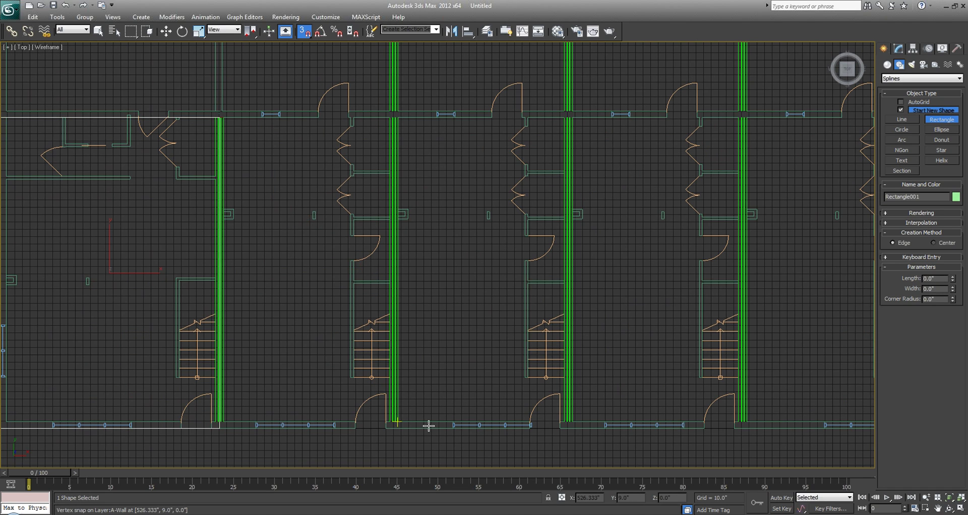
# Draw a short snapped line across the second party wall's thickness at the lower exterior wall's inner face.
pyautogui.click(897, 121)
pyautogui.scroll(6, 394, 425)
pyautogui.scroll(4, 377, 367)
pyautogui.click(346, 326)
pyautogui.click(418, 321)
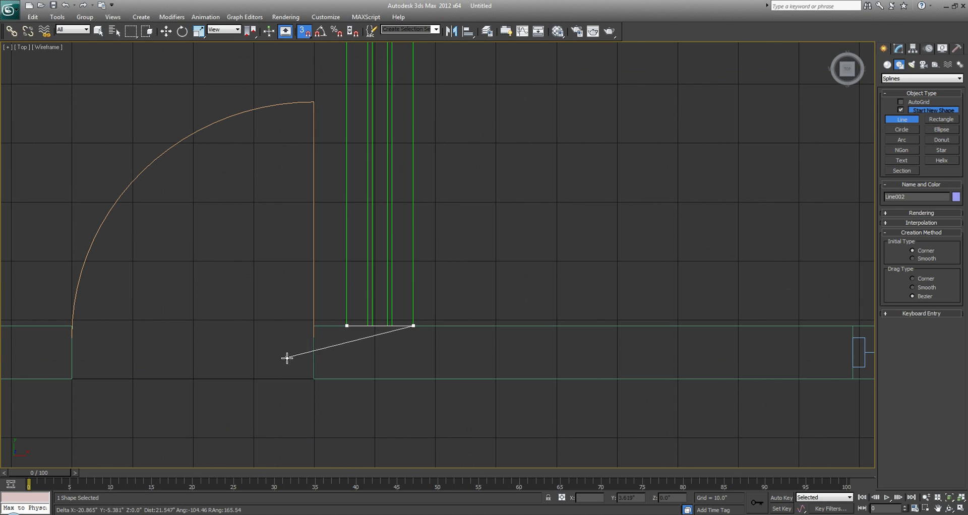
pyautogui.rightClick(314, 357)
pyautogui.rightClick(314, 357)
# Draw a snapped rectangle over the second unit, from the middle of the first party wall to the middle of the second.
pyautogui.scroll(-2, 385, 348)
pyautogui.moveTo(371, 344); pyautogui.dragTo(351, 316, button='middle')
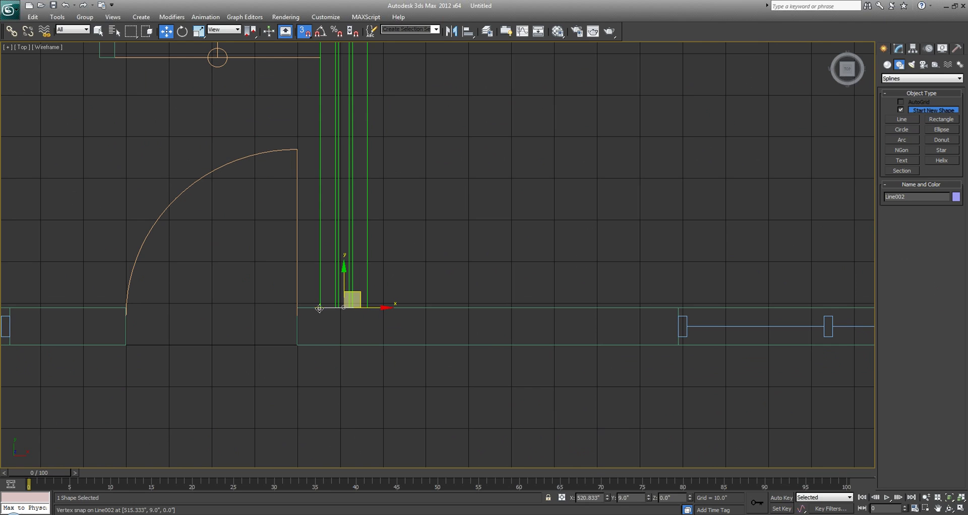
pyautogui.scroll(-5, 428, 353)
pyautogui.moveTo(301, 309); pyautogui.dragTo(450, 402, button='middle')
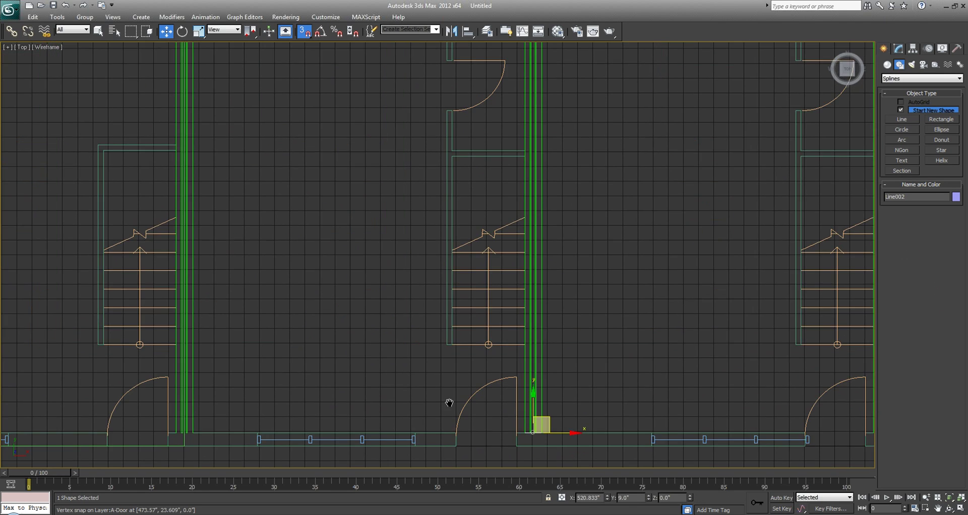
pyautogui.scroll(-1, 450, 401)
pyautogui.moveTo(331, 260); pyautogui.dragTo(286, 375, button='middle')
pyautogui.scroll(-1, 286, 375)
pyautogui.click(931, 123)
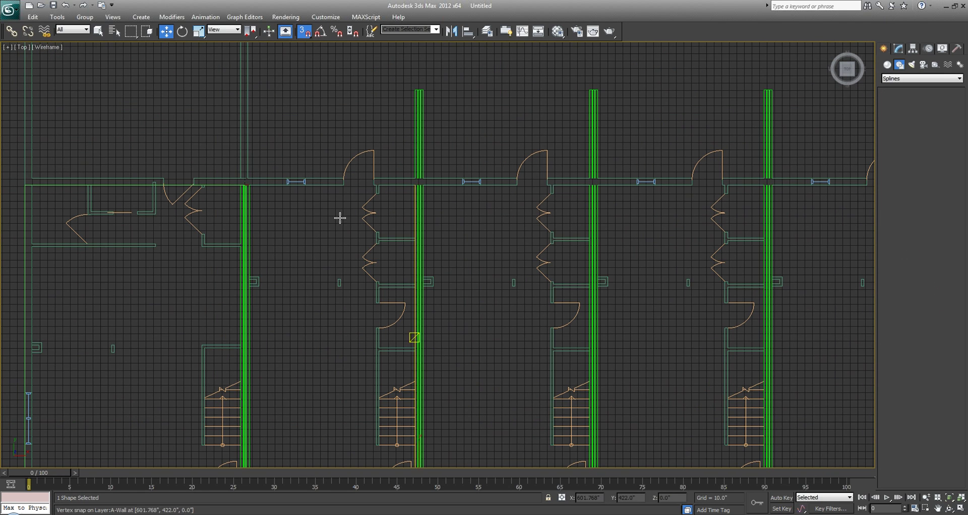
pyautogui.scroll(6, 247, 174)
pyautogui.moveTo(224, 223); pyautogui.dragTo(288, 375)
pyautogui.scroll(-5, 292, 249)
pyautogui.scroll(6, 395, 441)
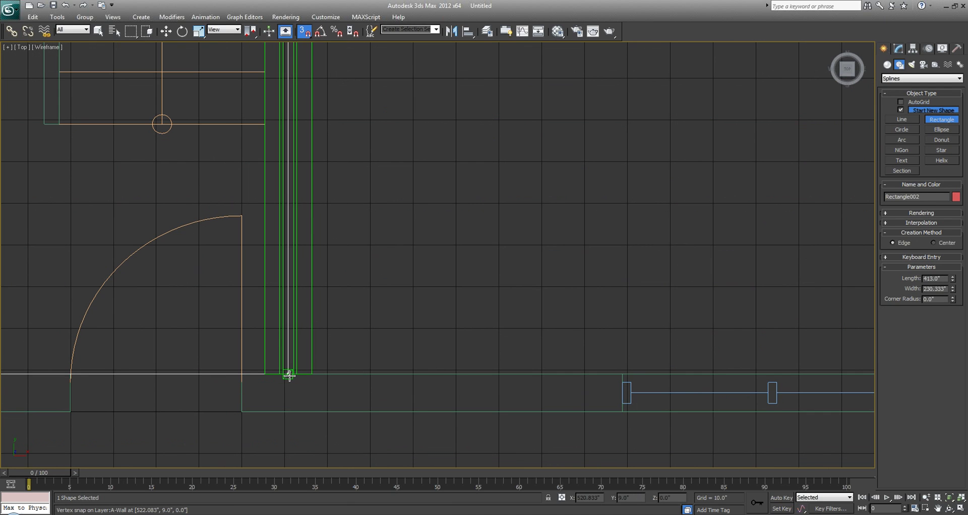
# Convert the second unit's rectangle to an editable spline.
pyautogui.moveTo(157, 359); pyautogui.dragTo(396, 330, button='middle')
pyautogui.scroll(-3, 396, 330)
pyautogui.moveTo(294, 298); pyautogui.dragTo(538, 392, button='middle')
pyautogui.scroll(-2, 537, 393)
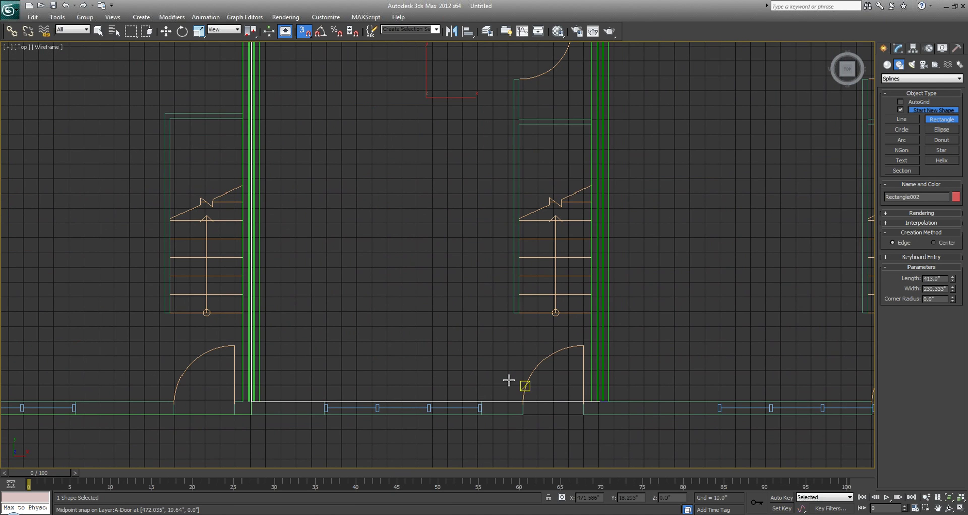
pyautogui.moveTo(447, 358); pyautogui.dragTo(439, 367, button='middle')
pyautogui.click(899, 50)
pyautogui.rightClick(903, 89)
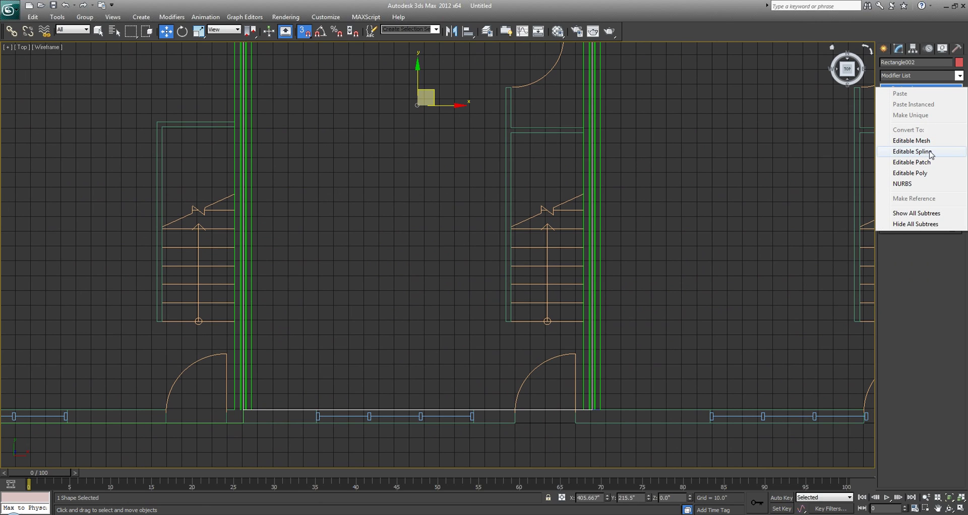
pyautogui.click(912, 151)
# Select the second unit outline's lower vertices and snap them onto the outer face of the lower exterior wall.
pyautogui.click(886, 88)
pyautogui.click(905, 95)
pyautogui.moveTo(607, 424); pyautogui.dragTo(212, 372)
pyautogui.scroll(8, 268, 346)
pyautogui.moveTo(272, 331); pyautogui.dragTo(279, 369)
pyautogui.moveTo(362, 334); pyautogui.dragTo(327, 334, button='middle')
pyautogui.scroll(-3, 306, 319)
# Maximize the Perspective viewport, clear the selection and view the floor plan at an angle.
pyautogui.press('q')
pyautogui.hotkey('alt', 'w')
pyautogui.rightClick(571, 374)
pyautogui.hotkey('alt', 'w')
pyautogui.click(884, 48)
pyautogui.click(504, 135)
pyautogui.keyDown('alt'); pyautogui.moveTo(381, 208); pyautogui.dragTo(406, 236, button='middle'); pyautogui.keyUp('alt')
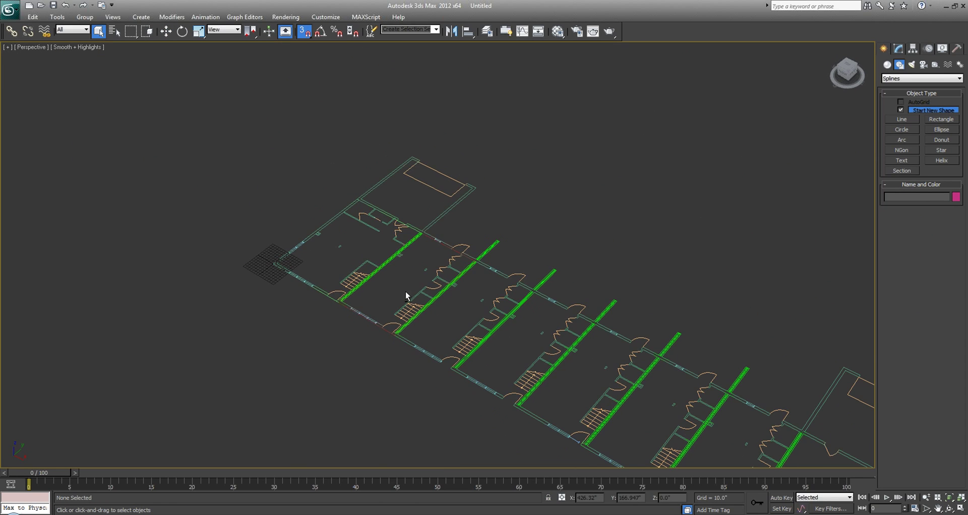
# Select both unit rectangles and rotate them 90 degrees so they stand upright.
pyautogui.scroll(6, 340, 297)
pyautogui.click(186, 319)
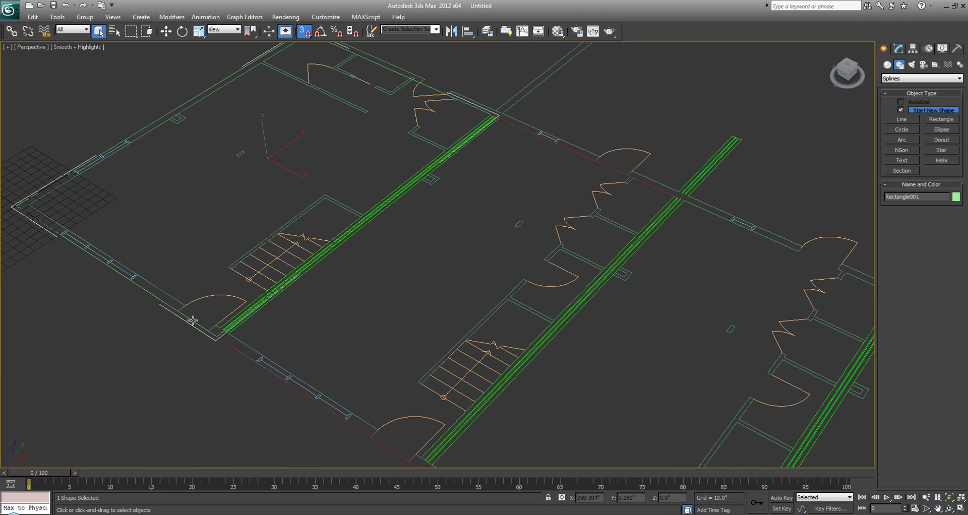
pyautogui.moveTo(243, 305); pyautogui.dragTo(272, 273, button='middle')
pyautogui.keyDown('ctrl'); pyautogui.click(421, 410); pyautogui.keyUp('ctrl')
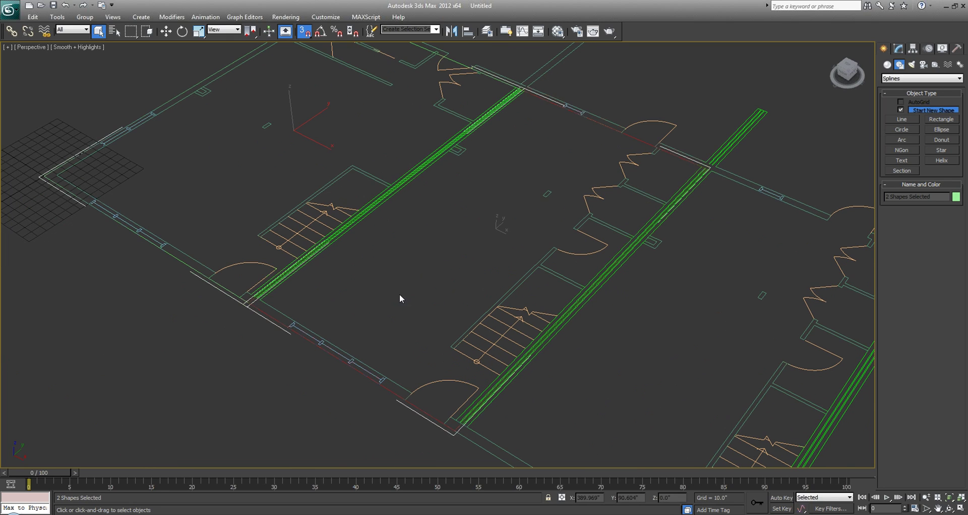
pyautogui.press('e')
pyautogui.scroll(-3, 400, 294)
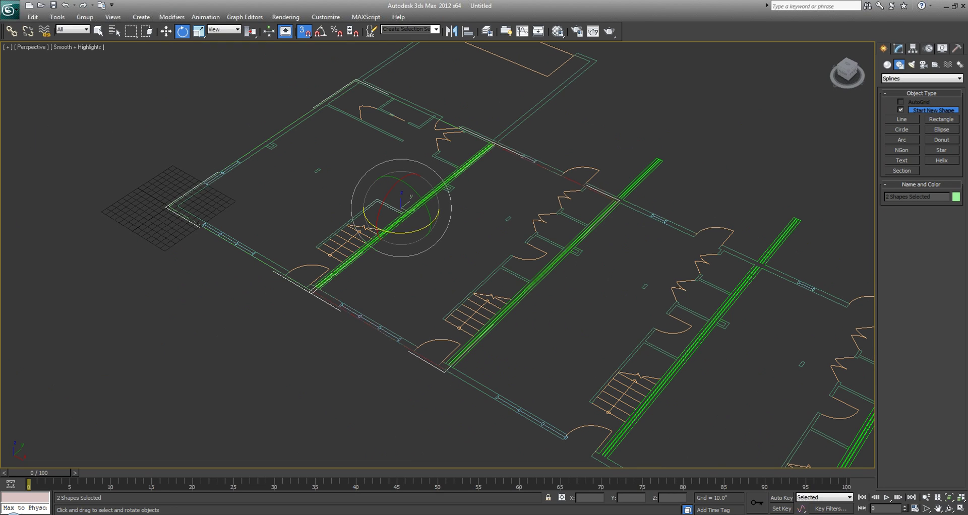
pyautogui.write('90')
pyautogui.press('Return')
# Move both upright rectangles with snapping so their lower outer corner lands on the plan's outer corner at the origin.
pyautogui.keyDown('alt'); pyautogui.moveTo(325, 292); pyautogui.dragTo(294, 305, button='middle'); pyautogui.keyUp('alt')
pyautogui.press('w')
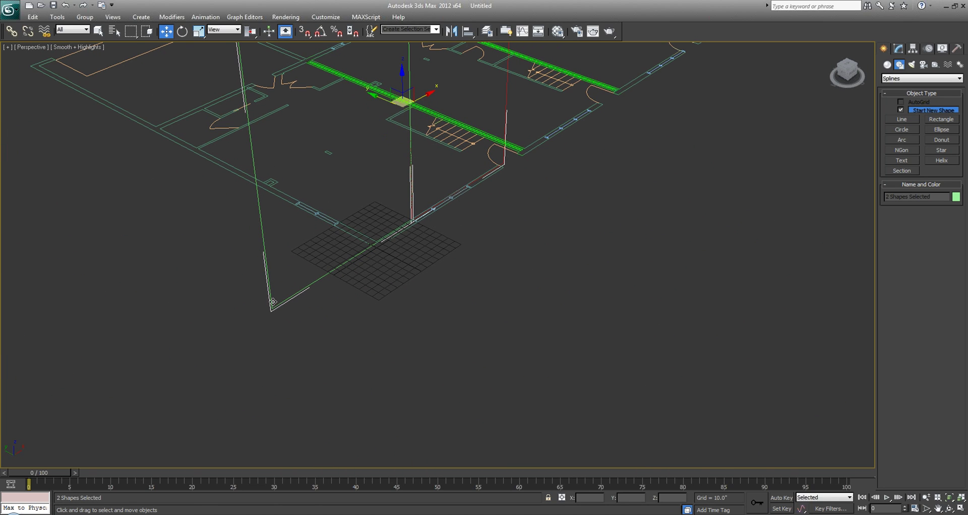
pyautogui.press('s')
pyautogui.moveTo(272, 309); pyautogui.dragTo(367, 248)
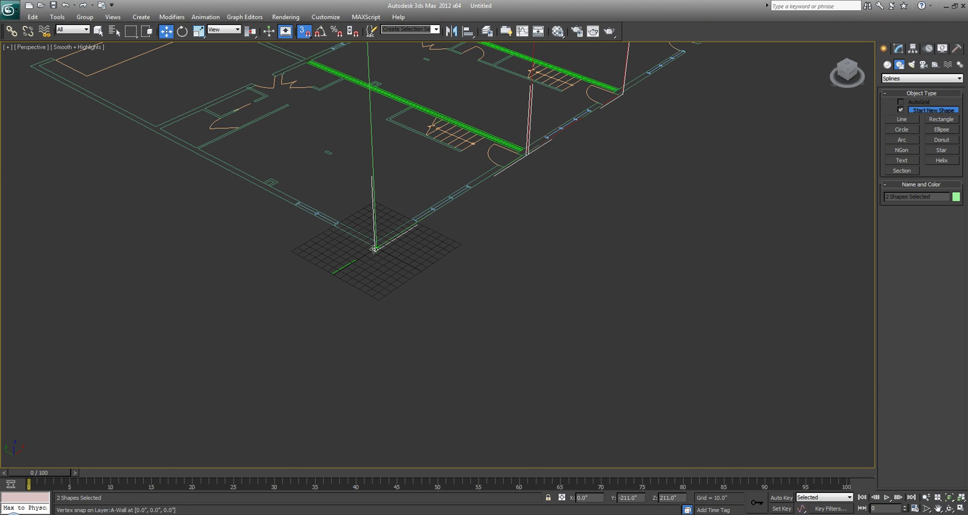
pyautogui.keyDown('alt'); pyautogui.moveTo(368, 248); pyautogui.dragTo(391, 296, button='middle'); pyautogui.keyUp('alt')
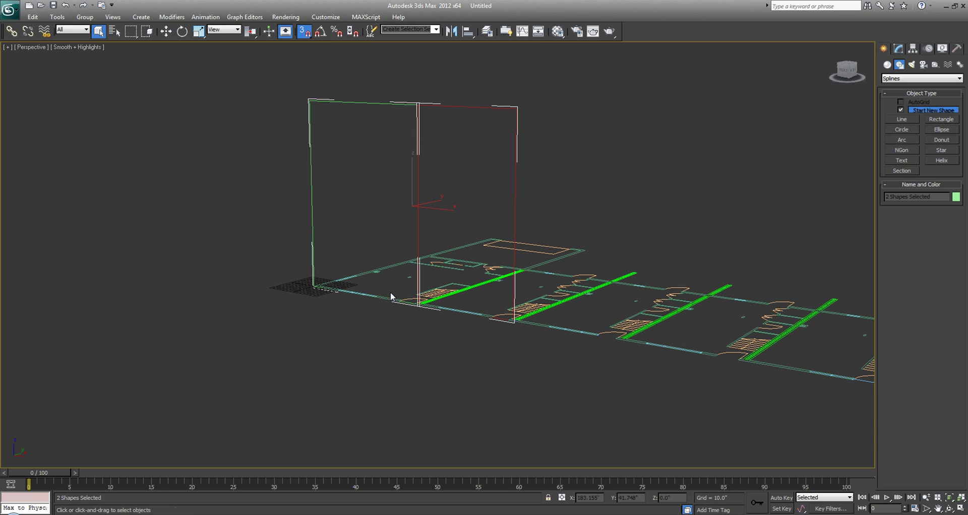
# Convert both upright rectangles to Editable Poly.
pyautogui.press('q')
pyautogui.rightClick(431, 137)
pyautogui.click(424, 143)
pyautogui.rightClick(418, 162)
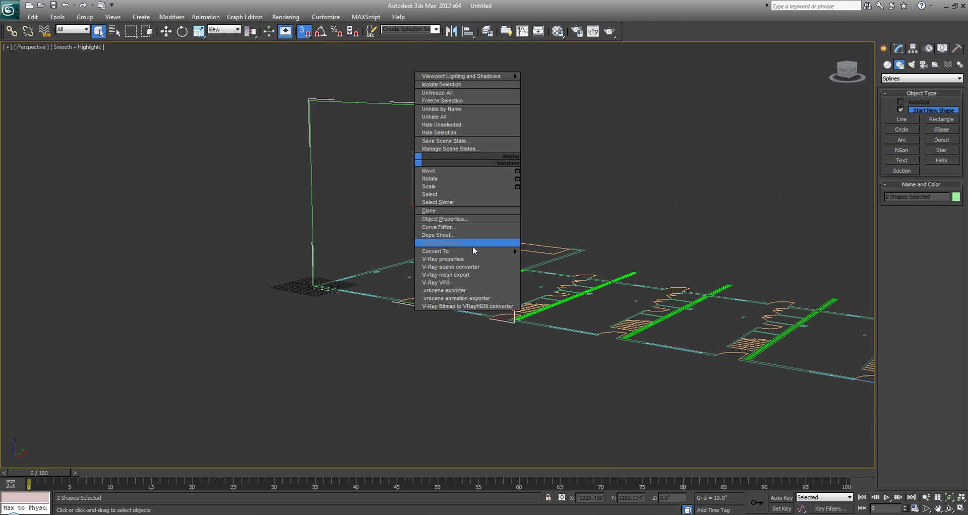
pyautogui.moveTo(509, 252)
pyautogui.click(543, 264)
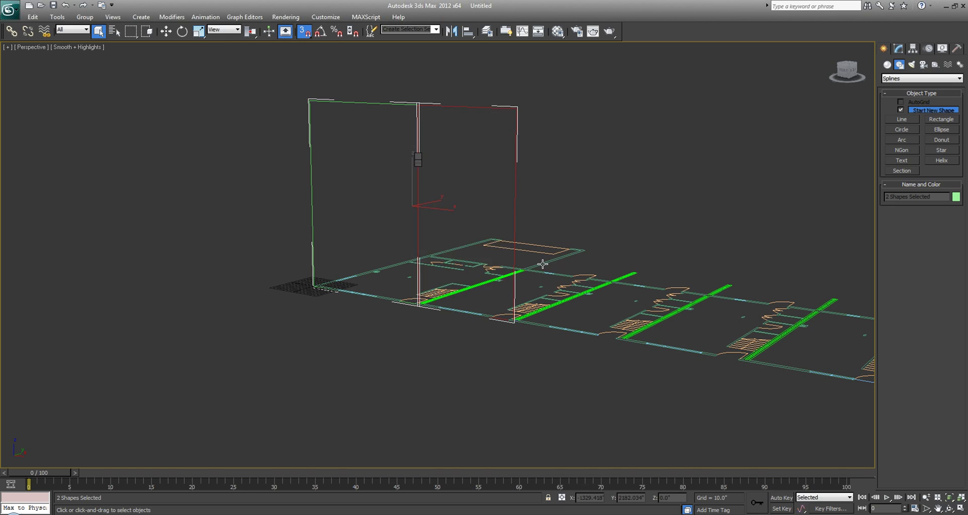
# Inspect the two upright surfaces against the floor plan, both shaded and in wireframe.
pyautogui.moveTo(525, 215); pyautogui.dragTo(593, 245, button='middle')
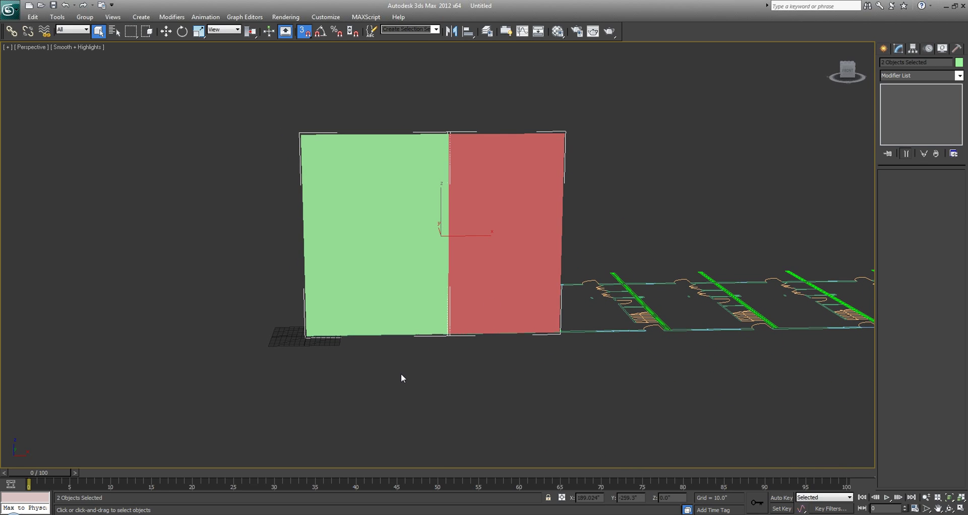
pyautogui.moveTo(463, 330); pyautogui.dragTo(465, 287, button='middle')
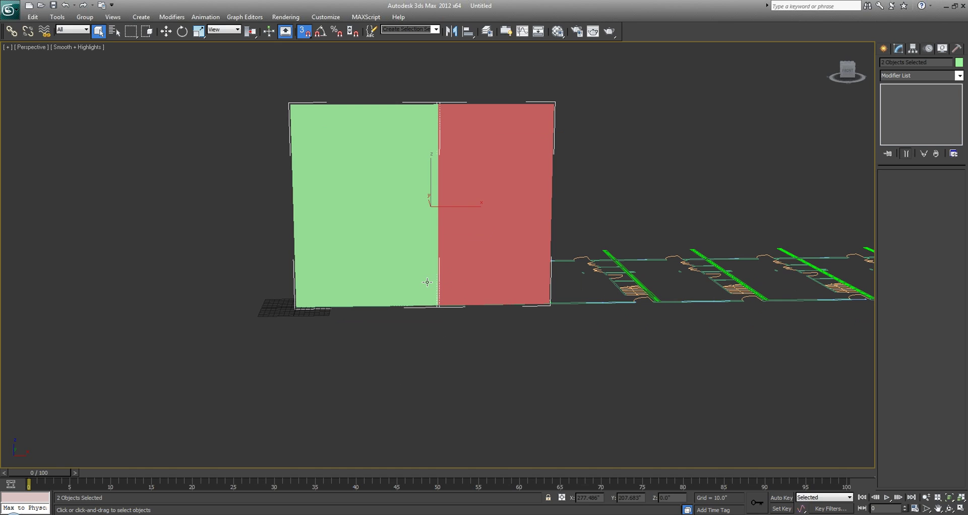
pyautogui.press('F3')
pyautogui.keyDown('alt'); pyautogui.moveTo(361, 286); pyautogui.dragTo(472, 348, button='middle'); pyautogui.keyUp('alt')
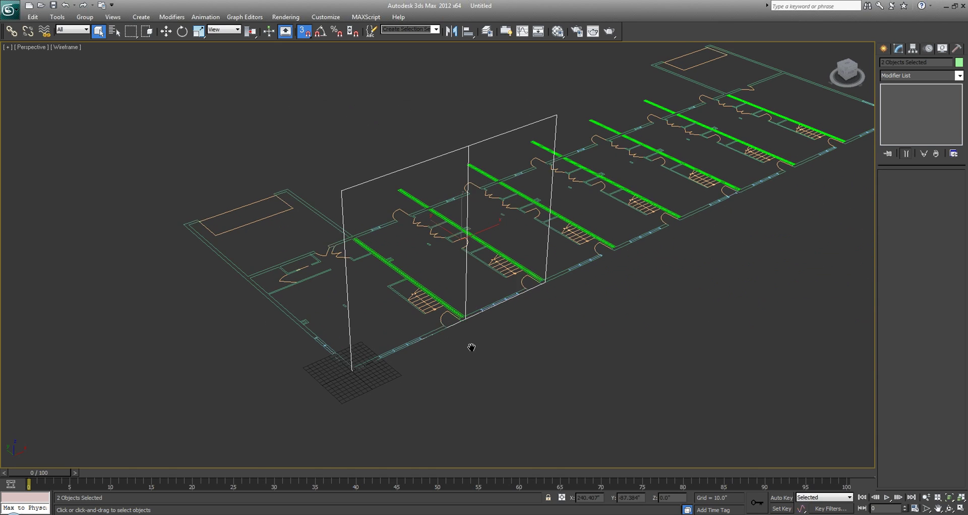
pyautogui.scroll(3, 472, 348)
pyautogui.click(416, 147)
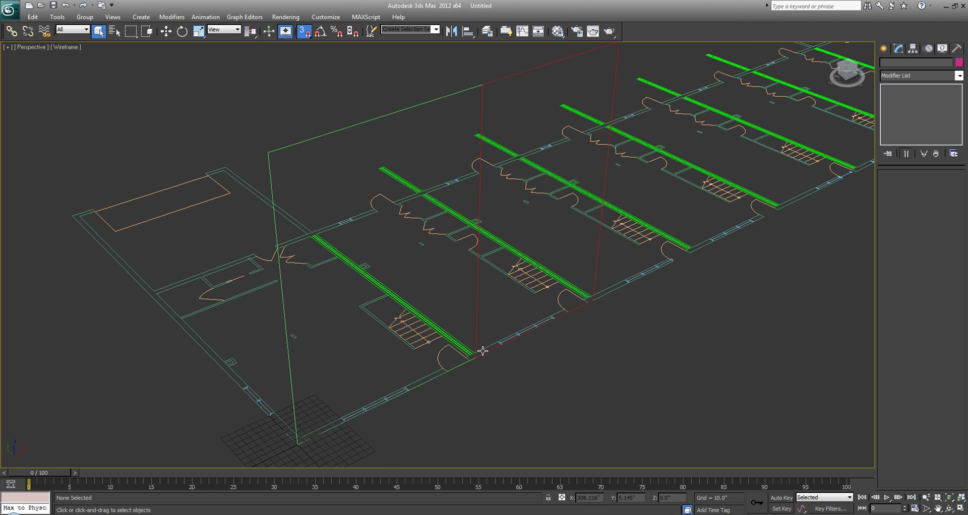
pyautogui.moveTo(482, 351); pyautogui.dragTo(463, 341, button='middle')
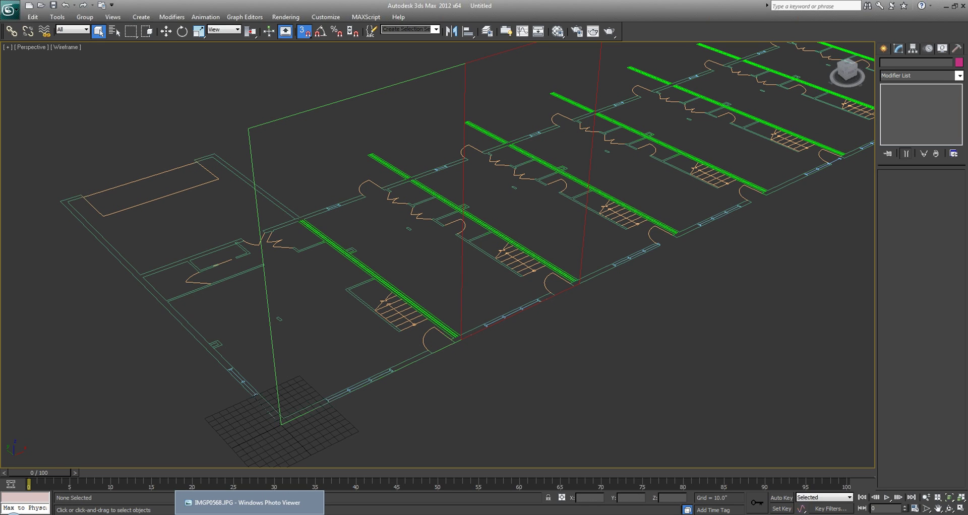
# Switch to Windows Photo Viewer, enlarge IMGP0568.JPG and examine the facade layout in the elevation sketch.
pyautogui.click(251, 511)
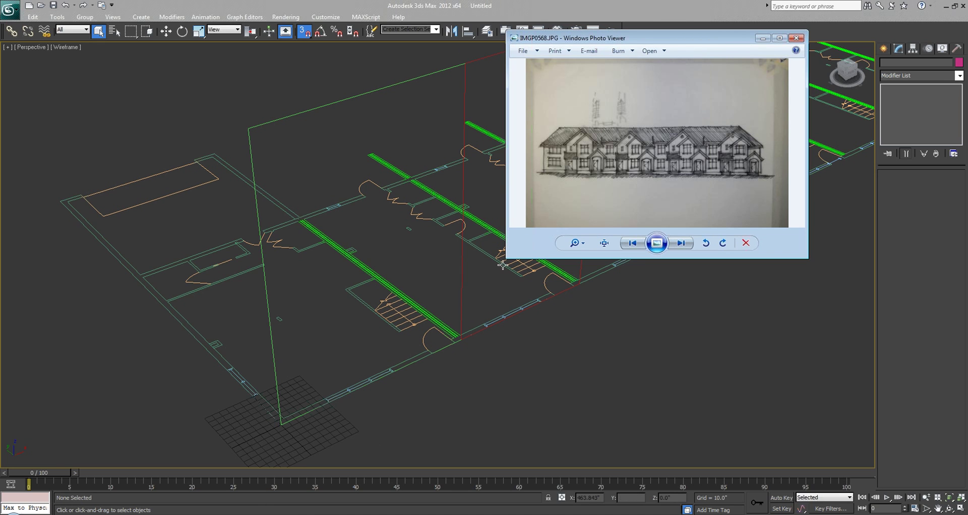
pyautogui.moveTo(506, 260)
pyautogui.mouseDown()
pyautogui.moveTo(84, 459)
pyautogui.moveTo(307, 403)
pyautogui.moveTo(508, 368)
pyautogui.moveTo(542, 353)
pyautogui.moveTo(555, 330)
pyautogui.moveTo(533, 335)
pyautogui.mouseUp()
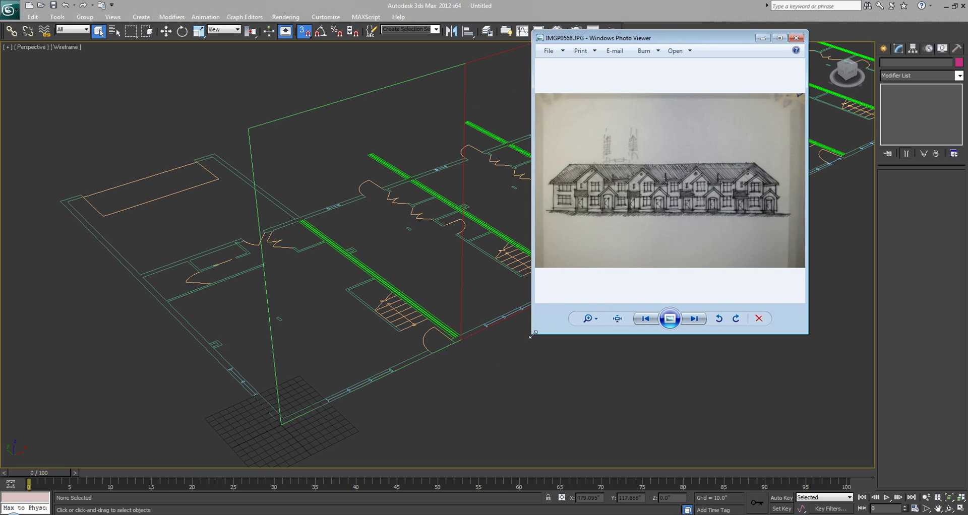
pyautogui.moveTo(532, 335); pyautogui.dragTo(128, 464)
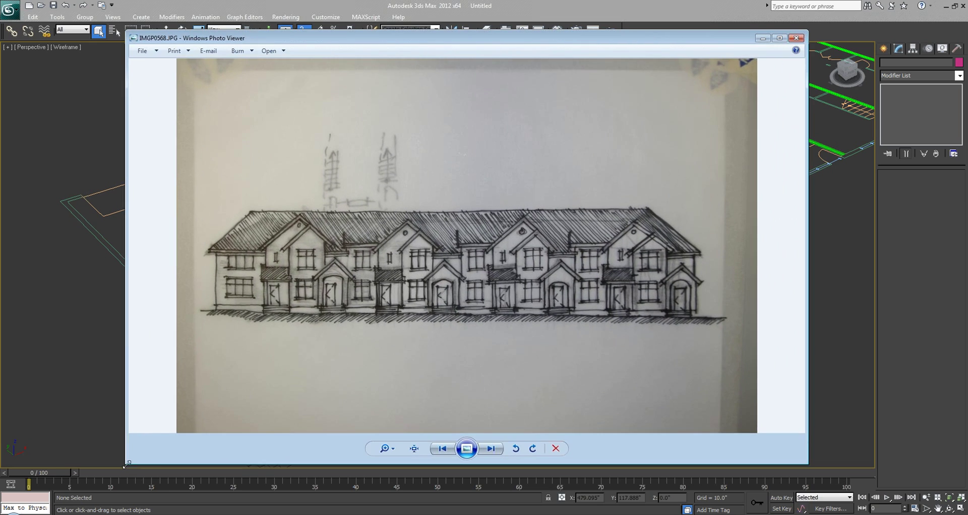
pyautogui.scroll(2, 238, 342)
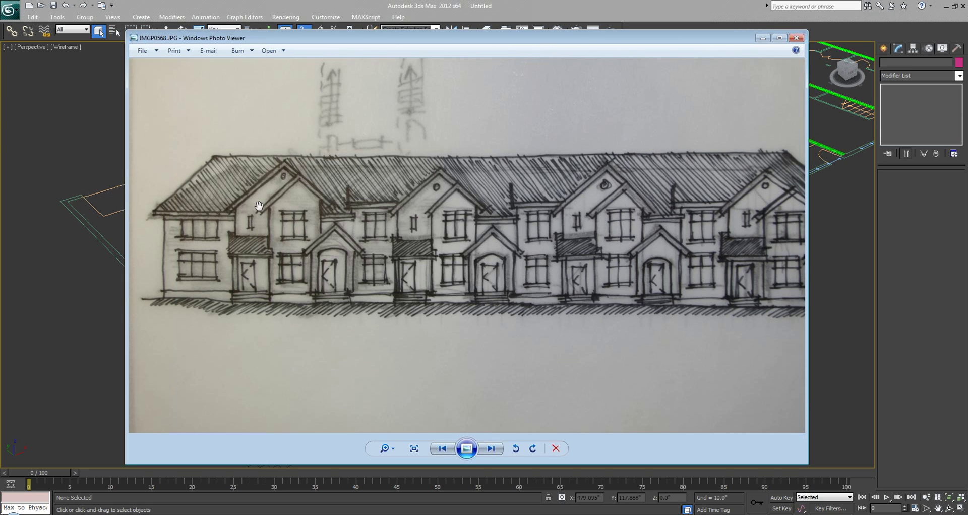
pyautogui.click(95, 311)
pyautogui.scroll(5, 437, 358)
pyautogui.scroll(-3, 407, 351)
pyautogui.scroll(-2, 428, 320)
pyautogui.hotkey('alt', 'Tab')
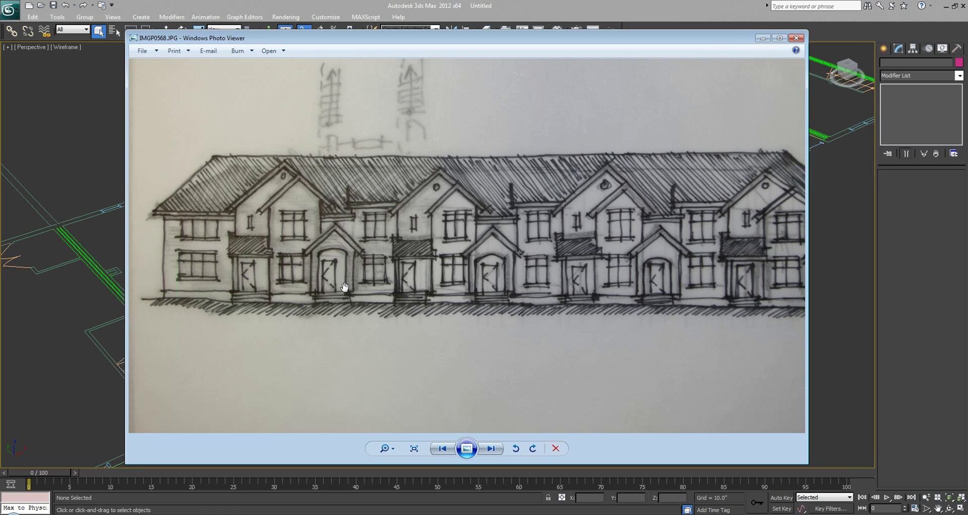
# Switch back to 3ds Max and show the two upright surfaces shaded in the Perspective view.
pyautogui.click(94, 299)
pyautogui.scroll(-3, 94, 299)
pyautogui.moveTo(93, 299); pyautogui.dragTo(177, 286, button='middle')
pyautogui.moveTo(247, 249); pyautogui.dragTo(248, 257, button='middle')
pyautogui.press('F3')
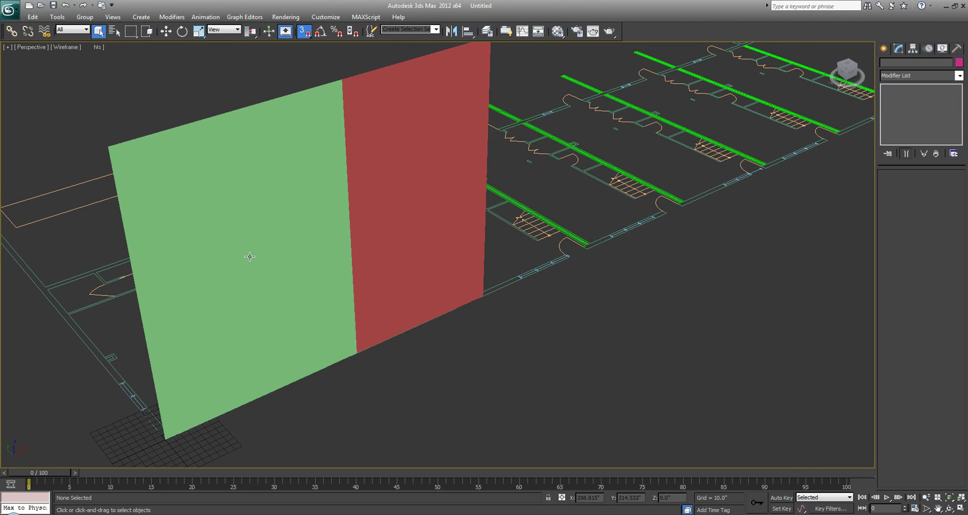
pyautogui.moveTo(333, 270)
pyautogui.keyDown('alt'); pyautogui.mouseDown(button='middle')
pyautogui.moveTo(344, 255)
pyautogui.moveTo(249, 266)
pyautogui.mouseUp(button='middle'); pyautogui.keyUp('alt')
pyautogui.scroll(-3, 248, 266)
pyautogui.keyDown('alt'); pyautogui.moveTo(309, 248); pyautogui.dragTo(268, 252, button='middle'); pyautogui.keyUp('alt')
# Attach the end unit's surface to the second unit's surface and display edged faces.
pyautogui.click(400, 194)
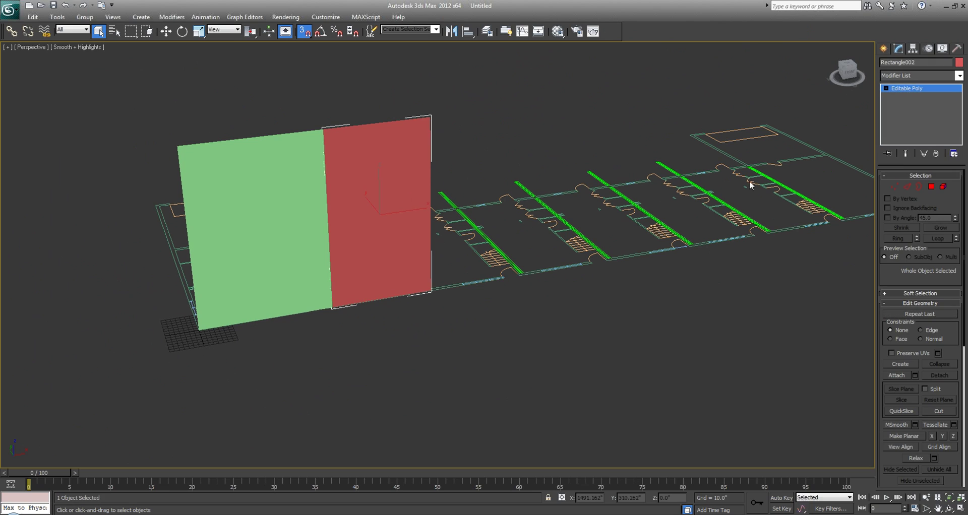
pyautogui.moveTo(300, 175); pyautogui.dragTo(364, 216, button='middle')
pyautogui.scroll(3, 364, 216)
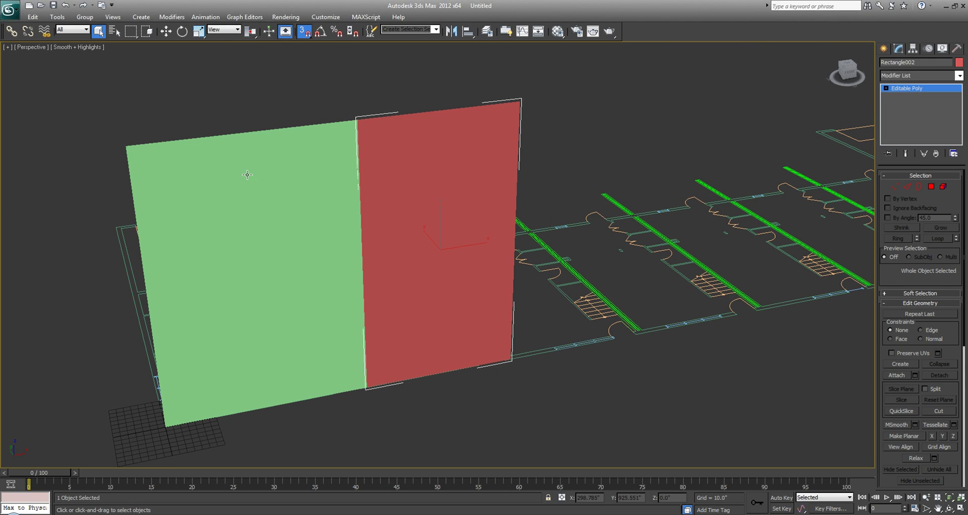
pyautogui.click(898, 375)
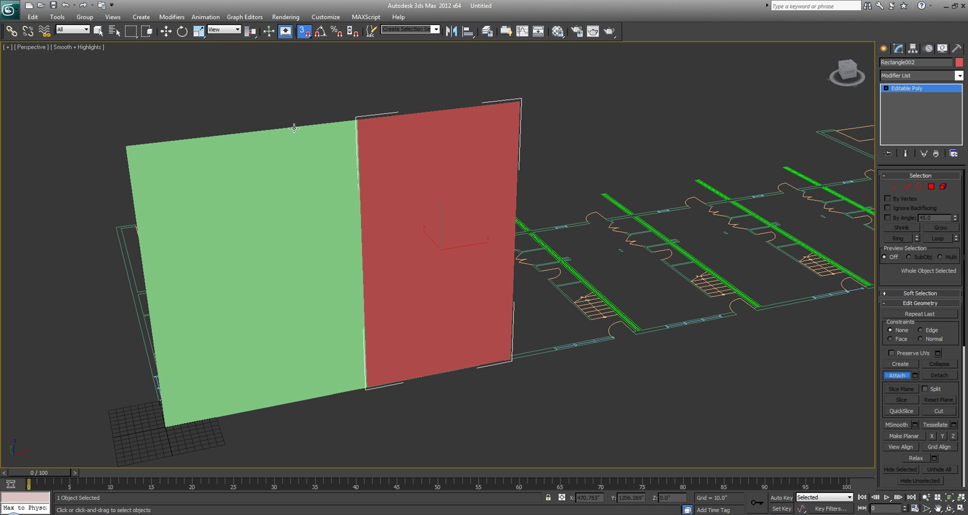
pyautogui.click(293, 145)
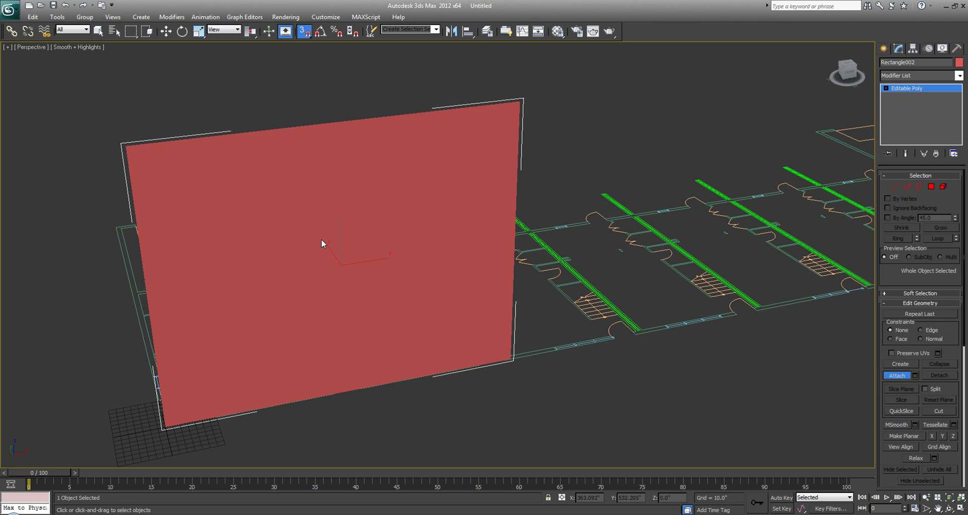
pyautogui.press('F4')
pyautogui.keyDown('alt'); pyautogui.moveTo(379, 250); pyautogui.dragTo(338, 266, button='middle'); pyautogui.keyUp('alt')
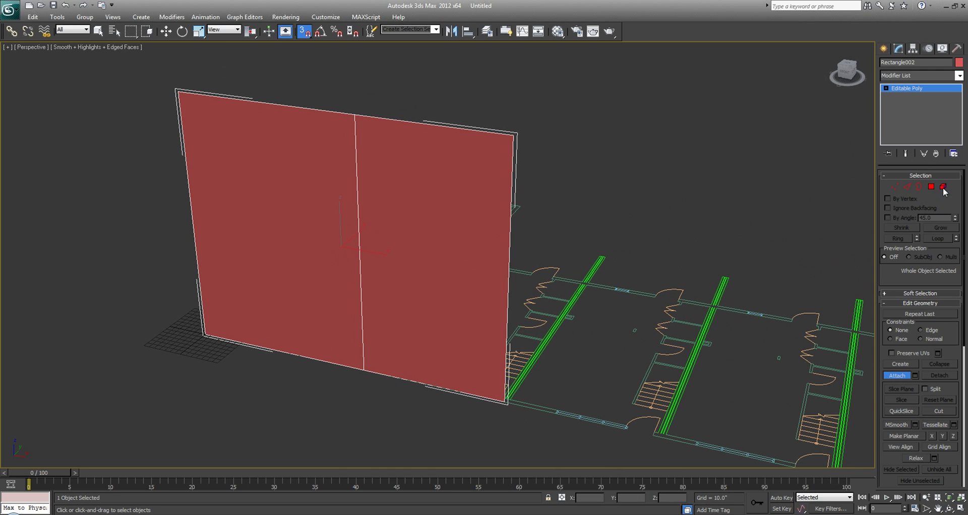
# Try moving the upper vertex on the seam between the two surfaces with snapping off, and undo the move.
pyautogui.click(893, 187)
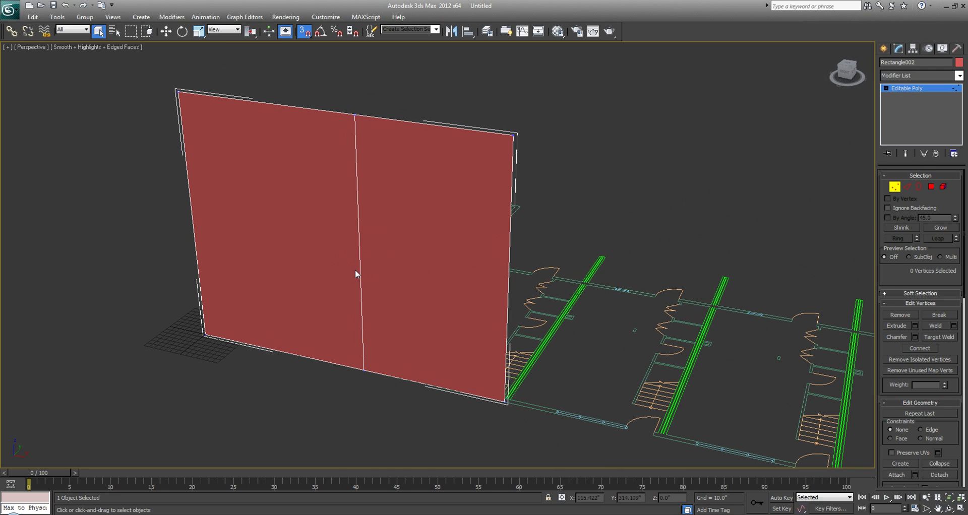
pyautogui.click(354, 116)
pyautogui.press('w')
pyautogui.press('s')
pyautogui.moveTo(374, 103); pyautogui.dragTo(313, 122)
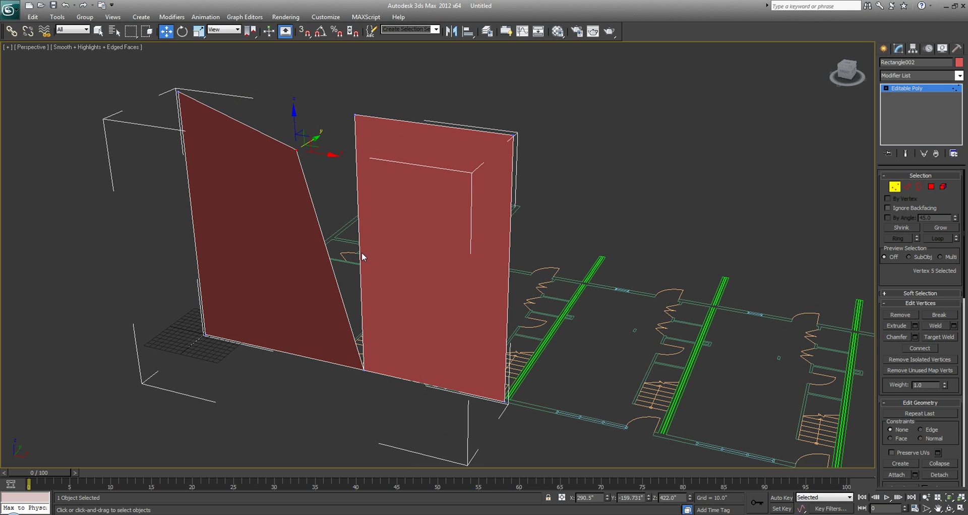
pyautogui.hotkey('ctrl', 'z')
# Select all vertices of the joined facade surface and weld them with a 0.1" threshold.
pyautogui.keyDown('alt'); pyautogui.moveTo(344, 290); pyautogui.dragTo(384, 275, button='middle'); pyautogui.keyUp('alt')
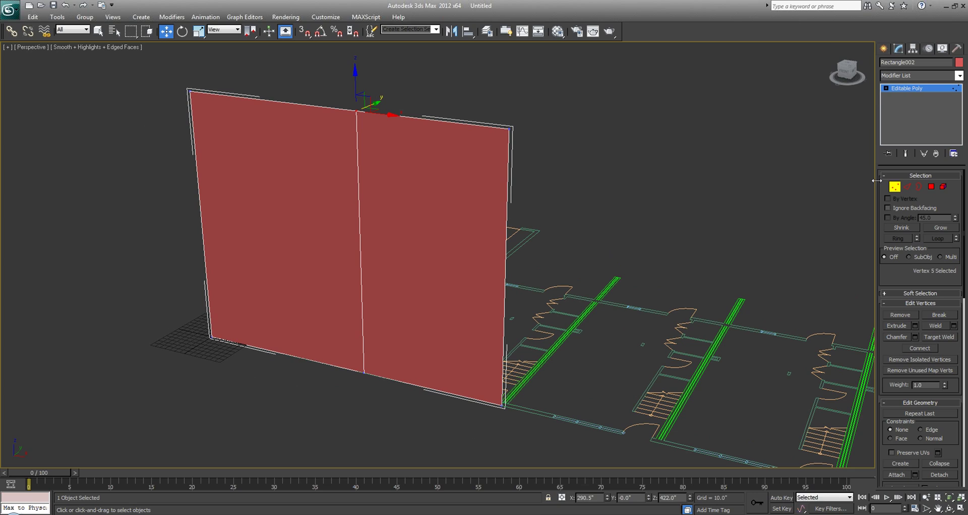
pyautogui.click(887, 89)
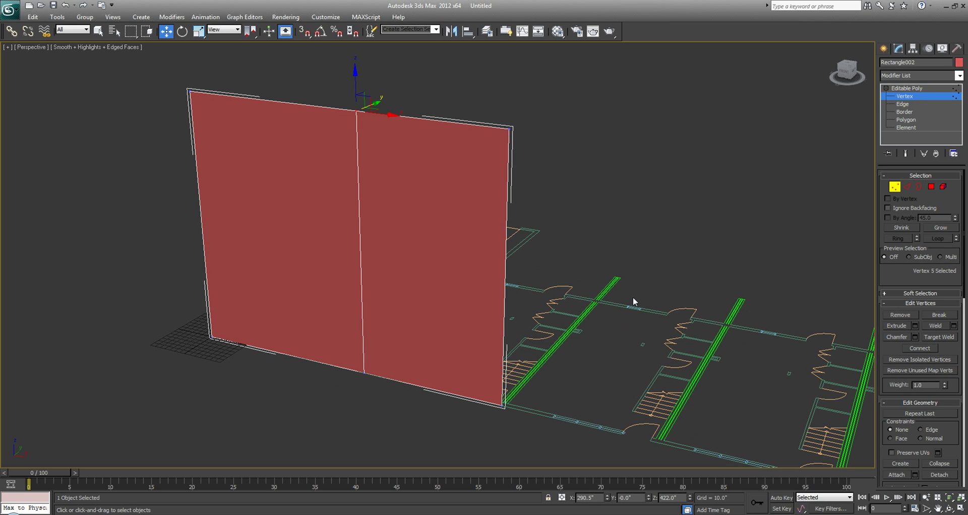
pyautogui.hotkey('ctrl', 'a')
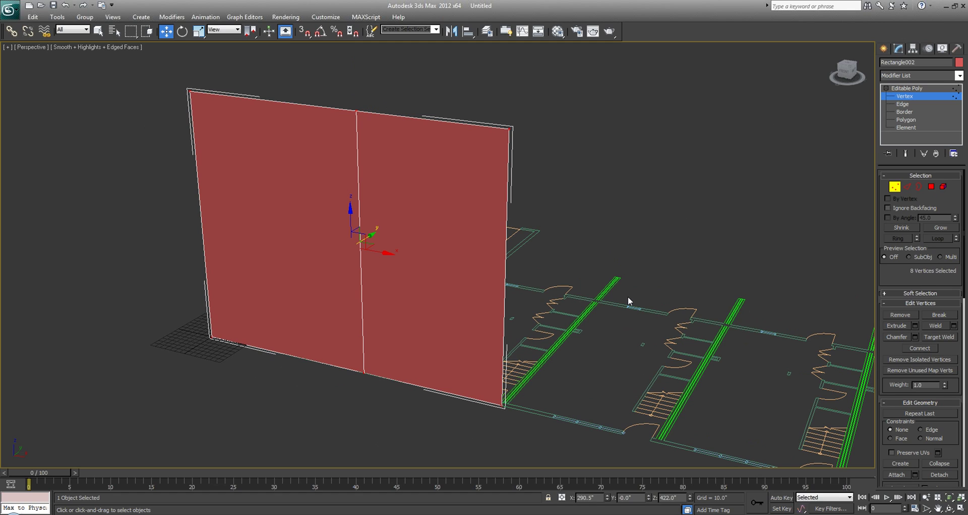
pyautogui.moveTo(953, 434); pyautogui.dragTo(944, 225)
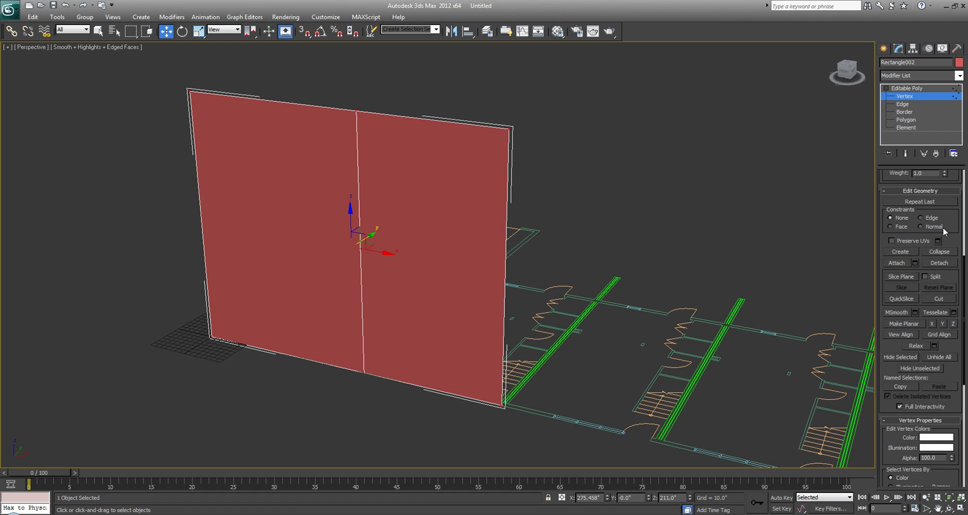
pyautogui.moveTo(953, 439); pyautogui.dragTo(945, 320)
pyautogui.scroll(5, 934, 404)
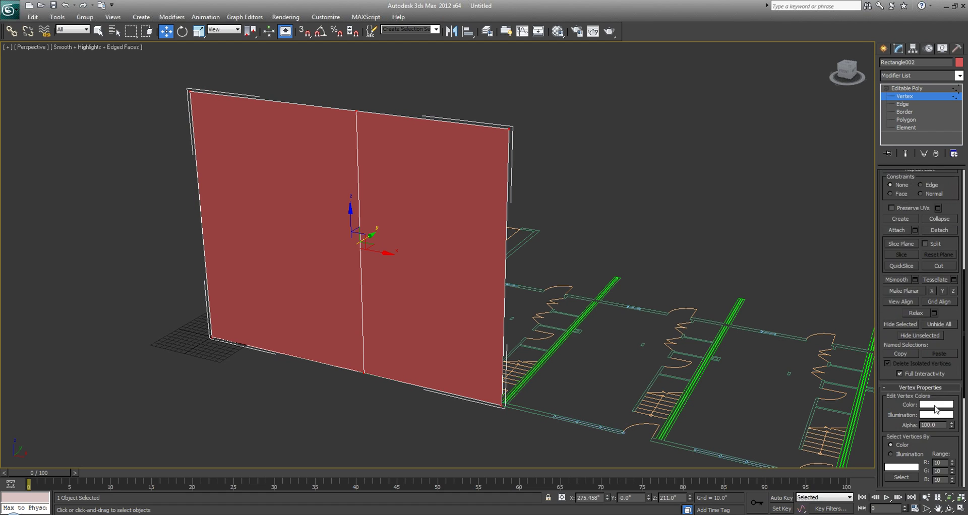
pyautogui.scroll(3, 934, 405)
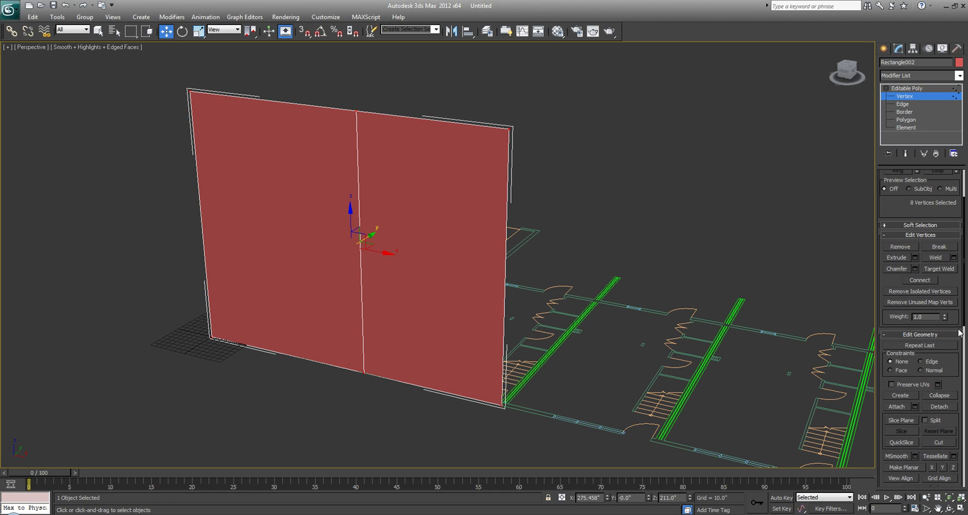
pyautogui.click(954, 258)
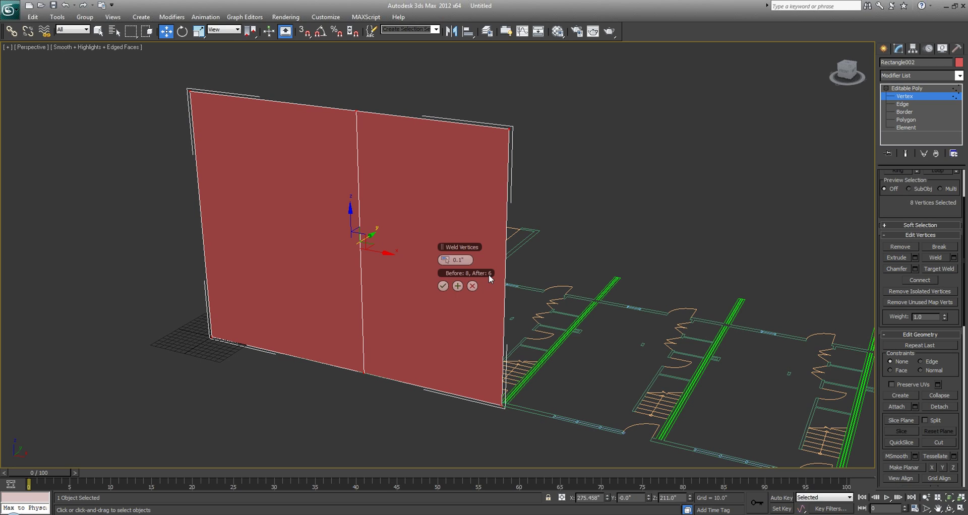
pyautogui.click(443, 286)
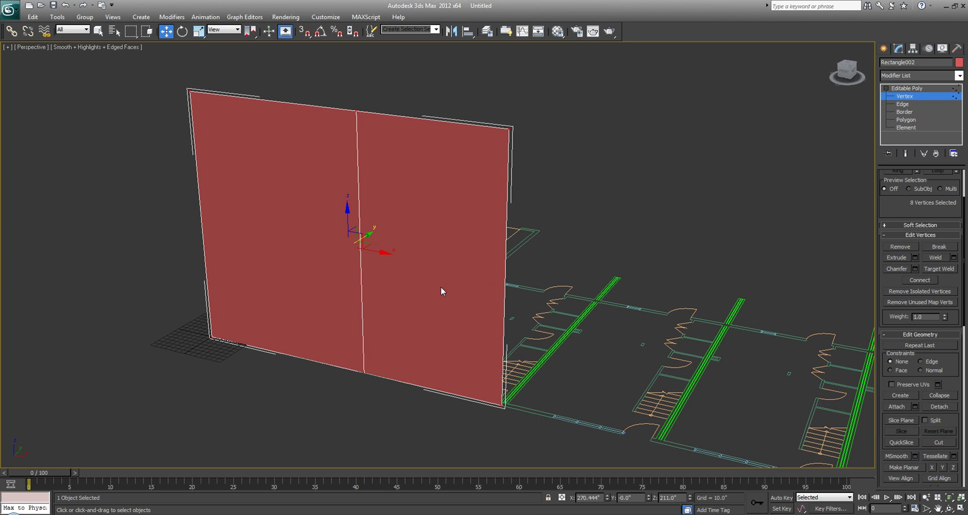
# Test the weld by moving the upper vertex on the seam, and undo the move.
pyautogui.click(356, 112)
pyautogui.moveTo(364, 102); pyautogui.dragTo(462, 77)
pyautogui.hotkey('ctrl', 'z')
pyautogui.keyDown('alt'); pyautogui.moveTo(364, 224); pyautogui.dragTo(485, 228, button='middle'); pyautogui.keyUp('alt')
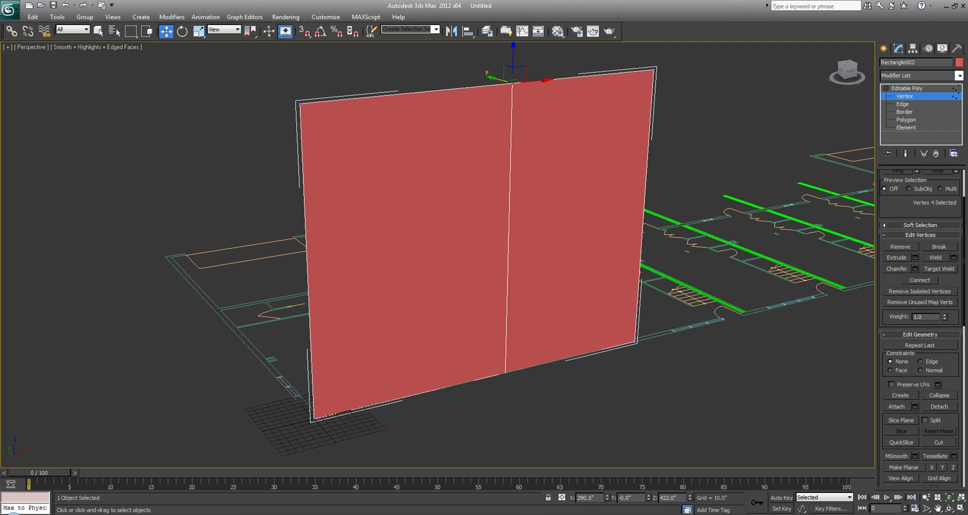
# Switch to Windows Photo Viewer and compare the door and window positions in IMGP0568.JPG with the wireframe floor plan in 3ds Max.
pyautogui.hotkey('alt', 'Tab')
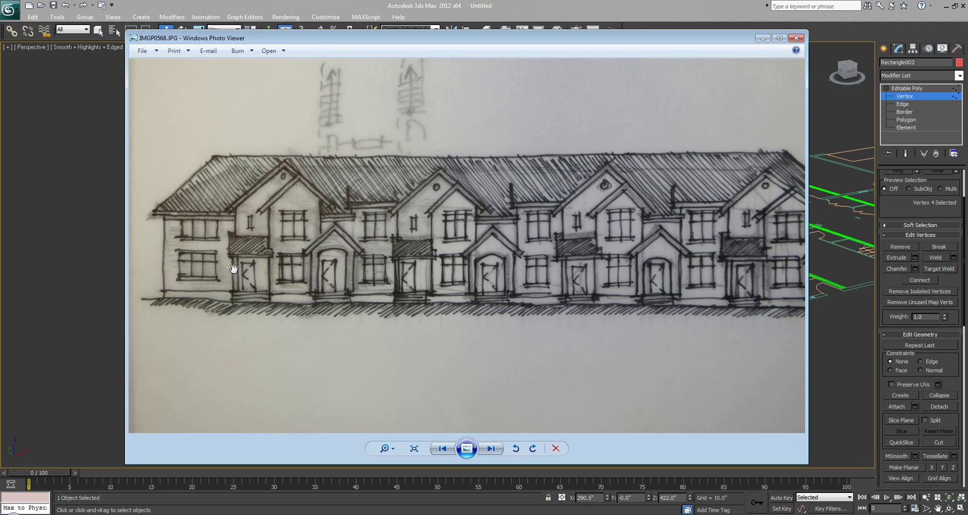
pyautogui.moveTo(234, 270); pyautogui.dragTo(243, 269)
pyautogui.scroll(2, 243, 269)
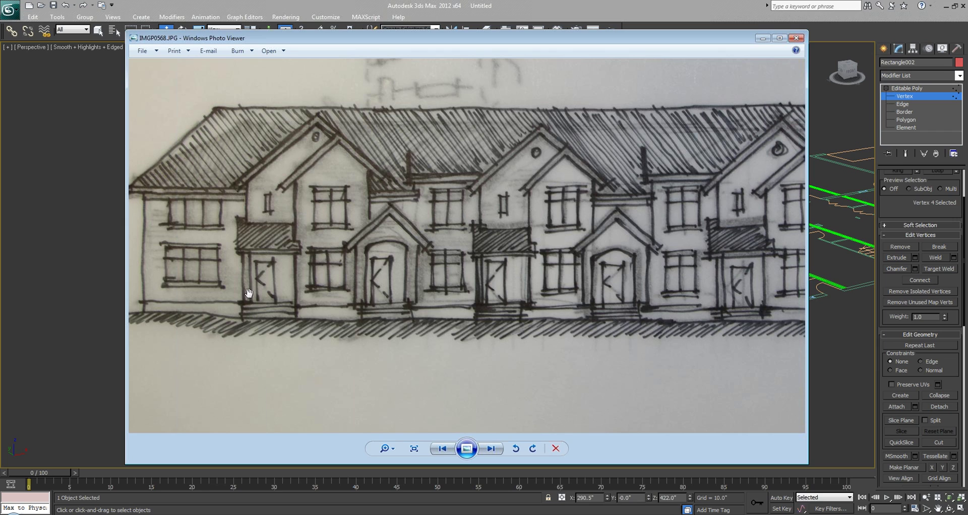
pyautogui.click(65, 327)
pyautogui.press('F3')
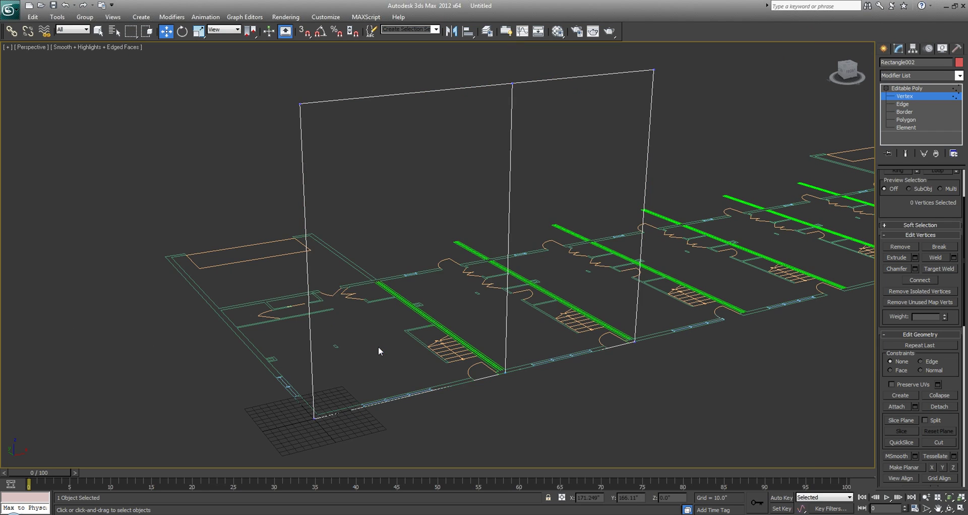
pyautogui.keyDown('alt'); pyautogui.moveTo(378, 346); pyautogui.dragTo(340, 352, button='middle'); pyautogui.keyUp('alt')
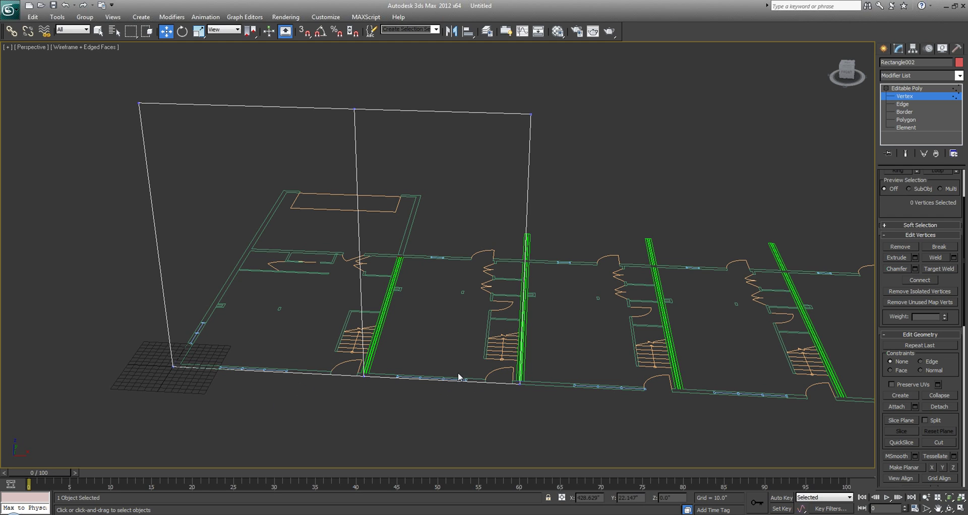
pyautogui.click(348, 514)
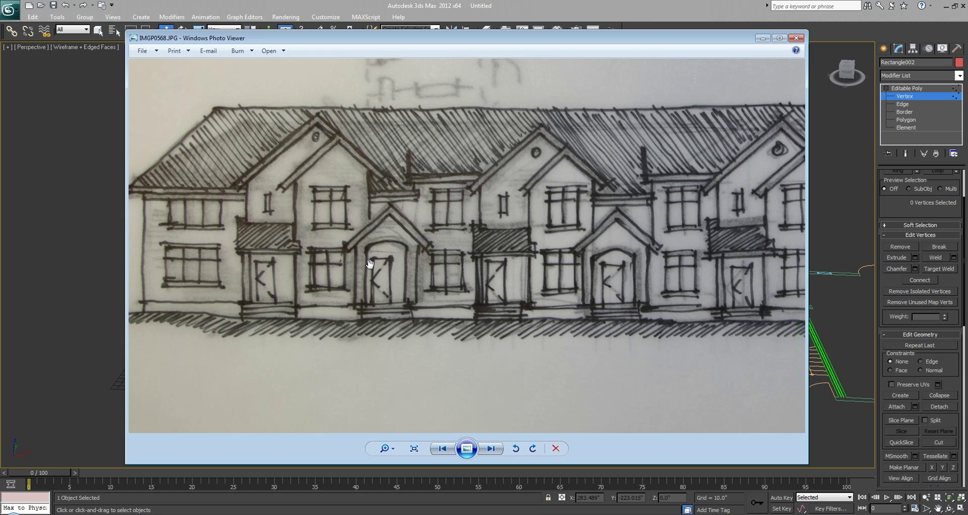
pyautogui.click(70, 302)
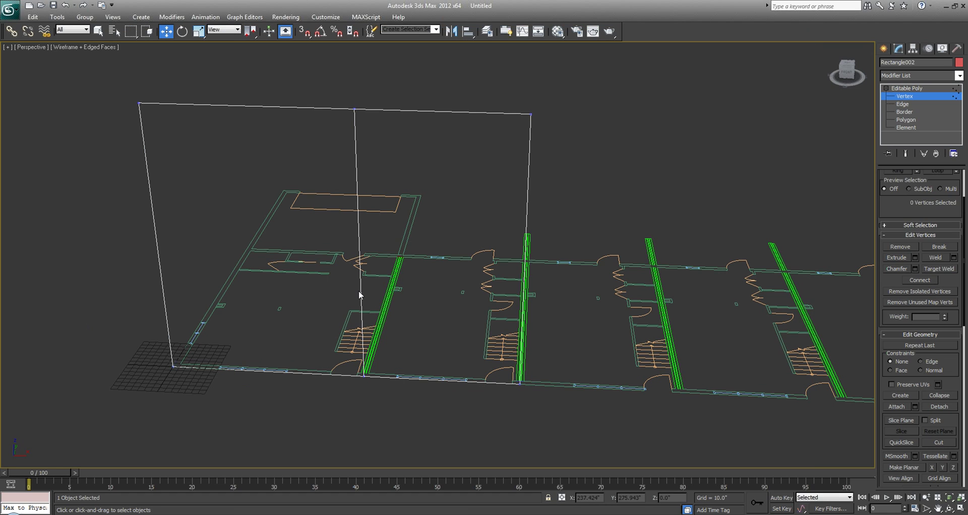
pyautogui.press('F3')
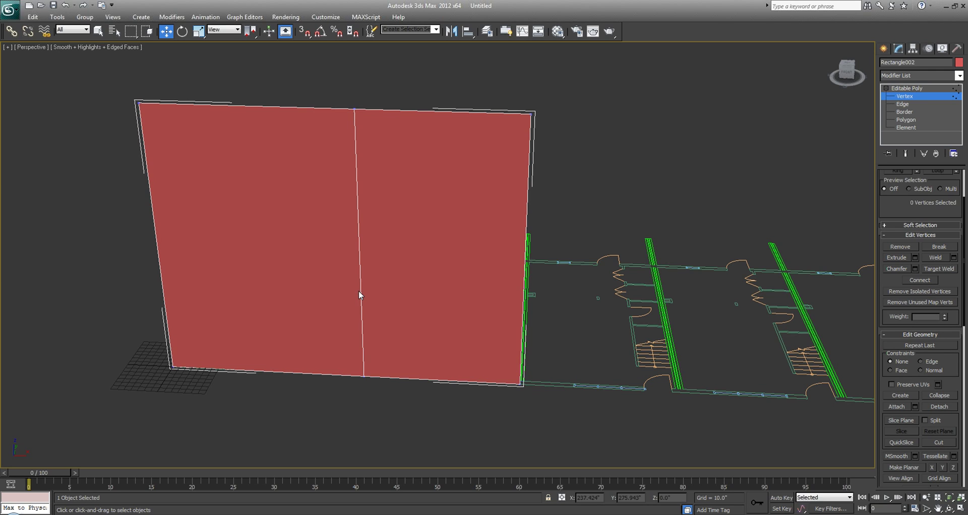
# Select both facade polygons at Polygon level and activate Slice Plane.
pyautogui.click(906, 119)
pyautogui.moveTo(582, 198); pyautogui.dragTo(66, 67)
pyautogui.moveTo(242, 216); pyautogui.dragTo(300, 210, button='middle')
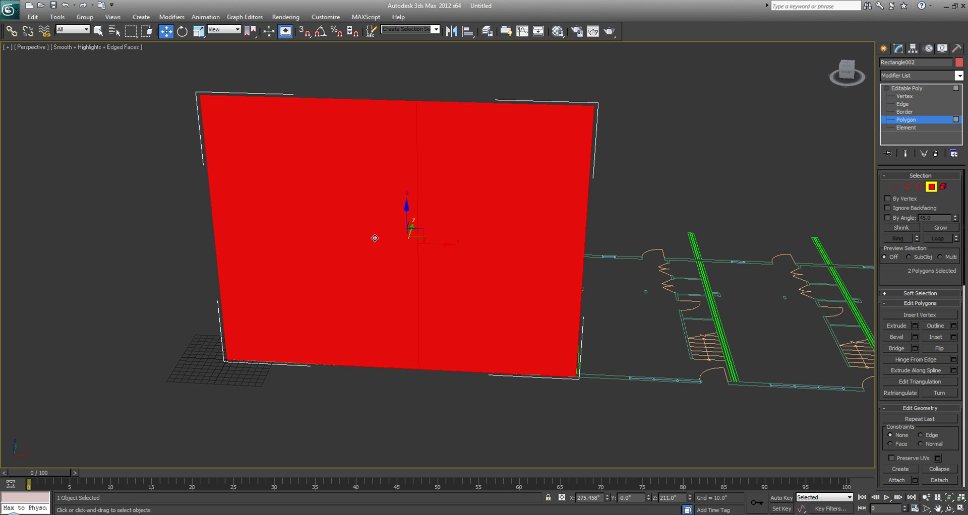
pyautogui.moveTo(520, 285); pyautogui.dragTo(493, 273, button='middle')
pyautogui.scroll(-10, 899, 414)
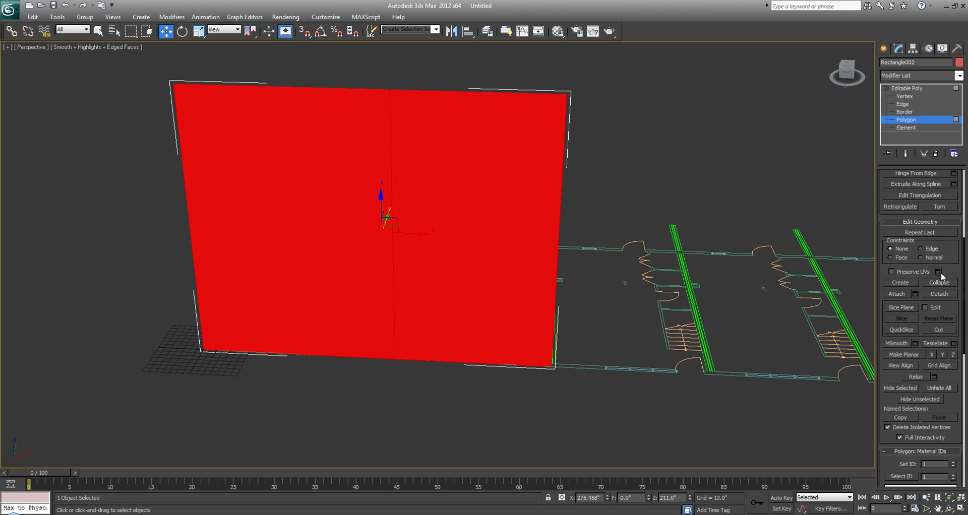
pyautogui.scroll(-15, 908, 409)
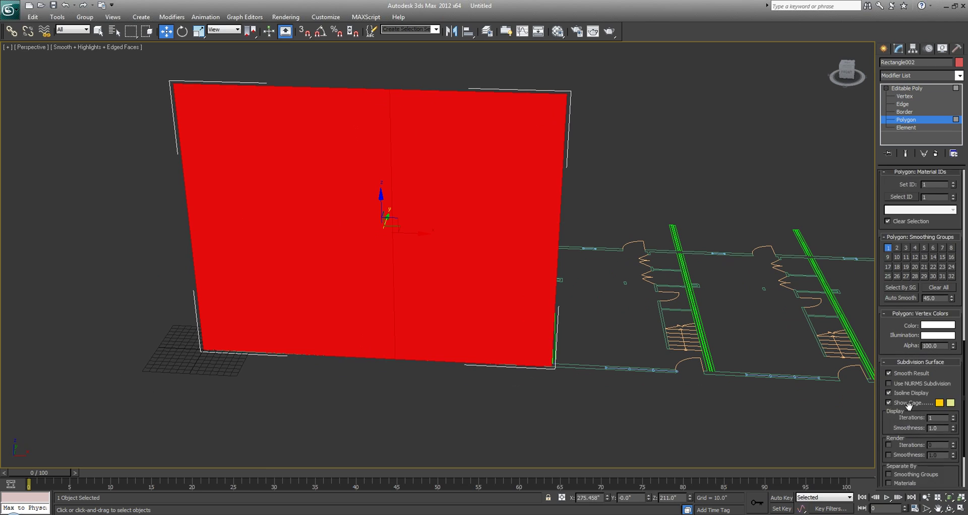
pyautogui.scroll(10, 904, 252)
pyautogui.click(902, 228)
# Rotate the slice plane so it stands vertically and perpendicular to the facade surface.
pyautogui.keyDown('alt'); pyautogui.moveTo(480, 260); pyautogui.dragTo(169, 80, button='middle'); pyautogui.keyUp('alt')
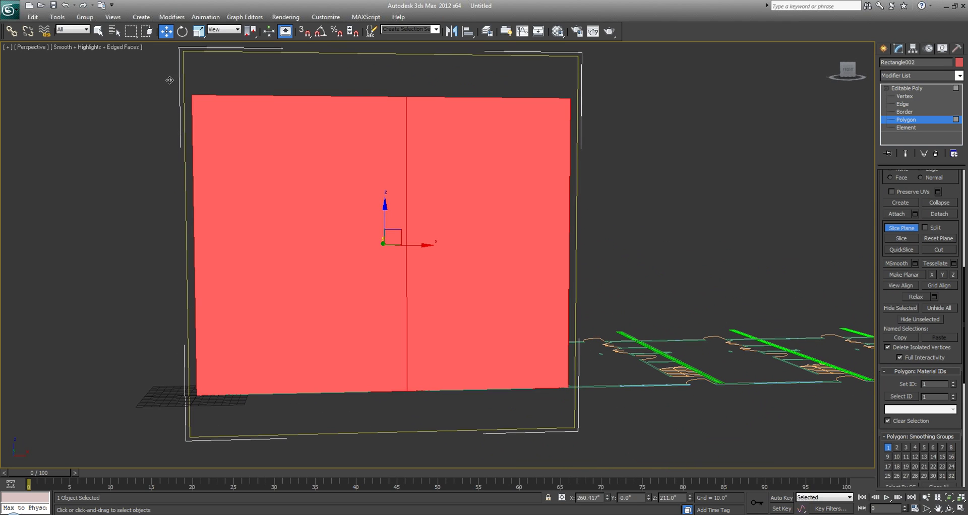
pyautogui.keyDown('alt'); pyautogui.moveTo(484, 300); pyautogui.dragTo(438, 171, button='middle'); pyautogui.keyUp('alt')
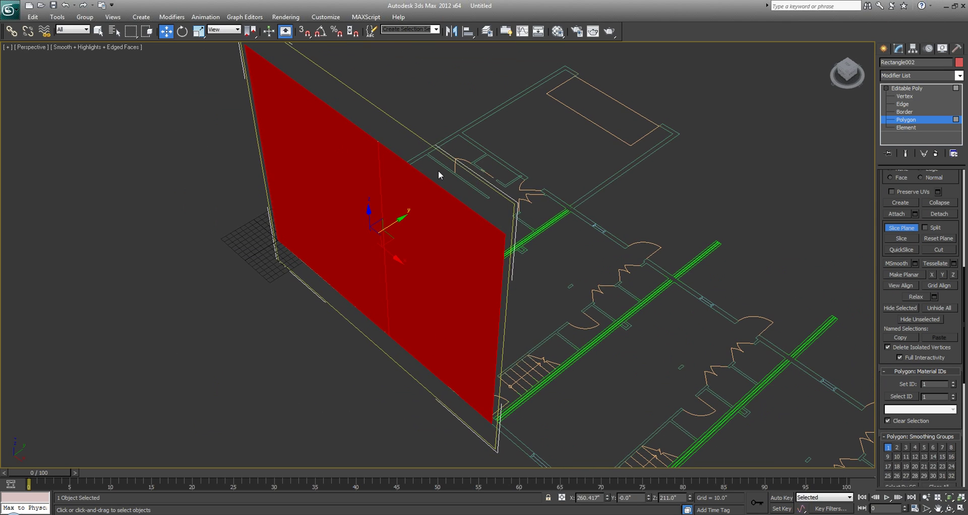
pyautogui.scroll(-3, 472, 255)
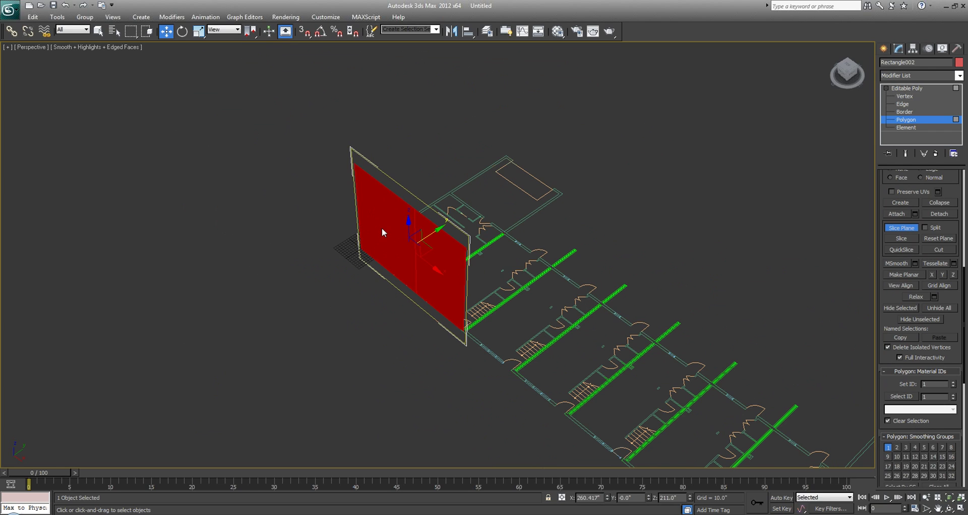
pyautogui.moveTo(382, 228); pyautogui.dragTo(425, 271, button='middle')
pyautogui.press('e')
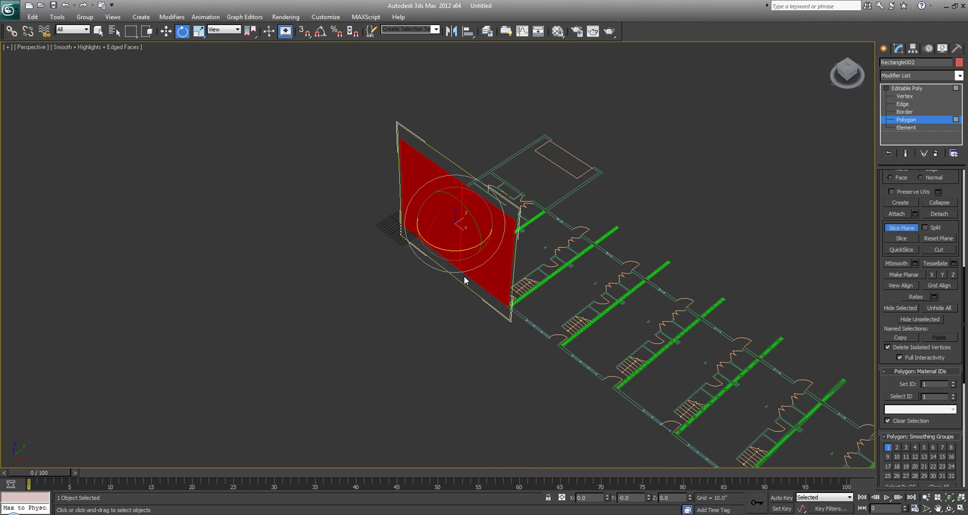
pyautogui.press('Return')
pyautogui.moveTo(363, 190)
pyautogui.keyDown('alt'); pyautogui.mouseDown(button='middle')
pyautogui.moveTo(395, 193)
pyautogui.moveTo(365, 189)
pyautogui.mouseUp(button='middle'); pyautogui.keyUp('alt')
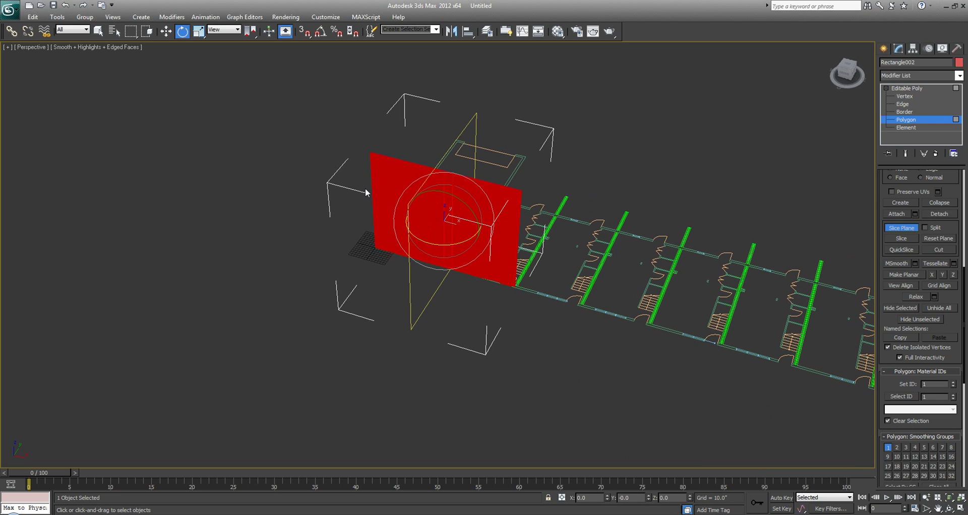
# Move the slice plane along X across the first unit's facade to about 234.5".
pyautogui.scroll(5, 411, 211)
pyautogui.press('w')
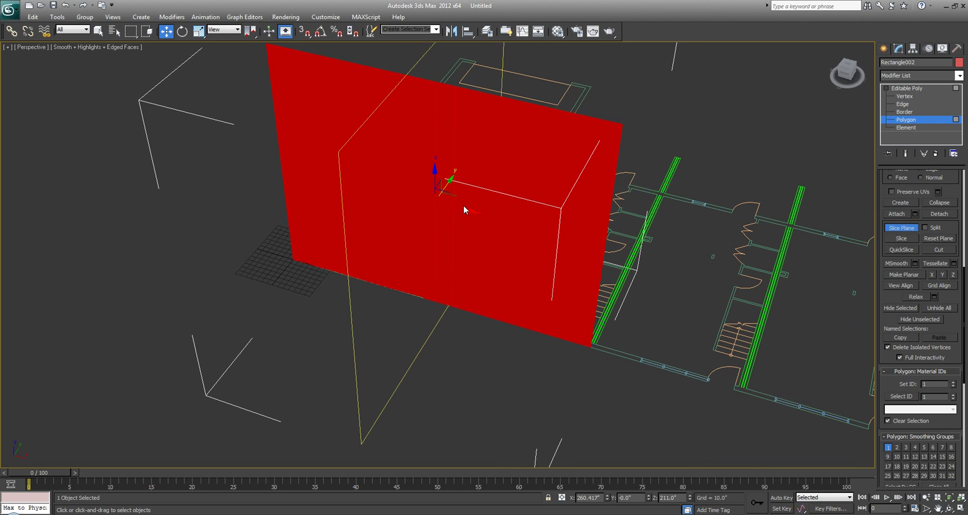
pyautogui.moveTo(463, 209); pyautogui.dragTo(417, 189)
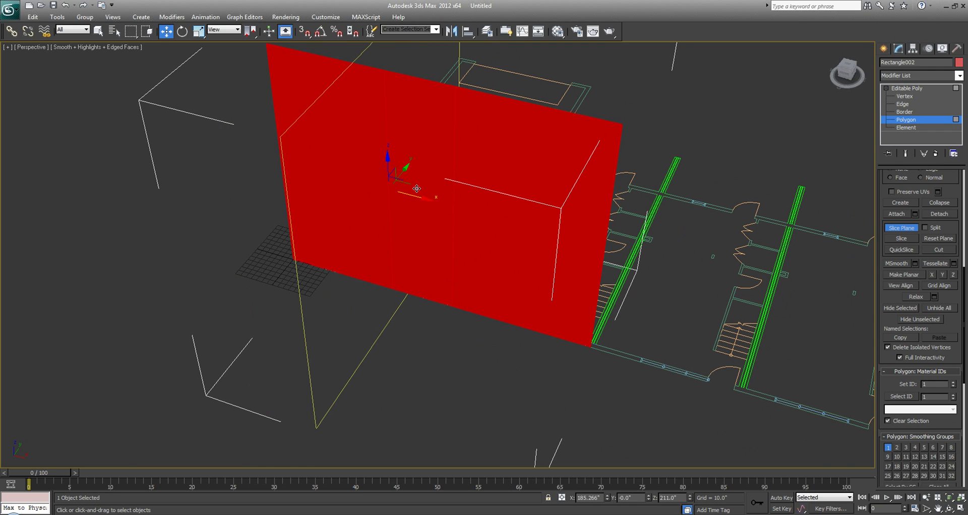
pyautogui.moveTo(417, 189); pyautogui.dragTo(397, 241, button='middle')
pyautogui.scroll(2, 397, 241)
pyautogui.moveTo(369, 235); pyautogui.dragTo(341, 210)
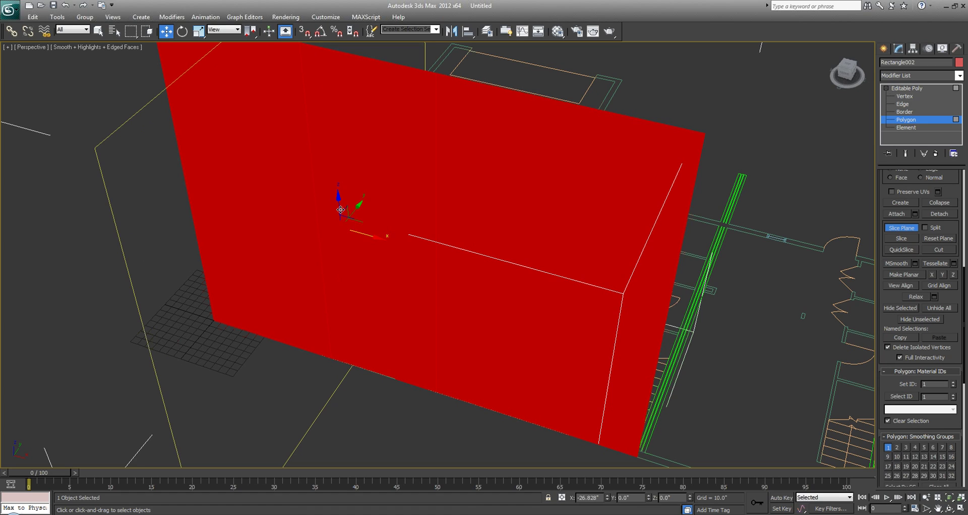
pyautogui.moveTo(341, 210); pyautogui.dragTo(409, 224)
pyautogui.keyDown('alt'); pyautogui.moveTo(329, 243); pyautogui.dragTo(304, 240, button='middle'); pyautogui.keyUp('alt')
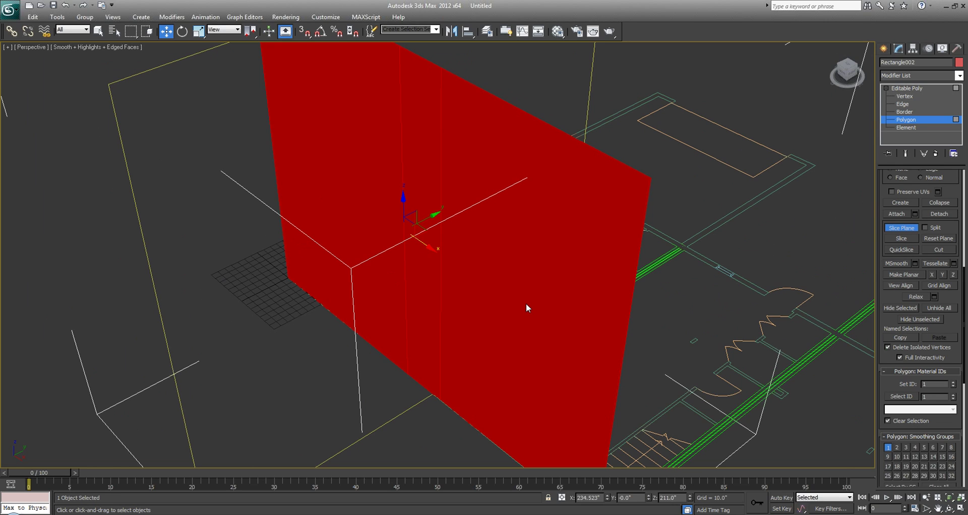
pyautogui.moveTo(387, 249); pyautogui.dragTo(405, 259, button='middle')
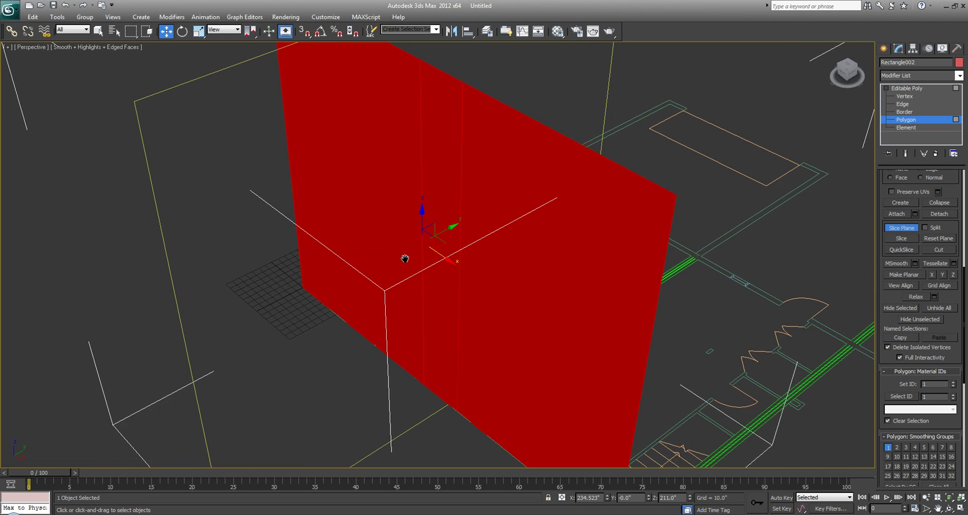
# Open the Transform Type-In for the slice plane and inspect its move and rotate values.
pyautogui.hotkey('alt', 'w')
pyautogui.rightClick(198, 189)
pyautogui.rightClick(630, 360)
pyautogui.hotkey('alt', 'w')
pyautogui.press('F12')
pyautogui.moveTo(125, 70); pyautogui.dragTo(78, 63)
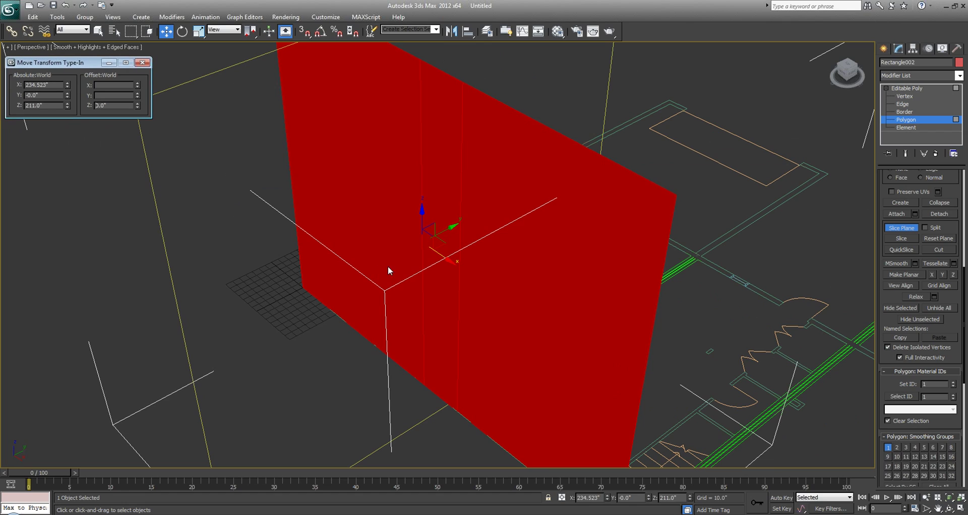
pyautogui.doubleClick(118, 105)
pyautogui.click(185, 32)
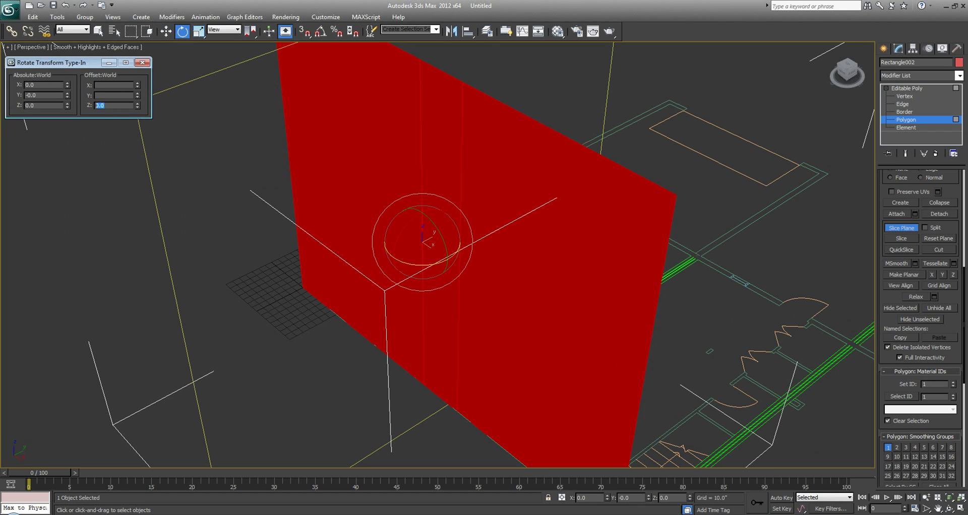
pyautogui.press('Return')
pyautogui.keyDown('alt'); pyautogui.moveTo(311, 220); pyautogui.dragTo(336, 233, button='middle'); pyautogui.keyUp('alt')
pyautogui.press('w')
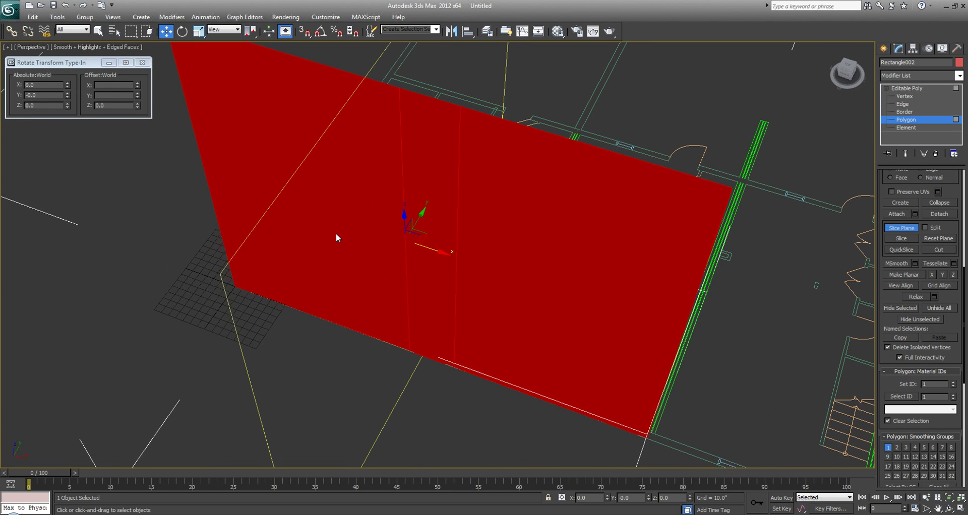
# In the Top view, move the slice plane to X 217.375" beside the first unit's front door and slice the facade there.
pyautogui.hotkey('alt', 'w')
pyautogui.scroll(4, 333, 210)
pyautogui.hotkey('alt', 'w')
pyautogui.scroll(-4, 452, 255)
pyautogui.scroll(-3, 416, 320)
pyautogui.moveTo(416, 320); pyautogui.dragTo(377, 304)
pyautogui.scroll(3, 429, 319)
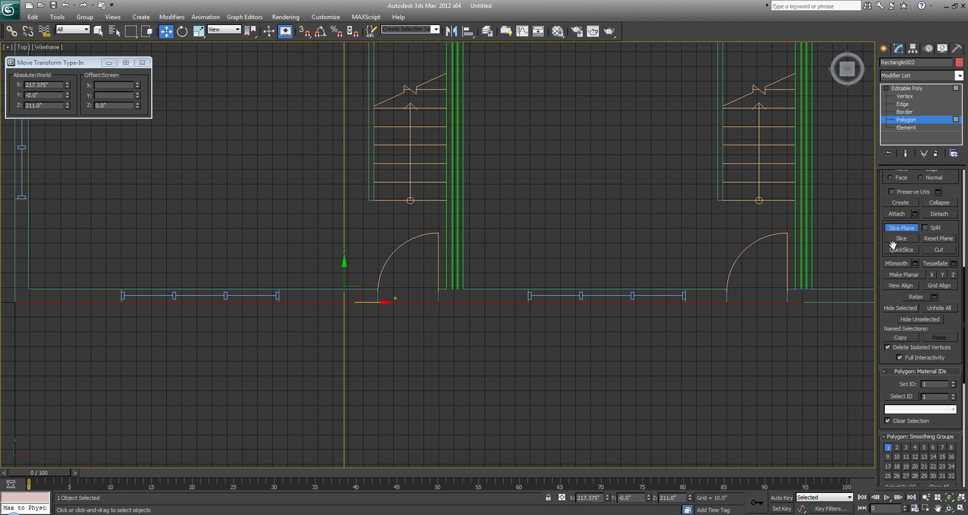
# Move the slice plane along X to 459.133" beside the second unit's front door and view it in Perspective.
pyautogui.moveTo(373, 302); pyautogui.dragTo(353, 307, button='middle')
pyautogui.moveTo(353, 307); pyautogui.dragTo(716, 311)
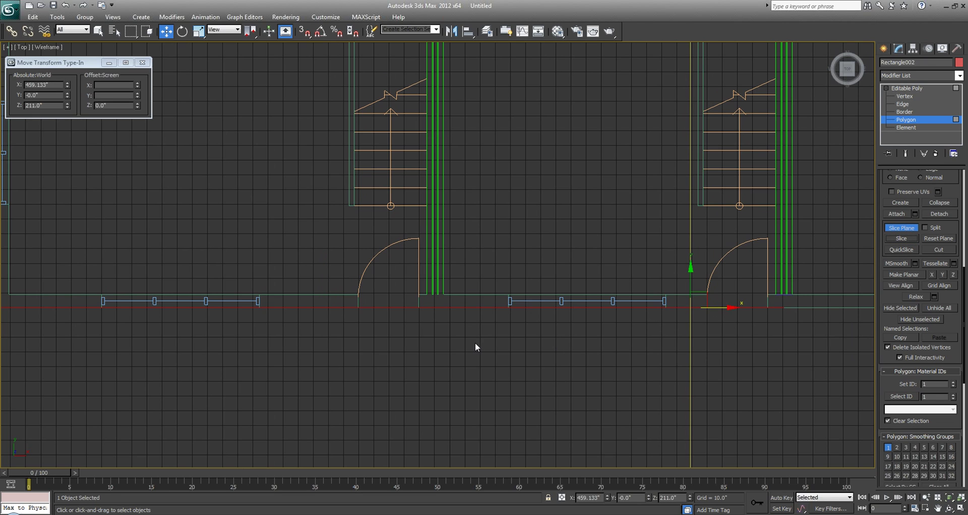
pyautogui.hotkey('alt', 'w')
pyautogui.hotkey('alt', 'w')
pyautogui.keyDown('alt'); pyautogui.moveTo(566, 414); pyautogui.dragTo(537, 385, button='middle'); pyautogui.keyUp('alt')
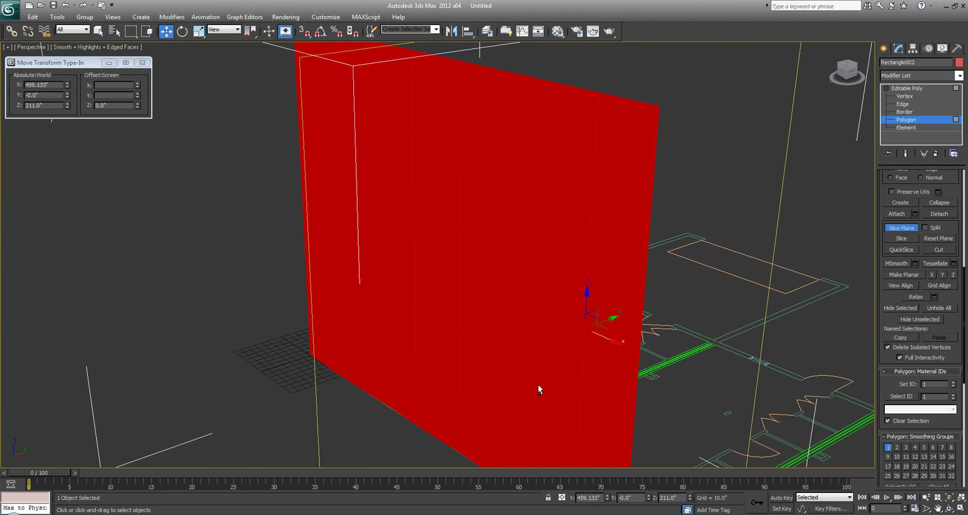
# Slice the facade beside the second unit's front door, leave Slice Plane mode and check the result against the elevation sketch.
pyautogui.keyDown('alt'); pyautogui.moveTo(479, 362); pyautogui.dragTo(545, 352, button='middle'); pyautogui.keyUp('alt')
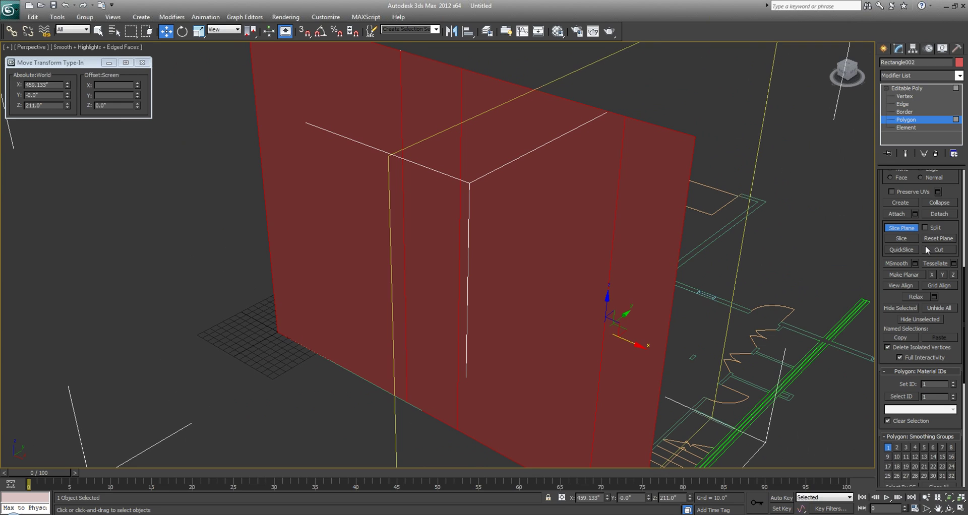
pyautogui.click(903, 228)
pyautogui.moveTo(424, 321); pyautogui.dragTo(437, 301, button='middle')
pyautogui.scroll(-2, 437, 301)
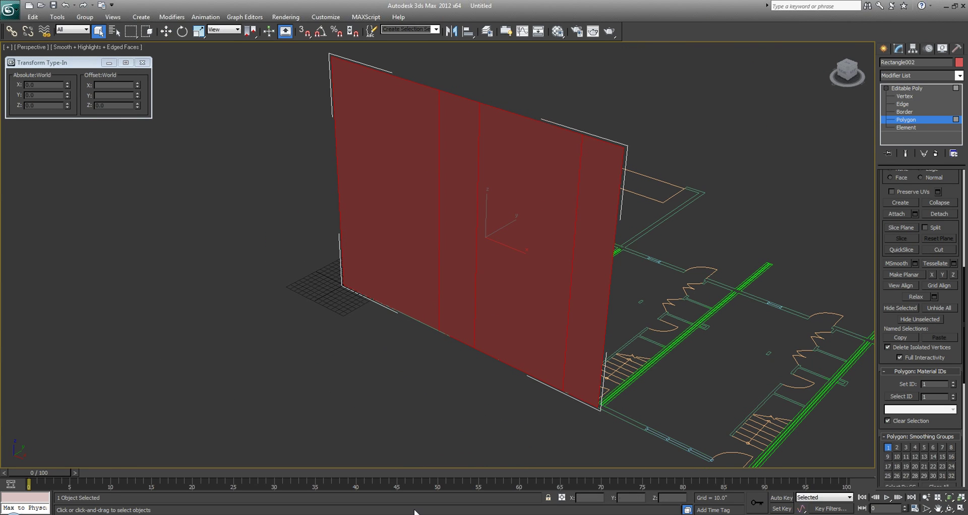
pyautogui.click(428, 514)
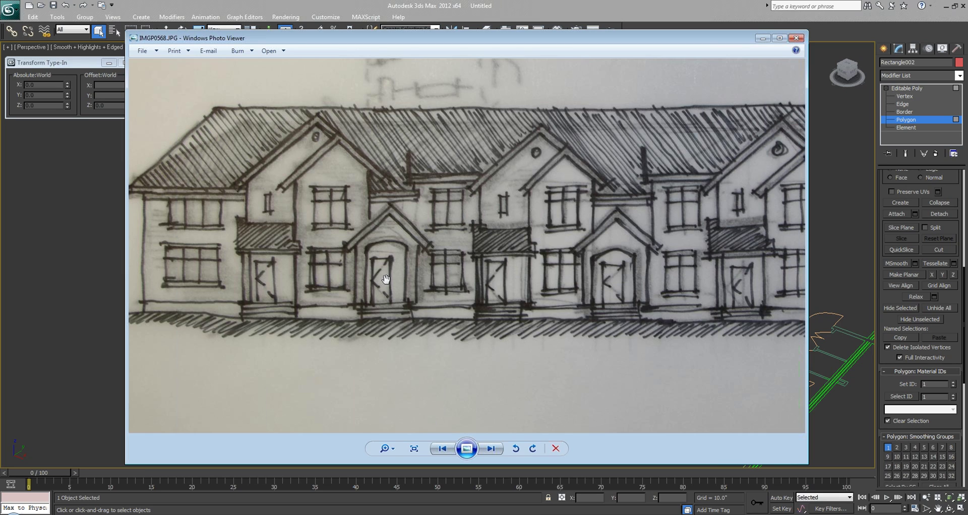
pyautogui.click(86, 265)
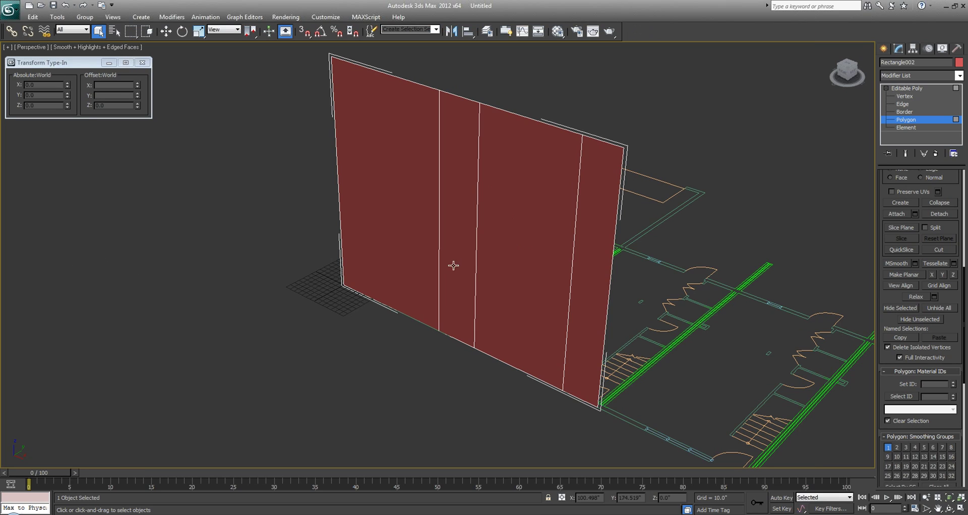
# Extrude the facade's two adjacent middle polygons a short distance outward together, with selected faces shaded.
pyautogui.click(465, 234)
pyautogui.keyDown('ctrl'); pyautogui.click(533, 254); pyautogui.keyUp('ctrl')
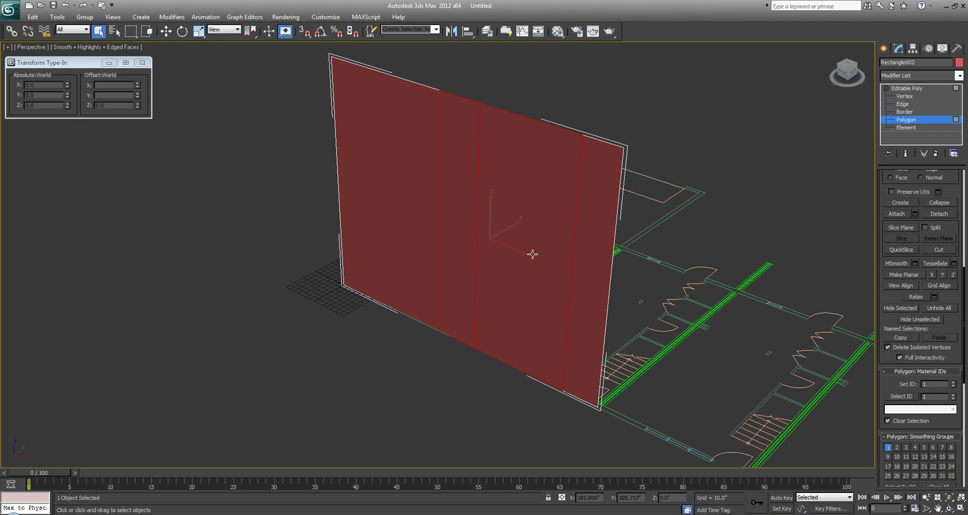
pyautogui.press('F3')
pyautogui.press('F3')
pyautogui.press('F2')
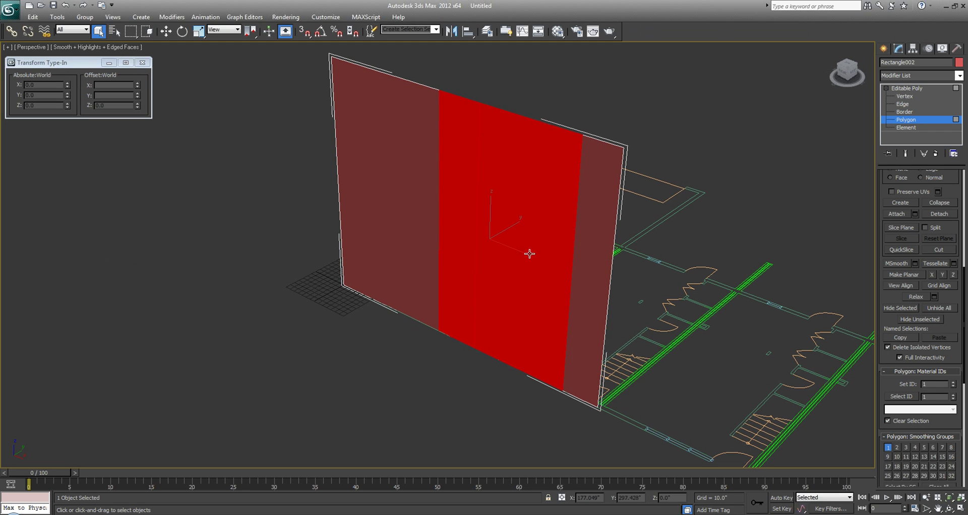
pyautogui.keyDown('alt'); pyautogui.moveTo(545, 256); pyautogui.dragTo(534, 255, button='middle'); pyautogui.keyUp('alt')
pyautogui.scroll(-3, 918, 447)
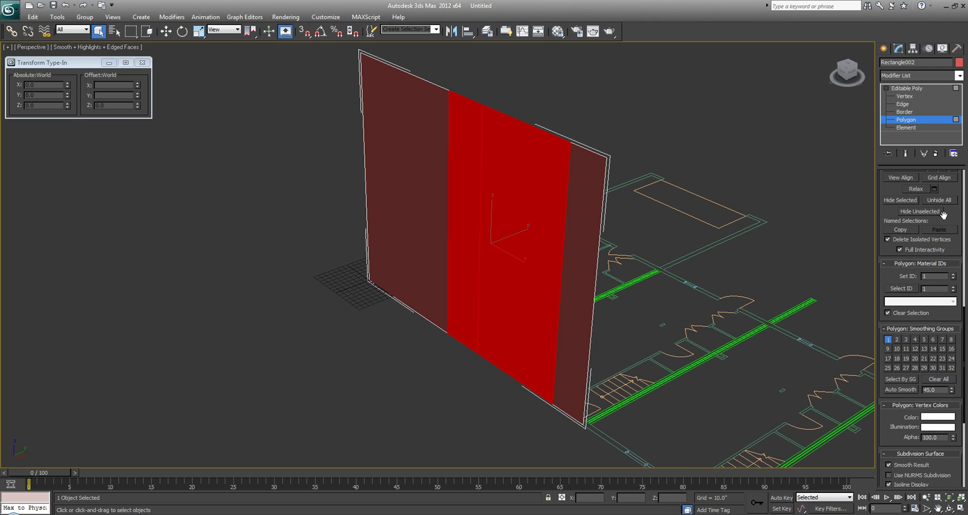
pyautogui.scroll(5, 941, 292)
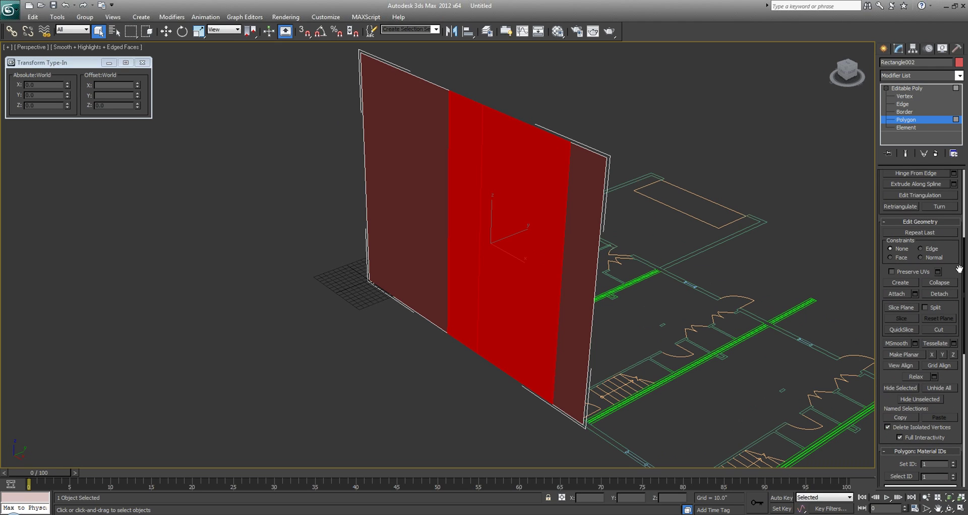
pyautogui.scroll(4, 960, 269)
pyautogui.click(898, 270)
pyautogui.moveTo(503, 266); pyautogui.dragTo(491, 210)
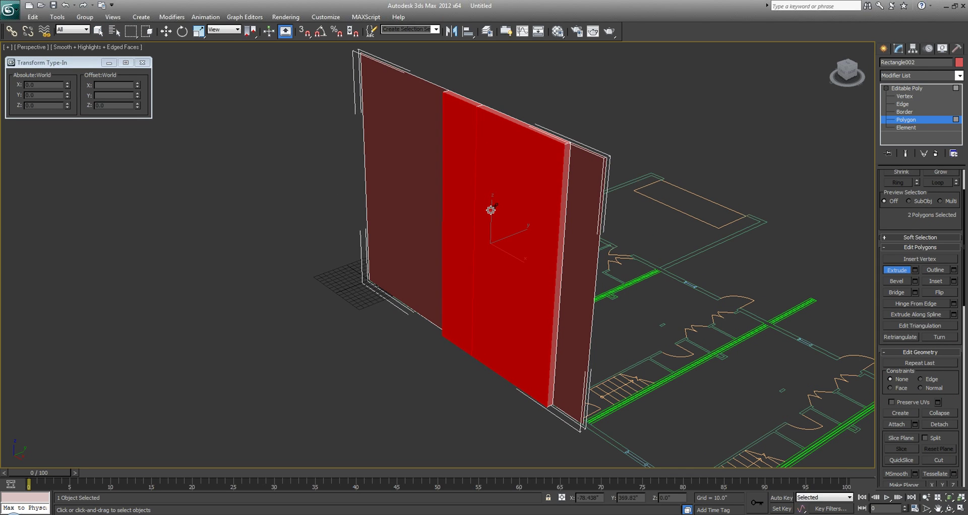
pyautogui.moveTo(523, 286); pyautogui.dragTo(501, 290, button='middle')
pyautogui.press('q')
# Deselect the facade polygons, show all four viewports and place the elevation sketch alongside, zoomed in on the front gable and entrances.
pyautogui.hotkey('alt', 'w')
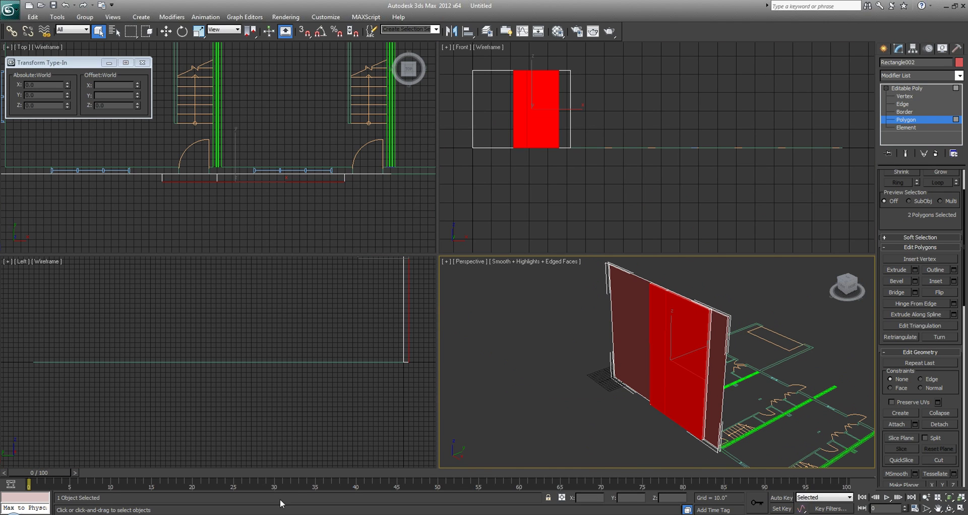
pyautogui.click(545, 386)
pyautogui.keyDown('alt'); pyautogui.moveTo(545, 386); pyautogui.dragTo(648, 395, button='middle'); pyautogui.keyUp('alt')
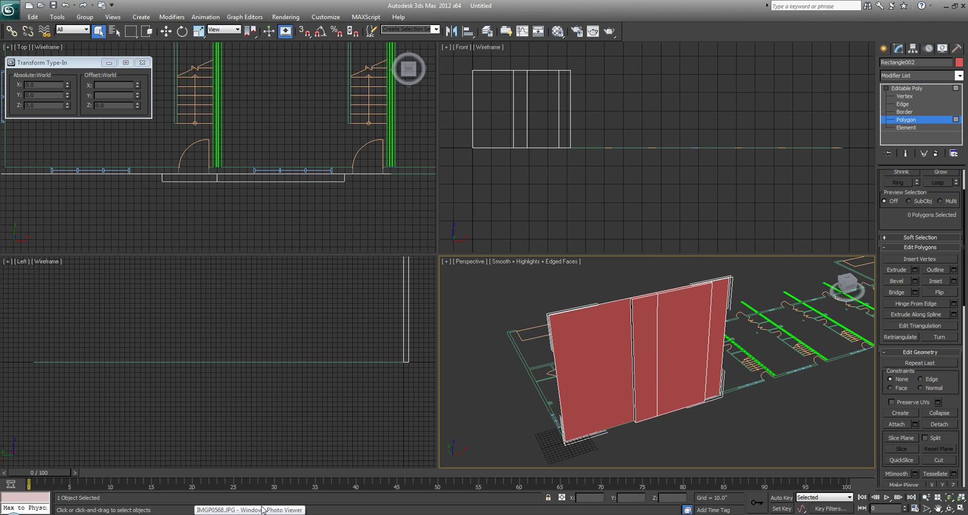
pyautogui.hotkey('alt', 'Tab')
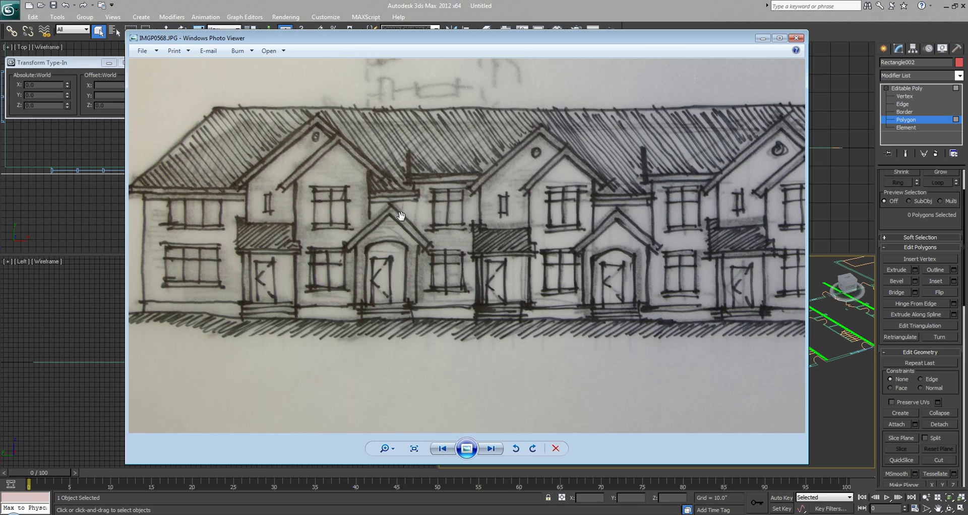
pyautogui.moveTo(810, 469)
pyautogui.mouseDown()
pyautogui.moveTo(802, 459)
pyautogui.moveTo(527, 463)
pyautogui.moveTo(507, 433)
pyautogui.mouseUp()
pyautogui.scroll(2, 334, 295)
pyautogui.scroll(2, 320, 262)
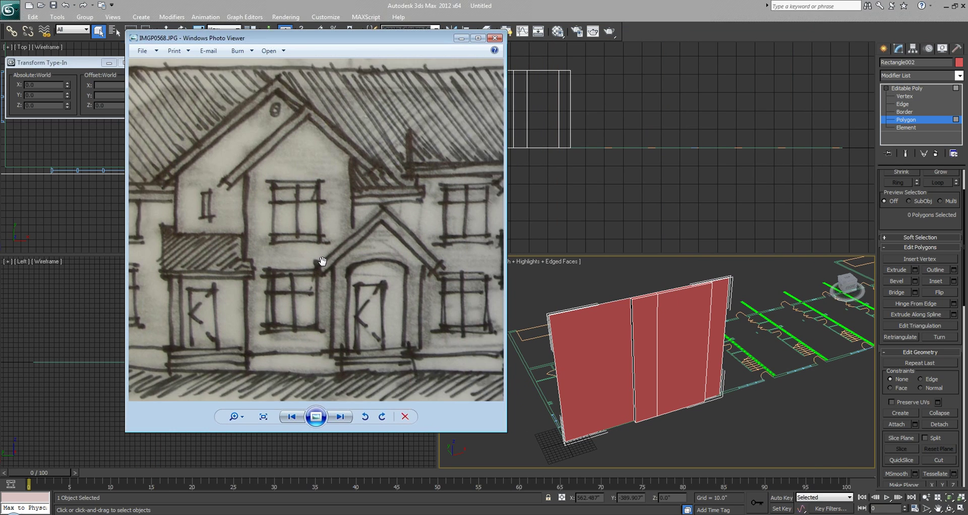
pyautogui.moveTo(230, 42); pyautogui.dragTo(628, 72)
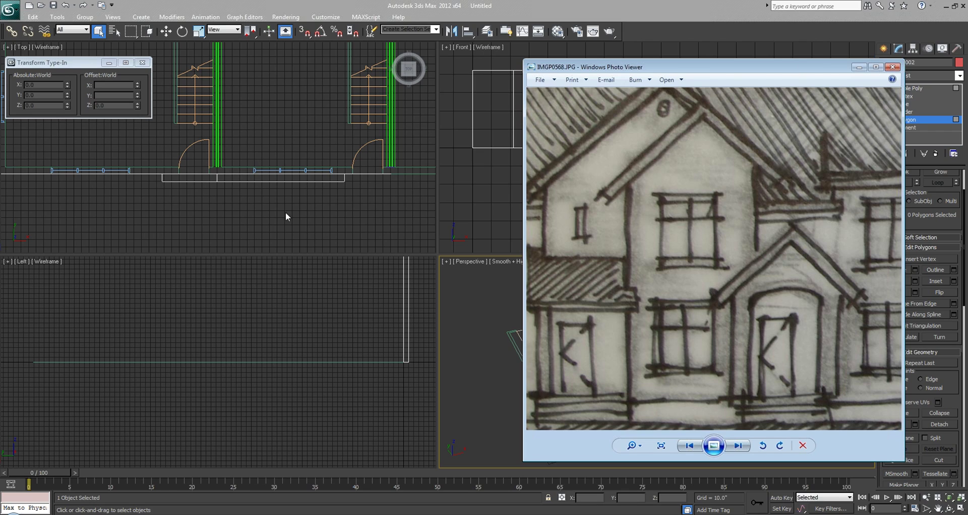
# In the Top view, draw a guide rectangle about 16" long and 82" wide just outside the second unit's front window.
pyautogui.moveTo(355, 123); pyautogui.dragTo(317, 138, button='middle')
pyautogui.click(885, 49)
pyautogui.click(941, 120)
pyautogui.moveTo(307, 200); pyautogui.dragTo(246, 214)
pyautogui.scroll(2, 283, 199)
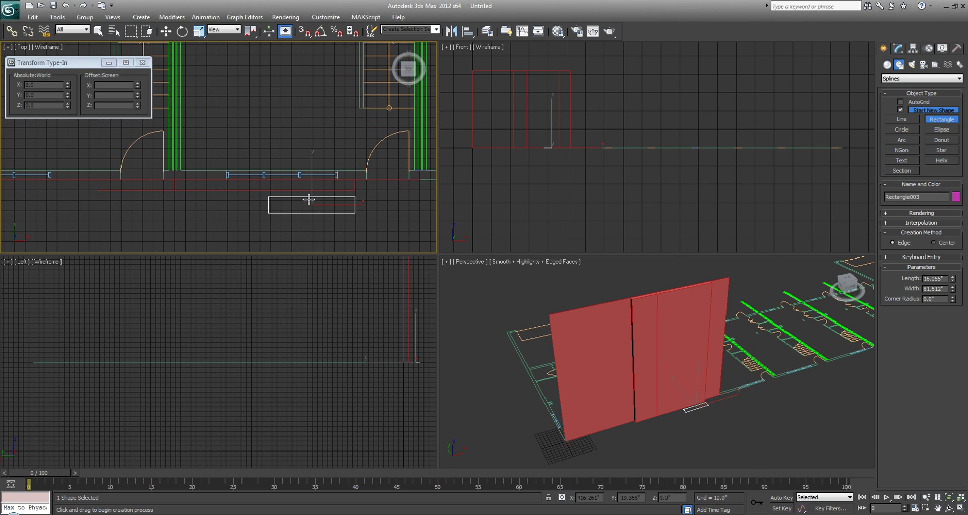
# Make one copy of the guide rectangle, snapped end to end with the original toward the first unit.
pyautogui.press('w')
pyautogui.press('s')
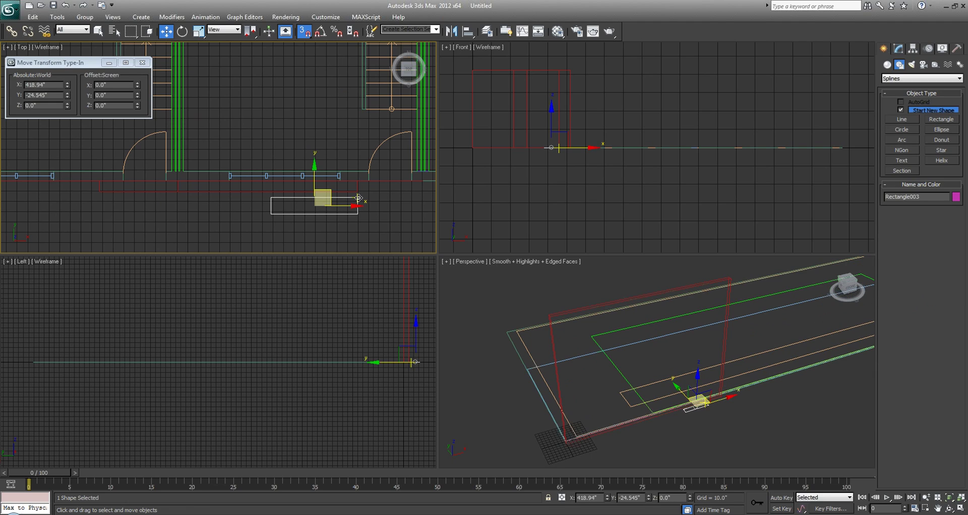
pyautogui.keyDown('shift'); pyautogui.moveTo(358, 198); pyautogui.dragTo(271, 202); pyautogui.keyUp('shift')
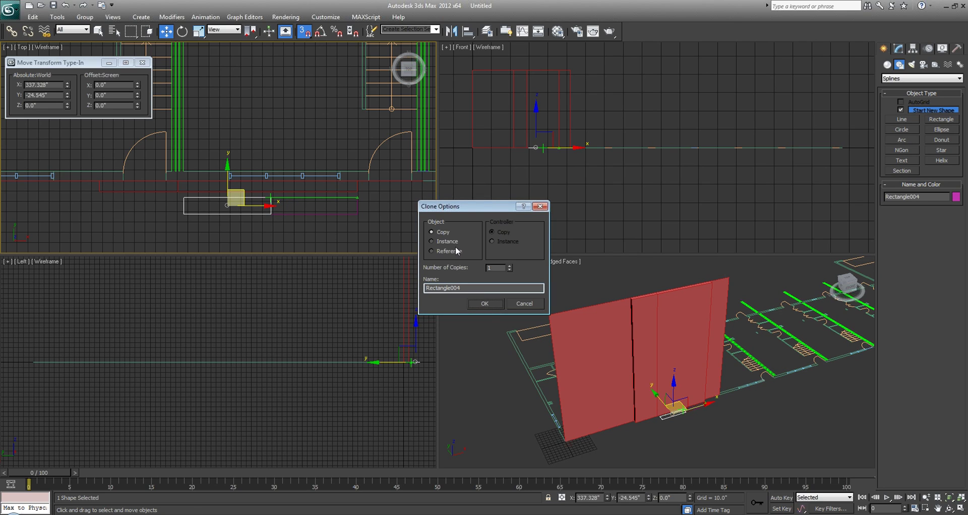
pyautogui.click(485, 304)
pyautogui.scroll(2, 273, 201)
pyautogui.press('q')
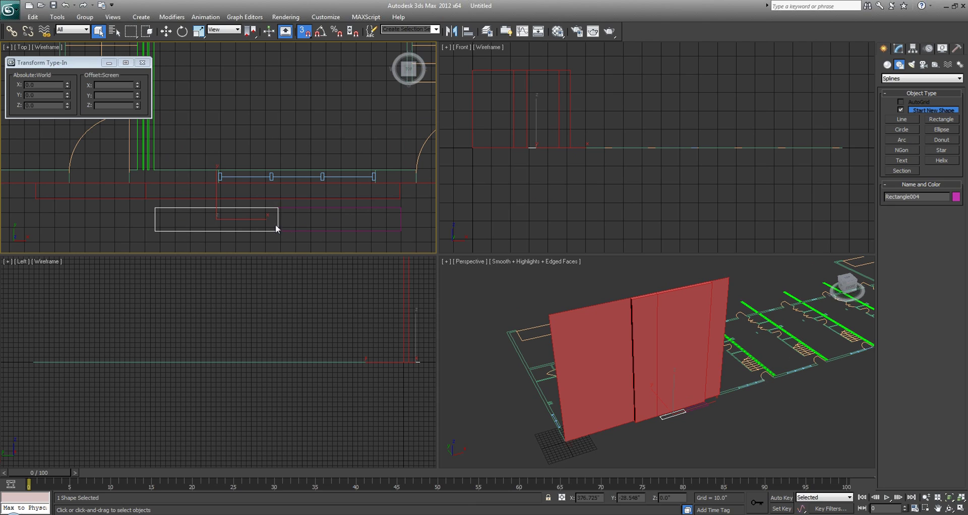
# Select the facade object and all its polygons at Polygon level.
pyautogui.scroll(-2, 270, 201)
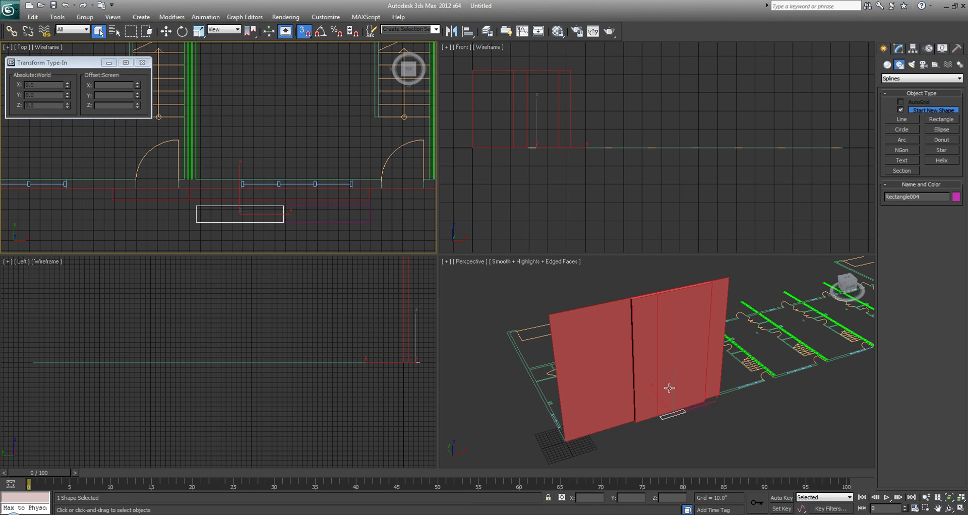
pyautogui.moveTo(281, 193); pyautogui.dragTo(271, 184, button='middle')
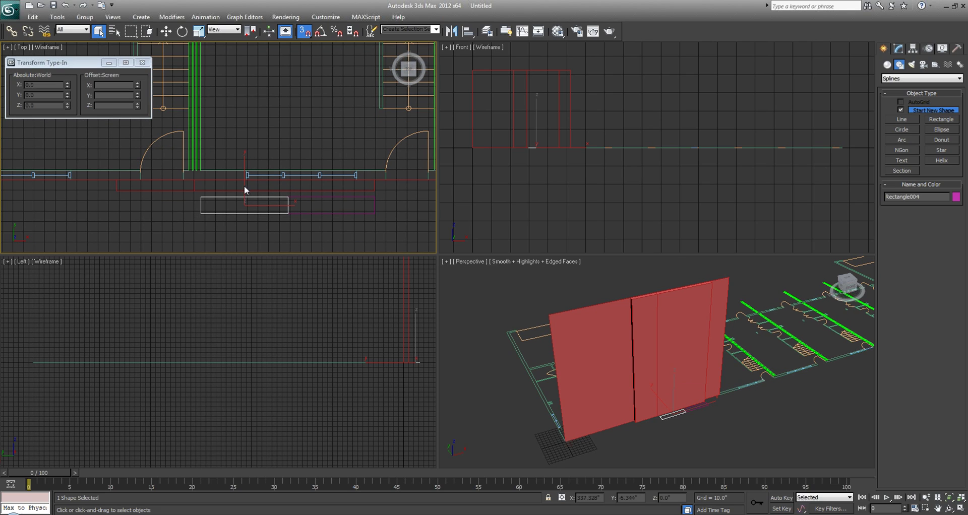
pyautogui.click(739, 431)
pyautogui.click(674, 335)
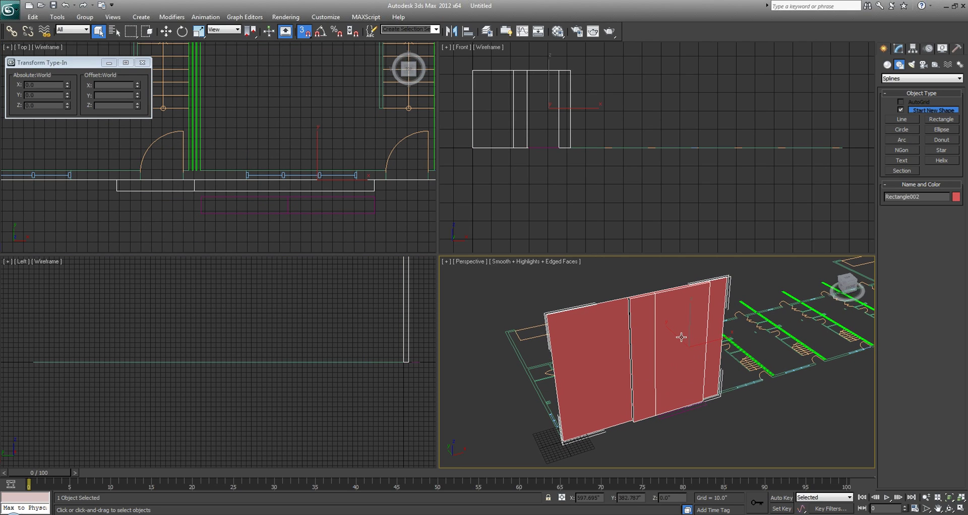
pyautogui.press('4')
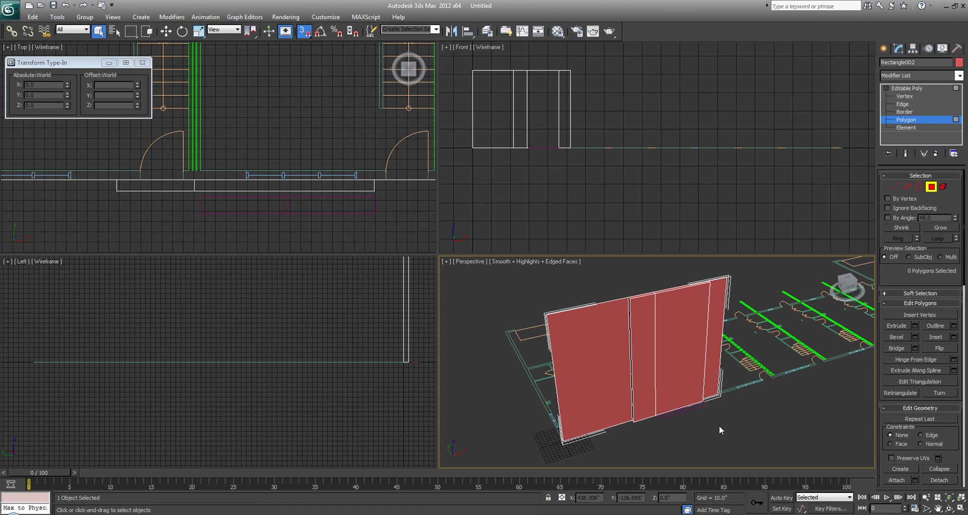
pyautogui.moveTo(748, 427); pyautogui.dragTo(484, 265)
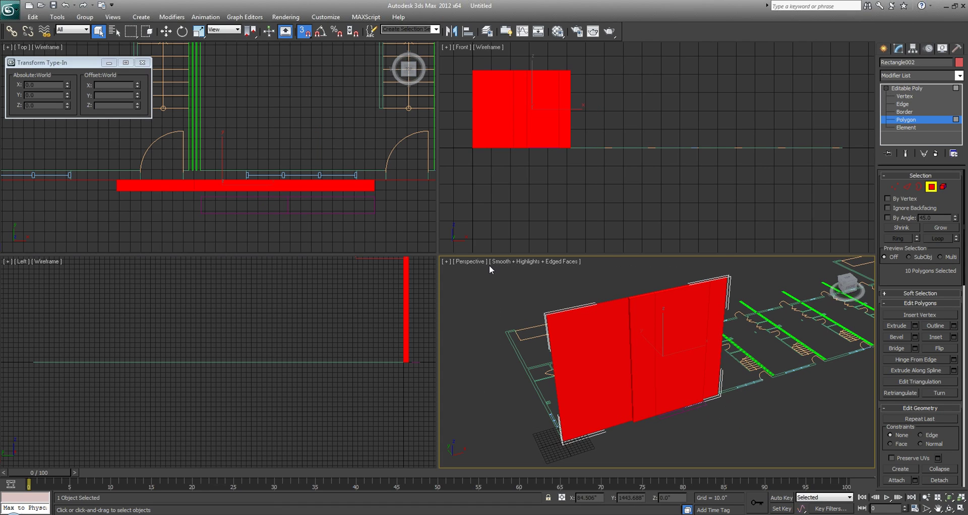
pyautogui.moveTo(955, 455); pyautogui.dragTo(952, 312)
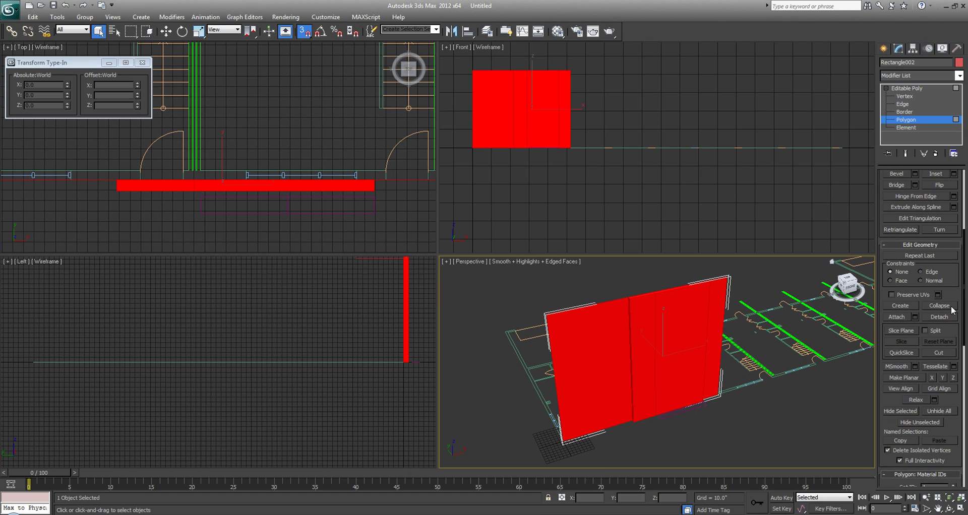
# Try a QuickSlice through the facade along the copied guide rectangle's outer end, and view the cut in a maximized Perspective view.
pyautogui.click(905, 354)
pyautogui.moveTo(316, 139); pyautogui.dragTo(326, 129, button='middle')
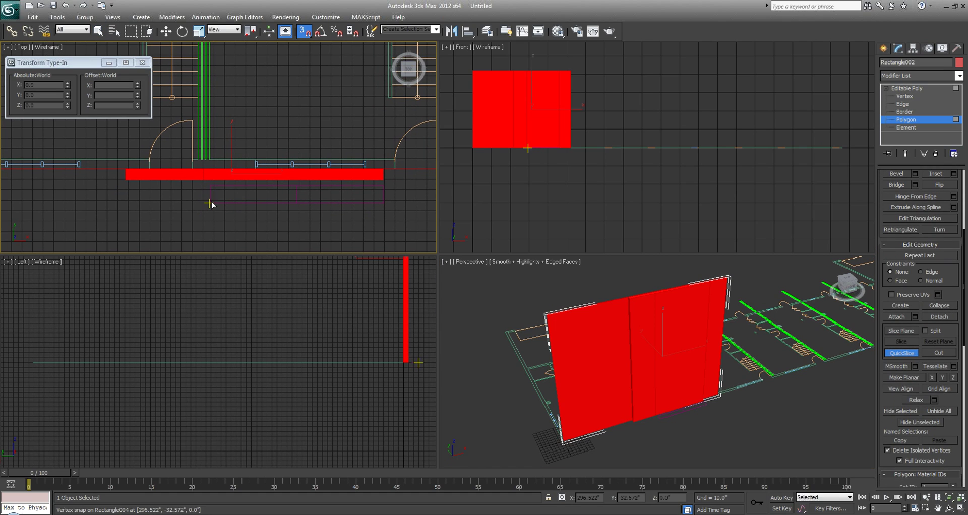
pyautogui.scroll(3, 203, 196)
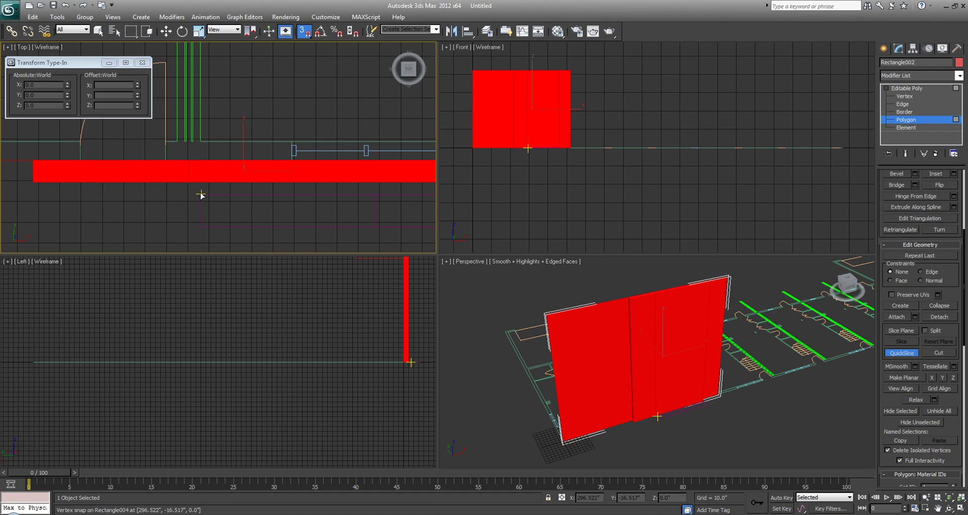
pyautogui.moveTo(201, 200); pyautogui.dragTo(202, 232)
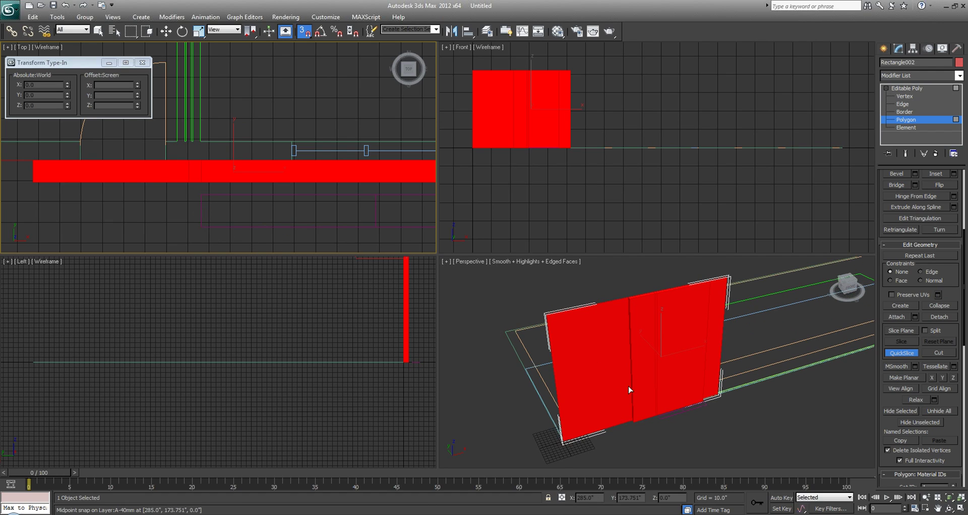
pyautogui.scroll(2, 619, 353)
pyautogui.hotkey('alt', 'w')
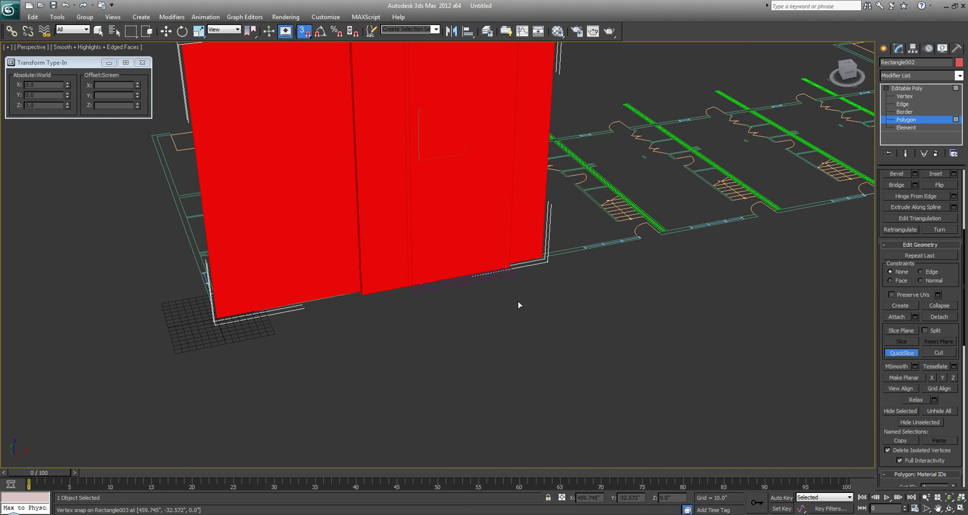
pyautogui.scroll(3, 426, 270)
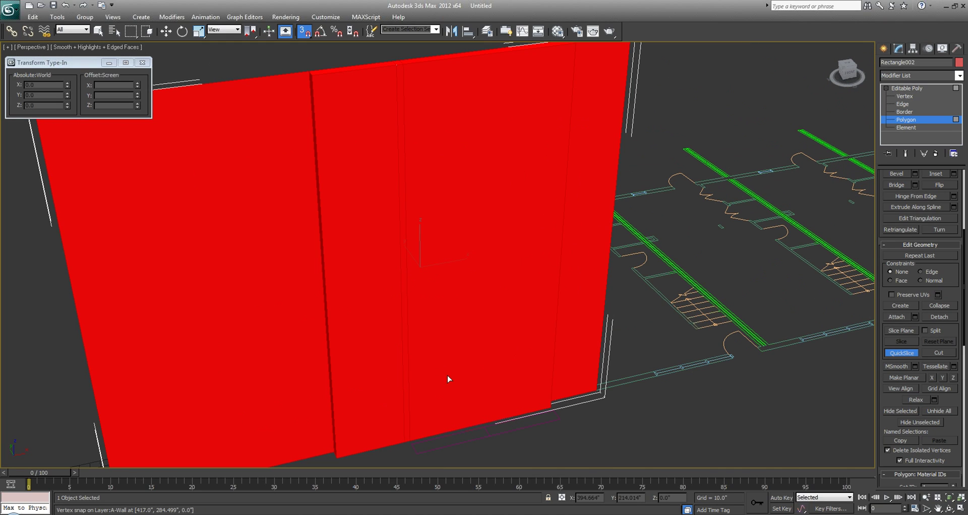
# Turn off selected-face shading, check the panel split by the new cut and undo the QuickSlice.
pyautogui.press('F3')
pyautogui.press('F3')
pyautogui.press('F2')
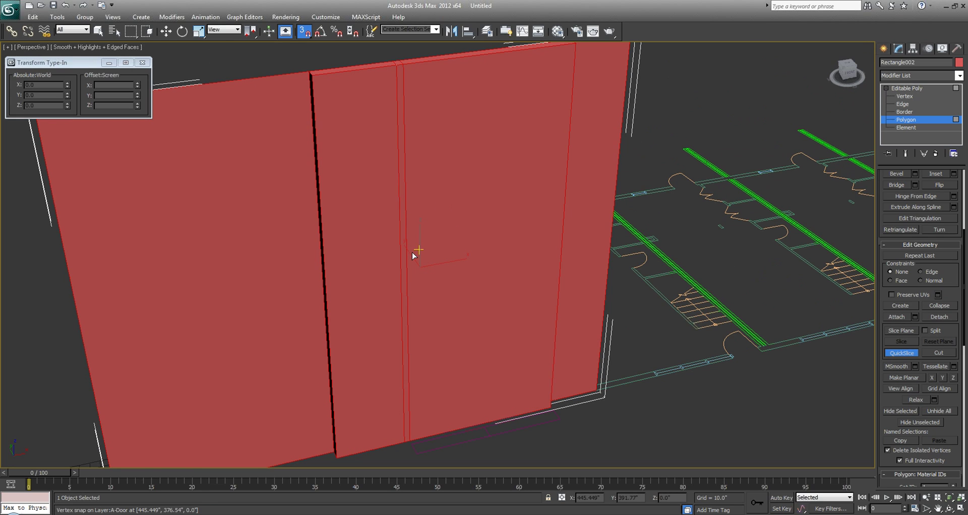
pyautogui.press('q')
pyautogui.click(465, 326)
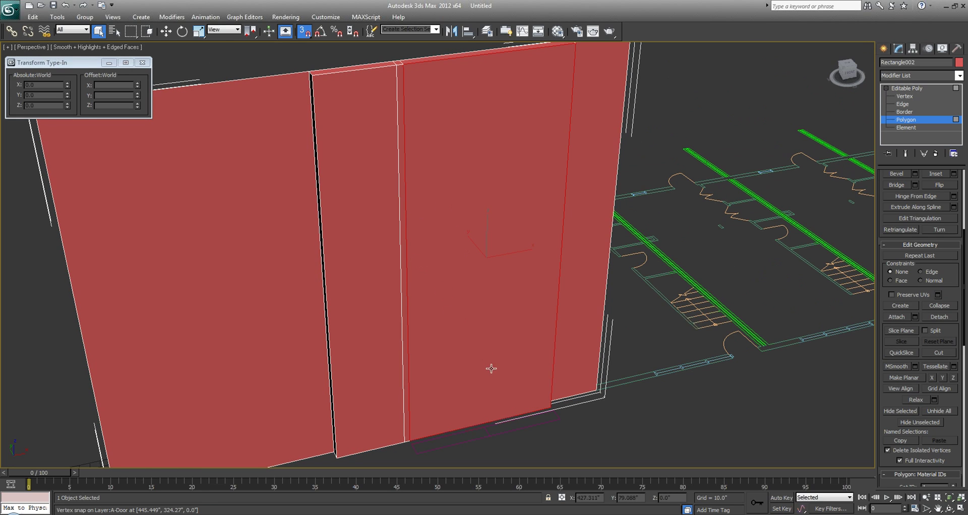
pyautogui.hotkey('ctrl', 'z')
pyautogui.hotkey('ctrl', 'z')
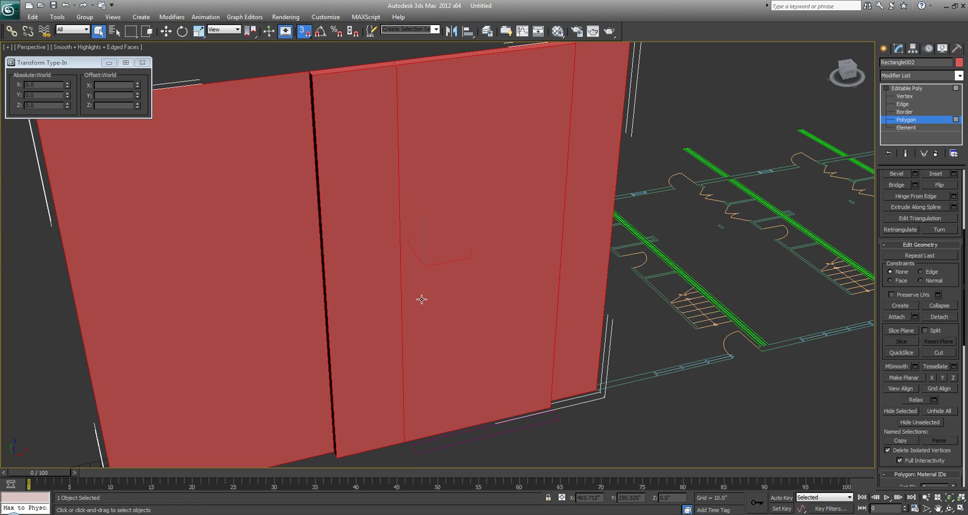
# Select the bay panel beside the guide rectangle's slice, check it against the floor plan in wireframe, and extrude it outward freehand.
pyautogui.keyDown('alt'); pyautogui.moveTo(465, 335); pyautogui.dragTo(475, 298, button='middle'); pyautogui.keyUp('alt')
pyautogui.press('F3')
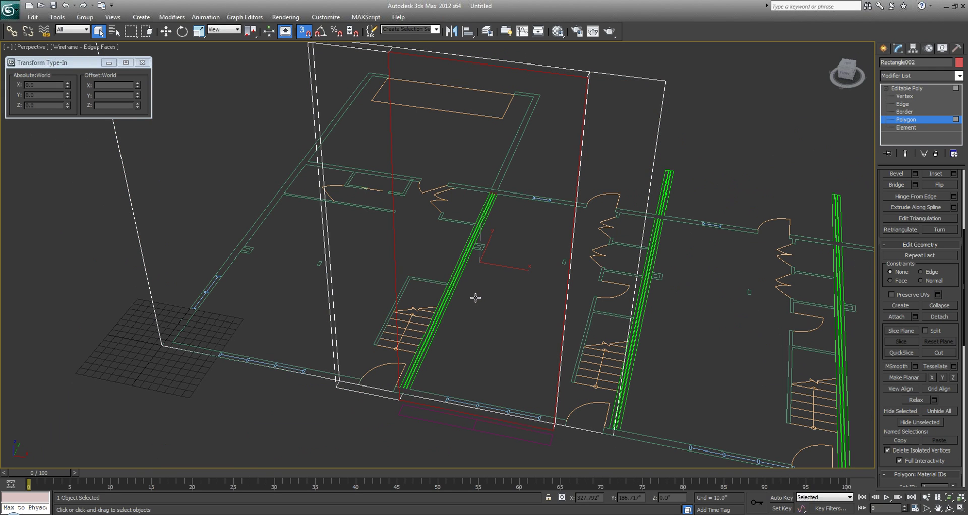
pyautogui.press('F3')
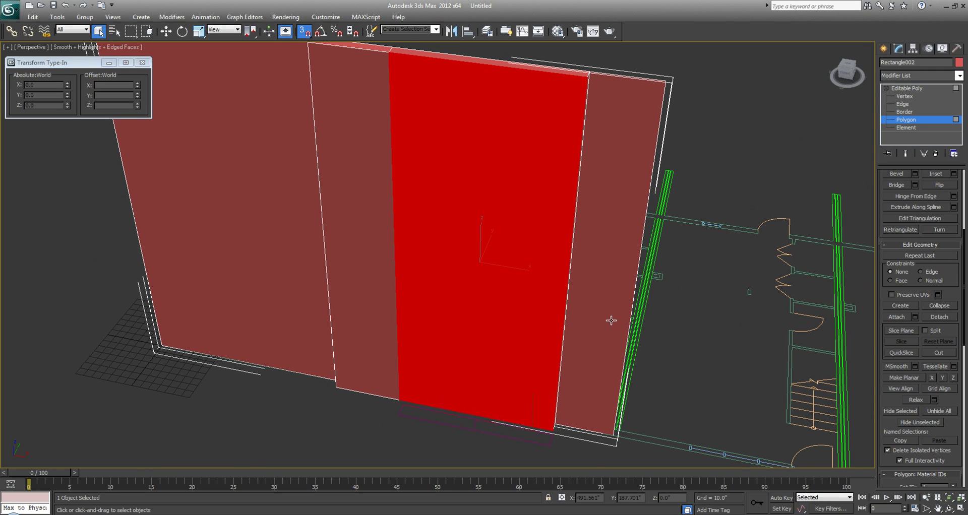
pyautogui.keyDown('alt'); pyautogui.moveTo(612, 319); pyautogui.dragTo(894, 333, button='middle'); pyautogui.keyUp('alt')
pyautogui.scroll(-10, 947, 419)
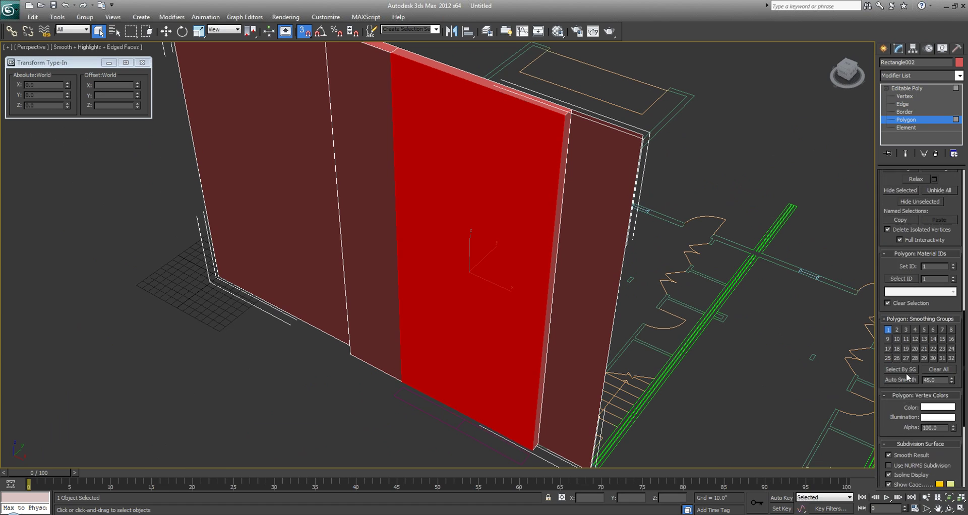
pyautogui.scroll(5, 907, 373)
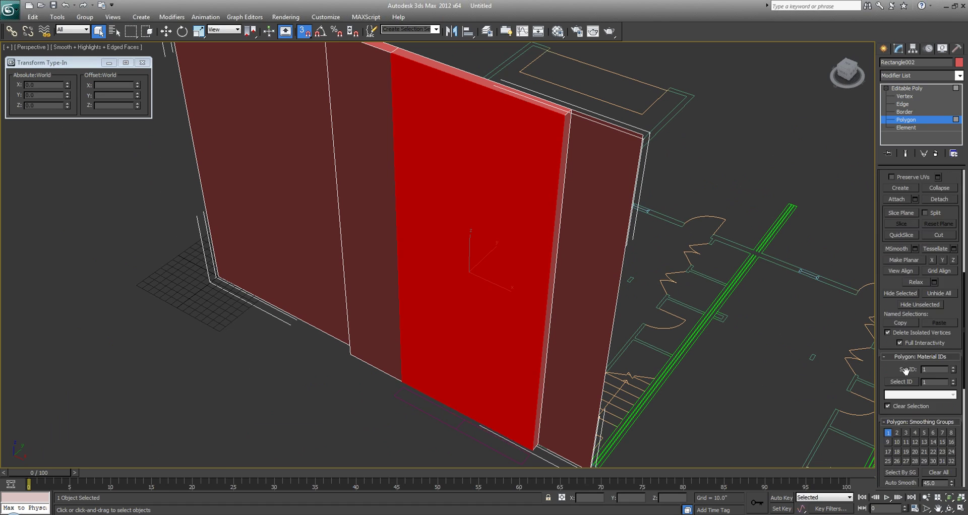
pyautogui.scroll(5, 885, 210)
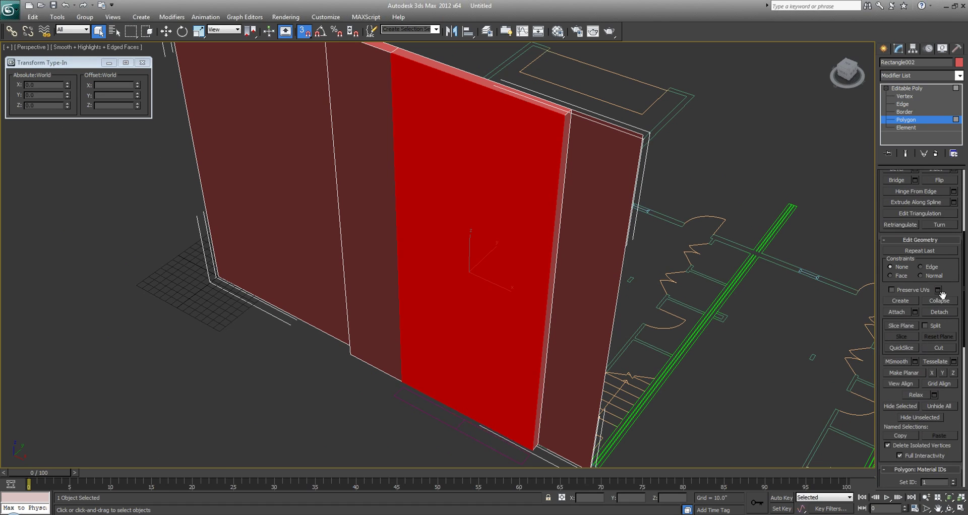
pyautogui.click(896, 229)
pyautogui.moveTo(460, 216); pyautogui.dragTo(446, 155)
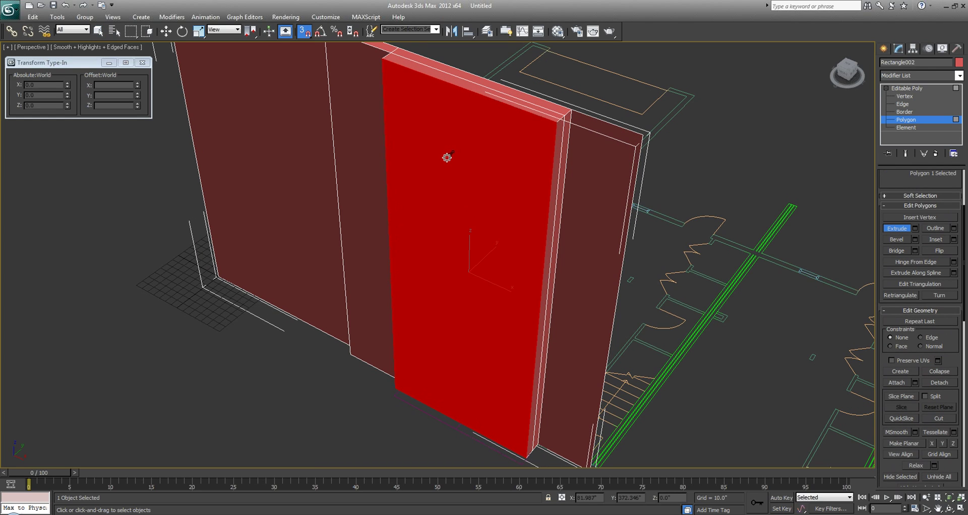
# Exit the Extrude tool and return to the four-viewport layout with Perspective active.
pyautogui.moveTo(275, 292); pyautogui.dragTo(258, 342, button='middle')
pyautogui.rightClick(265, 340)
pyautogui.hotkey('alt', 'w')
pyautogui.rightClick(644, 394)
pyautogui.click(488, 367)
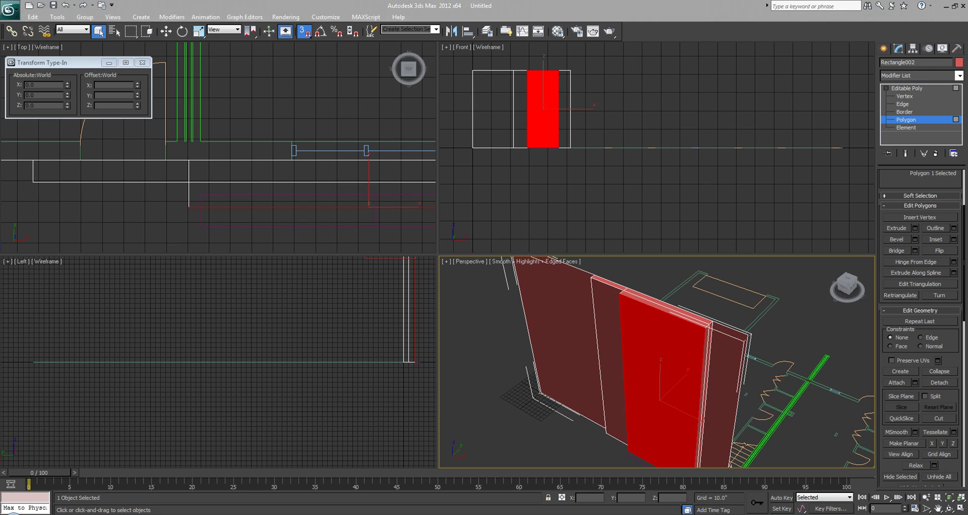
# Examine the stepped bays and end wall in the IMGP0568.JPG elevation sketch, and clear the facade's polygon selection.
pyautogui.hotkey('alt', 'Tab')
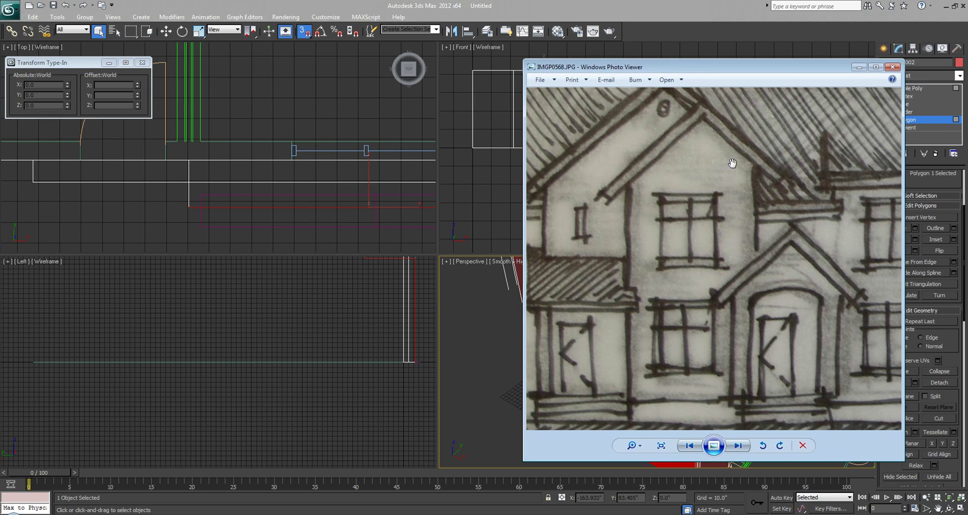
pyautogui.scroll(2, 678, 288)
pyautogui.moveTo(678, 296); pyautogui.dragTo(691, 297)
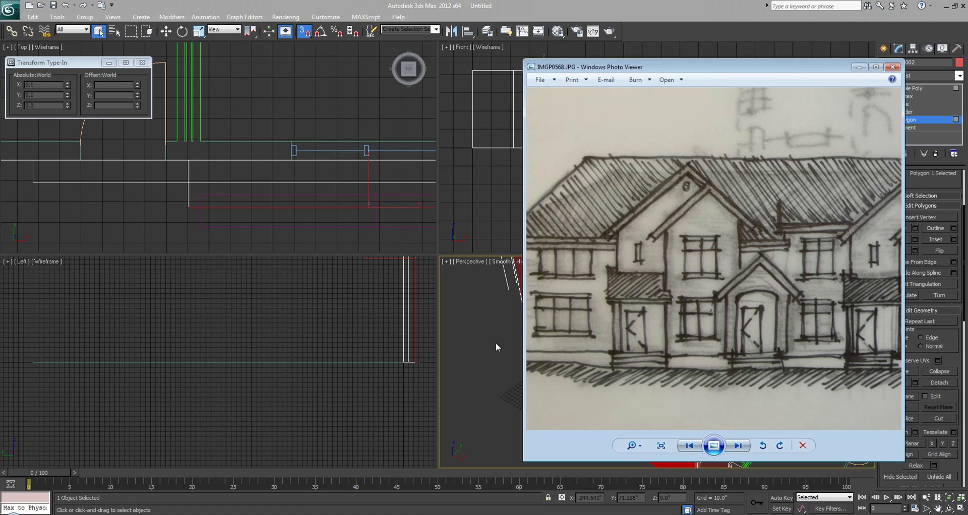
pyautogui.moveTo(682, 263); pyautogui.dragTo(801, 265)
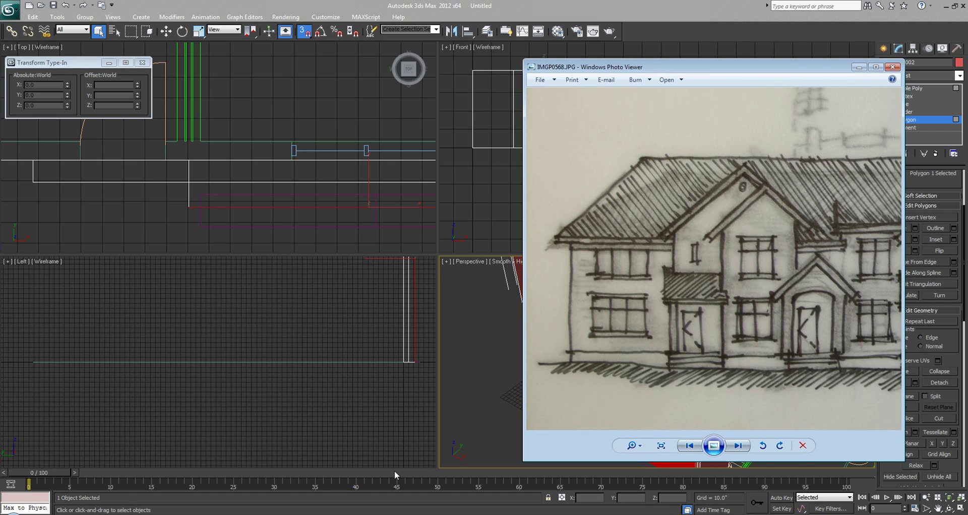
pyautogui.click(474, 400)
pyautogui.moveTo(473, 399); pyautogui.dragTo(513, 400, button='middle')
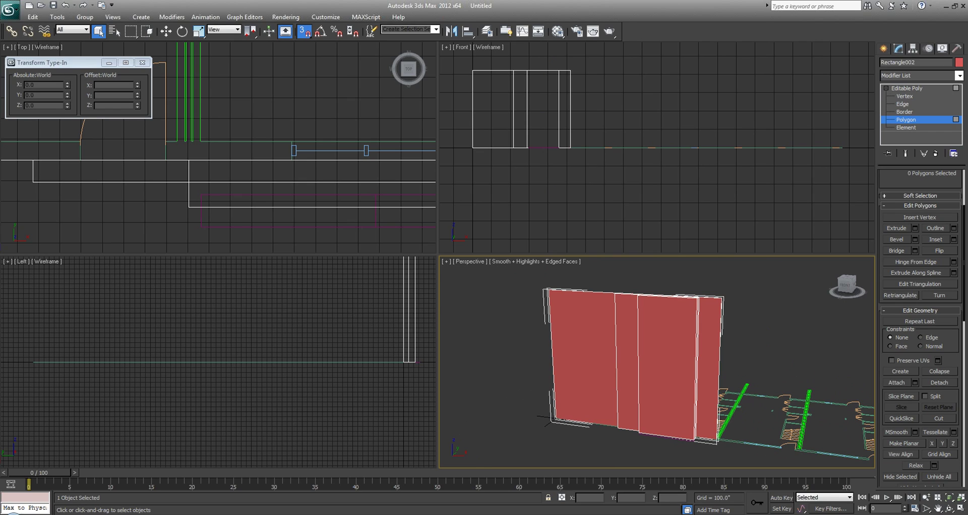
# Switch to AutoCAD Architecture, reduce it to a floating window and close Drawing1.dwg.
pyautogui.click(64, 514)
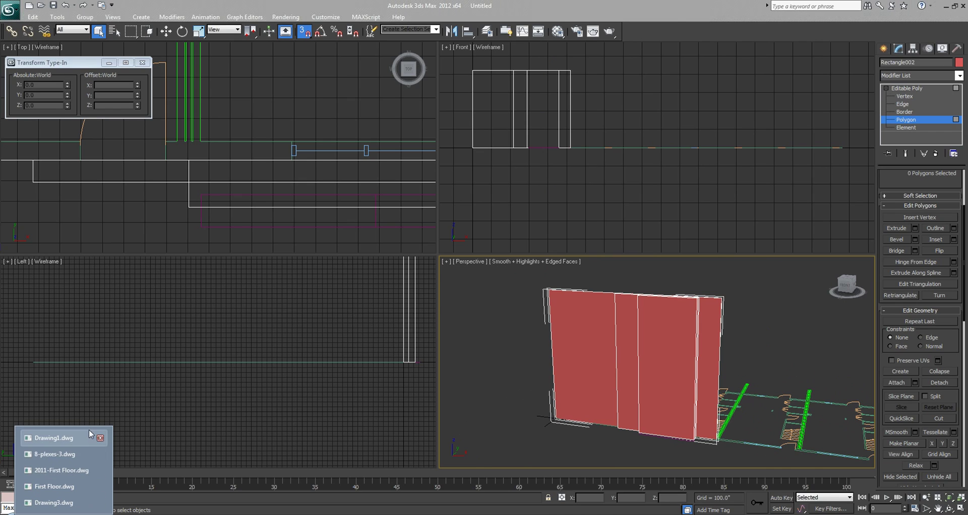
pyautogui.click(101, 487)
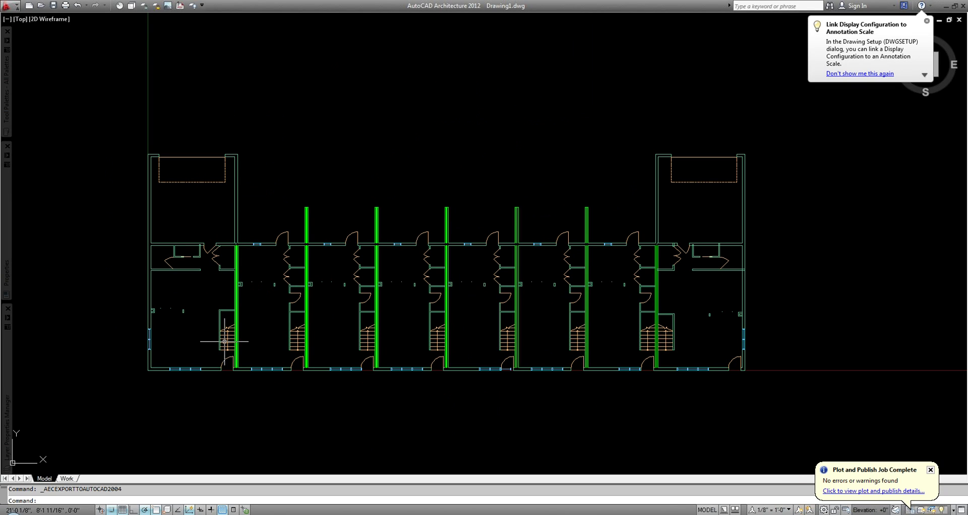
pyautogui.click(954, 6)
pyautogui.click(791, 75)
pyautogui.click(475, 286)
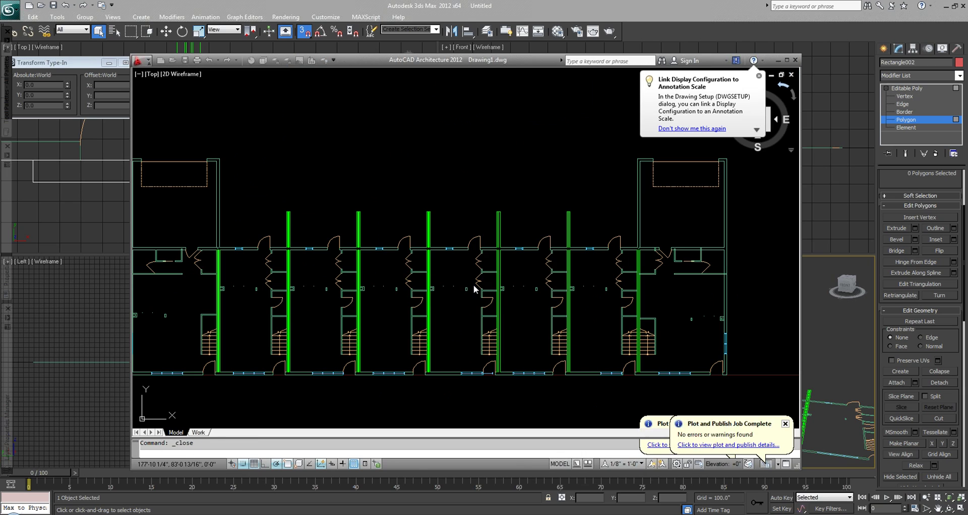
# Close 2011-First Floor.dwg with its changes saved, and close Drawing3.dwg without saving.
pyautogui.click(791, 75)
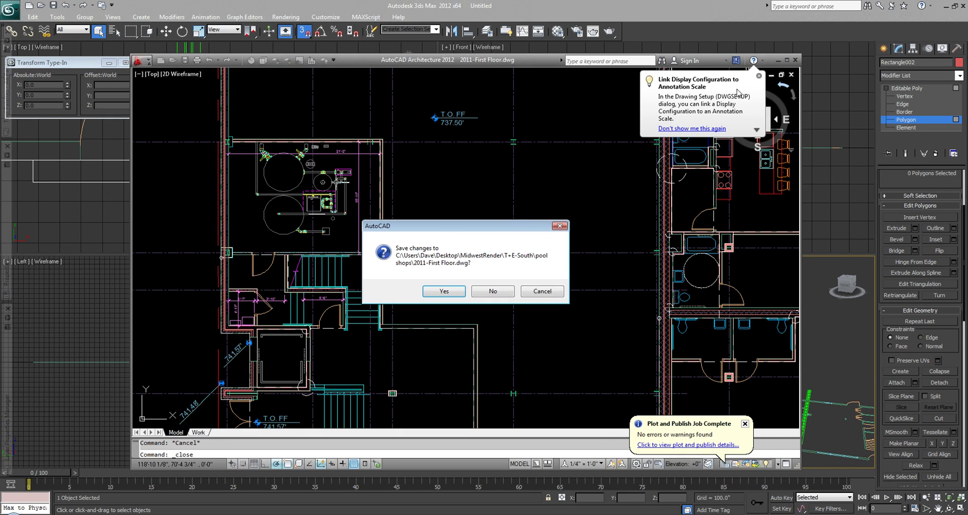
pyautogui.click(443, 291)
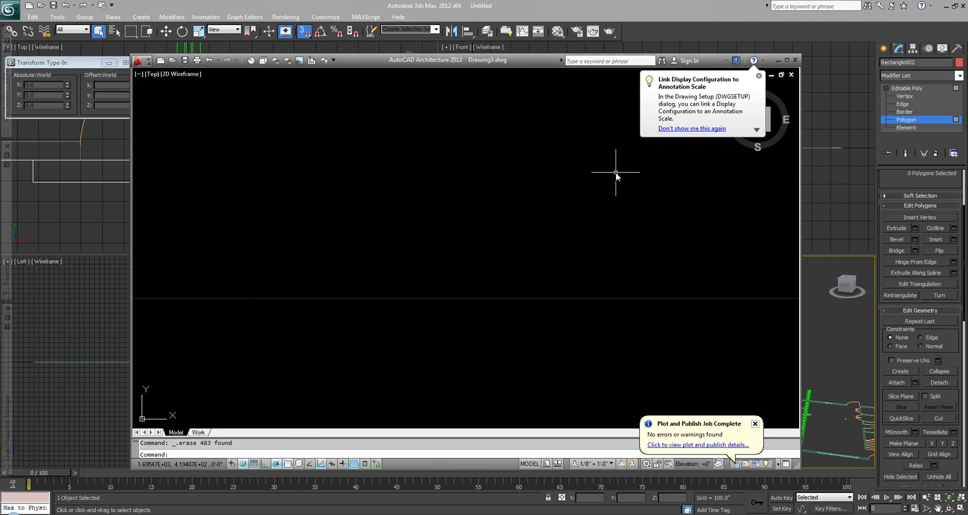
pyautogui.click(791, 75)
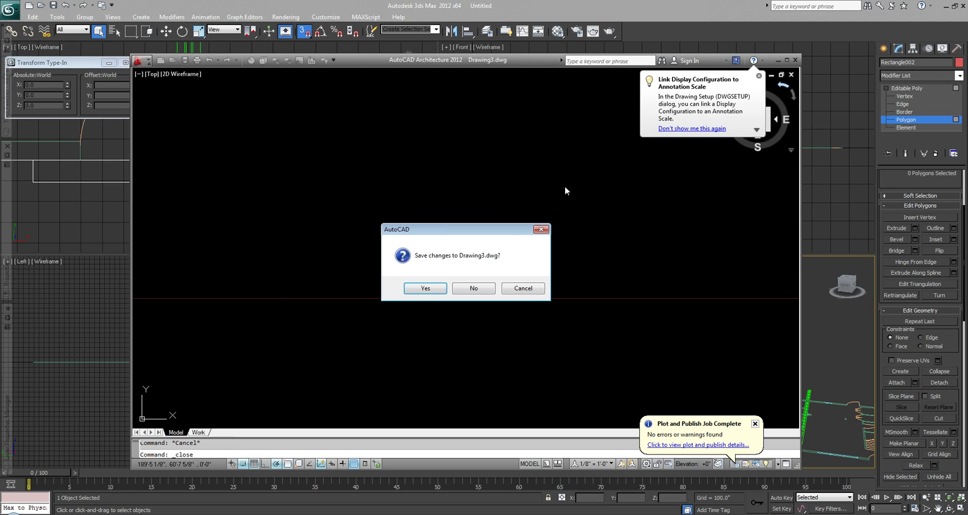
pyautogui.click(474, 290)
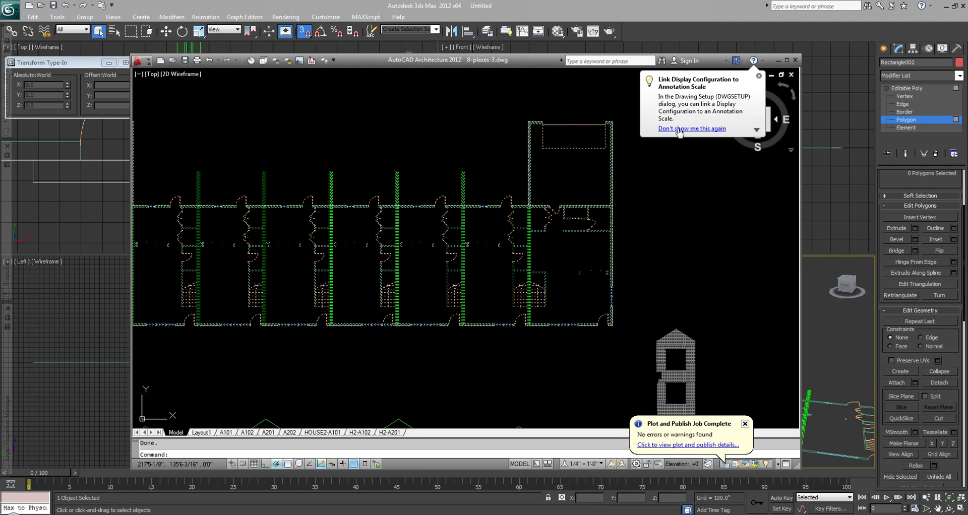
# Turn on all layers in 8-plexes-3.dwg to show the full detail of the front elevation's end units.
pyautogui.scroll(-4, 388, 212)
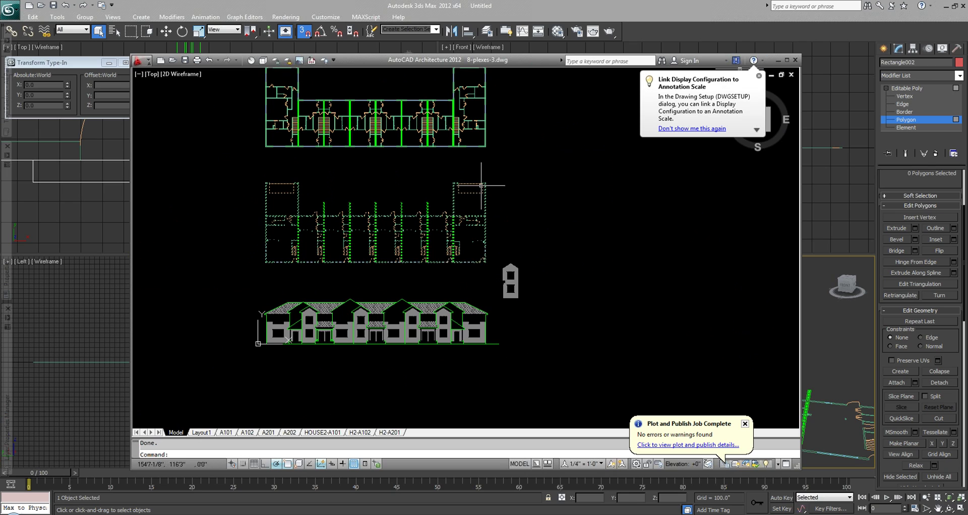
pyautogui.press('Escape')
pyautogui.moveTo(419, 253); pyautogui.dragTo(466, 241, button='middle')
pyautogui.scroll(6, 344, 324)
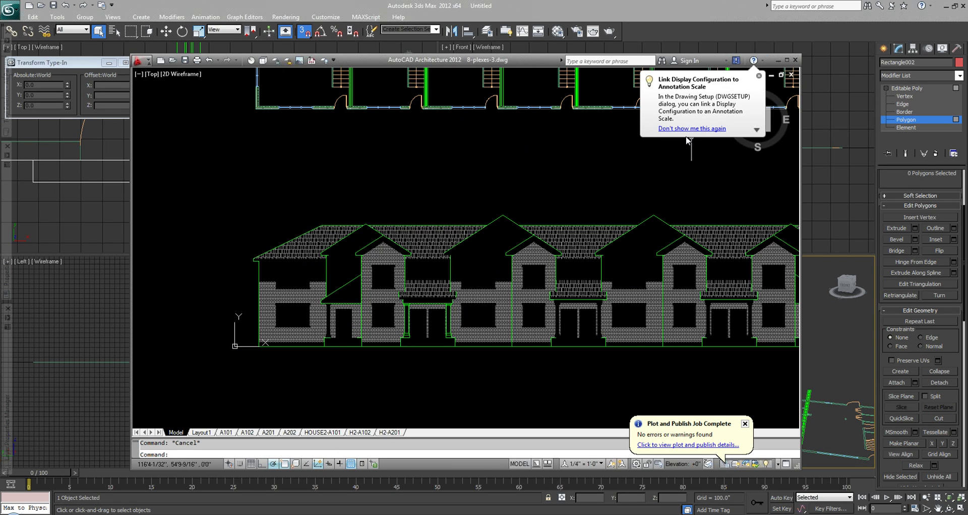
pyautogui.moveTo(8, 392)
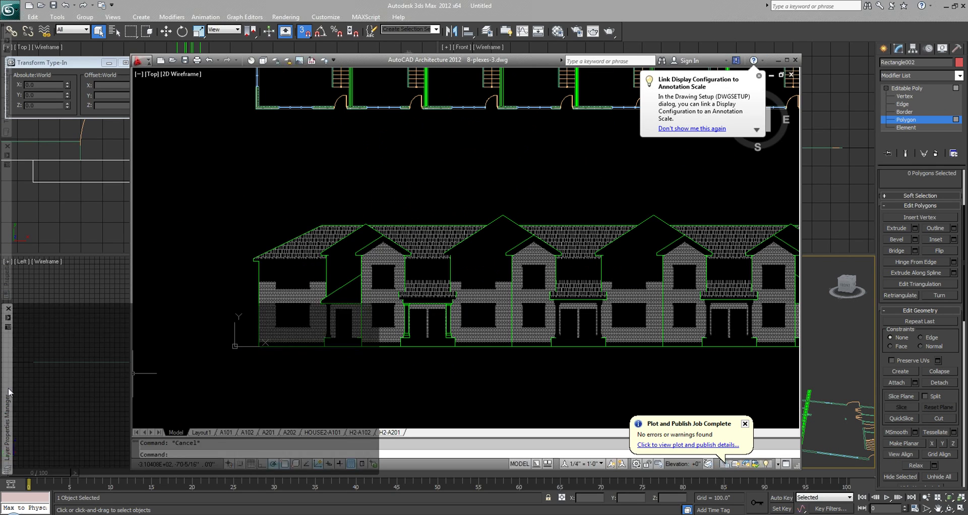
pyautogui.hotkey('ctrl', 'a')
pyautogui.click(152, 368)
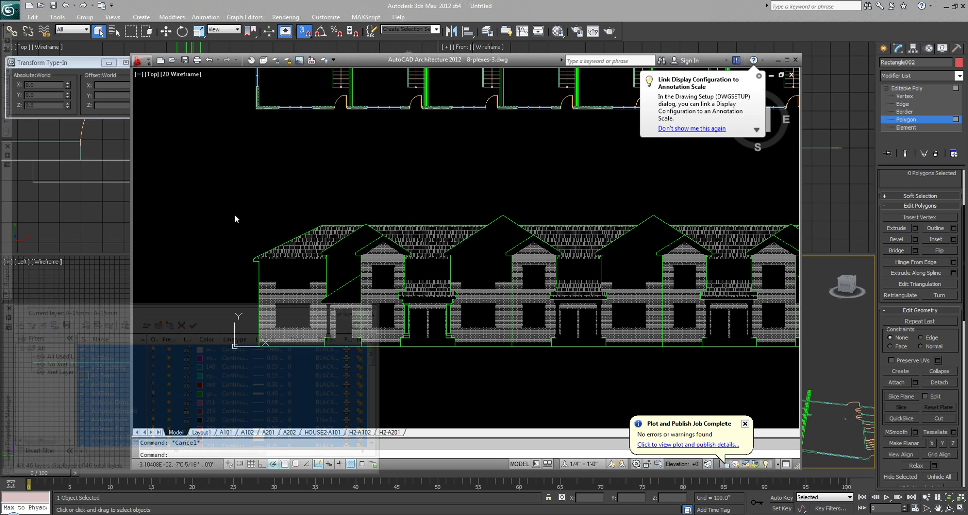
pyautogui.scroll(3, 237, 323)
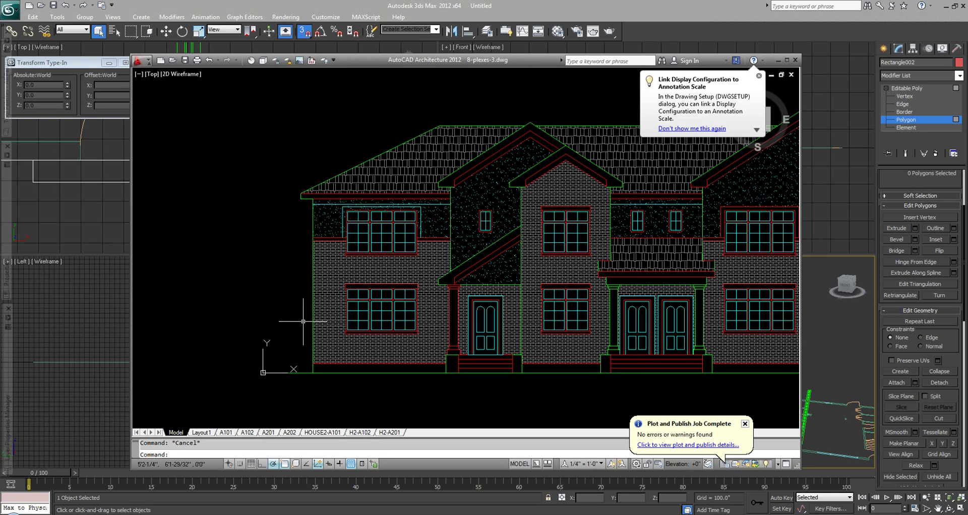
# Compare the windows, bays and rooflines of the elevation sketch with the end units of the CAD front elevation.
pyautogui.click(257, 507)
pyautogui.moveTo(731, 239)
pyautogui.mouseDown()
pyautogui.moveTo(627, 223)
pyautogui.moveTo(791, 233)
pyautogui.moveTo(737, 234)
pyautogui.mouseUp()
pyautogui.scroll(-1, 655, 221)
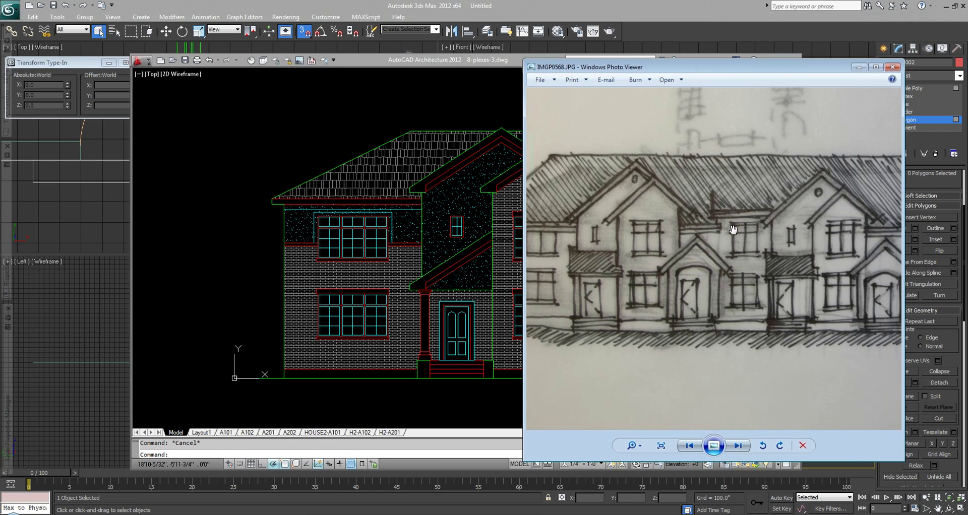
pyautogui.scroll(-1, 737, 235)
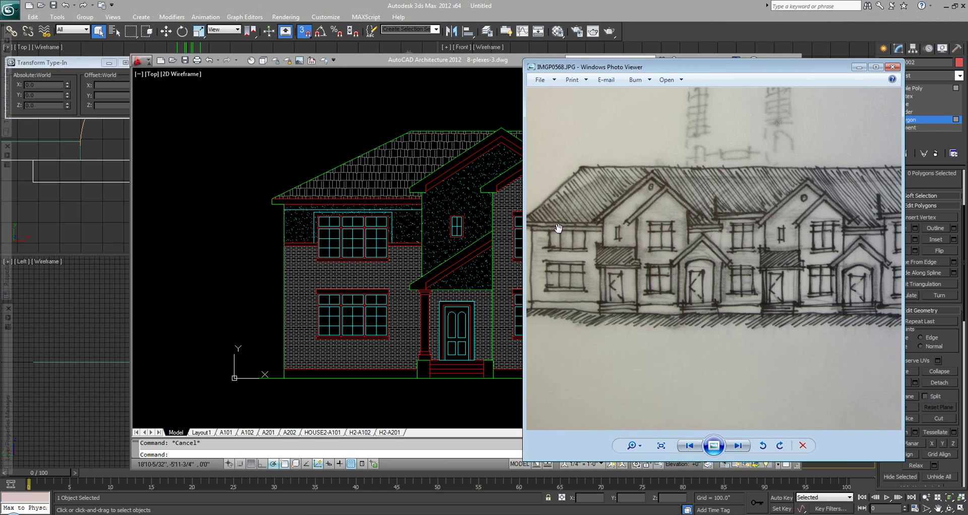
pyautogui.moveTo(559, 229); pyautogui.dragTo(578, 228)
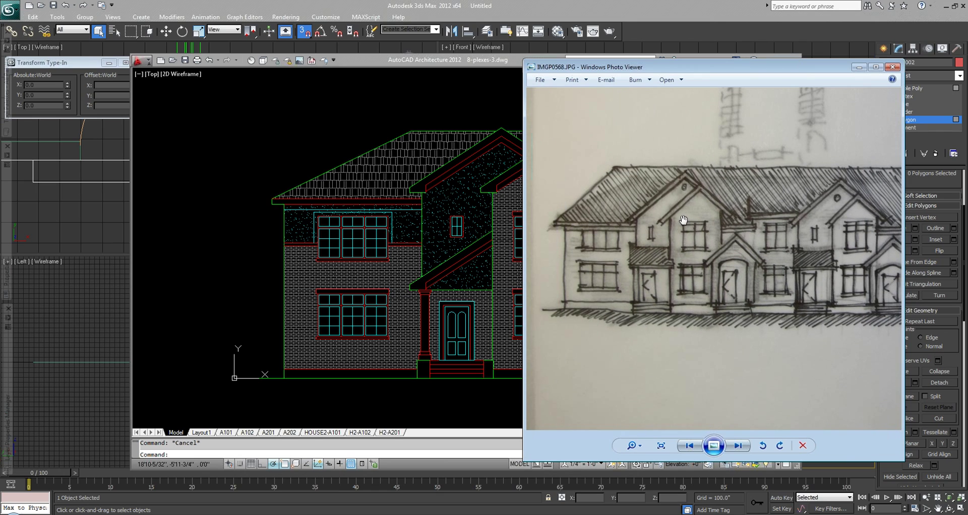
pyautogui.click(246, 259)
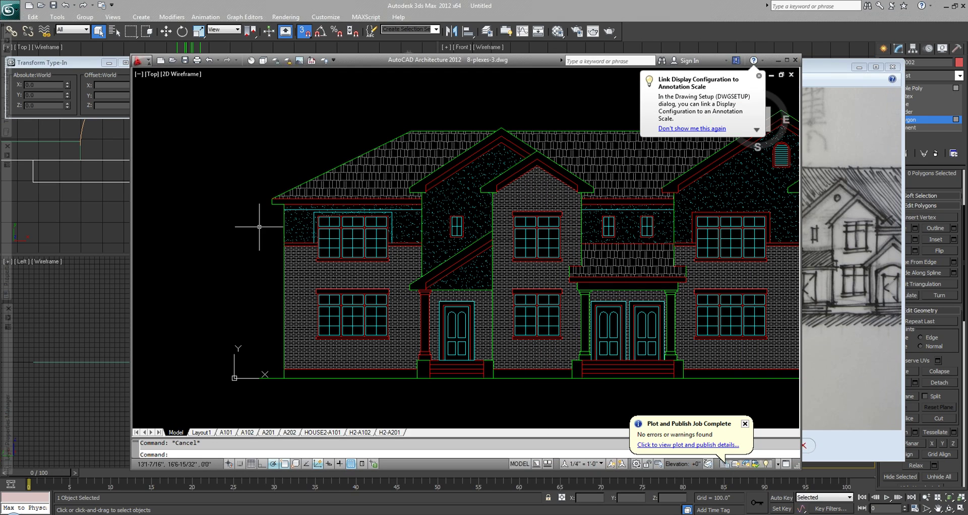
pyautogui.scroll(5, 317, 232)
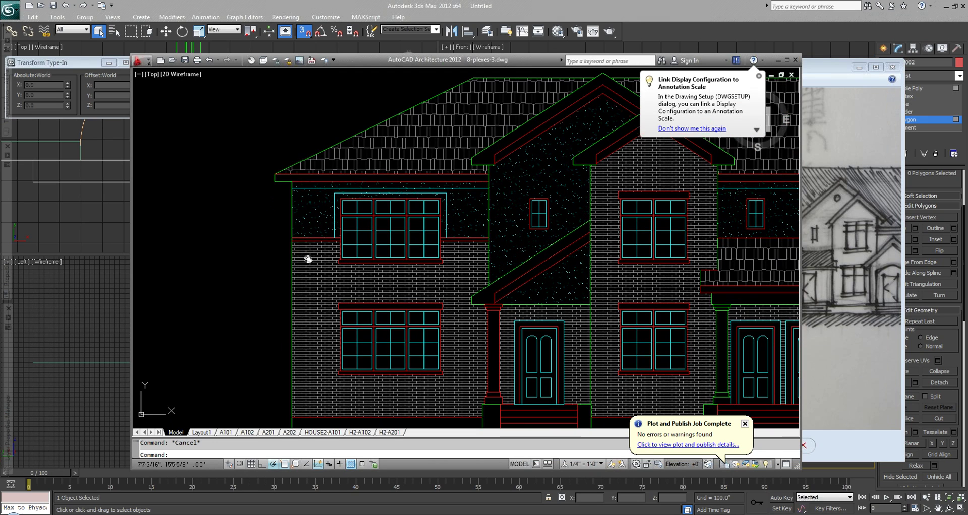
pyautogui.scroll(-3, 313, 260)
pyautogui.moveTo(348, 215); pyautogui.dragTo(346, 237, button='middle')
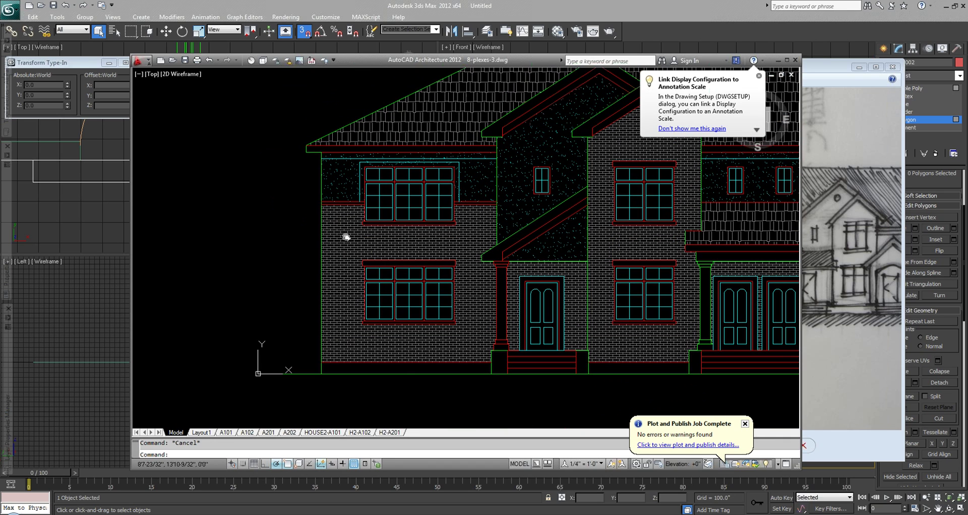
pyautogui.click(820, 232)
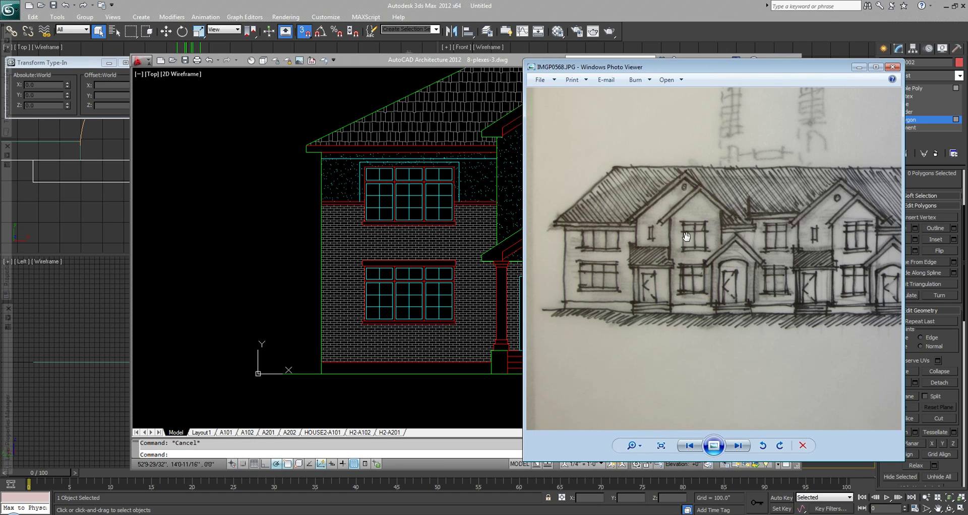
# Dimension the vertical height from the end unit's upper window transom bar to the porch floor, placing it beside the building's end wall.
pyautogui.click(381, 186)
pyautogui.scroll(5, 381, 187)
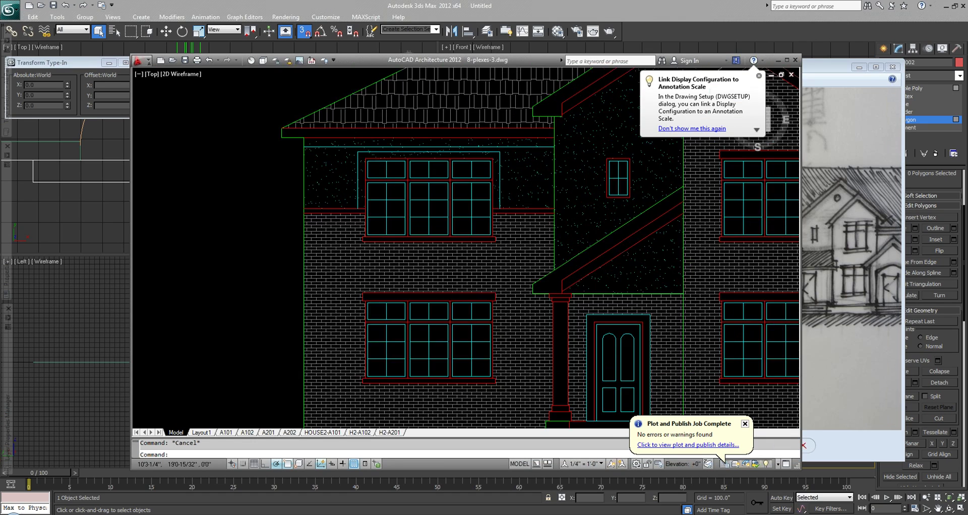
pyautogui.write('d')
pyautogui.press('Return')
pyautogui.click(373, 179)
pyautogui.scroll(-5, 359, 117)
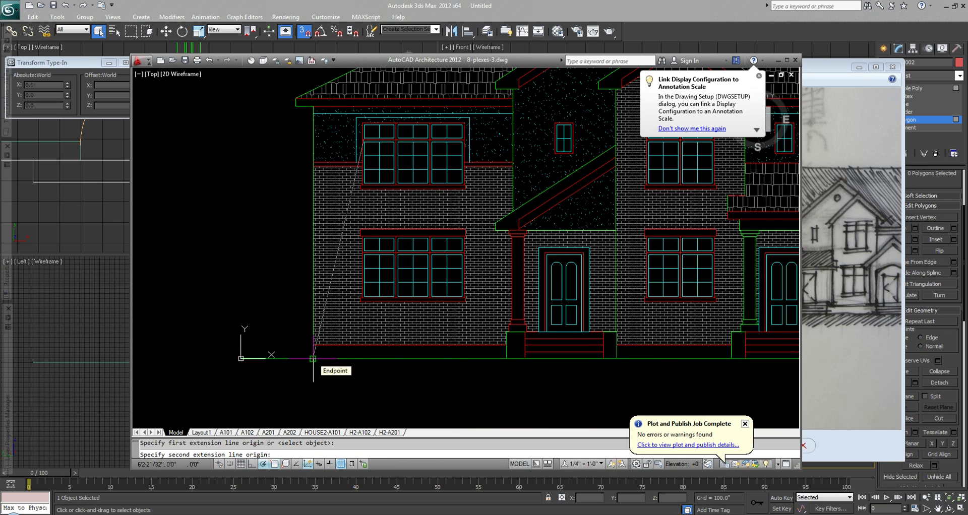
pyautogui.scroll(-2, 429, 338)
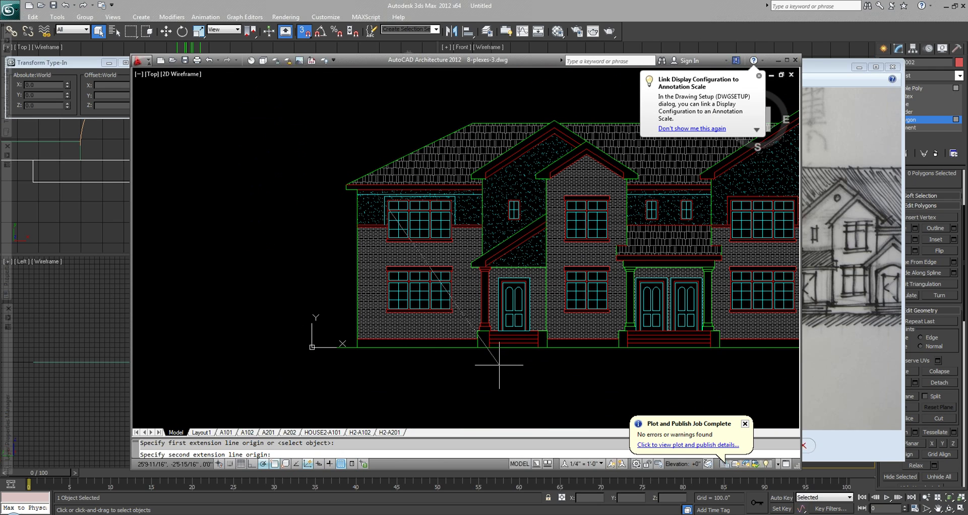
pyautogui.scroll(2, 485, 358)
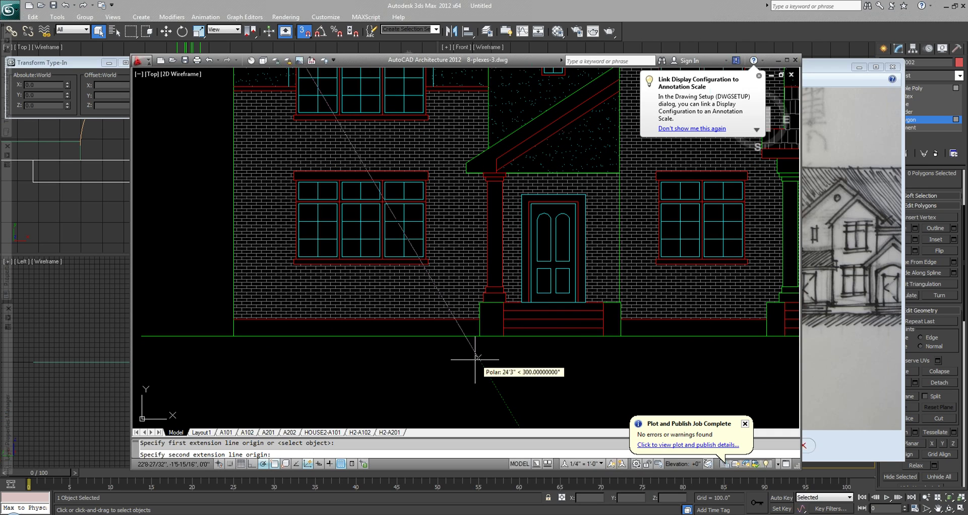
pyautogui.click(515, 305)
pyautogui.scroll(-2, 300, 242)
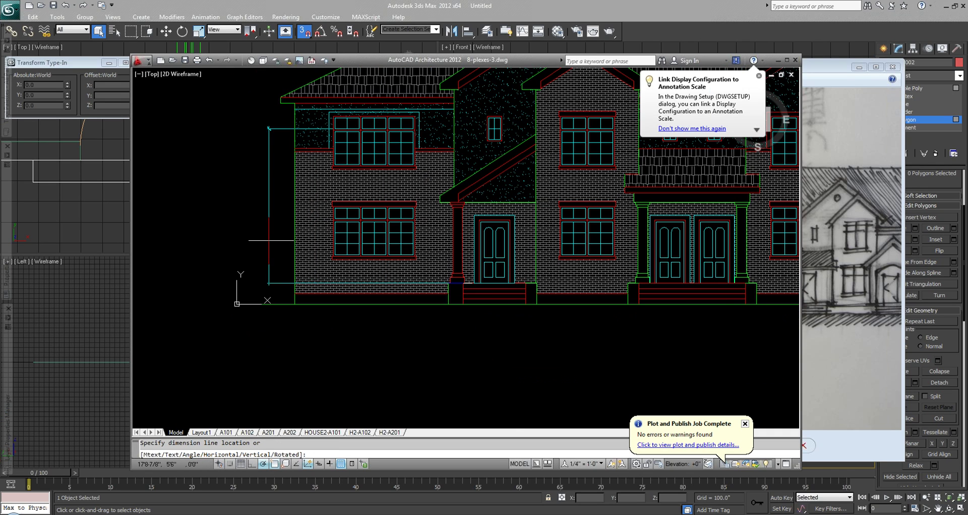
pyautogui.click(275, 237)
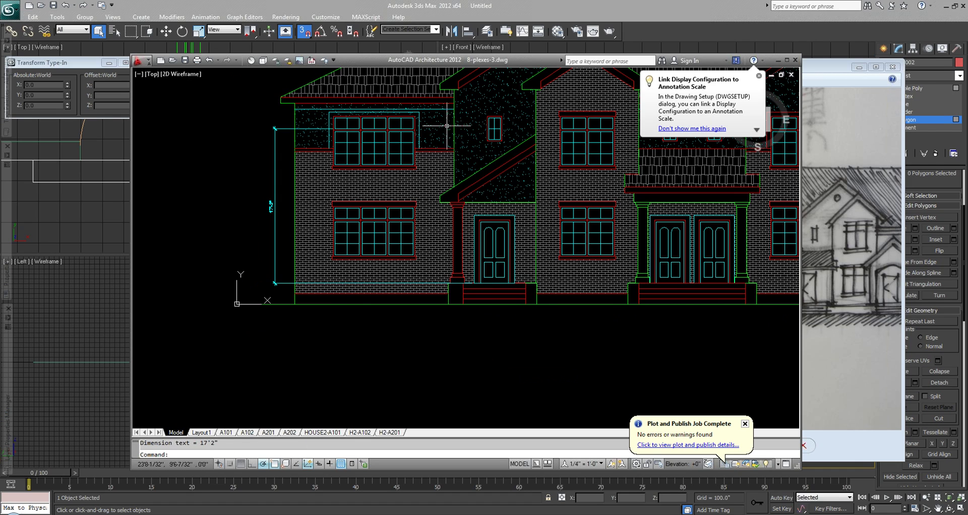
# Switch to 3ds Max and examine the end unit's stepped wall in a maximized perspective view.
pyautogui.hotkey('alt', 'Tab')
pyautogui.keyDown('alt'); pyautogui.moveTo(697, 372); pyautogui.dragTo(679, 386, button='middle'); pyautogui.keyUp('alt')
pyautogui.scroll(2, 642, 374)
pyautogui.scroll(2, 628, 305)
pyautogui.hotkey('alt', 'w')
pyautogui.keyDown('alt'); pyautogui.moveTo(562, 290); pyautogui.dragTo(624, 318, button='middle'); pyautogui.keyUp('alt')
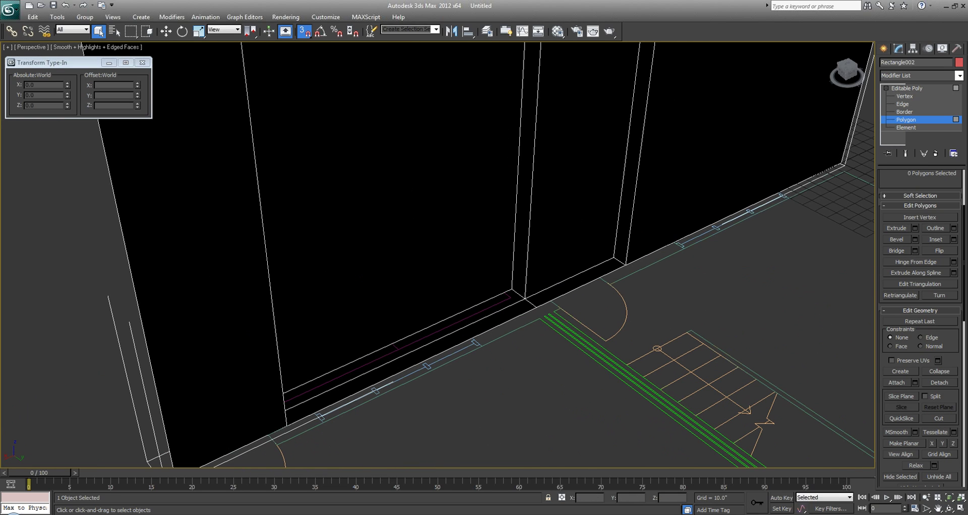
pyautogui.keyDown('alt'); pyautogui.moveTo(410, 364); pyautogui.dragTo(391, 446, button='middle'); pyautogui.keyUp('alt')
pyautogui.scroll(-3, 392, 446)
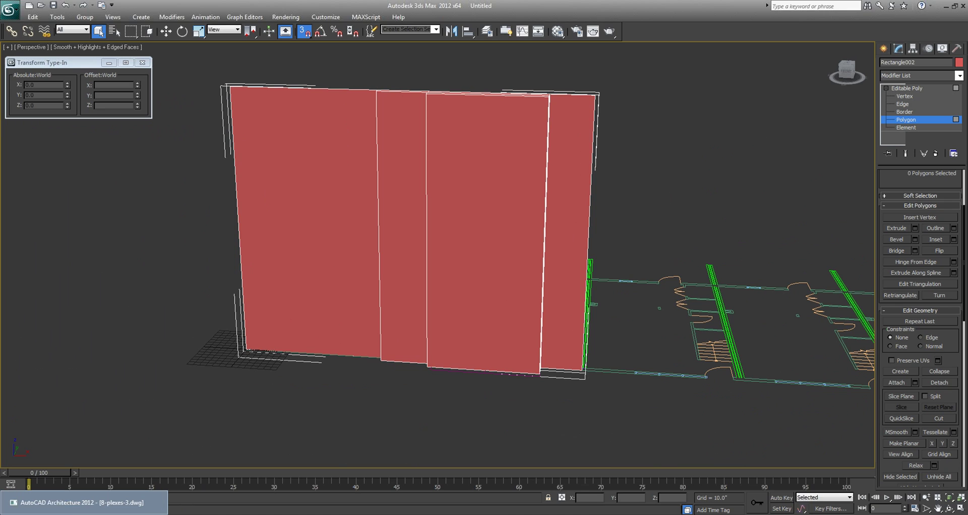
# Switch to AutoCAD Architecture and read the new height dimension beside the end unit.
pyautogui.click(85, 511)
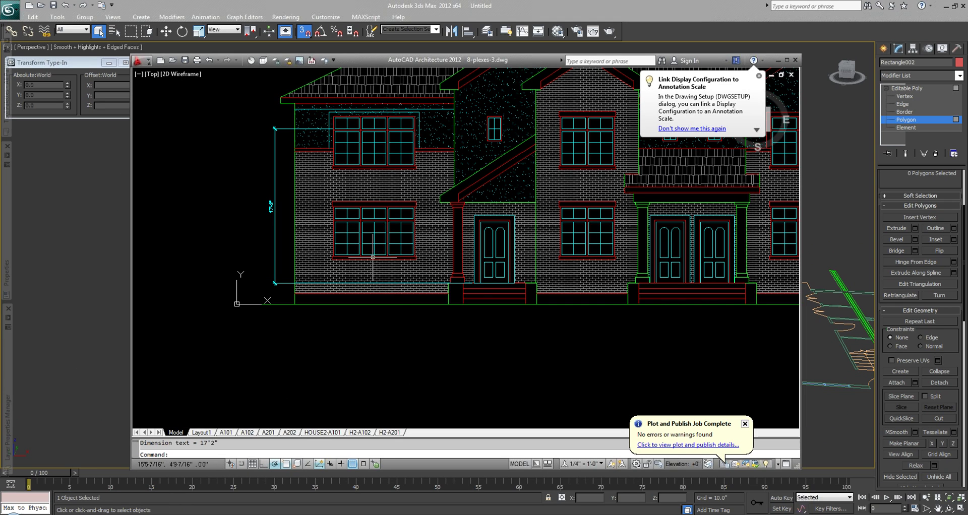
pyautogui.scroll(5, 294, 248)
pyautogui.scroll(2, 317, 292)
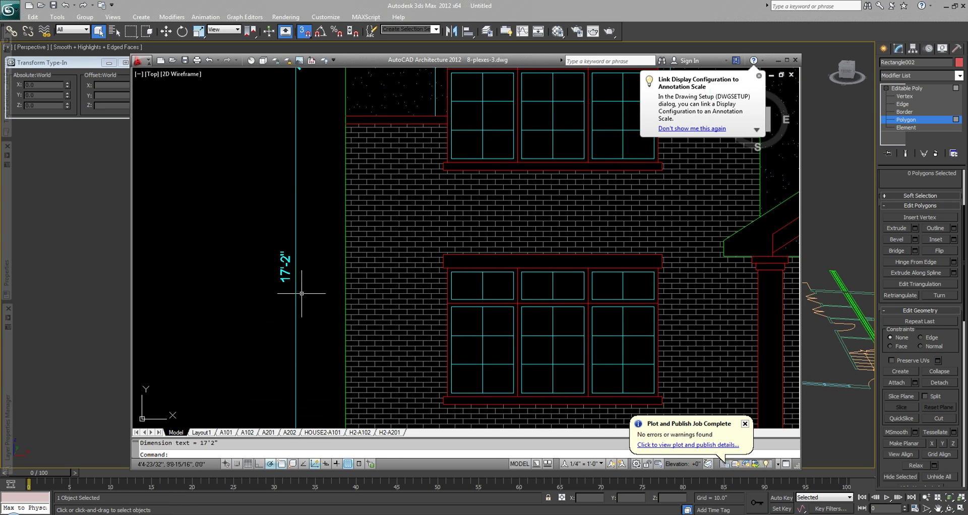
# Switch back to 3ds Max, select all polygons of the stepped wall and show them in a maximized front view.
pyautogui.click(268, 5)
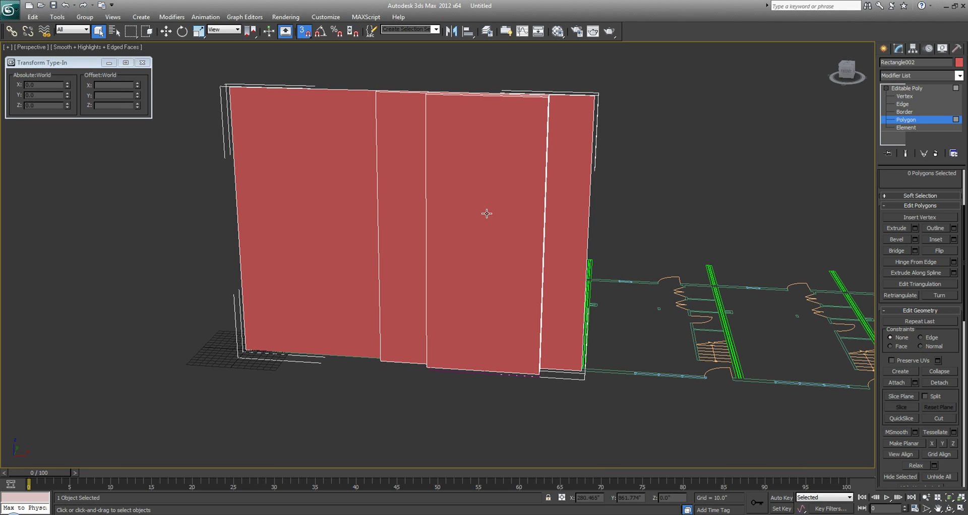
pyautogui.moveTo(719, 200); pyautogui.dragTo(217, 111)
pyautogui.hotkey('alt', 'w')
pyautogui.middleClick(525, 141)
pyautogui.hotkey('alt', 'w')
pyautogui.scroll(-2, 465, 193)
pyautogui.scroll(3, 413, 194)
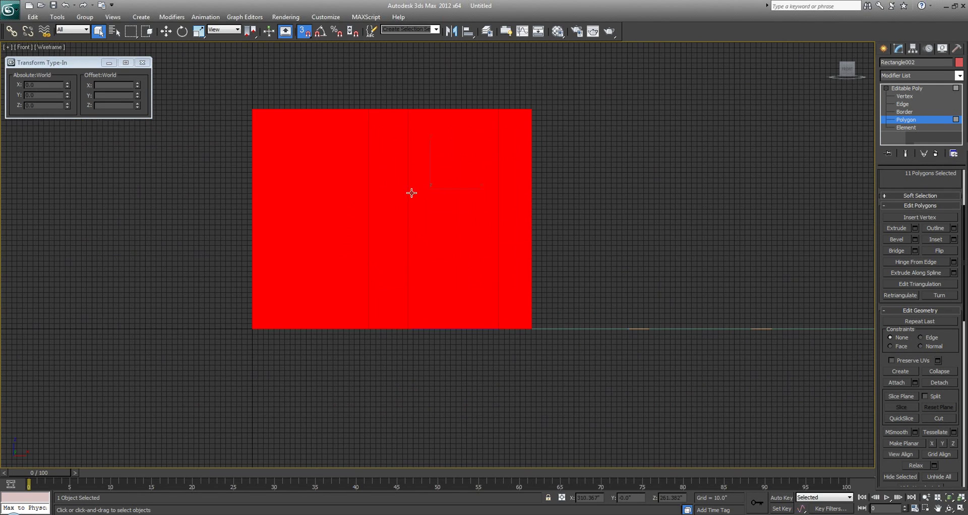
pyautogui.moveTo(410, 192); pyautogui.dragTo(458, 193, button='middle')
# Activate a slice plane for the selected wall polygons and rotate it to lie horizontally.
pyautogui.click(901, 395)
pyautogui.press('e')
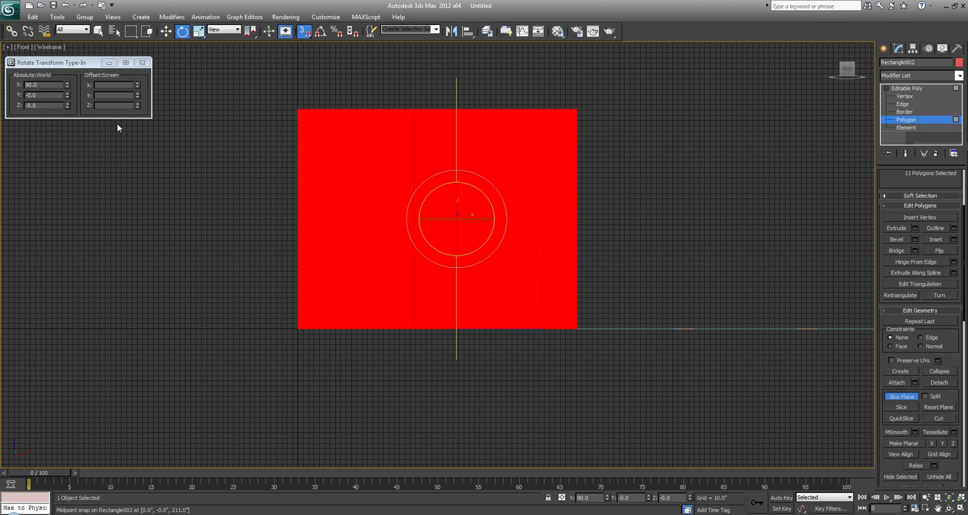
pyautogui.click(115, 106)
pyautogui.press('Return')
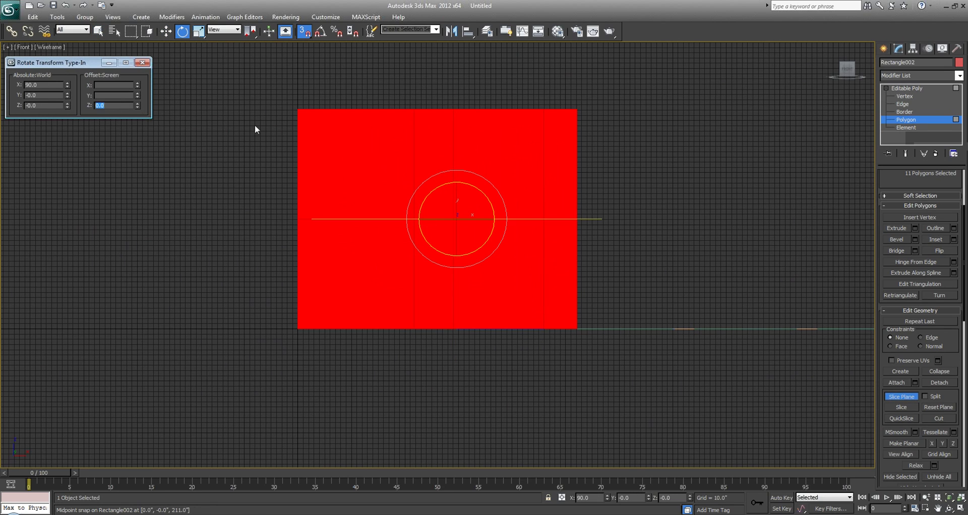
# Slice the selected wall polygons at a Z height of 206" and leave slice plane mode.
pyautogui.press('w')
pyautogui.click(52, 104)
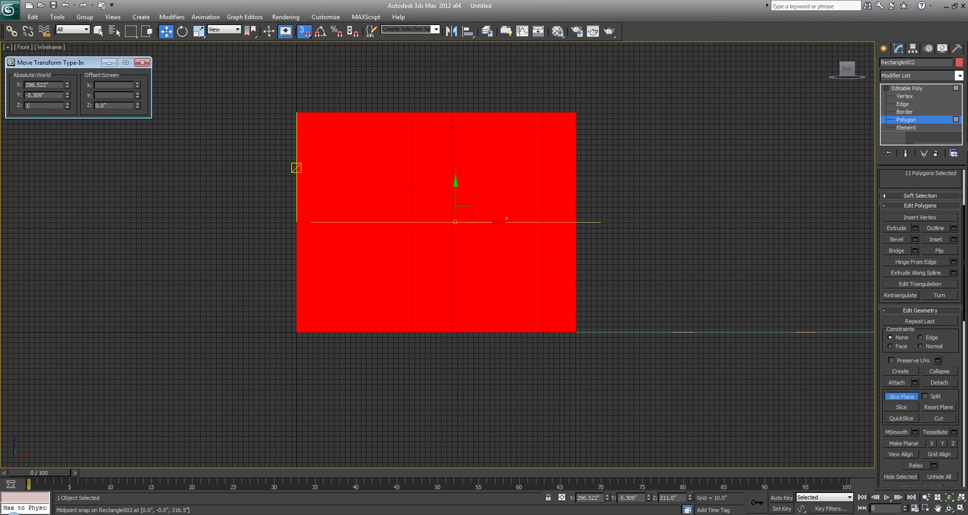
pyautogui.press('Return')
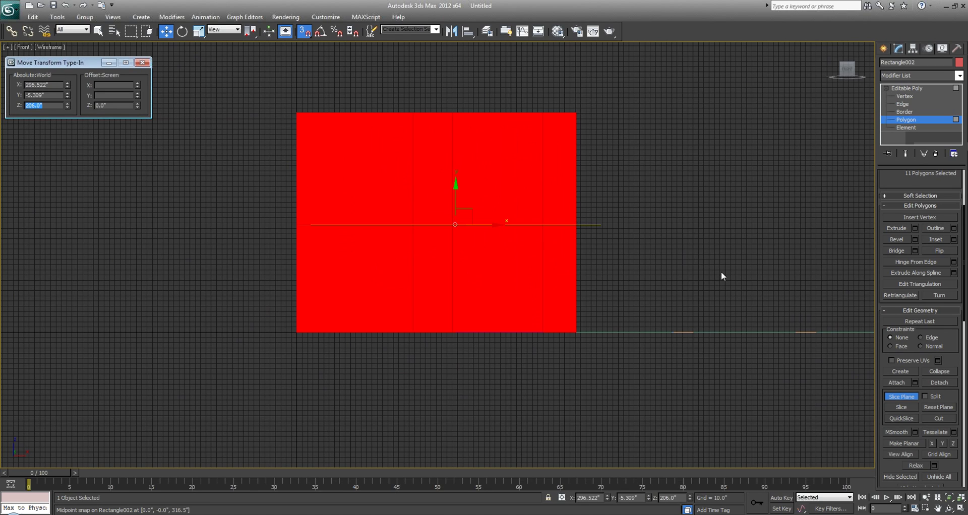
pyautogui.click(907, 409)
pyautogui.moveTo(475, 319); pyautogui.dragTo(559, 354, button='middle')
pyautogui.press('q')
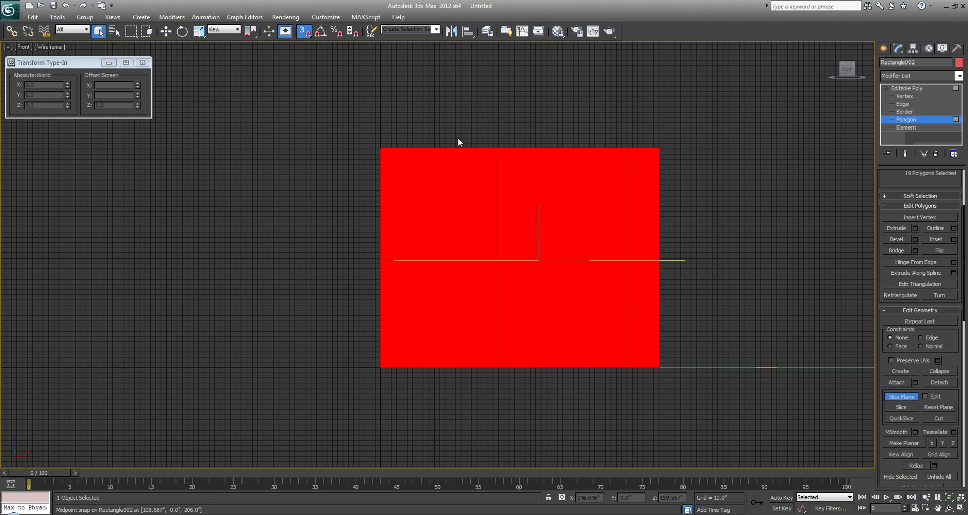
pyautogui.moveTo(353, 220); pyautogui.dragTo(352, 222)
pyautogui.click(894, 396)
# Delete the upper polygons of the wide end bay above the horizontal cut, leaving the other bays at full height.
pyautogui.hotkey('alt', 'w')
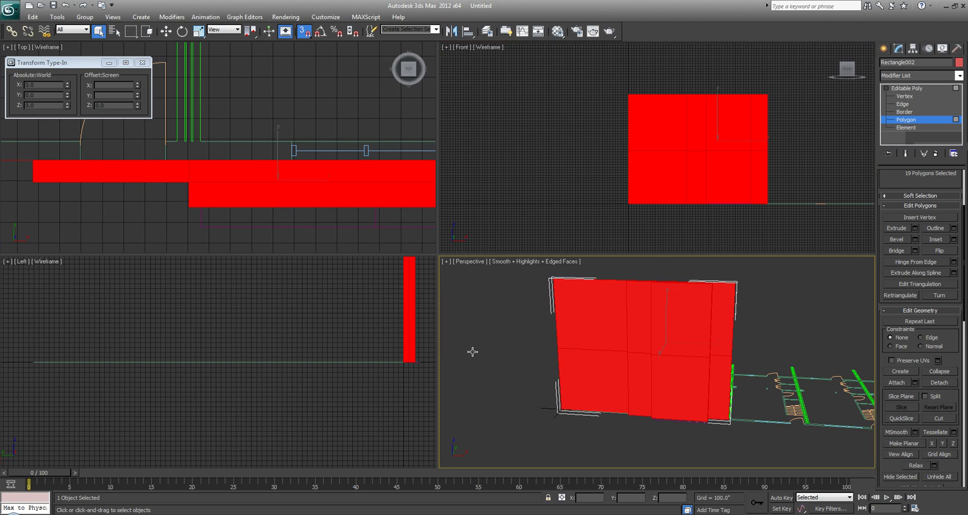
pyautogui.hotkey('alt', 'w')
pyautogui.keyDown('alt'); pyautogui.moveTo(343, 340); pyautogui.dragTo(372, 338, button='middle'); pyautogui.keyUp('alt')
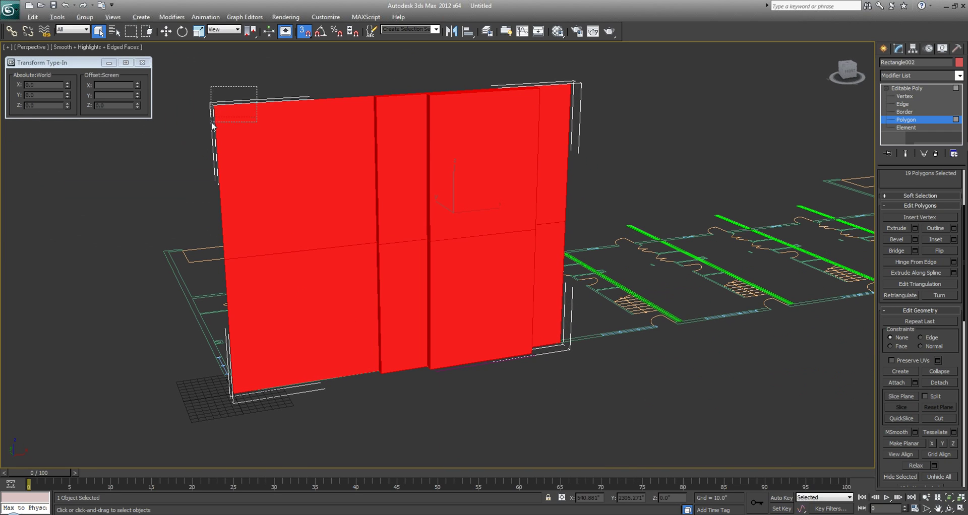
pyautogui.moveTo(211, 125); pyautogui.dragTo(213, 126)
pyautogui.moveTo(374, 293); pyautogui.dragTo(316, 262, button='middle')
pyautogui.scroll(6, 382, 309)
pyautogui.keyDown('alt'); pyautogui.moveTo(297, 302); pyautogui.dragTo(369, 348, button='middle'); pyautogui.keyUp('alt')
pyautogui.keyDown('alt'); pyautogui.moveTo(462, 206); pyautogui.dragTo(378, 295, button='middle'); pyautogui.keyUp('alt')
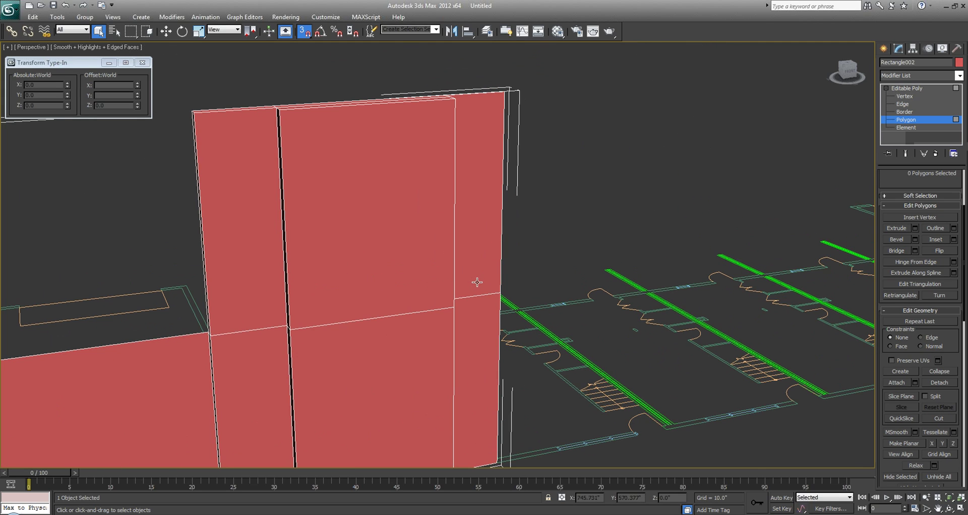
pyautogui.keyDown('alt'); pyautogui.moveTo(477, 283); pyautogui.dragTo(432, 268, button='middle'); pyautogui.keyUp('alt')
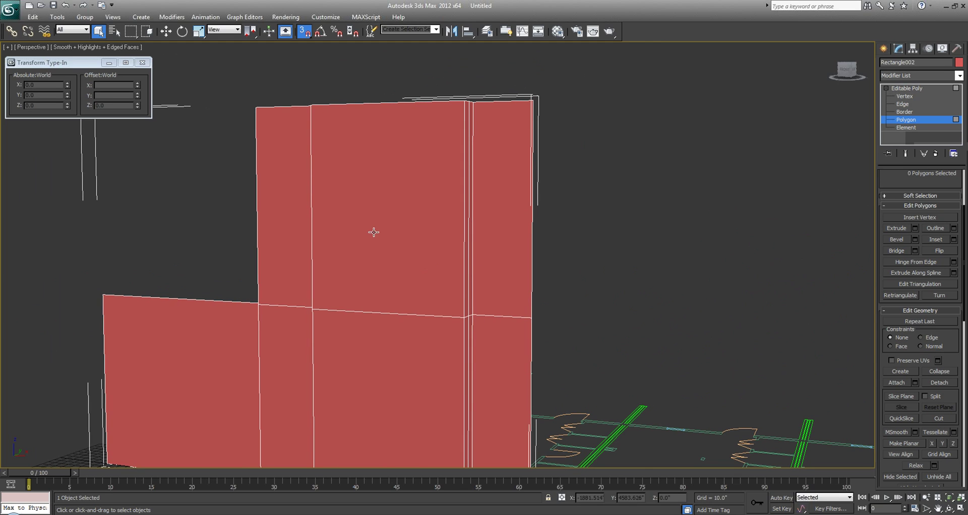
# Check the elevation sketch and delete the narrow bay's upper polygons at the opposite end of the wall.
pyautogui.hotkey('alt', 'Tab')
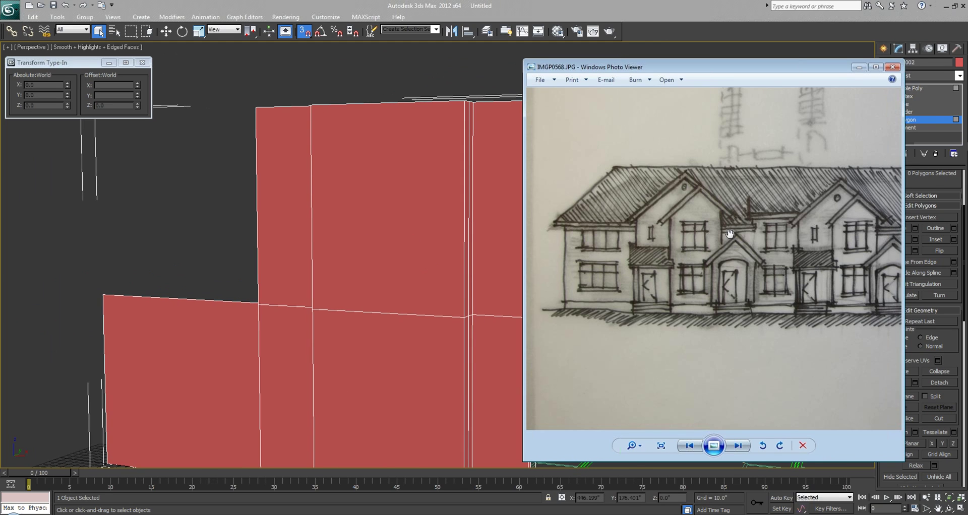
pyautogui.click(271, 234)
pyautogui.click(519, 224)
pyautogui.press('Delete')
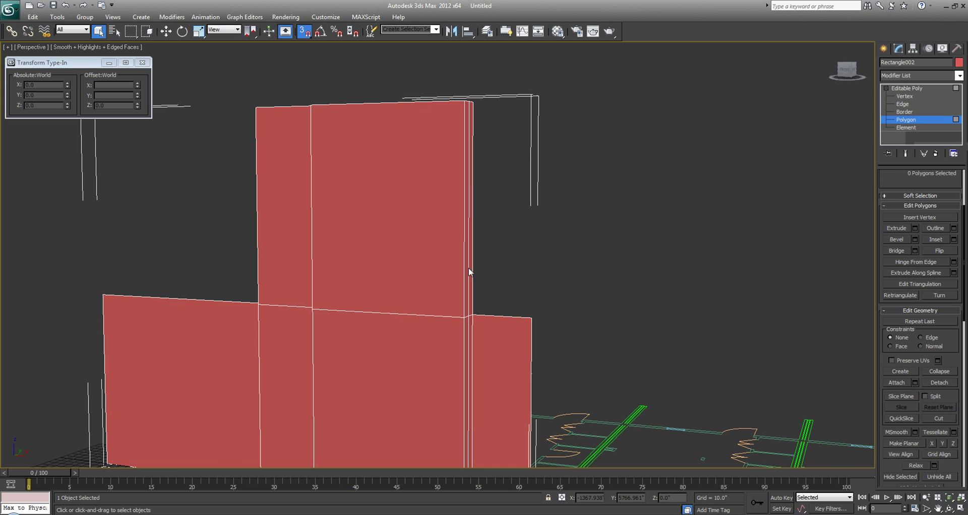
pyautogui.moveTo(380, 299); pyautogui.dragTo(439, 280, button='middle')
pyautogui.keyDown('alt'); pyautogui.moveTo(314, 303); pyautogui.dragTo(307, 309, button='middle'); pyautogui.keyUp('alt')
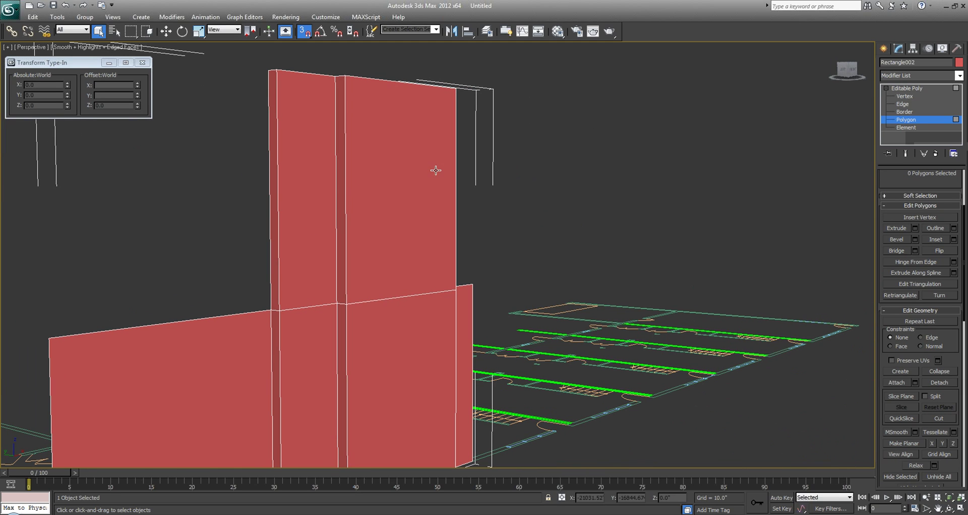
pyautogui.moveTo(425, 295); pyautogui.dragTo(435, 285, button='middle')
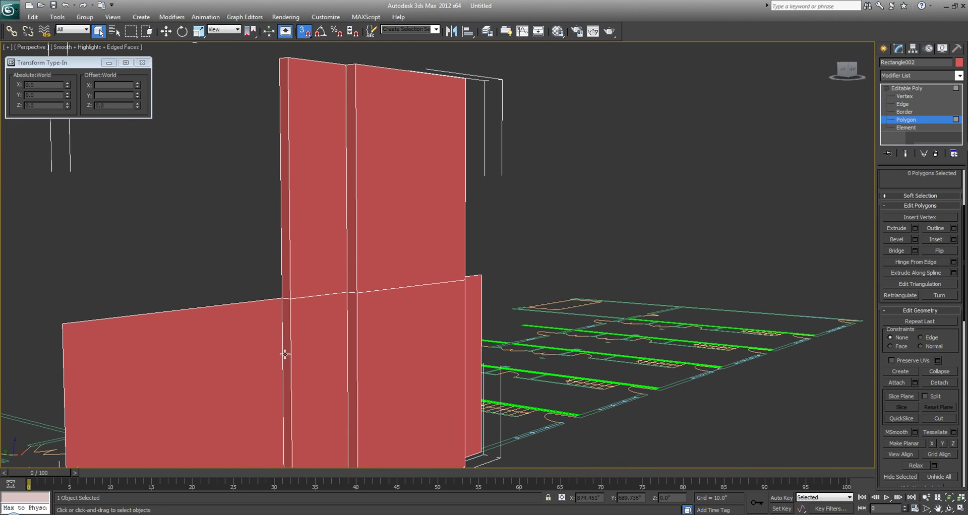
# After rechecking the sketch, dimension the height from the upper window's top to the porch floor in the AutoCAD elevation.
pyautogui.hotkey('alt', 'Tab')
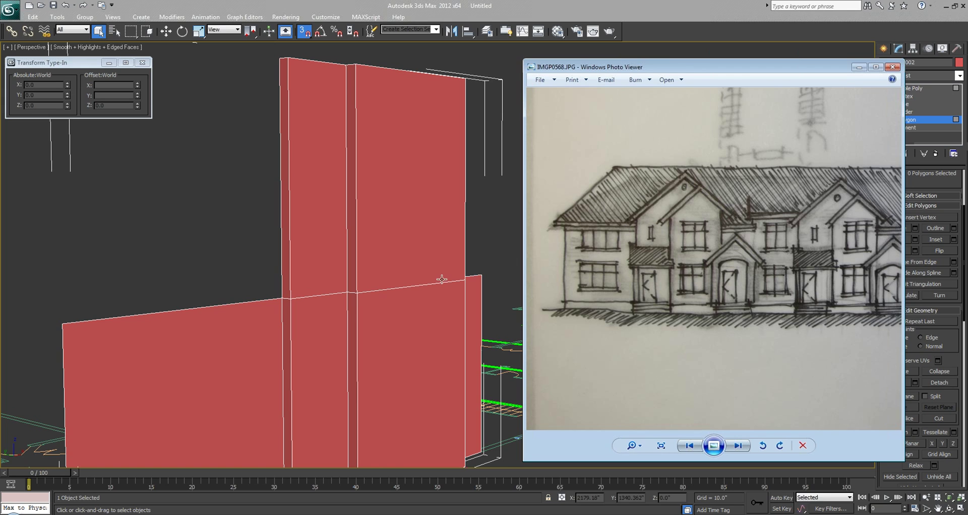
pyautogui.hotkey('alt', 'Tab')
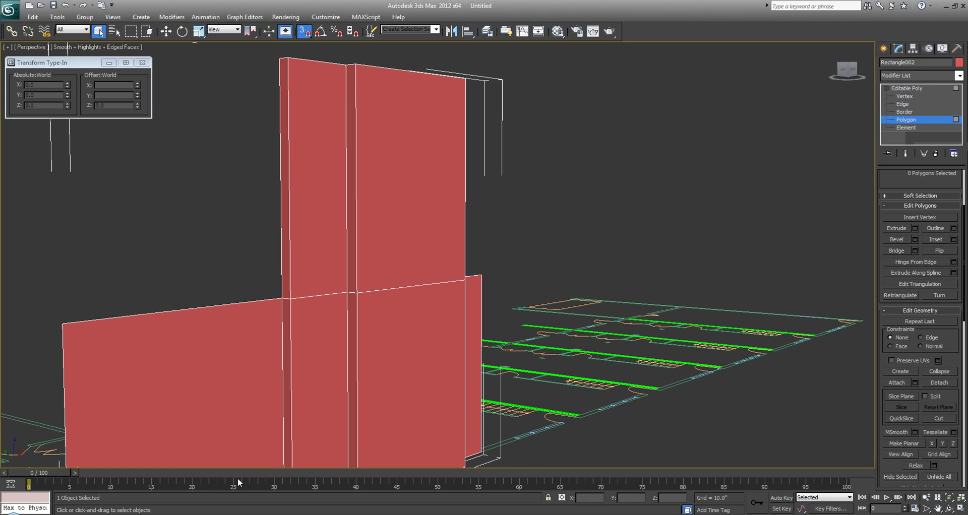
pyautogui.hotkey('alt', 'Tab')
pyautogui.moveTo(362, 291); pyautogui.dragTo(300, 279, button='middle')
pyautogui.scroll(-3, 300, 279)
pyautogui.moveTo(340, 136); pyautogui.dragTo(310, 198, button='middle')
pyautogui.scroll(6, 309, 197)
pyautogui.press('space')
pyautogui.click(314, 190)
pyautogui.scroll(-4, 323, 189)
pyautogui.scroll(3, 312, 215)
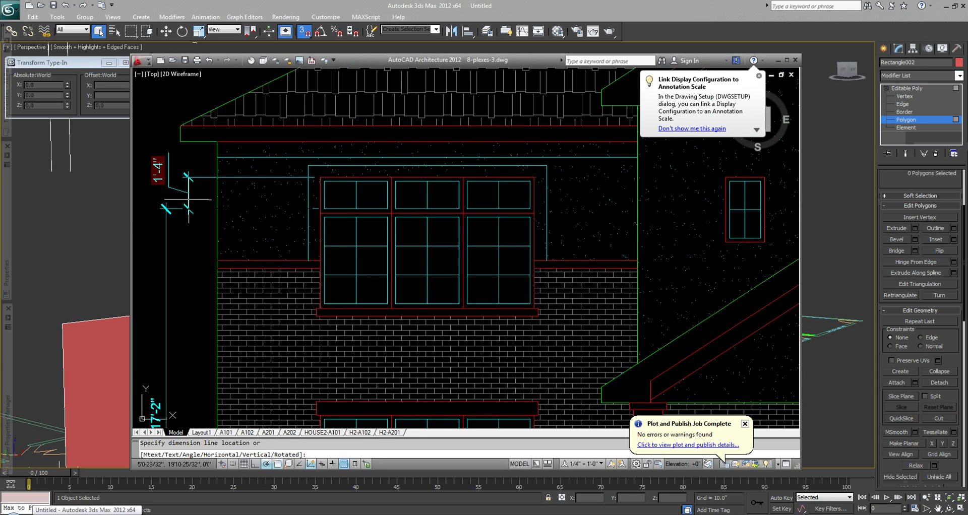
pyautogui.scroll(-4, 330, 162)
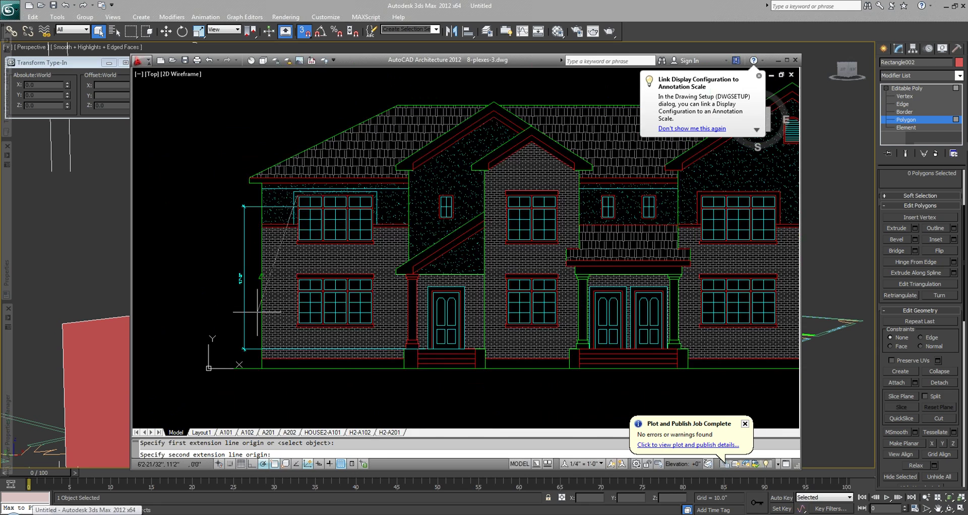
pyautogui.scroll(4, 227, 384)
pyautogui.click(229, 381)
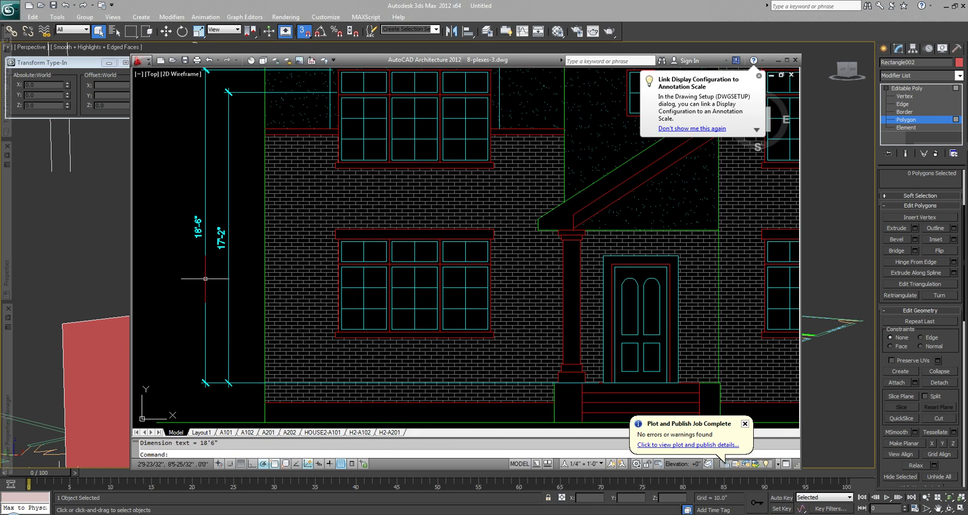
# Switch to 3ds Max and select all polygons of the taller bays above the horizontal cut.
pyautogui.click(88, 257)
pyautogui.moveTo(310, 233); pyautogui.dragTo(306, 255, button='middle')
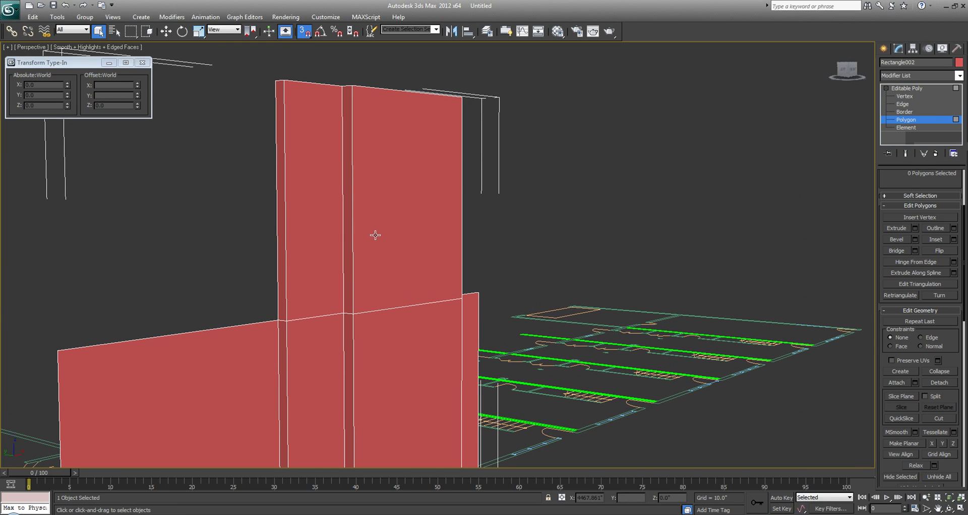
pyautogui.click(434, 202)
pyautogui.moveTo(511, 217); pyautogui.dragTo(220, 64)
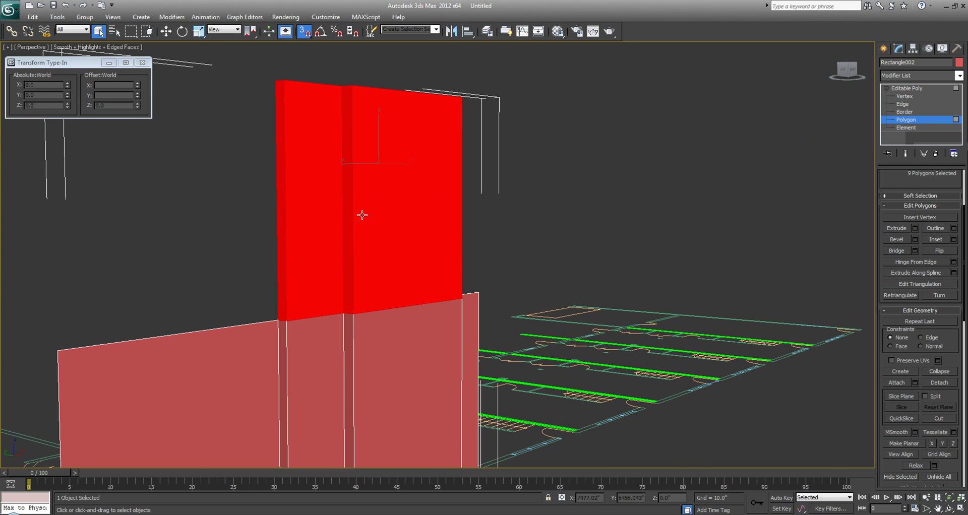
# Slice the selected upper polygons of the taller bays horizontally with a Slice Plane at Z 222", and clear the polygon selection.
pyautogui.hotkey('alt', 'w')
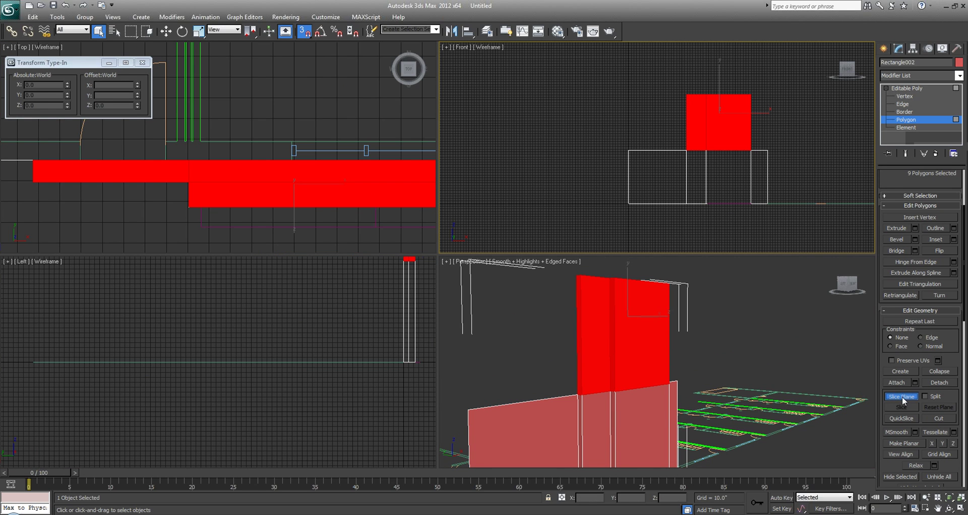
pyautogui.click(902, 397)
pyautogui.scroll(2, 624, 204)
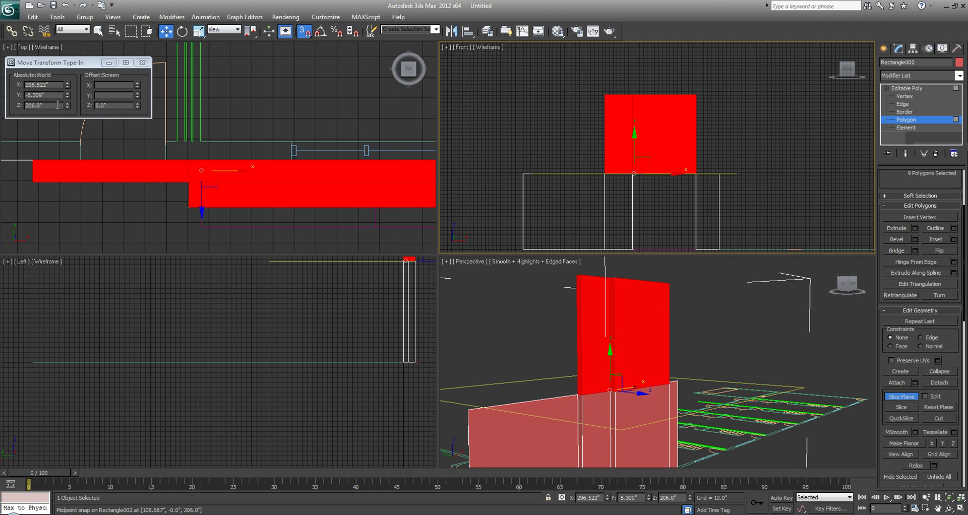
pyautogui.click(58, 105)
pyautogui.press('Return')
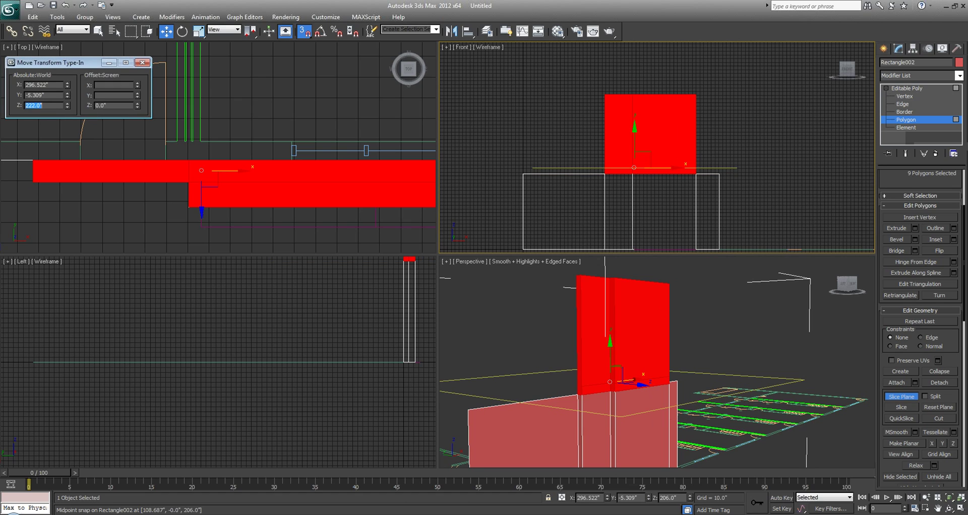
pyautogui.click(902, 408)
pyautogui.moveTo(588, 124); pyautogui.dragTo(550, 131, button='middle')
pyautogui.press('q')
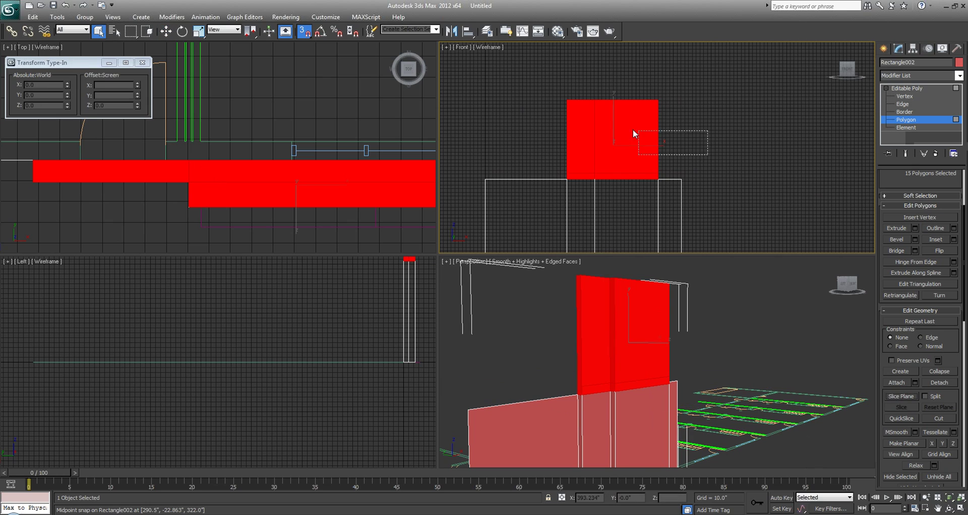
pyautogui.moveTo(633, 129); pyautogui.dragTo(635, 130)
pyautogui.click(727, 352)
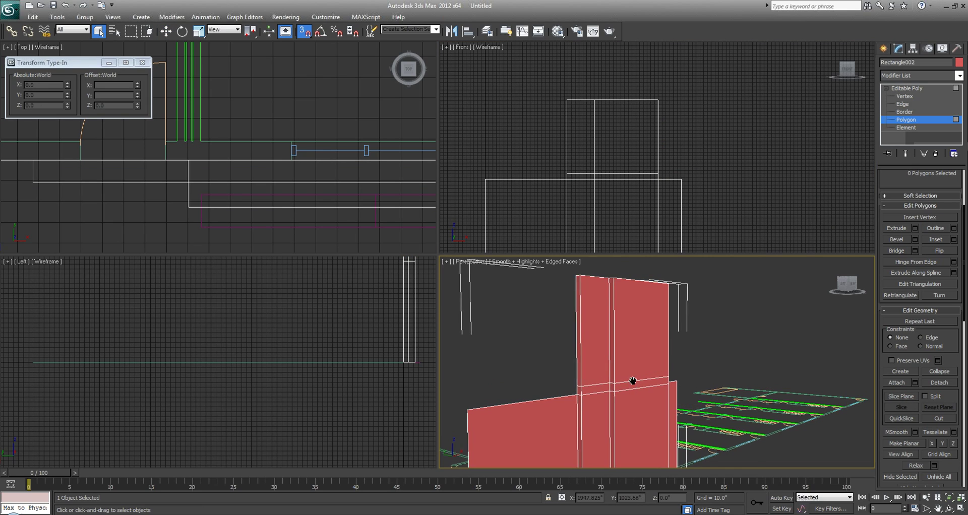
pyautogui.scroll(3, 594, 370)
pyautogui.keyDown('alt'); pyautogui.moveTo(654, 368); pyautogui.dragTo(624, 375, button='middle'); pyautogui.keyUp('alt')
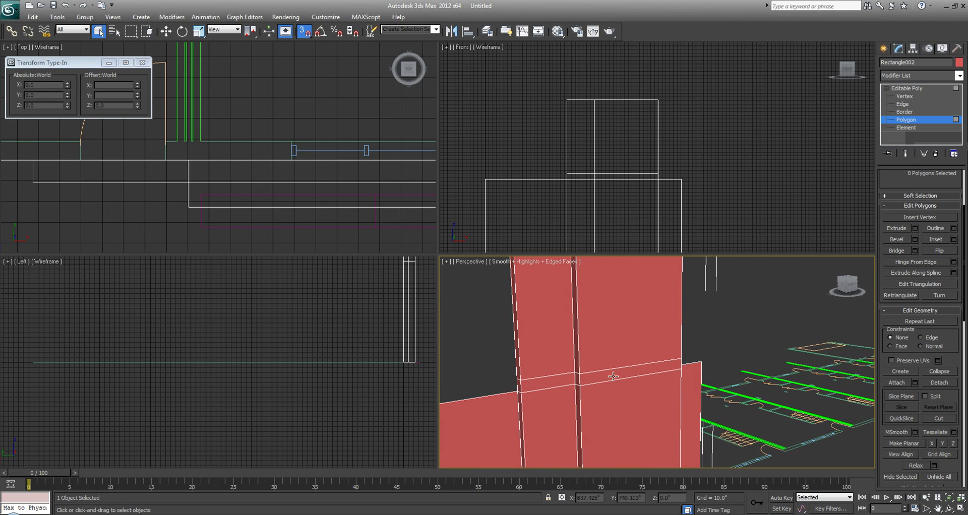
pyautogui.hotkey('alt', 'w')
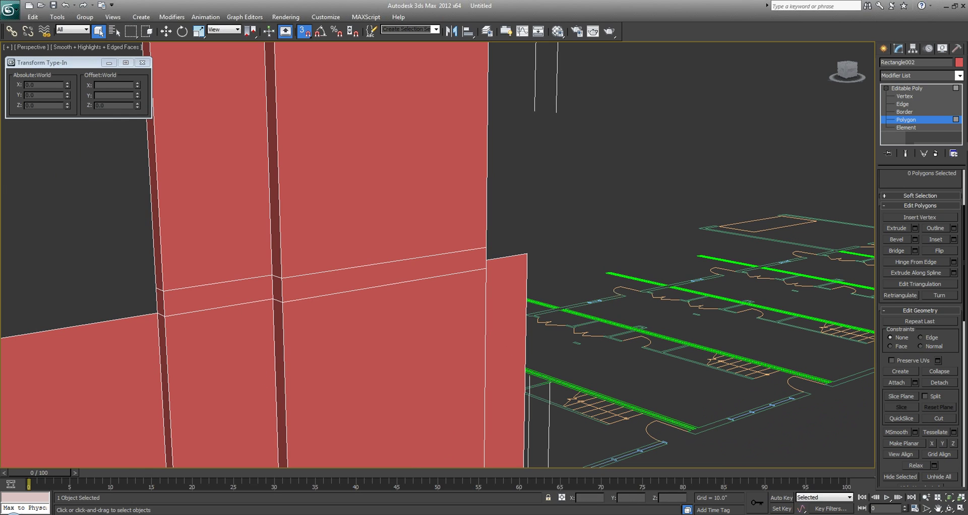
# Switch to AutoCAD and copy the larger gable's sloping roof edge into the empty area above the main roof in the elevation.
pyautogui.hotkey('alt', 'Tab')
pyautogui.scroll(-4, 305, 305)
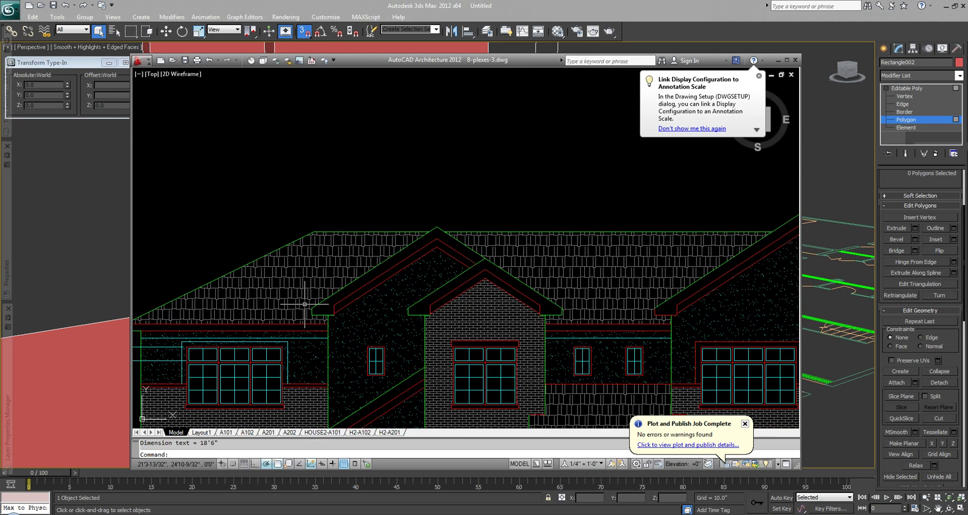
pyautogui.scroll(4, 353, 304)
pyautogui.scroll(-2, 439, 321)
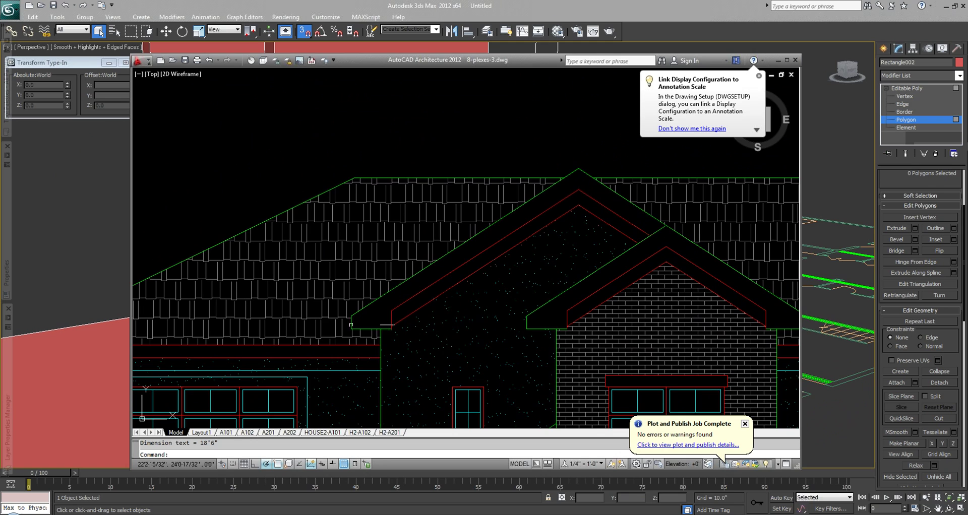
pyautogui.scroll(3, 352, 326)
pyautogui.moveTo(389, 303); pyautogui.dragTo(453, 281, button='middle')
pyautogui.scroll(-2, 453, 281)
pyautogui.scroll(-2, 504, 277)
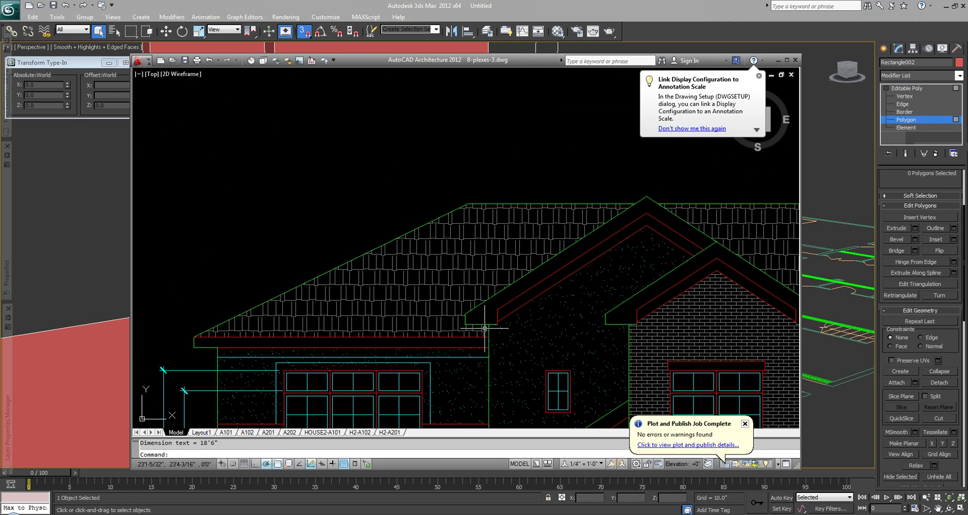
pyautogui.click(497, 295)
pyautogui.write('co')
pyautogui.press('Return')
pyautogui.click(465, 316)
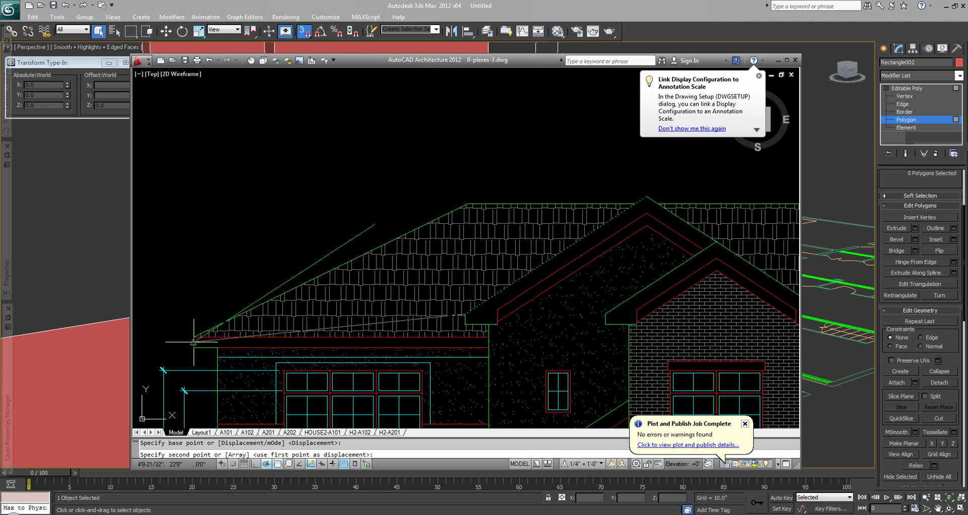
pyautogui.click(207, 281)
pyautogui.press('Escape')
pyautogui.moveTo(227, 281); pyautogui.dragTo(293, 318, button='middle')
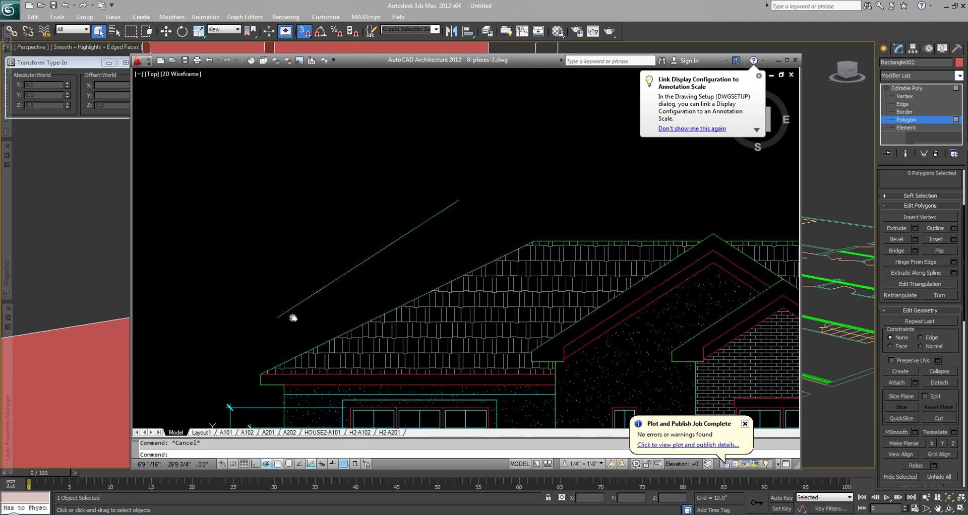
# Draw a short horizontal line from the lower end of the copied roof slope and try to add a linear dimension.
pyautogui.scroll(2, 250, 293)
pyautogui.scroll(3, 272, 294)
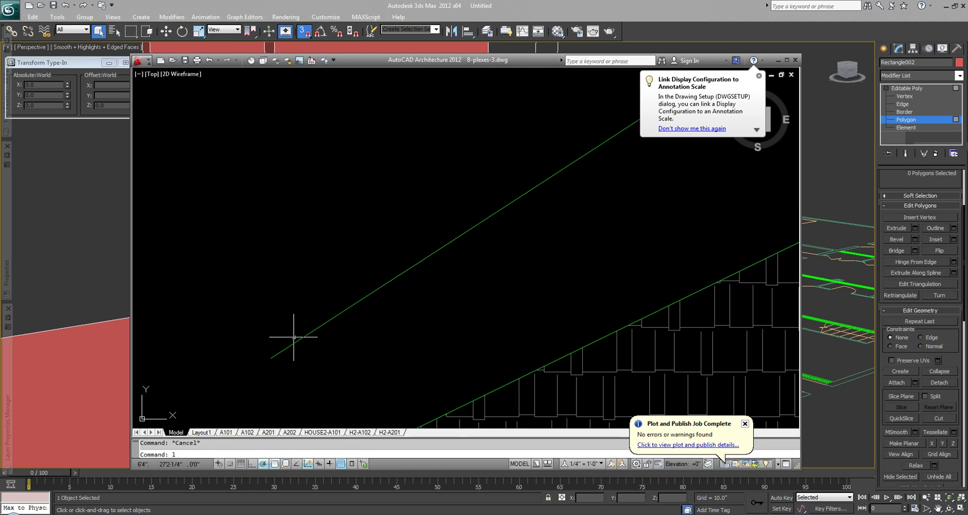
pyautogui.write('l')
pyautogui.press('Return')
pyautogui.click(271, 358)
pyautogui.click(318, 358)
pyautogui.press('Return')
pyautogui.write('dli')
pyautogui.press('Return')
pyautogui.click(318, 359)
pyautogui.press('Escape')
pyautogui.moveTo(372, 336); pyautogui.dragTo(379, 327, button='middle')
# Draw a rectangle 12 wide by 8 high above the copied roof slope.
pyautogui.write('rec')
pyautogui.press('Return')
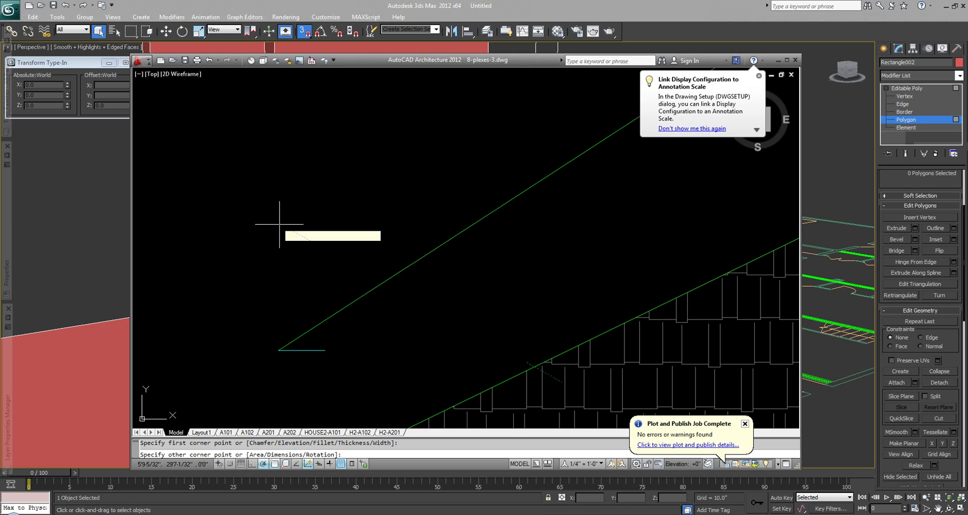
pyautogui.click(275, 222)
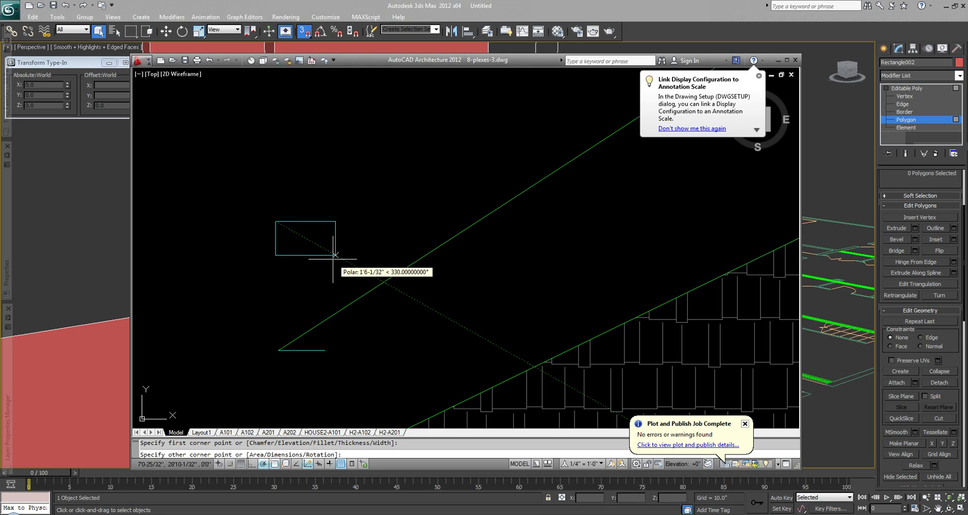
pyautogui.write('8')
pyautogui.press('Return')
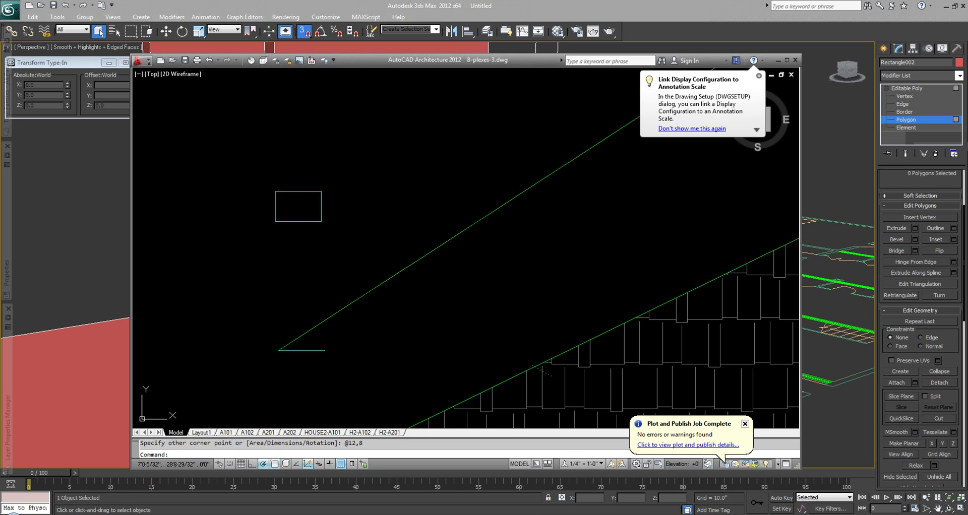
# Draw a diagonal line across the 12 by 8 rectangle for comparison with the roof slope.
pyautogui.click(332, 237)
pyautogui.click(299, 214)
pyautogui.press('Escape')
pyautogui.press('Return')
pyautogui.click(321, 192)
pyautogui.click(276, 221)
pyautogui.press('Escape')
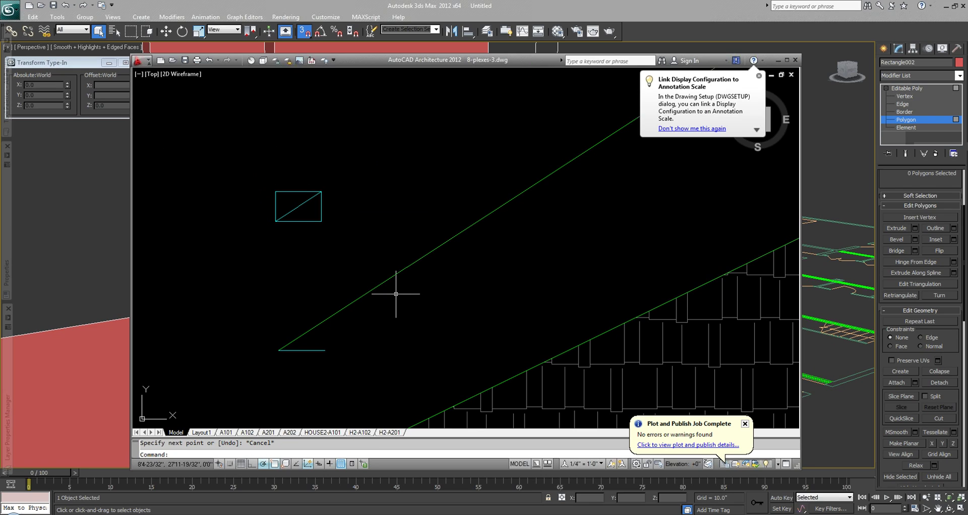
# Switch to 3ds Max and, with snapping off, draw a small spline rectangle beside the tall bays in the Front view.
pyautogui.moveTo(91, 255); pyautogui.dragTo(373, 259, button='middle')
pyautogui.scroll(-3, 373, 260)
pyautogui.scroll(2, 374, 259)
pyautogui.hotkey('alt', 'w')
pyautogui.rightClick(621, 151)
pyautogui.hotkey('alt', 'w')
pyautogui.moveTo(536, 237); pyautogui.dragTo(618, 158, button='middle')
pyautogui.click(913, 104)
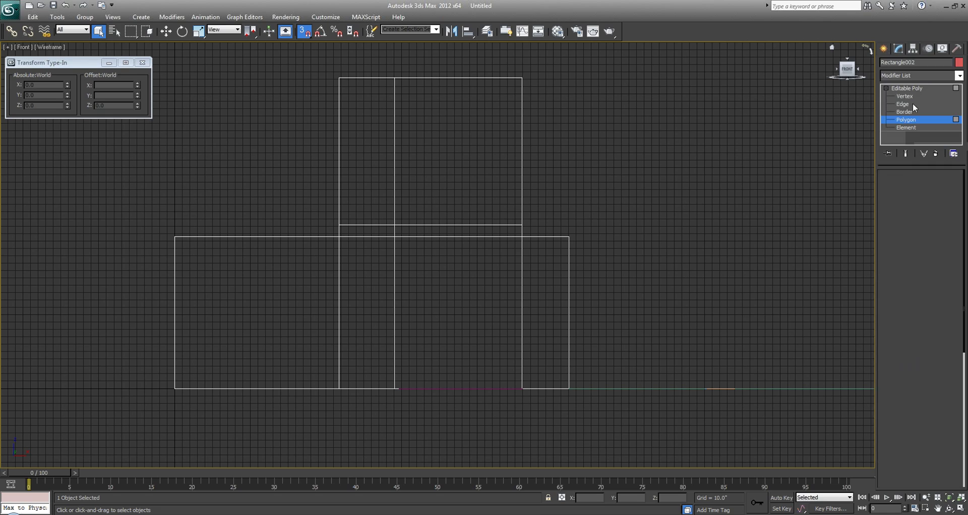
pyautogui.click(884, 48)
pyautogui.click(941, 120)
pyautogui.moveTo(301, 179); pyautogui.dragTo(347, 194)
pyautogui.hotkey('ctrl', 'z')
pyautogui.press('s')
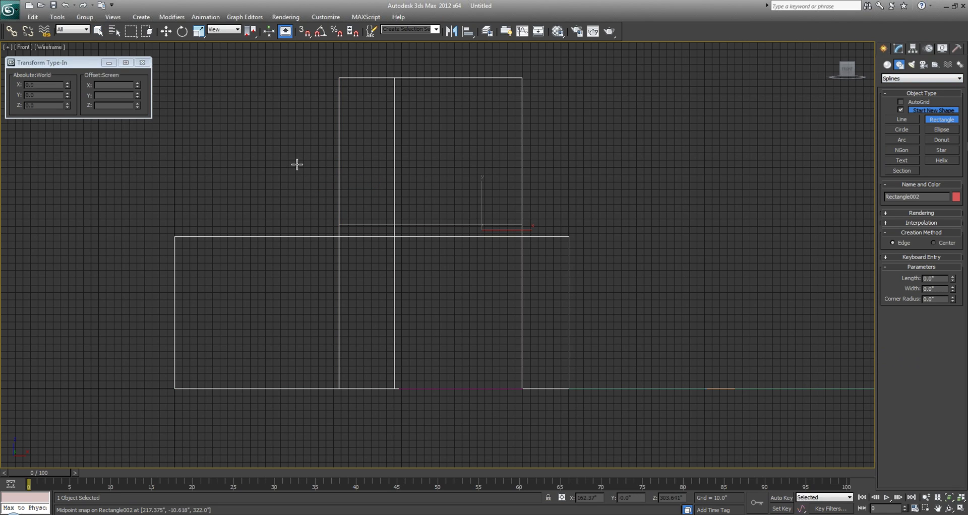
pyautogui.moveTo(278, 161); pyautogui.dragTo(309, 182)
# Set the new rectangle's length to 8" and its width to 12".
pyautogui.click(947, 278)
pyautogui.press('Tab')
pyautogui.write('1')
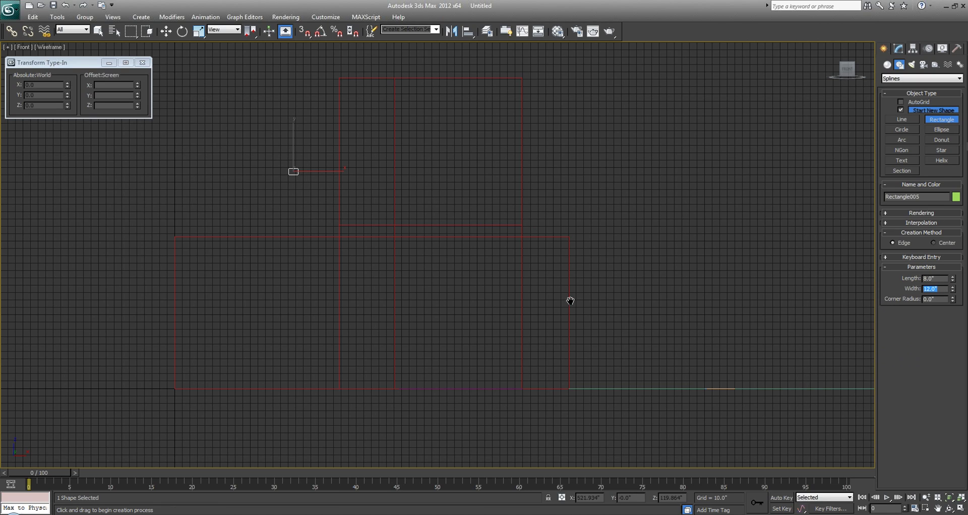
# Snap the 12 by 8 rectangle into the left corner of the tall bays, resting on the upper horizontal cut.
pyautogui.moveTo(570, 301); pyautogui.dragTo(646, 351, button='middle')
pyautogui.scroll(2, 647, 351)
pyautogui.press('w')
pyautogui.press('s')
pyautogui.moveTo(336, 212); pyautogui.dragTo(408, 283)
pyautogui.moveTo(517, 242); pyautogui.dragTo(480, 253, button='middle')
# Select the wall's polygons above the upper horizontal cut on the taller bays.
pyautogui.press('q')
pyautogui.click(626, 241)
pyautogui.click(898, 49)
pyautogui.click(932, 186)
pyautogui.moveTo(701, 198); pyautogui.dragTo(324, 63)
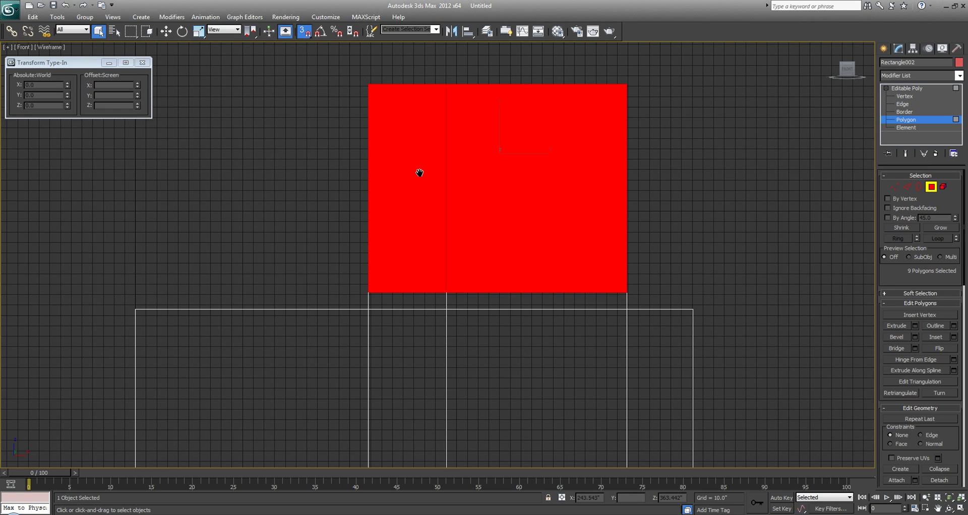
pyautogui.scroll(3, 376, 277)
pyautogui.scroll(-2, 939, 463)
# QuickSlice the selected polygons from the bay corner along the diagonal of the 12 by 8 rectangle.
pyautogui.click(902, 455)
pyautogui.click(351, 326)
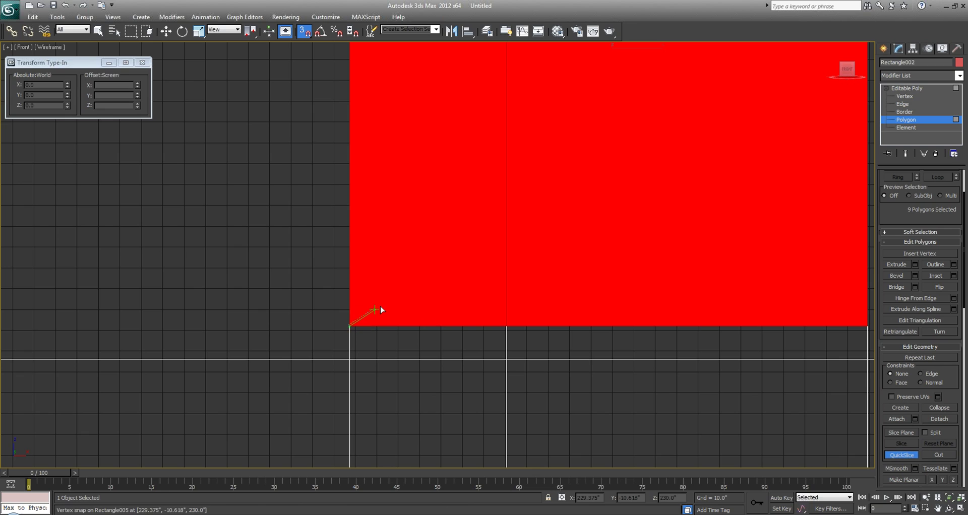
pyautogui.click(438, 270)
pyautogui.scroll(-2, 568, 298)
pyautogui.rightClick(692, 240)
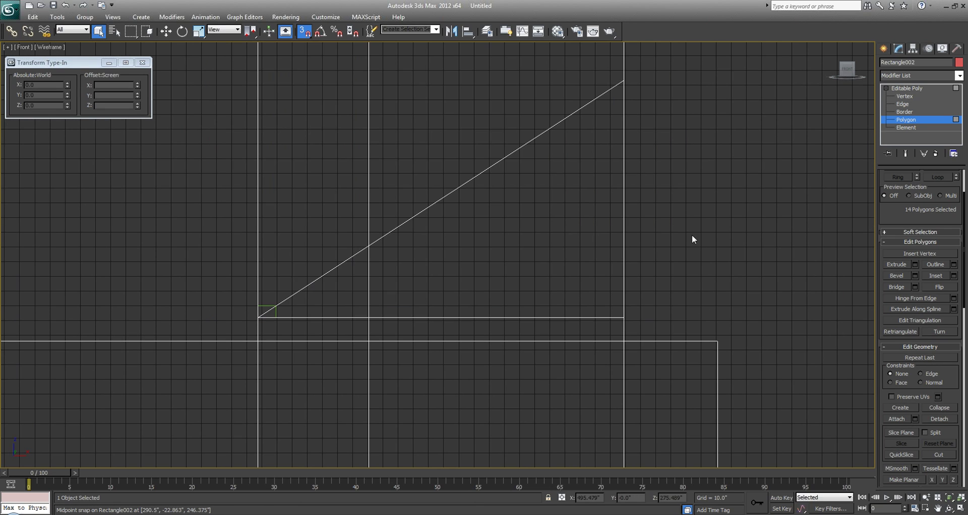
# Snap the 12 by 8 rectangle to the taller bays' right corner on the upper cut, and return to editing the wall's polygons.
pyautogui.click(273, 312)
pyautogui.press('w')
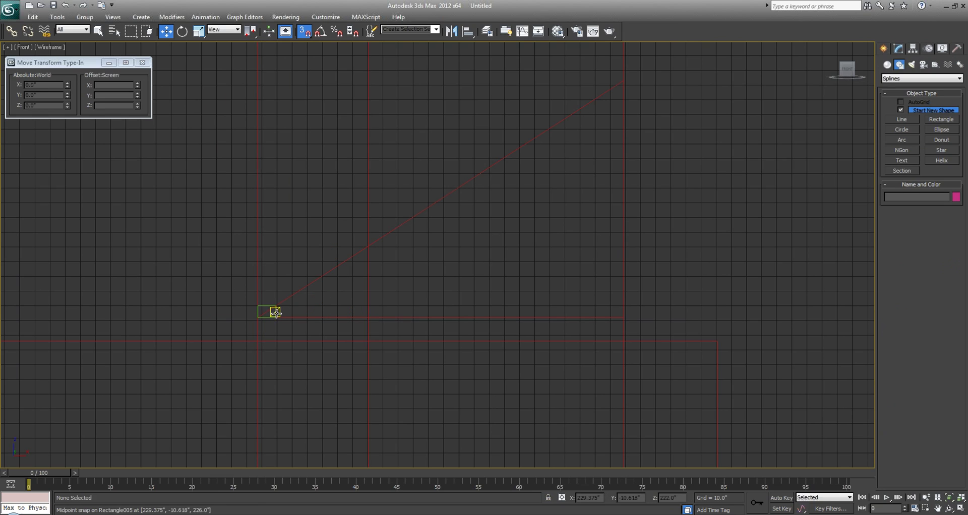
pyautogui.press('q')
pyautogui.click(276, 312)
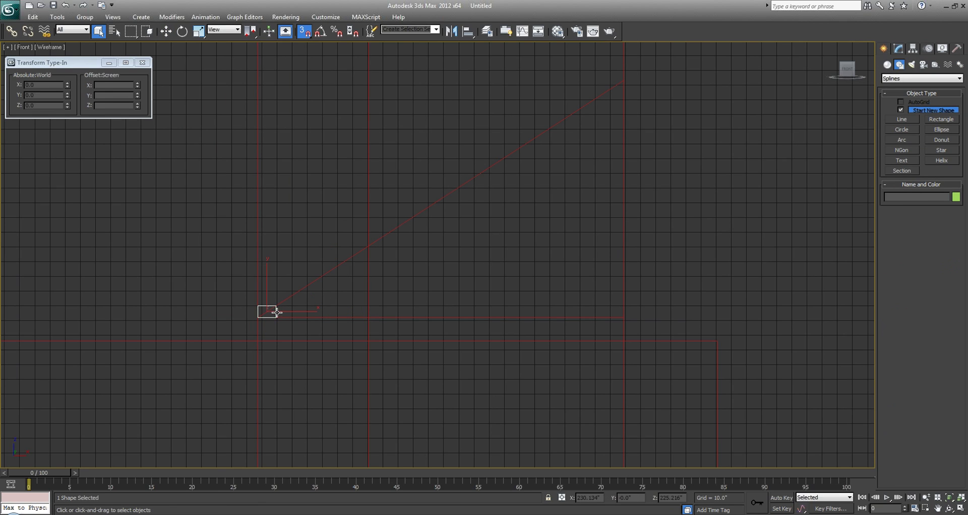
pyautogui.press('w')
pyautogui.moveTo(277, 318); pyautogui.dragTo(631, 294)
pyautogui.hotkey('ctrl', 'z')
pyautogui.click(275, 317)
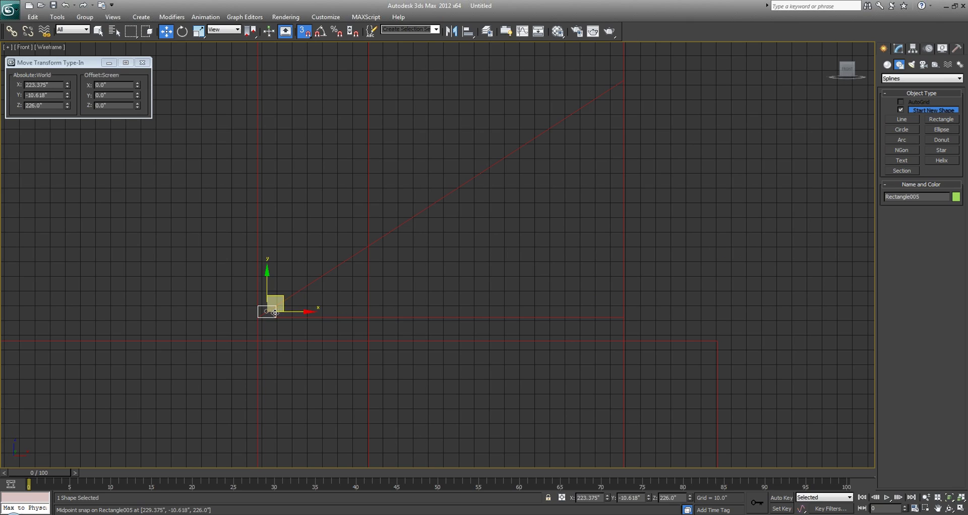
pyautogui.moveTo(277, 318); pyautogui.dragTo(625, 318)
pyautogui.press('q')
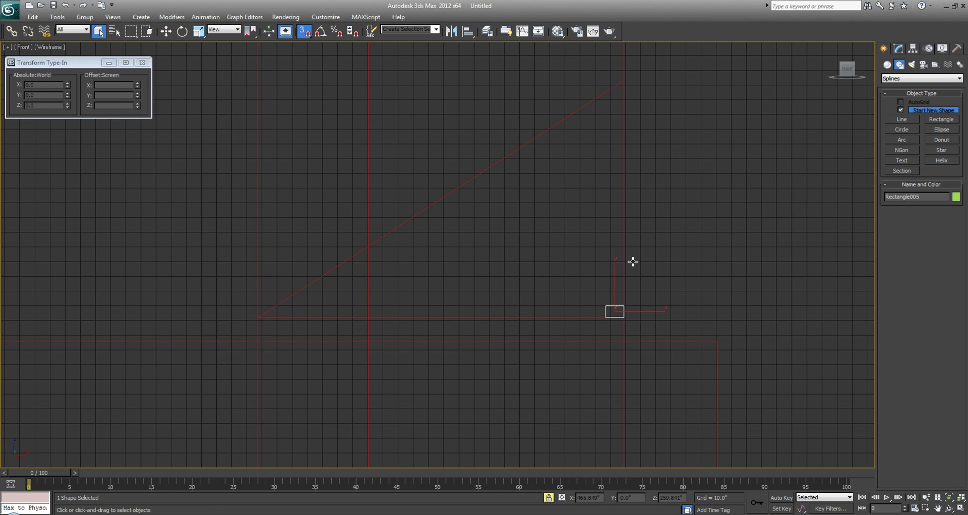
pyautogui.click(625, 268)
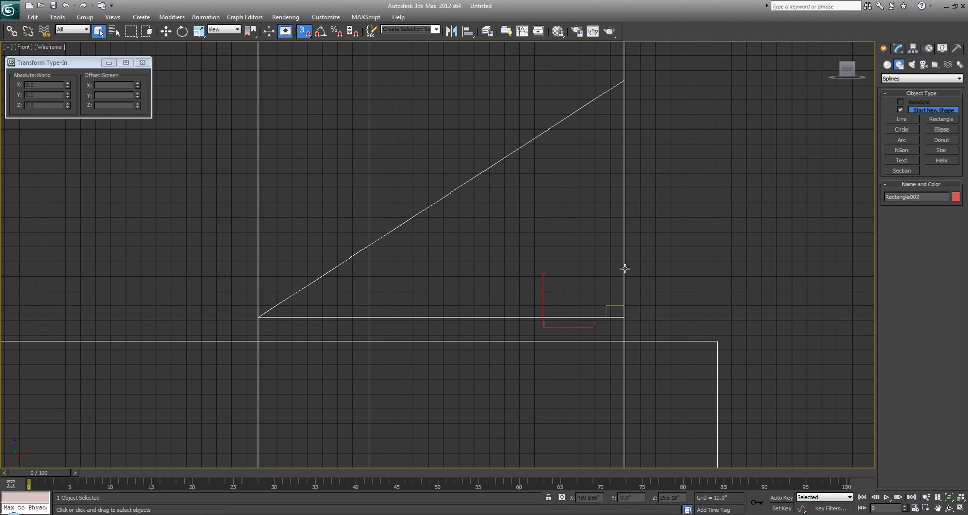
pyautogui.press('4')
pyautogui.hotkey('ctrl', 'a')
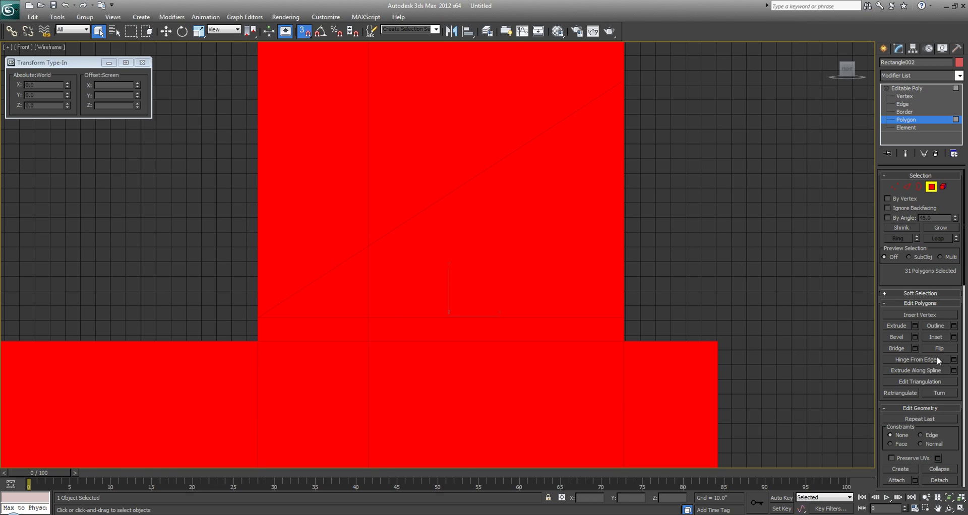
pyautogui.moveTo(958, 440); pyautogui.dragTo(959, 368)
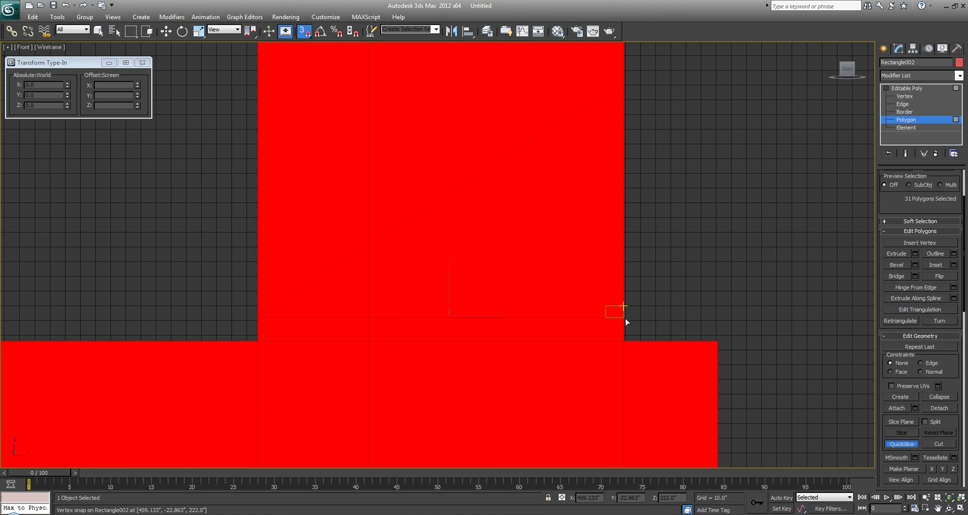
pyautogui.click(676, 312)
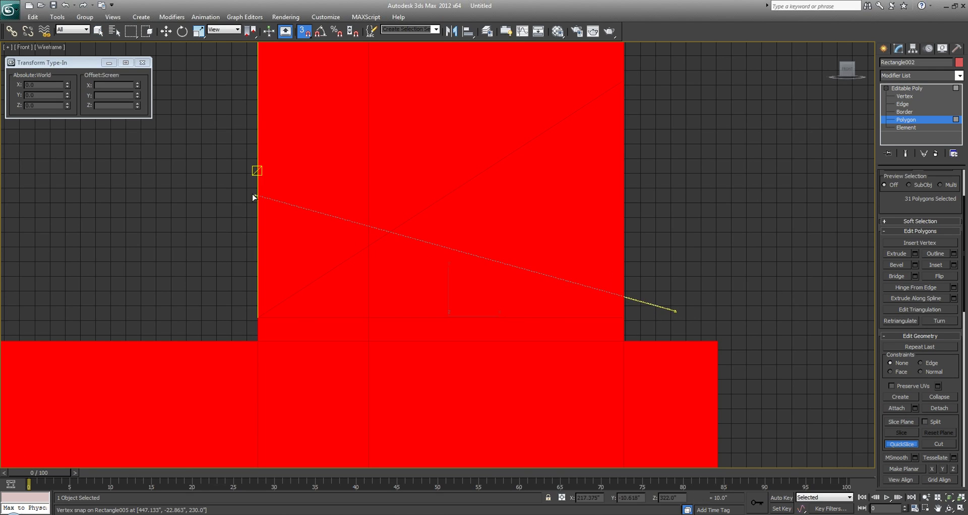
pyautogui.rightClick(646, 292)
pyautogui.rightClick(646, 298)
# Select the polygons above the upper cut and QuickSlice them from the right corner along the rectangle's opposite diagonal.
pyautogui.moveTo(644, 314); pyautogui.dragTo(221, 208)
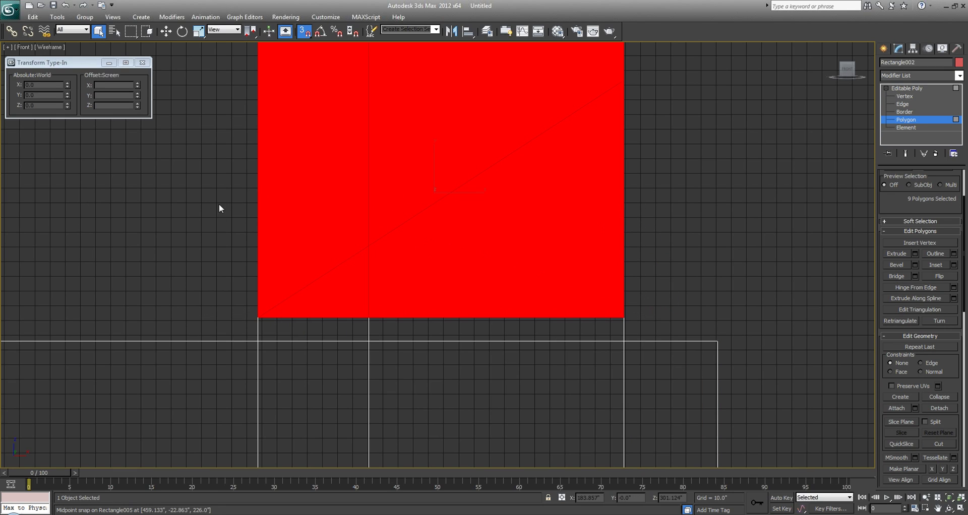
pyautogui.click(902, 444)
pyautogui.click(624, 318)
pyautogui.rightClick(573, 270)
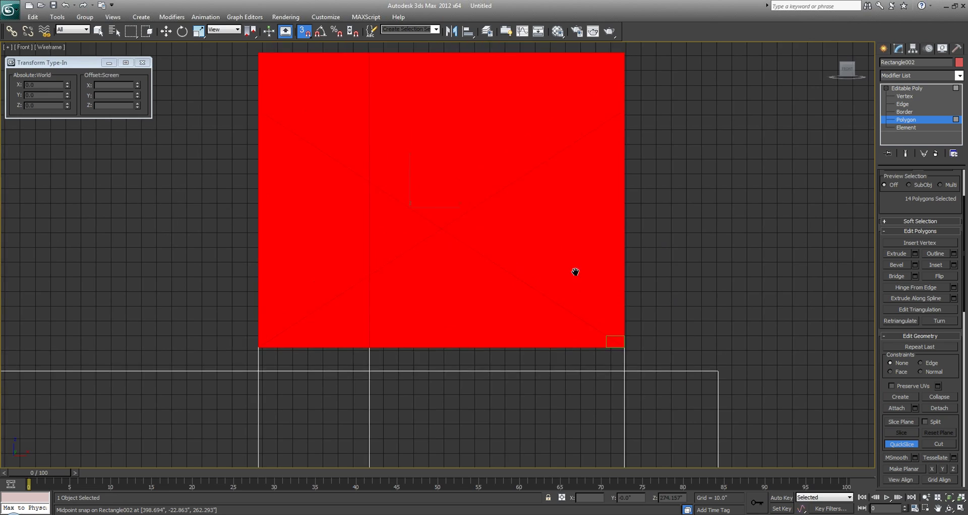
pyautogui.scroll(-3, 573, 272)
pyautogui.rightClick(649, 217)
# Delete the polygons above the two sloping cuts to form the gable, and check the wall in the Perspective view.
pyautogui.moveTo(649, 217); pyautogui.dragTo(406, 227)
pyautogui.press('Delete')
pyautogui.click(884, 48)
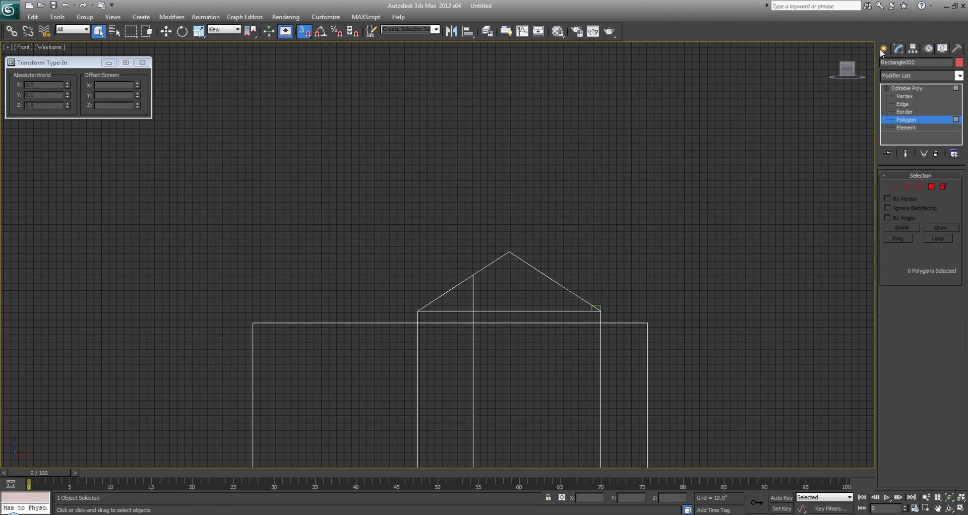
pyautogui.click(604, 180)
pyautogui.hotkey('alt', 'w')
pyautogui.hotkey('alt', 'w')
pyautogui.keyDown('alt'); pyautogui.moveTo(642, 364); pyautogui.dragTo(489, 286, button='middle'); pyautogui.keyUp('alt')
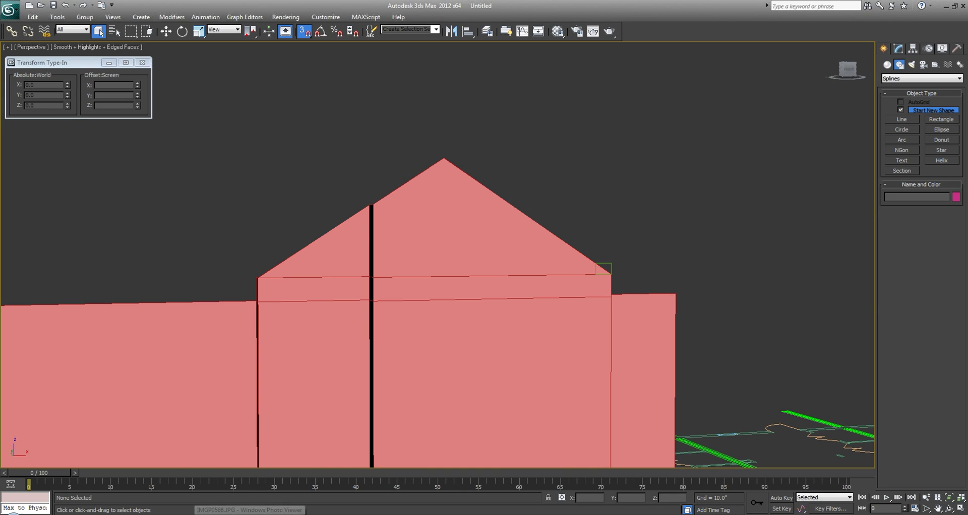
# Check the gable in the elevation sketch and snap the 12 by 8 rectangle to the front bay's left corner on the upper cut.
pyautogui.click(269, 514)
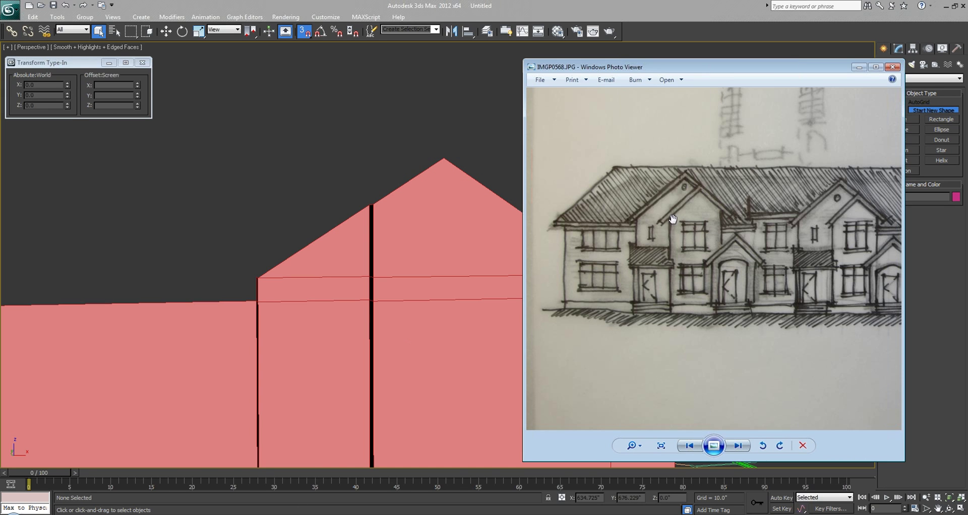
pyautogui.scroll(1, 673, 219)
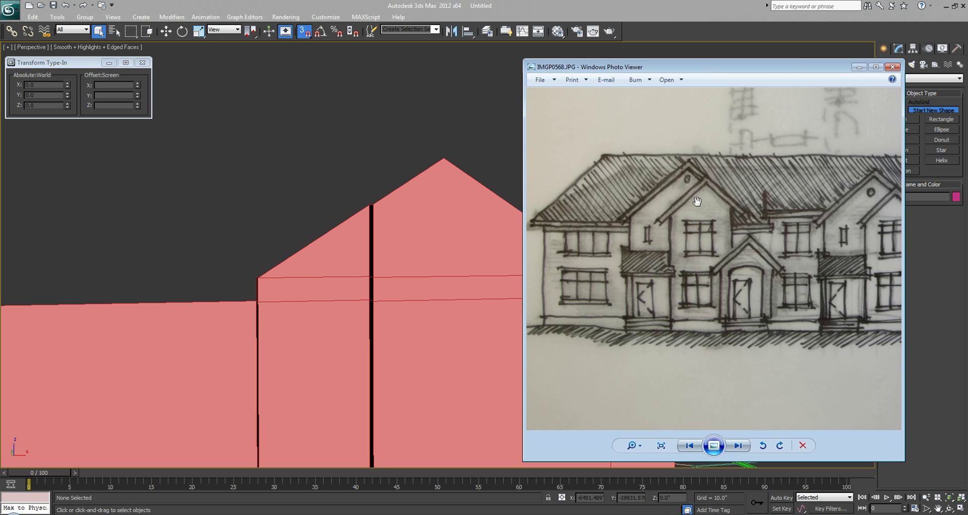
pyautogui.click(375, 270)
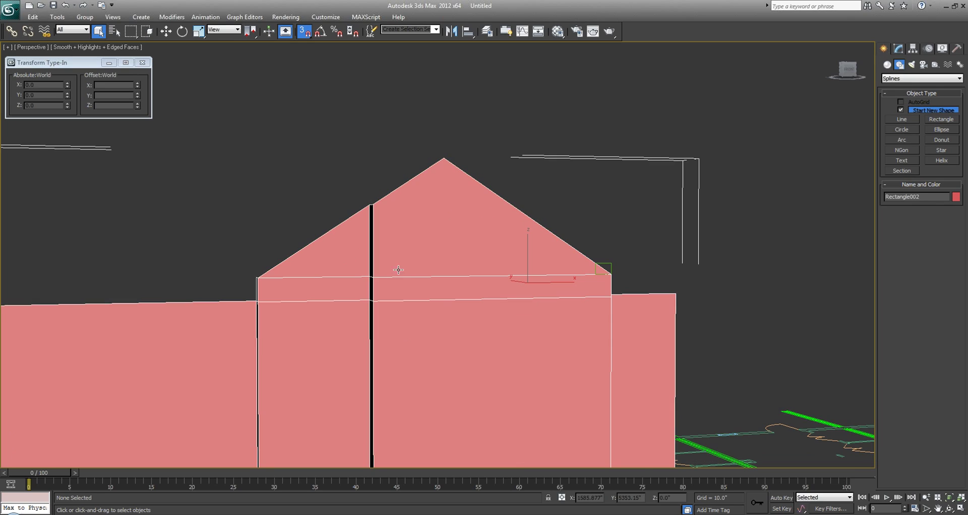
pyautogui.moveTo(462, 270); pyautogui.dragTo(411, 267, button='middle')
pyautogui.scroll(2, 528, 263)
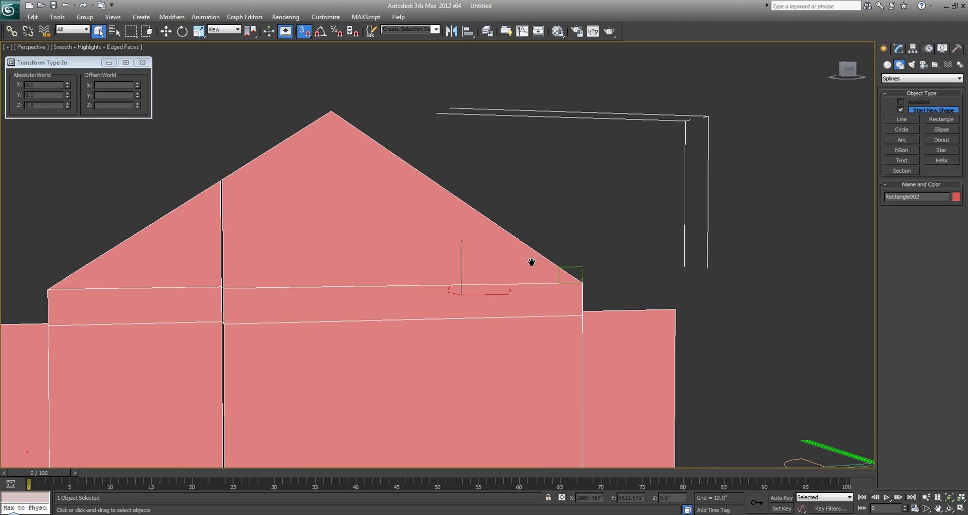
pyautogui.press('w')
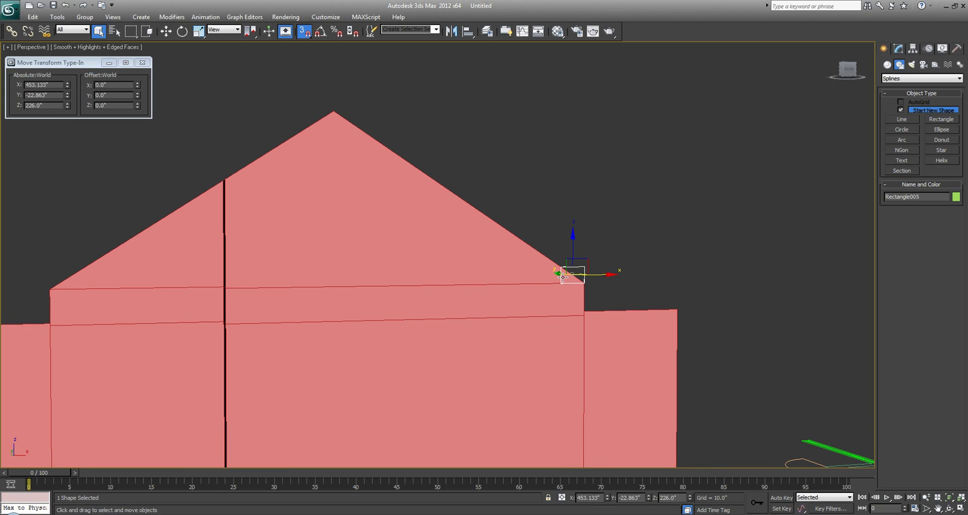
pyautogui.moveTo(573, 275); pyautogui.dragTo(226, 285)
pyautogui.press('q')
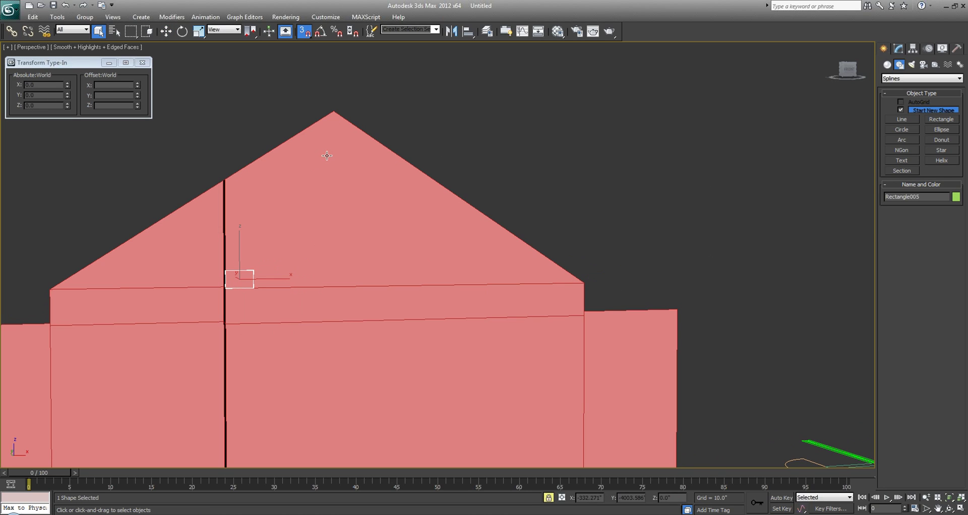
# QuickSlice the front bay's gable polygon from its lower left corner along the diagonal of the 12 by 8 rectangle.
pyautogui.click(341, 178)
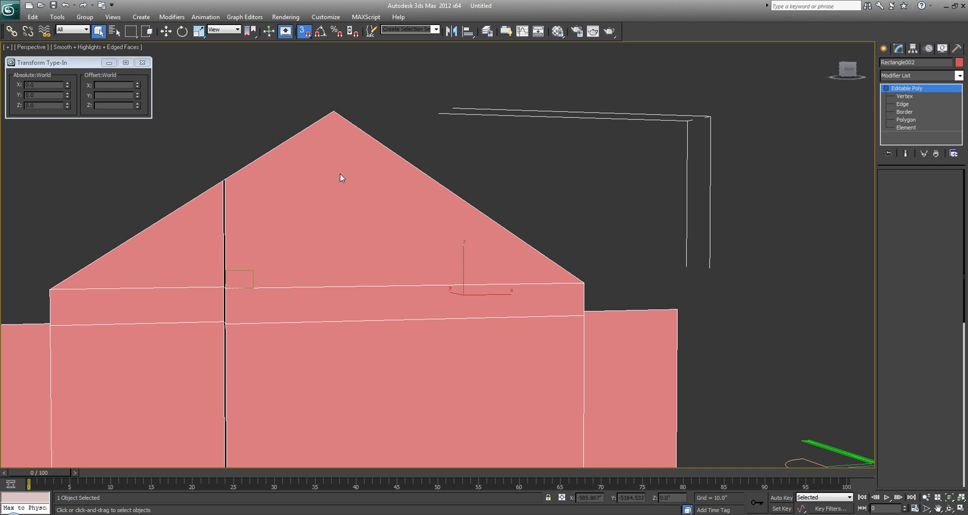
pyautogui.press('4')
pyautogui.moveTo(289, 180); pyautogui.dragTo(401, 182, button='middle')
pyautogui.hotkey('alt', 'w')
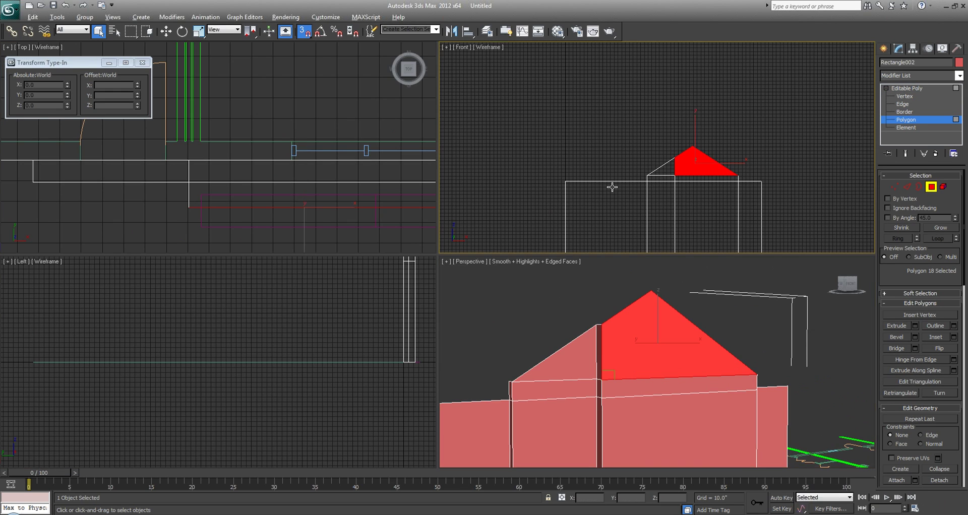
pyautogui.rightClick(611, 186)
pyautogui.hotkey('alt', 'w')
pyautogui.scroll(4, 514, 297)
pyautogui.moveTo(523, 302); pyautogui.dragTo(513, 244, button='middle')
pyautogui.scroll(-3, 955, 446)
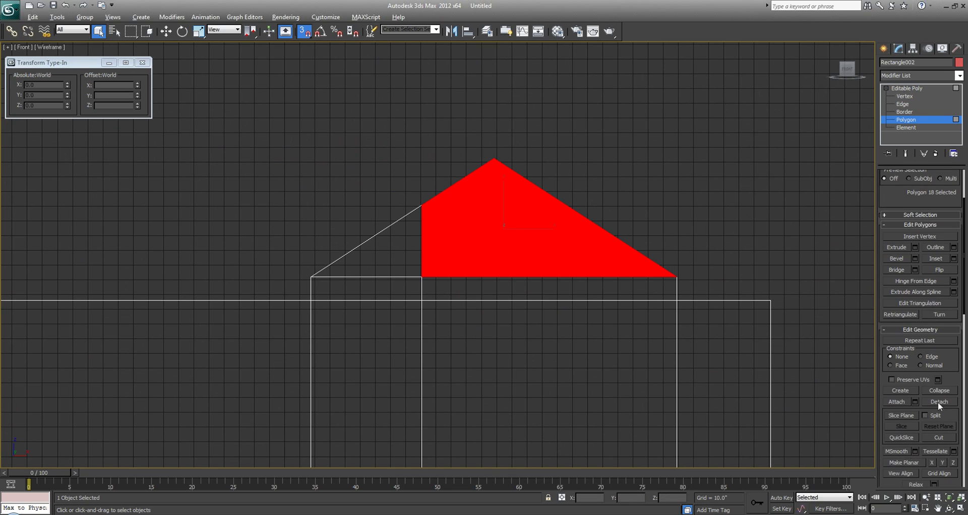
pyautogui.click(902, 438)
pyautogui.scroll(2, 442, 254)
pyautogui.click(414, 287)
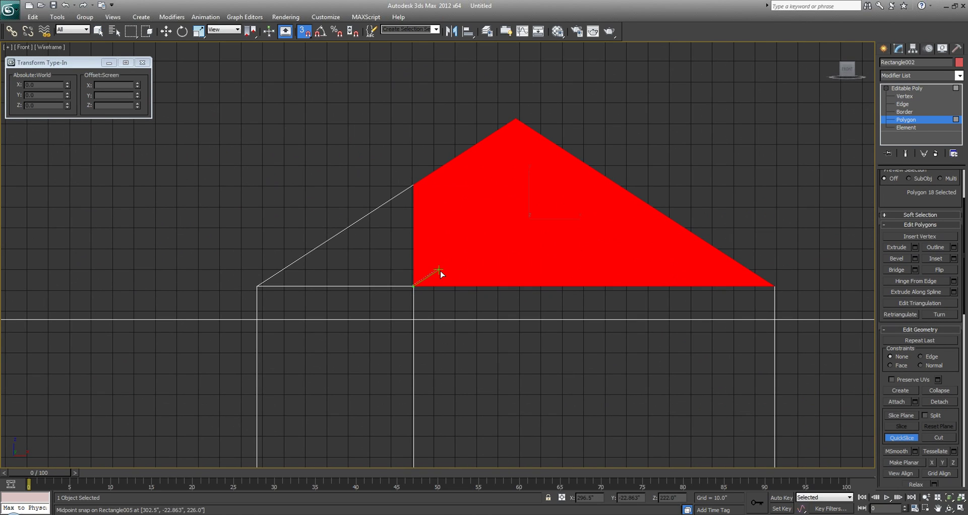
pyautogui.click(441, 272)
pyautogui.rightClick(442, 272)
# Compare the new cut with the elevation sketch and delete the front bay's polygon above the diagonal.
pyautogui.click(501, 177)
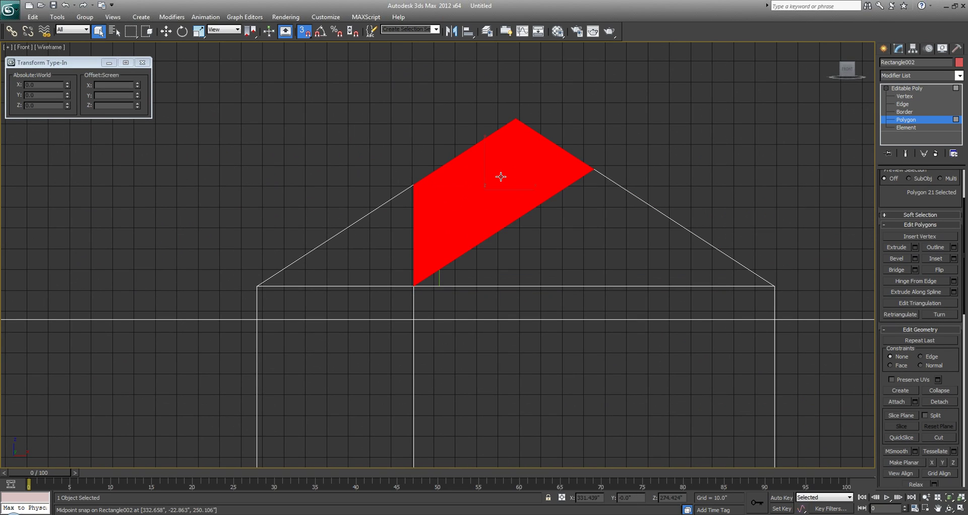
pyautogui.click(405, 137)
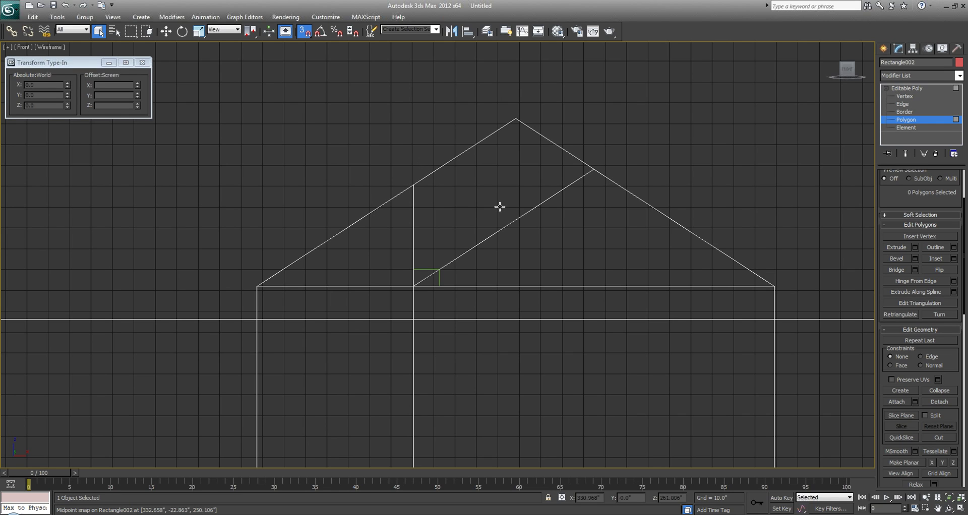
pyautogui.click(460, 194)
pyautogui.rightClick(499, 370)
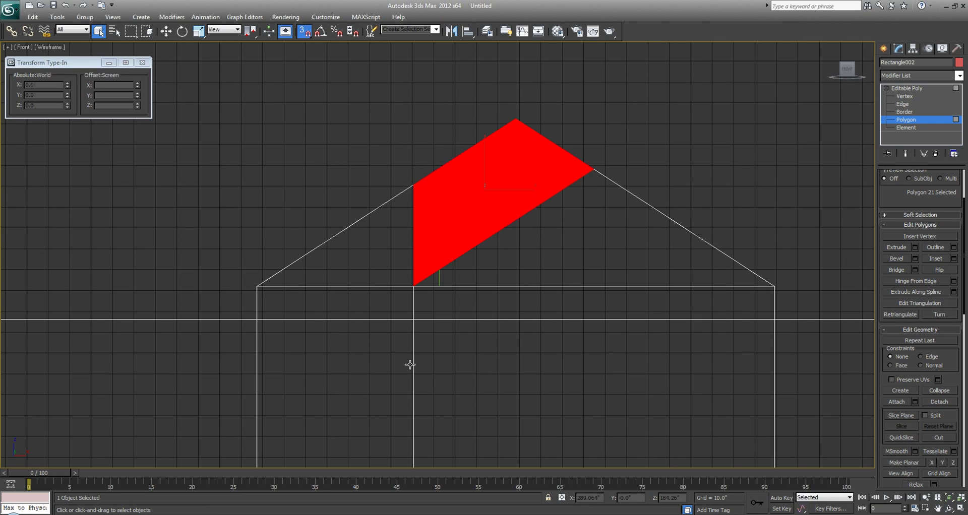
pyautogui.hotkey('alt', 'w')
pyautogui.hotkey('alt', 'w')
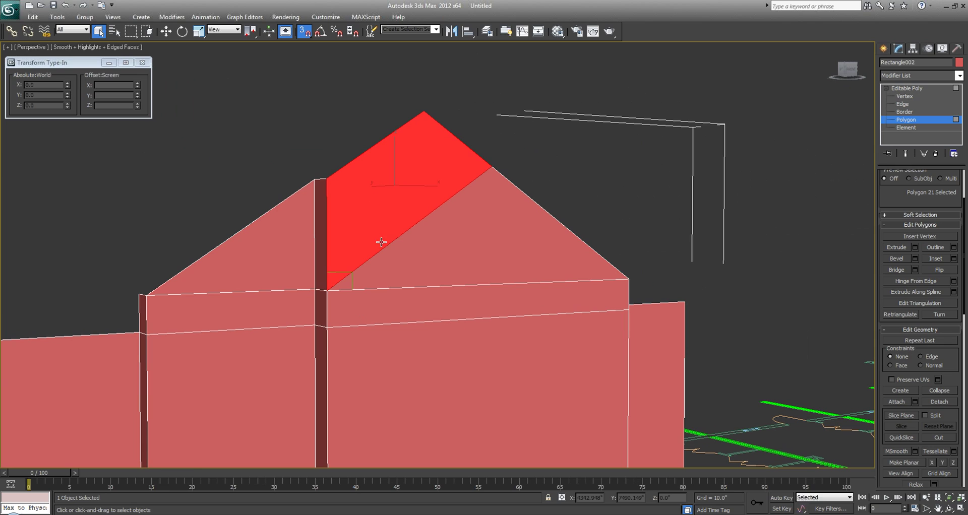
pyautogui.click(266, 153)
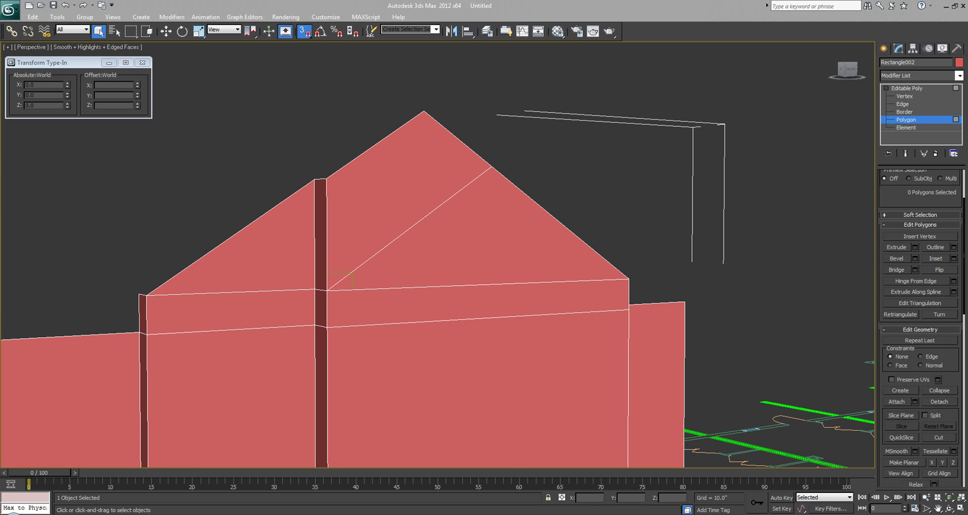
pyautogui.click(289, 514)
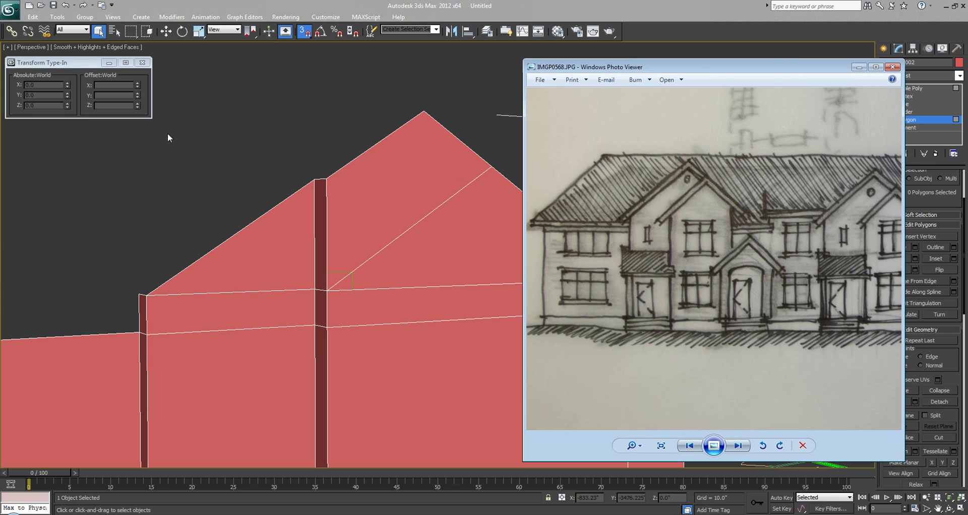
pyautogui.click(196, 150)
pyautogui.keyDown('alt'); pyautogui.moveTo(329, 210); pyautogui.dragTo(300, 237, button='middle'); pyautogui.keyUp('alt')
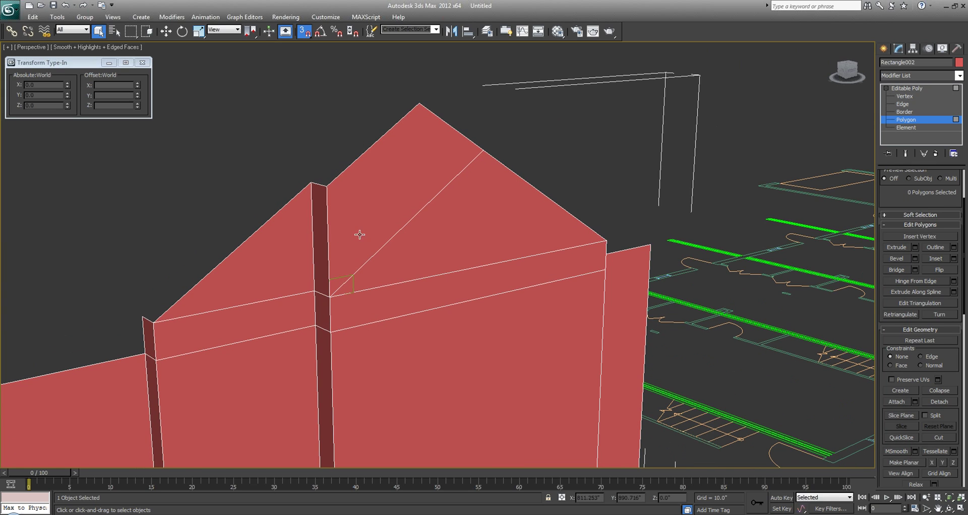
pyautogui.click(355, 204)
pyautogui.press('Delete')
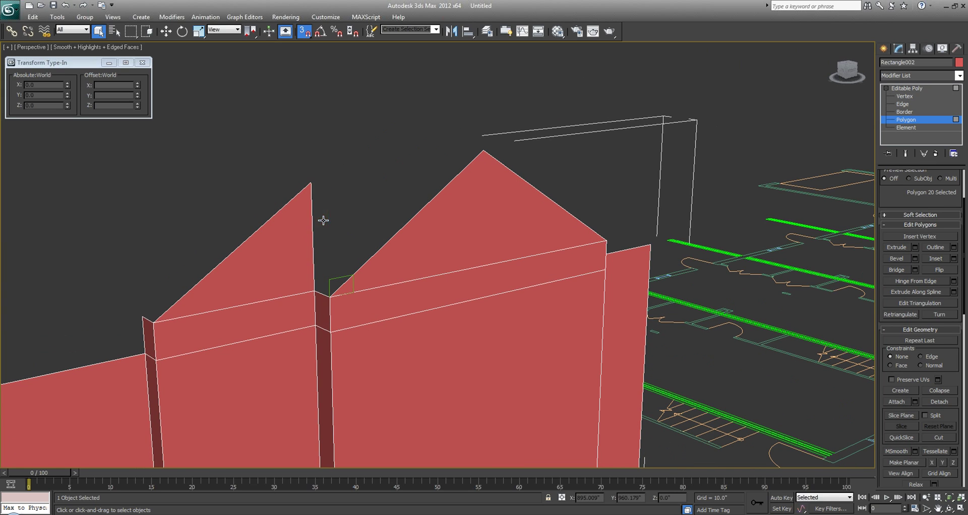
pyautogui.moveTo(362, 221); pyautogui.dragTo(360, 234, button='middle')
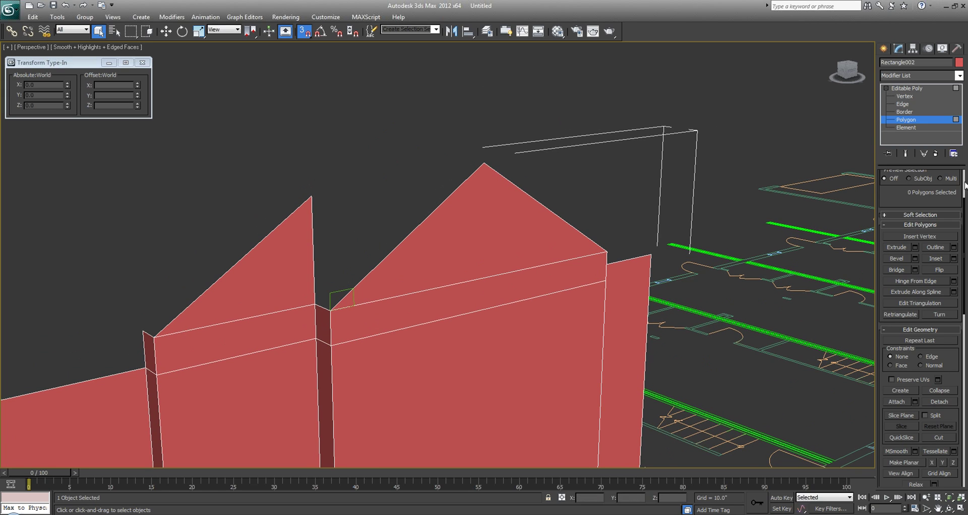
# Extend the back bay's vertical gable edge about 196" along X behind the front gable, and extend the new polygon's upper edge upward past the peak.
pyautogui.press('2')
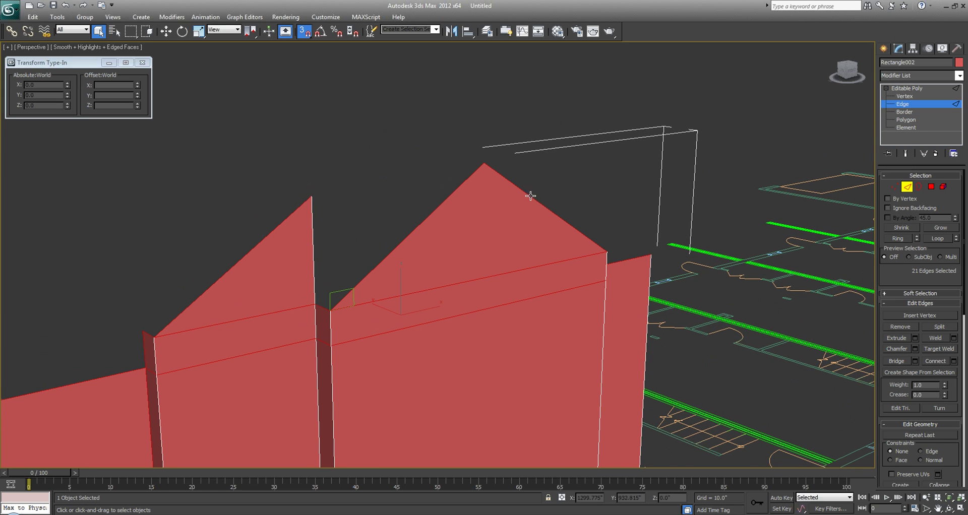
pyautogui.click(313, 237)
pyautogui.moveTo(360, 228); pyautogui.dragTo(323, 261, button='middle')
pyautogui.press('w')
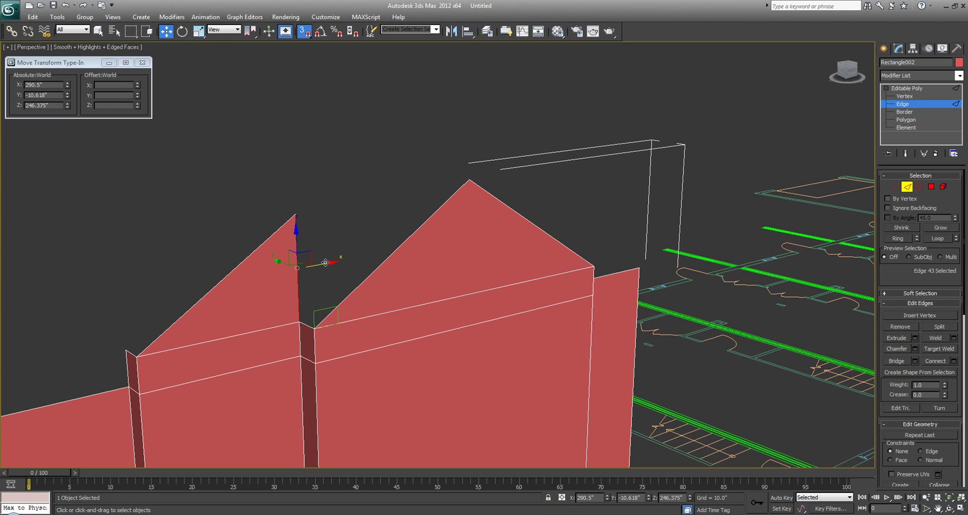
pyautogui.press('s')
pyautogui.keyDown('shift'); pyautogui.moveTo(323, 264); pyautogui.dragTo(638, 235); pyautogui.keyUp('shift')
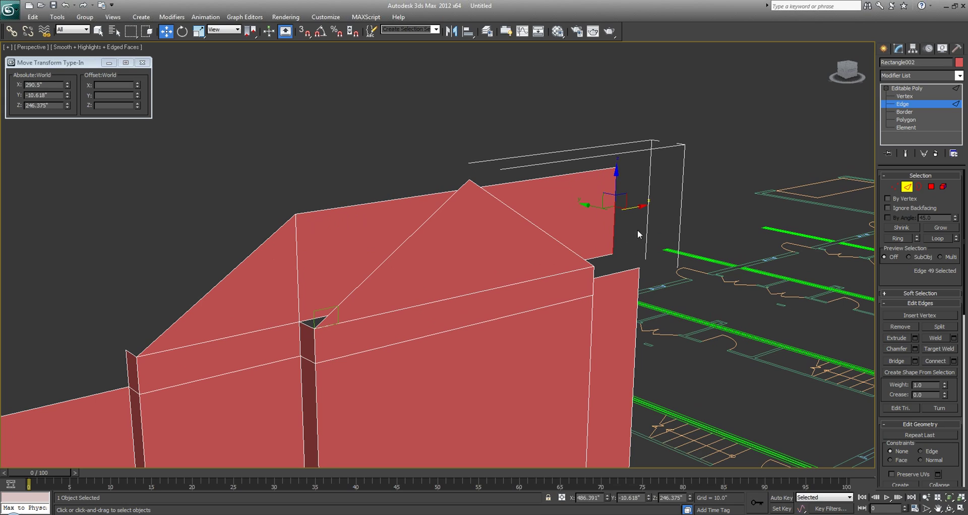
pyautogui.click(340, 206)
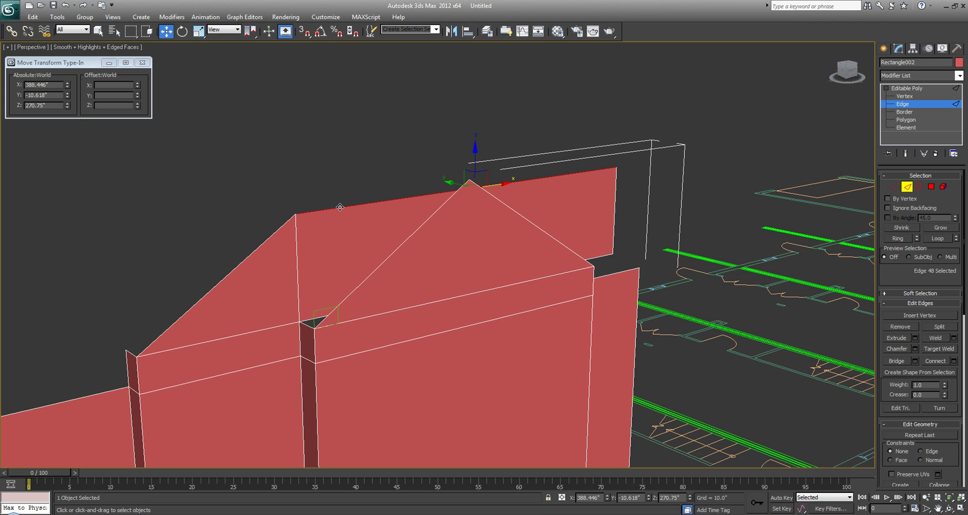
pyautogui.keyDown('shift'); pyautogui.moveTo(475, 152); pyautogui.dragTo(471, 45); pyautogui.keyUp('shift')
pyautogui.moveTo(472, 231)
pyautogui.mouseDown(button='middle')
pyautogui.moveTo(428, 264)
pyautogui.moveTo(459, 252)
pyautogui.mouseUp(button='middle')
# Select both extended polygons and QuickSlice them in the Front view along the front gable's right slope, from its peak to its right corner.
pyautogui.press('4')
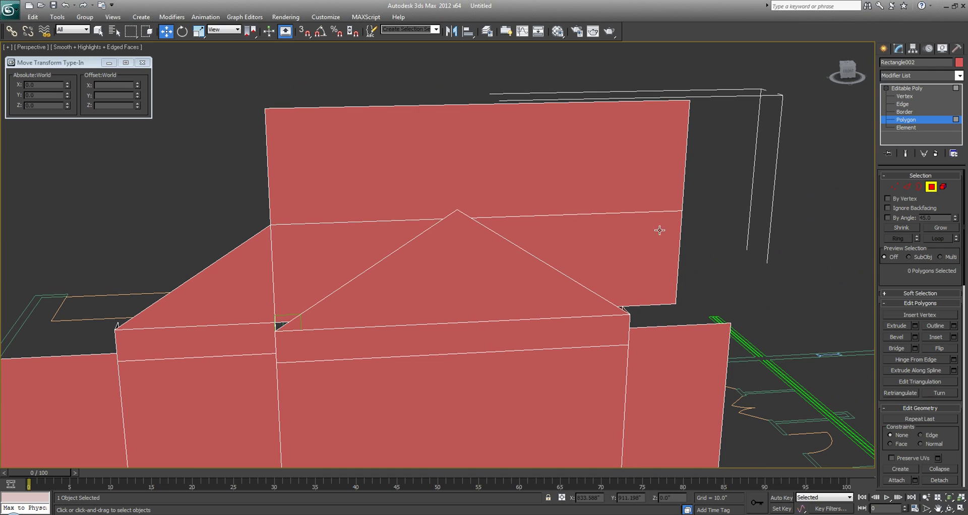
pyautogui.click(671, 231)
pyautogui.click(635, 183)
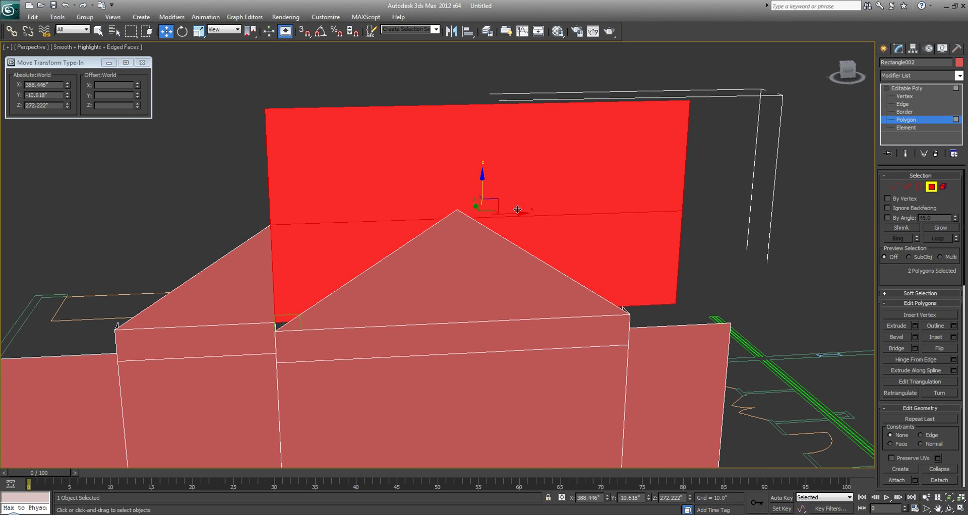
pyautogui.hotkey('alt', 'w')
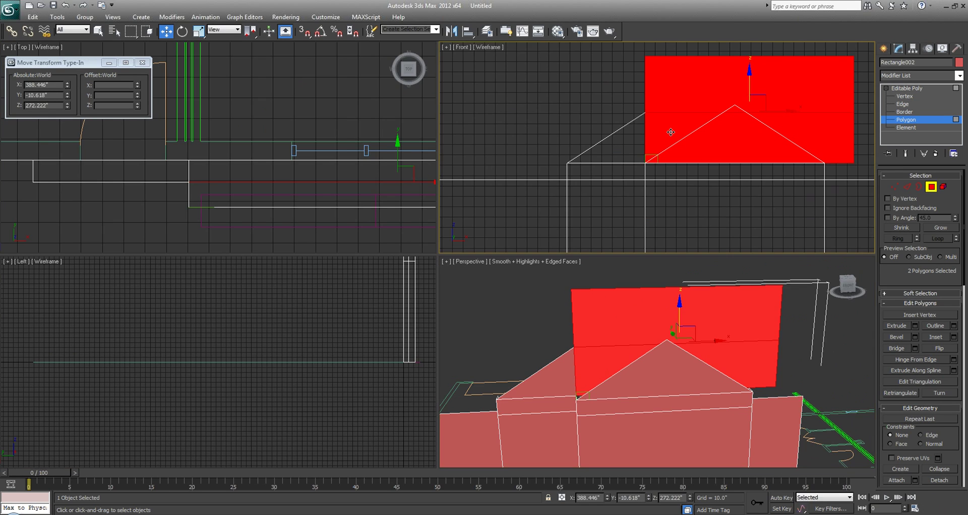
pyautogui.rightClick(672, 132)
pyautogui.hotkey('alt', 'w')
pyautogui.moveTo(672, 133); pyautogui.dragTo(603, 146, button='middle')
pyautogui.moveTo(959, 445); pyautogui.dragTo(958, 356)
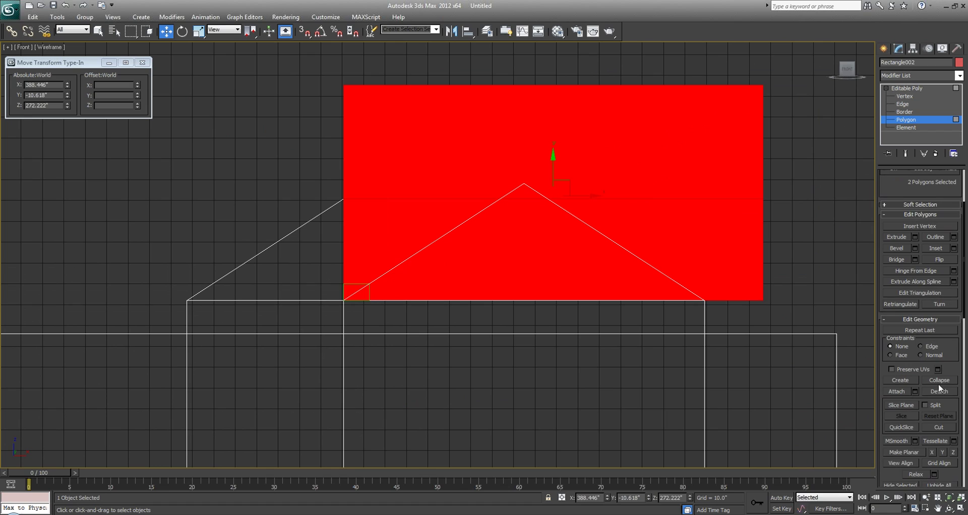
pyautogui.click(903, 428)
pyautogui.press('s')
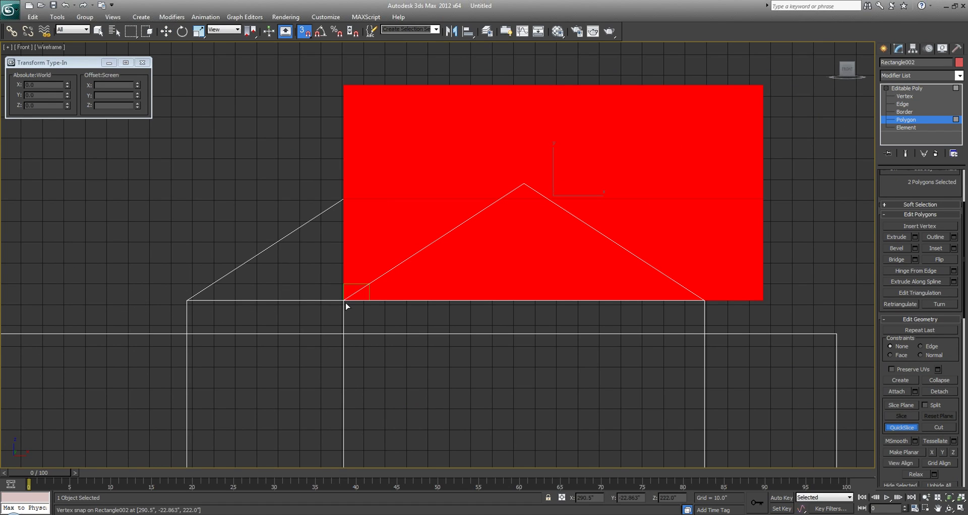
pyautogui.click(525, 185)
pyautogui.click(705, 301)
# QuickSlice the extended polygons along the line of the back bay's left roof slope.
pyautogui.click(186, 301)
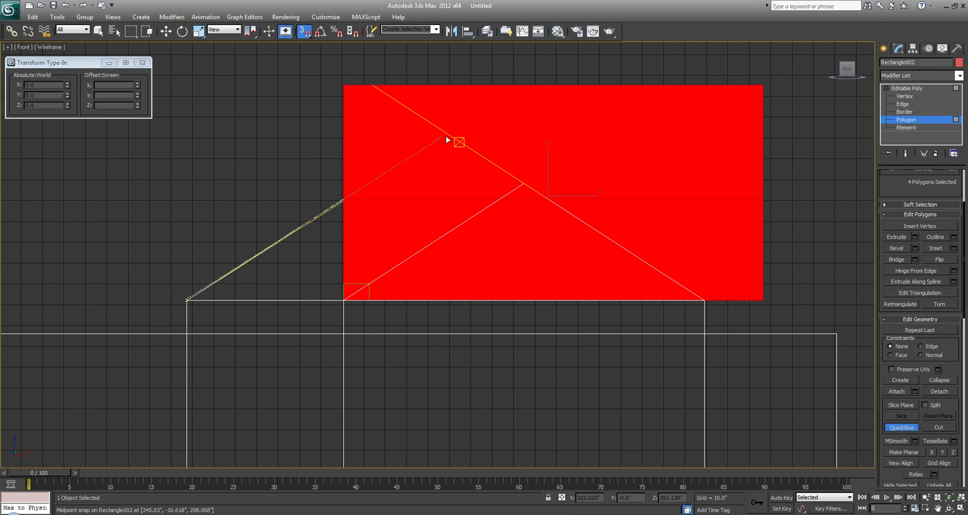
pyautogui.click(340, 200)
pyautogui.rightClick(301, 223)
# Delete the extended polygons outside the two roof slopes to complete the back gable, and inspect it in the Perspective view.
pyautogui.hotkey('alt', 'w')
pyautogui.rightClick(625, 307)
pyautogui.hotkey('alt', 'w')
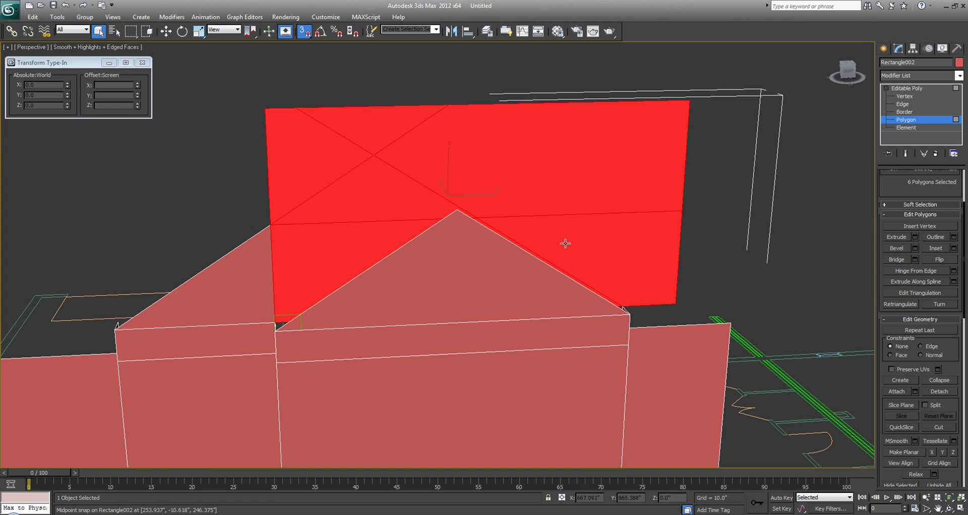
pyautogui.click(616, 243)
pyautogui.press('Delete')
pyautogui.click(535, 178)
pyautogui.press('Delete')
pyautogui.click(382, 129)
pyautogui.press('Delete')
pyautogui.click(315, 140)
pyautogui.press('Delete')
pyautogui.keyDown('alt'); pyautogui.moveTo(315, 140); pyautogui.dragTo(441, 230, button='middle'); pyautogui.keyUp('alt')
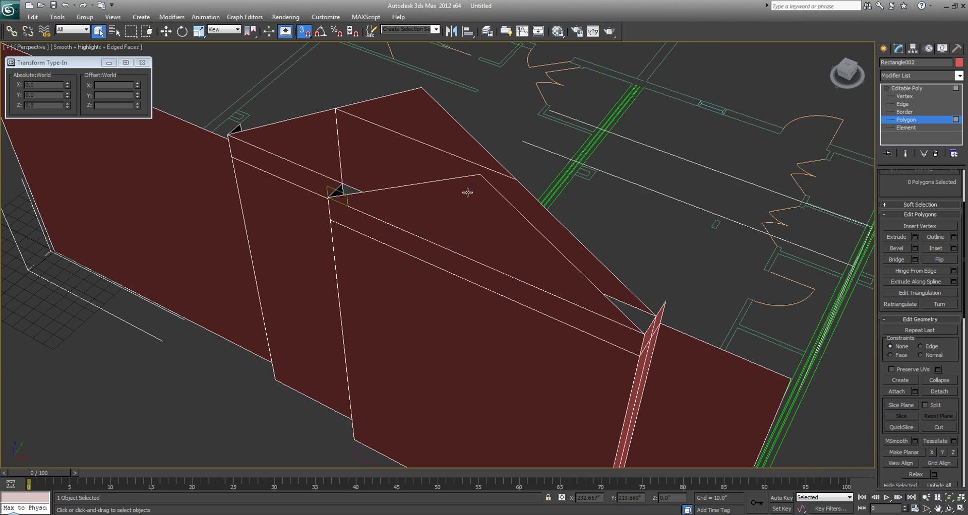
pyautogui.keyDown('alt'); pyautogui.moveTo(579, 261); pyautogui.dragTo(554, 228, button='middle'); pyautogui.keyUp('alt')
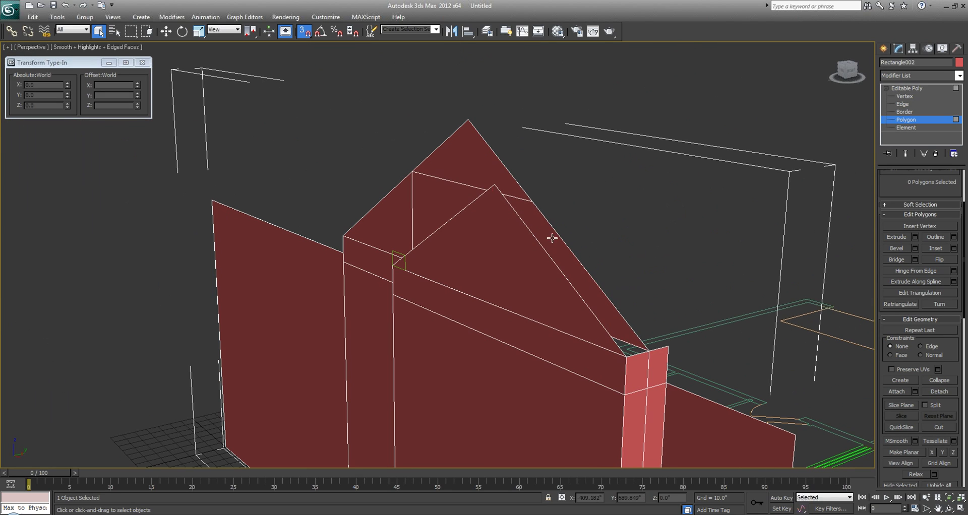
# Select the back gable's two extended polygons and QuickSlice them in the Front view along the front gable's left slope.
pyautogui.click(552, 238)
pyautogui.keyDown('alt'); pyautogui.moveTo(480, 246); pyautogui.dragTo(433, 193, button='middle'); pyautogui.keyUp('alt')
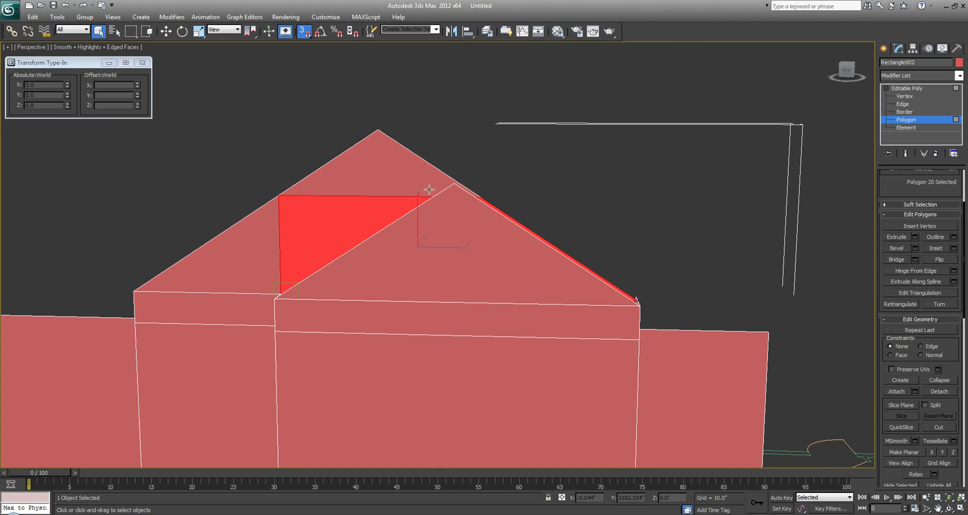
pyautogui.keyDown('ctrl'); pyautogui.click(423, 183); pyautogui.keyUp('ctrl')
pyautogui.hotkey('alt', 'w')
pyautogui.rightClick(635, 195)
pyautogui.hotkey('alt', 'w')
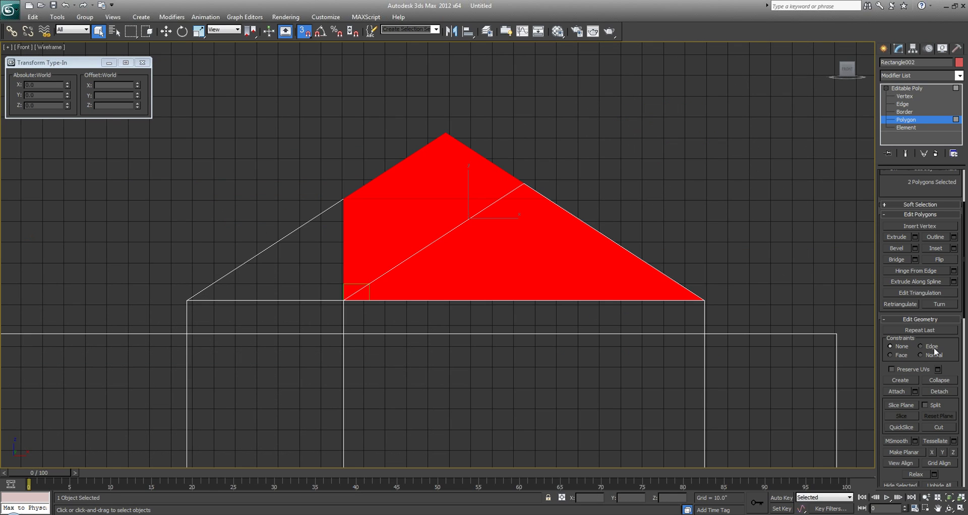
pyautogui.click(902, 428)
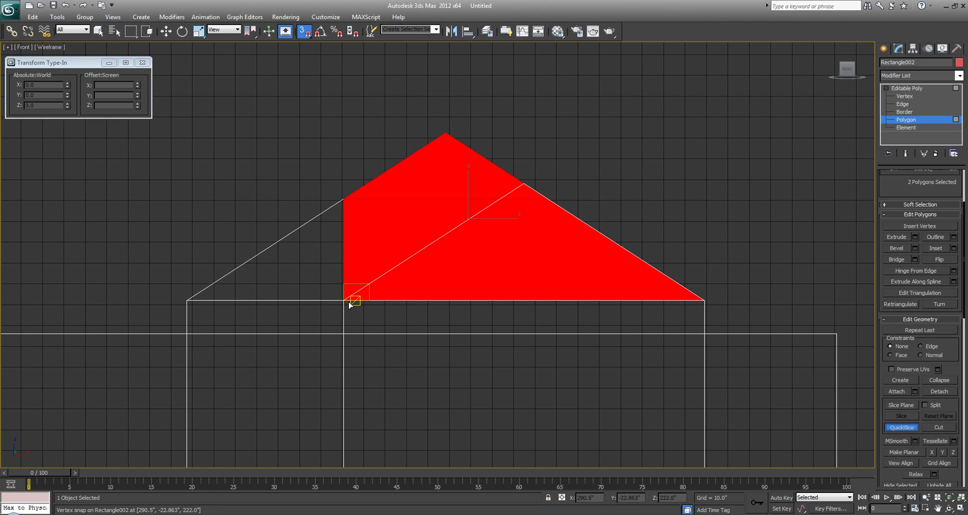
pyautogui.click(395, 277)
pyautogui.click(520, 189)
pyautogui.rightClick(536, 201)
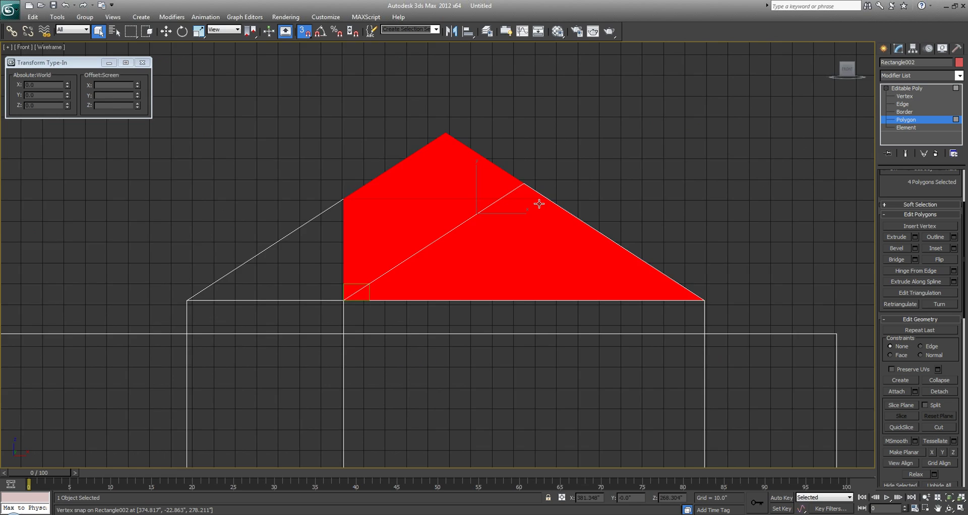
# Delete the back gable's polygons hidden behind the front gable below the new cut.
pyautogui.hotkey('alt', 'w')
pyautogui.hotkey('alt', 'w')
pyautogui.keyDown('alt'); pyautogui.moveTo(640, 308); pyautogui.dragTo(515, 262, button='middle'); pyautogui.keyUp('alt')
pyautogui.click(506, 261)
pyautogui.click(516, 189)
pyautogui.keyDown('alt'); pyautogui.moveTo(396, 280); pyautogui.dragTo(516, 260, button='middle'); pyautogui.keyUp('alt')
pyautogui.keyDown('alt'); pyautogui.moveTo(342, 271); pyautogui.dragTo(454, 262, button='middle'); pyautogui.keyUp('alt')
pyautogui.click(601, 122)
# Extend the facade's left end edge about 507" along Y to start the side wall.
pyautogui.keyDown('alt'); pyautogui.moveTo(600, 122); pyautogui.dragTo(506, 236, button='middle'); pyautogui.keyUp('alt')
pyautogui.keyDown('alt'); pyautogui.moveTo(383, 255); pyautogui.dragTo(439, 302, button='middle'); pyautogui.keyUp('alt')
pyautogui.scroll(-3, 430, 272)
pyautogui.click(439, 303)
pyautogui.click(385, 341)
pyautogui.press('w')
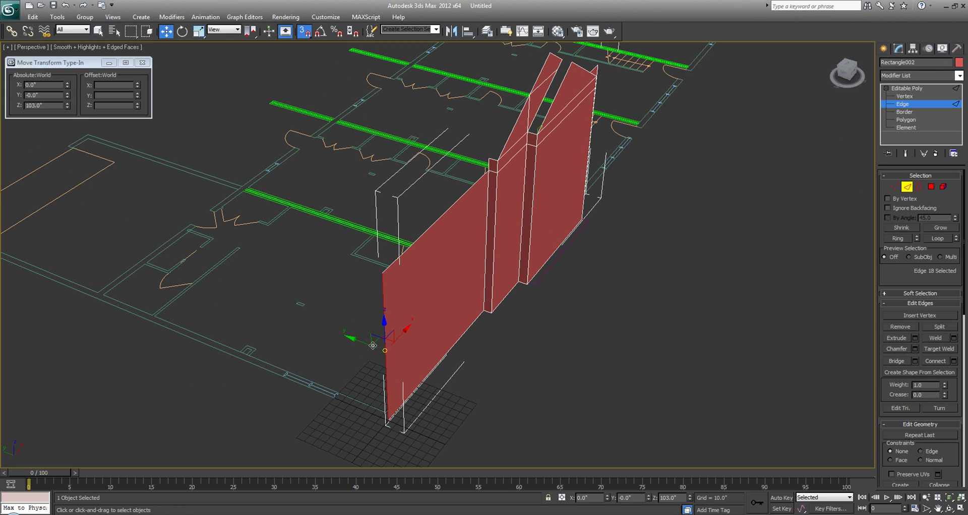
pyautogui.press('s')
pyautogui.keyDown('shift'); pyautogui.moveTo(360, 342); pyautogui.dragTo(44, 181); pyautogui.keyUp('shift')
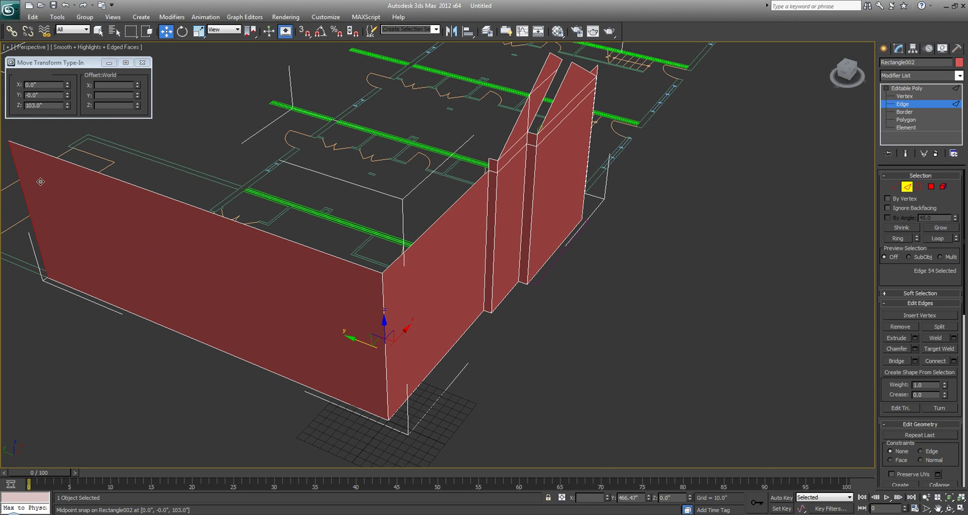
# Snap the side wall's far edge to the outer corner of the plan's exterior wall, at Y 731".
pyautogui.keyDown('alt'); pyautogui.moveTo(569, 352); pyautogui.dragTo(494, 291, button='middle'); pyautogui.keyUp('alt')
pyautogui.press('s')
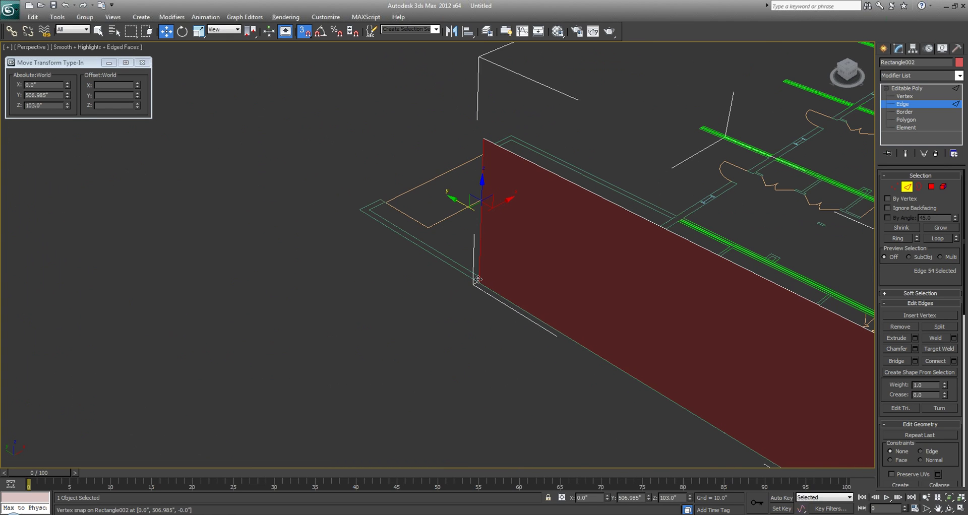
pyautogui.moveTo(477, 279); pyautogui.dragTo(372, 213)
pyautogui.moveTo(358, 209); pyautogui.dragTo(358, 209)
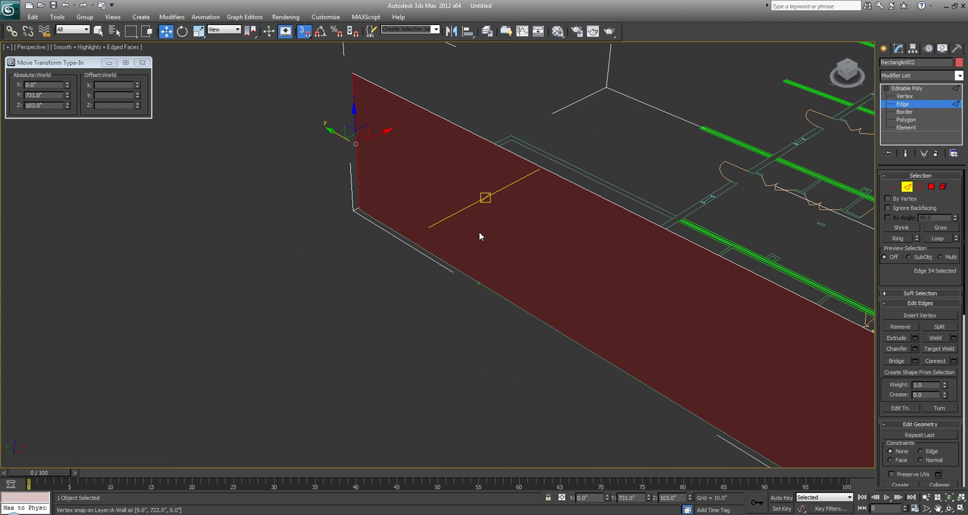
# Extrude the selected wall edge across the back of the first unit to the plan corner at X 294".
pyautogui.keyDown('alt'); pyautogui.moveTo(692, 277); pyautogui.dragTo(782, 297, button='middle'); pyautogui.keyUp('alt')
pyautogui.moveTo(782, 297); pyautogui.dragTo(510, 223, button='middle')
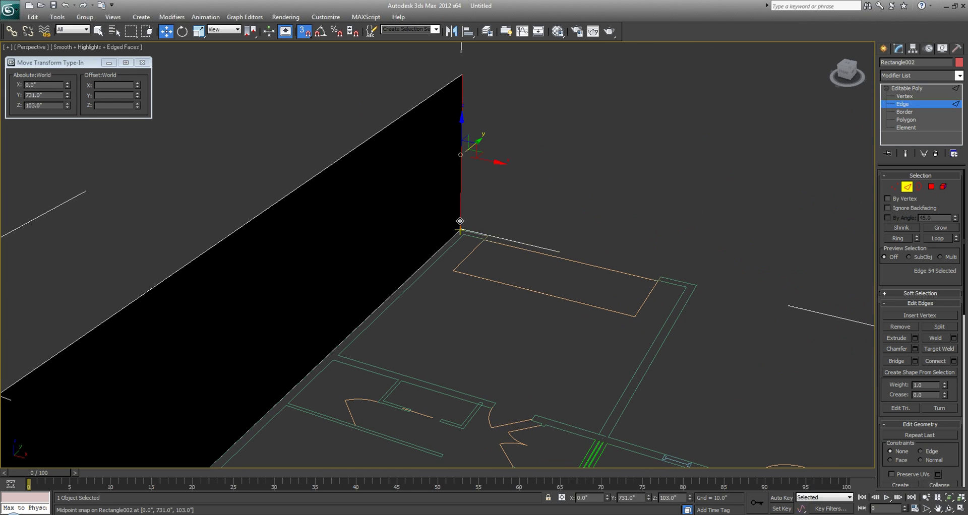
pyautogui.keyDown('shift'); pyautogui.moveTo(461, 221); pyautogui.dragTo(701, 299); pyautogui.keyUp('shift')
pyautogui.moveTo(701, 299); pyautogui.dragTo(555, 193, button='middle')
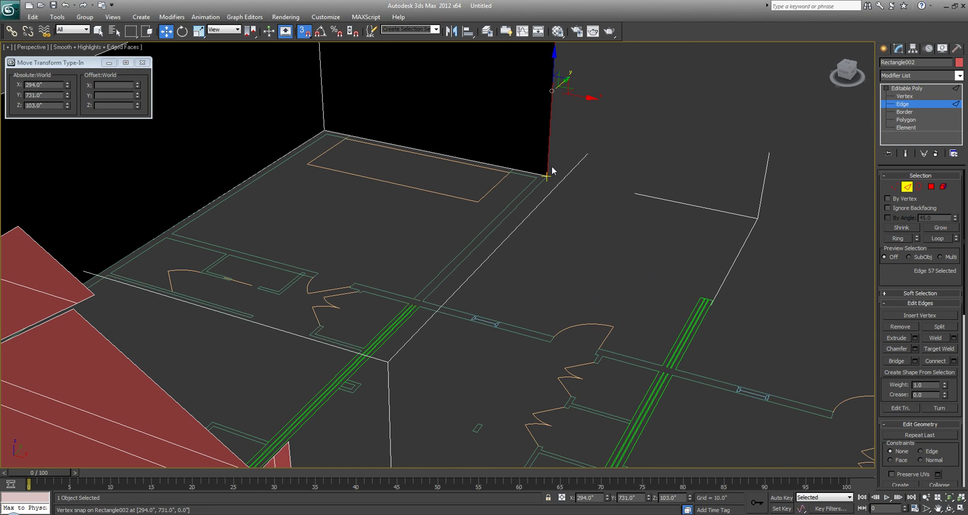
# Extrude the new end edge back along the unit's side wall to the plan corner at Y 431".
pyautogui.keyDown('shift'); pyautogui.moveTo(550, 171); pyautogui.dragTo(424, 300); pyautogui.keyUp('shift')
pyautogui.moveTo(589, 261); pyautogui.dragTo(455, 240, button='middle')
pyautogui.scroll(-4, 458, 229)
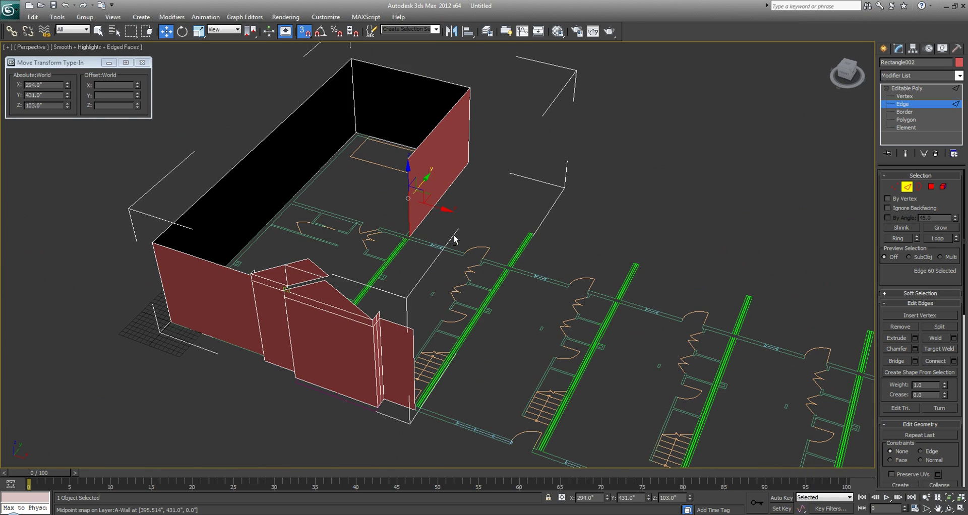
pyautogui.scroll(3, 455, 240)
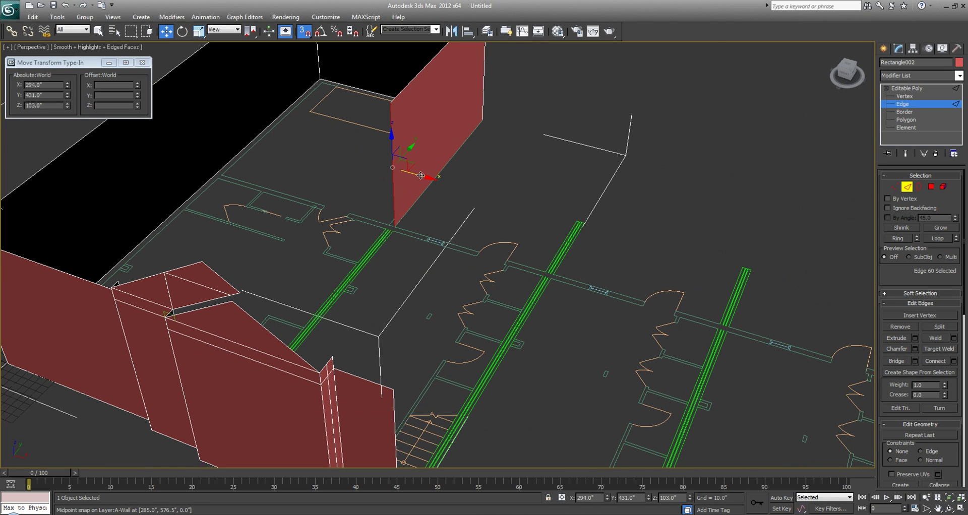
# Extrude the free wall edge along X to the next party wall and deselect the wall object.
pyautogui.keyDown('shift'); pyautogui.moveTo(421, 176); pyautogui.dragTo(507, 218); pyautogui.keyUp('shift')
pyautogui.keyDown('alt'); pyautogui.moveTo(468, 245); pyautogui.dragTo(483, 223, button='middle'); pyautogui.keyUp('alt')
pyautogui.scroll(-3, 483, 223)
pyautogui.press('q')
pyautogui.click(595, 160)
pyautogui.keyDown('alt'); pyautogui.moveTo(406, 248); pyautogui.dragTo(411, 248, button='middle'); pyautogui.keyUp('alt')
pyautogui.click(884, 48)
pyautogui.click(598, 129)
pyautogui.keyDown('alt'); pyautogui.moveTo(598, 129); pyautogui.dragTo(483, 259, button='middle'); pyautogui.keyUp('alt')
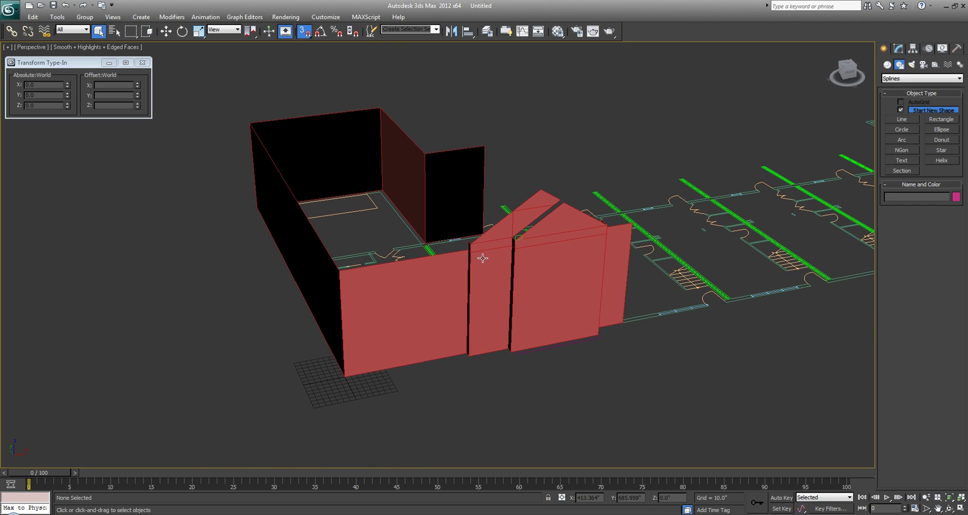
# Examine the front facade of the wall shell from several angles.
pyautogui.scroll(3, 482, 258)
pyautogui.moveTo(516, 286); pyautogui.dragTo(515, 293, button='middle')
pyautogui.moveTo(615, 308); pyautogui.dragTo(534, 249, button='middle')
pyautogui.scroll(-5, 534, 248)
pyautogui.scroll(5, 534, 249)
pyautogui.moveTo(497, 311)
pyautogui.keyDown('alt'); pyautogui.mouseDown(button='middle')
pyautogui.moveTo(488, 298)
pyautogui.moveTo(482, 315)
pyautogui.mouseUp(button='middle'); pyautogui.keyUp('alt')
pyautogui.moveTo(265, 303); pyautogui.dragTo(292, 341, button='middle')
pyautogui.moveTo(240, 359); pyautogui.dragTo(324, 341, button='middle')
pyautogui.moveTo(233, 333); pyautogui.dragTo(328, 277, button='middle')
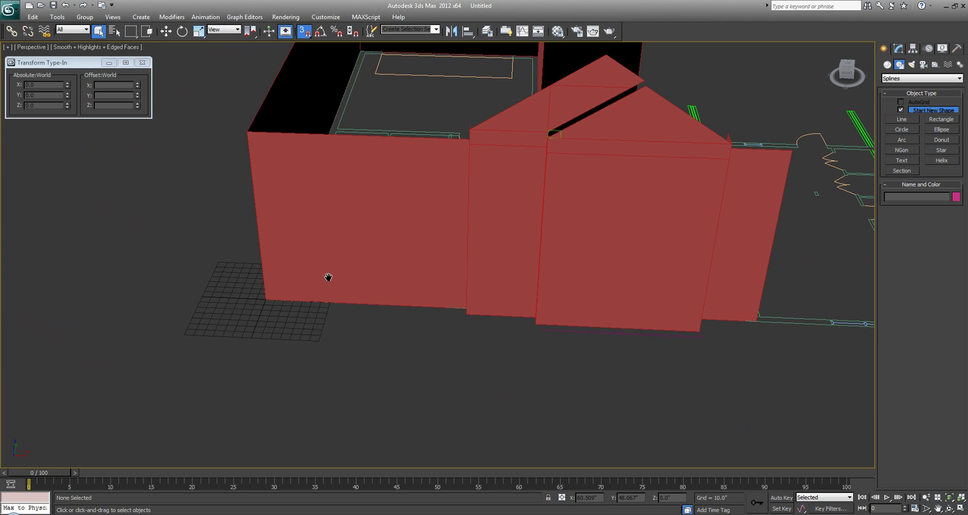
# Select all polygons of the wall object.
pyautogui.click(520, 273)
pyautogui.press('4')
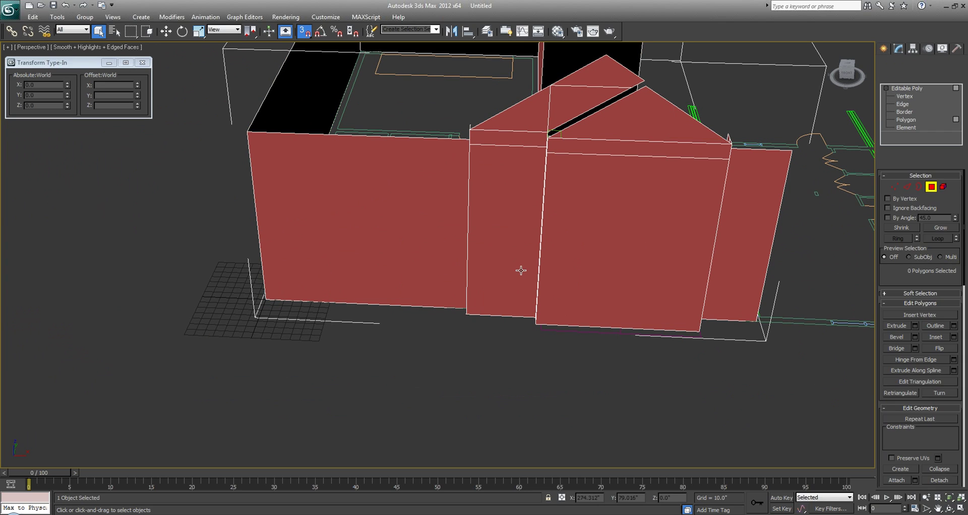
pyautogui.hotkey('ctrl', 'a')
pyautogui.moveTo(463, 325); pyautogui.dragTo(431, 363, button='middle')
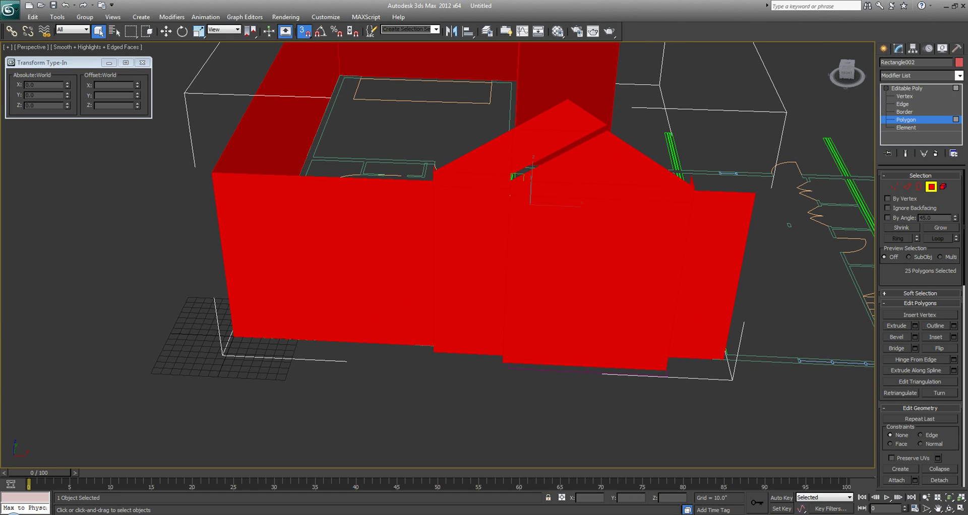
# Switch to AutoCAD Architecture and measure the front door frame's height above the floor line on the elevation.
pyautogui.hotkey('alt', 'Tab')
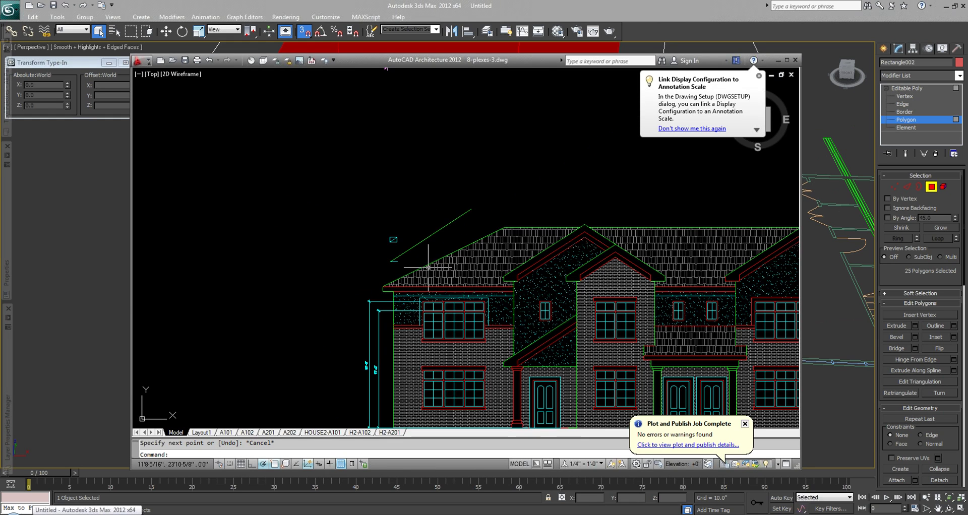
pyautogui.scroll(8, 413, 211)
pyautogui.write('d')
pyautogui.press('Return')
pyautogui.click(451, 324)
pyautogui.click(447, 183)
pyautogui.scroll(3, 345, 203)
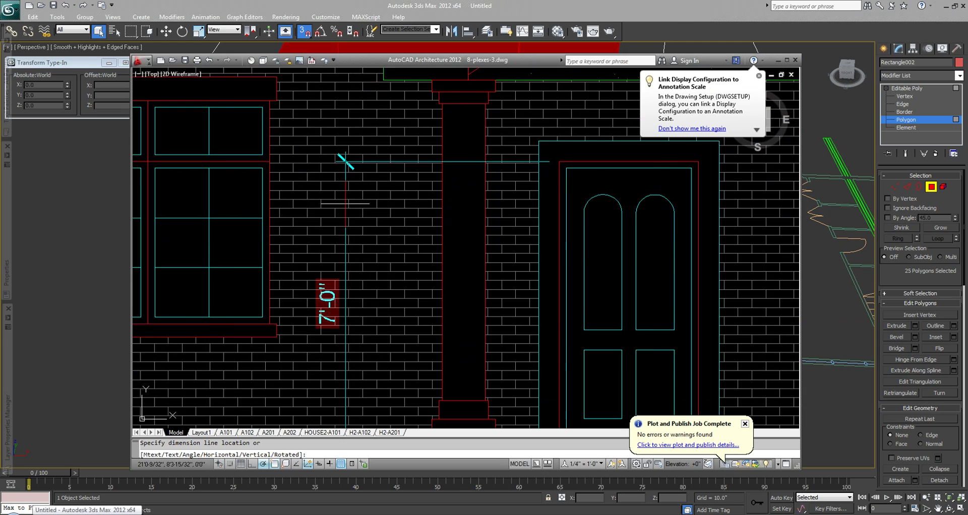
pyautogui.scroll(-3, 345, 204)
pyautogui.press('Escape')
# Measure the ground-floor window's sill height and the front door's height above the floor line.
pyautogui.write('d')
pyautogui.press('space')
pyautogui.click(299, 279)
pyautogui.click(399, 356)
pyautogui.scroll(2, 428, 277)
pyautogui.press('Escape')
pyautogui.write('d')
pyautogui.press('space')
pyautogui.click(502, 381)
pyautogui.click(502, 126)
pyautogui.press('Escape')
# Measure the height of the ground-floor window's head above the floor line.
pyautogui.moveTo(319, 142); pyautogui.dragTo(432, 180, button='middle')
pyautogui.write('d')
pyautogui.press('space')
pyautogui.click(360, 111)
pyautogui.scroll(-2, 360, 111)
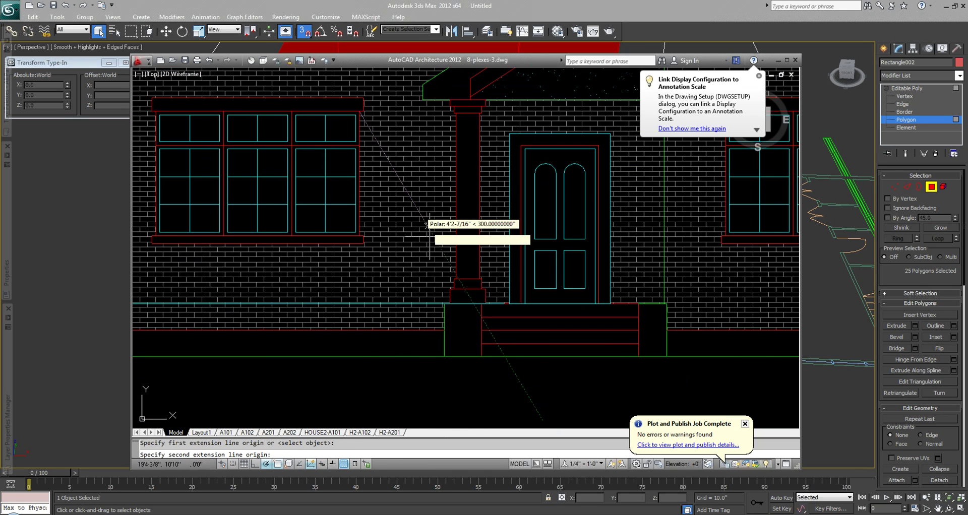
pyautogui.click(484, 108)
pyautogui.scroll(2, 471, 201)
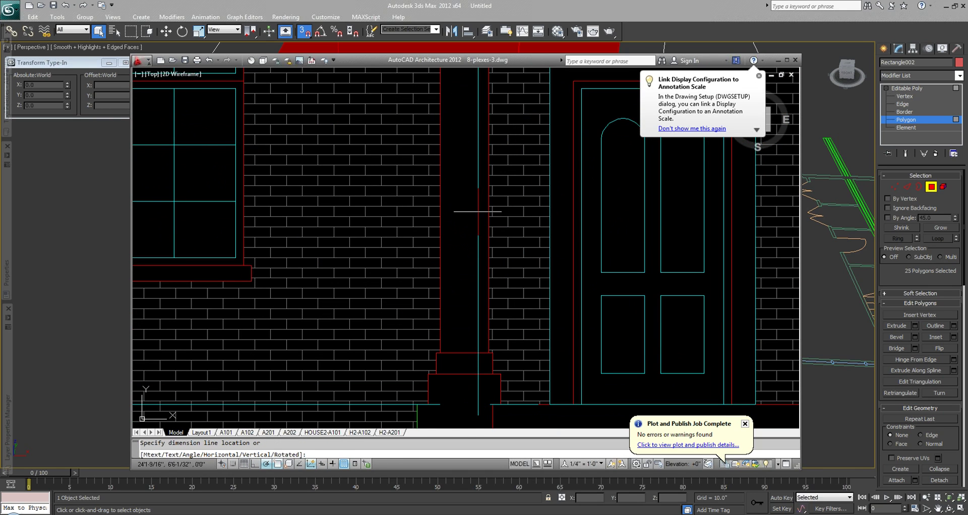
pyautogui.scroll(-2, 478, 212)
pyautogui.press('Escape')
# Measure the height of the upper-floor window's sill above the ground-floor line.
pyautogui.moveTo(478, 216); pyautogui.dragTo(479, 334, button='middle')
pyautogui.scroll(-1, 479, 334)
pyautogui.moveTo(356, 137); pyautogui.dragTo(423, 271, button='middle')
pyautogui.write('d')
pyautogui.press('space')
pyautogui.click(428, 263)
pyautogui.scroll(-2, 473, 177)
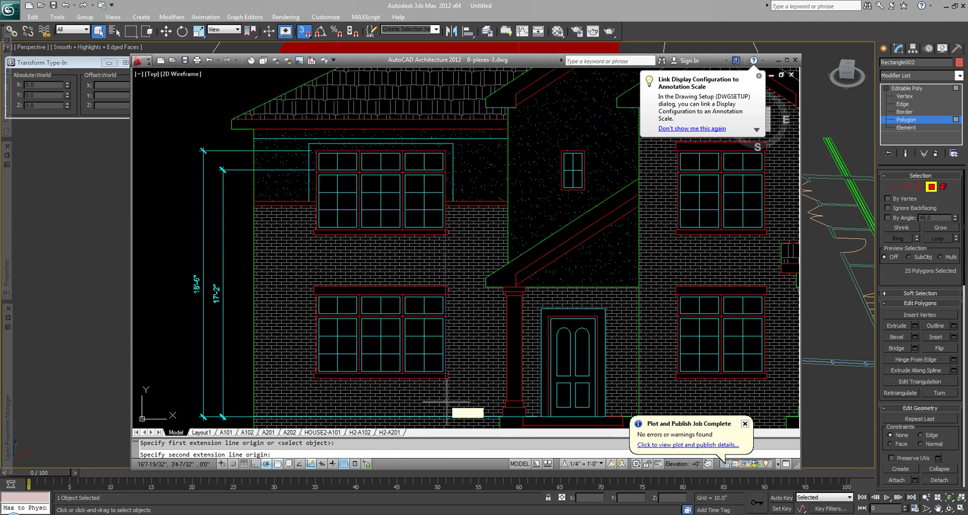
pyautogui.click(504, 417)
pyautogui.scroll(3, 538, 357)
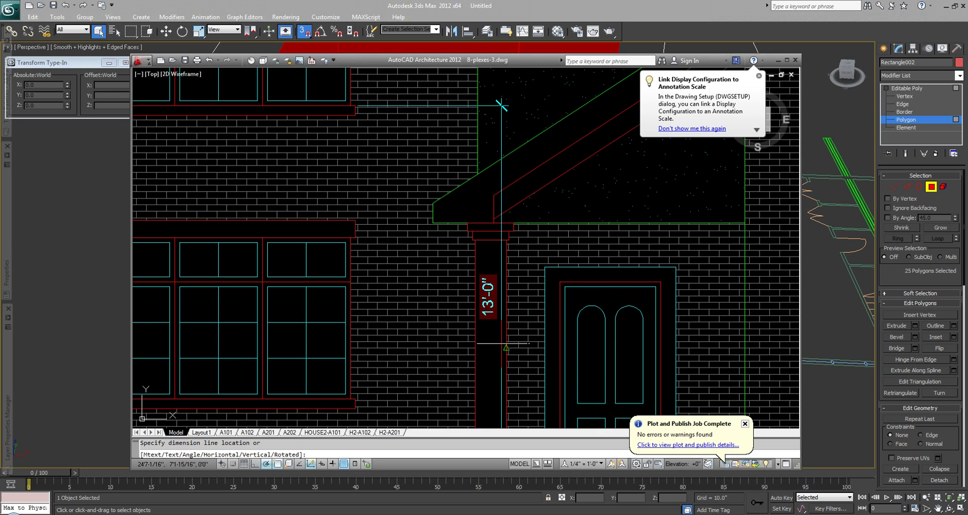
pyautogui.press('Escape')
pyautogui.scroll(-2, 504, 344)
pyautogui.scroll(3, 386, 116)
pyautogui.write('d')
pyautogui.press('space')
pyautogui.click(423, 82)
pyautogui.scroll(-4, 412, 80)
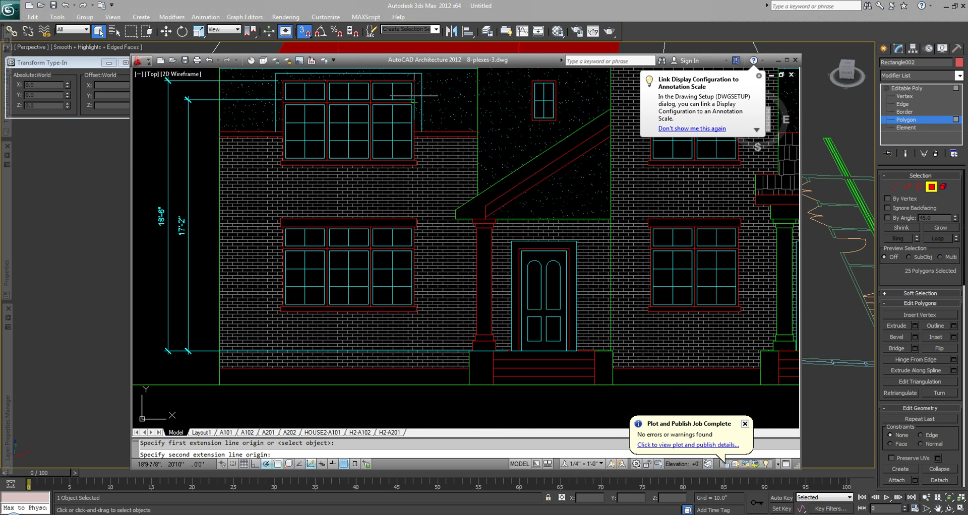
pyautogui.press('Escape')
# Measure the height of the upper-floor window's head above the ground-floor line.
pyautogui.moveTo(428, 125); pyautogui.dragTo(367, 182, button='middle')
pyautogui.write('d')
pyautogui.press('space')
pyautogui.click(356, 138)
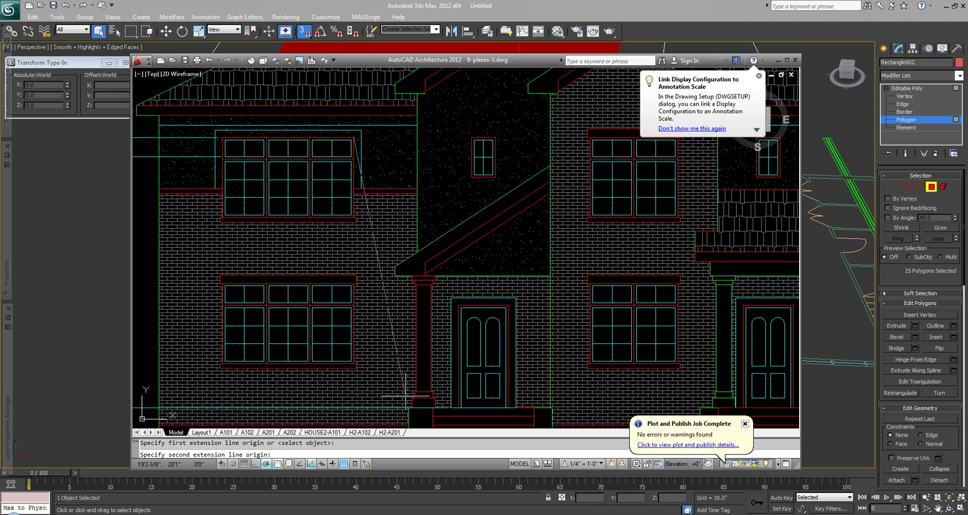
pyautogui.click(406, 398)
pyautogui.scroll(3, 424, 295)
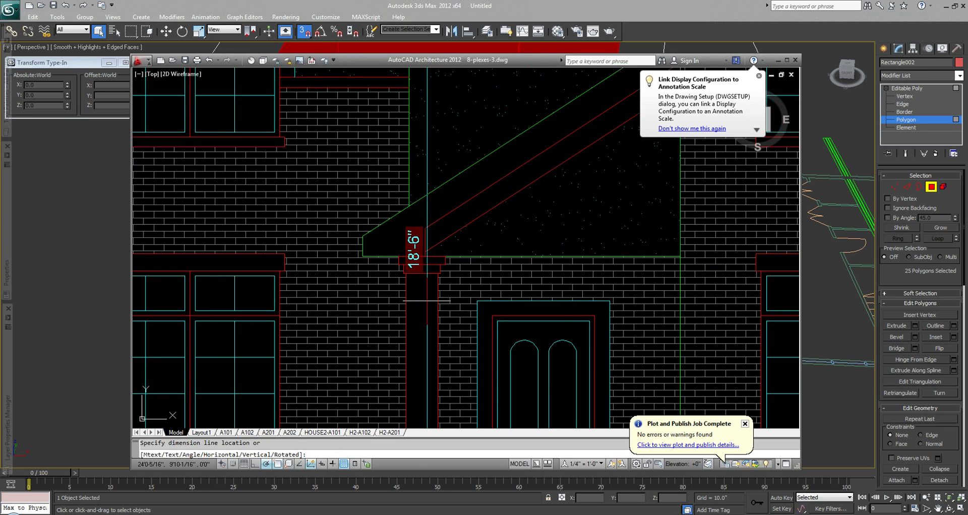
pyautogui.press('Escape')
# Switch back to 3ds Max, activate Slice Plane for all wall polygons and reset the plane.
pyautogui.click(109, 289)
pyautogui.moveTo(327, 279); pyautogui.dragTo(328, 282, button='middle')
pyautogui.hotkey('ctrl', 'a')
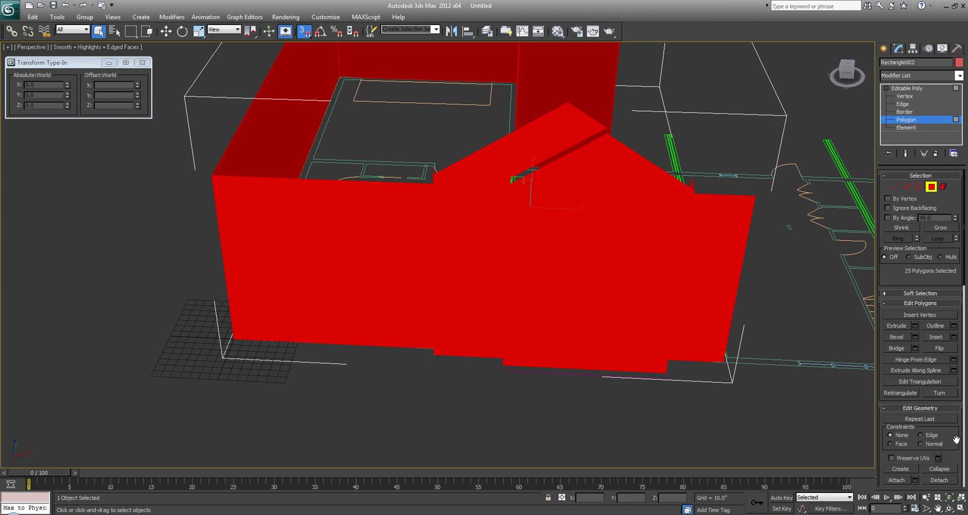
pyautogui.scroll(-5, 955, 423)
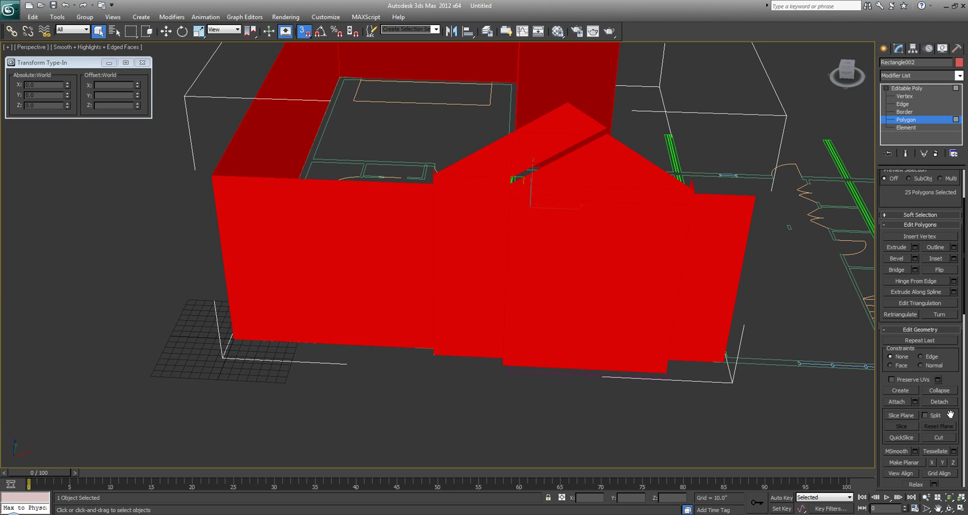
pyautogui.click(902, 416)
pyautogui.scroll(-3, 610, 283)
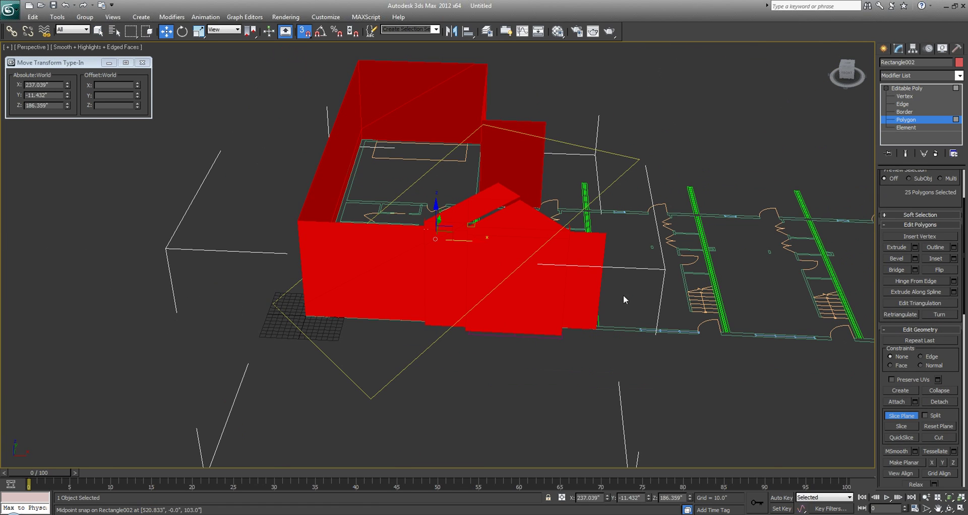
pyautogui.keyDown('alt'); pyautogui.moveTo(631, 251); pyautogui.dragTo(519, 193, button='middle'); pyautogui.keyUp('alt')
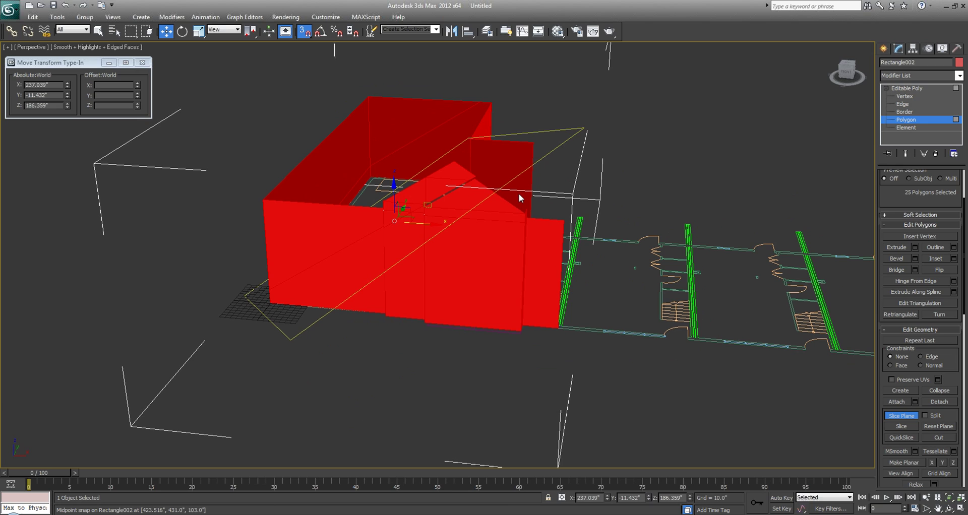
pyautogui.click(939, 427)
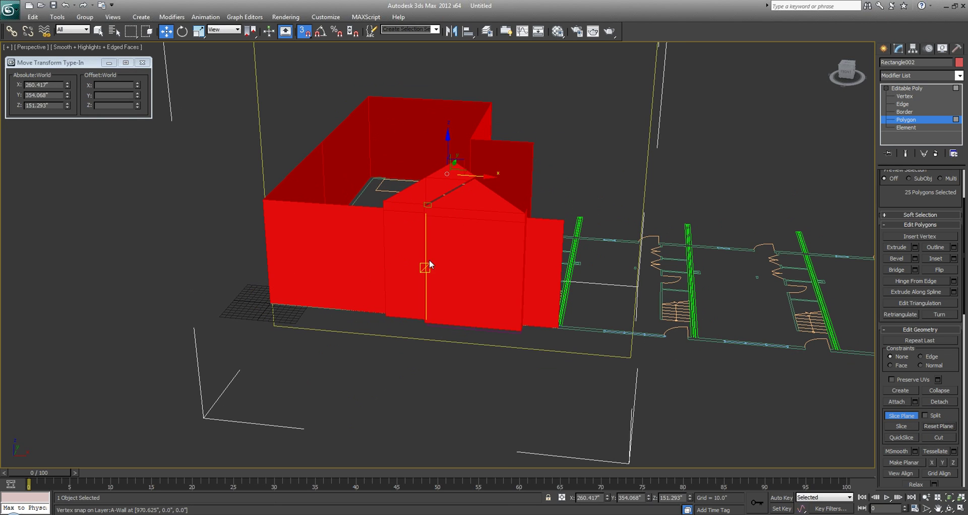
pyautogui.moveTo(414, 245); pyautogui.dragTo(421, 247, button='middle')
# Rotate the slice plane 90 degrees about the X axis so that it lies horizontally.
pyautogui.press('e')
pyautogui.keyDown('alt'); pyautogui.moveTo(513, 245); pyautogui.dragTo(444, 237, button='middle'); pyautogui.keyUp('alt')
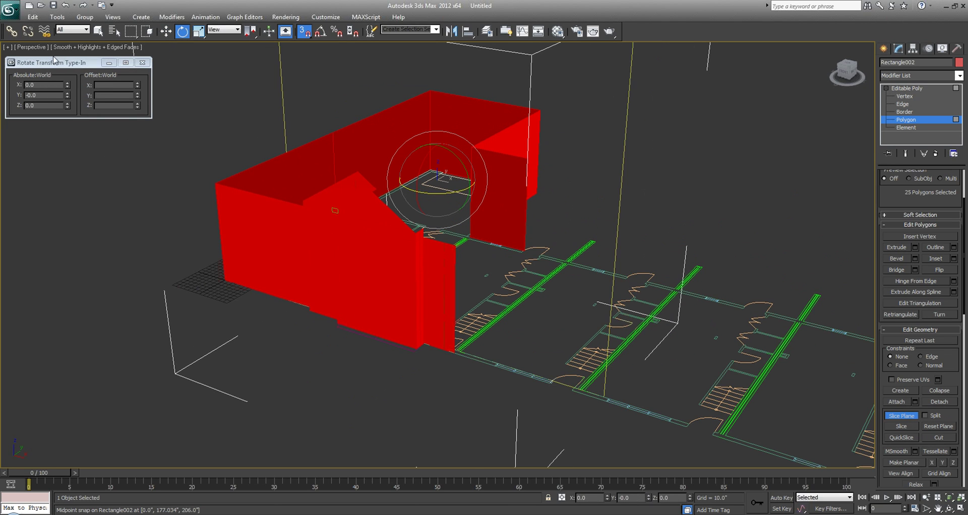
pyautogui.click(105, 85)
pyautogui.write('90')
pyautogui.press('Return')
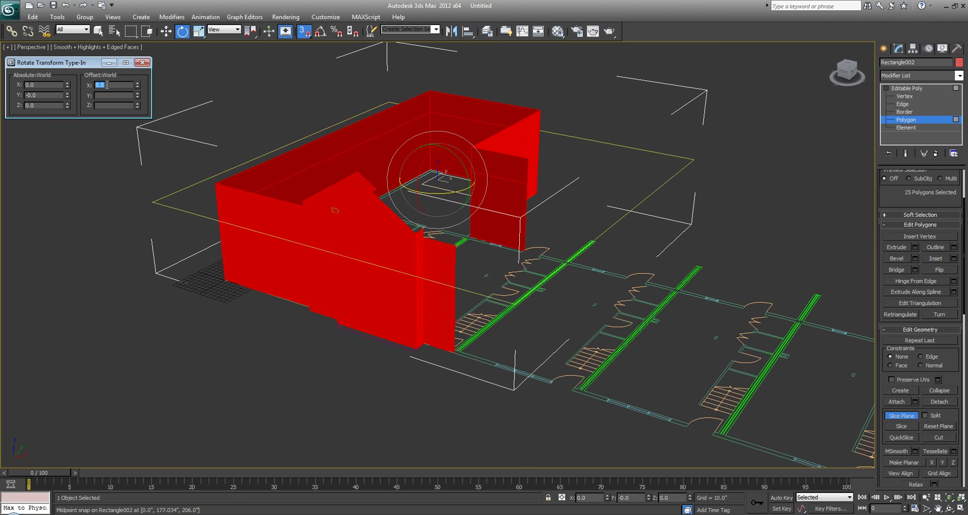
pyautogui.keyDown('alt'); pyautogui.moveTo(155, 226); pyautogui.dragTo(191, 219, button='middle'); pyautogui.keyUp('alt')
# In the maximized Front view, move the slice plane to Z 36" and slice the walls there.
pyautogui.press('w')
pyautogui.hotkey('alt', 'w')
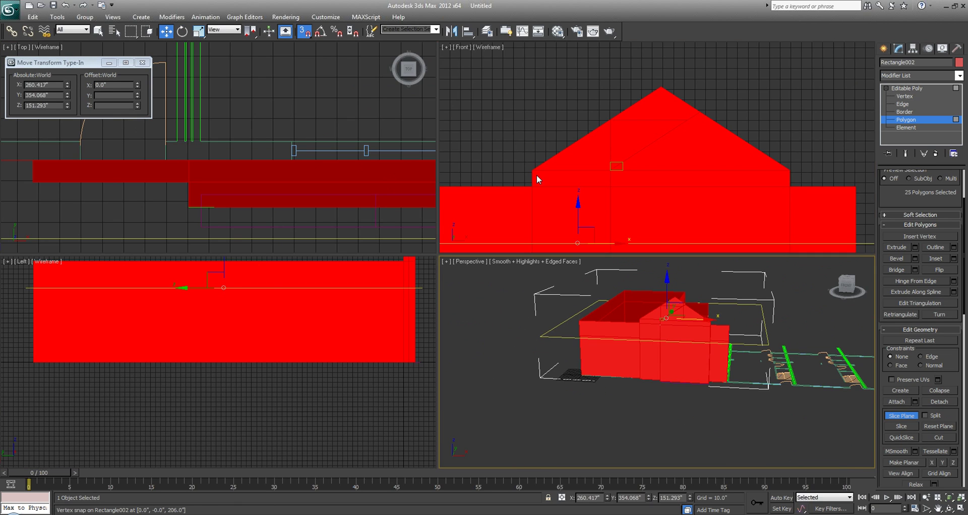
pyautogui.rightClick(537, 176)
pyautogui.hotkey('alt', 'w')
pyautogui.moveTo(419, 203); pyautogui.dragTo(493, 144, button='middle')
pyautogui.scroll(-5, 493, 144)
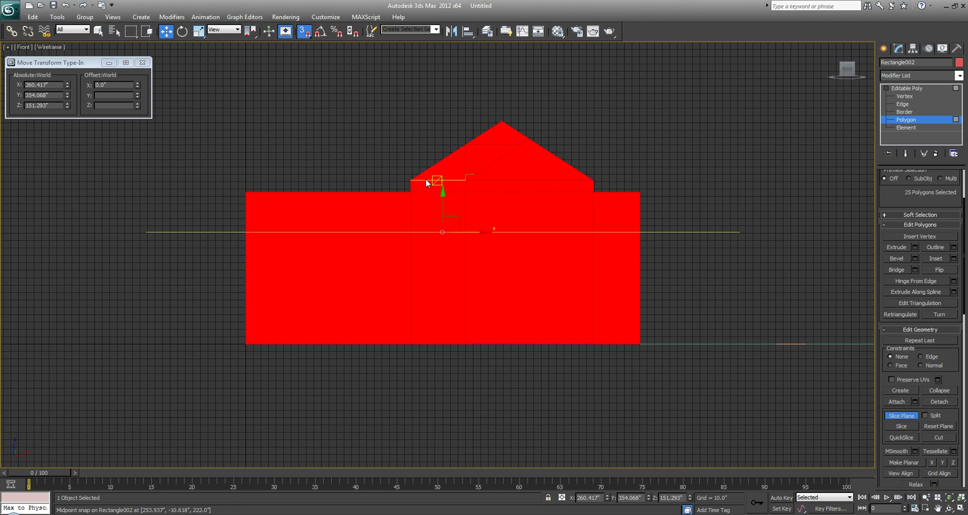
pyautogui.click(51, 104)
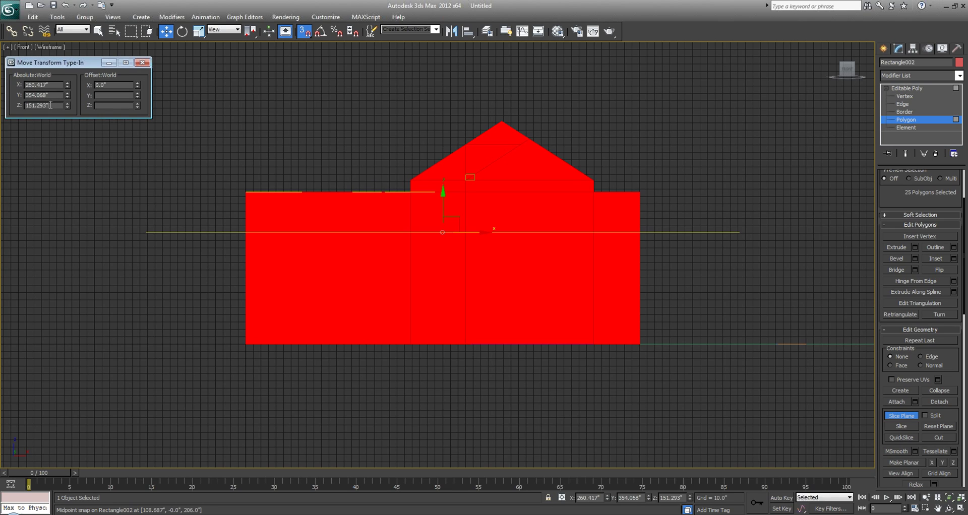
pyautogui.write('36')
pyautogui.press('Return')
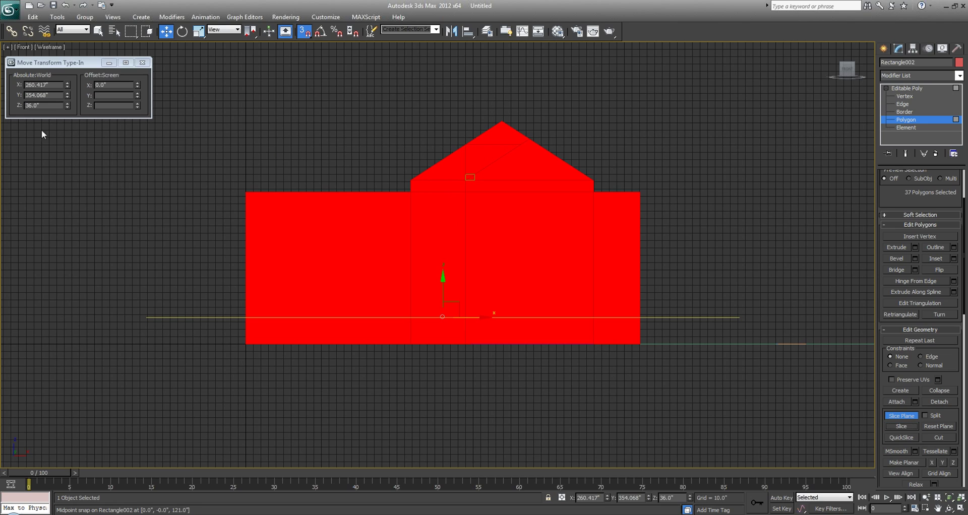
# Move the slice plane to Z 7' and slice the walls at that height.
pyautogui.click(27, 106)
pyautogui.write("7'")
pyautogui.press('Return')
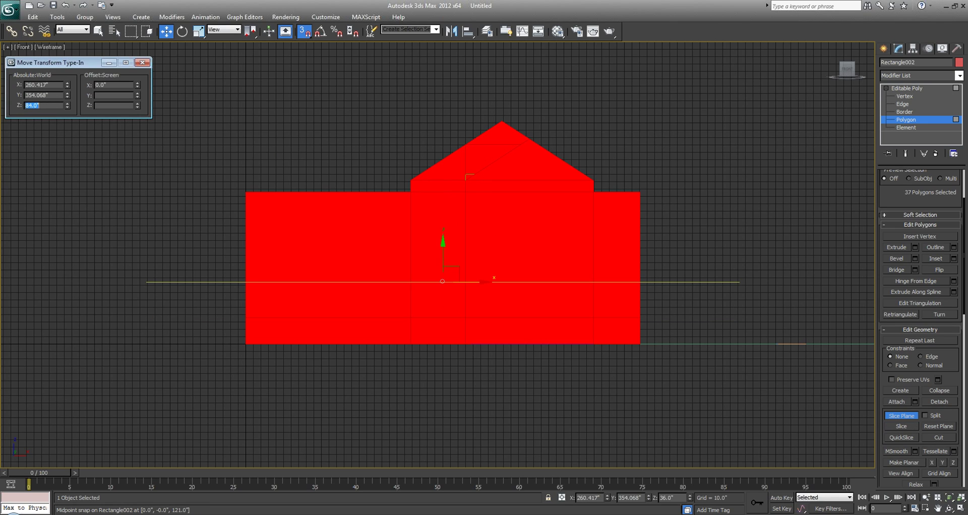
pyautogui.click(908, 429)
# Move the slice plane to Z 102" and slice the walls at that height.
pyautogui.click(52, 105)
pyautogui.write('102')
pyautogui.press('Return')
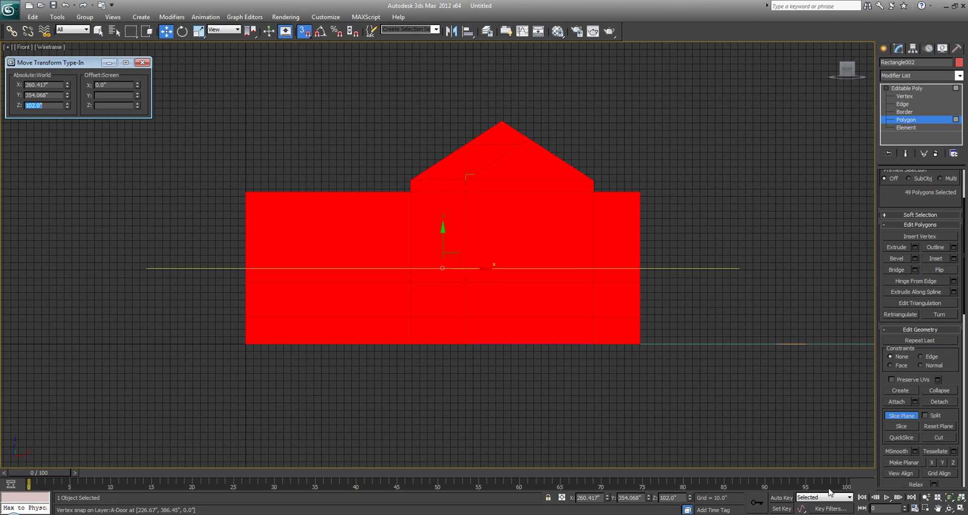
pyautogui.click(909, 429)
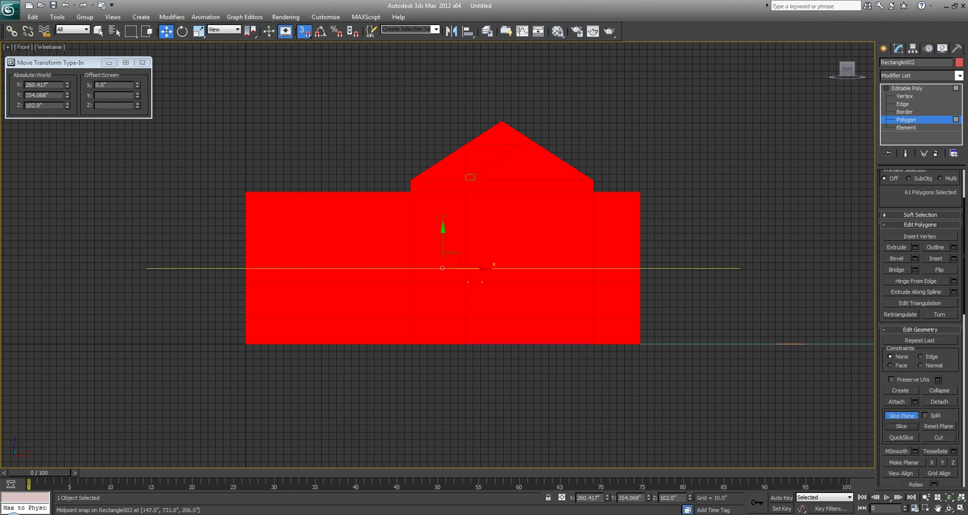
# Switch to AutoCAD Architecture and recheck the upper window sill's height above the ground-floor line.
pyautogui.hotkey('alt', 'Tab')
pyautogui.moveTo(303, 182); pyautogui.dragTo(371, 187, button='middle')
pyautogui.write('d')
pyautogui.press('space')
pyautogui.click(348, 142)
pyautogui.scroll(-2, 356, 133)
pyautogui.click(425, 382)
pyautogui.press('Escape')
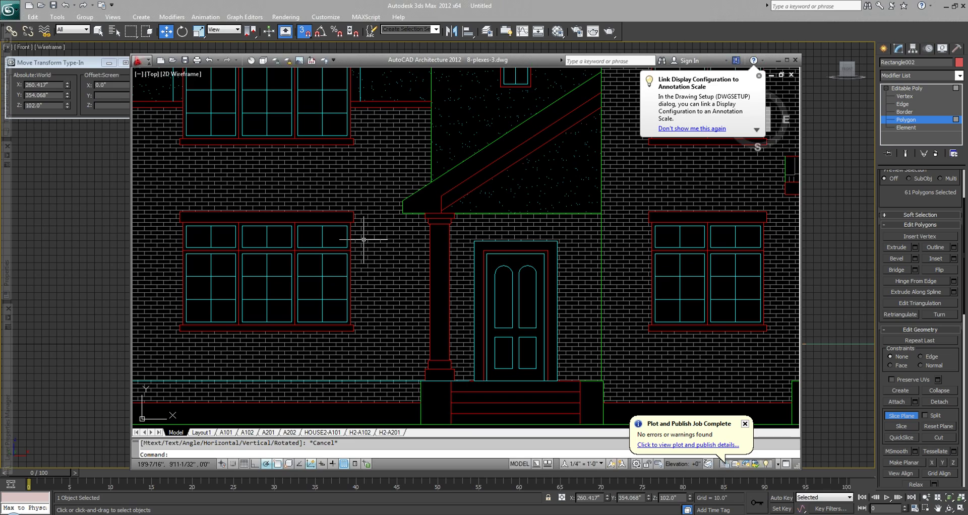
# Return to 3ds Max, move the slice plane to Z 156" and slice the walls there.
pyautogui.click(228, 5)
pyautogui.click(50, 105)
pyautogui.write('156')
pyautogui.press('Return')
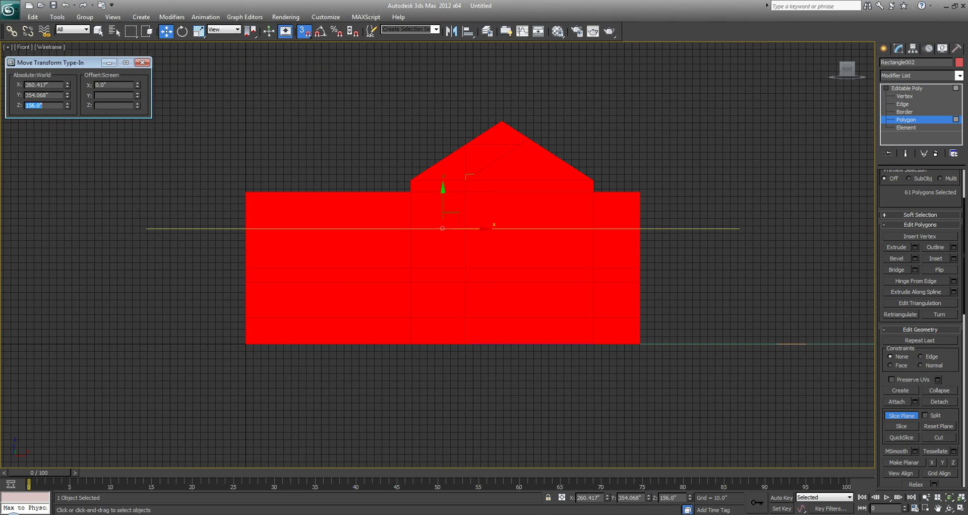
pyautogui.click(905, 430)
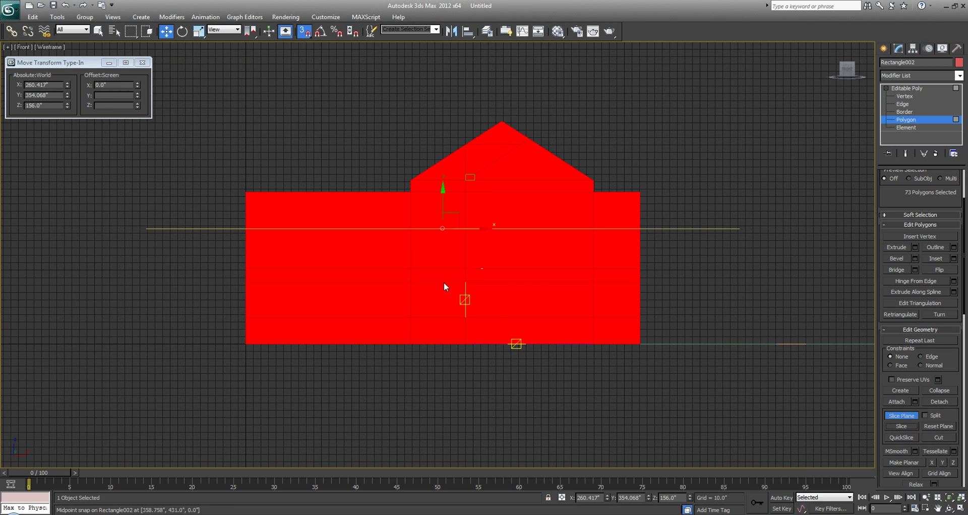
# Move the slice plane to Z 18'6", compare it with the gable's eave line, and leave Slice Plane without slicing.
pyautogui.click(52, 106)
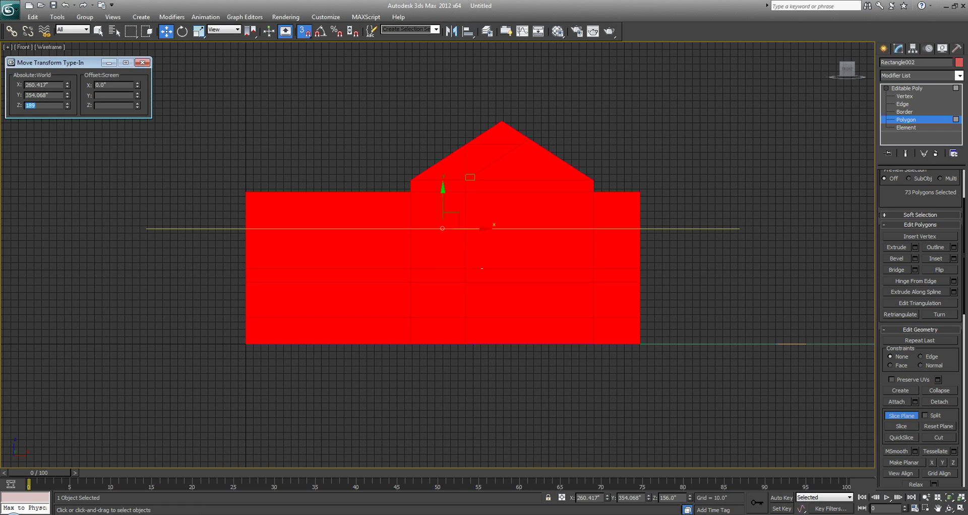
pyautogui.write("18'6")
pyautogui.press('Return')
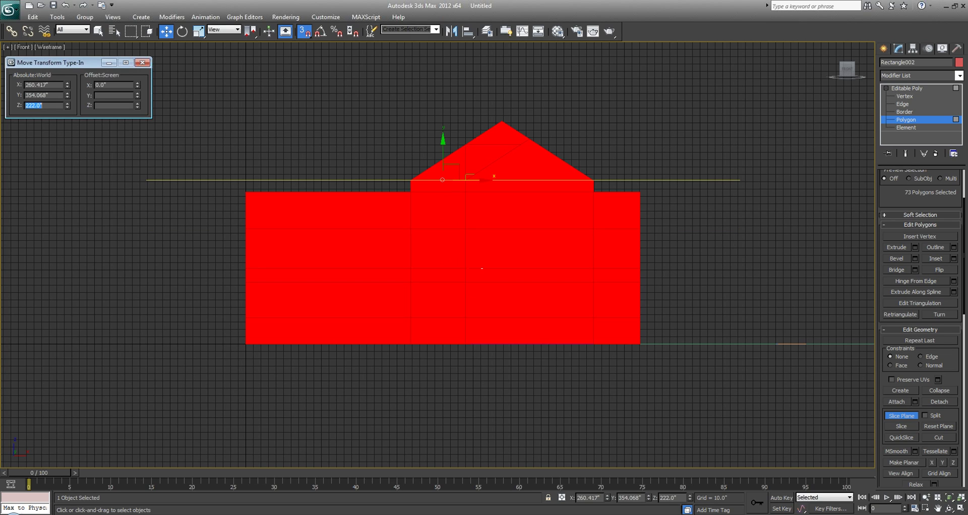
pyautogui.scroll(5, 492, 201)
pyautogui.scroll(-3, 499, 199)
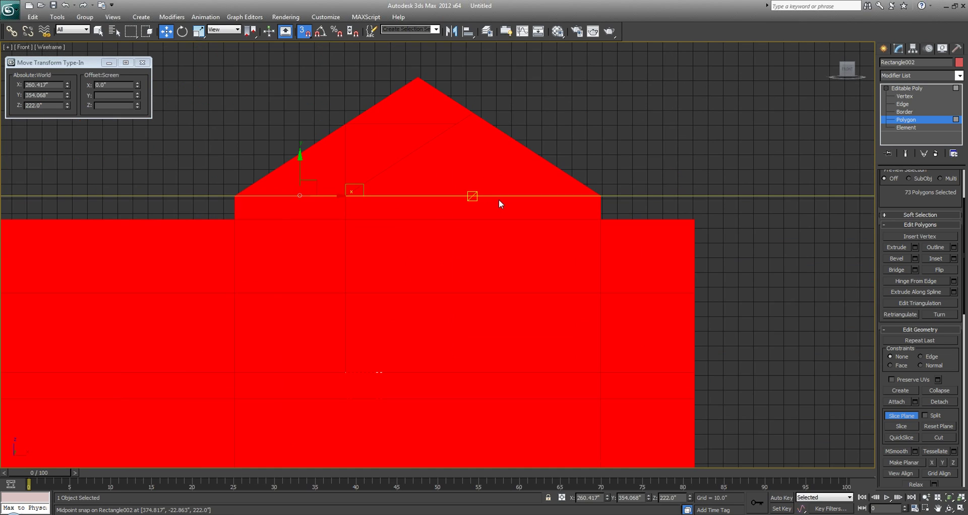
pyautogui.moveTo(428, 201); pyautogui.dragTo(500, 202, button='middle')
pyautogui.scroll(-3, 497, 213)
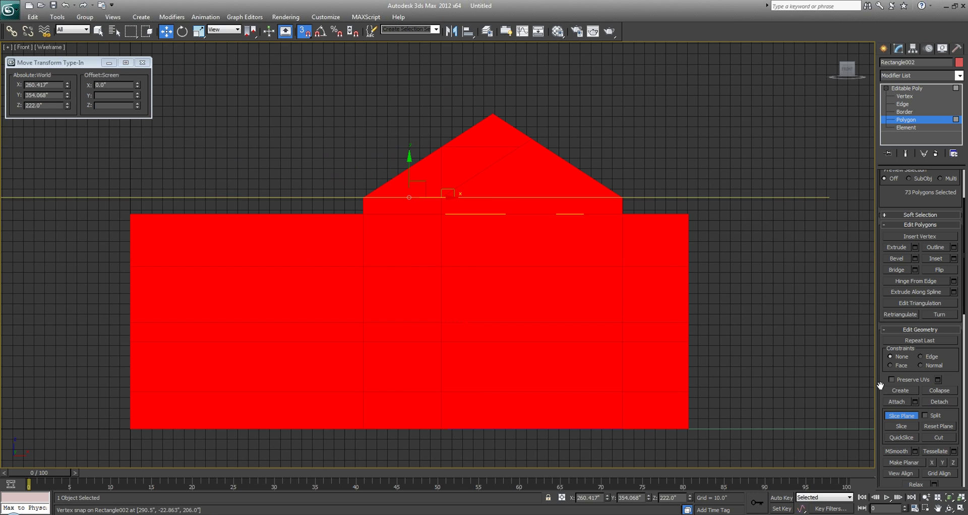
pyautogui.click(904, 415)
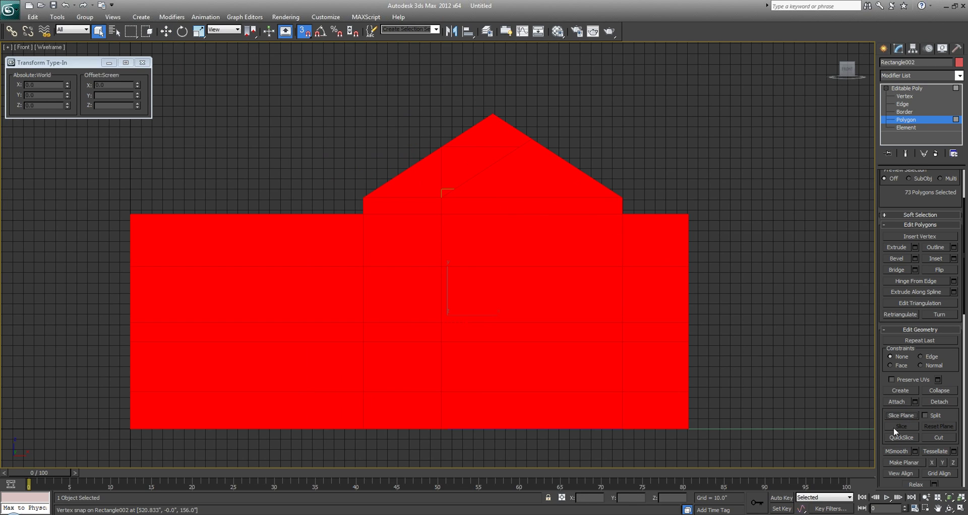
# Clear the polygon selection and examine the horizontal slice lines on the walls in the perspective view.
pyautogui.click(678, 167)
pyautogui.hotkey('alt', 'w')
pyautogui.click(631, 356)
pyautogui.hotkey('alt', 'w')
pyautogui.keyDown('alt'); pyautogui.moveTo(639, 331); pyautogui.dragTo(472, 275, button='middle'); pyautogui.keyUp('alt')
pyautogui.scroll(3, 472, 275)
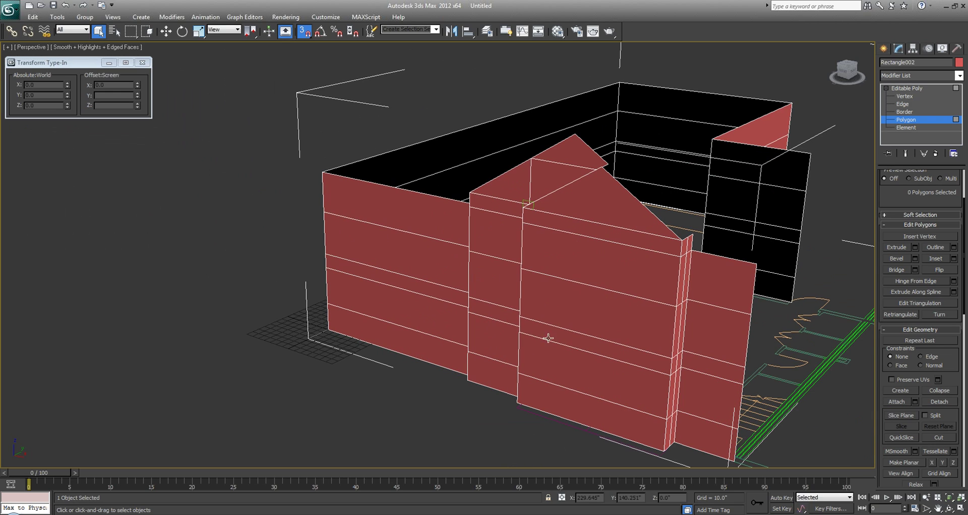
pyautogui.moveTo(389, 302); pyautogui.dragTo(479, 293, button='middle')
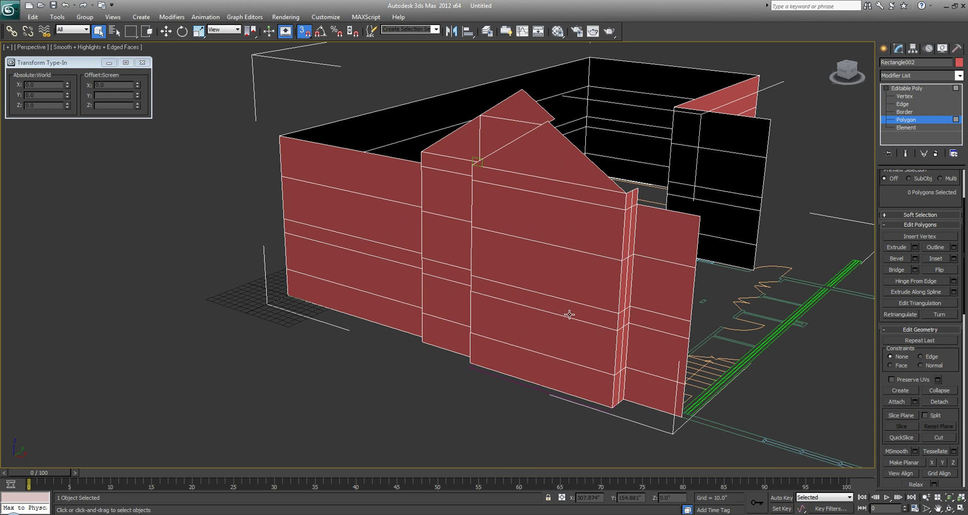
# Select all the wall polygons and frame the front wall's window and door in the Top view.
pyautogui.hotkey('ctrl', 'a')
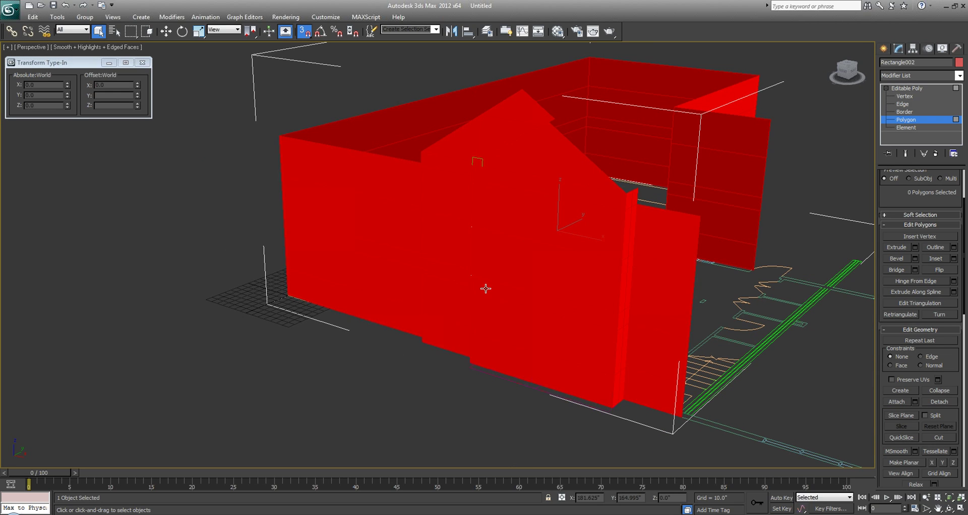
pyautogui.hotkey('alt', 'w')
pyautogui.rightClick(255, 192)
pyautogui.hotkey('alt', 'w')
pyautogui.moveTo(264, 196); pyautogui.dragTo(614, 205, button='middle')
pyautogui.scroll(-4, 615, 205)
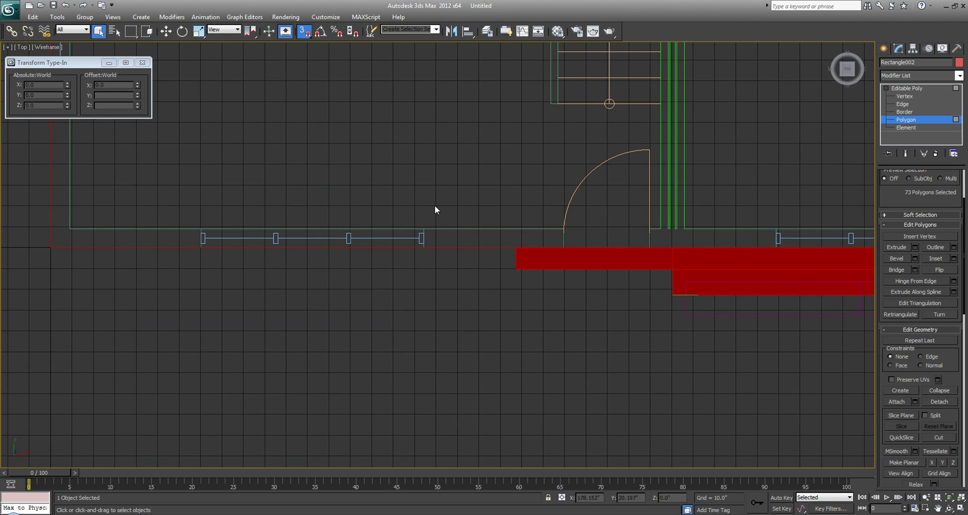
pyautogui.moveTo(433, 205); pyautogui.dragTo(501, 225, button='middle')
pyautogui.scroll(-2, 501, 225)
pyautogui.moveTo(605, 248); pyautogui.dragTo(604, 250, button='middle')
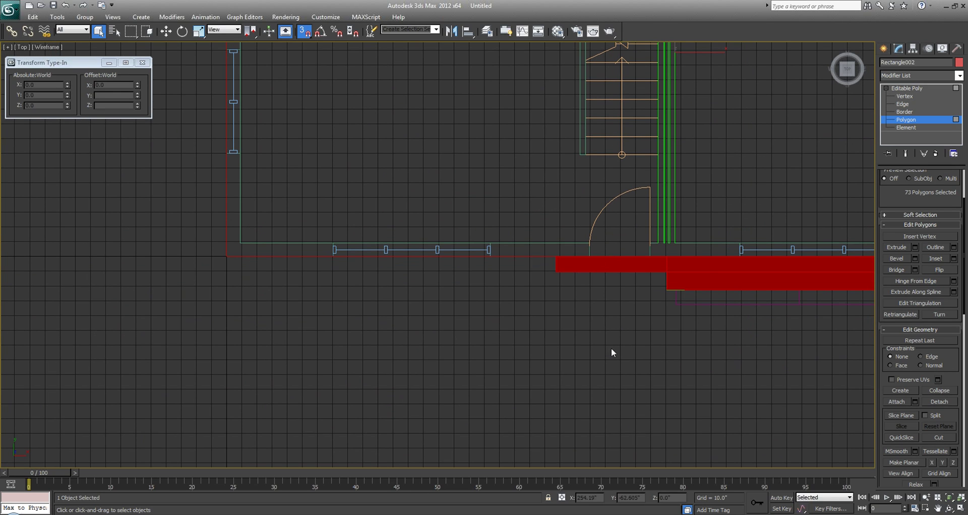
pyautogui.moveTo(609, 355); pyautogui.dragTo(530, 365, button='middle')
pyautogui.scroll(-3, 917, 396)
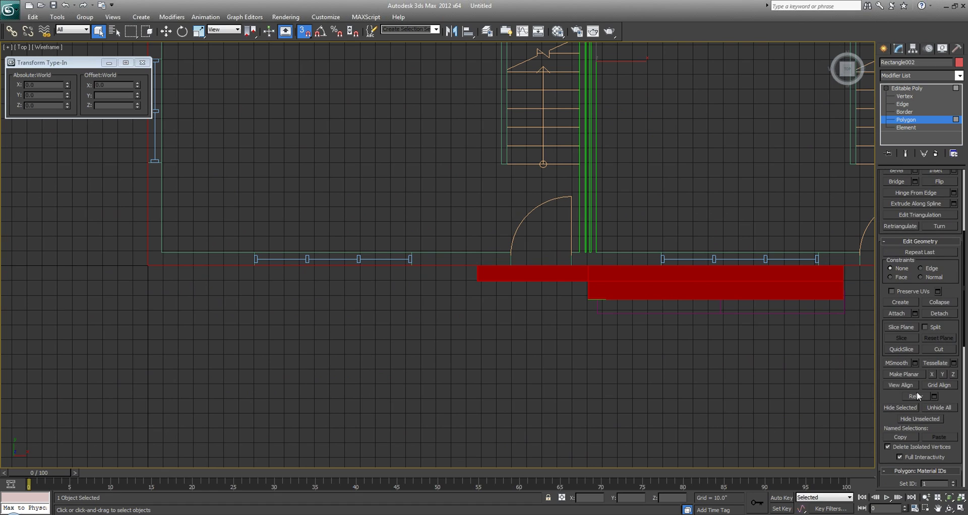
# Check the window and door layout in the facade sketch IMGP0568.JPG and reselect all the wall polygons in 3ds Max.
pyautogui.click(270, 511)
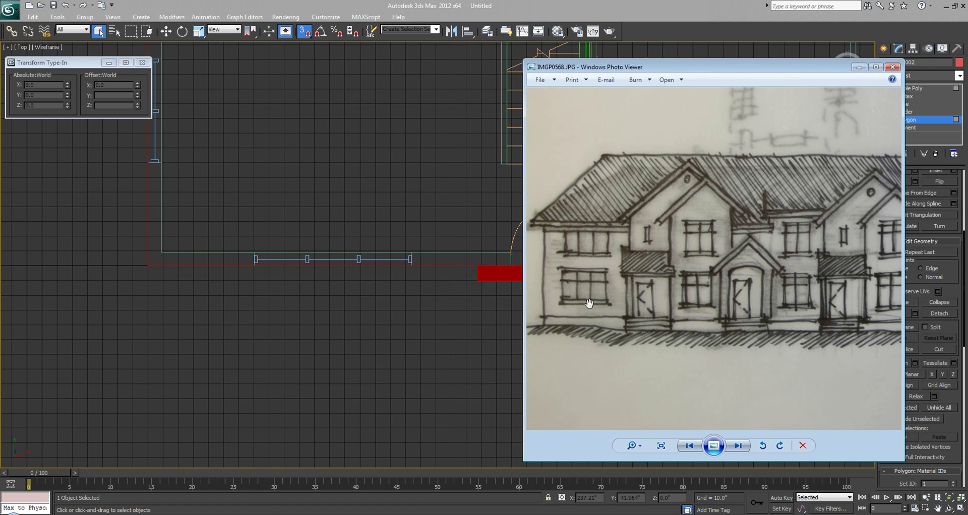
pyautogui.click(306, 150)
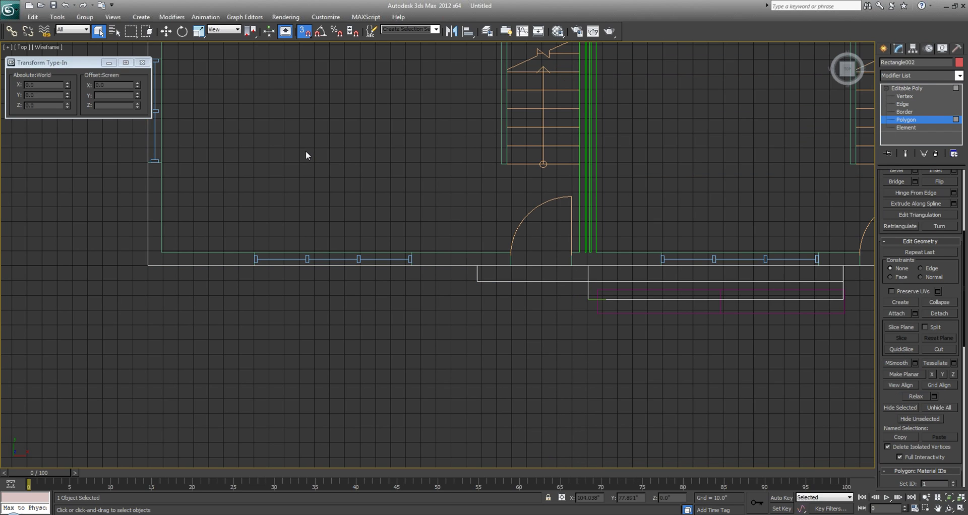
pyautogui.hotkey('ctrl', 'a')
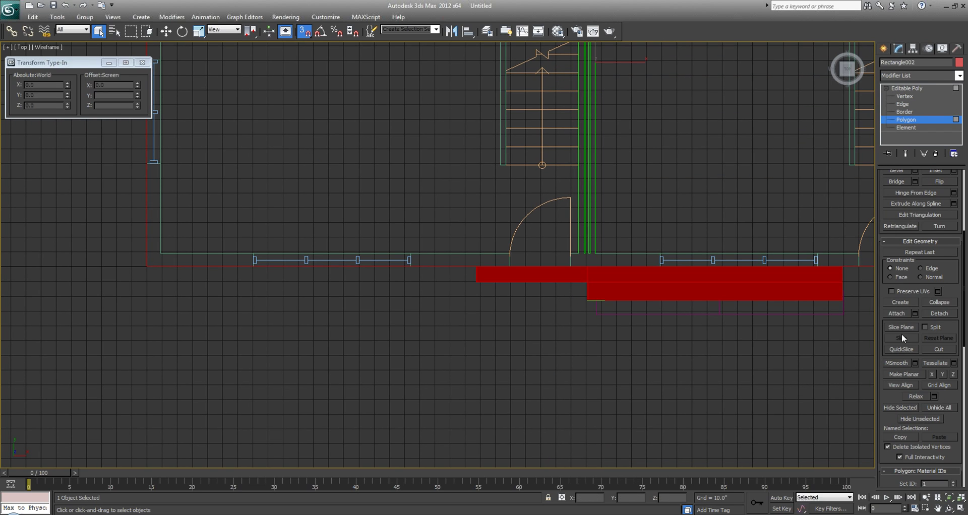
# QuickSlice the walls vertically at both edges of the front window and both jambs of the front door.
pyautogui.click(902, 349)
pyautogui.scroll(5, 382, 274)
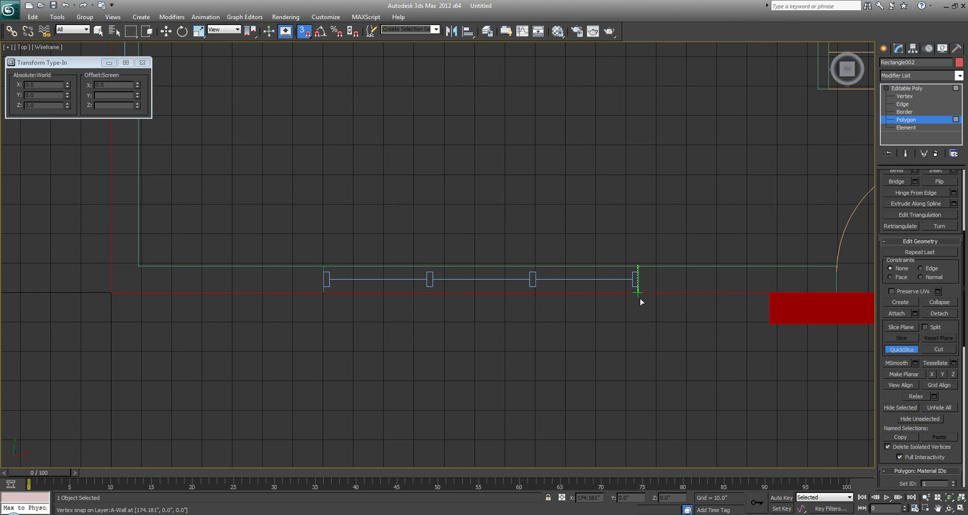
pyautogui.moveTo(742, 355); pyautogui.dragTo(382, 333, button='middle')
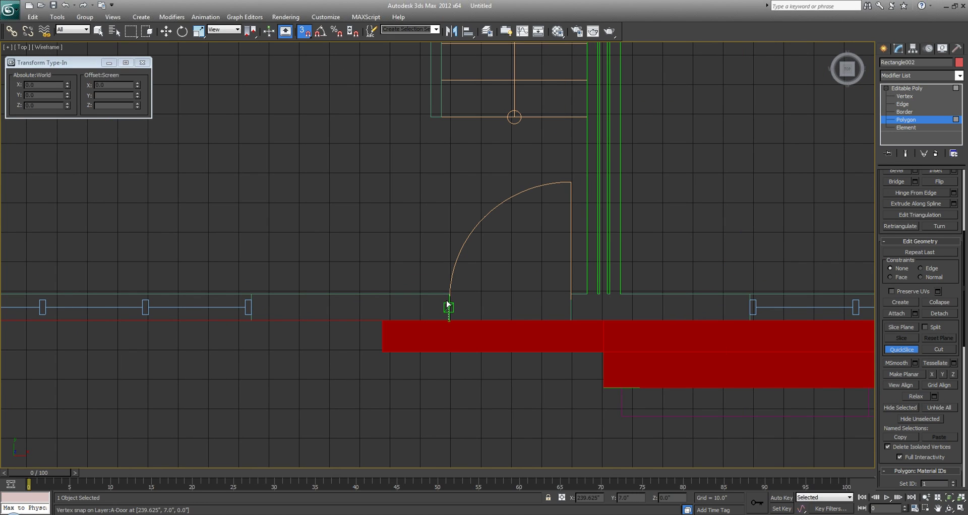
pyautogui.moveTo(522, 333); pyautogui.dragTo(489, 356, button='middle')
pyautogui.scroll(4, 490, 355)
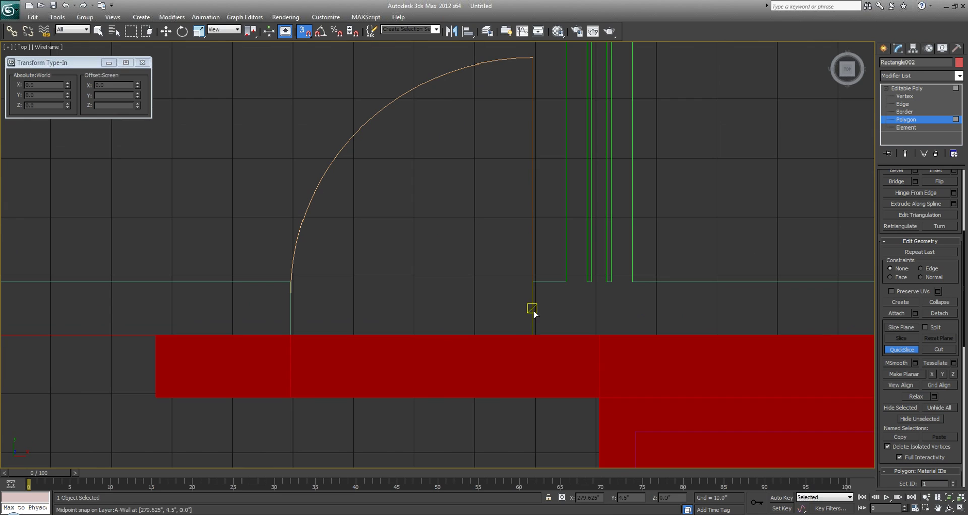
pyautogui.scroll(-6, 277, 333)
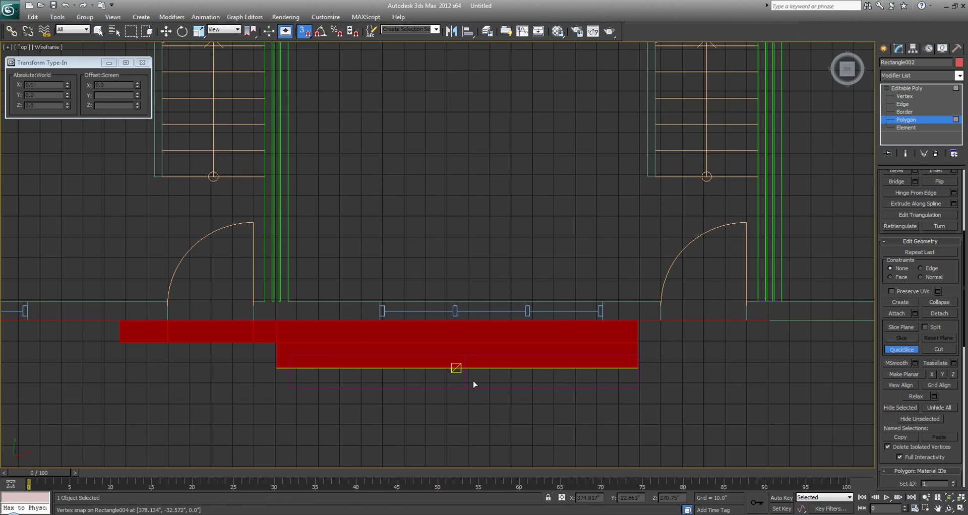
# Try to QuickSlice the projecting front bay near its midpoint and compare it with the facade sketch.
pyautogui.scroll(3, 423, 378)
pyautogui.scroll(-2, 431, 389)
pyautogui.moveTo(430, 389); pyautogui.dragTo(354, 372, button='middle')
pyautogui.click(378, 333)
pyautogui.click(377, 333)
pyautogui.hotkey('alt', 'Tab')
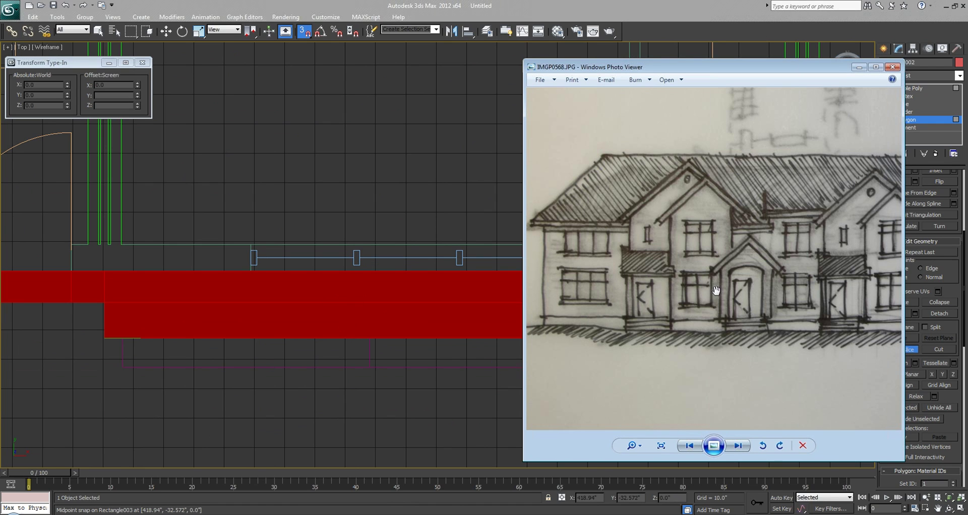
pyautogui.hotkey('alt', 'Tab')
pyautogui.moveTo(302, 272); pyautogui.dragTo(260, 281, button='middle')
pyautogui.rightClick(329, 309)
pyautogui.click(315, 214)
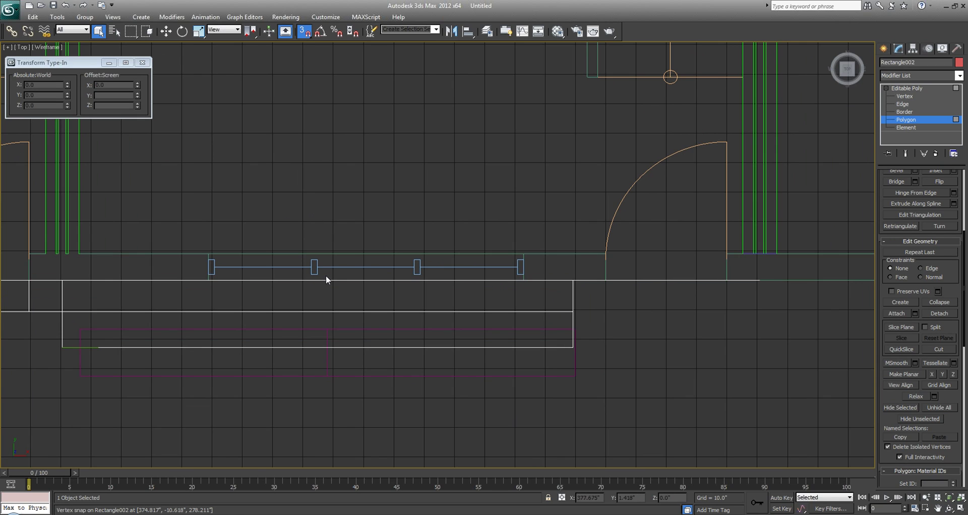
# Select all the wall polygons, activate Slice Plane and move the plane near the middle of the projecting front bay, about X 372".
pyautogui.scroll(-2, 331, 316)
pyautogui.moveTo(337, 360); pyautogui.dragTo(352, 331, button='middle')
pyautogui.hotkey('ctrl', 'a')
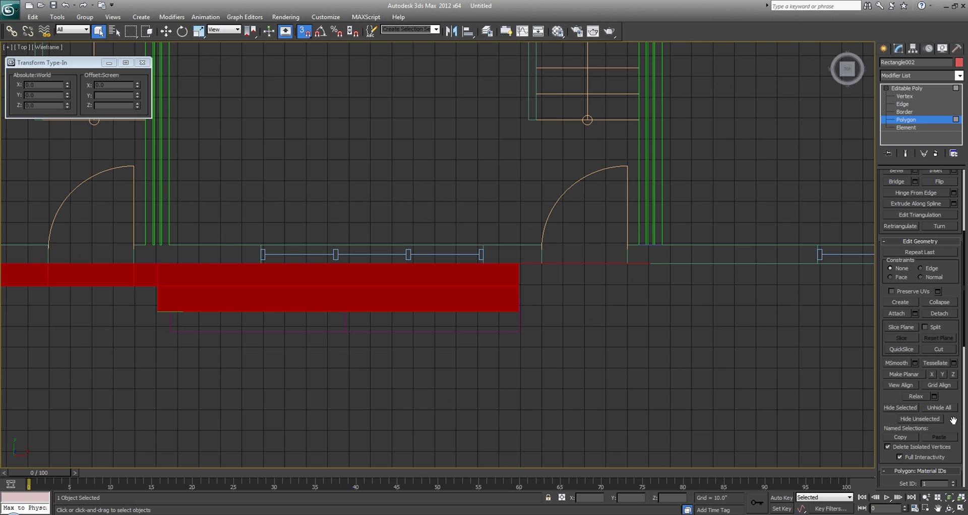
pyautogui.click(907, 326)
pyautogui.scroll(-5, 453, 254)
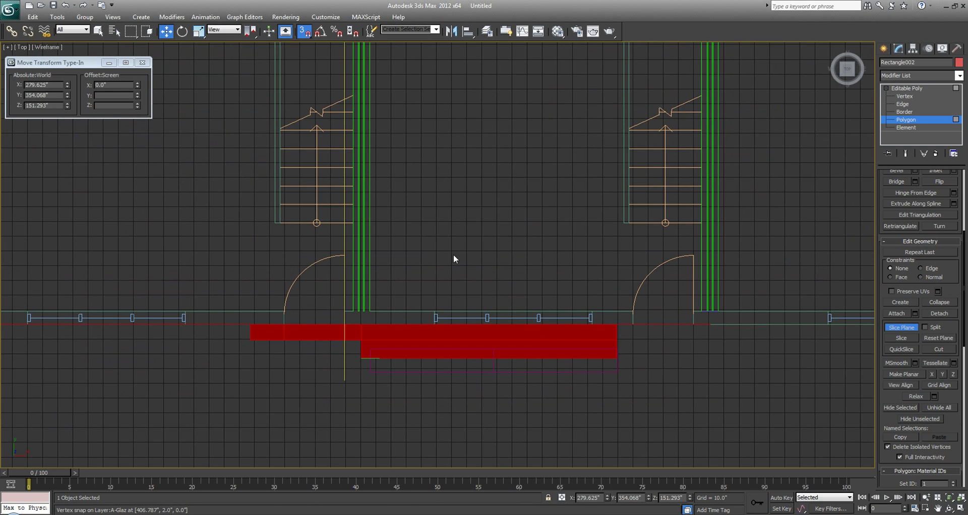
pyautogui.scroll(2, 447, 291)
pyautogui.moveTo(401, 158); pyautogui.dragTo(475, 436)
pyautogui.scroll(4, 482, 447)
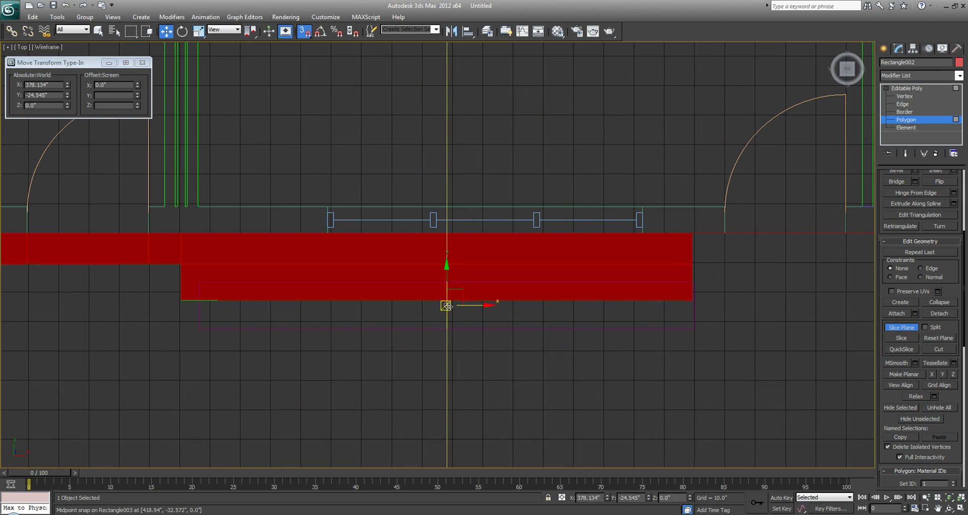
pyautogui.moveTo(448, 306); pyautogui.dragTo(409, 319, button='middle')
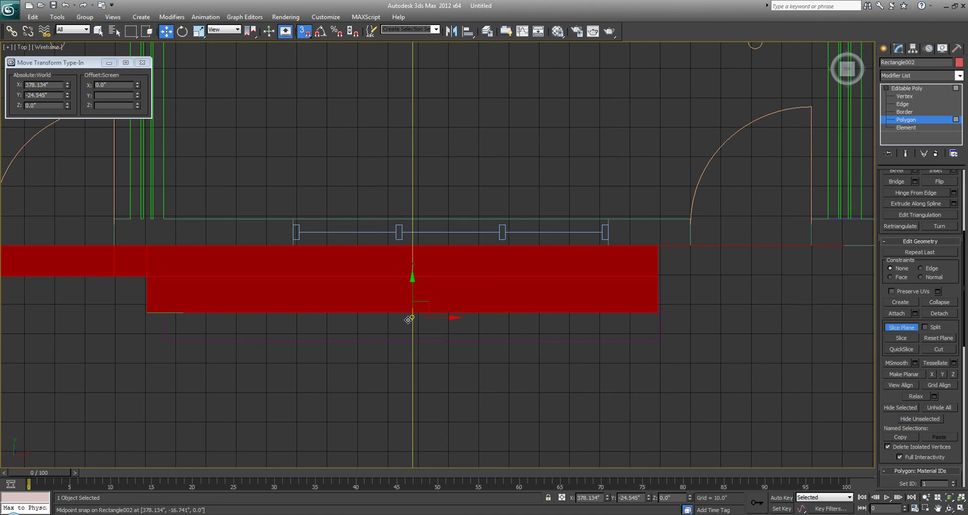
pyautogui.moveTo(412, 316)
pyautogui.mouseDown()
pyautogui.moveTo(390, 281)
pyautogui.moveTo(411, 277)
pyautogui.moveTo(394, 313)
pyautogui.moveTo(406, 317)
pyautogui.moveTo(394, 311)
pyautogui.mouseUp()
# Move the slice plane's centre back onto the main front wall line at Y 0" in the Top view.
pyautogui.press('q')
pyautogui.press('p')
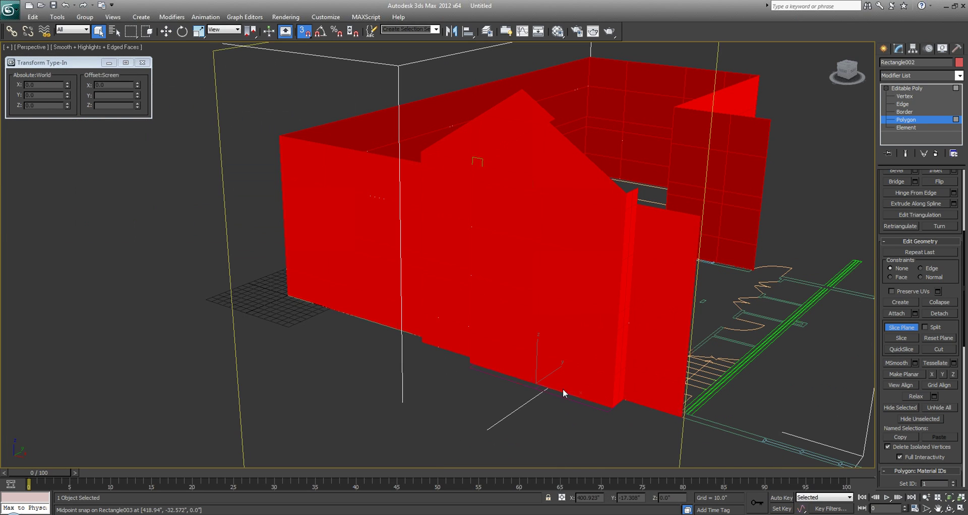
pyautogui.scroll(5, 555, 386)
pyautogui.hotkey('alt', 'w')
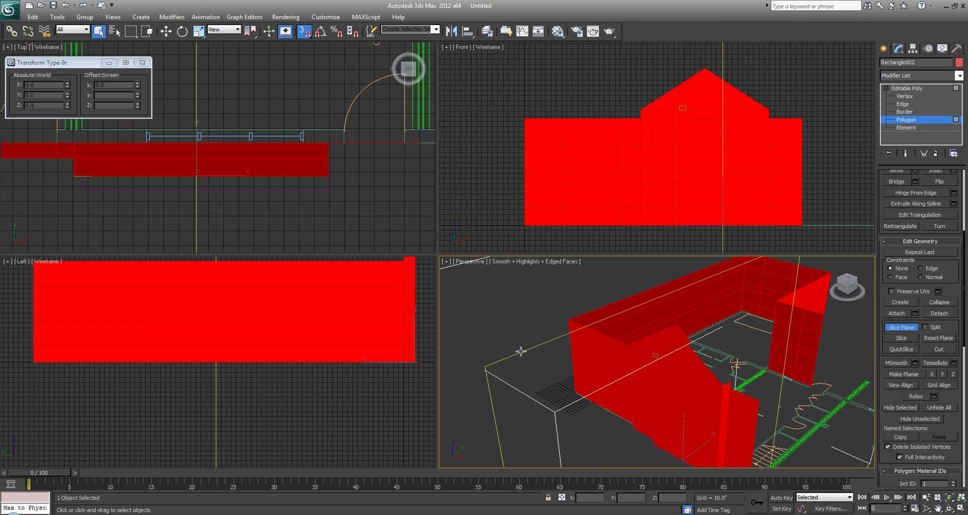
pyautogui.moveTo(296, 201); pyautogui.dragTo(338, 220, button='middle')
pyautogui.scroll(4, 239, 190)
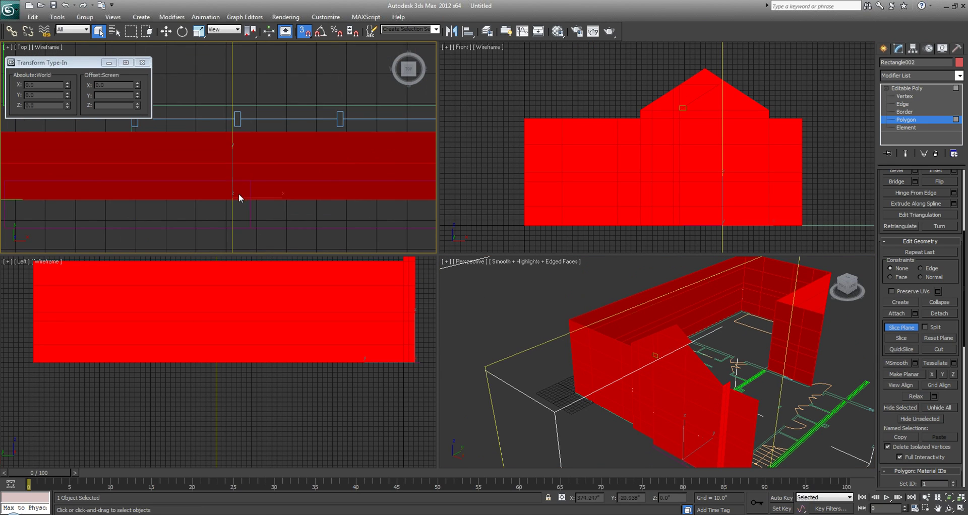
pyautogui.hotkey('alt', 'w')
pyautogui.press('w')
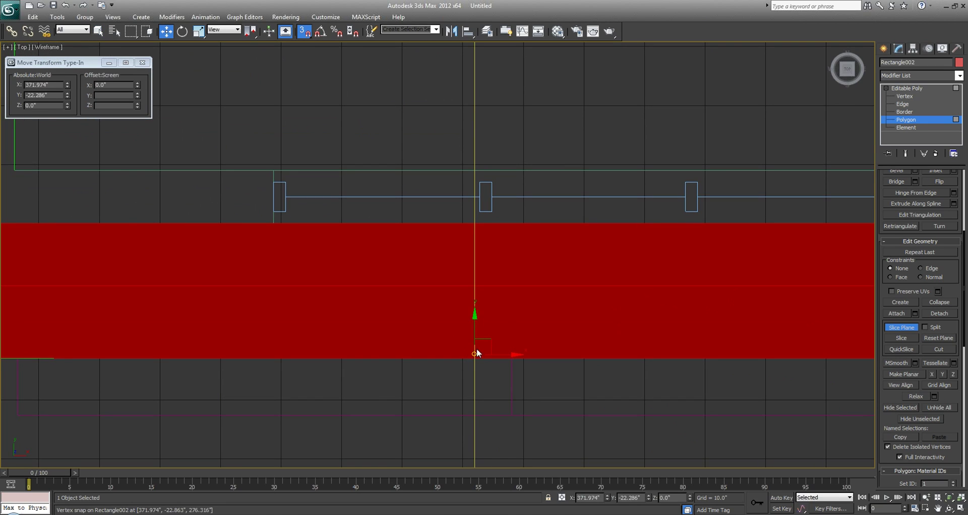
pyautogui.moveTo(475, 352); pyautogui.dragTo(471, 237)
pyautogui.scroll(-8, 419, 252)
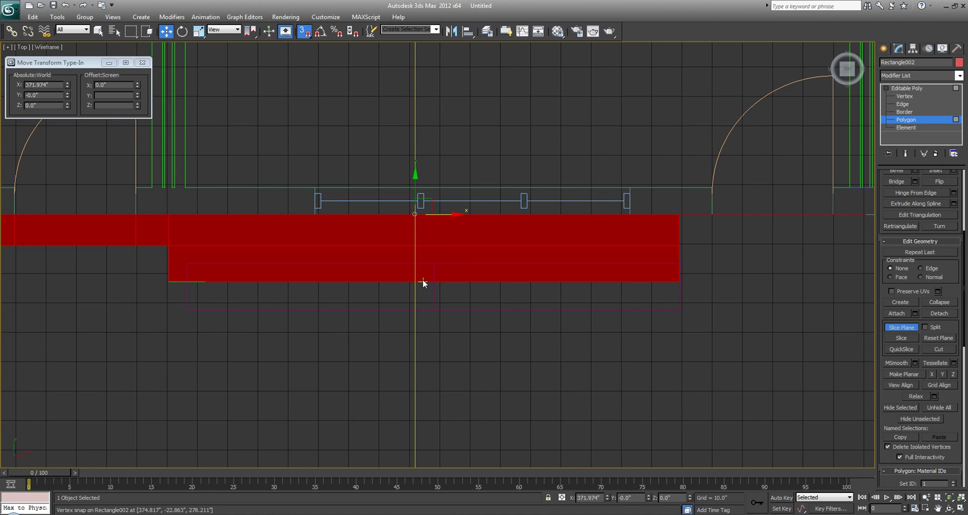
pyautogui.scroll(3, 410, 309)
pyautogui.scroll(-3, 464, 322)
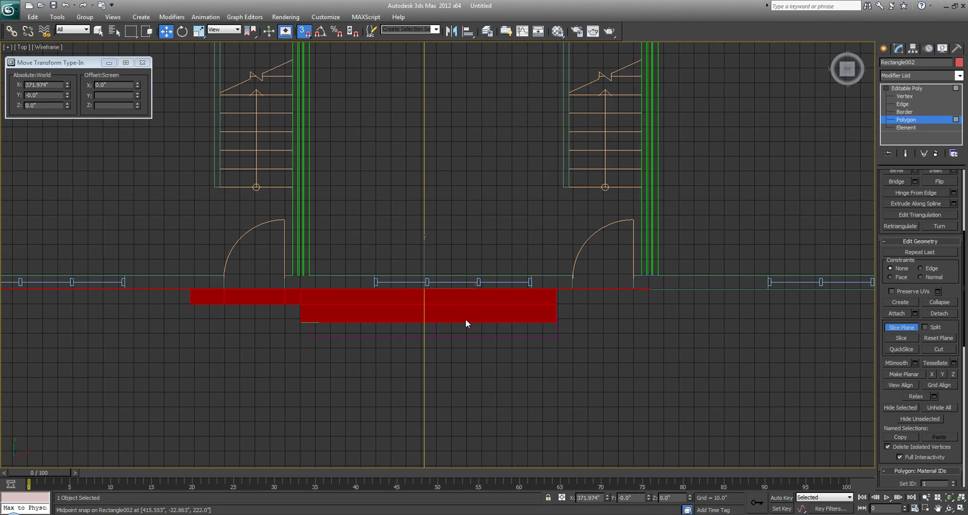
# Turn off shading of the selected faces and examine the slice lines on the front gable in the perspective view.
pyautogui.press('q')
pyautogui.hotkey('alt', 'w')
pyautogui.click(716, 406)
pyautogui.moveTo(516, 345)
pyautogui.keyDown('alt'); pyautogui.mouseDown(button='middle')
pyautogui.moveTo(531, 331)
pyautogui.moveTo(538, 377)
pyautogui.mouseUp(button='middle'); pyautogui.keyUp('alt')
pyautogui.press('F2')
pyautogui.keyDown('alt'); pyautogui.moveTo(569, 235); pyautogui.dragTo(577, 249, button='middle'); pyautogui.keyUp('alt')
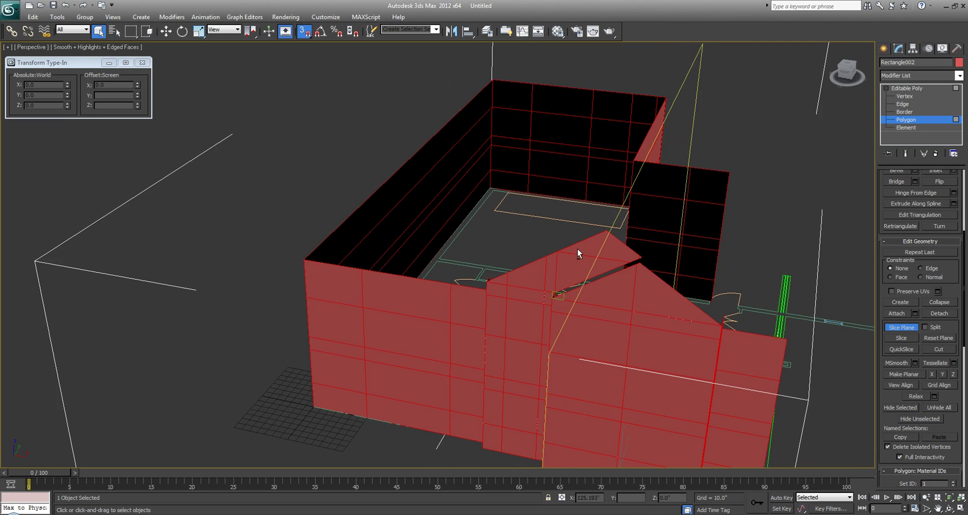
pyautogui.scroll(5, 647, 274)
pyautogui.moveTo(688, 300); pyautogui.dragTo(462, 264, button='middle')
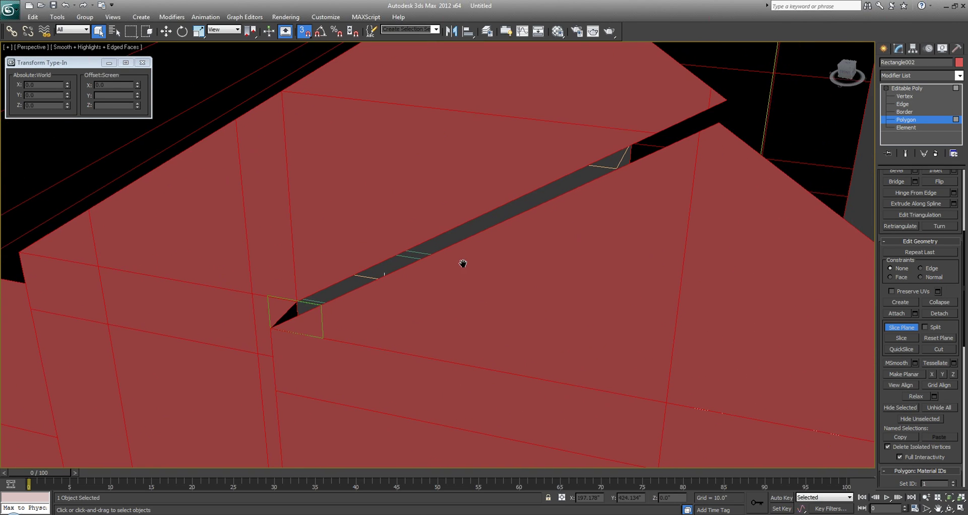
pyautogui.scroll(-4, 463, 264)
pyautogui.moveTo(545, 384); pyautogui.dragTo(597, 211, button='middle')
pyautogui.scroll(-4, 569, 289)
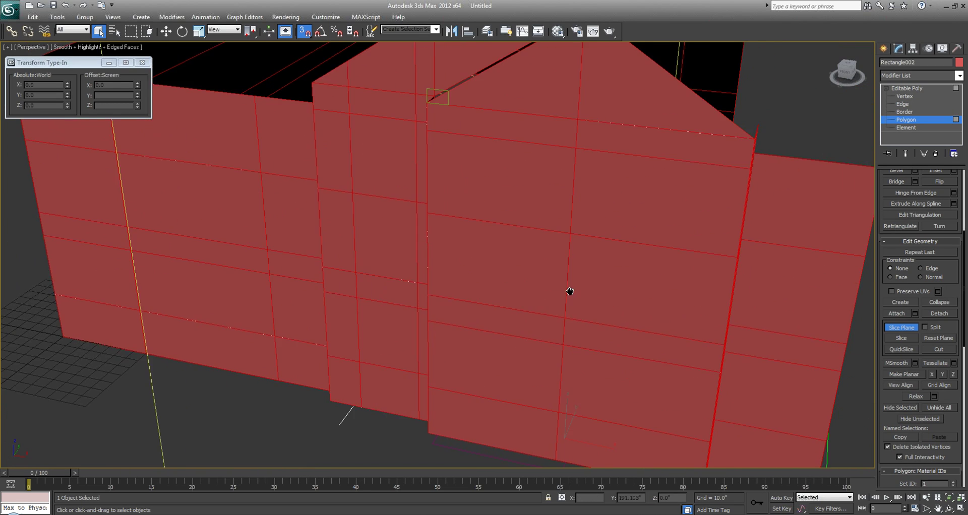
pyautogui.keyDown('alt'); pyautogui.moveTo(568, 289); pyautogui.dragTo(568, 340, button='middle'); pyautogui.keyUp('alt')
pyautogui.scroll(-4, 570, 334)
# Turn snapping off and move the slice plane along X to about 374.8", in line with the front gable's peak.
pyautogui.press('w')
pyautogui.press('s')
pyautogui.moveTo(528, 417); pyautogui.dragTo(532, 416)
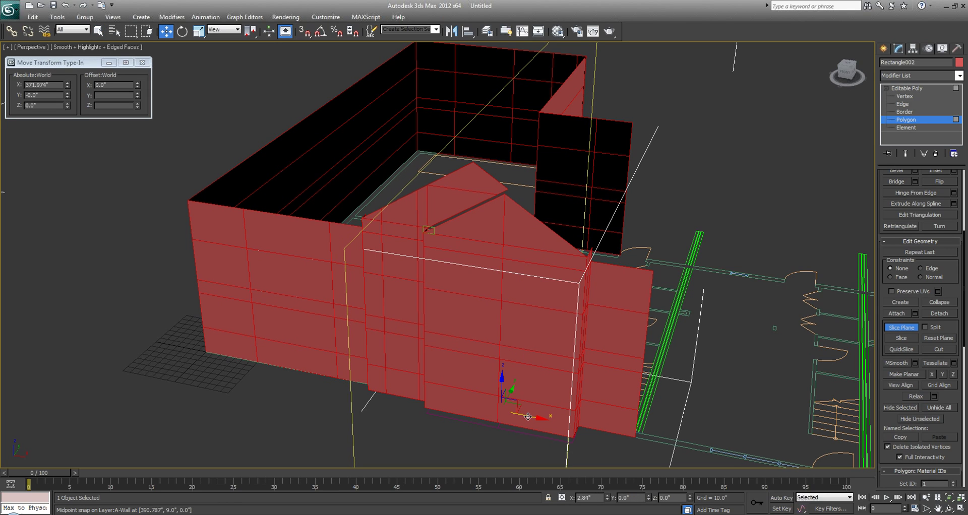
pyautogui.moveTo(498, 369); pyautogui.dragTo(498, 366, button='middle')
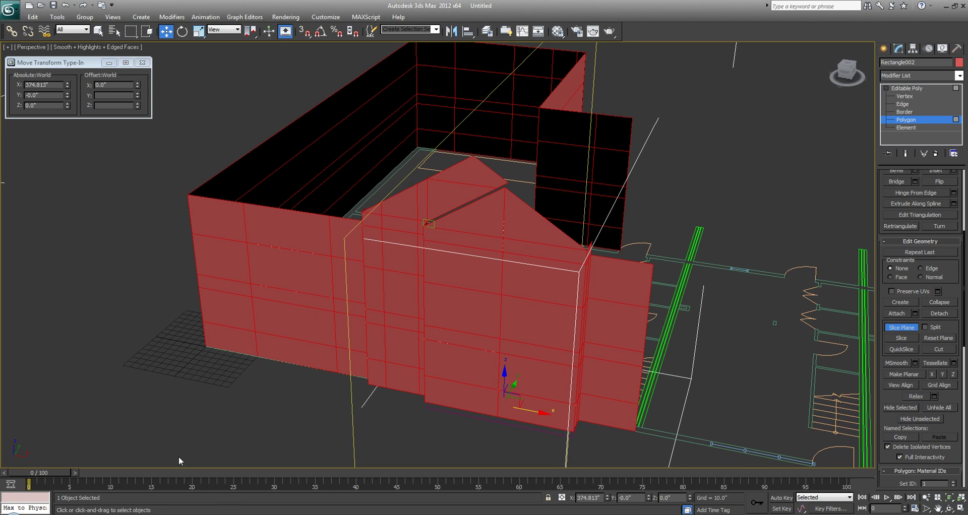
# Switch to the AutoCAD elevation drawing and measure the width of the ground-floor window between its outer frame edges.
pyautogui.click(86, 514)
pyautogui.moveTo(474, 292); pyautogui.dragTo(404, 307, button='middle')
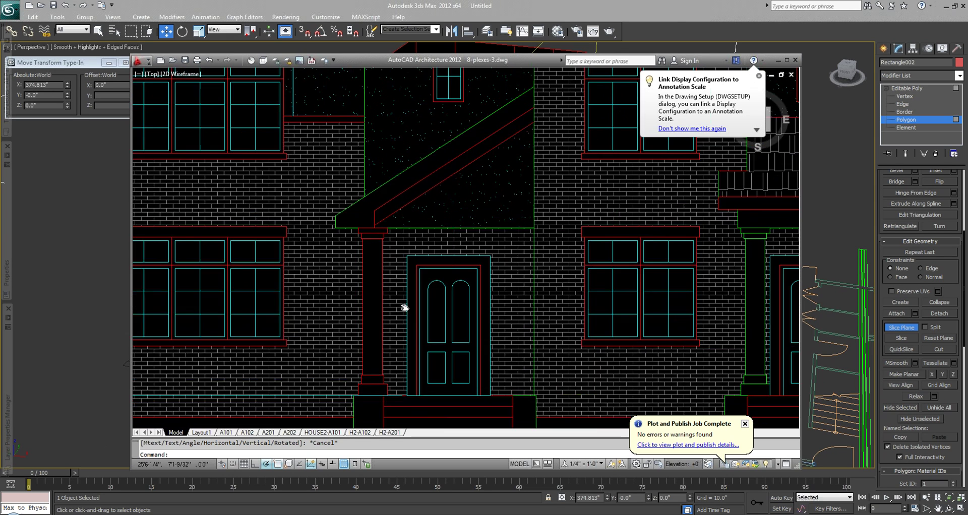
pyautogui.scroll(-2, 405, 310)
pyautogui.scroll(3, 539, 332)
pyautogui.moveTo(539, 332); pyautogui.dragTo(406, 361, button='middle')
pyautogui.press('Return')
pyautogui.click(362, 363)
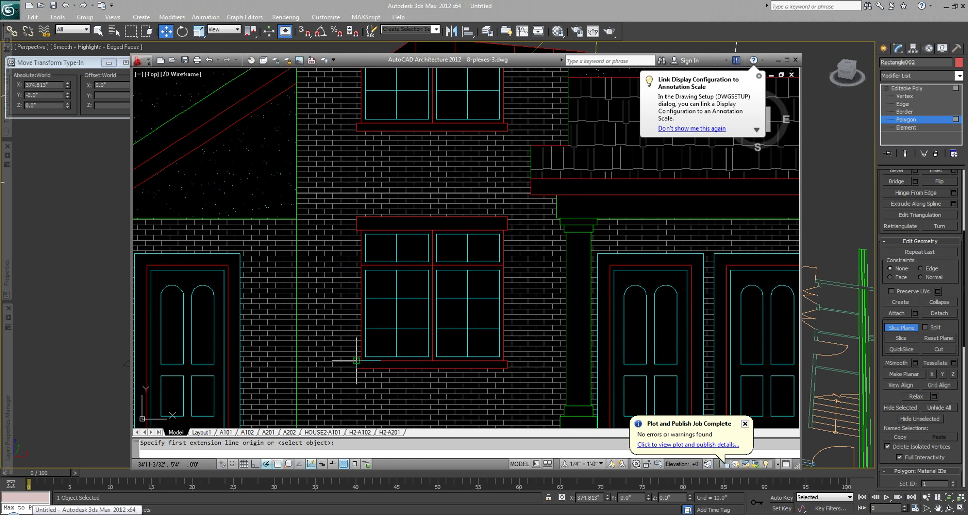
pyautogui.click(505, 362)
pyautogui.scroll(3, 444, 191)
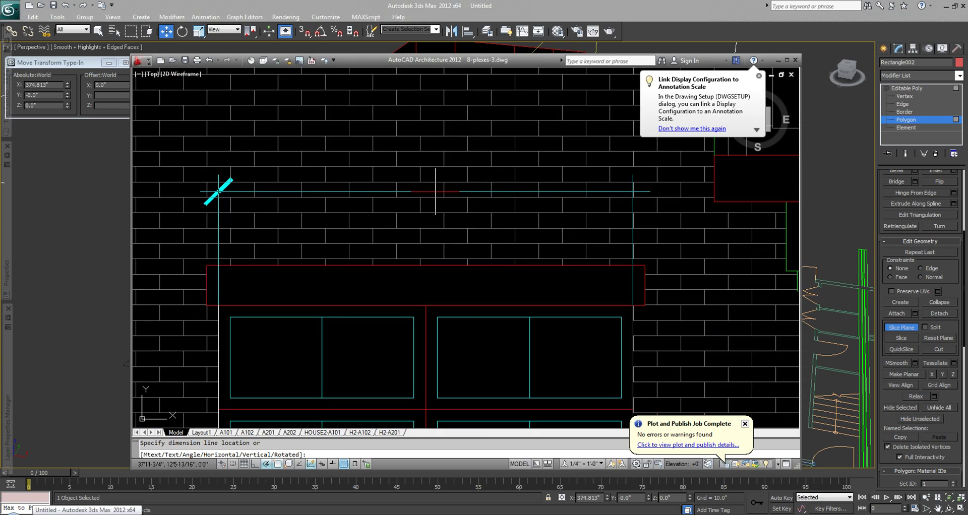
pyautogui.scroll(-2, 439, 197)
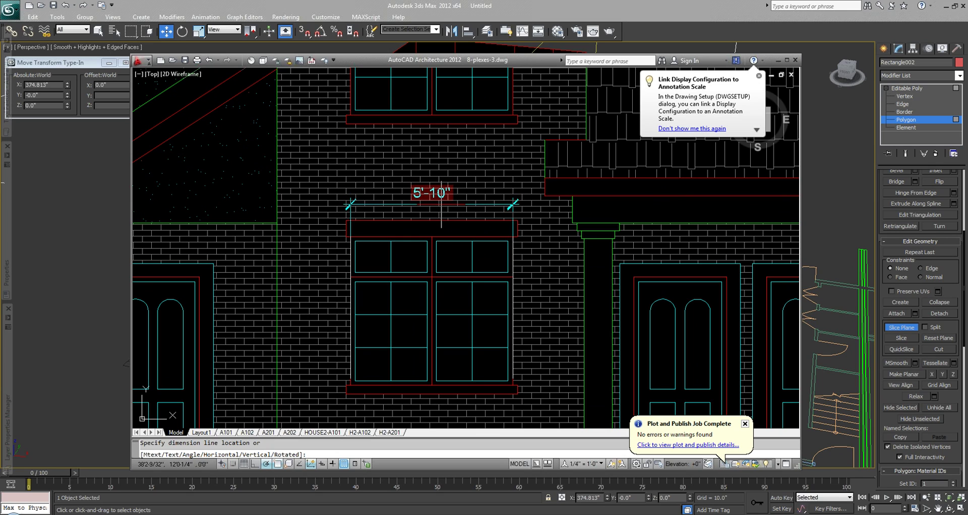
pyautogui.write('q')
pyautogui.press('Escape')
# Return to 3ds Max, offset the slice plane 34" along X in the Top view and slice the walls.
pyautogui.click(600, 2)
pyautogui.moveTo(495, 199); pyautogui.dragTo(500, 202, button='middle')
pyautogui.press('q')
pyautogui.hotkey('alt', 'w')
pyautogui.middleClick(265, 157)
pyautogui.hotkey('alt', 'w')
pyautogui.moveTo(264, 155); pyautogui.dragTo(257, 152, button='middle')
pyautogui.press('w')
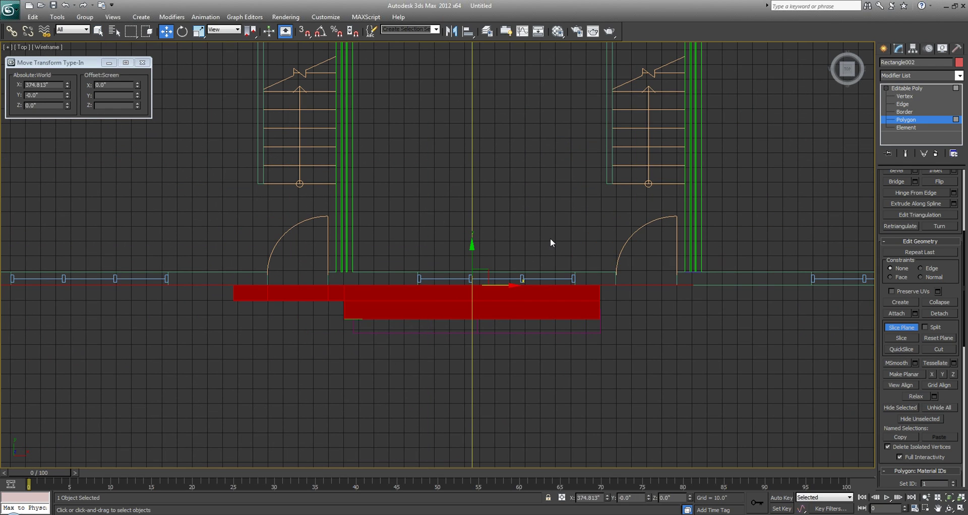
pyautogui.click(123, 86)
pyautogui.write('34')
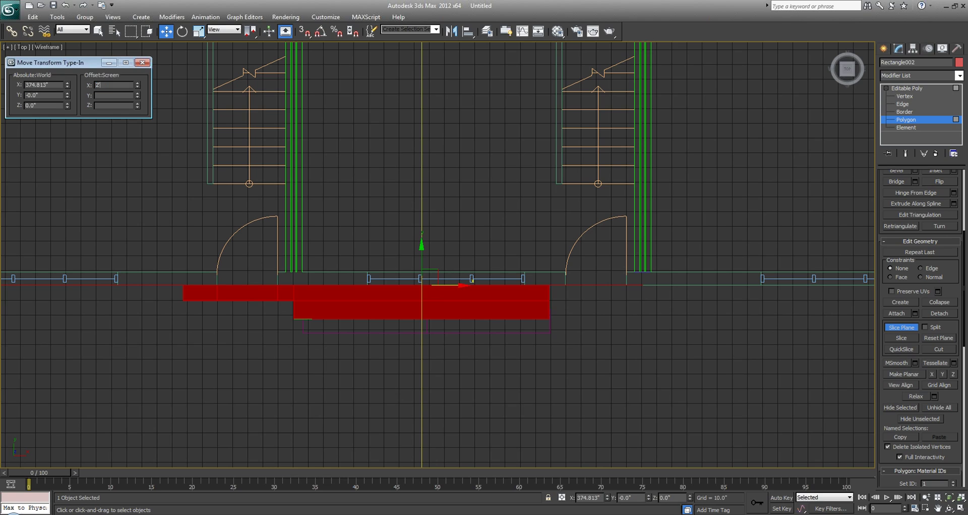
pyautogui.press('Return')
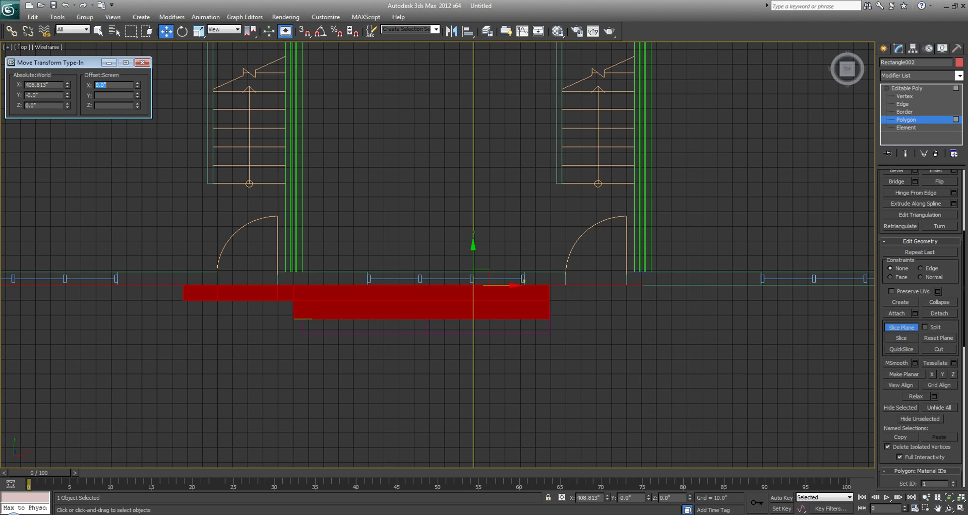
pyautogui.click(902, 338)
# Move the slice plane back along X to 340.813", slice the walls there and turn Slice Plane off.
pyautogui.click(114, 83)
pyautogui.write('-')
pyautogui.press('Return')
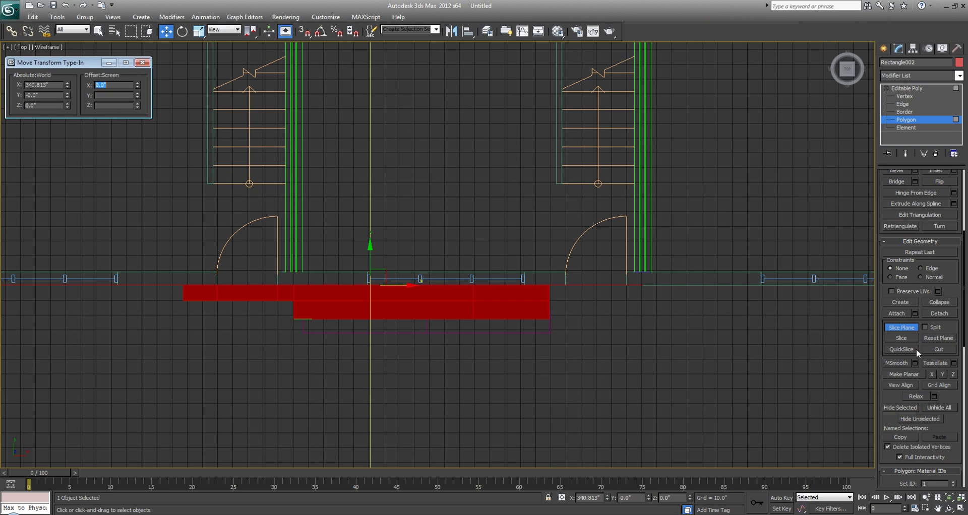
pyautogui.click(907, 338)
pyautogui.click(903, 327)
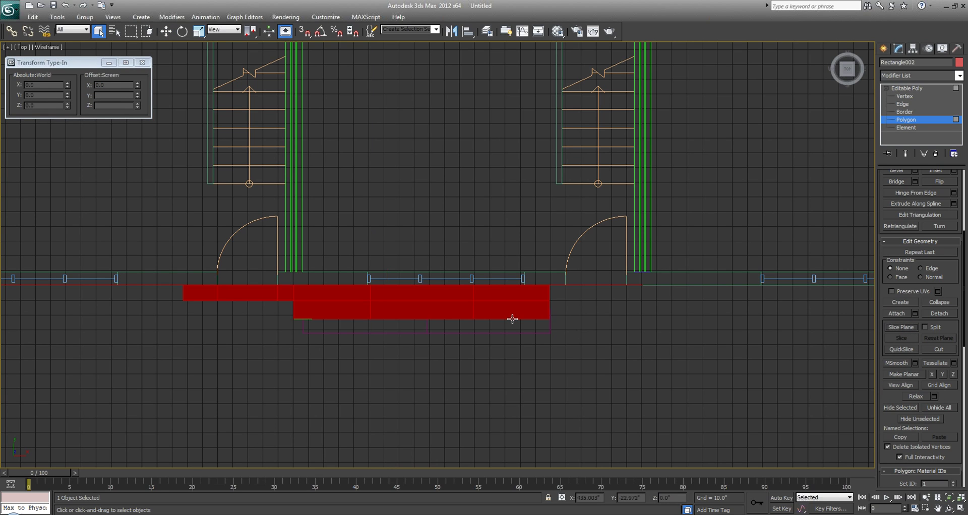
# Delete the polygons filling the lower and upper window openings in the left section of the front wall.
pyautogui.hotkey('alt', 'w')
pyautogui.rightClick(603, 361)
pyautogui.hotkey('alt', 'w')
pyautogui.keyDown('alt'); pyautogui.moveTo(558, 276); pyautogui.dragTo(561, 249, button='middle'); pyautogui.keyUp('alt')
pyautogui.click(578, 241)
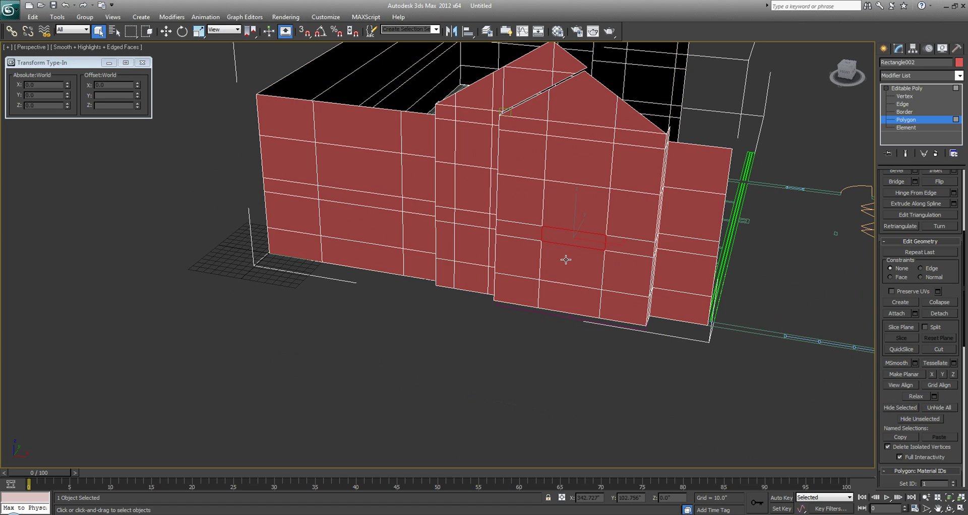
pyautogui.keyDown('alt'); pyautogui.moveTo(580, 259); pyautogui.dragTo(617, 240, button='middle'); pyautogui.keyUp('alt')
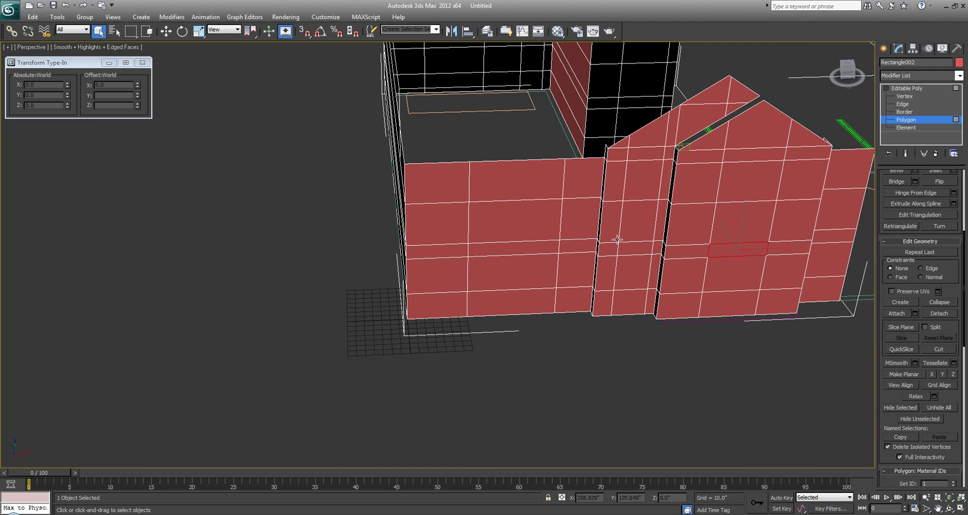
pyautogui.click(520, 250)
pyautogui.press('Delete')
pyautogui.click(510, 269)
pyautogui.press('Delete')
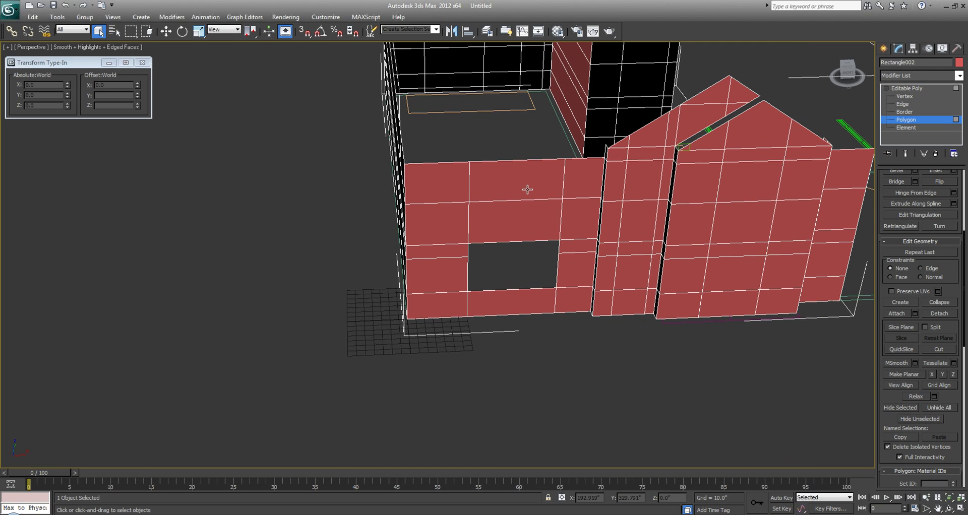
# Delete the two polygons filling the doorway between the left wall section and the projecting gable bay.
pyautogui.moveTo(648, 228); pyautogui.dragTo(509, 313, button='middle')
pyautogui.click(509, 299)
pyautogui.press('Delete')
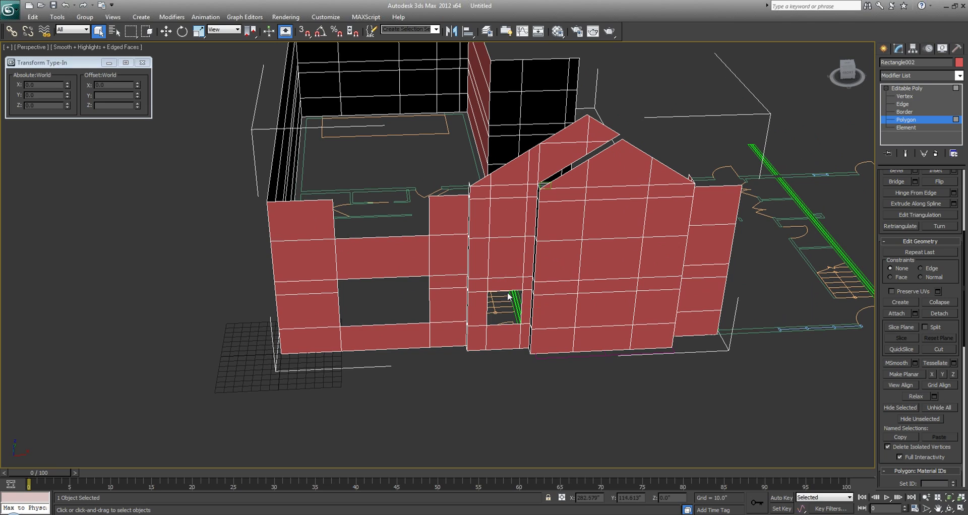
pyautogui.click(508, 330)
pyautogui.press('Delete')
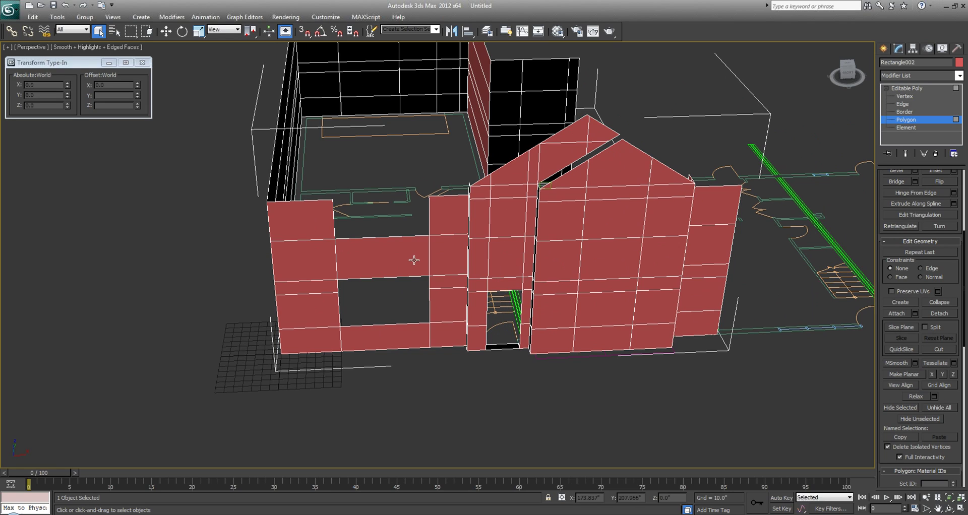
# Delete the polygons filling the upper and lower window openings in the projecting gable bay.
pyautogui.click(615, 200)
pyautogui.press('Delete')
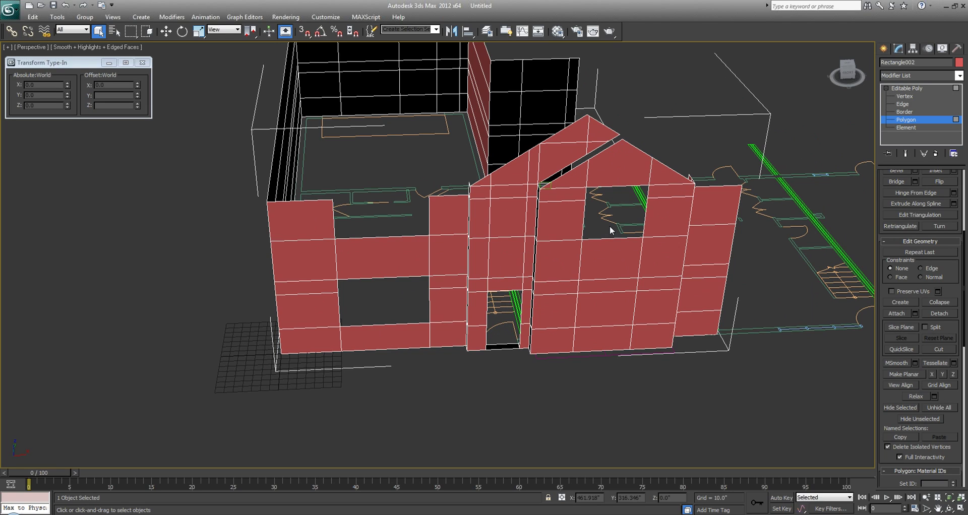
pyautogui.click(605, 284)
pyautogui.press('Delete')
pyautogui.click(600, 316)
pyautogui.press('Delete')
# Select the wall polygons on the far side of the bay and QuickSlice them at both door jambs, snapping in the Top view.
pyautogui.moveTo(702, 299); pyautogui.dragTo(520, 305, button='middle')
pyautogui.moveTo(512, 378); pyautogui.dragTo(438, 172)
pyautogui.moveTo(422, 179)
pyautogui.keyDown('alt'); pyautogui.mouseDown(button='middle')
pyautogui.moveTo(418, 241)
pyautogui.moveTo(434, 188)
pyautogui.mouseUp(button='middle'); pyautogui.keyUp('alt')
pyautogui.hotkey('alt', 'w')
pyautogui.rightClick(310, 152)
pyautogui.hotkey('alt', 'w')
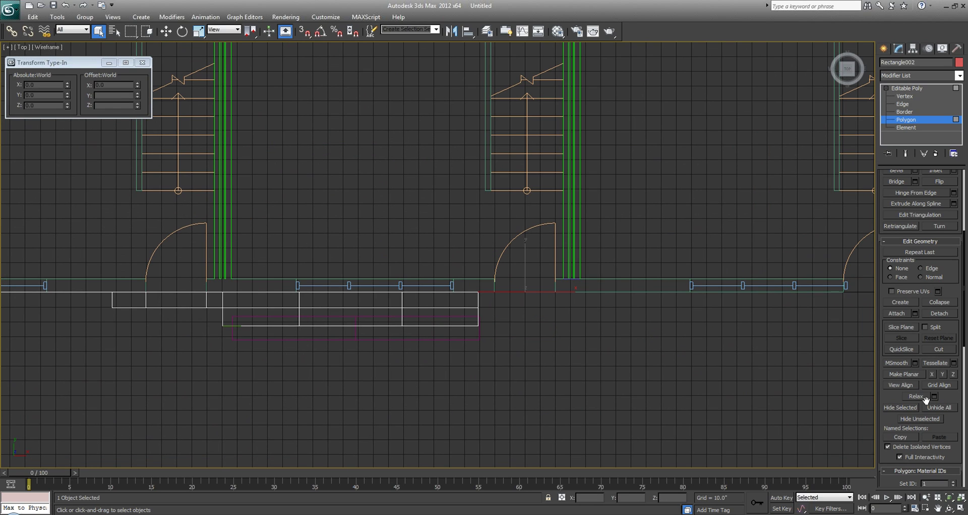
pyautogui.click(902, 349)
pyautogui.scroll(3, 473, 257)
pyautogui.press('s')
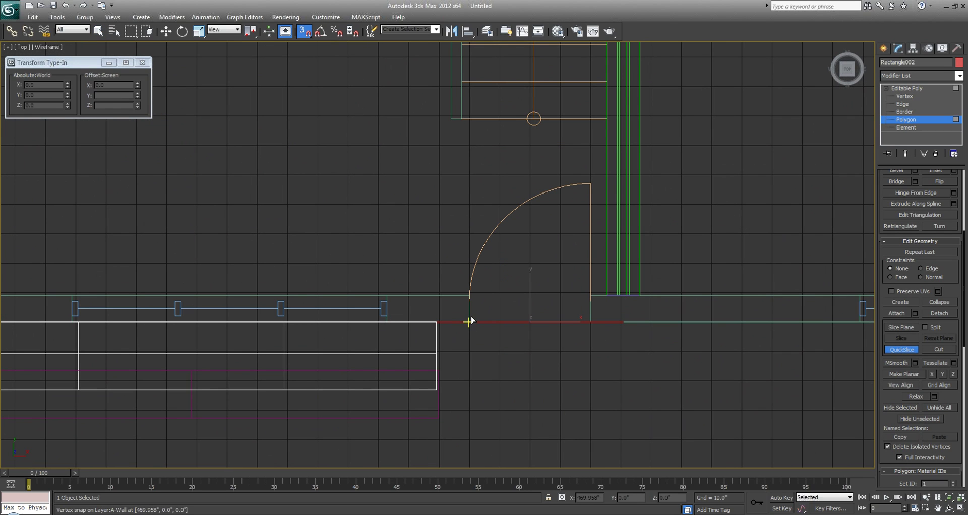
pyautogui.click(470, 303)
pyautogui.click(591, 304)
pyautogui.click(591, 323)
pyautogui.rightClick(593, 329)
# Delete the polygons filling the second doorway in the wall section to the right of the gable bay.
pyautogui.hotkey('alt', 'w')
pyautogui.press('p')
pyautogui.moveTo(642, 394)
pyautogui.keyDown('alt'); pyautogui.mouseDown(button='middle')
pyautogui.moveTo(642, 377)
pyautogui.moveTo(371, 333)
pyautogui.mouseUp(button='middle'); pyautogui.keyUp('alt')
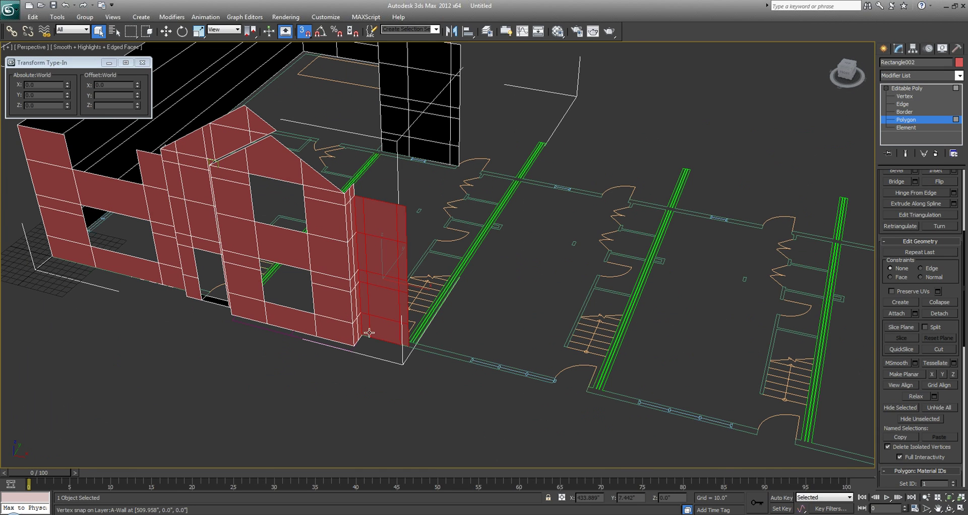
pyautogui.press('Delete')
pyautogui.click(392, 303)
pyautogui.keyDown('alt'); pyautogui.moveTo(313, 328); pyautogui.dragTo(427, 365, button='middle'); pyautogui.keyUp('alt')
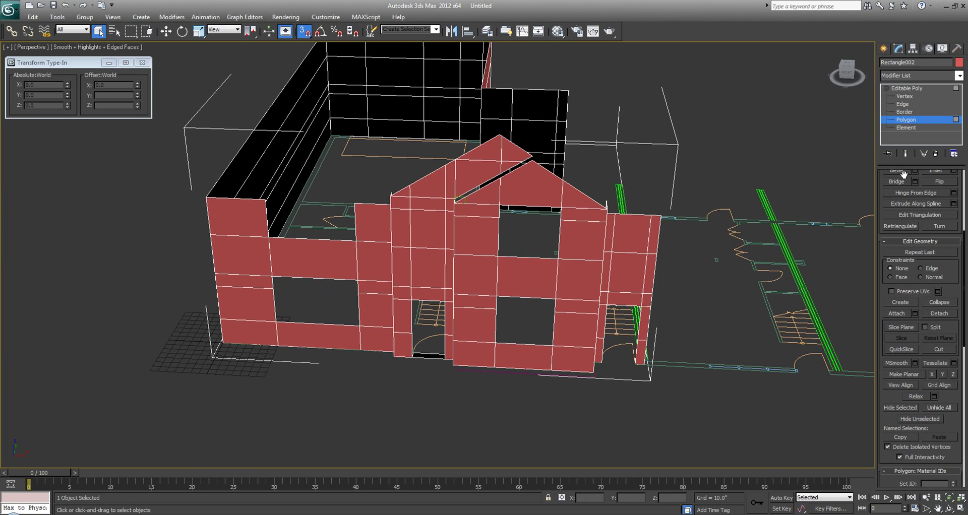
pyautogui.moveTo(536, 194); pyautogui.dragTo(561, 175, button='middle')
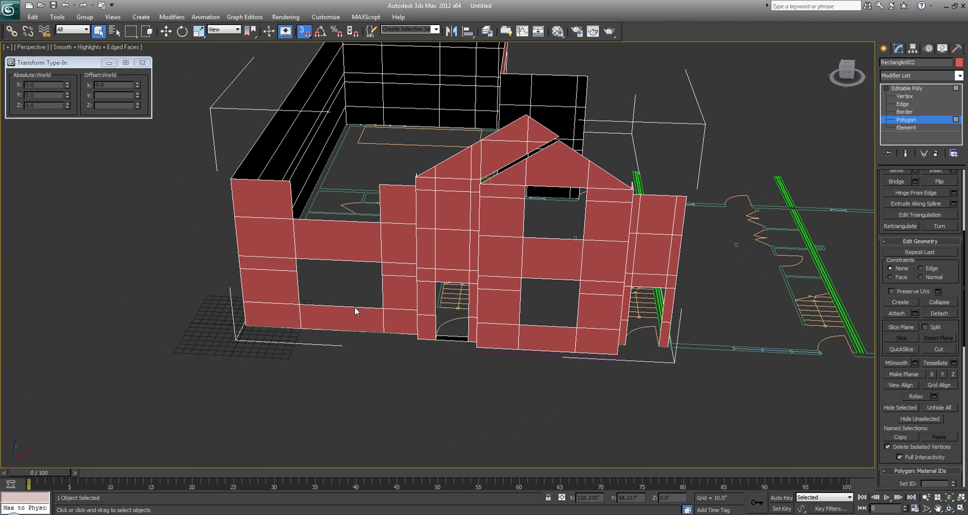
# Select the borders of the three enclosed window openings and extrude them inward along Y as reveals, with snapping off.
pyautogui.click(909, 113)
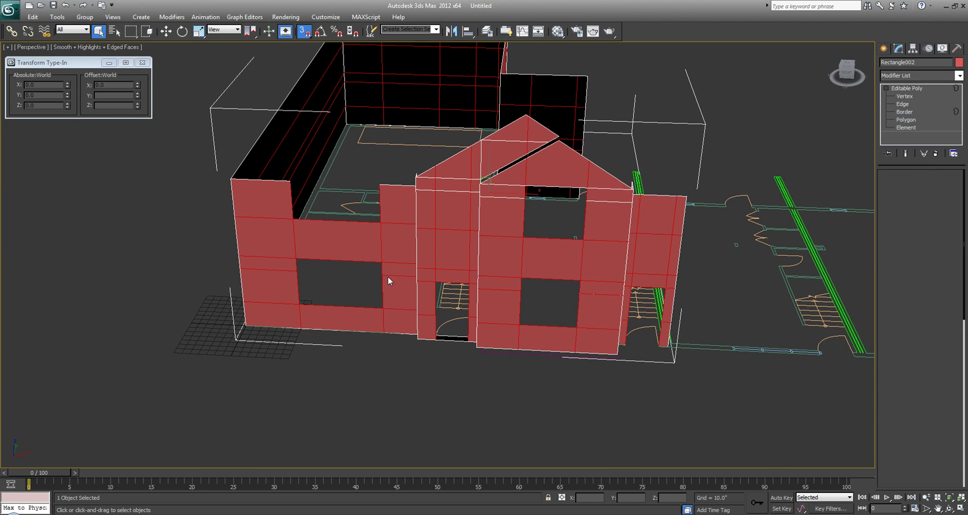
pyautogui.click(353, 305)
pyautogui.keyDown('alt'); pyautogui.moveTo(353, 304); pyautogui.dragTo(318, 275, button='middle'); pyautogui.keyUp('alt')
pyautogui.press('w')
pyautogui.press('s')
pyautogui.moveTo(328, 261); pyautogui.dragTo(328, 263)
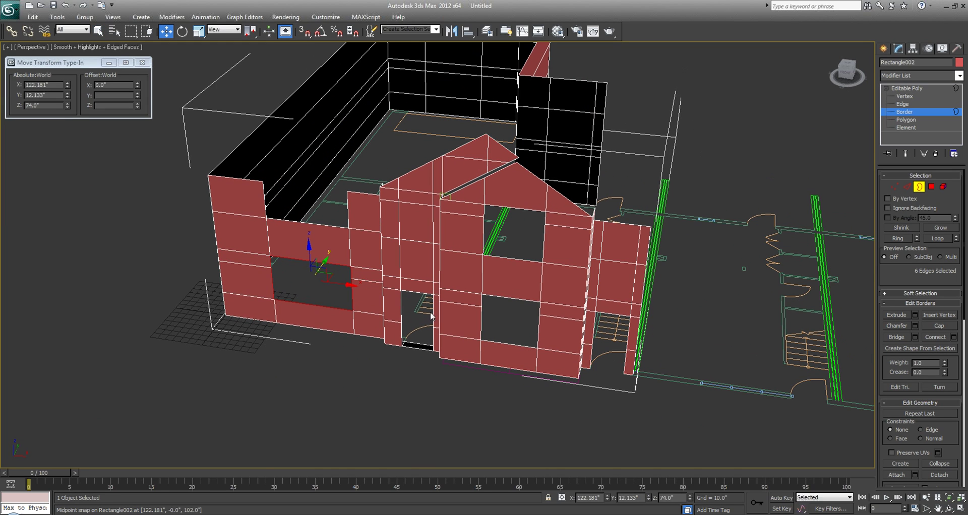
pyautogui.keyDown('ctrl'); pyautogui.click(485, 341); pyautogui.keyUp('ctrl')
pyautogui.keyDown('ctrl'); pyautogui.click(516, 260); pyautogui.keyUp('ctrl')
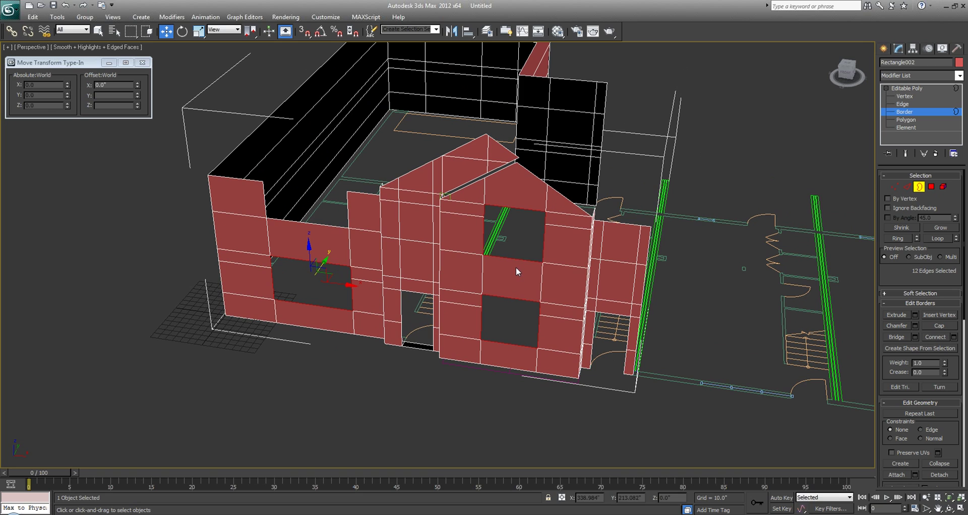
pyautogui.keyDown('alt'); pyautogui.moveTo(516, 268); pyautogui.dragTo(509, 281, button='middle'); pyautogui.keyUp('alt')
pyautogui.keyDown('shift'); pyautogui.moveTo(306, 258); pyautogui.dragTo(310, 252); pyautogui.keyUp('shift')
# Select the edges around both doorways and the open-topped upper window, and extrude them inward along Y by about 10.9".
pyautogui.press('3')
pyautogui.press('2')
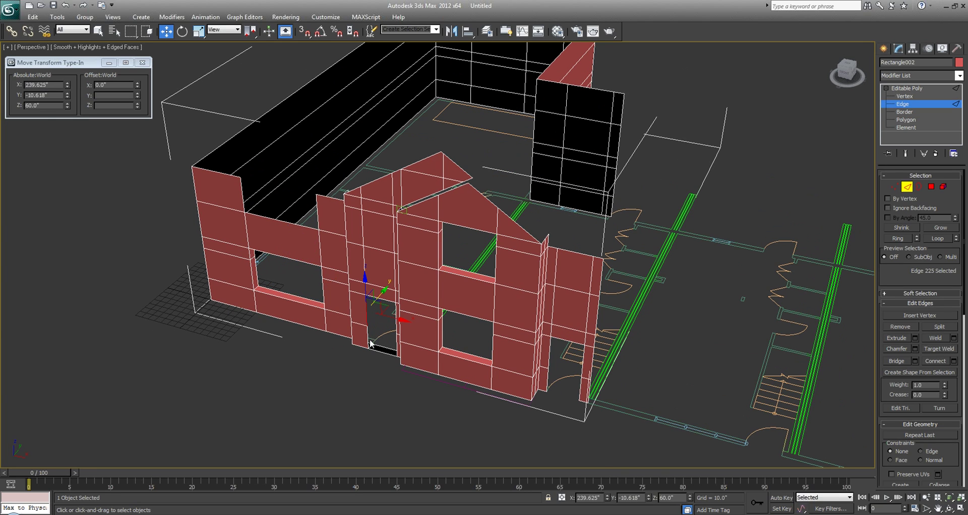
pyautogui.scroll(4, 366, 321)
pyautogui.press('q')
pyautogui.keyDown('ctrl'); pyautogui.click(344, 289); pyautogui.keyUp('ctrl')
pyautogui.keyDown('ctrl'); pyautogui.click(374, 324); pyautogui.keyUp('ctrl')
pyautogui.keyDown('ctrl'); pyautogui.click(374, 363); pyautogui.keyUp('ctrl')
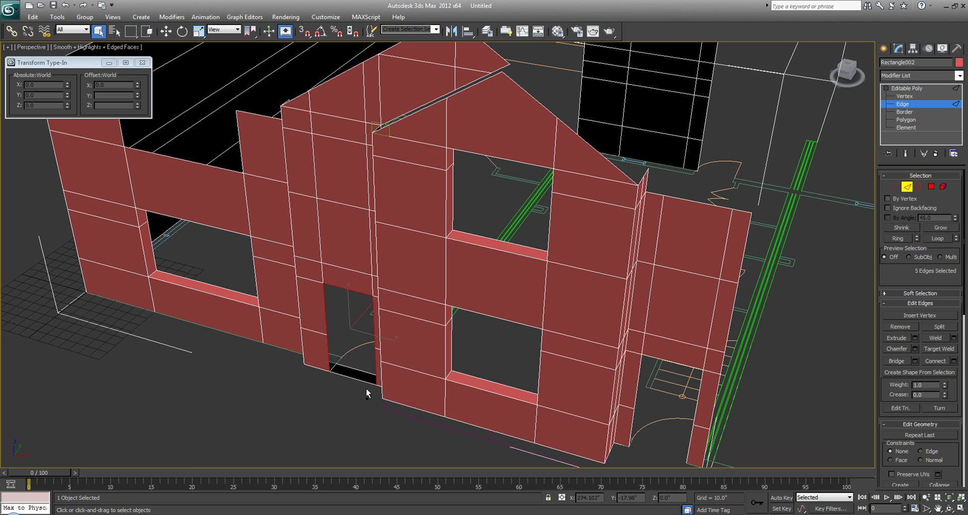
pyautogui.keyDown('ctrl'); pyautogui.click(636, 397); pyautogui.keyUp('ctrl')
pyautogui.keyDown('ctrl'); pyautogui.click(663, 357); pyautogui.keyUp('ctrl')
pyautogui.keyDown('ctrl'); pyautogui.click(689, 447); pyautogui.keyUp('ctrl')
pyautogui.moveTo(121, 132); pyautogui.dragTo(167, 187, button='middle')
pyautogui.keyDown('ctrl'); pyautogui.click(168, 182); pyautogui.keyUp('ctrl')
pyautogui.keyDown('ctrl'); pyautogui.click(235, 218); pyautogui.keyUp('ctrl')
pyautogui.keyDown('ctrl'); pyautogui.click(291, 216); pyautogui.keyUp('ctrl')
pyautogui.press('w')
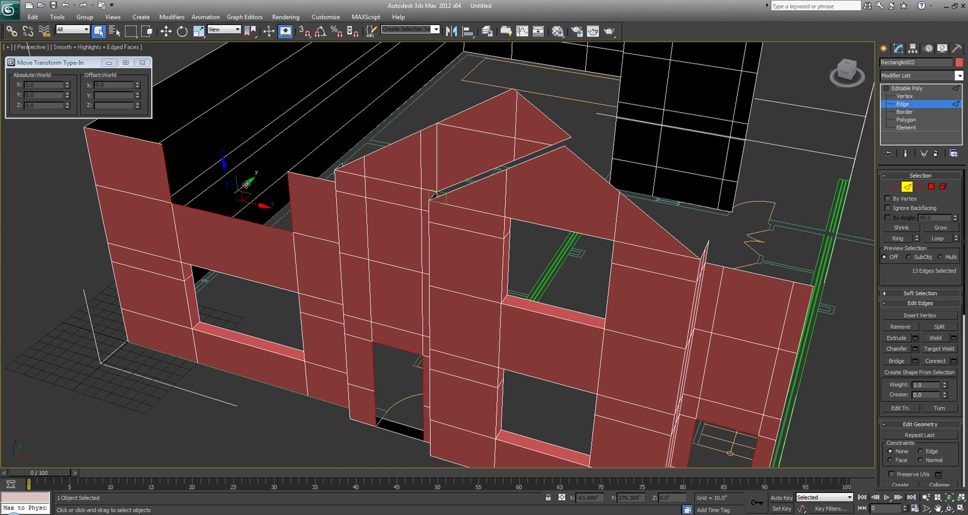
pyautogui.moveTo(247, 183); pyautogui.dragTo(255, 179)
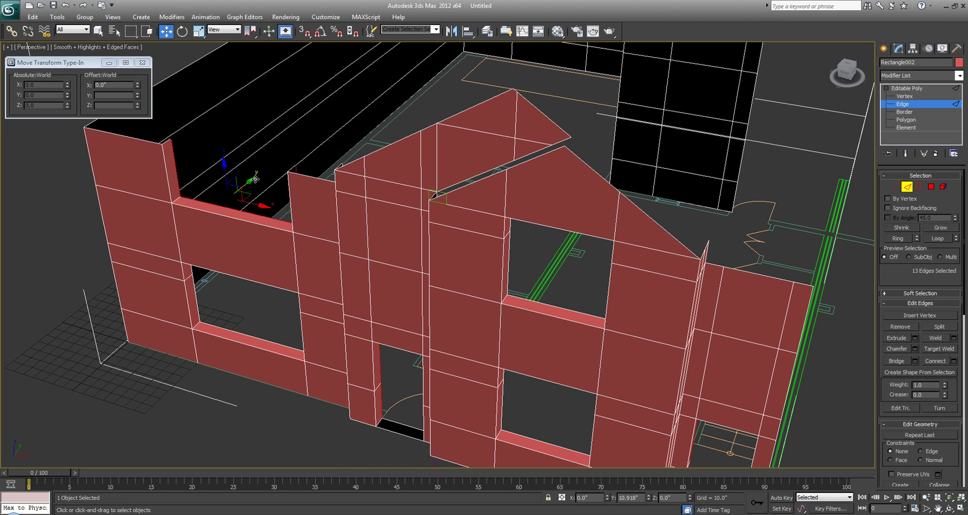
# Leave edge editing, deselect the walls and examine the door and window reveals across the front facade.
pyautogui.scroll(-4, 503, 242)
pyautogui.moveTo(503, 242); pyautogui.dragTo(436, 258, button='middle')
pyautogui.keyDown('alt'); pyautogui.moveTo(392, 299); pyautogui.dragTo(483, 270, button='middle'); pyautogui.keyUp('alt')
pyautogui.click(906, 88)
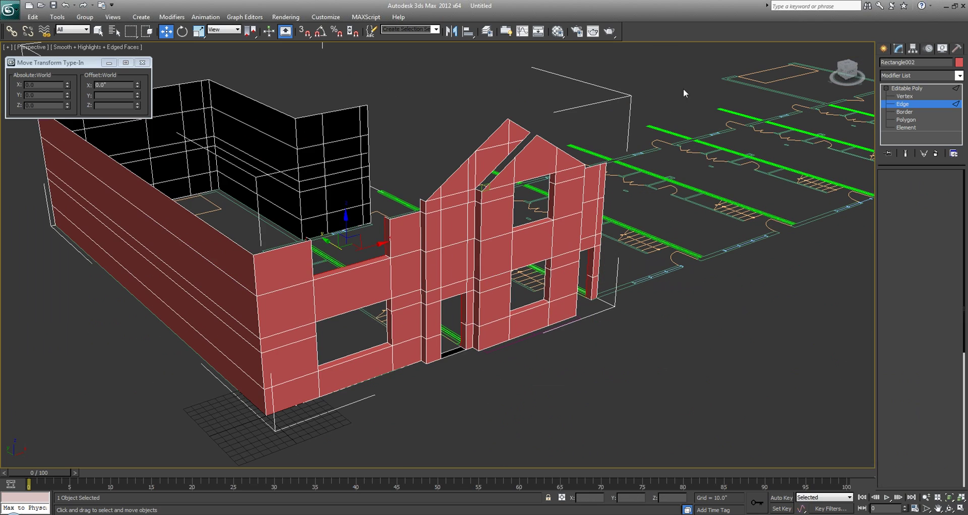
pyautogui.click(683, 89)
pyautogui.keyDown('alt'); pyautogui.moveTo(672, 223); pyautogui.dragTo(638, 223, button='middle'); pyautogui.keyUp('alt')
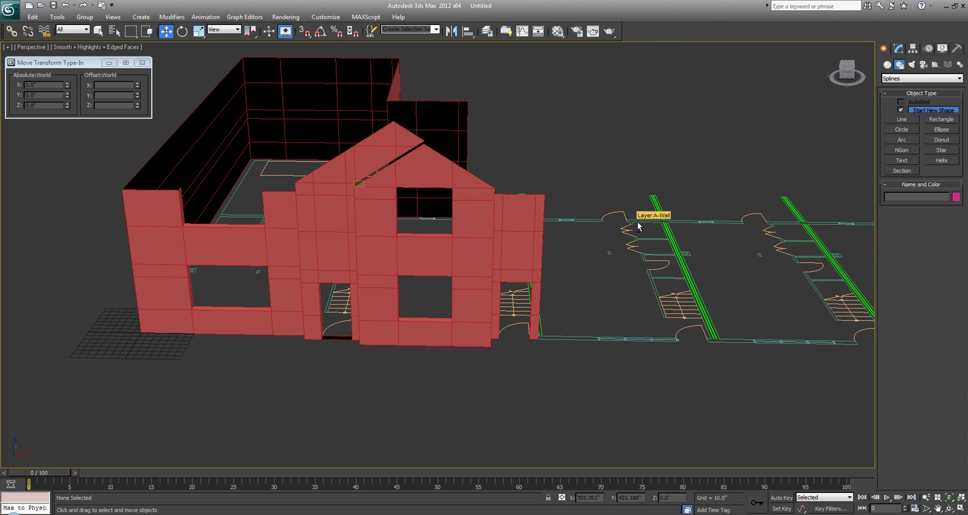
pyautogui.moveTo(320, 264); pyautogui.dragTo(361, 298, button='middle')
pyautogui.scroll(3, 361, 299)
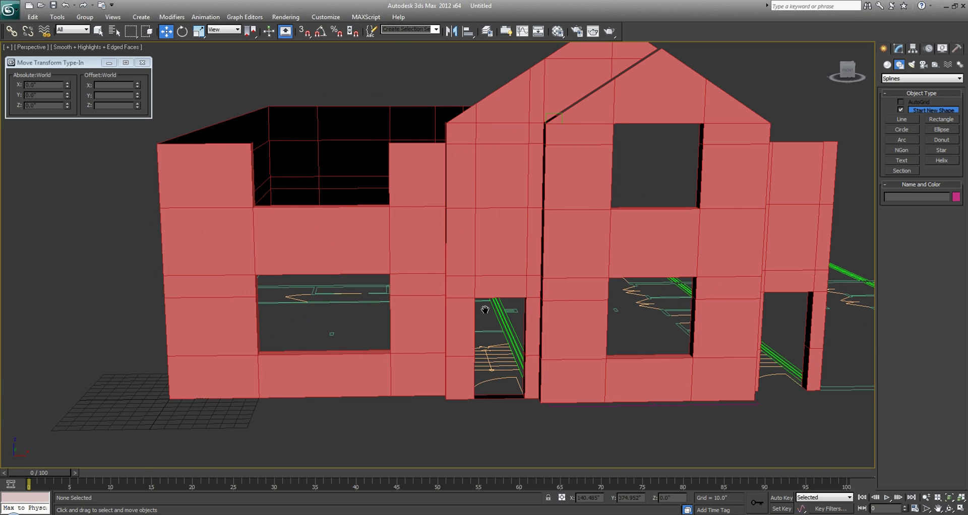
pyautogui.keyDown('alt'); pyautogui.moveTo(486, 310); pyautogui.dragTo(439, 308, button='middle'); pyautogui.keyUp('alt')
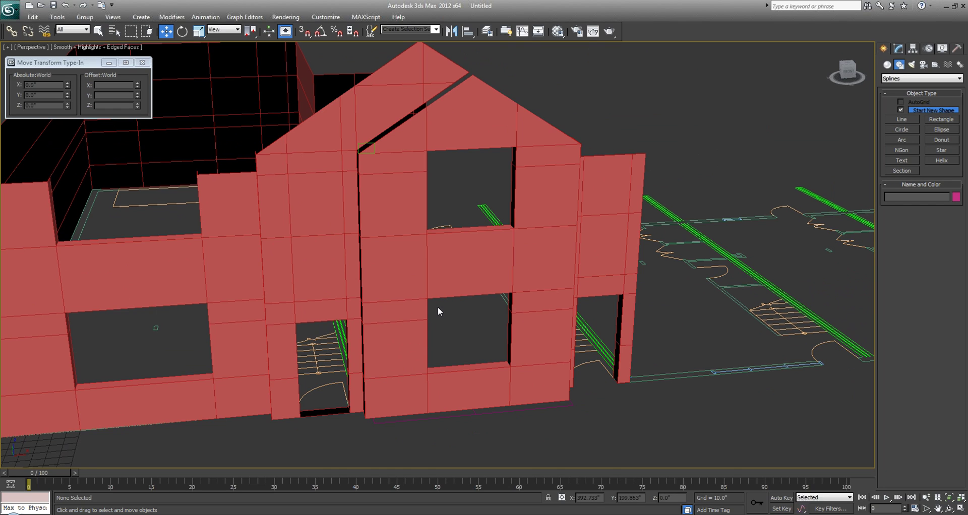
pyautogui.keyDown('alt'); pyautogui.moveTo(488, 303); pyautogui.dragTo(479, 334, button='middle'); pyautogui.keyUp('alt')
pyautogui.scroll(3, 471, 355)
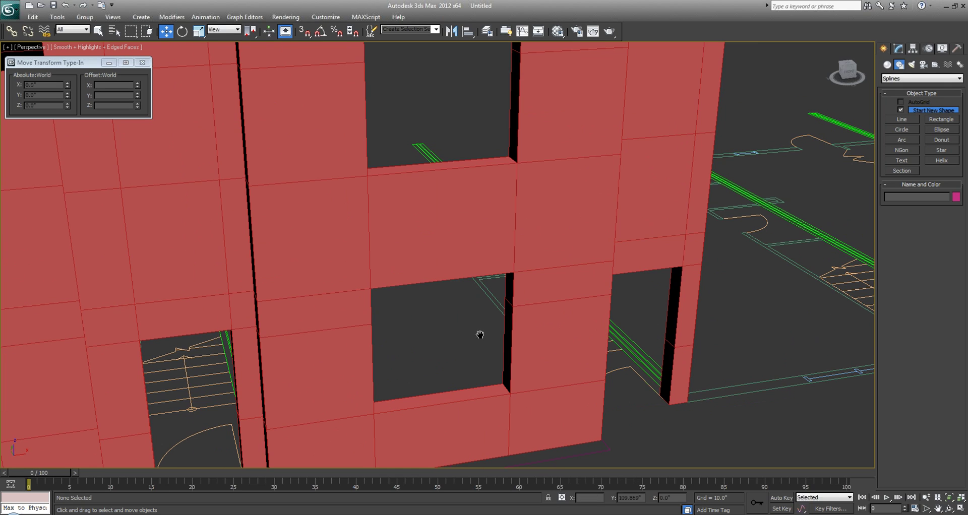
# With snapping on, create a fixed window 34" wide, 5.366" deep and 48" high at the right side of the ground-floor window opening.
pyautogui.click(887, 66)
pyautogui.click(898, 79)
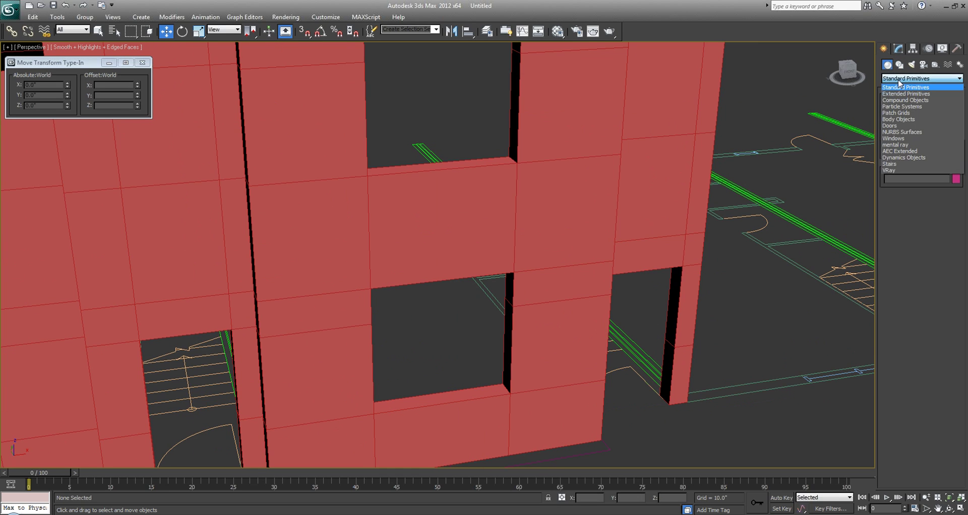
pyautogui.click(904, 138)
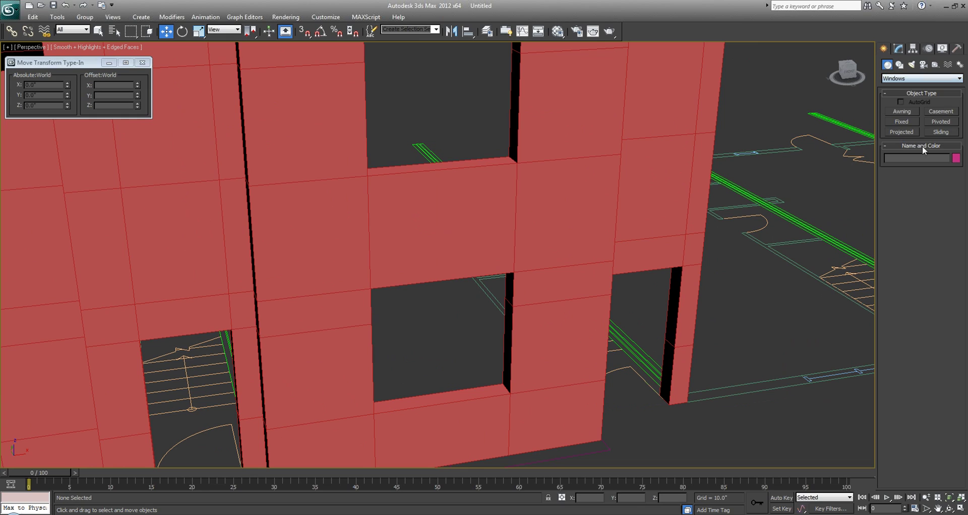
pyautogui.click(903, 122)
pyautogui.press('s')
pyautogui.click(444, 404)
pyautogui.moveTo(443, 404); pyautogui.dragTo(506, 390)
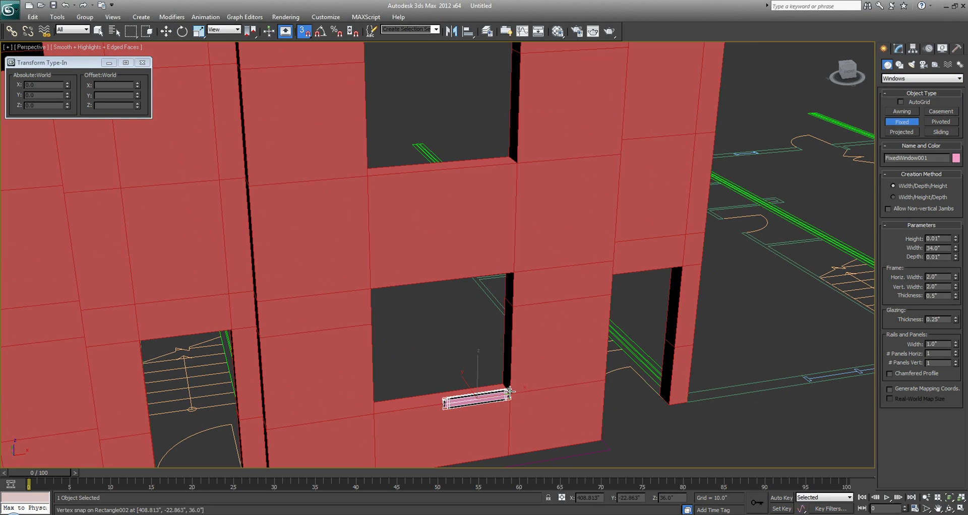
pyautogui.click(506, 388)
pyautogui.click(513, 309)
# Try cloning the fixed window sideways into the other half of the opening, and undo the clone.
pyautogui.keyDown('alt'); pyautogui.moveTo(502, 335); pyautogui.dragTo(439, 323, button='middle'); pyautogui.keyUp('alt')
pyautogui.scroll(3, 470, 298)
pyautogui.keyDown('alt'); pyautogui.moveTo(513, 304); pyautogui.dragTo(437, 304, button='middle'); pyautogui.keyUp('alt')
pyautogui.keyDown('alt'); pyautogui.moveTo(521, 345); pyautogui.dragTo(400, 353, button='middle'); pyautogui.keyUp('alt')
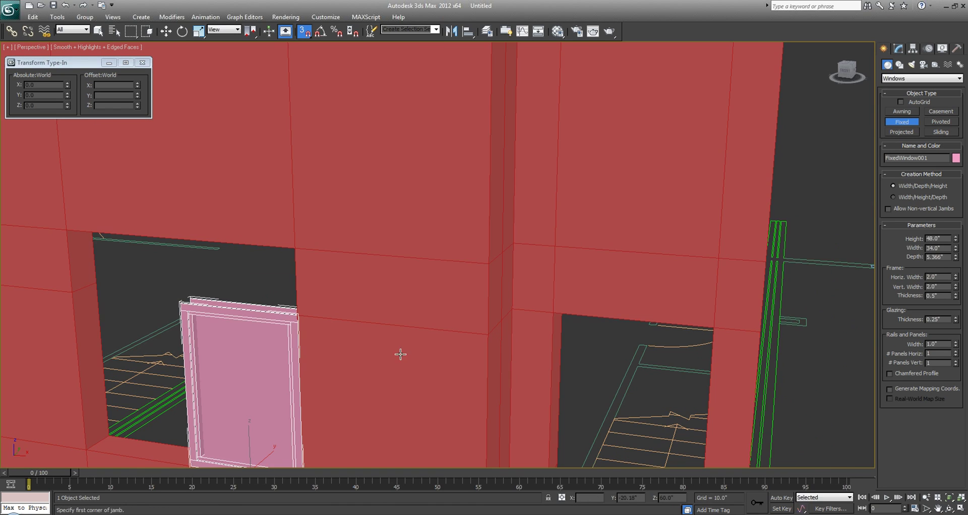
pyautogui.moveTo(272, 348); pyautogui.dragTo(367, 294, button='middle')
pyautogui.press('w')
pyautogui.keyDown('shift'); pyautogui.moveTo(470, 385); pyautogui.dragTo(354, 376); pyautogui.keyUp('shift')
pyautogui.click(475, 304)
pyautogui.scroll(5, 396, 285)
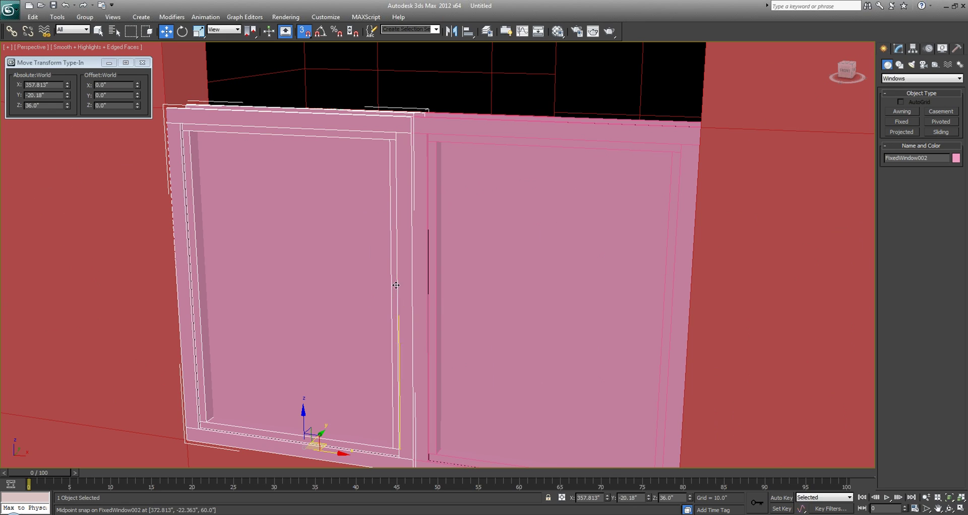
pyautogui.scroll(-5, 431, 275)
pyautogui.press('q')
pyautogui.hotkey('ctrl', 'z')
pyautogui.moveTo(494, 297)
pyautogui.mouseDown(button='middle')
pyautogui.moveTo(604, 289)
pyautogui.moveTo(473, 310)
pyautogui.mouseUp(button='middle')
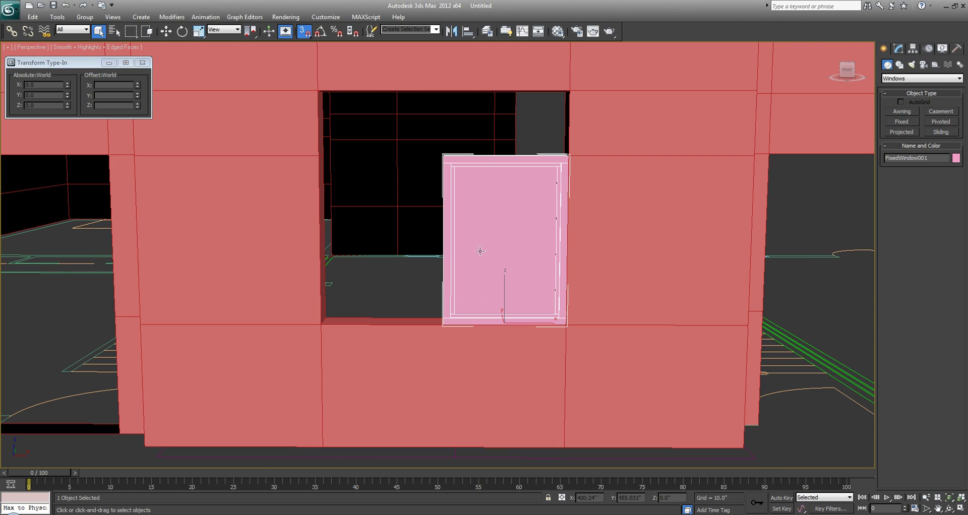
# Set the fixed window's height to 49" and its width to 35".
pyautogui.click(899, 49)
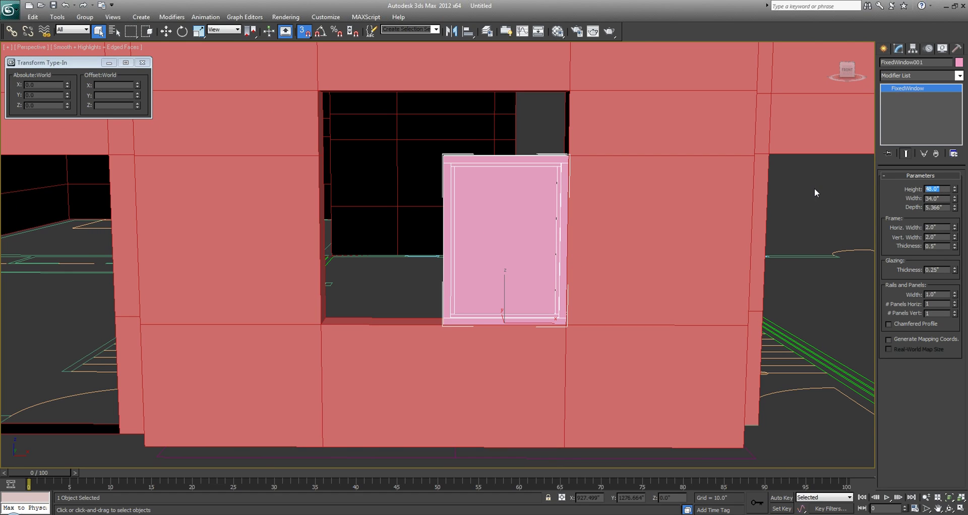
pyautogui.write('49')
pyautogui.press('Tab')
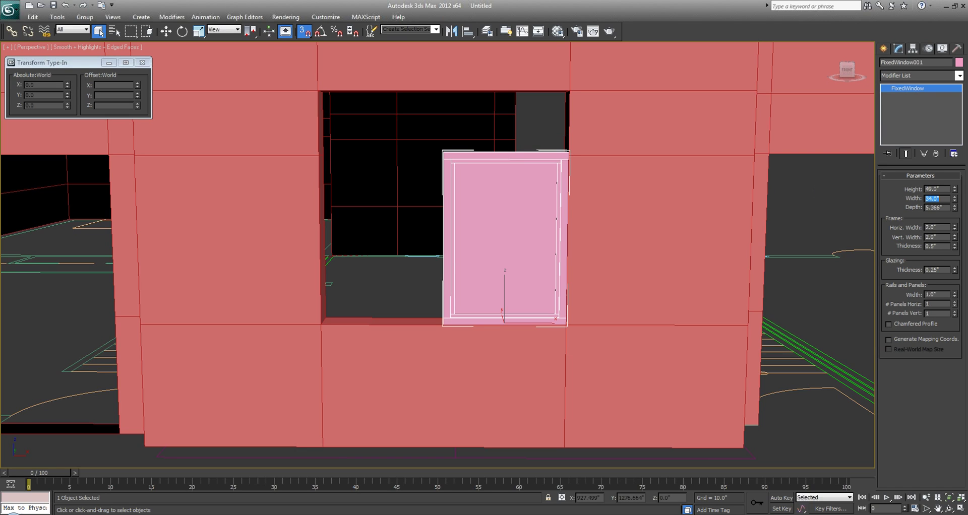
pyautogui.write('35')
pyautogui.press('Return')
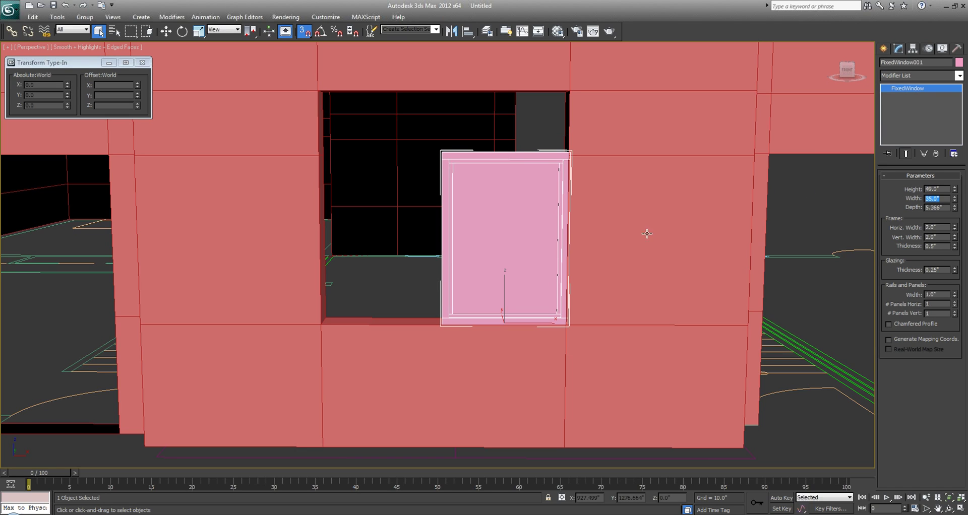
# Try offsetting the window by -1" along X, and shift it back by 1".
pyautogui.scroll(3, 526, 287)
pyautogui.press('w')
pyautogui.scroll(4, 489, 269)
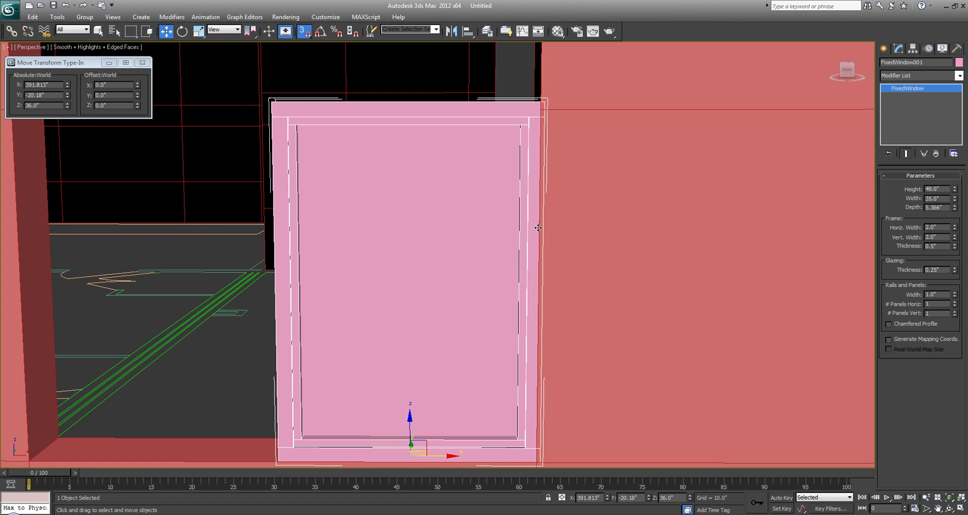
pyautogui.keyDown('alt'); pyautogui.moveTo(538, 228); pyautogui.dragTo(535, 169, button='middle'); pyautogui.keyUp('alt')
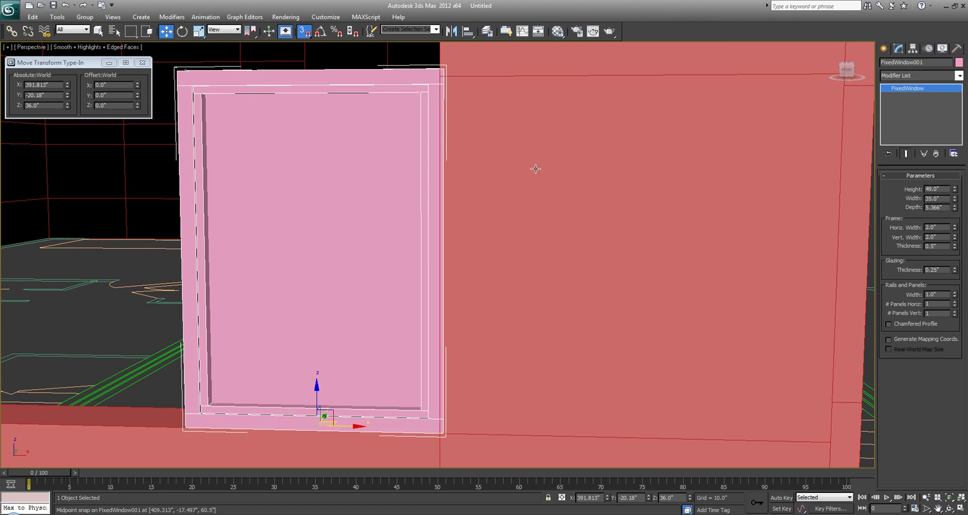
pyautogui.scroll(4, 432, 346)
pyautogui.scroll(-4, 498, 331)
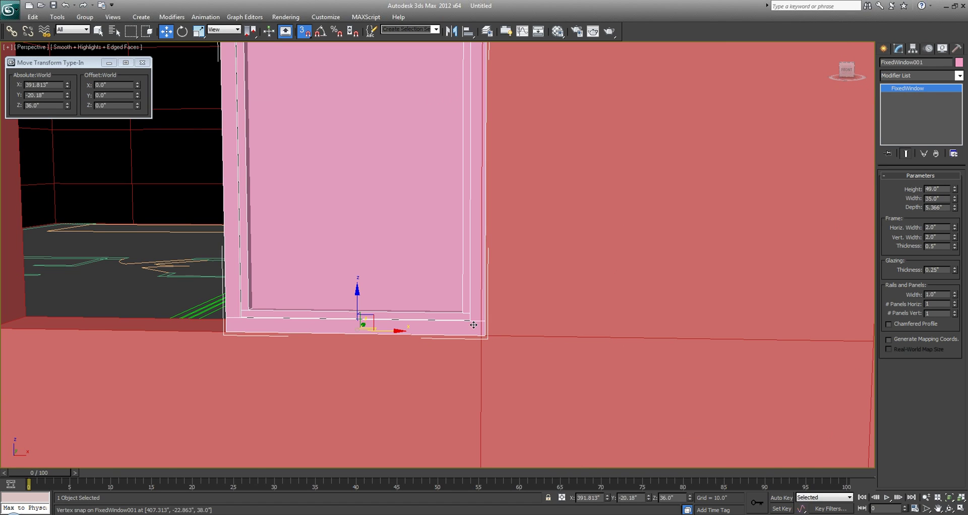
pyautogui.moveTo(125, 87); pyautogui.dragTo(93, 85)
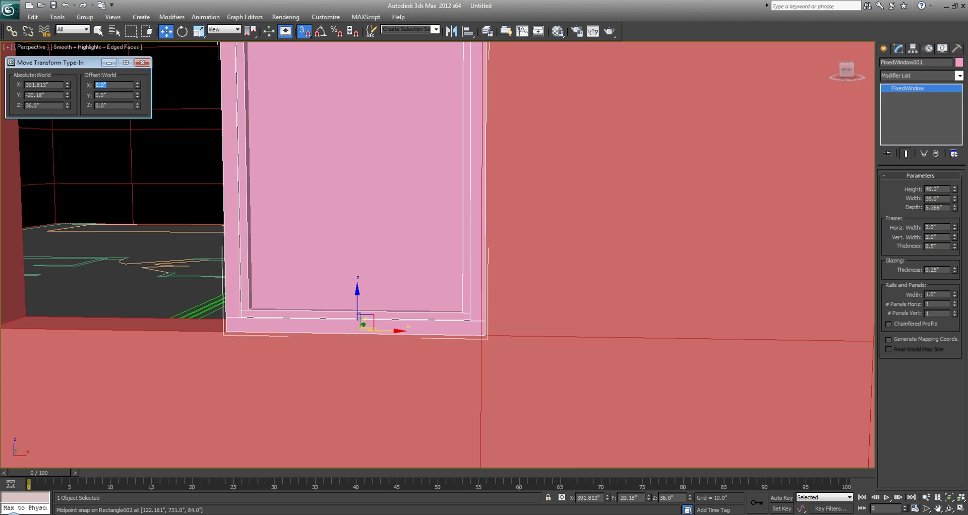
pyautogui.write('-1')
pyautogui.press('Return')
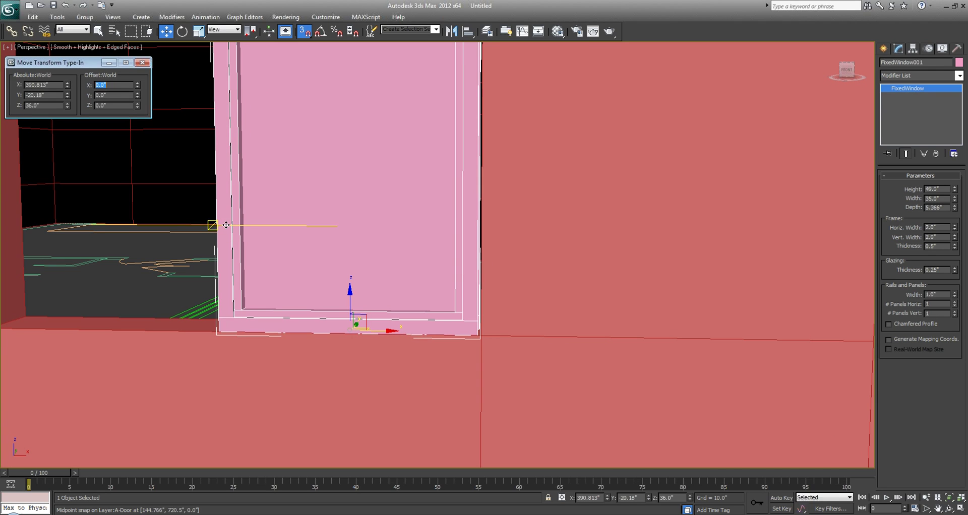
pyautogui.write('1')
pyautogui.press('Return')
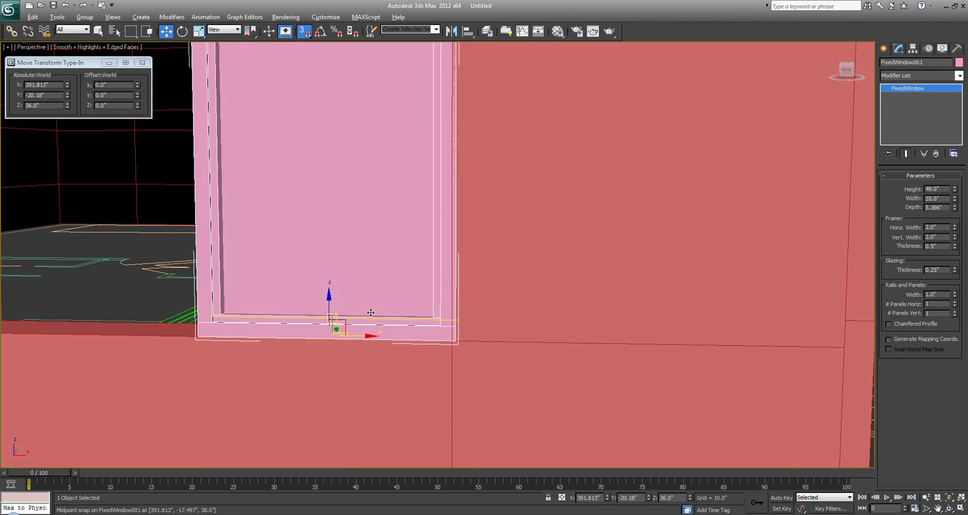
# Lock the selection and snap the window's lower frame corner to the lower right corner of the wall opening.
pyautogui.scroll(5, 245, 346)
pyautogui.press('space')
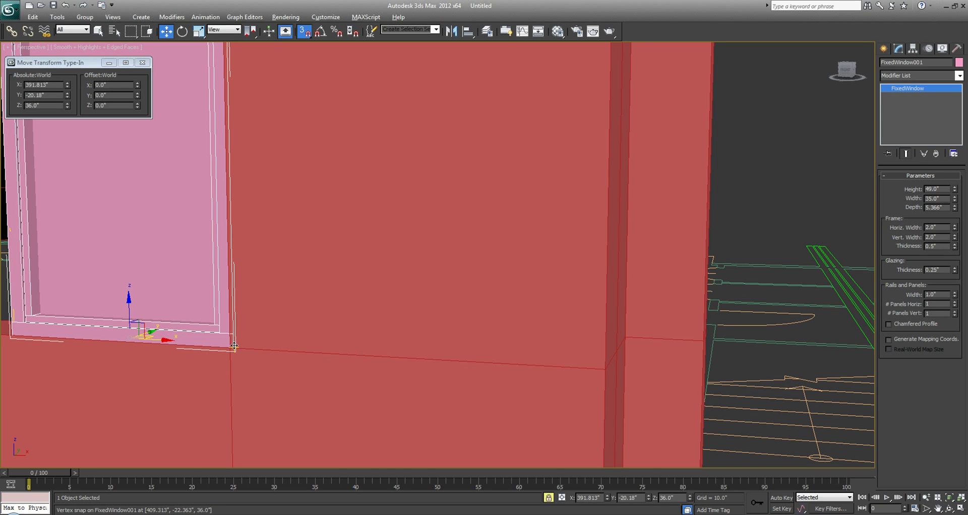
pyautogui.moveTo(234, 346); pyautogui.dragTo(231, 347)
pyautogui.hotkey('ctrl', 'z')
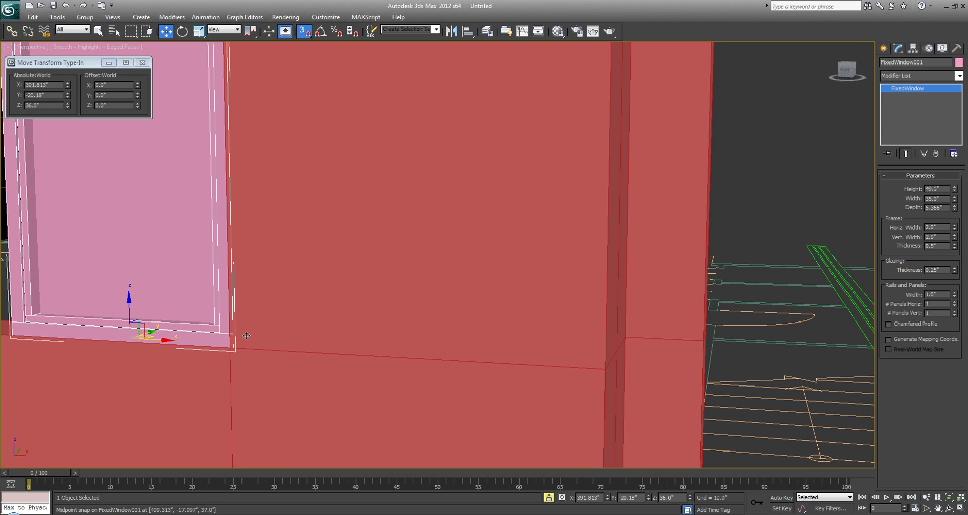
pyautogui.keyDown('alt'); pyautogui.moveTo(255, 335); pyautogui.dragTo(401, 220, button='middle'); pyautogui.keyUp('alt')
pyautogui.scroll(3, 453, 312)
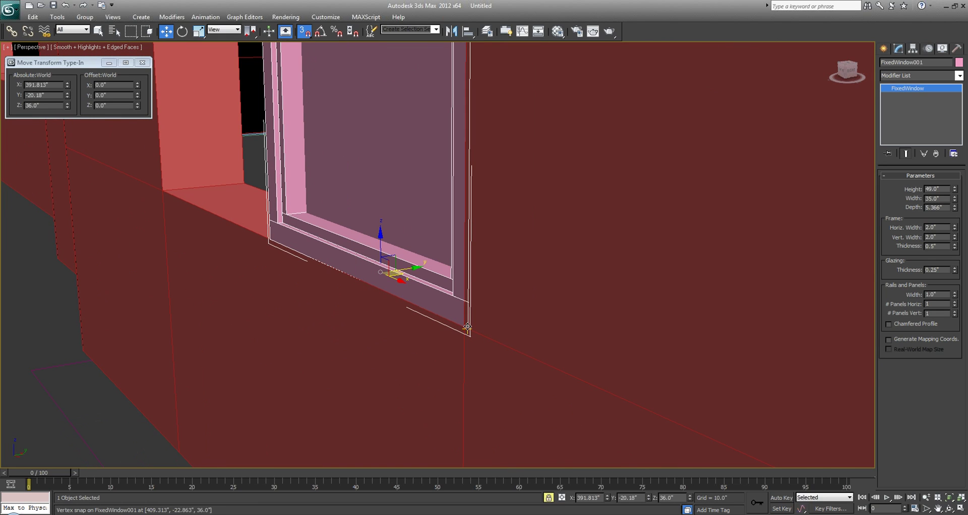
pyautogui.moveTo(468, 327); pyautogui.dragTo(462, 326)
# Clone the window as an independent copy snapped into the left half of the opening, overlapping the frames at the middle.
pyautogui.moveTo(385, 298)
pyautogui.keyDown('alt'); pyautogui.mouseDown(button='middle')
pyautogui.moveTo(435, 300)
pyautogui.moveTo(494, 333)
pyautogui.mouseUp(button='middle'); pyautogui.keyUp('alt')
pyautogui.moveTo(610, 337)
pyautogui.keyDown('shift'); pyautogui.mouseDown()
pyautogui.moveTo(225, 274)
pyautogui.moveTo(244, 277)
pyautogui.mouseUp(); pyautogui.keyUp('shift')
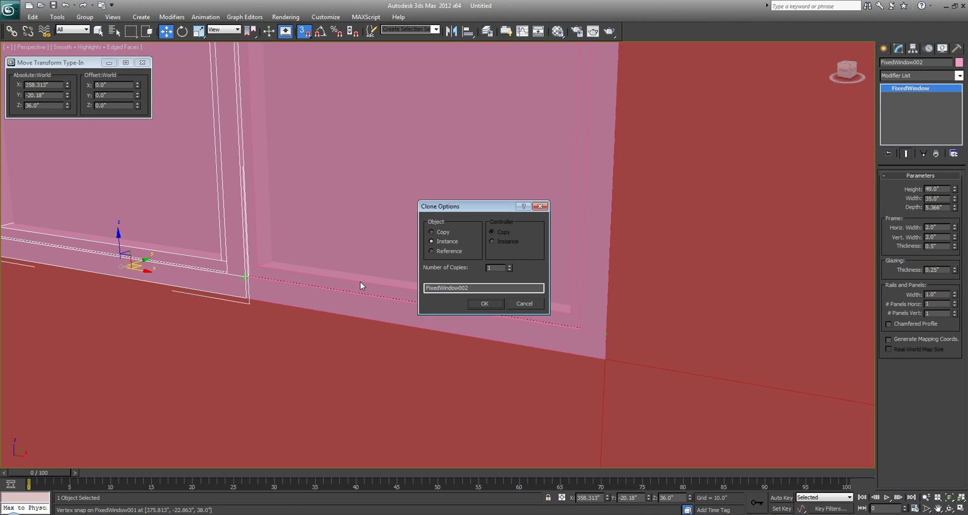
pyautogui.click(445, 233)
pyautogui.click(481, 304)
# Create a fixed window 35" wide, 5.366" deep and 19" high above the right-hand window, reaching the top of the opening.
pyautogui.moveTo(233, 217); pyautogui.dragTo(451, 329, button='middle')
pyautogui.scroll(-3, 449, 323)
pyautogui.moveTo(391, 171); pyautogui.dragTo(328, 318, button='middle')
pyautogui.scroll(3, 380, 290)
pyautogui.keyDown('alt'); pyautogui.moveTo(380, 290); pyautogui.dragTo(420, 298, button='middle'); pyautogui.keyUp('alt')
pyautogui.click(885, 49)
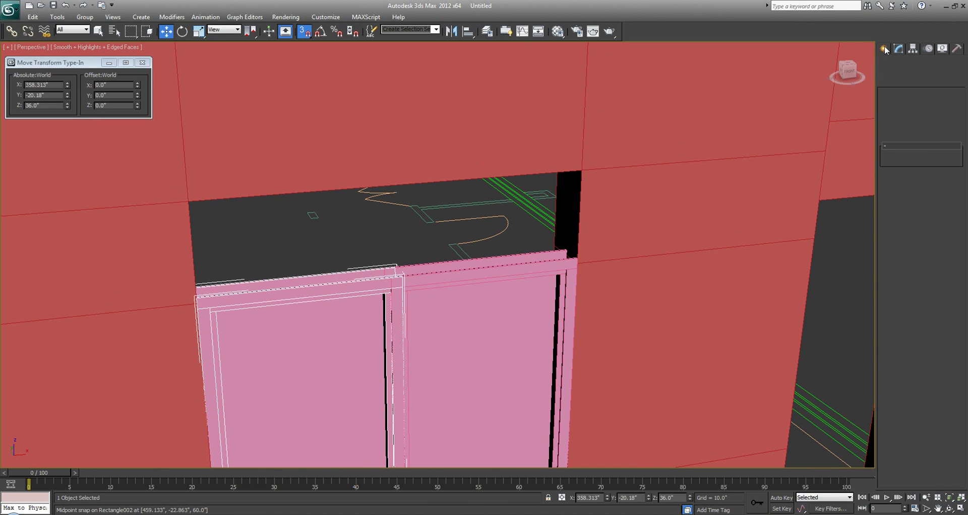
pyautogui.click(907, 122)
pyautogui.scroll(3, 398, 306)
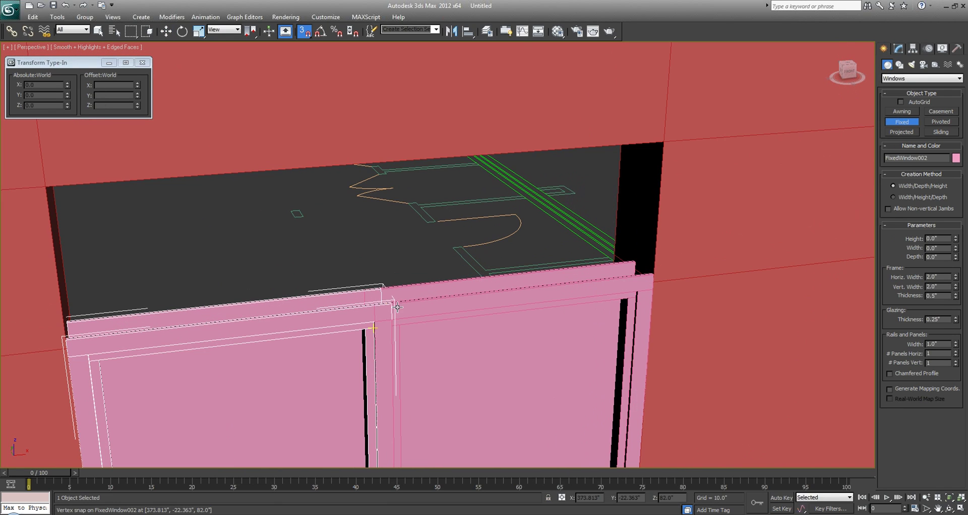
pyautogui.moveTo(374, 318); pyautogui.dragTo(652, 292)
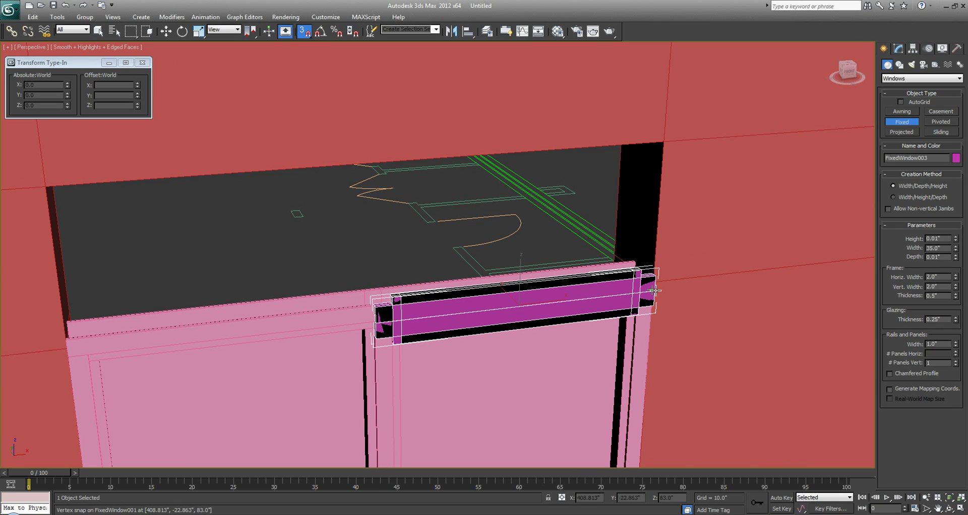
pyautogui.click(635, 258)
pyautogui.click(663, 139)
# Clone the upper window as an independent copy snapped above the left-hand lower window.
pyautogui.keyDown('alt'); pyautogui.moveTo(476, 264); pyautogui.dragTo(496, 272, button='middle'); pyautogui.keyUp('alt')
pyautogui.press('w')
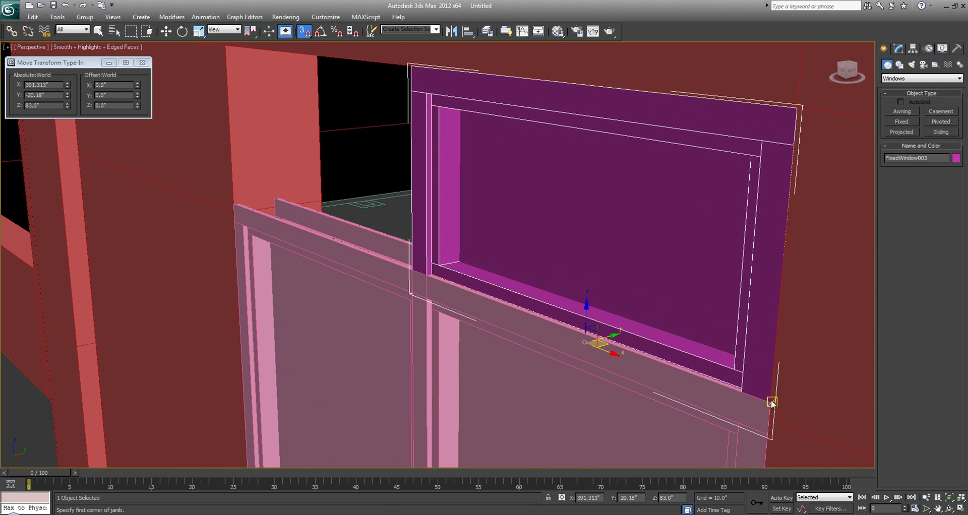
pyautogui.moveTo(769, 405)
pyautogui.keyDown('shift'); pyautogui.mouseDown()
pyautogui.moveTo(512, 346)
pyautogui.moveTo(409, 270)
pyautogui.moveTo(424, 275)
pyautogui.mouseUp(); pyautogui.keyUp('shift')
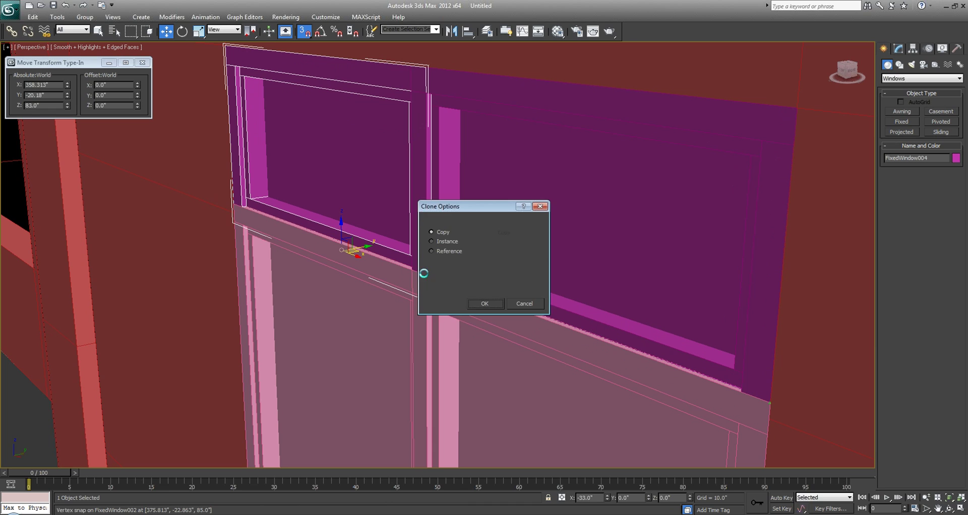
pyautogui.click(495, 301)
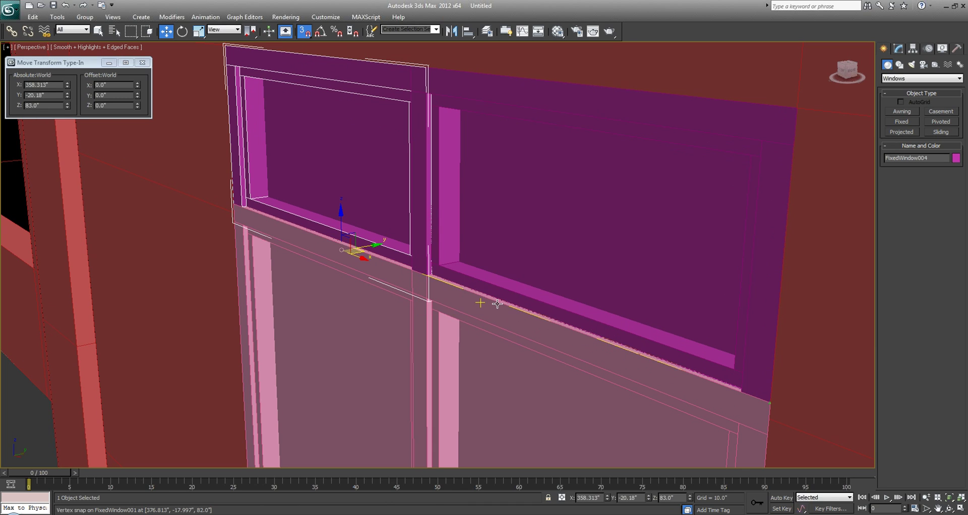
# Select all four fixed windows and move them slightly along Y into the opening, with snapping off.
pyautogui.keyDown('alt'); pyautogui.moveTo(483, 301); pyautogui.dragTo(534, 255, button='middle'); pyautogui.keyUp('alt')
pyautogui.scroll(-2, 534, 256)
pyautogui.press('q')
pyautogui.keyDown('ctrl'); pyautogui.click(557, 217); pyautogui.keyUp('ctrl')
pyautogui.keyDown('ctrl'); pyautogui.click(537, 315); pyautogui.keyUp('ctrl')
pyautogui.keyDown('ctrl'); pyautogui.click(390, 280); pyautogui.keyUp('ctrl')
pyautogui.press('w')
pyautogui.press('s')
pyautogui.moveTo(495, 273); pyautogui.dragTo(461, 289)
pyautogui.scroll(-4, 413, 313)
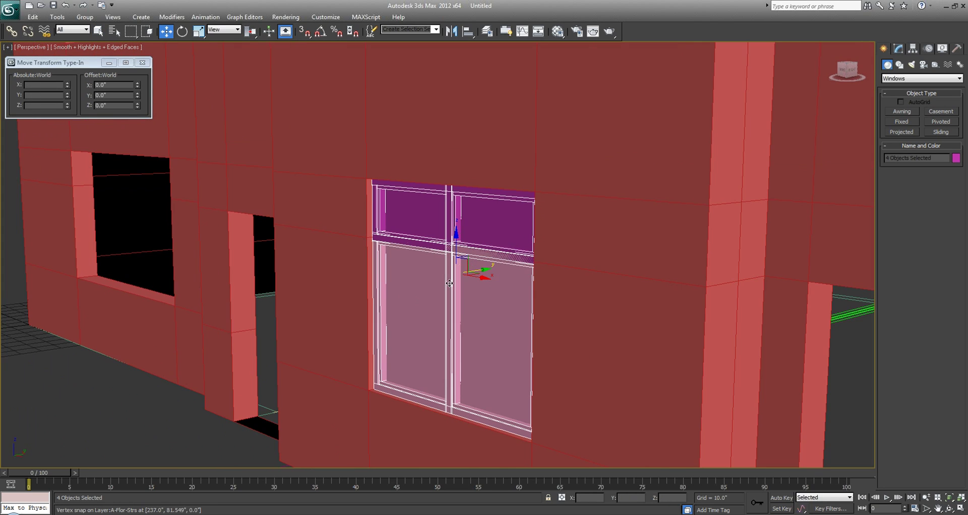
# Divide the lower left window into 2 horizontal and 3 vertical panels.
pyautogui.keyDown('alt'); pyautogui.moveTo(454, 282); pyautogui.dragTo(303, 439, button='middle'); pyautogui.keyUp('alt')
pyautogui.press('q')
pyautogui.click(445, 351)
pyautogui.rightClick(431, 350)
pyautogui.click(421, 352)
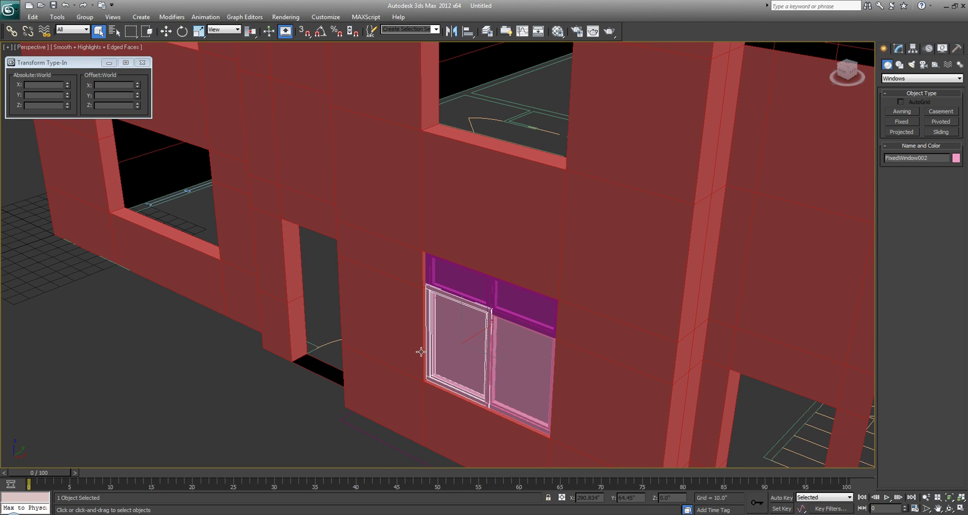
pyautogui.keyDown('alt'); pyautogui.moveTo(428, 384); pyautogui.dragTo(447, 328, button='middle'); pyautogui.keyUp('alt')
pyautogui.scroll(3, 447, 327)
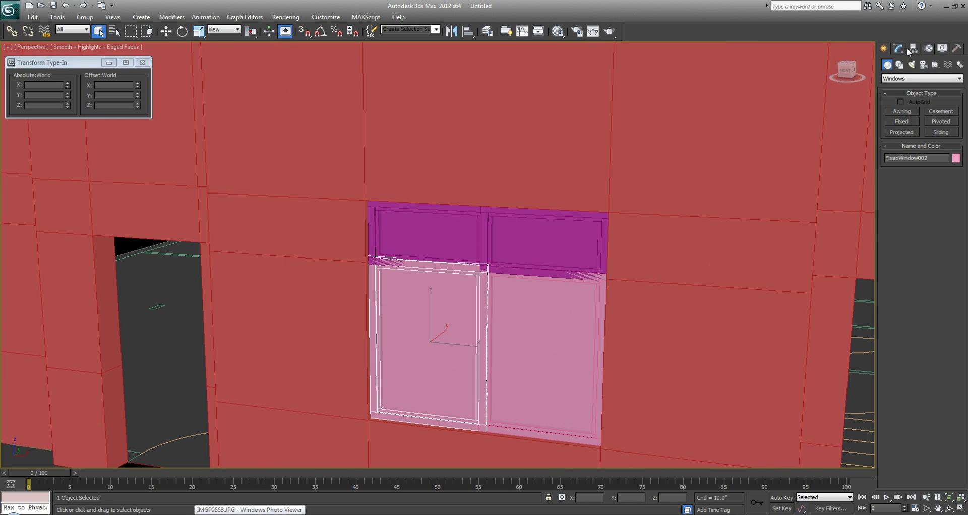
pyautogui.click(899, 49)
pyautogui.click(955, 303)
pyautogui.click(955, 312)
pyautogui.click(955, 312)
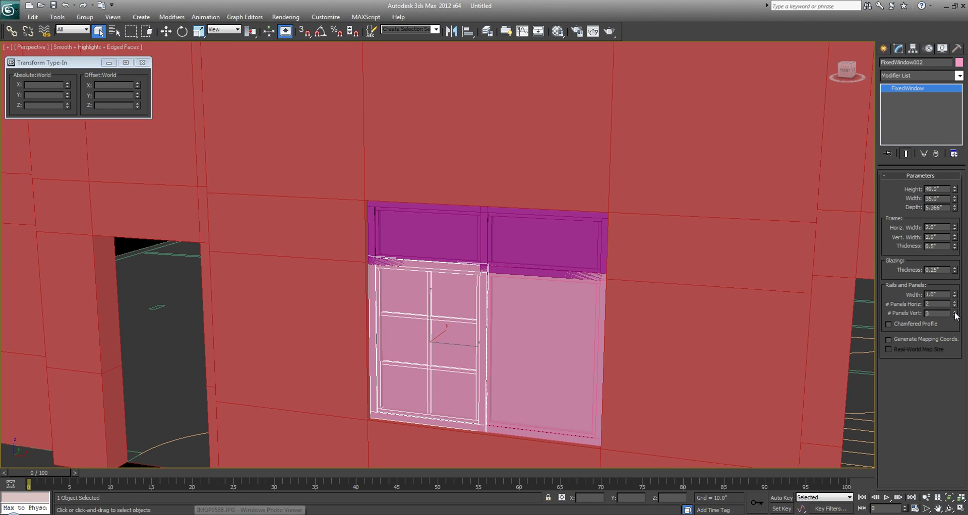
# Divide the lower right window into 2 horizontal and 3 vertical panels.
pyautogui.moveTo(628, 305); pyautogui.dragTo(626, 294, button='middle')
pyautogui.click(565, 313)
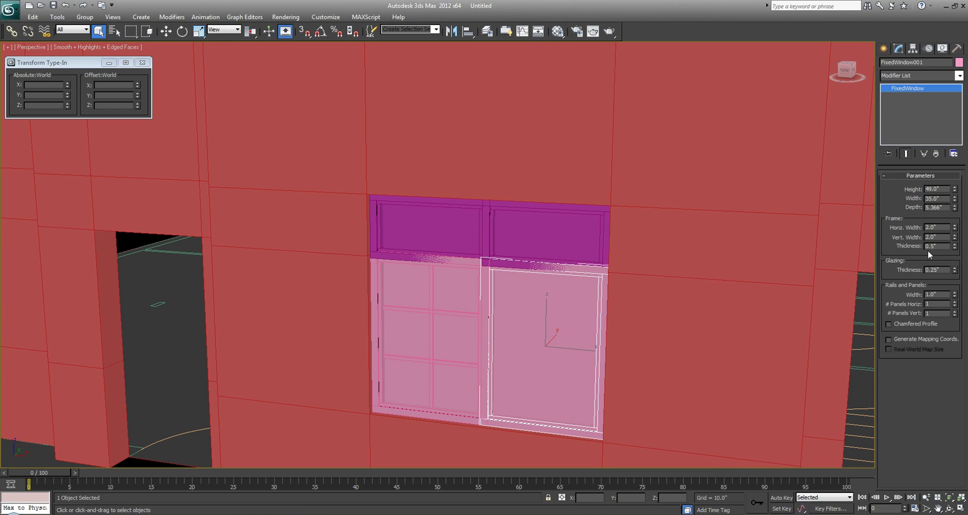
pyautogui.click(955, 303)
pyautogui.click(955, 312)
pyautogui.click(955, 312)
# Set both upper windows to 2 horizontal panels each.
pyautogui.click(534, 251)
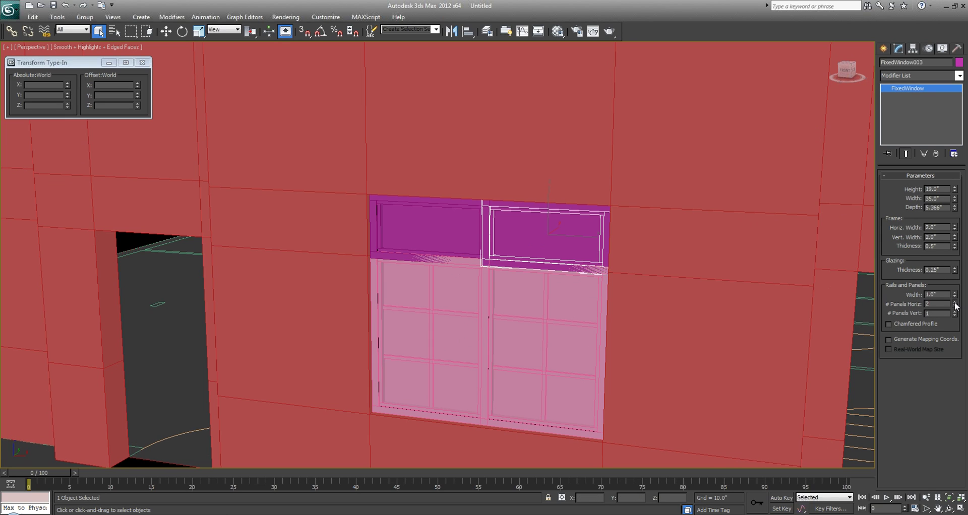
pyautogui.click(454, 230)
pyautogui.click(955, 303)
# Convert the lower left window to an Editable Poly and attach the other three windows to it.
pyautogui.keyDown('alt'); pyautogui.moveTo(565, 242); pyautogui.dragTo(540, 264, button='middle'); pyautogui.keyUp('alt')
pyautogui.click(428, 301)
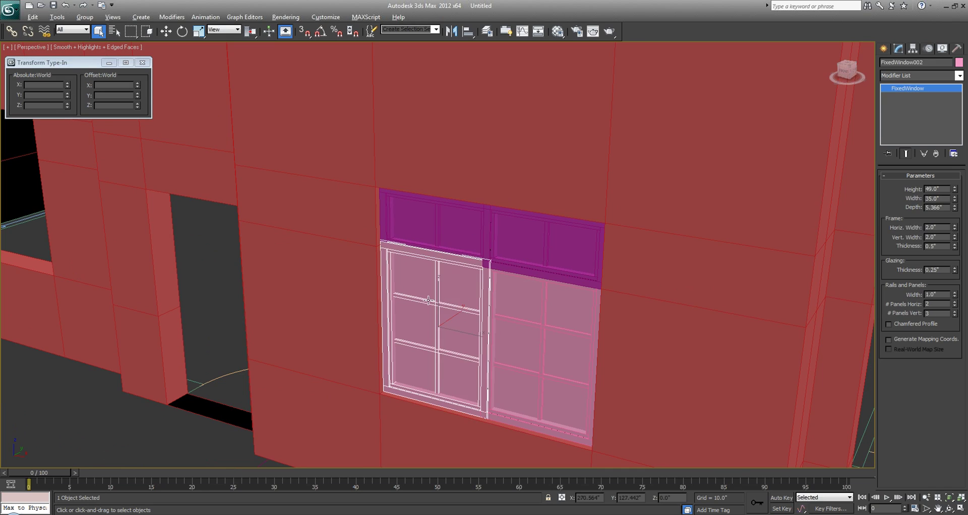
pyautogui.rightClick(530, 300)
pyautogui.click(581, 400)
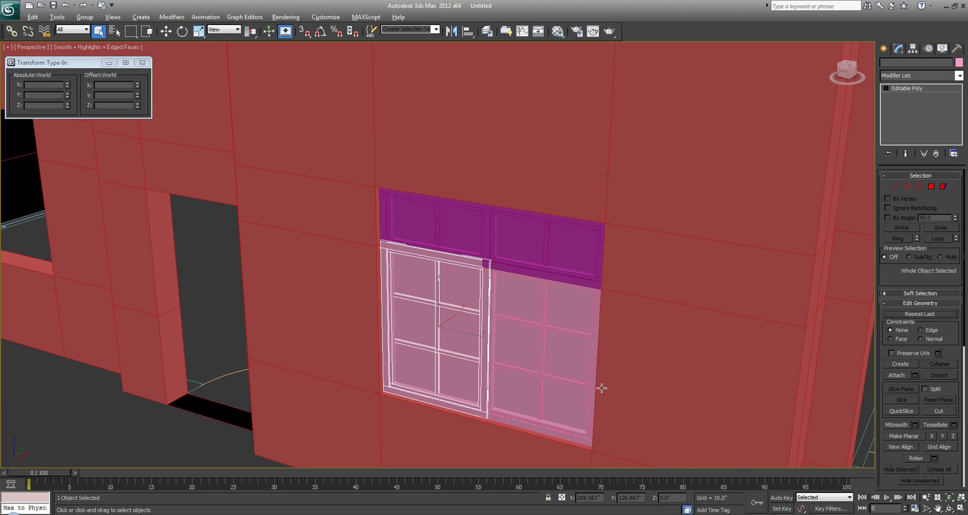
pyautogui.click(555, 342)
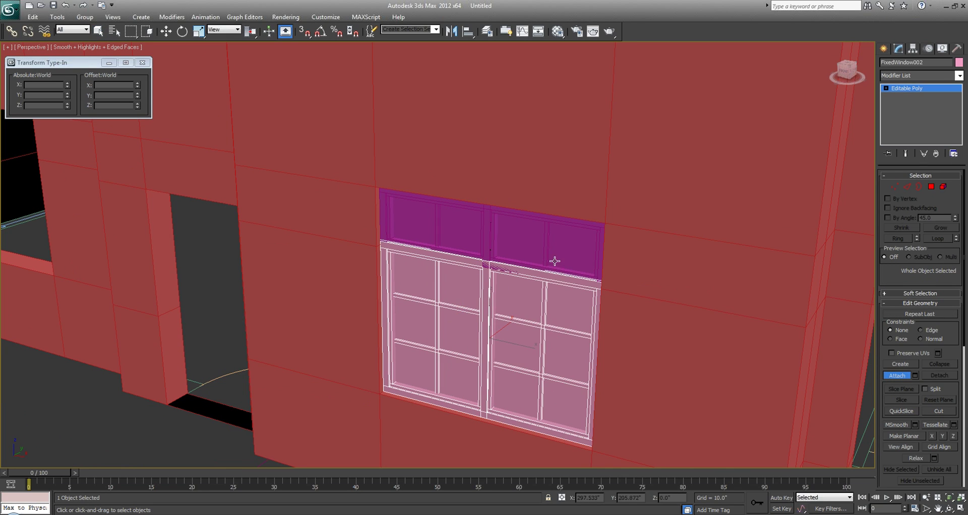
pyautogui.click(555, 257)
pyautogui.click(440, 234)
pyautogui.rightClick(495, 293)
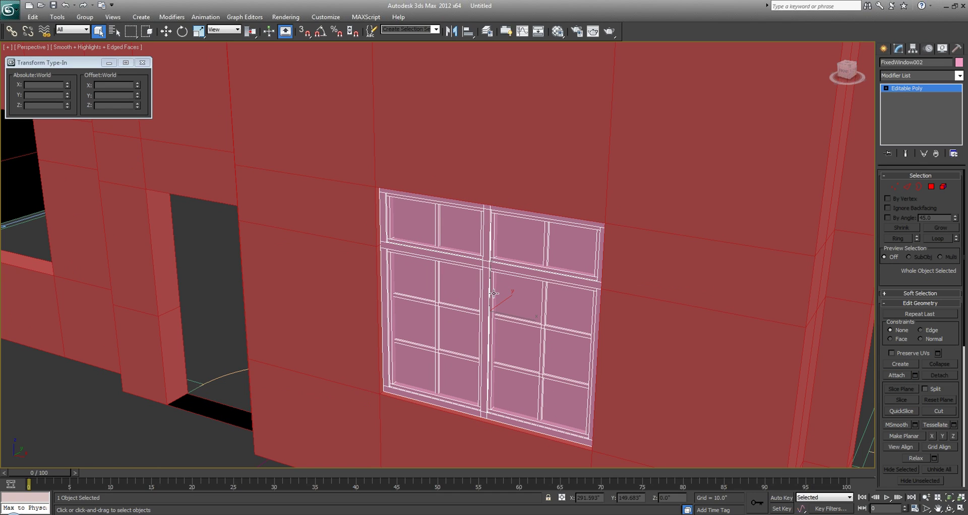
# Bring up the Material Editor and load all categories of the vray-jan-2012 render preset to make V-Ray the renderer.
pyautogui.press('alt')
pyautogui.press('m')
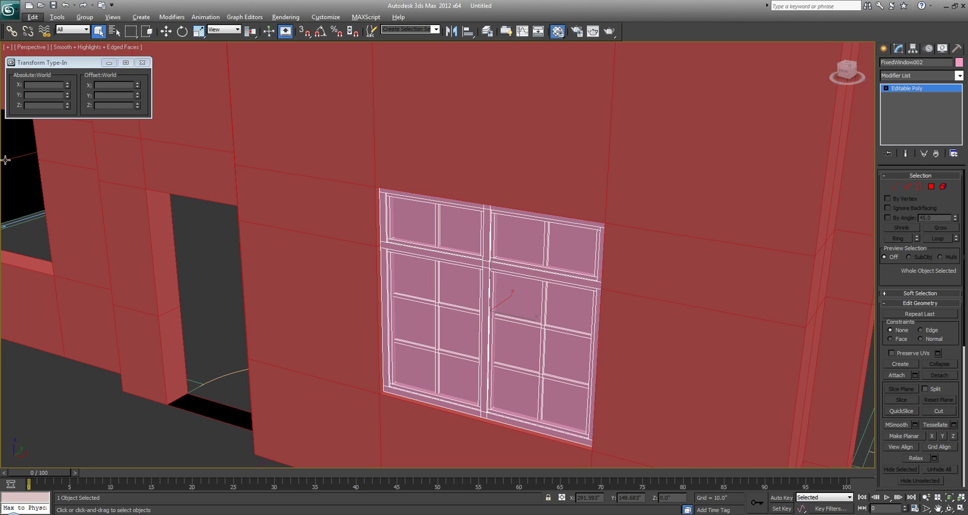
pyautogui.moveTo(384, 212); pyautogui.dragTo(377, 213, button='middle')
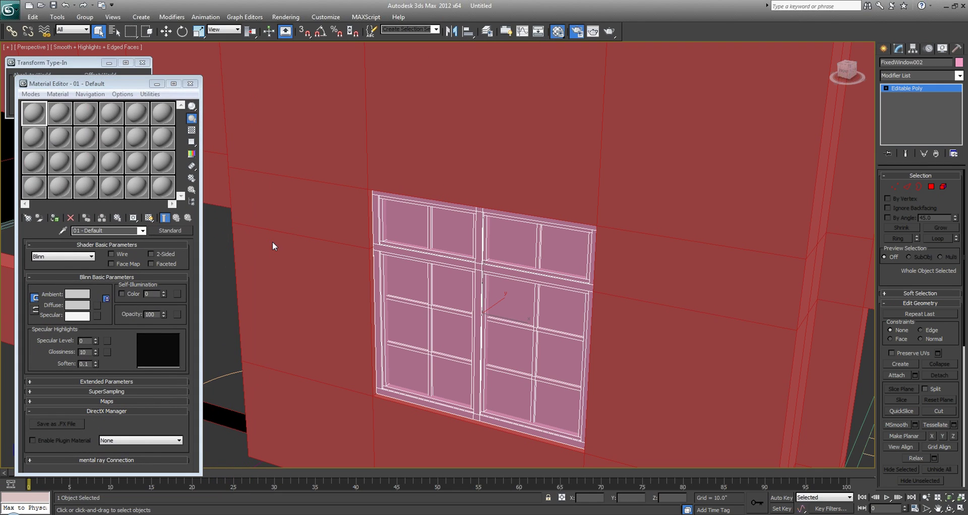
pyautogui.press('F10')
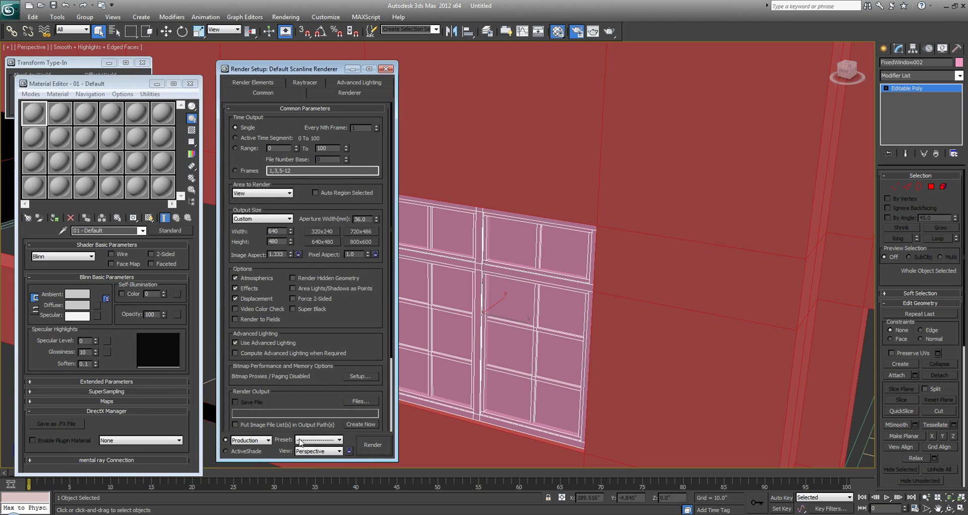
pyautogui.click(330, 441)
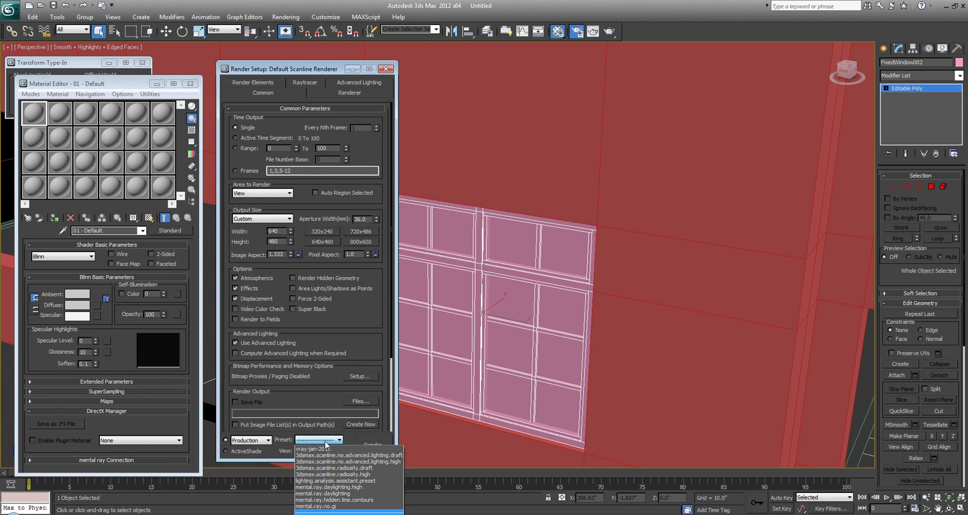
pyautogui.click(323, 453)
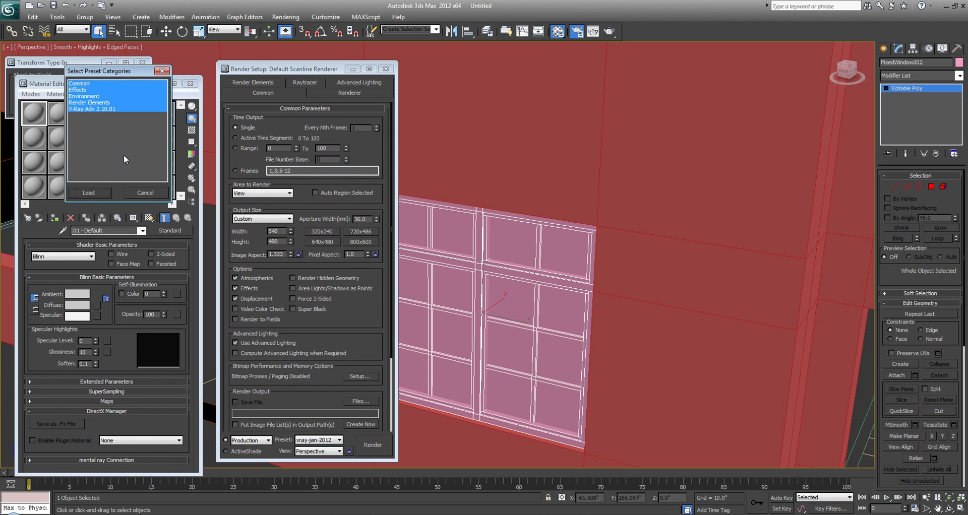
pyautogui.click(88, 192)
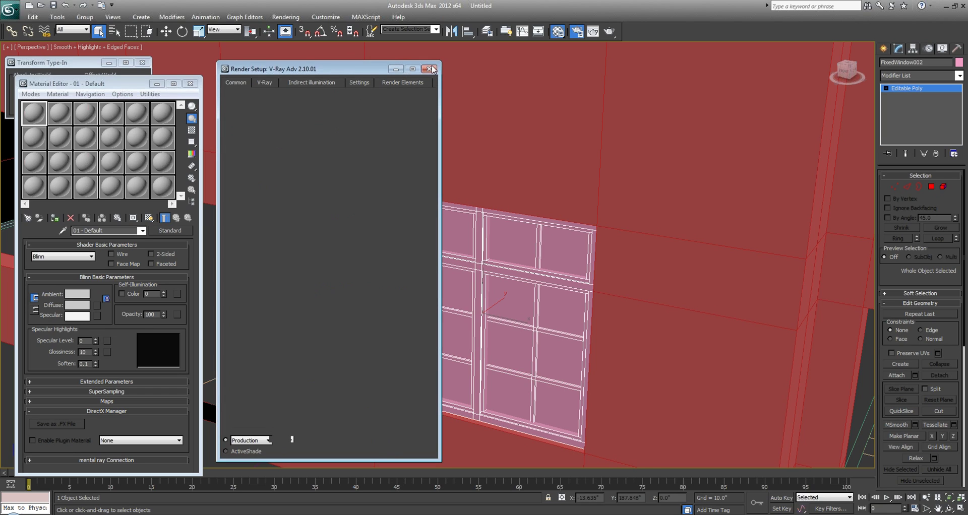
pyautogui.click(431, 69)
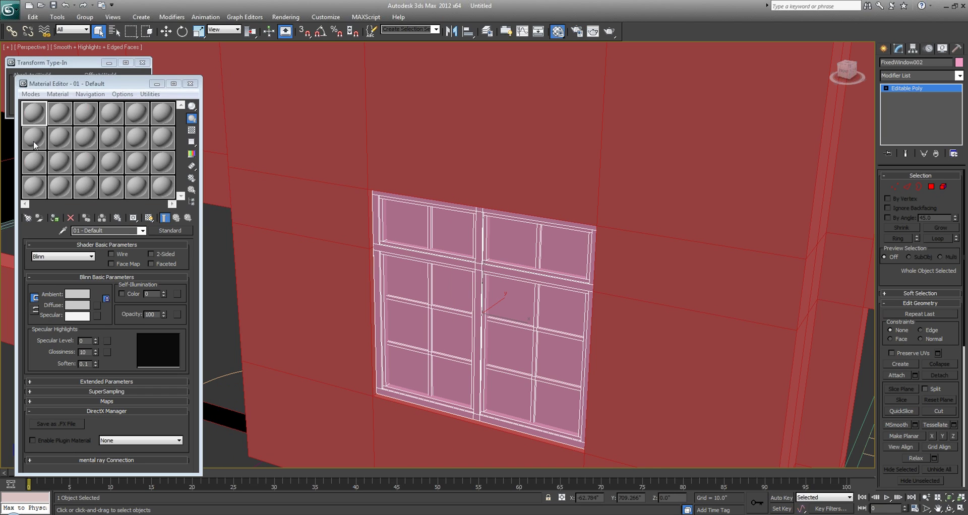
# Change the first material slot from Standard to VRayMtl.
pyautogui.click(180, 229)
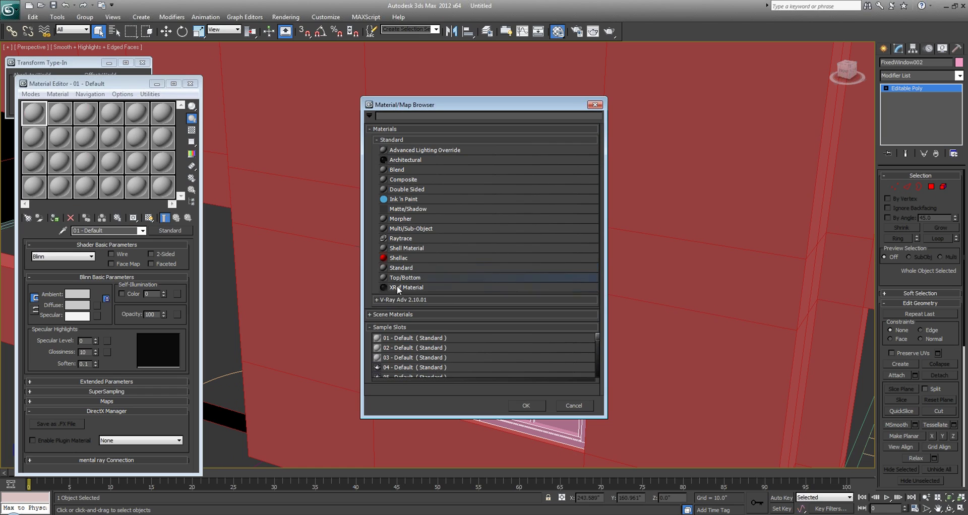
pyautogui.click(378, 140)
pyautogui.click(377, 152)
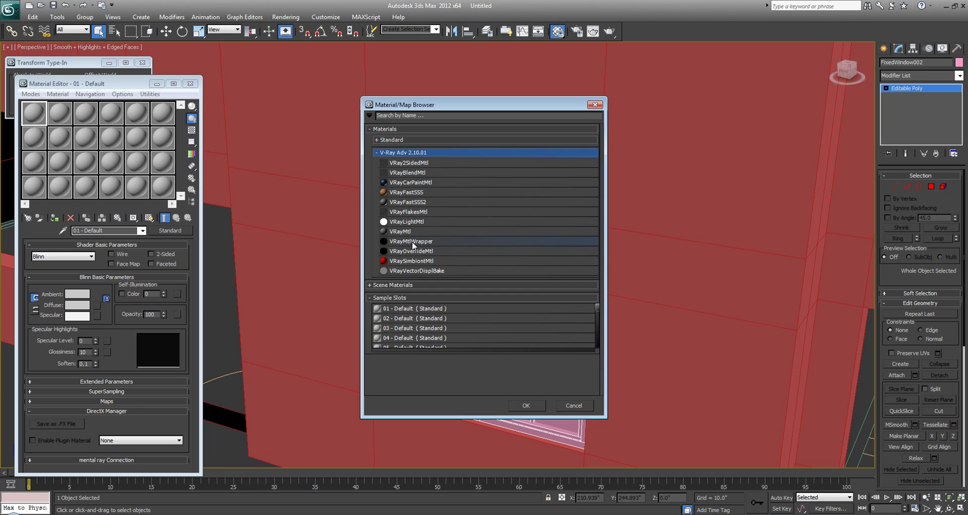
pyautogui.doubleClick(405, 233)
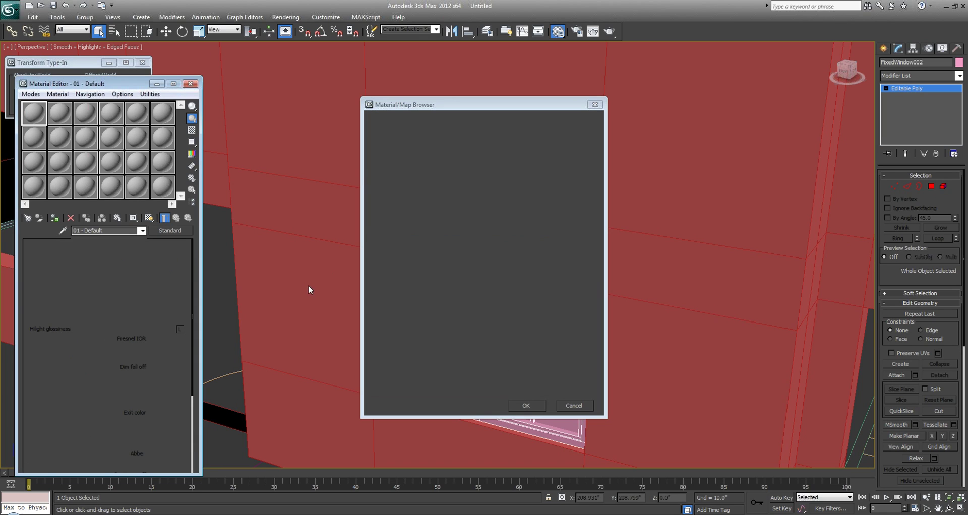
# Make the second material slot a VRayMtl named window and darken its diffuse color to a mid grey.
pyautogui.click(56, 115)
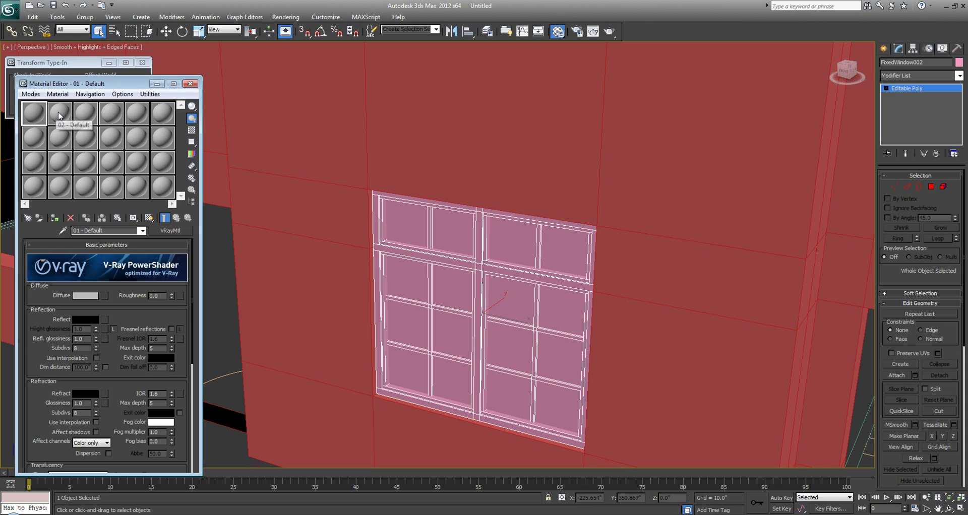
pyautogui.click(178, 231)
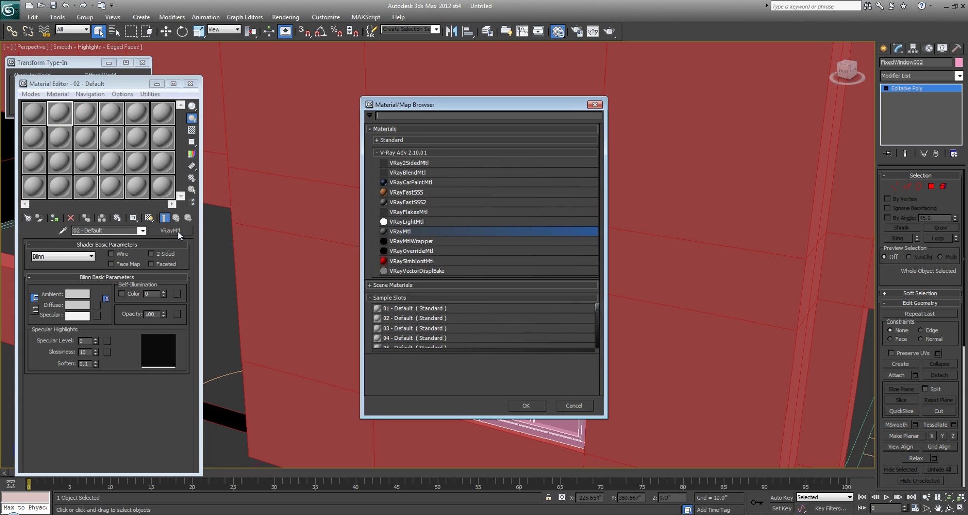
pyautogui.doubleClick(399, 231)
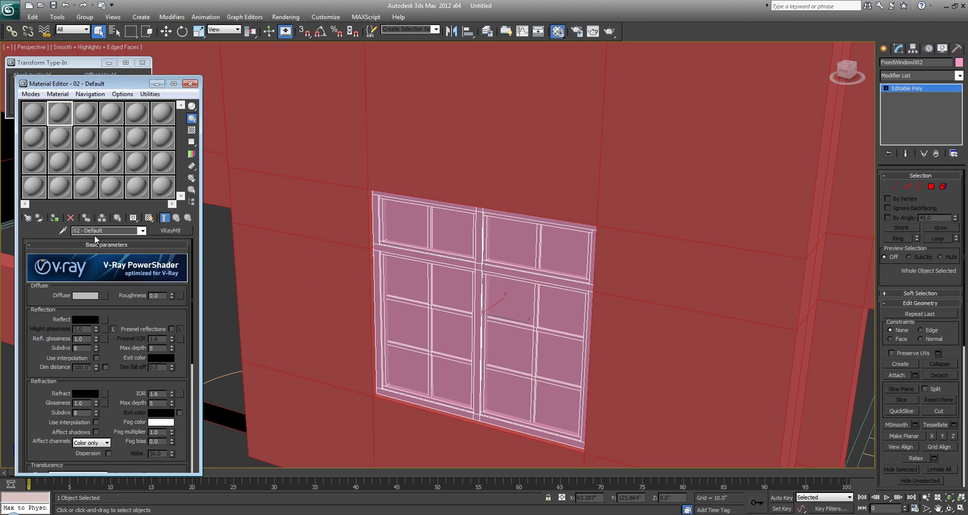
pyautogui.moveTo(116, 231); pyautogui.dragTo(26, 231)
pyautogui.write('window')
pyautogui.click(85, 296)
pyautogui.moveTo(342, 110); pyautogui.dragTo(335, 110)
pyautogui.click(369, 144)
# Make the third material slot a VRayMtl named glass.
pyautogui.click(85, 117)
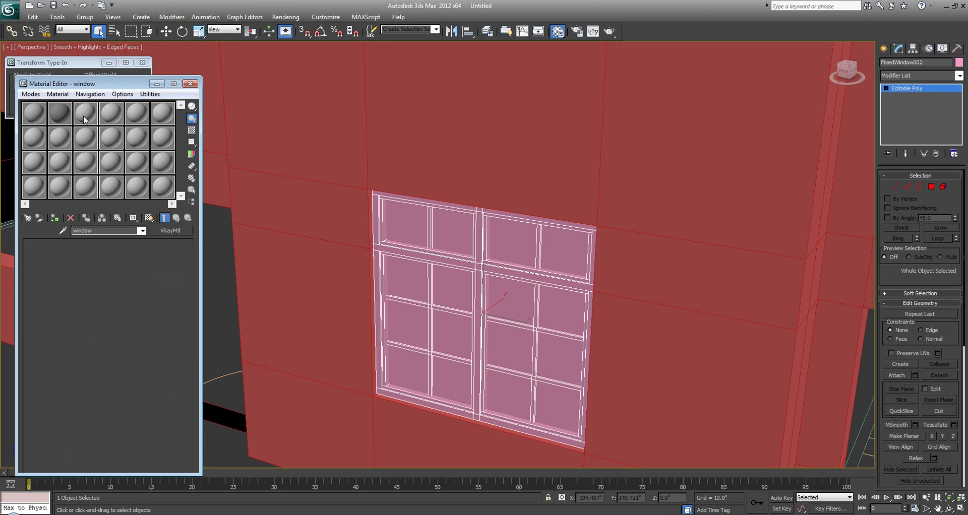
pyautogui.click(173, 232)
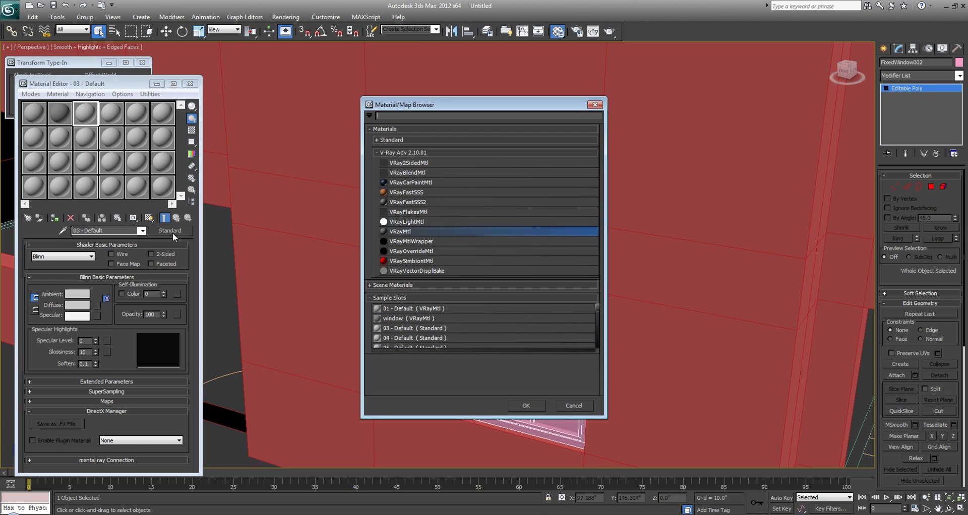
pyautogui.doubleClick(417, 233)
pyautogui.click(115, 231)
pyautogui.write('glass')
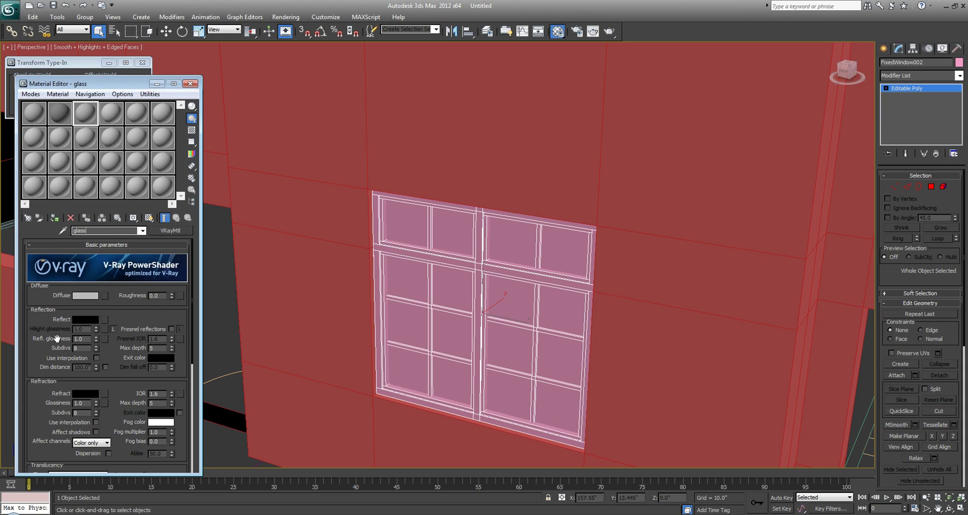
# Give the glass material a dark grey reflection and a white refraction of 255, and show a background in its sample.
pyautogui.click(83, 320)
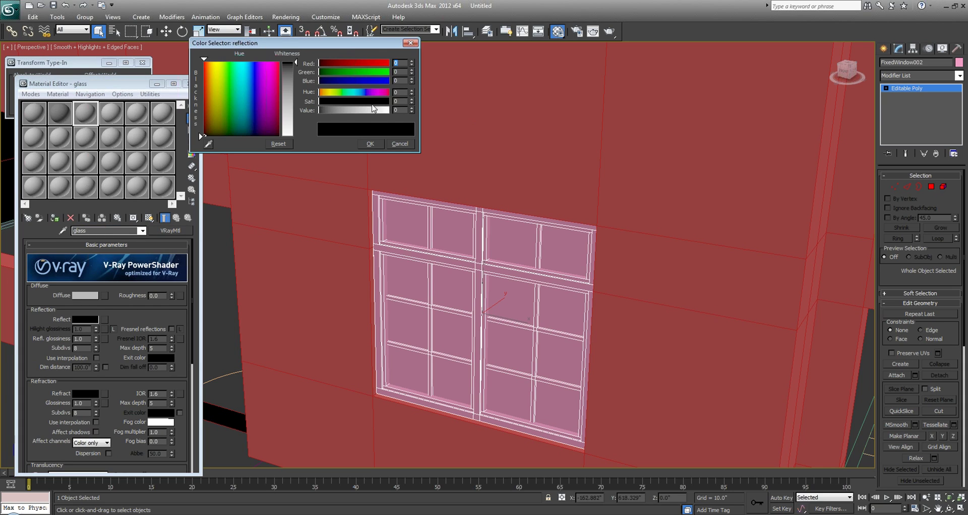
pyautogui.click(388, 145)
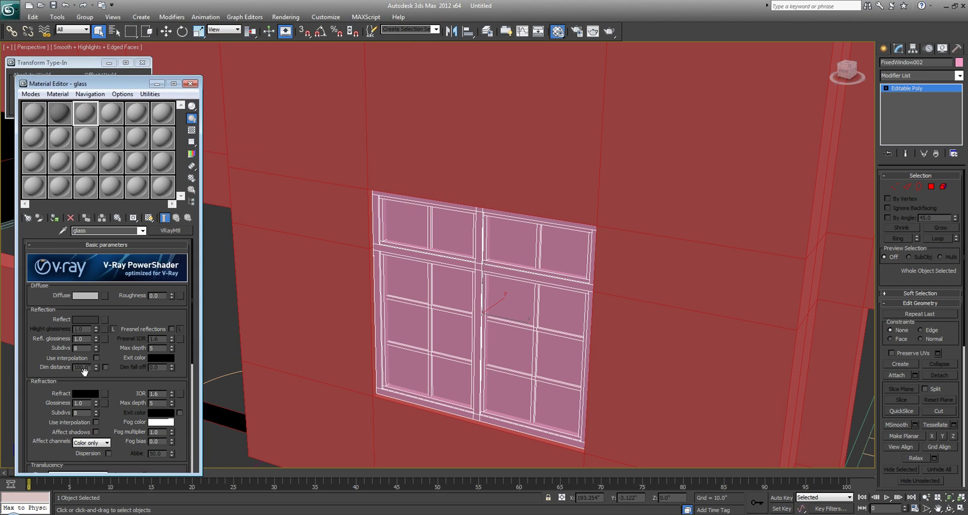
pyautogui.click(83, 394)
pyautogui.moveTo(294, 121); pyautogui.dragTo(294, 135)
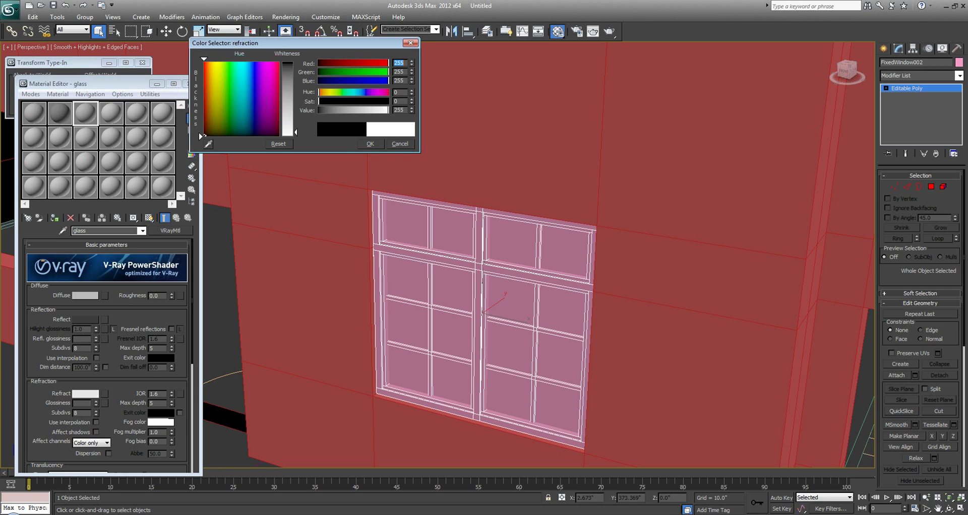
pyautogui.click(369, 145)
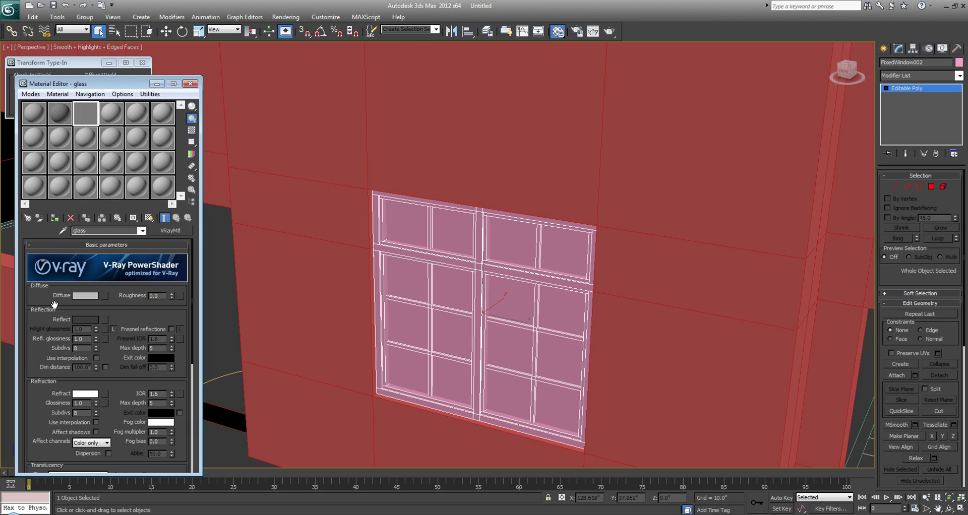
pyautogui.click(192, 130)
# Assign the window material to the whole attached window object.
pyautogui.moveTo(422, 296); pyautogui.dragTo(449, 275, button='middle')
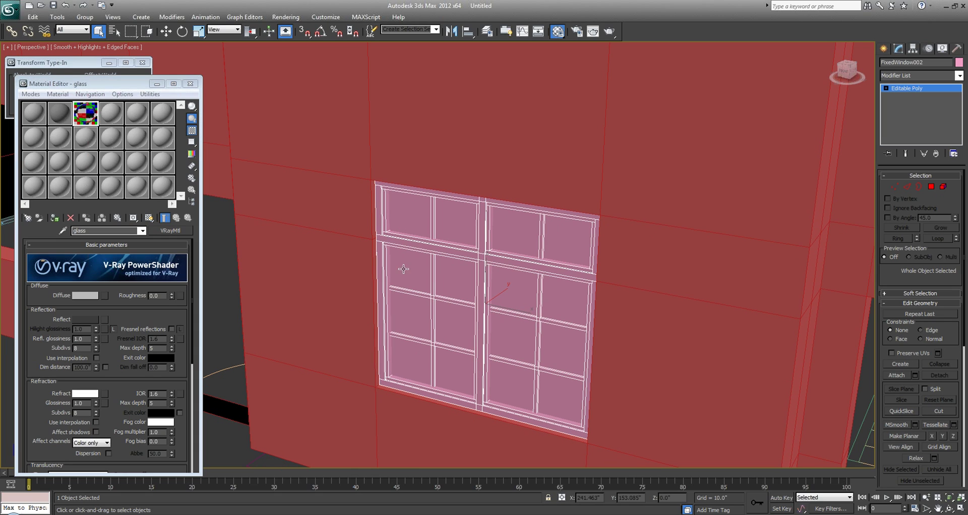
pyautogui.rightClick(424, 292)
pyautogui.click(933, 188)
pyautogui.click(60, 109)
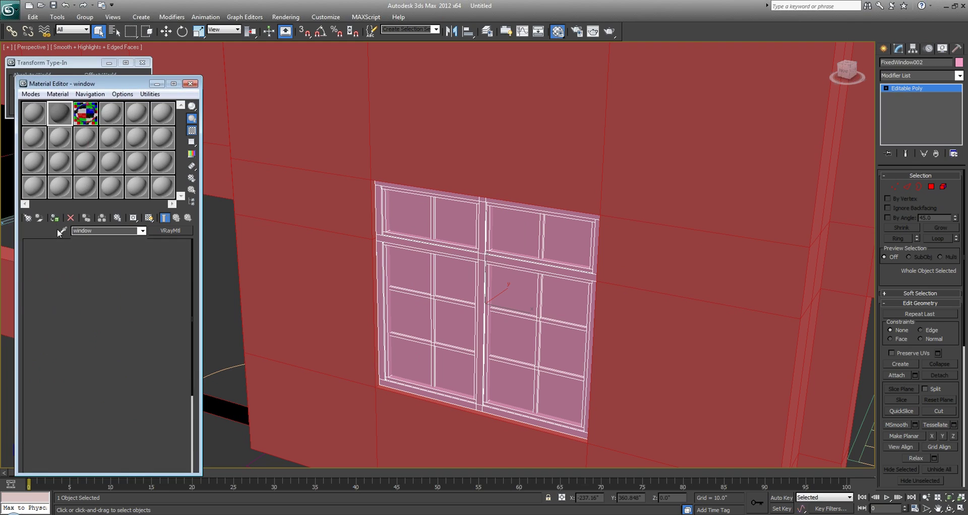
pyautogui.click(54, 218)
# Select the pane polygons of all four window sections, assign the glass material to them, and close the Material Editor.
pyautogui.click(452, 225)
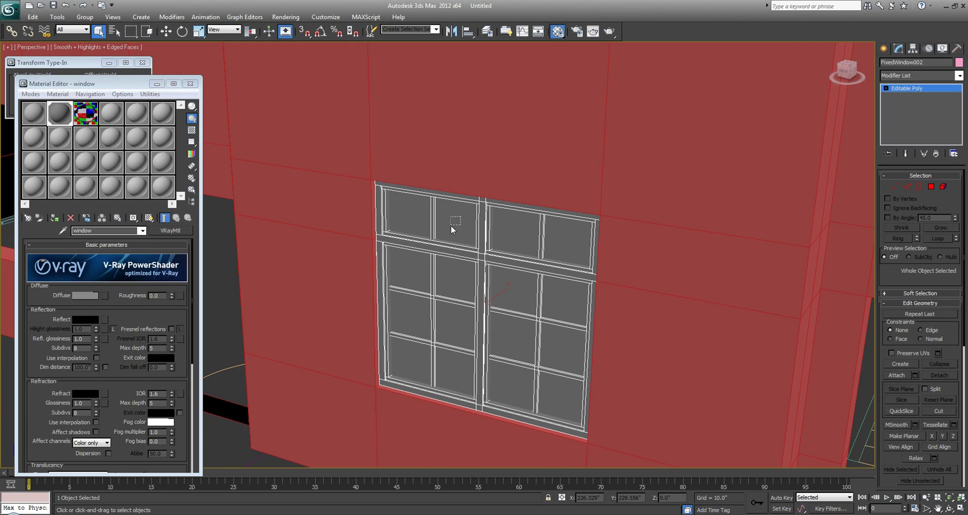
pyautogui.click(932, 188)
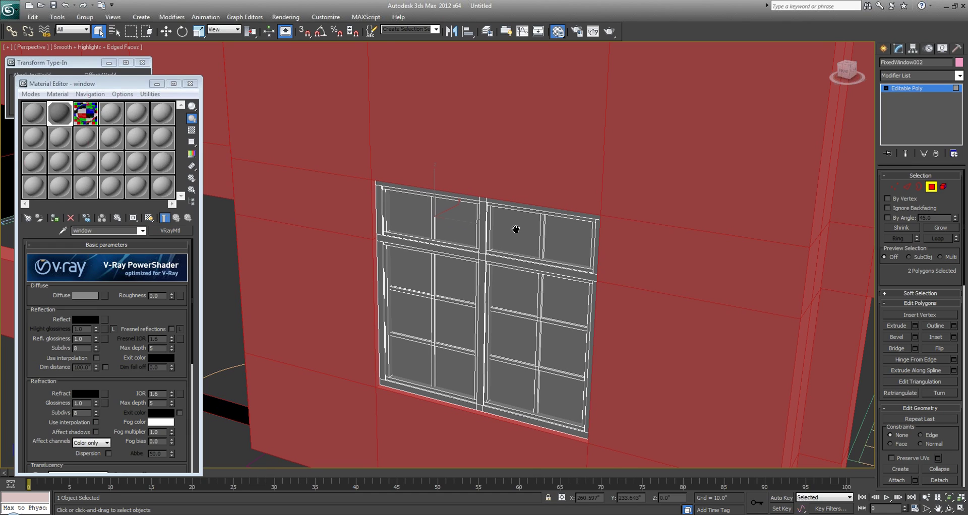
pyautogui.moveTo(517, 228); pyautogui.dragTo(542, 215, button='middle')
pyautogui.press('F2')
pyautogui.keyDown('ctrl'); pyautogui.click(549, 214); pyautogui.keyUp('ctrl')
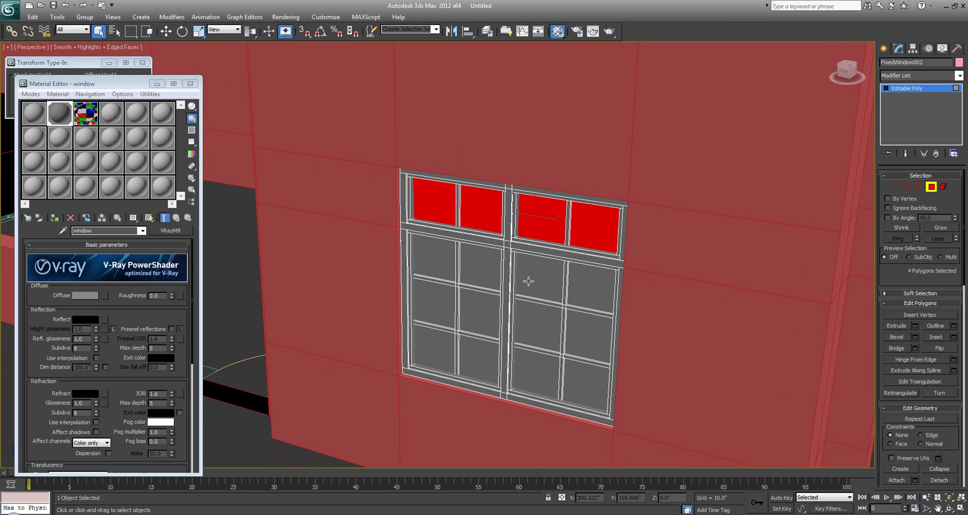
pyautogui.keyDown('ctrl'); pyautogui.click(554, 285); pyautogui.keyUp('ctrl')
pyautogui.keyDown('ctrl'); pyautogui.click(492, 262); pyautogui.keyUp('ctrl')
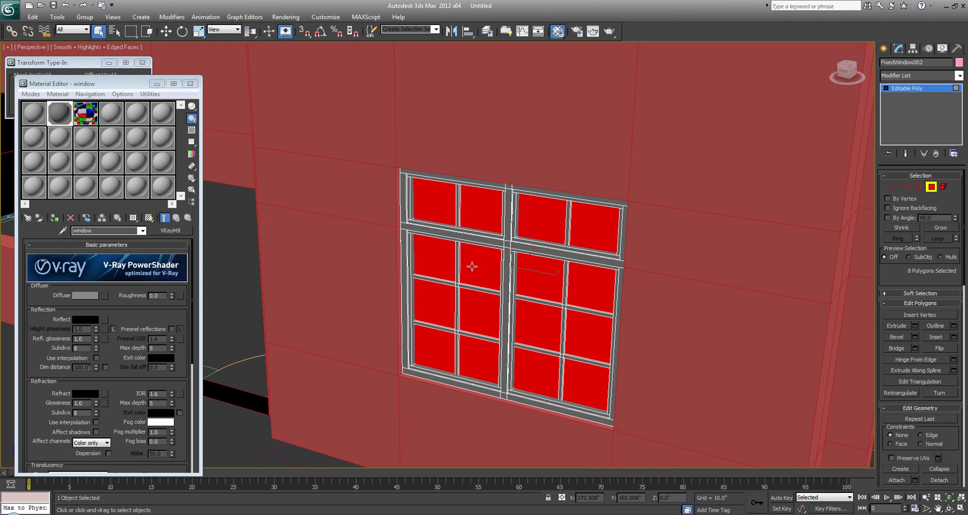
pyautogui.click(84, 112)
pyautogui.moveTo(514, 221); pyautogui.dragTo(506, 221, button='middle')
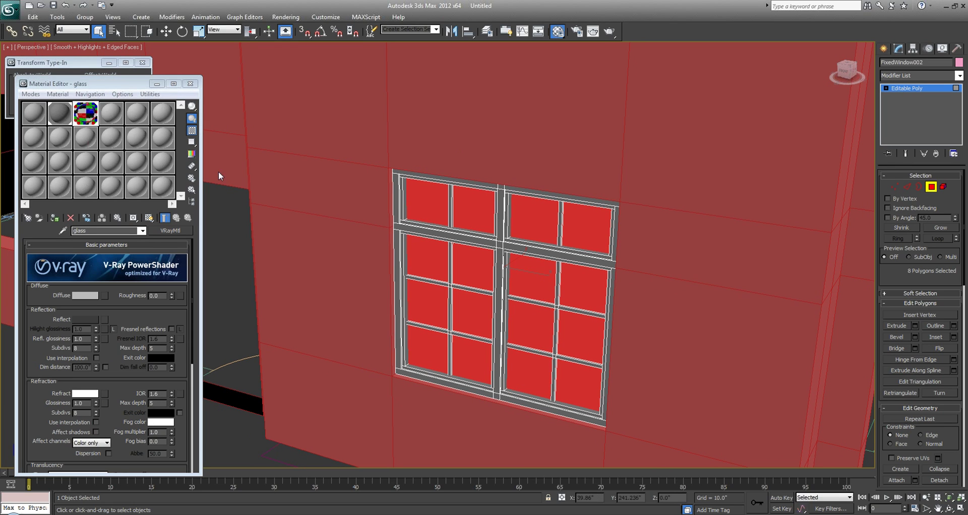
pyautogui.click(190, 83)
# Copy the finished window up into the opening directly above, snapping its lower corner to the opening's lower corner.
pyautogui.click(884, 49)
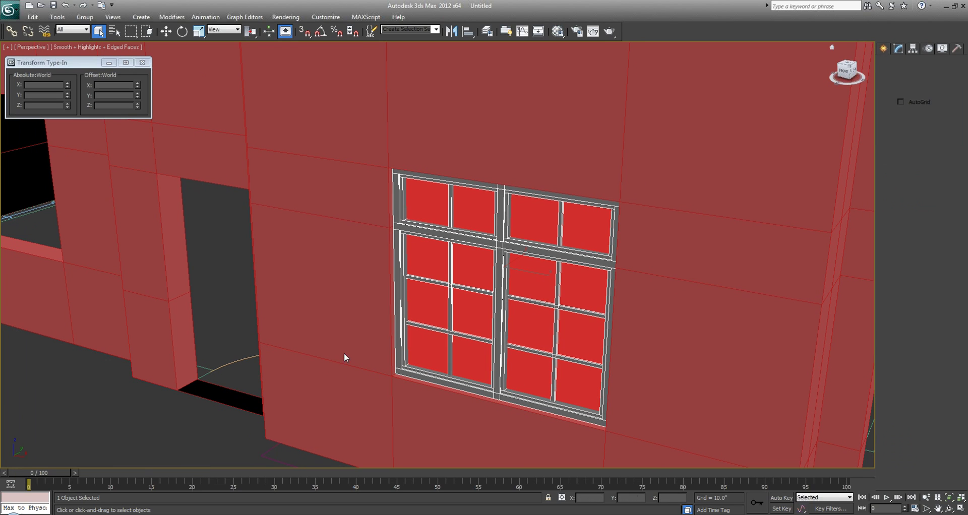
pyautogui.click(217, 432)
pyautogui.keyDown('alt'); pyautogui.moveTo(529, 275); pyautogui.dragTo(492, 302, button='middle'); pyautogui.keyUp('alt')
pyautogui.click(461, 238)
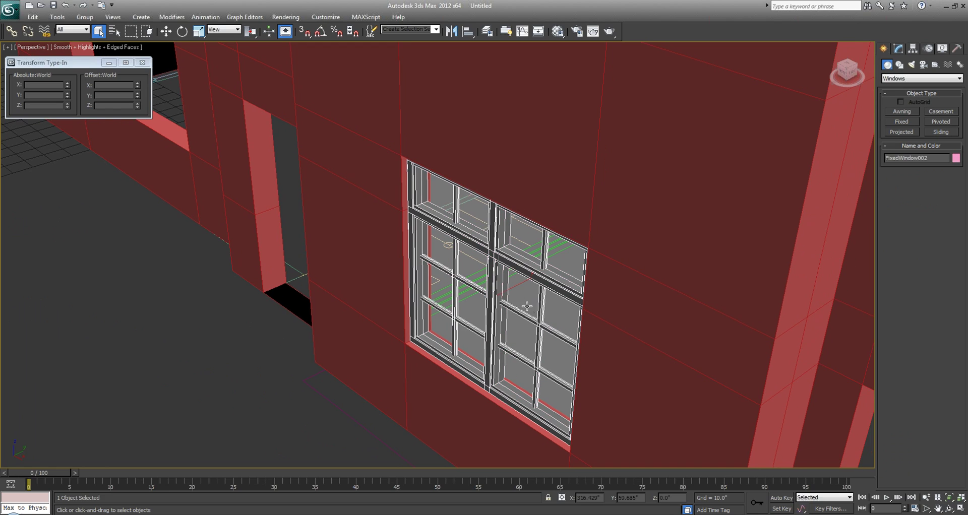
pyautogui.moveTo(476, 253); pyautogui.dragTo(347, 460, button='middle')
pyautogui.scroll(-3, 418, 268)
pyautogui.press('w')
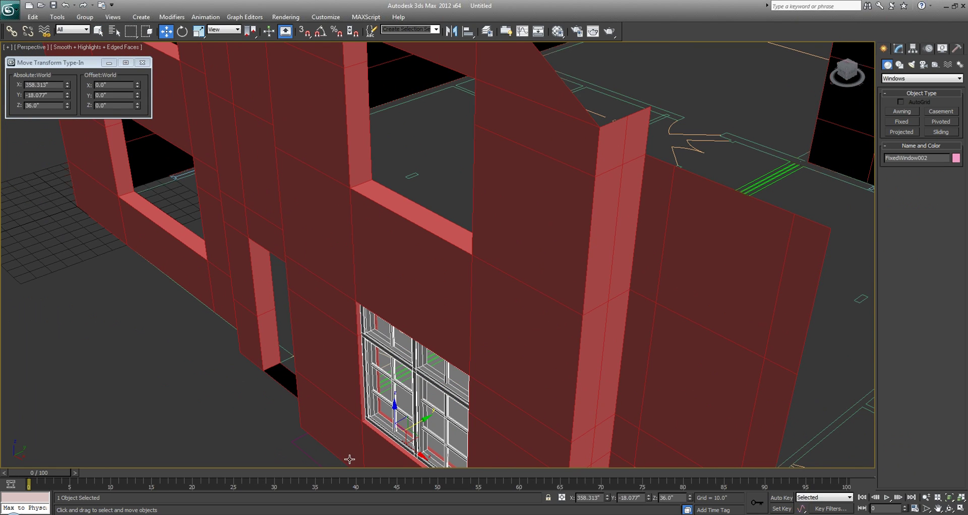
pyautogui.press('s')
pyautogui.keyDown('shift'); pyautogui.moveTo(359, 418); pyautogui.dragTo(350, 191); pyautogui.keyUp('shift')
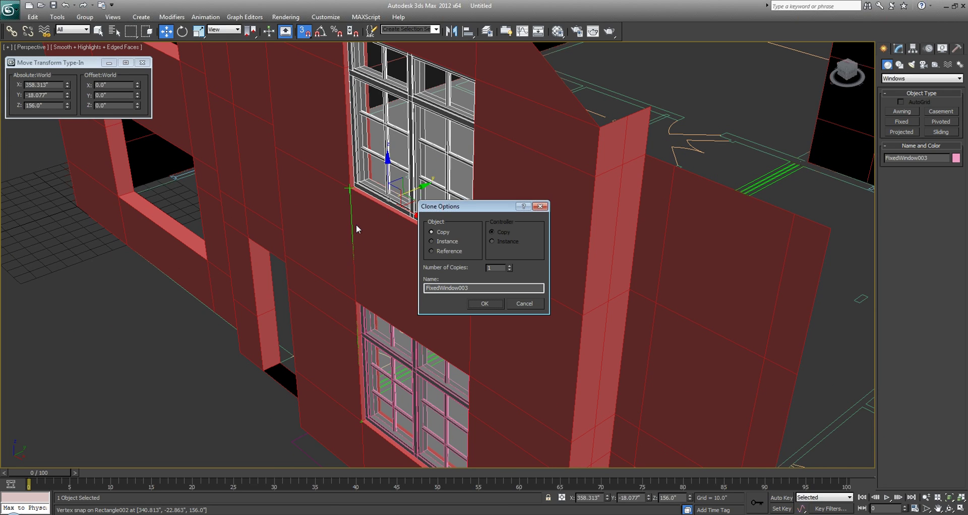
pyautogui.click(486, 304)
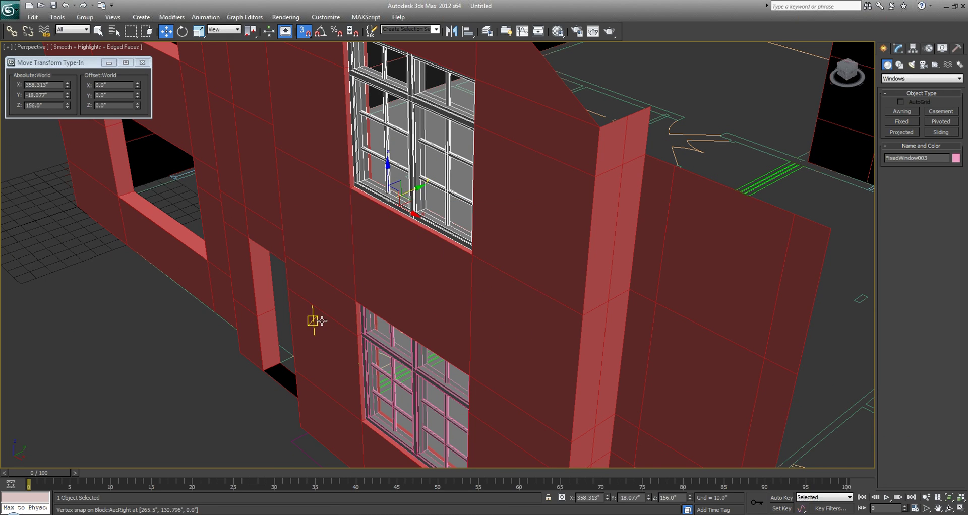
# Copy the upper window into the wide ground-floor opening beyond the door, snapping its lower corner to the opening's near lower corner.
pyautogui.moveTo(313, 320); pyautogui.dragTo(589, 422, button='middle')
pyautogui.scroll(-3, 580, 383)
pyautogui.moveTo(580, 380)
pyautogui.keyDown('alt'); pyautogui.mouseDown(button='middle')
pyautogui.moveTo(551, 390)
pyautogui.moveTo(594, 369)
pyautogui.moveTo(504, 251)
pyautogui.mouseUp(button='middle'); pyautogui.keyUp('alt')
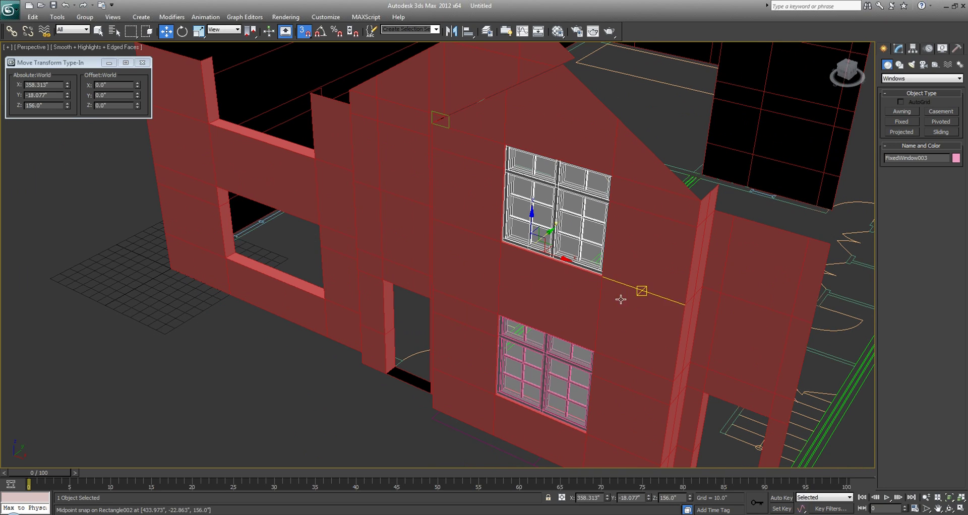
pyautogui.keyDown('alt'); pyautogui.moveTo(609, 318); pyautogui.dragTo(557, 337, button='middle'); pyautogui.keyUp('alt')
pyautogui.moveTo(557, 337)
pyautogui.keyDown('shift'); pyautogui.mouseDown()
pyautogui.moveTo(555, 291)
pyautogui.moveTo(398, 240)
pyautogui.mouseUp(); pyautogui.keyUp('shift')
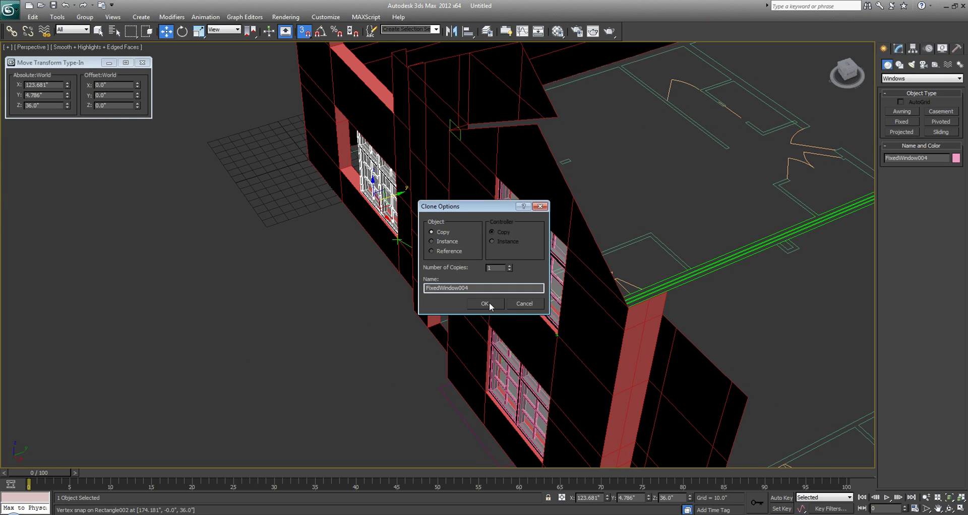
pyautogui.click(485, 303)
# Open the copied window in the wide ground-floor opening for element-level editing and pick elements of its sections.
pyautogui.press('z')
pyautogui.keyDown('alt'); pyautogui.moveTo(400, 369); pyautogui.dragTo(507, 352, button='middle'); pyautogui.keyUp('alt')
pyautogui.click(899, 49)
pyautogui.press('5')
pyautogui.press('q')
pyautogui.moveTo(353, 405); pyautogui.dragTo(434, 153)
pyautogui.keyDown('alt'); pyautogui.moveTo(435, 153); pyautogui.dragTo(553, 263, button='middle'); pyautogui.keyUp('alt')
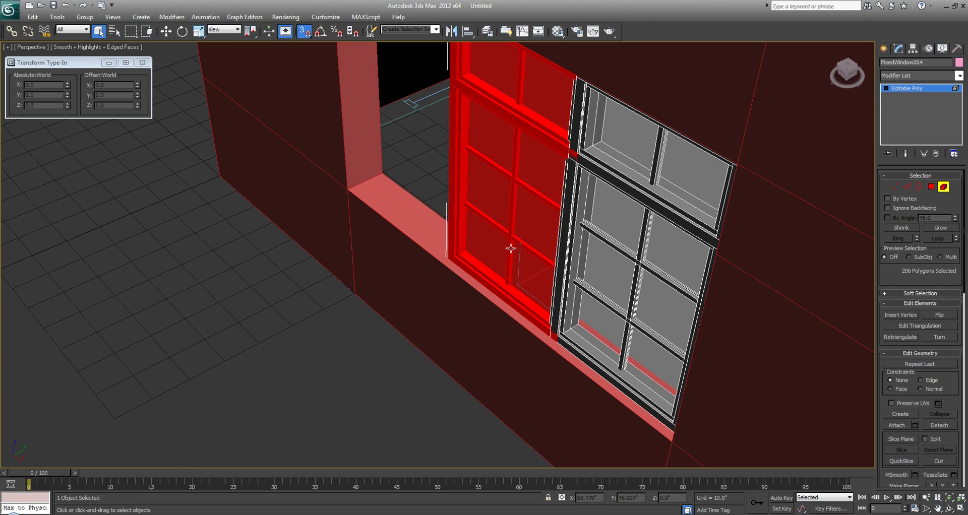
pyautogui.click(943, 187)
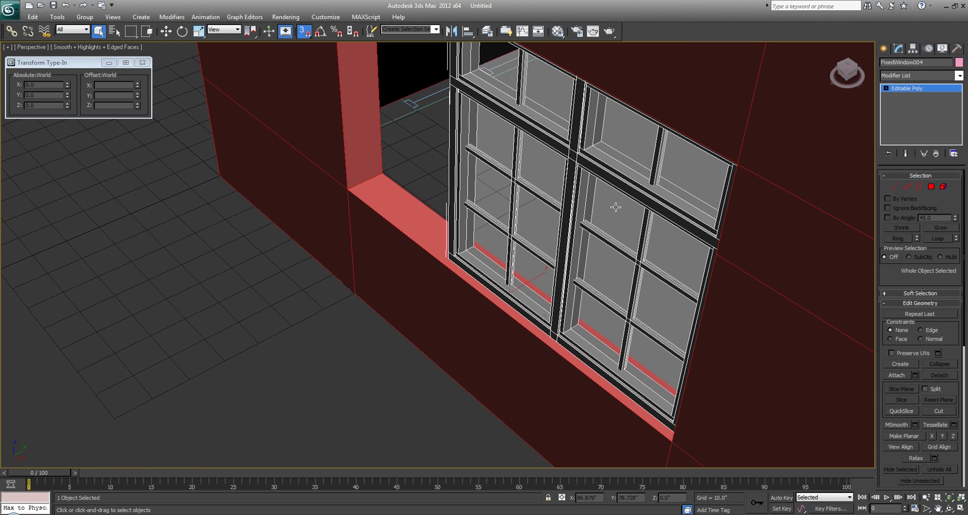
pyautogui.click(944, 187)
pyautogui.click(631, 262)
pyautogui.click(578, 212)
pyautogui.click(560, 194)
pyautogui.keyDown('alt'); pyautogui.moveTo(525, 207); pyautogui.dragTo(573, 263, button='middle'); pyautogui.keyUp('alt')
# Clone the window's left section as an element into the remaining gap, snapping its lower corner to the existing section's outer lower corner.
pyautogui.moveTo(576, 398); pyautogui.dragTo(375, 66)
pyautogui.keyDown('alt'); pyautogui.moveTo(644, 189); pyautogui.dragTo(583, 214, button='middle'); pyautogui.keyUp('alt')
pyautogui.scroll(2, 583, 214)
pyautogui.press('w')
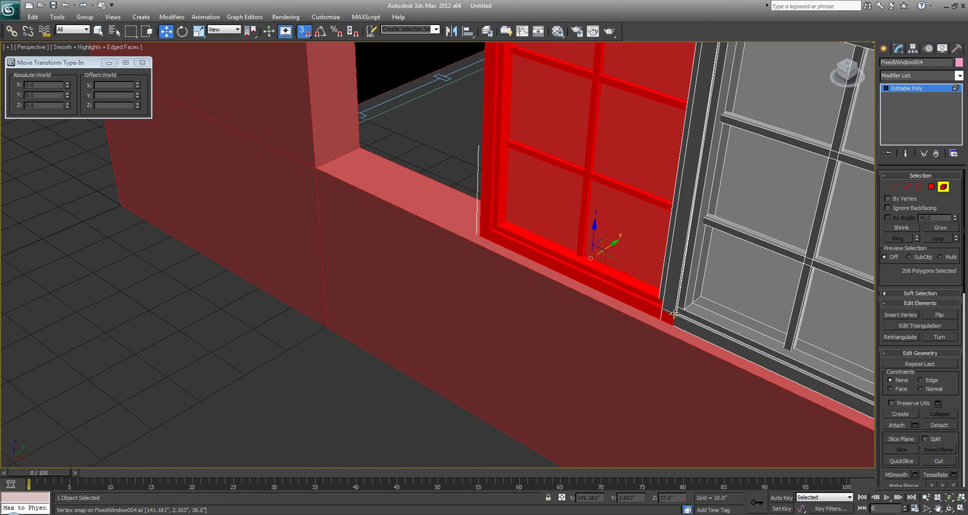
pyautogui.keyDown('shift'); pyautogui.moveTo(671, 312); pyautogui.dragTo(492, 233); pyautogui.keyUp('shift')
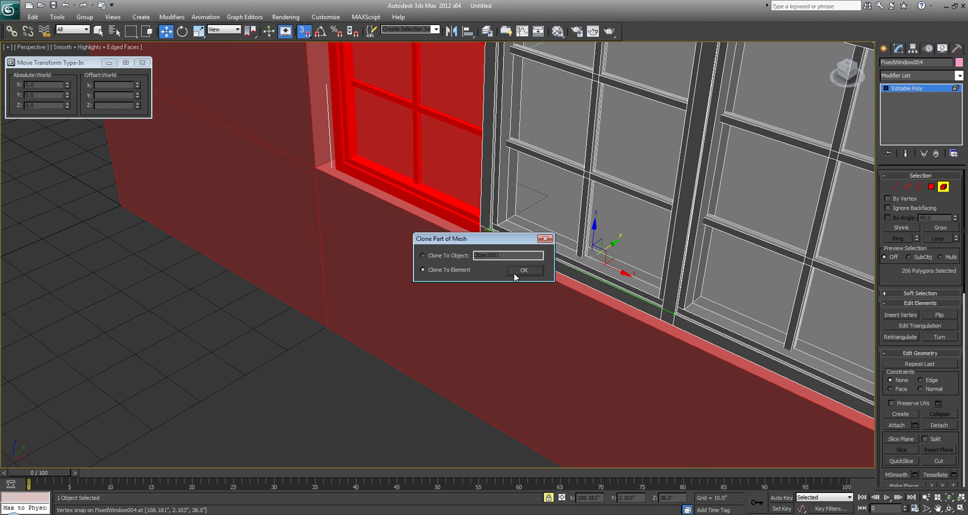
pyautogui.click(524, 271)
# In the front view, move the vertices of the window's left frame edge outward to the opening's edge with snapping off.
pyautogui.press('q')
pyautogui.hotkey('alt', 'w')
pyautogui.rightClick(524, 170)
pyautogui.hotkey('alt', 'w')
pyautogui.press('1')
pyautogui.scroll(8, 421, 270)
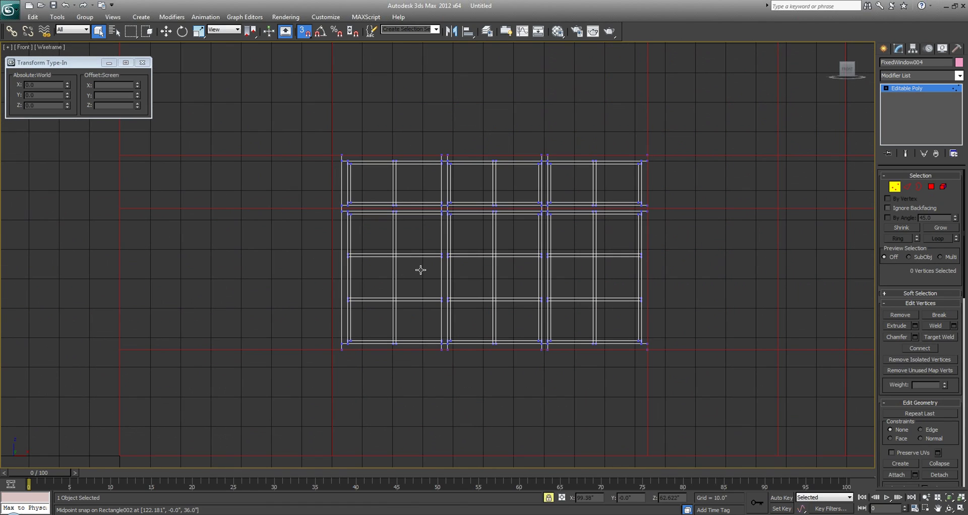
pyautogui.moveTo(366, 357); pyautogui.dragTo(364, 365, button='middle')
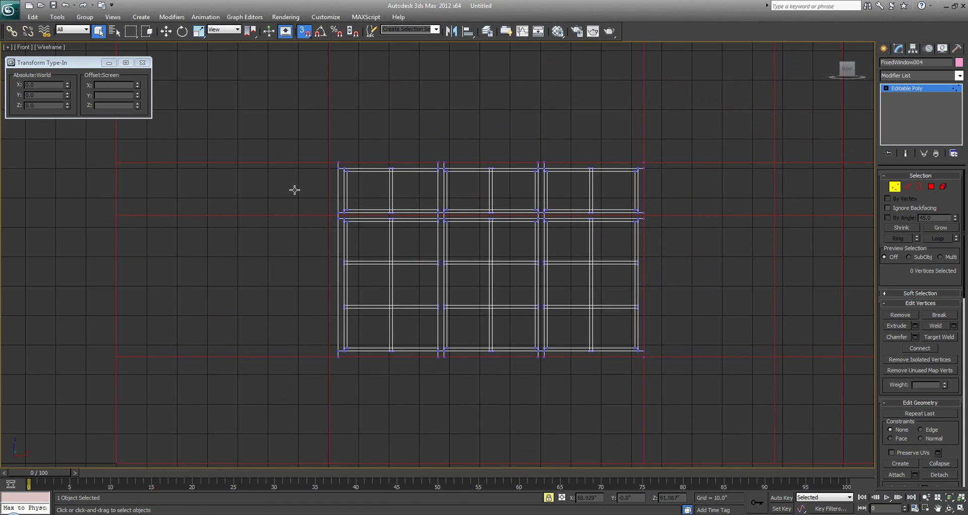
pyautogui.moveTo(367, 142); pyautogui.dragTo(322, 348)
pyautogui.press('w')
pyautogui.press('s')
pyautogui.moveTo(373, 240); pyautogui.dragTo(363, 240)
# Shift the vertices of the two mullions between the three sections slightly left to even out the section widths.
pyautogui.moveTo(453, 372); pyautogui.dragTo(365, 162)
pyautogui.moveTo(469, 242); pyautogui.dragTo(466, 242)
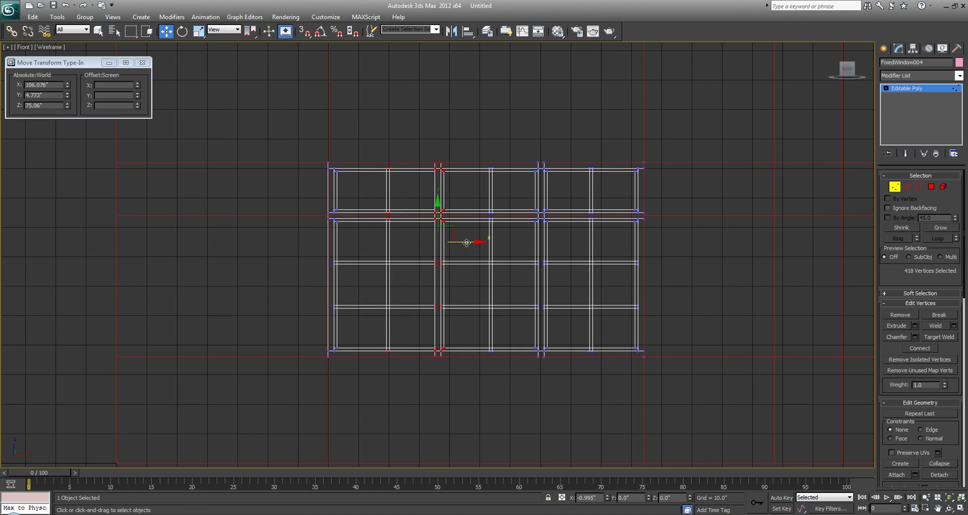
pyautogui.moveTo(559, 365); pyautogui.dragTo(514, 161)
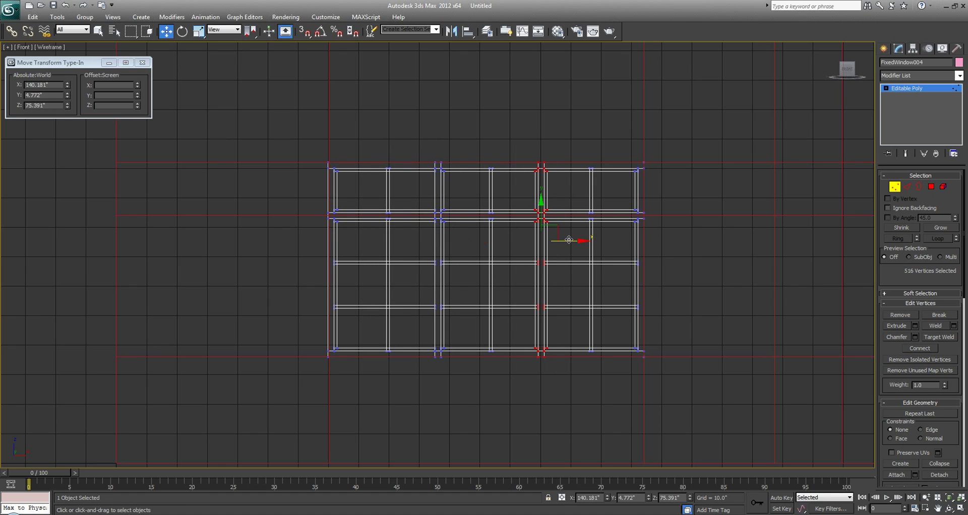
pyautogui.moveTo(569, 241); pyautogui.dragTo(568, 241)
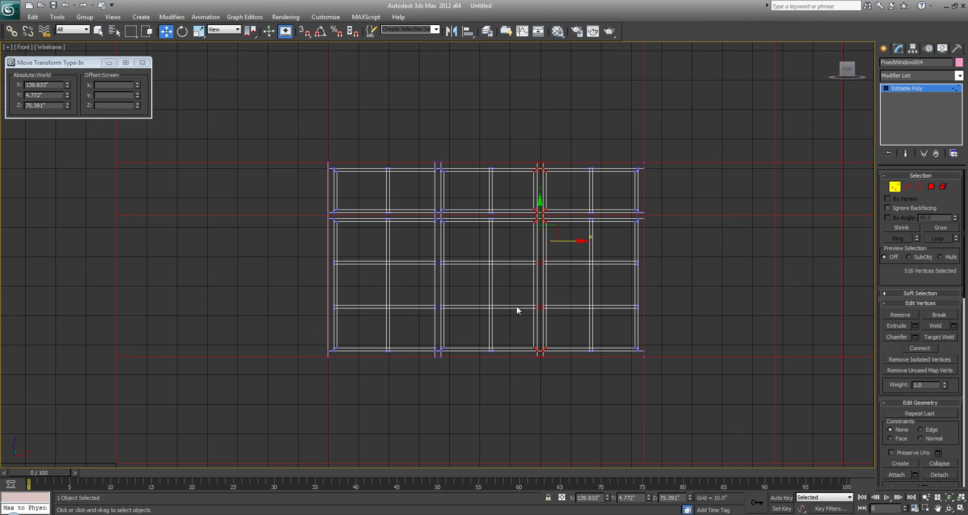
# Fine-tune the middle and left muntins and the left mullion by nudging their vertices left for evenly divided panes.
pyautogui.moveTo(499, 376); pyautogui.dragTo(475, 152)
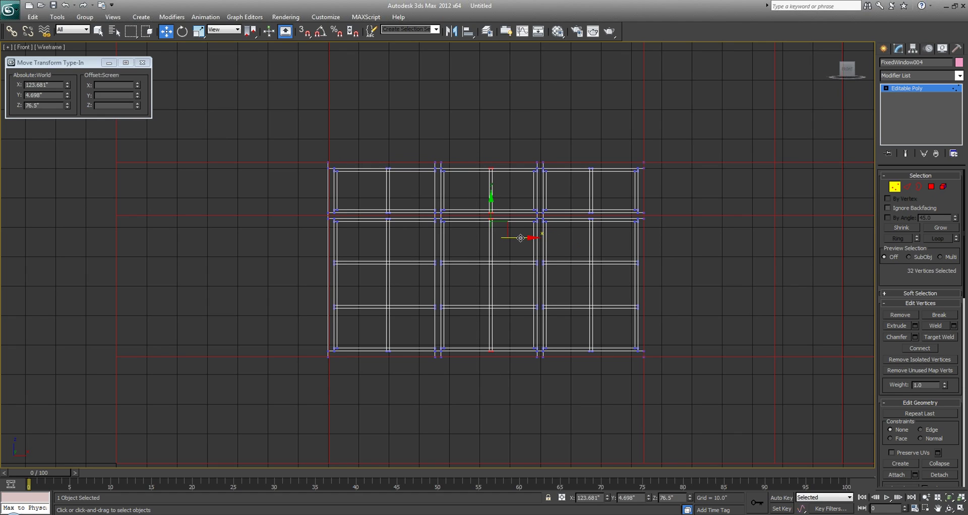
pyautogui.moveTo(405, 367); pyautogui.dragTo(369, 151)
pyautogui.moveTo(424, 241); pyautogui.dragTo(422, 241)
pyautogui.moveTo(458, 364); pyautogui.dragTo(422, 152)
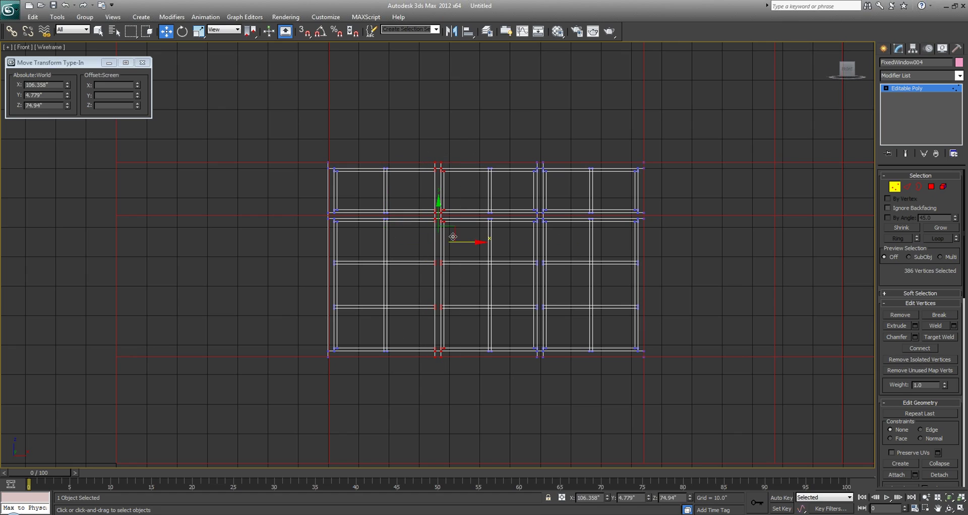
pyautogui.moveTo(461, 240); pyautogui.dragTo(460, 240)
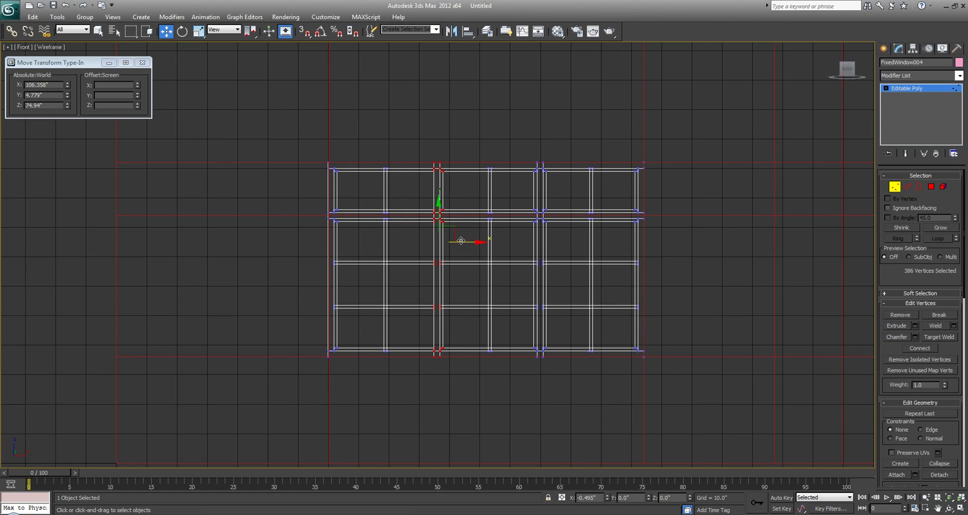
pyautogui.moveTo(408, 361); pyautogui.dragTo(385, 141)
pyautogui.moveTo(417, 242); pyautogui.dragTo(414, 239)
pyautogui.press('q')
pyautogui.hotkey('alt', 'w')
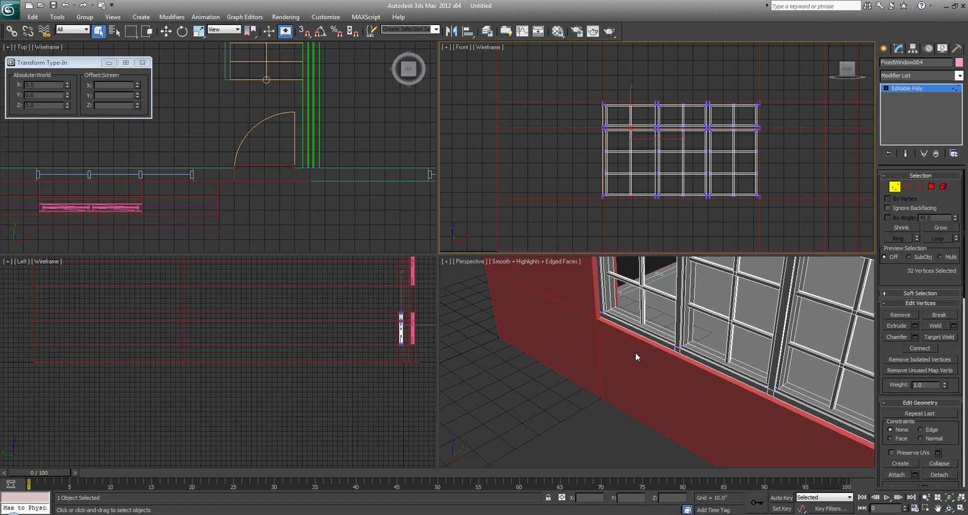
# Copy the three-section window up into the opening directly above, snapping its lower corner to the opening's lower corner.
pyautogui.rightClick(635, 352)
pyautogui.hotkey('alt', 'w')
pyautogui.moveTo(547, 283); pyautogui.dragTo(444, 388, button='middle')
pyautogui.scroll(-4, 444, 388)
pyautogui.moveTo(542, 266); pyautogui.dragTo(439, 346, button='middle')
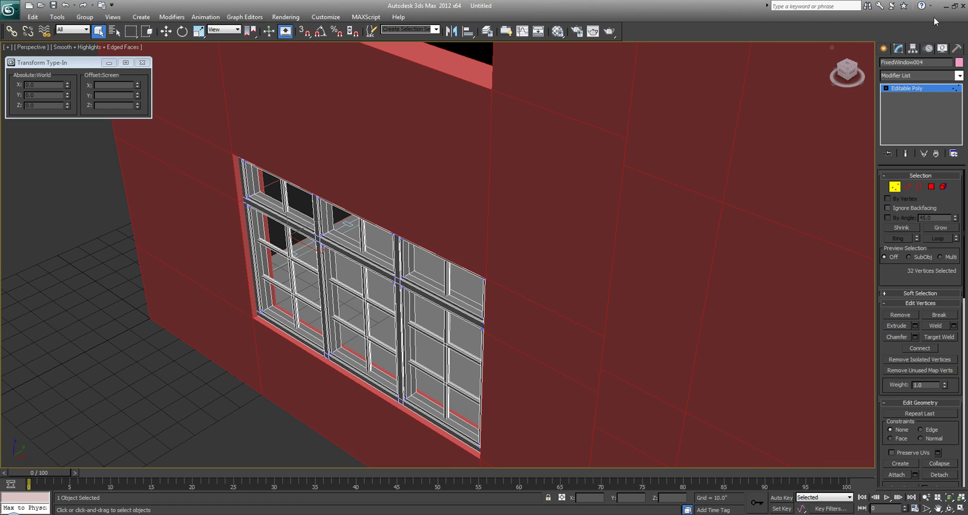
pyautogui.scroll(-3, 512, 151)
pyautogui.moveTo(511, 151); pyautogui.dragTo(501, 181, button='middle')
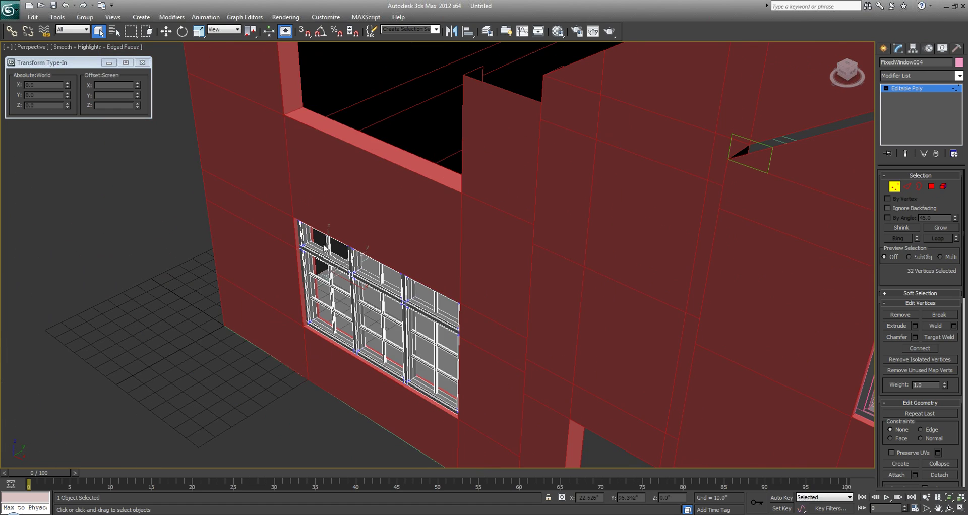
pyautogui.click(884, 48)
pyautogui.press('w')
pyautogui.press('s')
pyautogui.press('space')
pyautogui.keyDown('shift'); pyautogui.moveTo(302, 324); pyautogui.dragTo(281, 119); pyautogui.keyUp('shift')
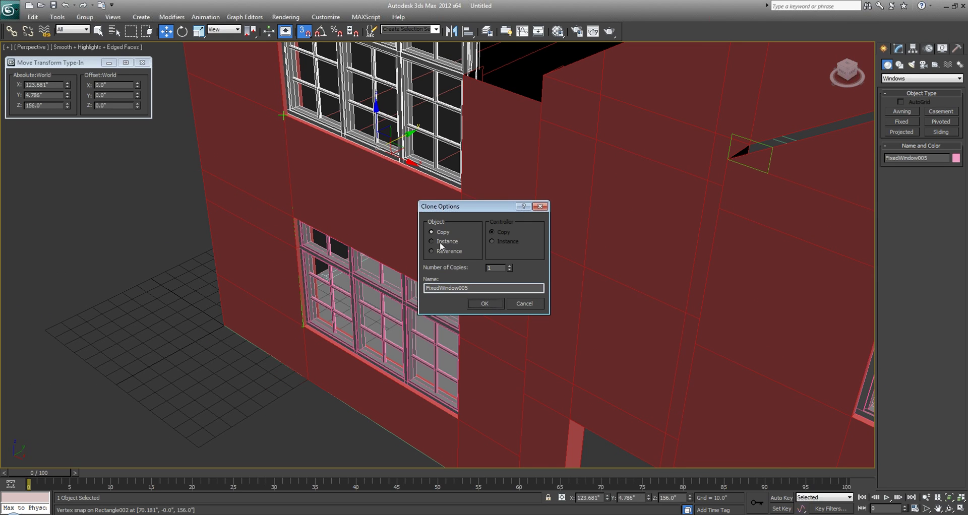
pyautogui.click(484, 303)
# Delete the transom row polygons of the upper three-section window that project above the wall, and deselect the window.
pyautogui.moveTo(472, 301)
pyautogui.keyDown('alt'); pyautogui.mouseDown(button='middle')
pyautogui.moveTo(335, 320)
pyautogui.moveTo(396, 273)
pyautogui.moveTo(348, 361)
pyautogui.moveTo(353, 339)
pyautogui.moveTo(346, 346)
pyautogui.moveTo(387, 361)
pyautogui.mouseUp(button='middle'); pyautogui.keyUp('alt')
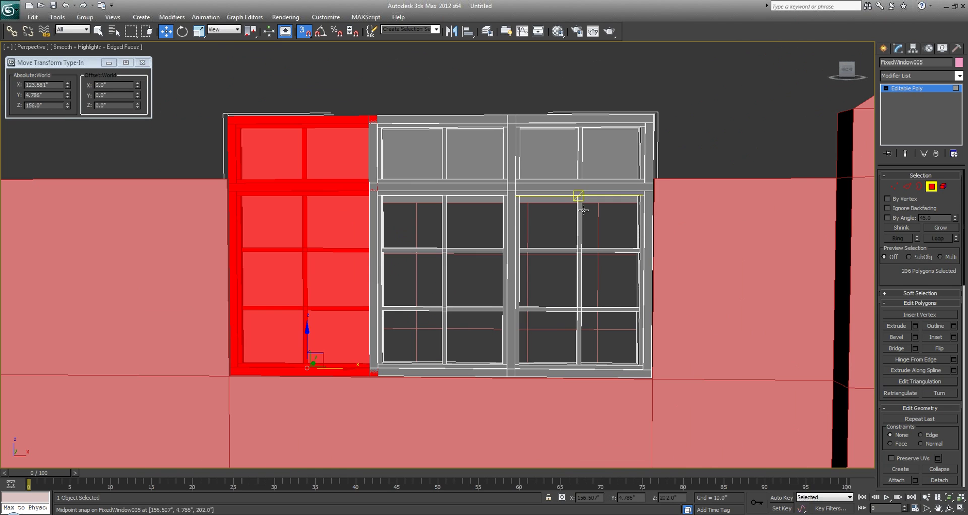
pyautogui.press('q')
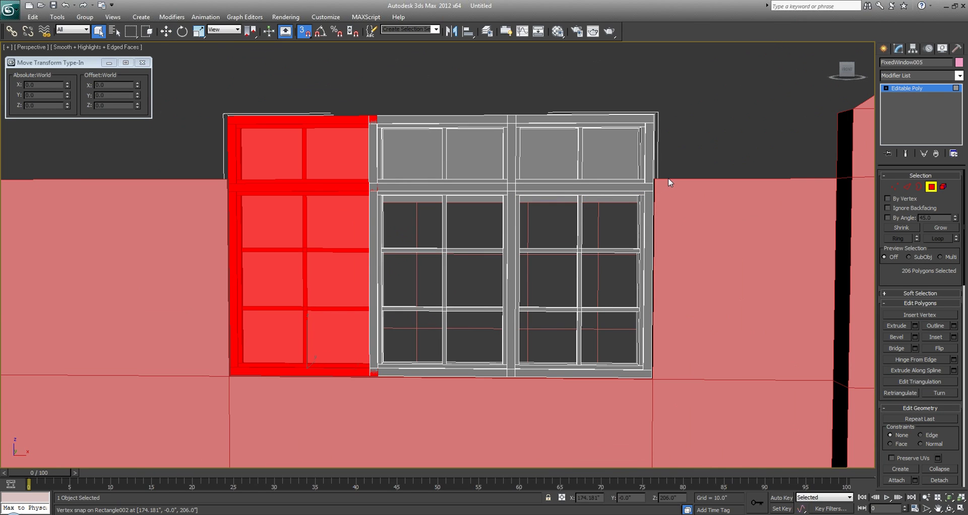
pyautogui.moveTo(657, 180); pyautogui.dragTo(171, 62)
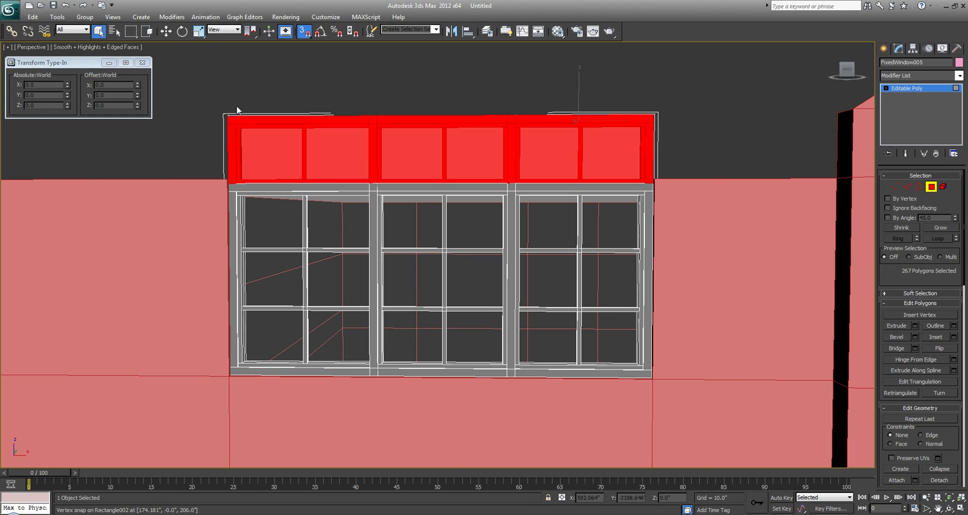
pyautogui.press('Delete')
pyautogui.keyDown('alt'); pyautogui.moveTo(409, 220); pyautogui.dragTo(305, 257, button='middle'); pyautogui.keyUp('alt')
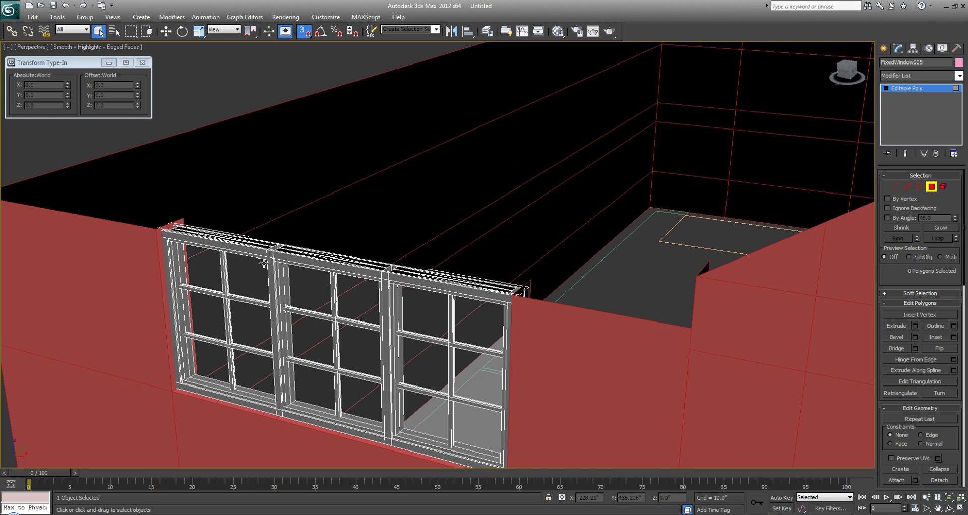
pyautogui.scroll(-3, 265, 259)
pyautogui.moveTo(326, 343); pyautogui.dragTo(322, 263, button='middle')
pyautogui.scroll(-3, 322, 262)
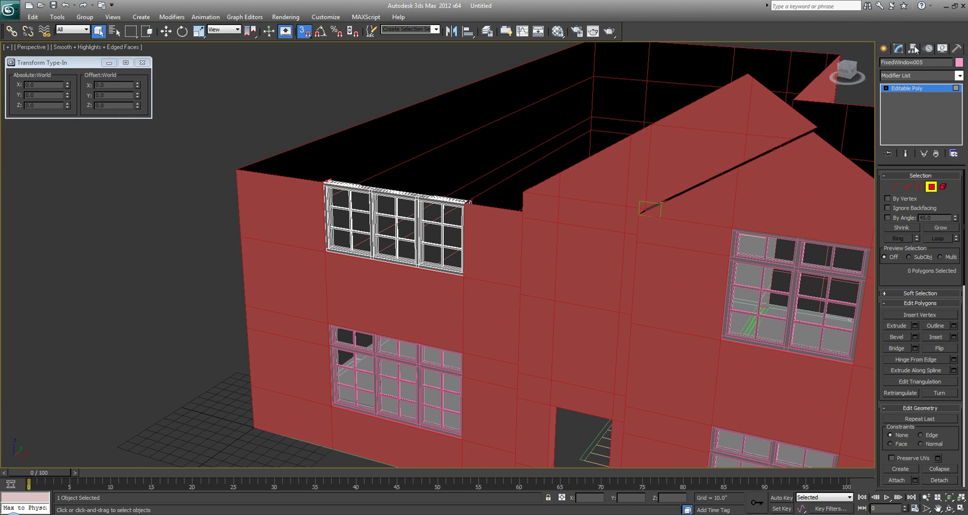
pyautogui.click(882, 50)
pyautogui.click(305, 132)
# Create a pivot door snapped to the front doorway, 40" wide, 84" high and 5.309" deep.
pyautogui.keyDown('alt'); pyautogui.moveTo(261, 182); pyautogui.dragTo(469, 368, button='middle'); pyautogui.keyUp('alt')
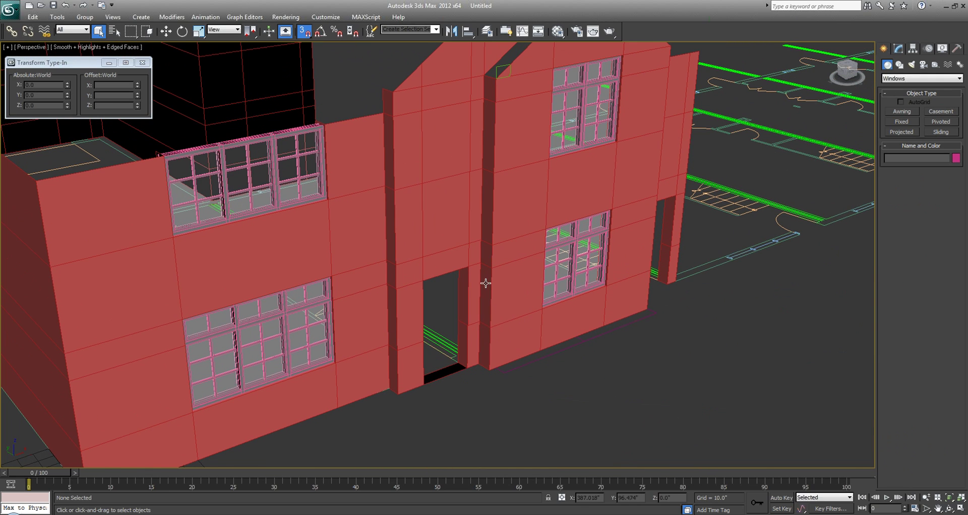
pyautogui.click(897, 79)
pyautogui.click(899, 126)
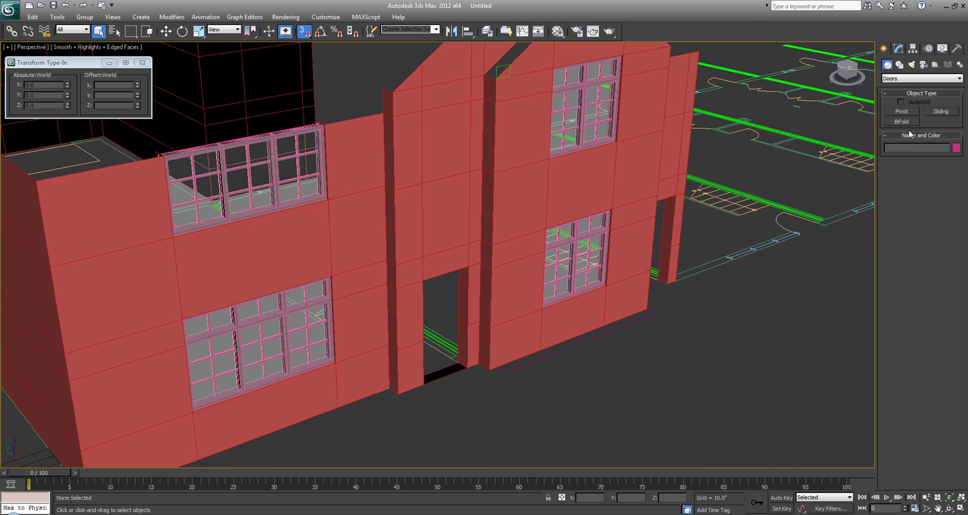
pyautogui.click(903, 111)
pyautogui.scroll(5, 471, 264)
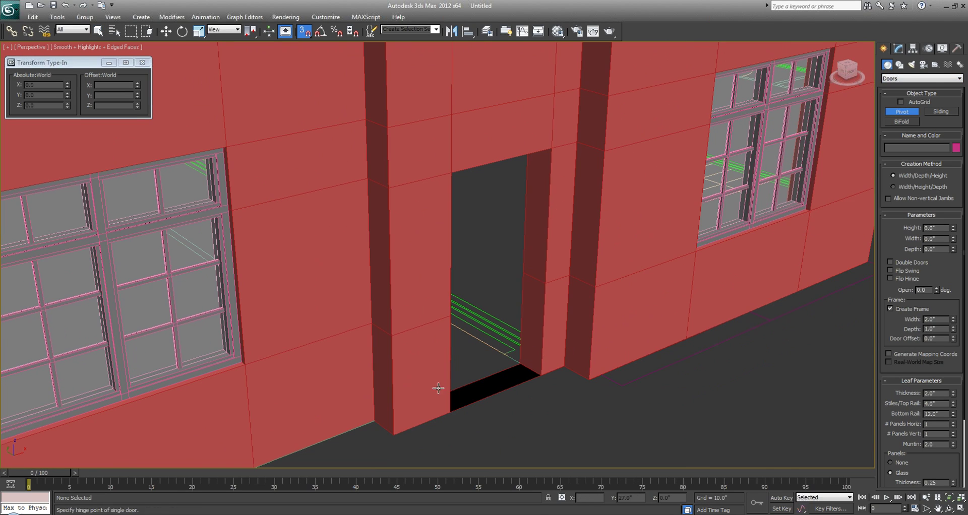
pyautogui.moveTo(449, 402); pyautogui.dragTo(539, 372)
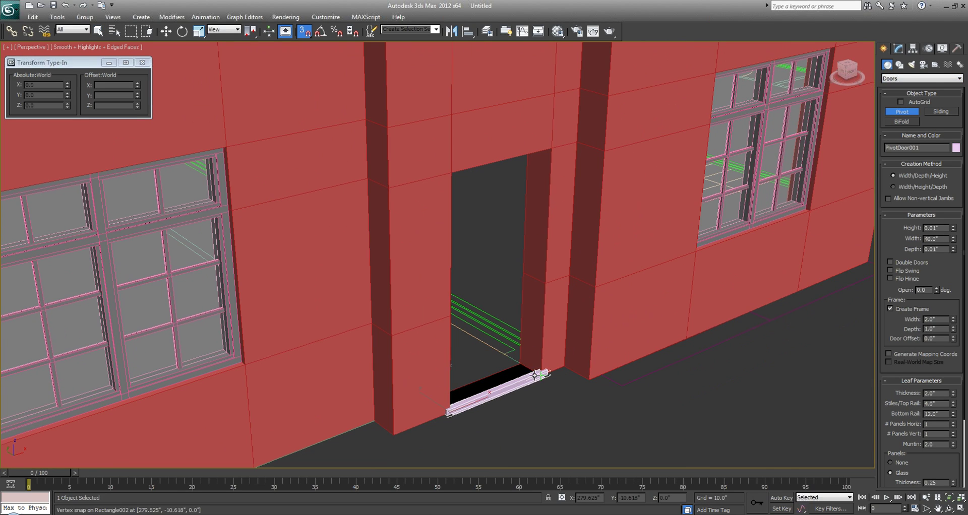
pyautogui.click(528, 371)
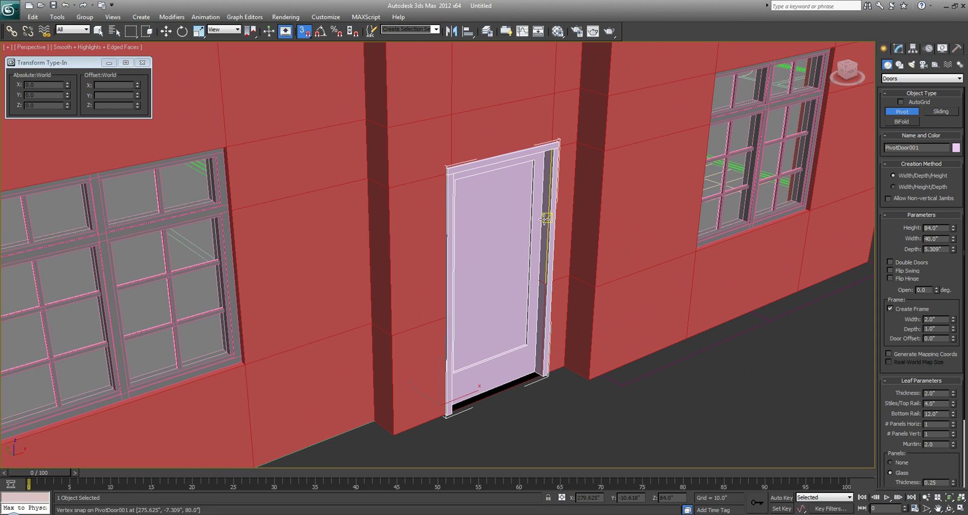
pyautogui.click(545, 271)
# Set the pivot door's height to 82" and its width to 36".
pyautogui.keyDown('alt'); pyautogui.moveTo(545, 271); pyautogui.dragTo(498, 212, button='middle'); pyautogui.keyUp('alt')
pyautogui.scroll(5, 502, 296)
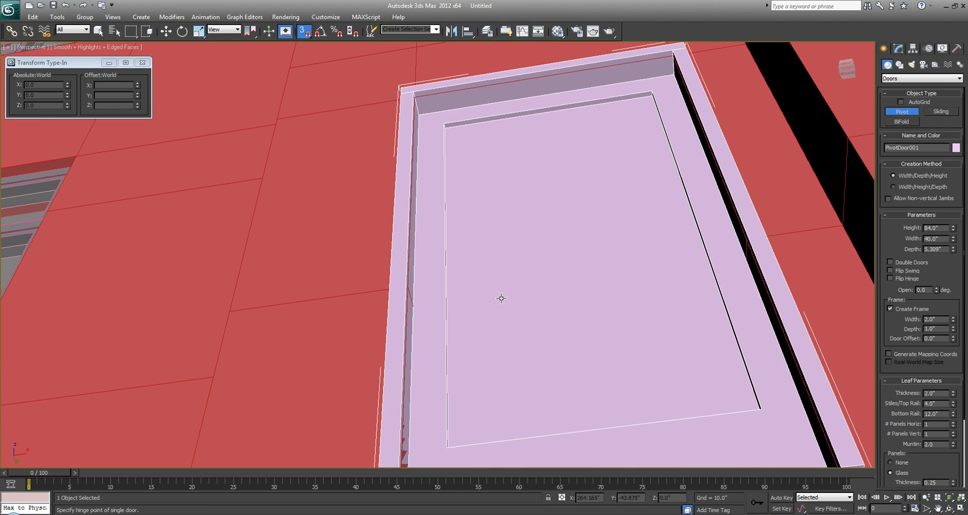
pyautogui.scroll(-3, 491, 269)
pyautogui.press('q')
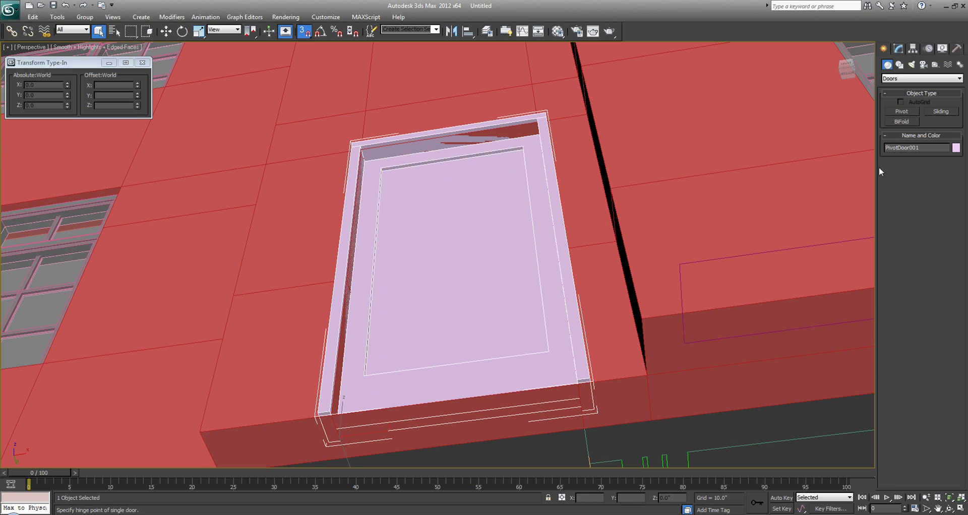
pyautogui.click(898, 49)
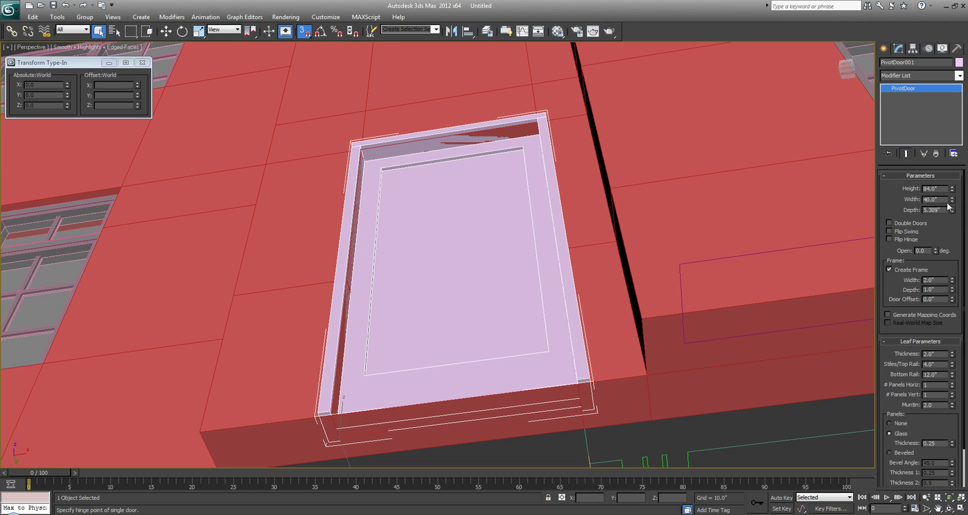
pyautogui.moveTo(944, 187); pyautogui.dragTo(828, 188)
pyautogui.write('82')
pyautogui.press('Tab')
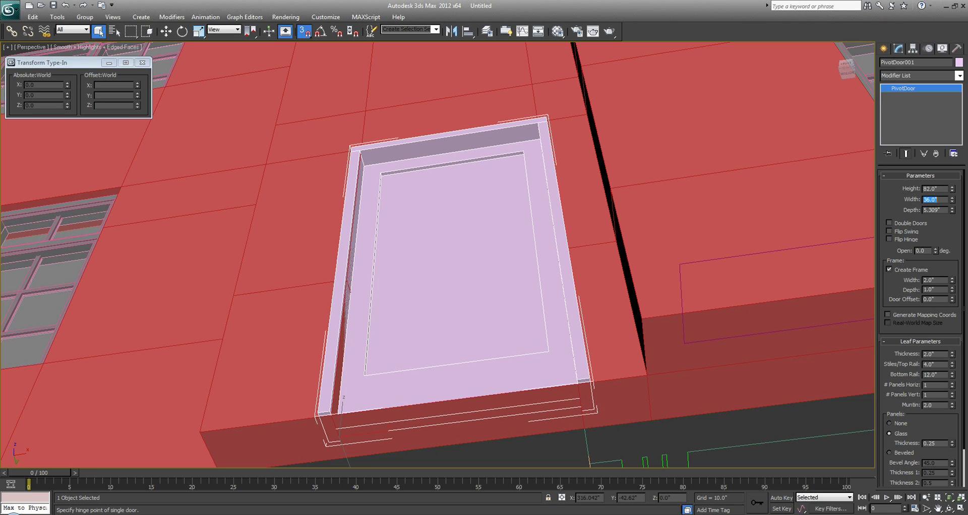
# Offset the door by 2" along X and set its leaf panels to None.
pyautogui.moveTo(847, 280); pyautogui.dragTo(828, 279, button='middle')
pyautogui.press('w')
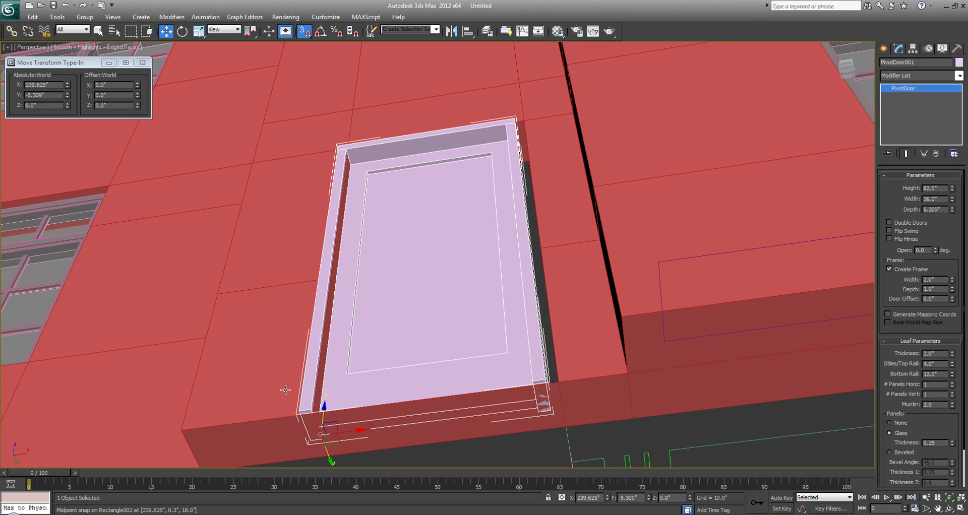
pyautogui.click(112, 85)
pyautogui.write('2')
pyautogui.press('Return')
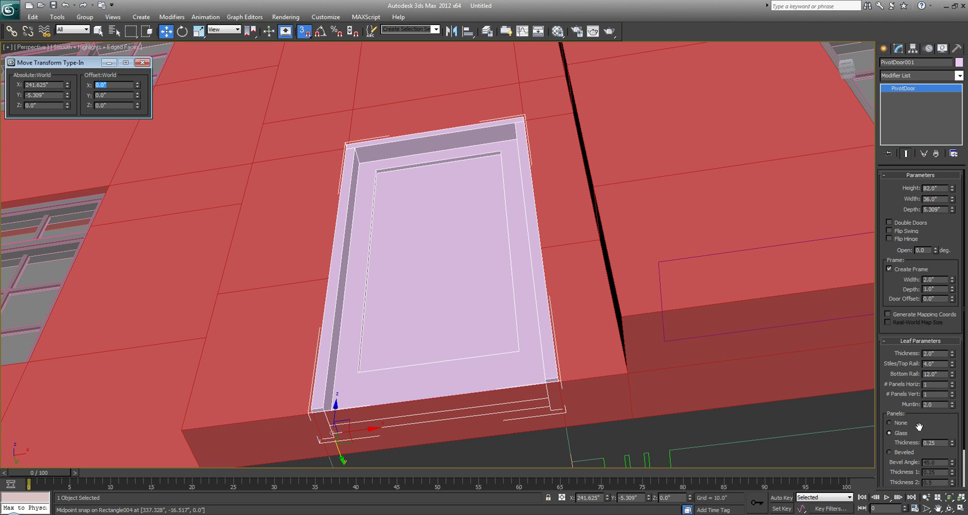
pyautogui.click(898, 423)
pyautogui.keyDown('alt'); pyautogui.moveTo(578, 171); pyautogui.dragTo(567, 221, button='middle'); pyautogui.keyUp('alt')
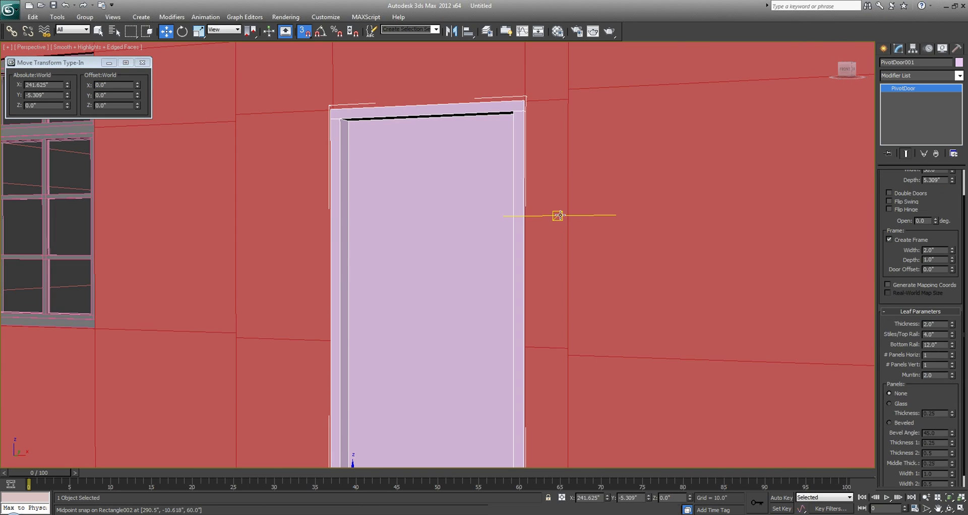
# Move the door inward along Y to about -1.864" within the doorway with snapping off, and turn snapping back on.
pyautogui.moveTo(479, 169); pyautogui.dragTo(461, 224, button='middle')
pyautogui.scroll(-8, 446, 168)
pyautogui.keyDown('alt'); pyautogui.moveTo(491, 173); pyautogui.dragTo(483, 204, button='middle'); pyautogui.keyUp('alt')
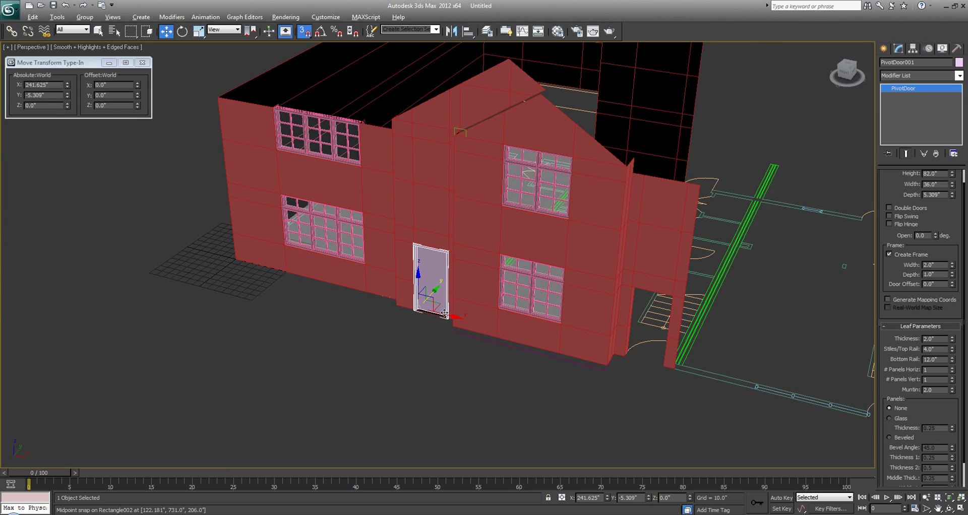
pyautogui.scroll(4, 436, 325)
pyautogui.press('s')
pyautogui.moveTo(414, 349); pyautogui.dragTo(418, 345)
pyautogui.moveTo(581, 280); pyautogui.dragTo(333, 219, button='middle')
pyautogui.press('s')
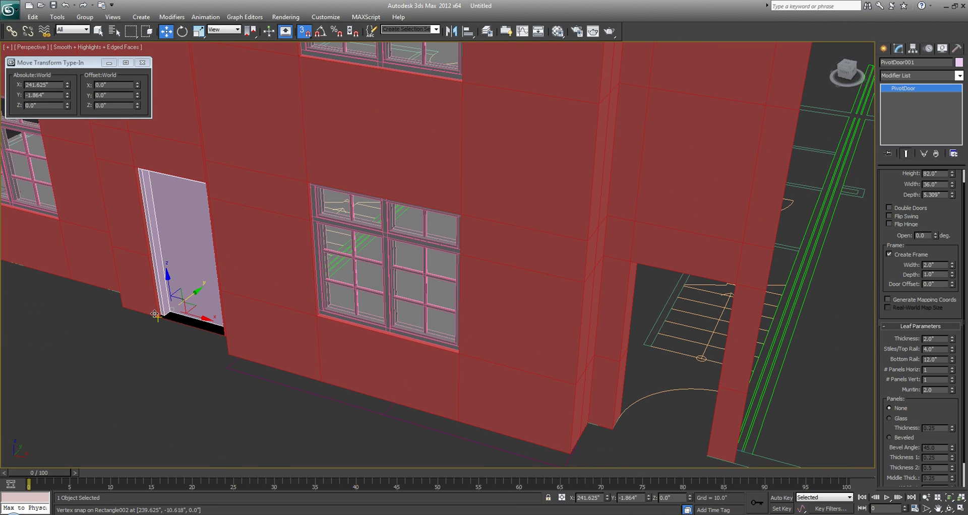
# Copy the front door into the recessed doorway beside the two-pane window, snapped at about X 471.958", Y 8.755", and deselect it.
pyautogui.moveTo(156, 314)
pyautogui.keyDown('shift'); pyautogui.mouseDown()
pyautogui.moveTo(519, 454)
pyautogui.moveTo(620, 432)
pyautogui.moveTo(612, 430)
pyautogui.mouseUp(); pyautogui.keyUp('shift')
pyautogui.click(448, 242)
pyautogui.click(486, 303)
pyautogui.keyDown('alt'); pyautogui.moveTo(603, 360); pyautogui.dragTo(548, 326, button='middle'); pyautogui.keyUp('alt')
pyautogui.moveTo(426, 341); pyautogui.dragTo(426, 357, button='middle')
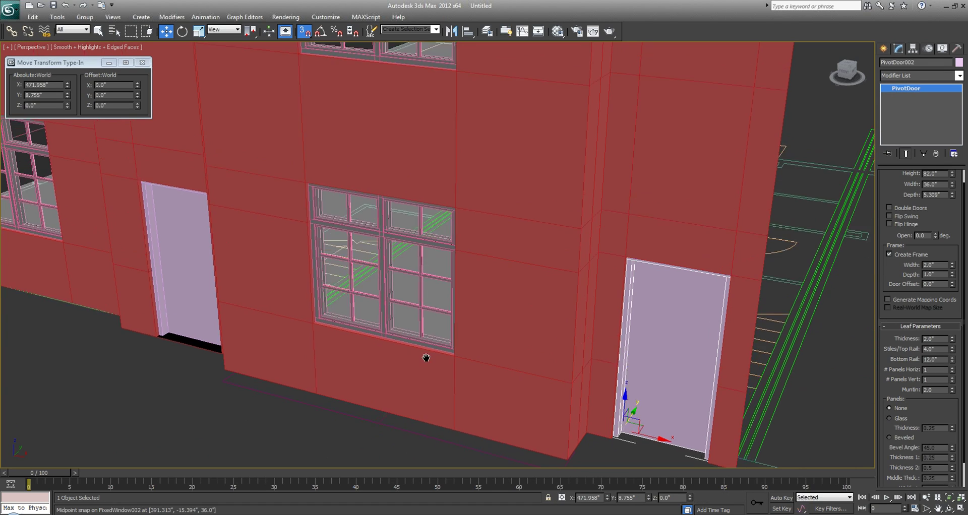
pyautogui.scroll(-5, 424, 357)
pyautogui.press('q')
pyautogui.click(325, 346)
pyautogui.keyDown('alt'); pyautogui.moveTo(305, 292); pyautogui.dragTo(500, 328, button='middle'); pyautogui.keyUp('alt')
pyautogui.scroll(4, 499, 328)
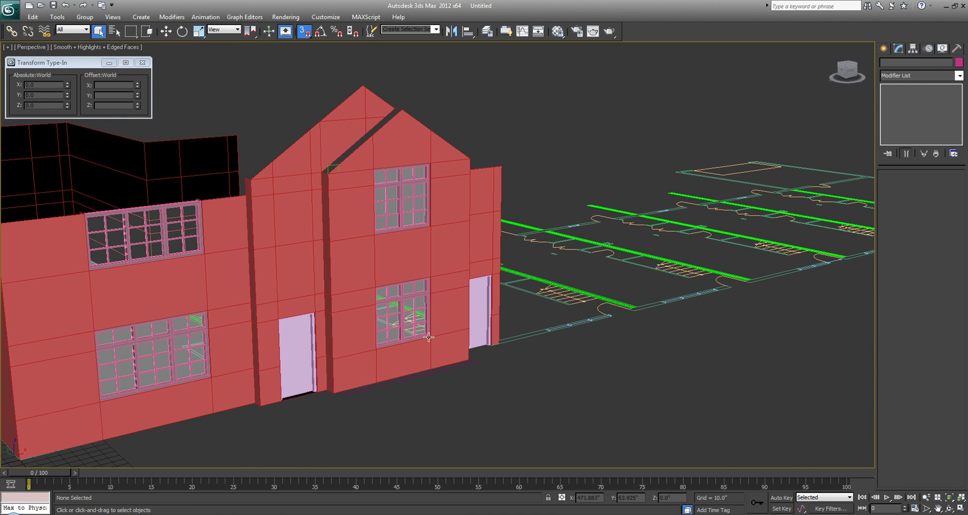
# Check the elevation sketch in Windows Photo Viewer and, in 3ds Max's Front view, draw a line from the gable's left eave to its peak.
pyautogui.hotkey('alt', 'Tab')
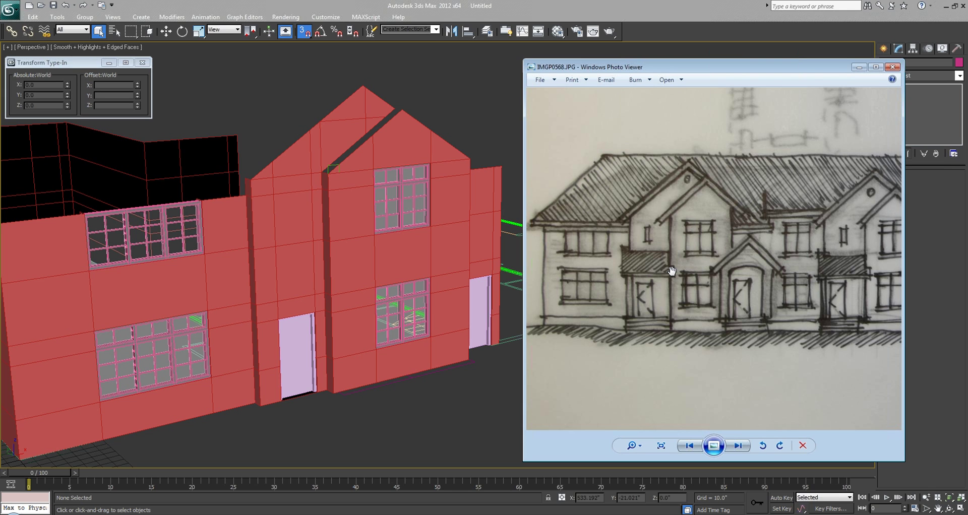
pyautogui.hotkey('alt', 'Tab')
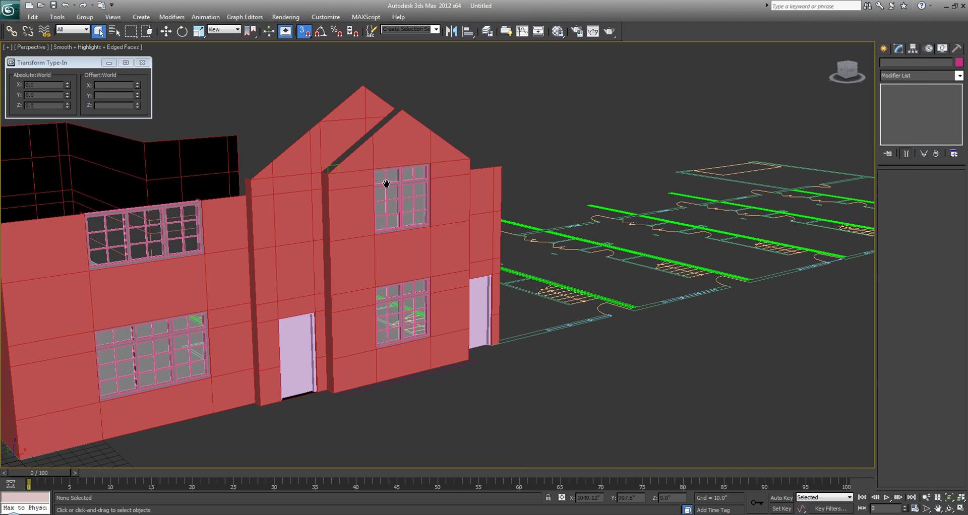
pyautogui.scroll(-2, 387, 185)
pyautogui.scroll(-2, 416, 183)
pyautogui.scroll(5, 449, 249)
pyautogui.hotkey('alt', 'w')
pyautogui.moveTo(600, 150); pyautogui.dragTo(527, 193, button='middle')
pyautogui.hotkey('alt', 'w')
pyautogui.scroll(-5, 445, 240)
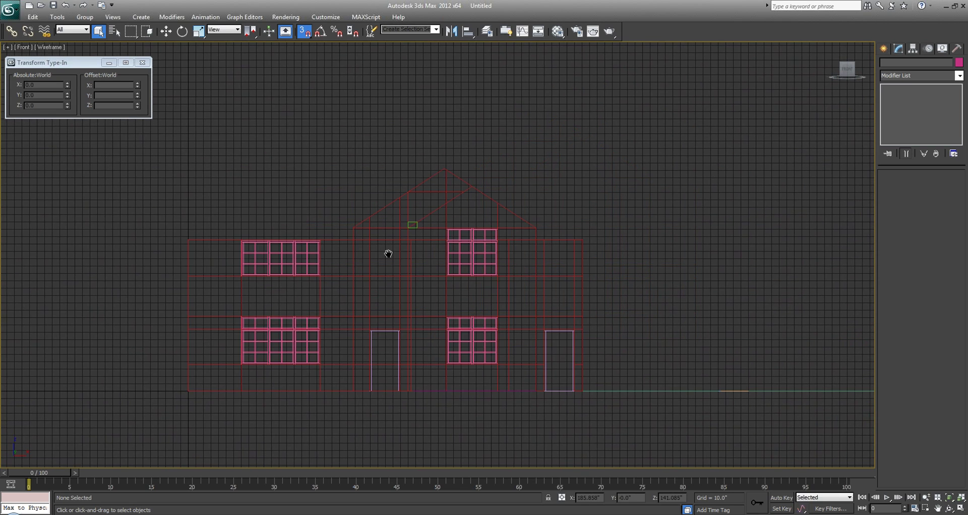
pyautogui.scroll(4, 386, 219)
pyautogui.click(884, 48)
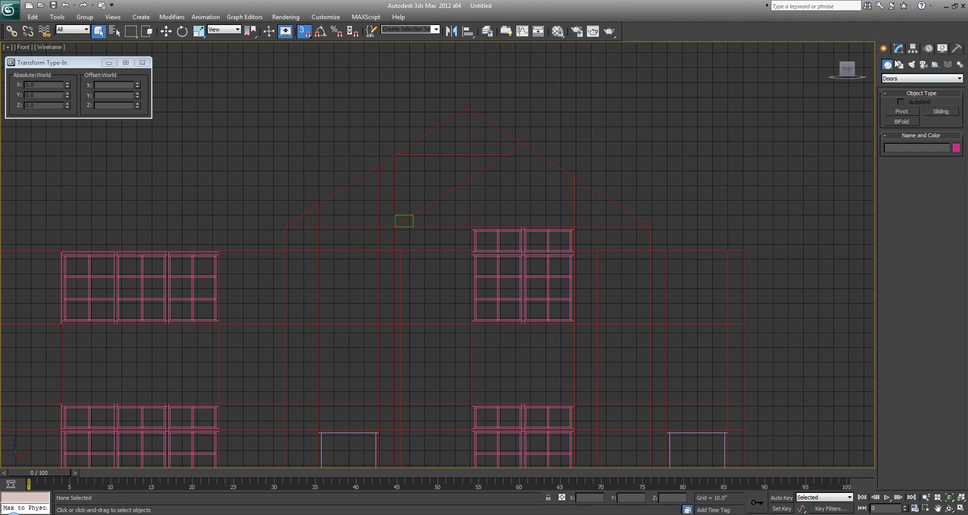
pyautogui.click(900, 66)
pyautogui.click(902, 119)
pyautogui.click(284, 227)
pyautogui.click(466, 110)
pyautogui.rightClick(462, 112)
pyautogui.rightClick(414, 132)
# Rotate the slope line 90° about the Z axis in the Top view so it runs perpendicular to the facade.
pyautogui.hotkey('alt', 'w')
pyautogui.rightClick(297, 177)
pyautogui.hotkey('alt', 'w')
pyautogui.scroll(-5, 499, 173)
pyautogui.press('e')
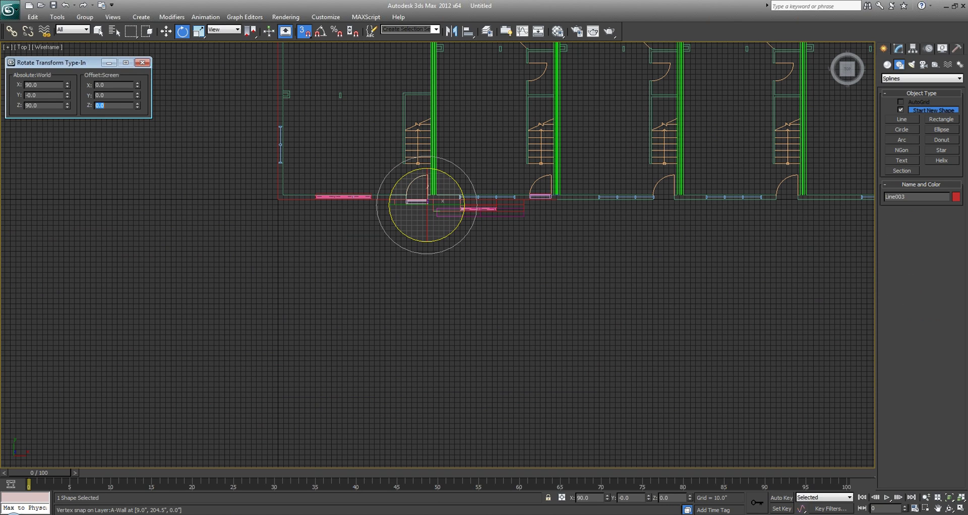
pyautogui.moveTo(404, 261); pyautogui.dragTo(396, 286, button='middle')
pyautogui.press('q')
# Lower the slope line along Z to about 127.752" above the front door in the Perspective view, with snapping off.
pyautogui.hotkey('alt', 'w')
pyautogui.rightClick(555, 342)
pyautogui.hotkey('alt', 'w')
pyautogui.keyDown('alt'); pyautogui.moveTo(405, 320); pyautogui.dragTo(400, 296, button='middle'); pyautogui.keyUp('alt')
pyautogui.press('w')
pyautogui.press('s')
pyautogui.moveTo(425, 153); pyautogui.dragTo(426, 299)
pyautogui.keyDown('alt'); pyautogui.moveTo(493, 329); pyautogui.dragTo(454, 323, button='middle'); pyautogui.keyUp('alt')
pyautogui.scroll(4, 445, 324)
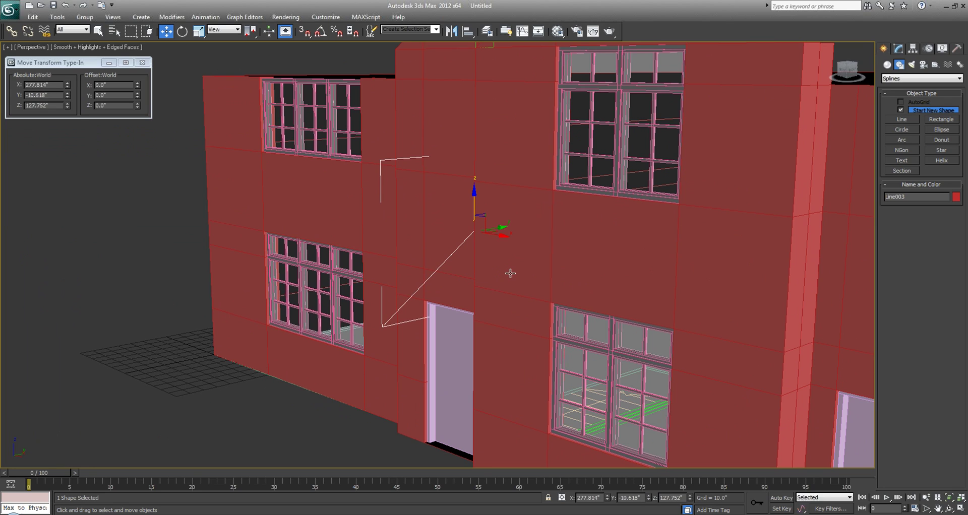
# Outline the slope line at spline level to form a thin closed sloping roof profile.
pyautogui.moveTo(430, 268); pyautogui.dragTo(431, 267, button='middle')
pyautogui.click(899, 48)
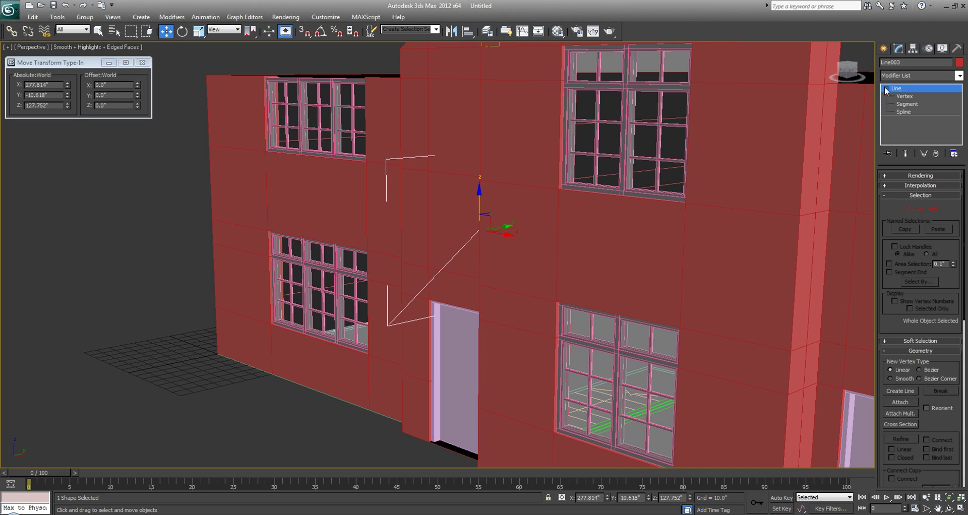
pyautogui.click(904, 112)
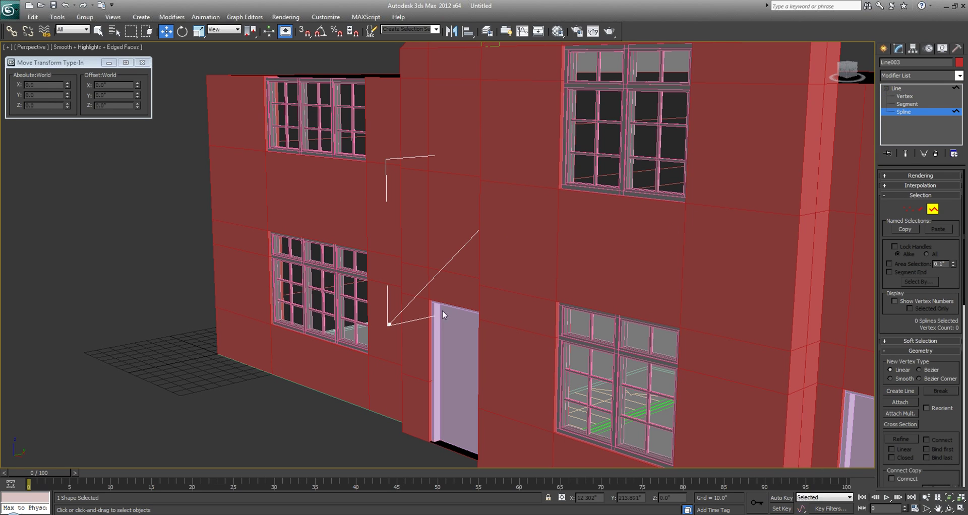
pyautogui.click(417, 296)
pyautogui.scroll(-3, 932, 374)
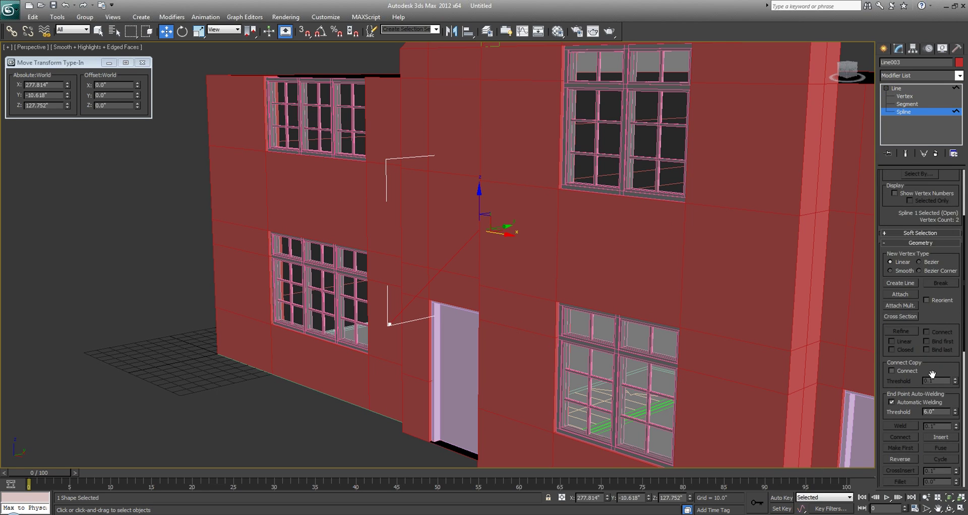
pyautogui.moveTo(947, 407); pyautogui.dragTo(936, 323)
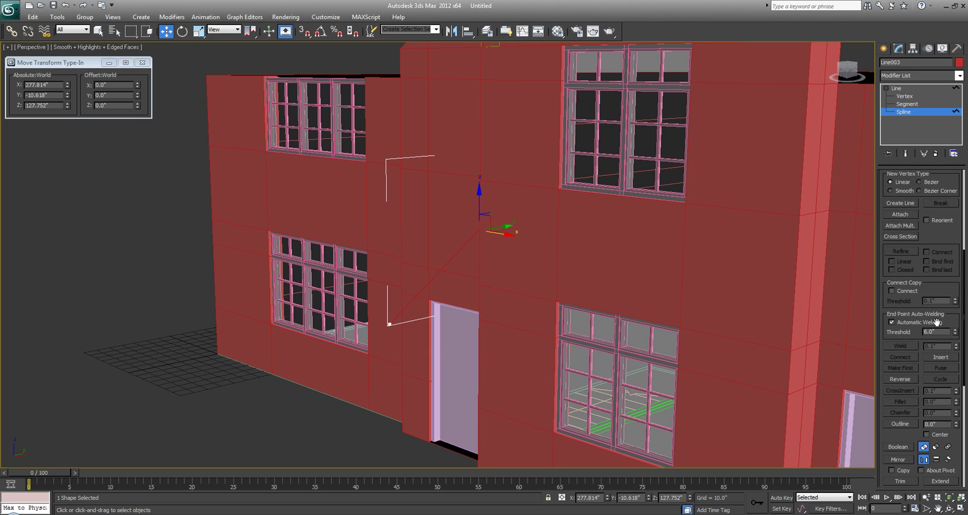
pyautogui.click(901, 424)
pyautogui.moveTo(450, 268)
pyautogui.mouseDown()
pyautogui.moveTo(449, 261)
pyautogui.moveTo(453, 276)
pyautogui.mouseUp()
pyautogui.press('q')
# Open the roof profile for vertex editing in the Left view at its lower outer end.
pyautogui.hotkey('alt', 'w')
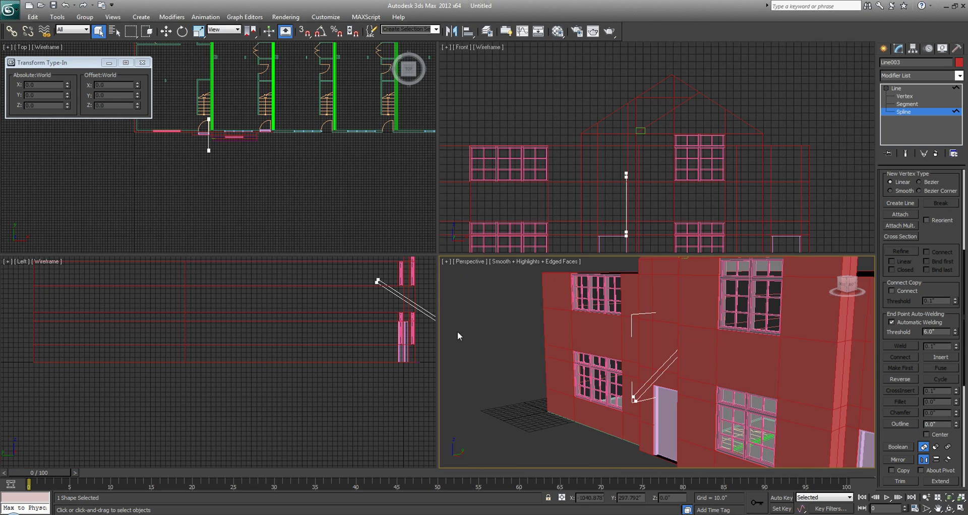
pyautogui.click(326, 338)
pyautogui.hotkey('alt', 'w')
pyautogui.moveTo(674, 287); pyautogui.dragTo(213, 384, button='middle')
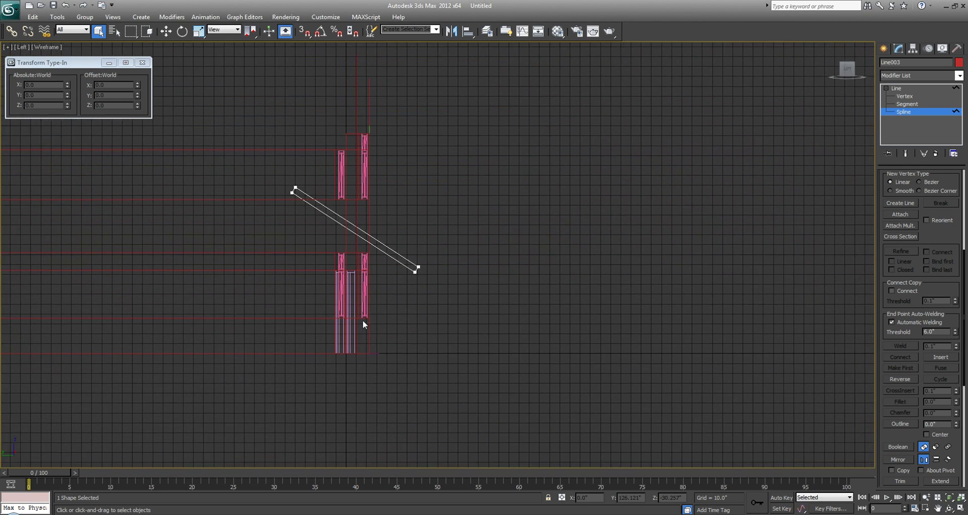
pyautogui.scroll(5, 390, 293)
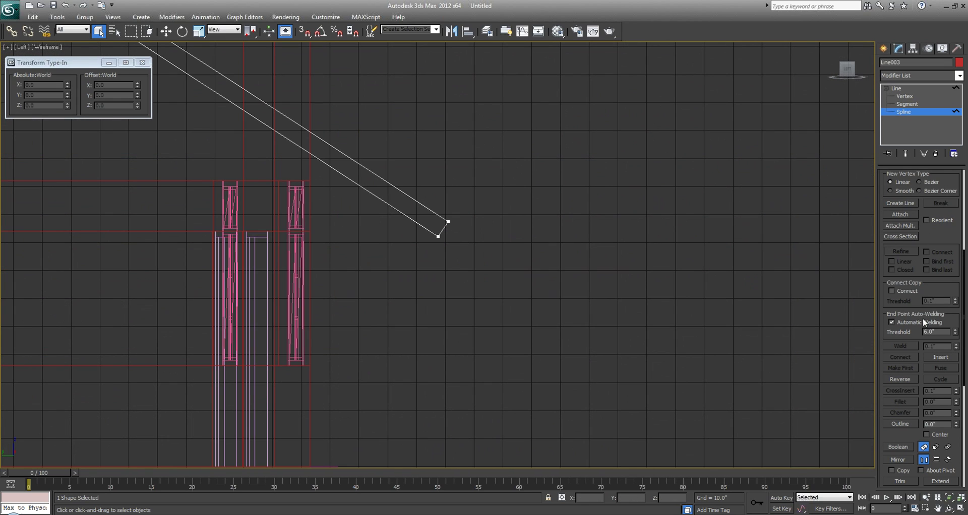
pyautogui.moveTo(938, 238); pyautogui.dragTo(867, 466)
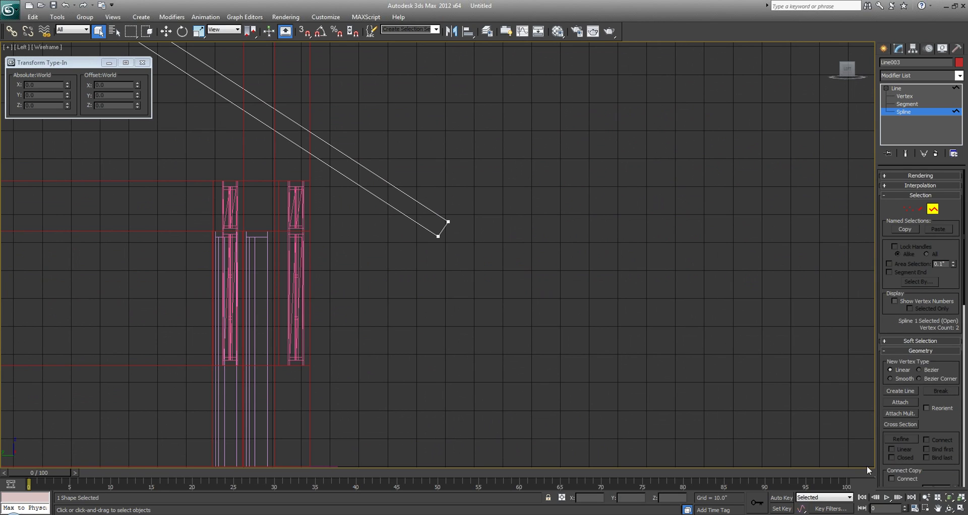
pyautogui.moveTo(921, 330); pyautogui.dragTo(922, 286)
pyautogui.click(907, 96)
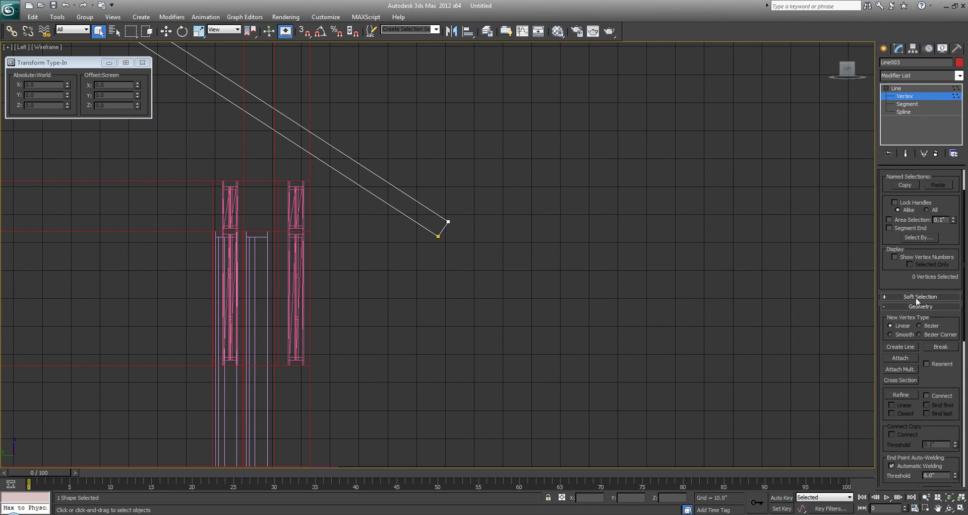
pyautogui.moveTo(947, 391); pyautogui.dragTo(938, 244)
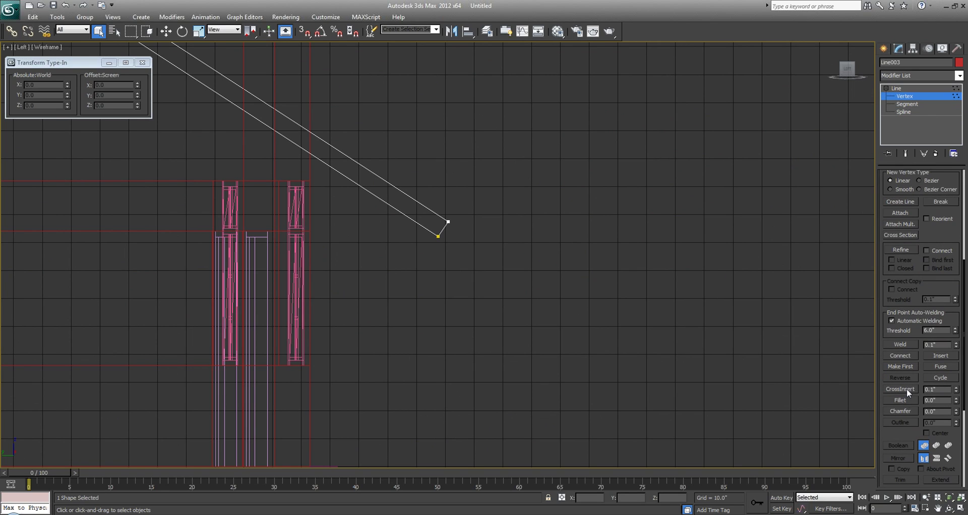
pyautogui.click(940, 356)
pyautogui.click(404, 211)
pyautogui.rightClick(390, 249)
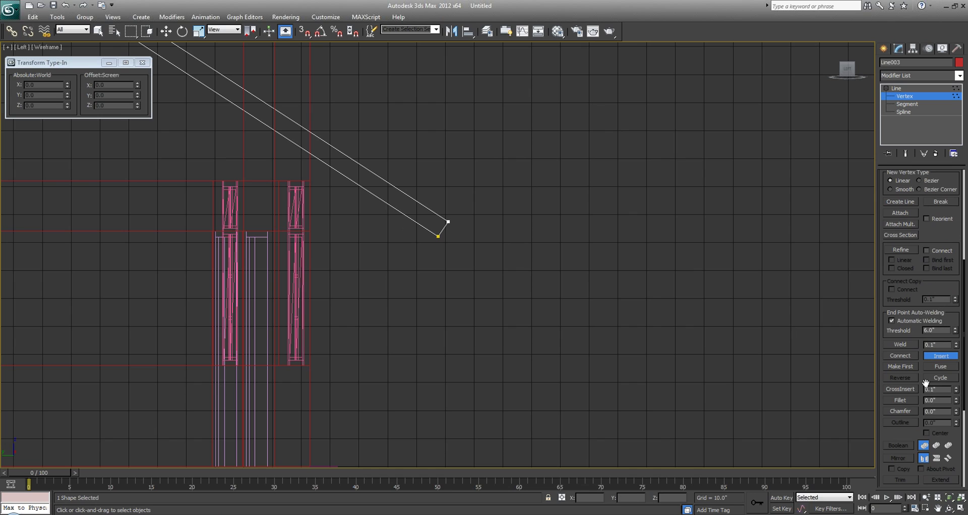
# Refine the profile's lower edge with a new vertex near its outer end, at about Y -52.65", Z 92.057".
pyautogui.moveTo(903, 422)
pyautogui.mouseDown()
pyautogui.moveTo(901, 253)
pyautogui.moveTo(900, 409)
pyautogui.mouseUp()
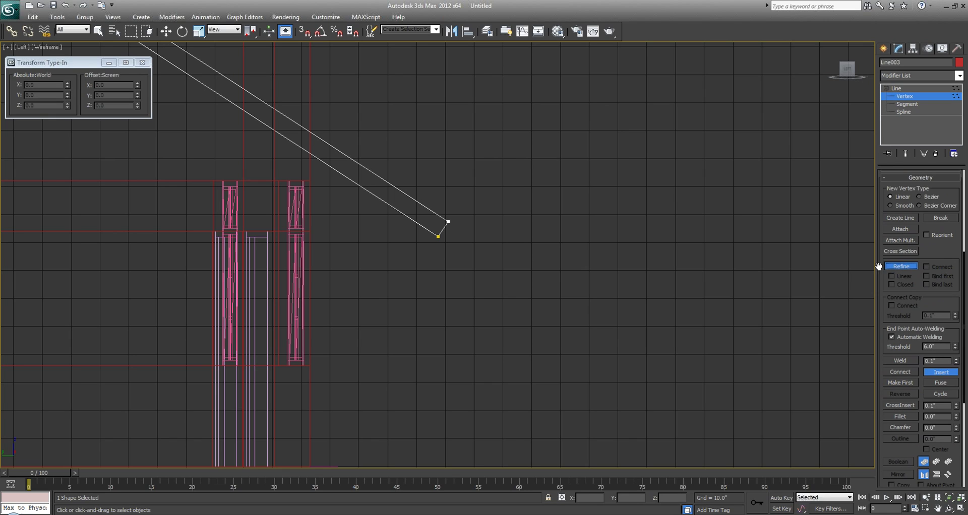
pyautogui.click(395, 209)
pyautogui.scroll(3, 368, 255)
pyautogui.rightClick(441, 230)
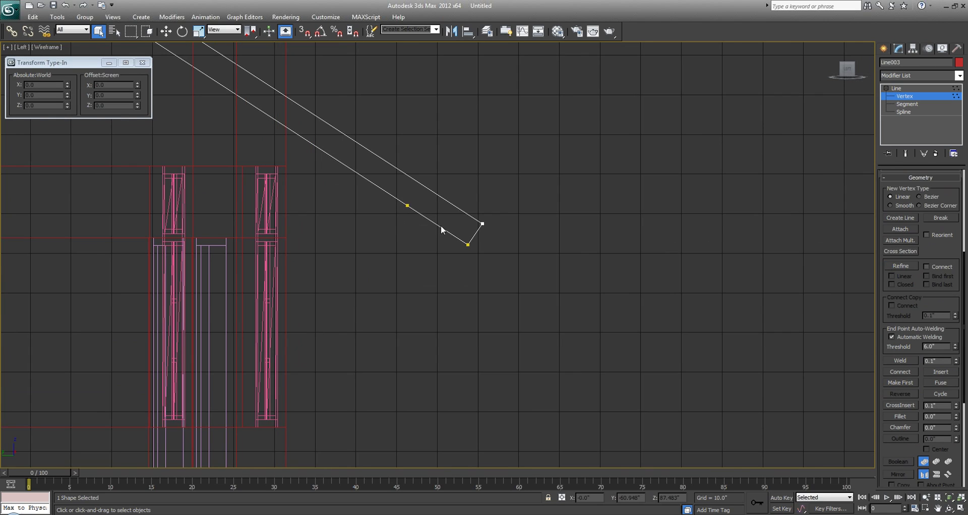
pyautogui.moveTo(411, 246); pyautogui.dragTo(412, 254, button='middle')
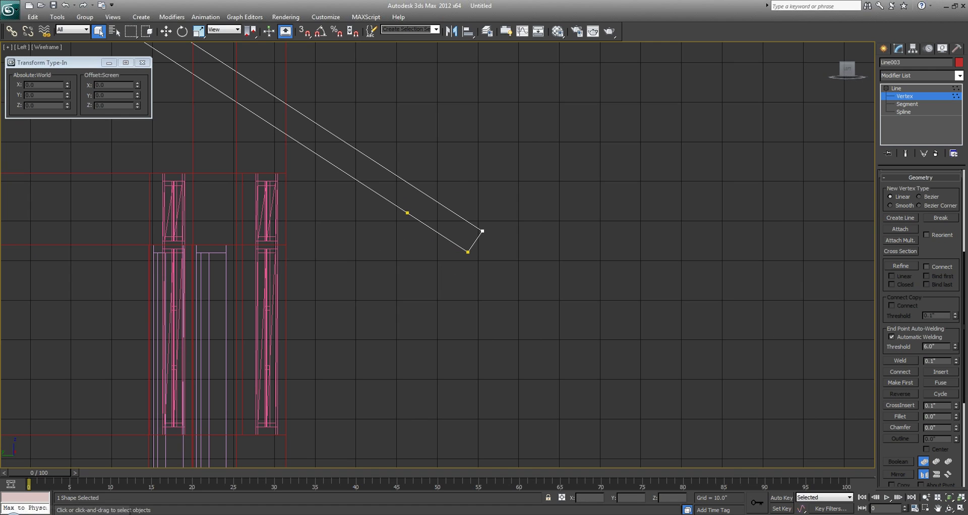
# Switch to the 8-plexes-3.dwg elevation in AutoCAD Architecture and examine the porch roof's eave end above the column.
pyautogui.hotkey('alt', 'Tab')
pyautogui.scroll(-2, 432, 288)
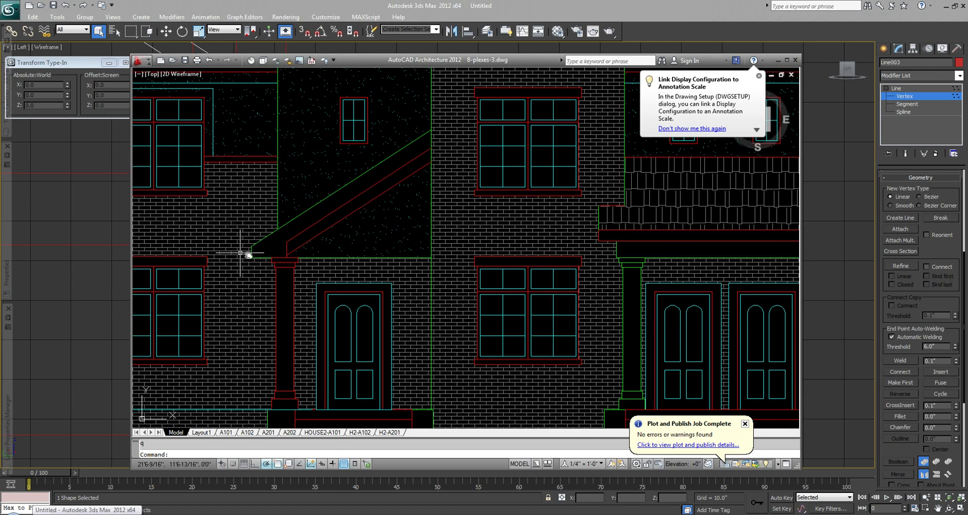
pyautogui.scroll(3, 287, 245)
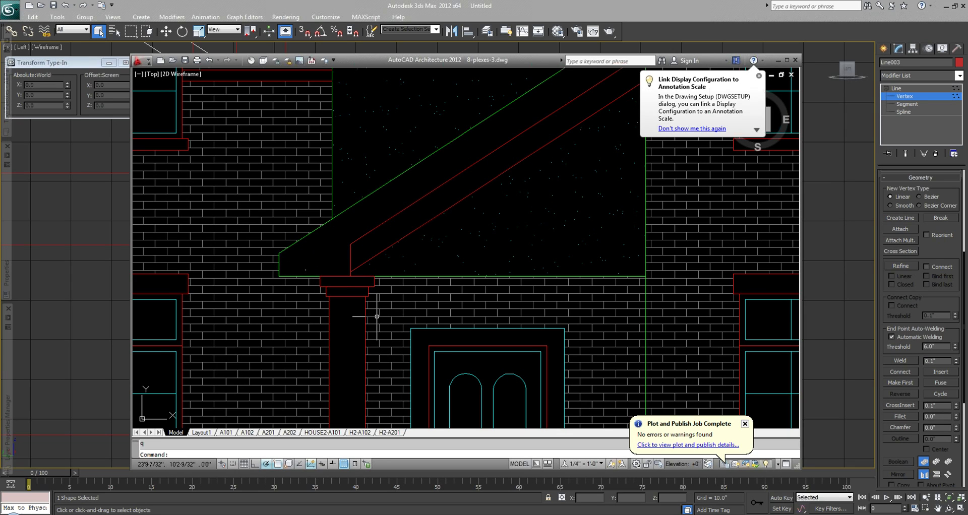
pyautogui.write('q')
pyautogui.press('Escape')
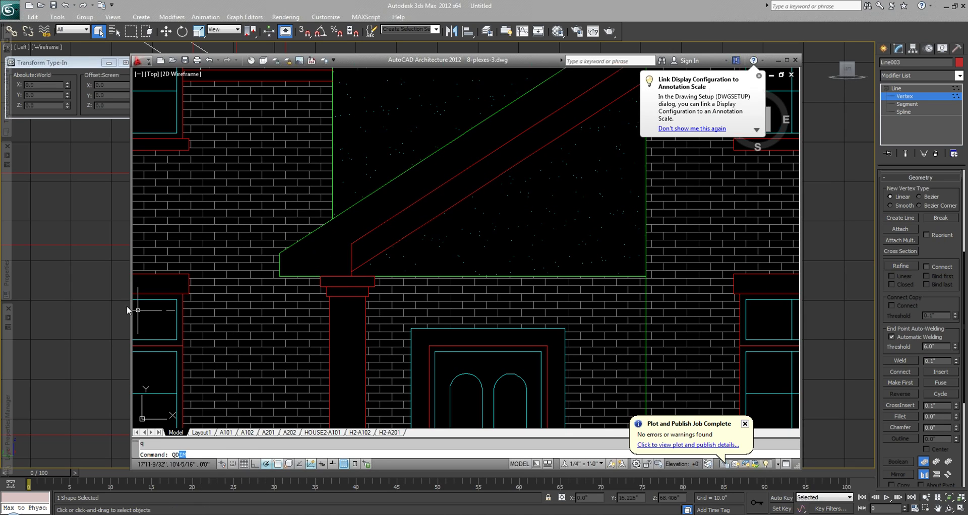
pyautogui.hotkey('alt', 'Tab')
# In 3ds Max, try to level the refined vertex with the profile's lower corner by setting its Z to 82.146".
pyautogui.moveTo(401, 269); pyautogui.dragTo(394, 287, button='middle')
pyautogui.scroll(3, 442, 265)
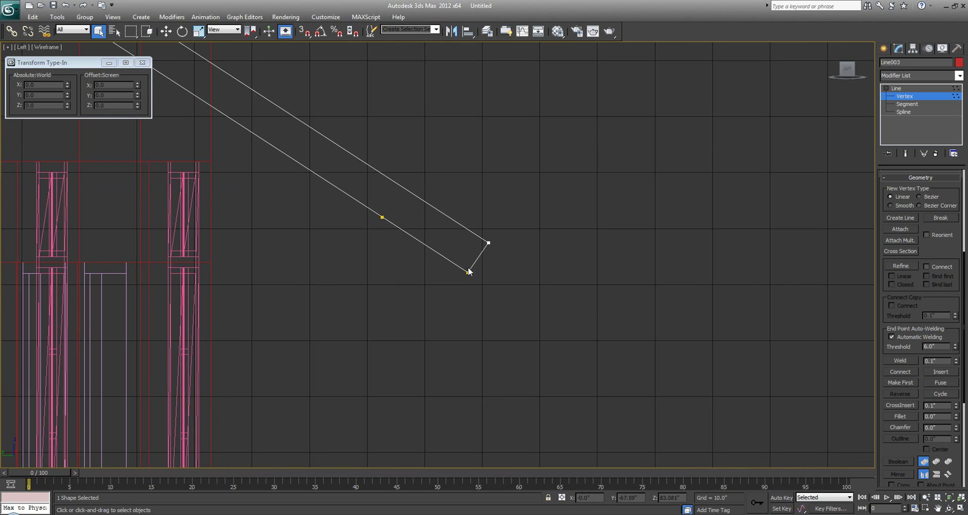
pyautogui.click(468, 274)
pyautogui.press('w')
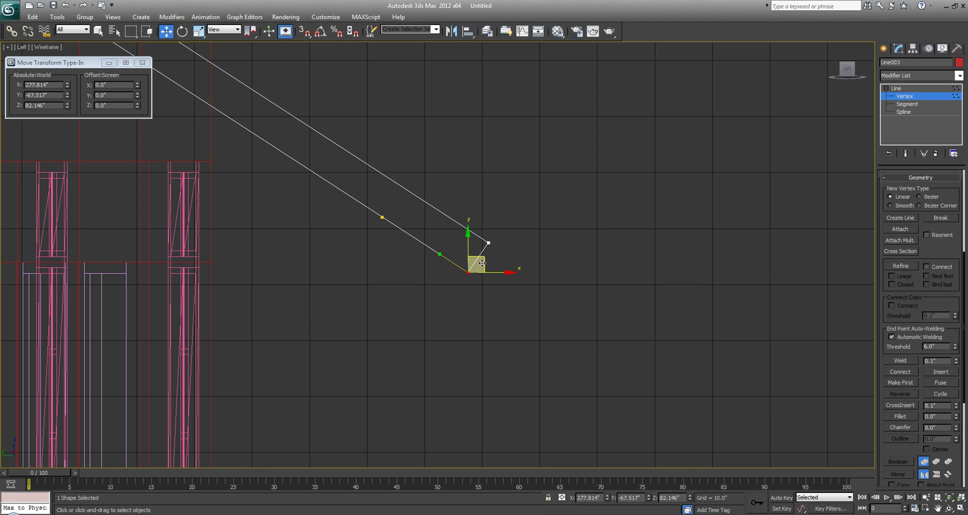
pyautogui.click(45, 105)
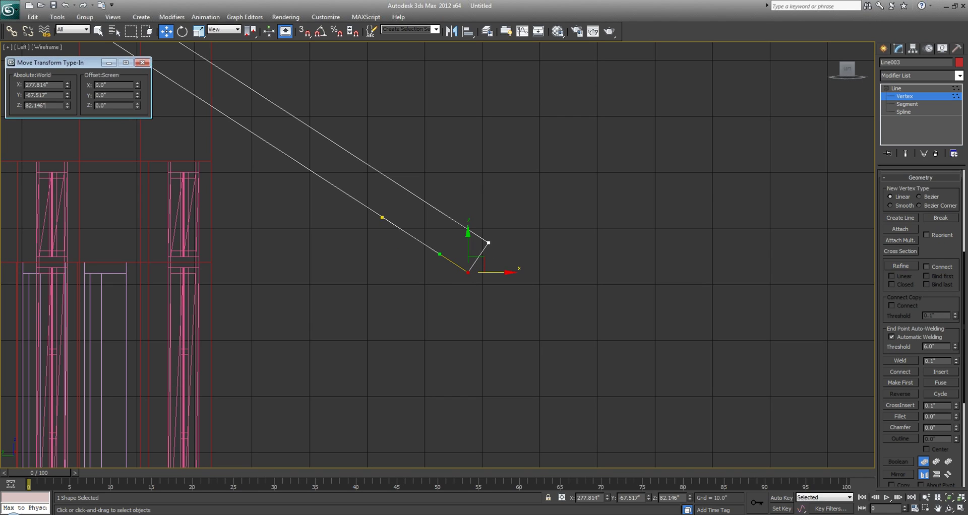
pyautogui.click(382, 217)
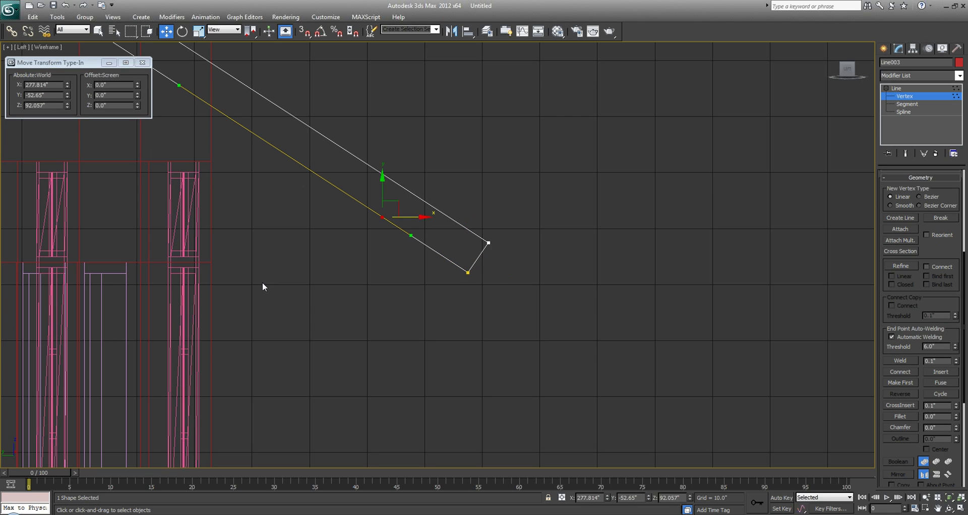
pyautogui.click(58, 105)
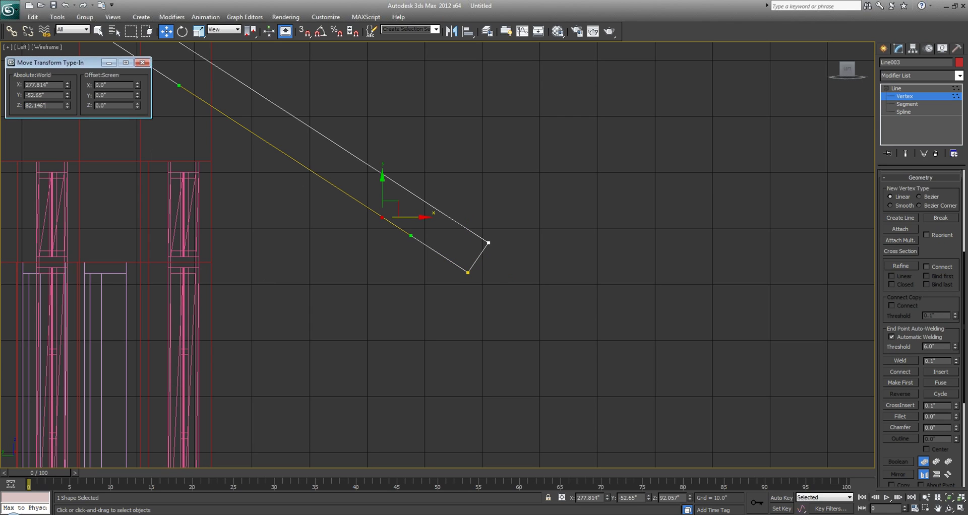
pyautogui.write('82.146')
pyautogui.press('Return')
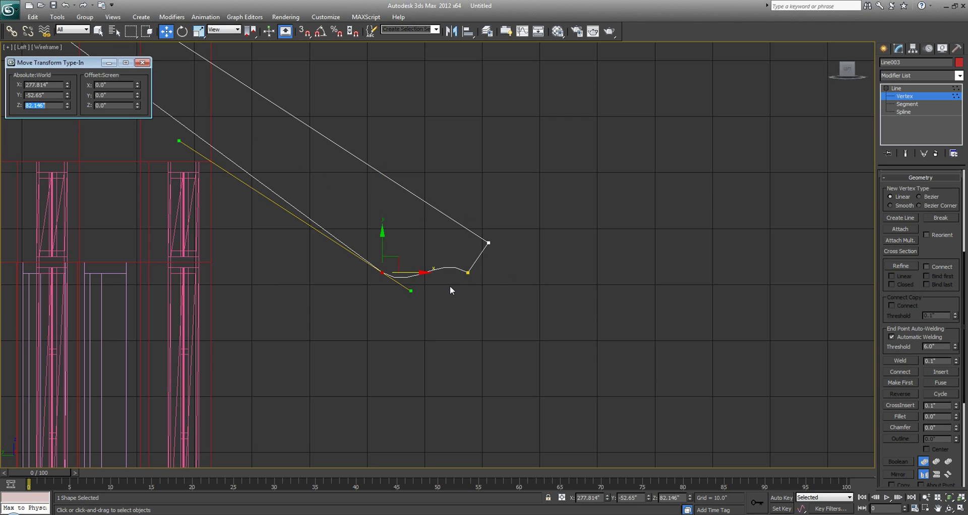
# Undo the last height change of the refined vertex.
pyautogui.moveTo(441, 296); pyautogui.dragTo(475, 341, button='middle')
pyautogui.scroll(-4, 475, 341)
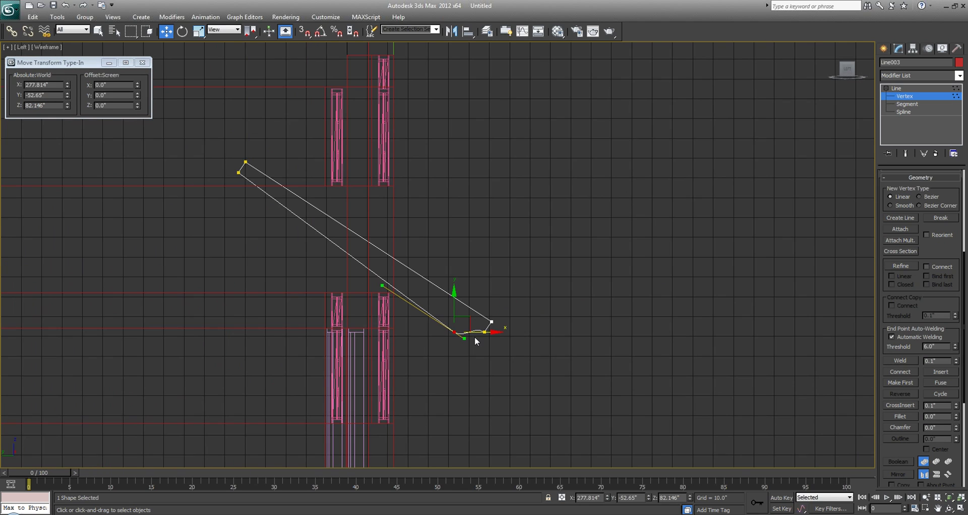
pyautogui.scroll(1, 425, 317)
pyautogui.hotkey('ctrl', 'z')
pyautogui.scroll(3, 510, 342)
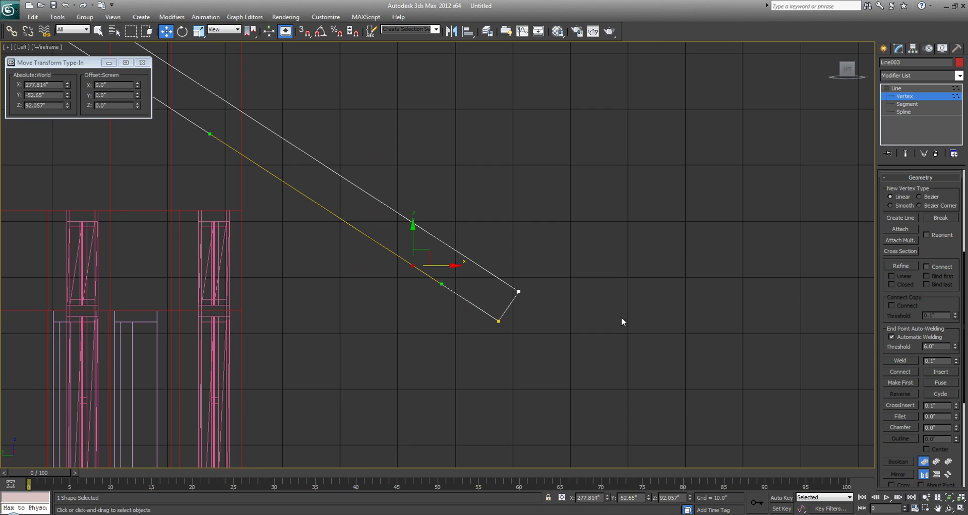
# Refine the lower edge with another vertex between the first added vertex and the outer corner, at about Y -60.3", Z 86.8".
pyautogui.click(907, 268)
pyautogui.click(458, 297)
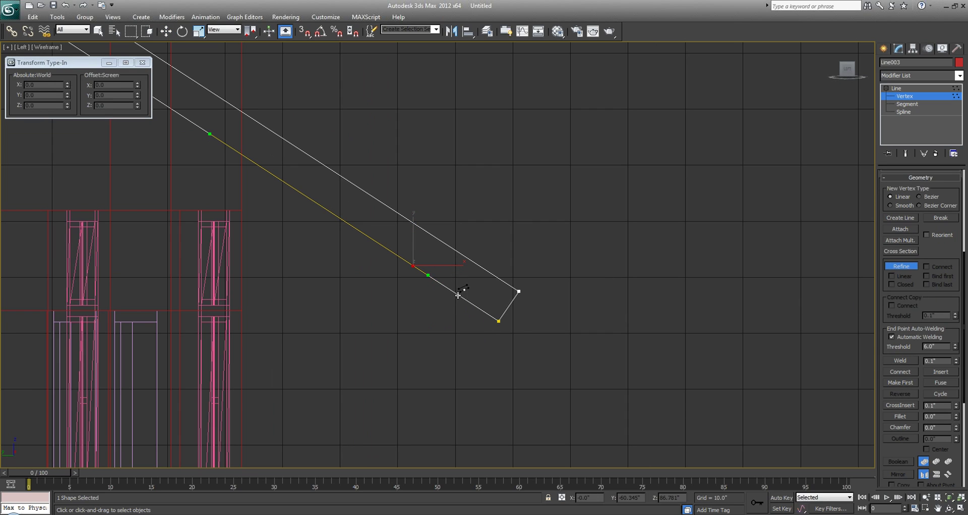
pyautogui.rightClick(443, 269)
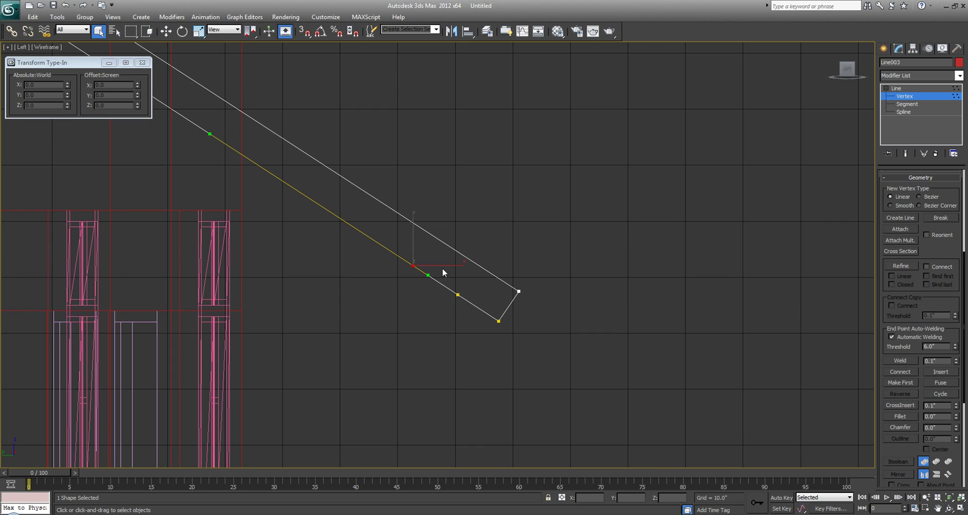
# Select all vertices of the porch roof profile and convert them to Corner type.
pyautogui.moveTo(436, 285); pyautogui.dragTo(441, 285, button='middle')
pyautogui.hotkey('ctrl', 'a')
pyautogui.rightClick(462, 293)
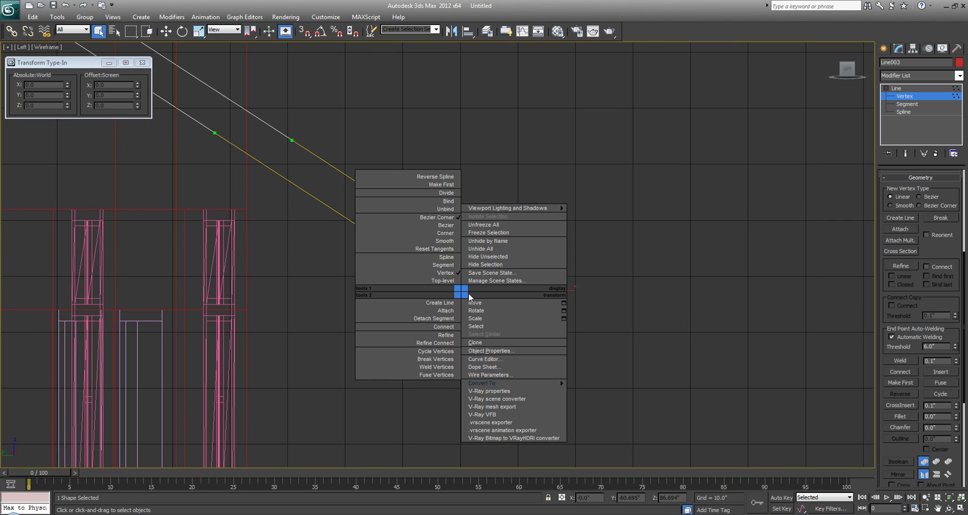
pyautogui.click(439, 239)
pyautogui.moveTo(440, 272); pyautogui.dragTo(454, 249, button='middle')
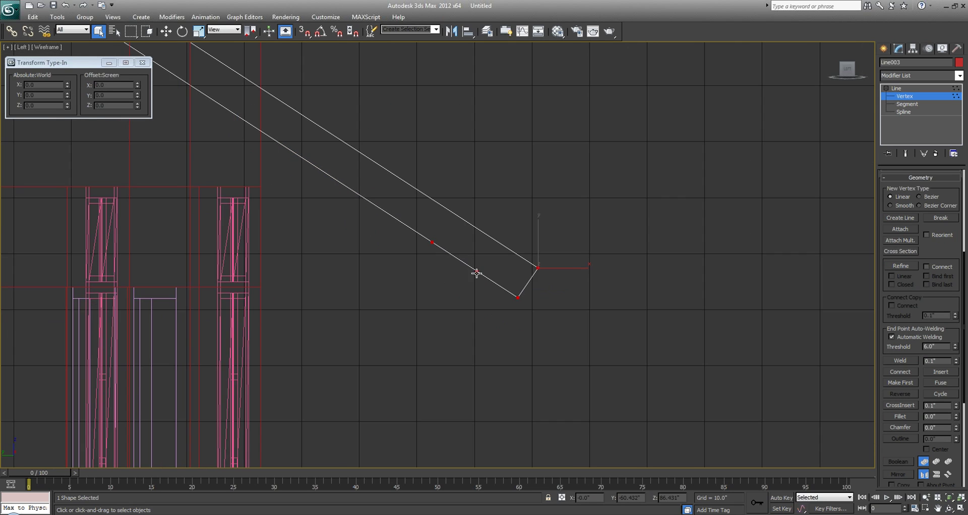
# Set the Z of the refined vertex nearest the eave's outer end to 82.146", level with the profile's lower corner.
pyautogui.click(477, 271)
pyautogui.press('w')
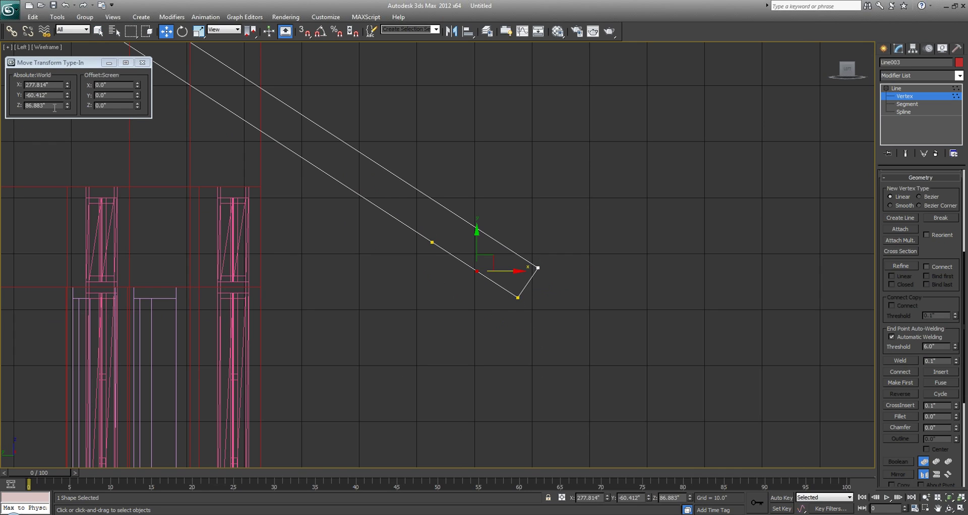
pyautogui.doubleClick(55, 108)
pyautogui.write('82.146')
pyautogui.press('Return')
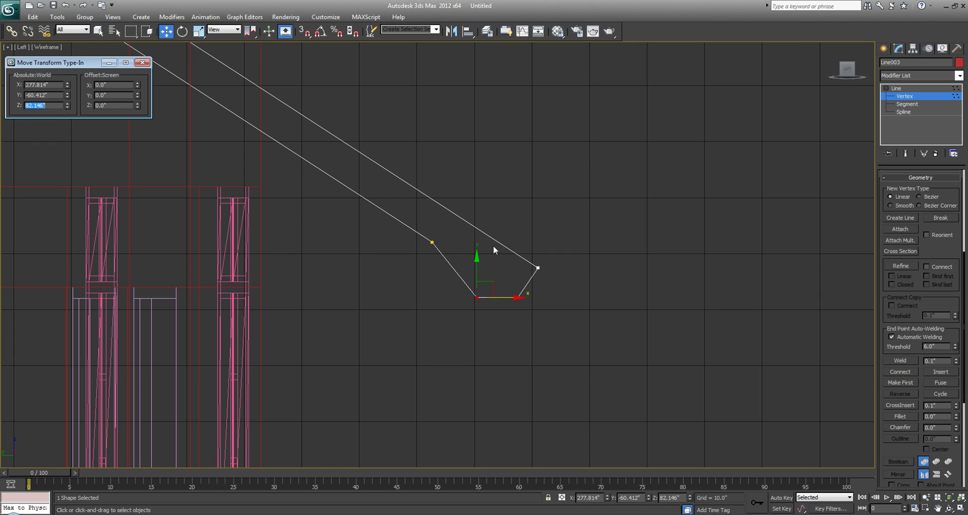
# Try to align the lowered vertex with the refined vertex above it by giving it the same X, 277.814".
pyautogui.click(432, 243)
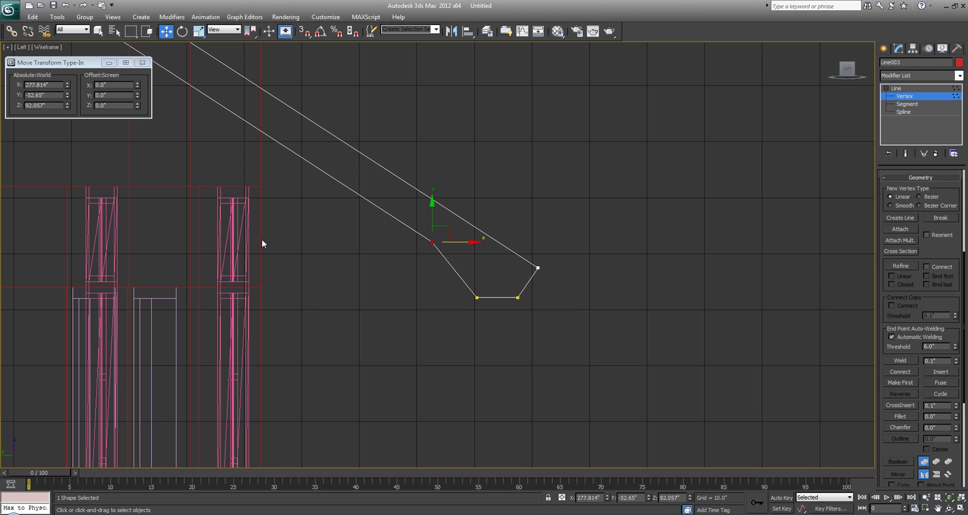
pyautogui.click(53, 84)
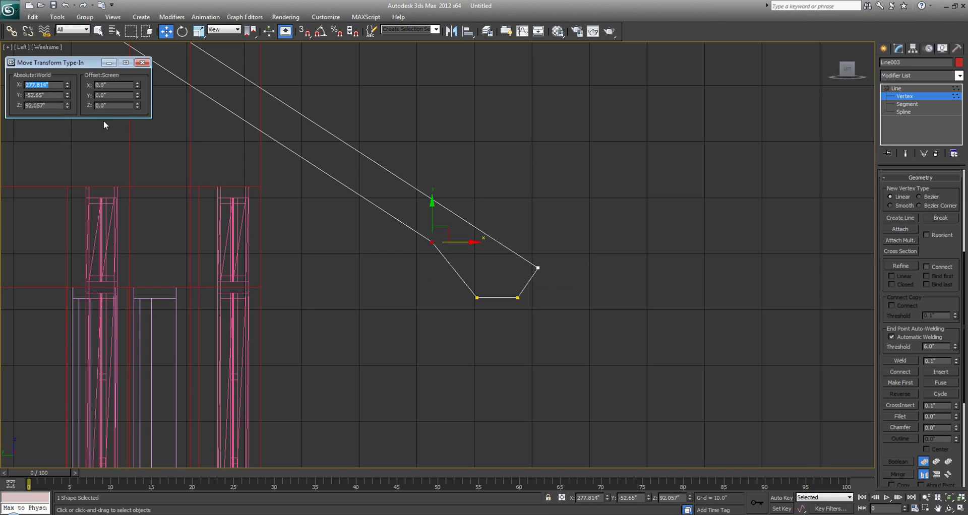
pyautogui.click(477, 298)
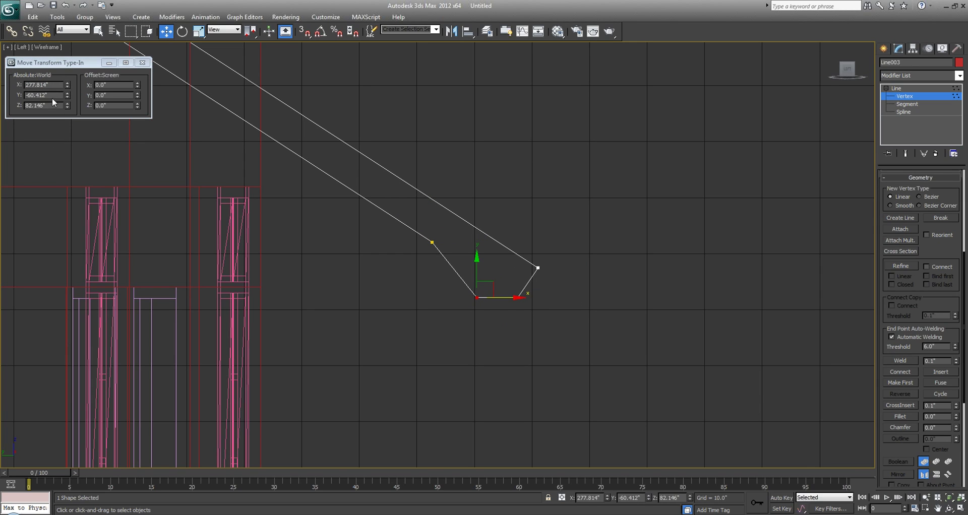
pyautogui.moveTo(48, 85); pyautogui.dragTo(40, 85)
pyautogui.press('Return')
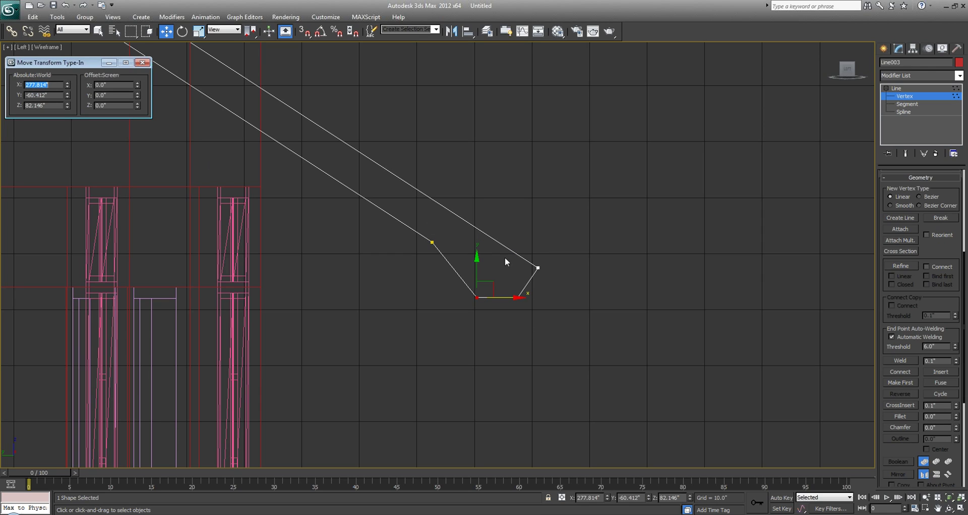
# Set the lowered vertex's Y to -52.65", matching the refined vertex above it, to make the eave's inner side vertical.
pyautogui.click(431, 243)
pyautogui.click(36, 96)
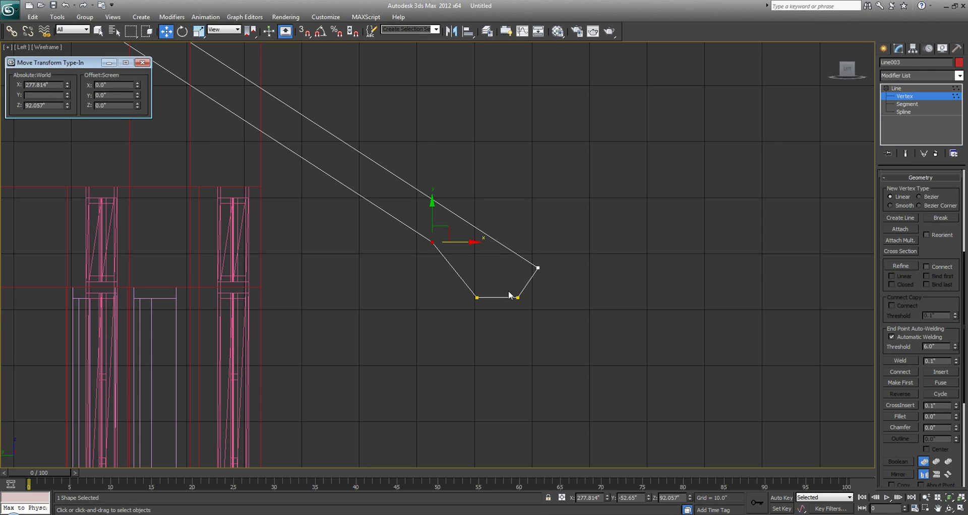
pyautogui.click(477, 297)
pyautogui.click(50, 94)
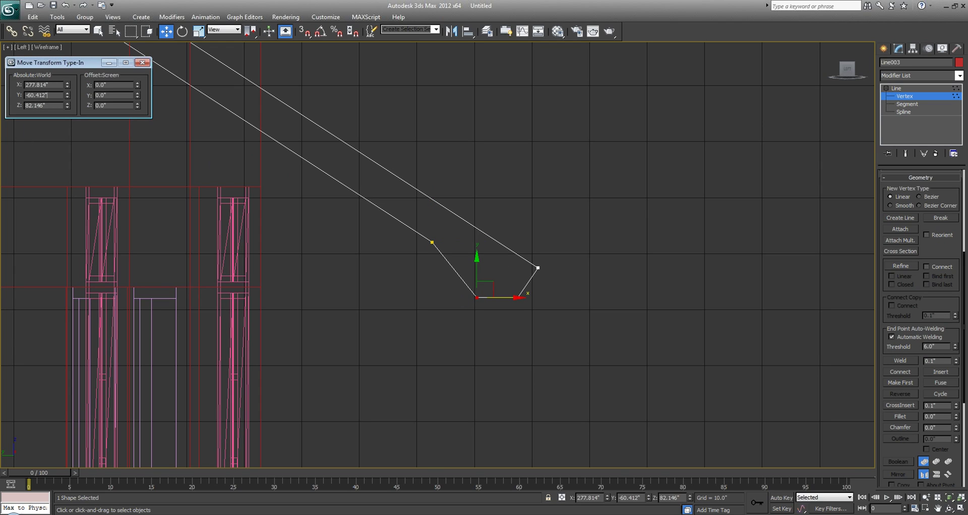
pyautogui.press('Return')
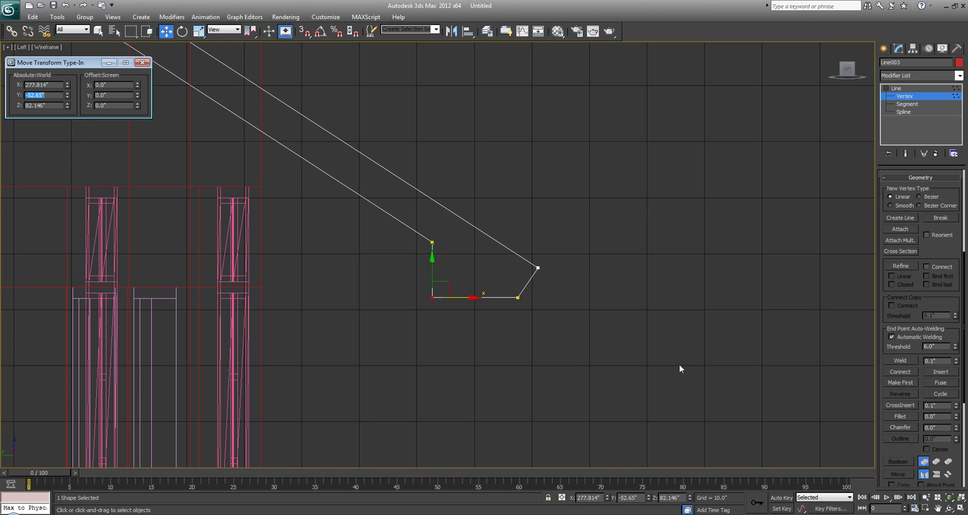
# Square the eave's outer end by setting its bottom vertex's Y to -71.058", and raise the two bottom vertices slightly.
pyautogui.moveTo(556, 282); pyautogui.dragTo(544, 282, button='middle')
pyautogui.click(526, 268)
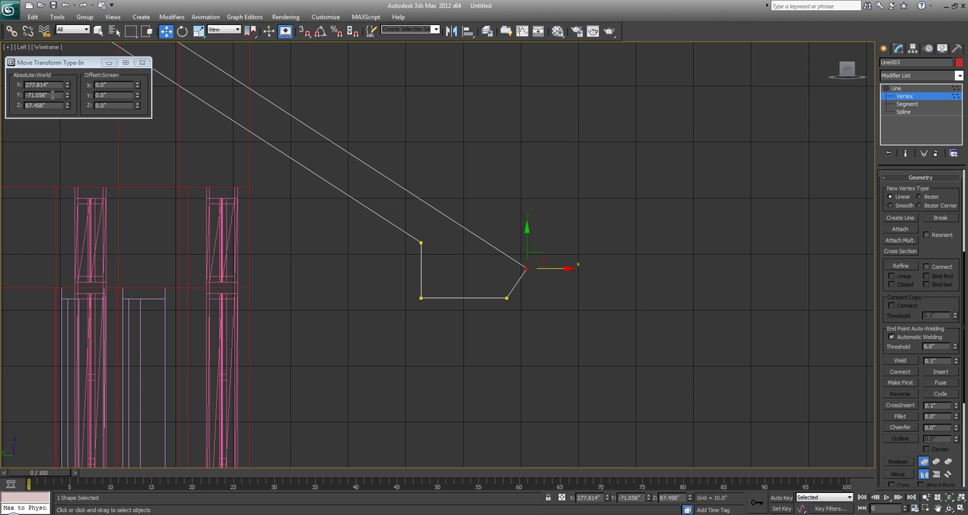
pyautogui.moveTo(53, 94); pyautogui.dragTo(12, 94)
pyautogui.click(506, 298)
pyautogui.click(36, 96)
pyautogui.press('Return')
pyautogui.scroll(-3, 452, 295)
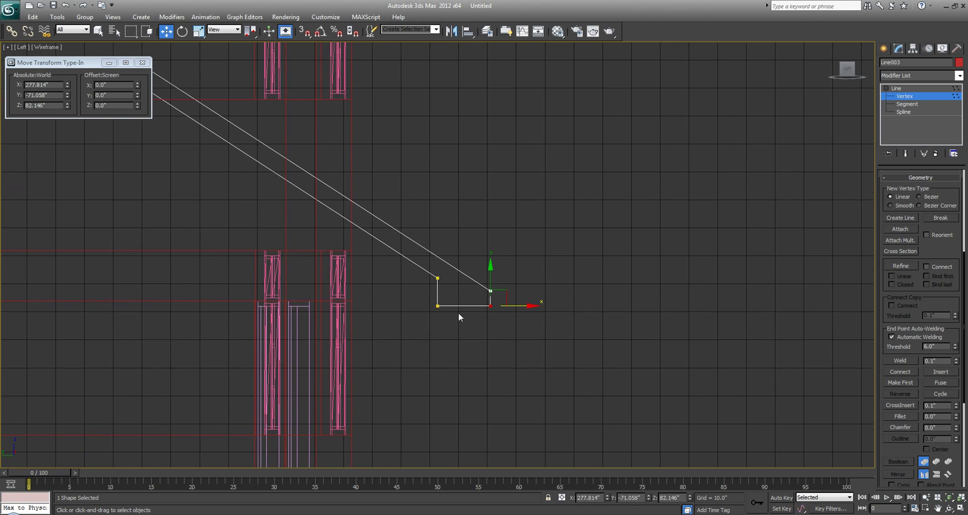
pyautogui.scroll(2, 459, 313)
pyautogui.moveTo(432, 303); pyautogui.dragTo(429, 272)
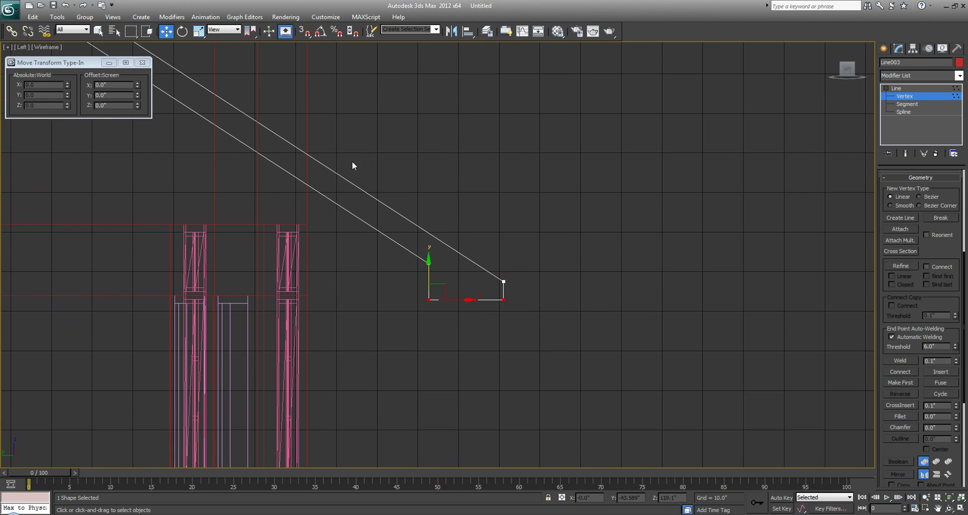
# Try to move the profile's upper end vertices down the slope with snapping, and undo the move.
pyautogui.scroll(-3, 306, 206)
pyautogui.moveTo(306, 207); pyautogui.dragTo(230, 110)
pyautogui.press('s')
pyautogui.moveTo(286, 150); pyautogui.dragTo(405, 222)
pyautogui.scroll(2, 459, 229)
pyautogui.press('q')
pyautogui.hotkey('alt', 'w')
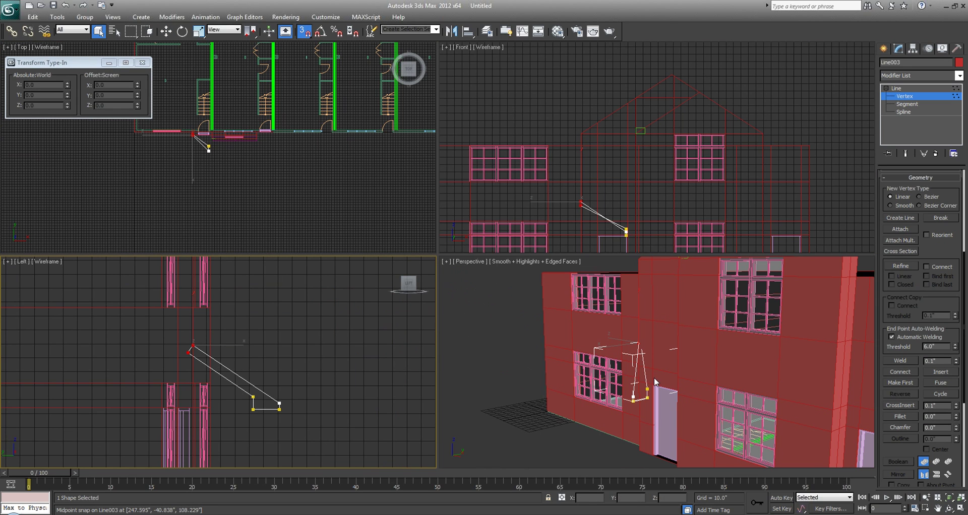
pyautogui.hotkey('ctrl', 'z')
# In the perspective view, leave vertex editing and move the whole roof profile sideways along the facade to X about 299.2".
pyautogui.moveTo(189, 294); pyautogui.dragTo(228, 281, button='middle')
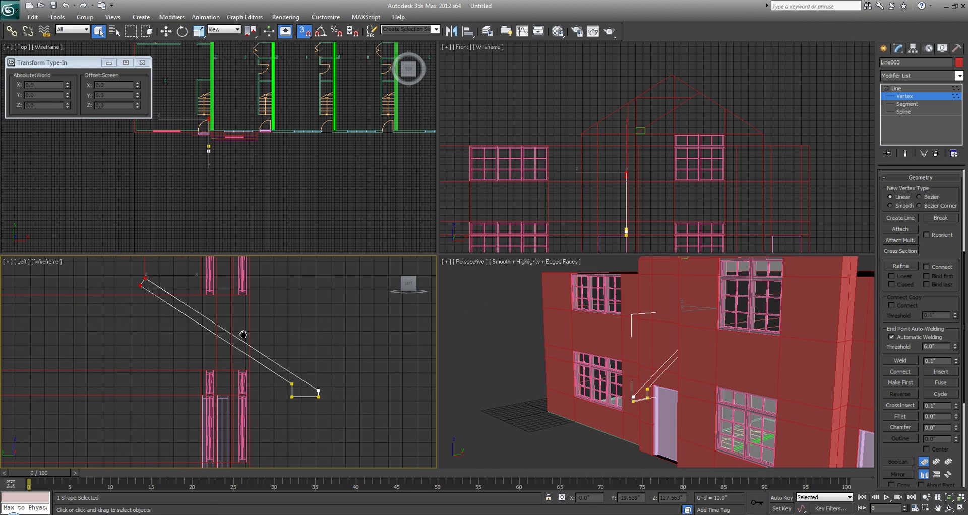
pyautogui.rightClick(630, 401)
pyautogui.hotkey('alt', 'w')
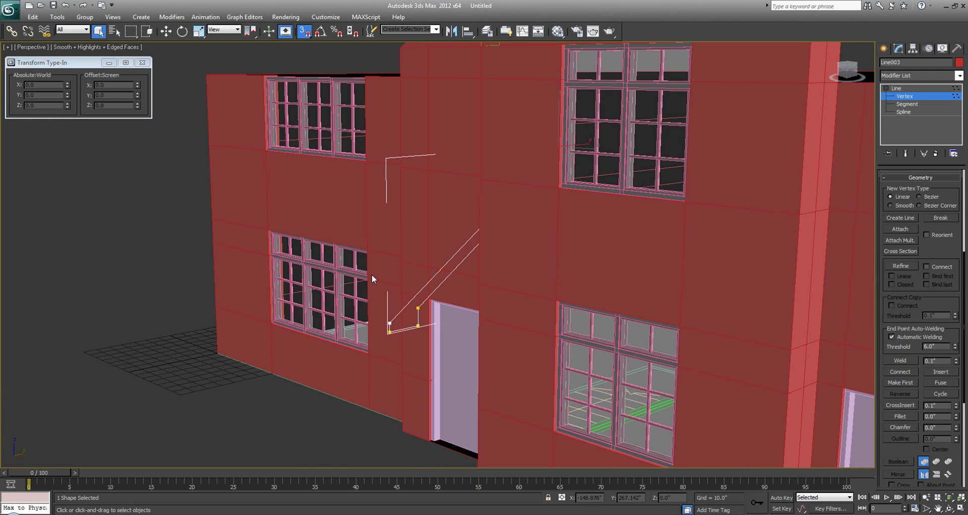
pyautogui.keyDown('alt'); pyautogui.moveTo(371, 274); pyautogui.dragTo(398, 271, button='middle'); pyautogui.keyUp('alt')
pyautogui.moveTo(638, 135); pyautogui.dragTo(573, 136, button='middle')
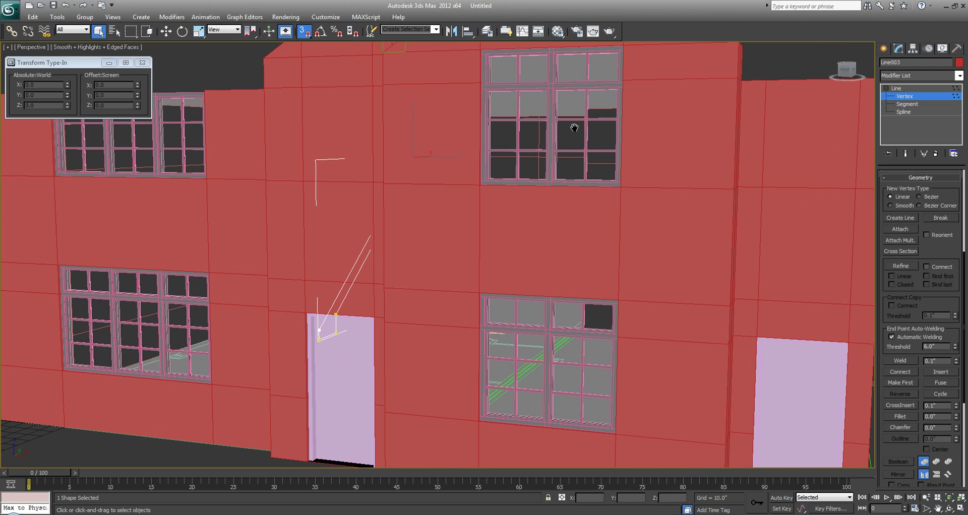
pyautogui.click(884, 48)
pyautogui.keyDown('alt'); pyautogui.moveTo(428, 192); pyautogui.dragTo(399, 212, button='middle'); pyautogui.keyUp('alt')
pyautogui.press('w')
pyautogui.moveTo(399, 212); pyautogui.dragTo(452, 226)
pyautogui.hotkey('ctrl', 'z')
pyautogui.press('s')
# Extrude the porch roof profile by 96" and shift it along the facade to cover the front door.
pyautogui.click(899, 49)
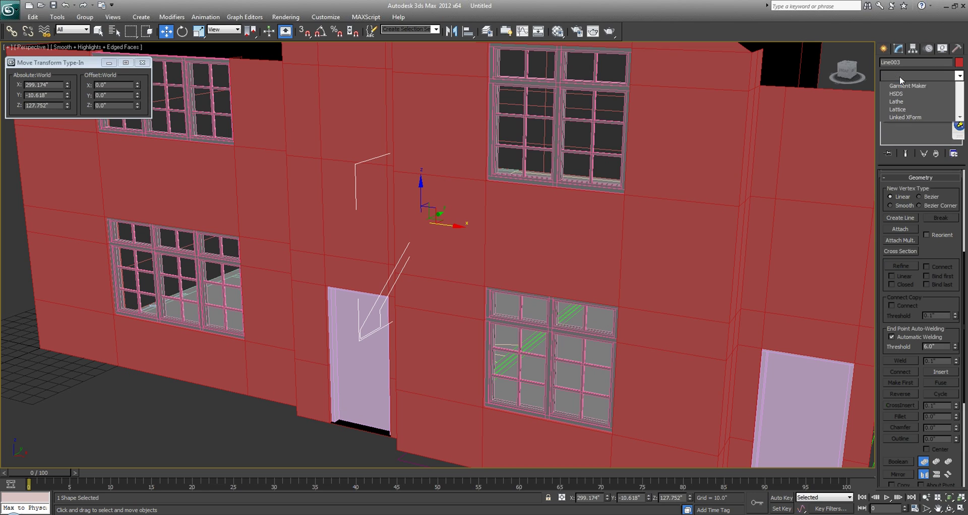
pyautogui.click(898, 77)
pyautogui.click(903, 392)
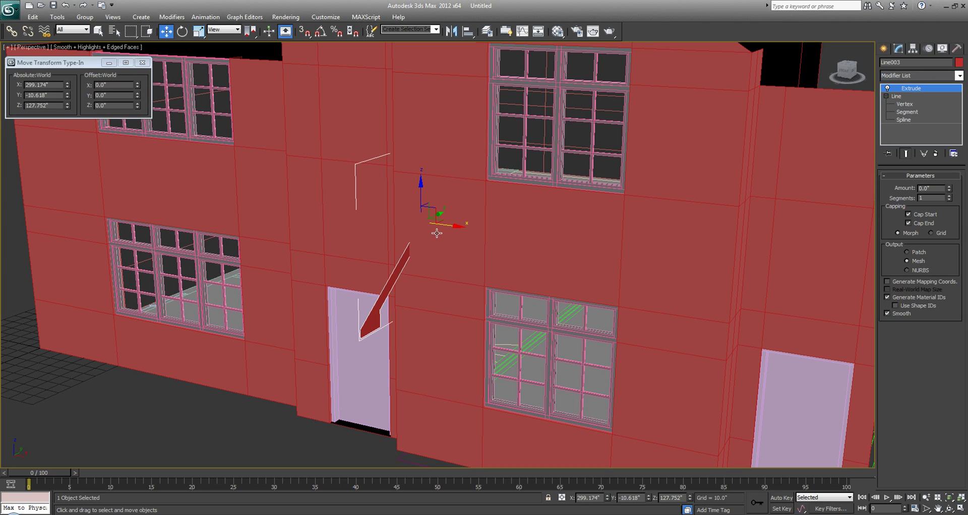
pyautogui.moveTo(949, 189); pyautogui.dragTo(903, 69)
pyautogui.moveTo(459, 223); pyautogui.dragTo(314, 182)
pyautogui.keyDown('alt'); pyautogui.moveTo(314, 182); pyautogui.dragTo(316, 212, button='middle'); pyautogui.keyUp('alt')
pyautogui.moveTo(950, 193); pyautogui.dragTo(945, 211)
pyautogui.keyDown('alt'); pyautogui.moveTo(404, 204); pyautogui.dragTo(485, 232, button='middle'); pyautogui.keyUp('alt')
pyautogui.press('q')
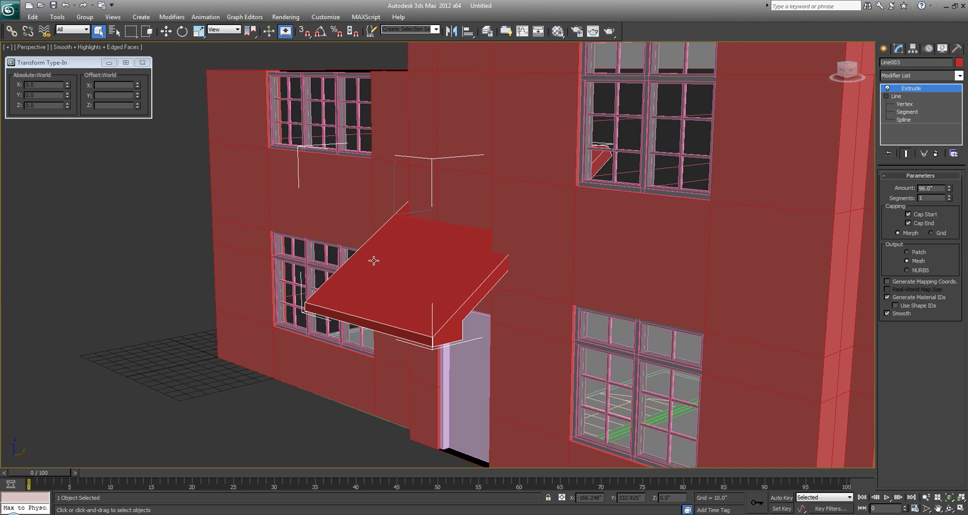
# Convert the extruded porch roof to an editable poly and select all its polygons.
pyautogui.keyDown('alt'); pyautogui.moveTo(353, 257); pyautogui.dragTo(408, 292, button='middle'); pyautogui.keyUp('alt')
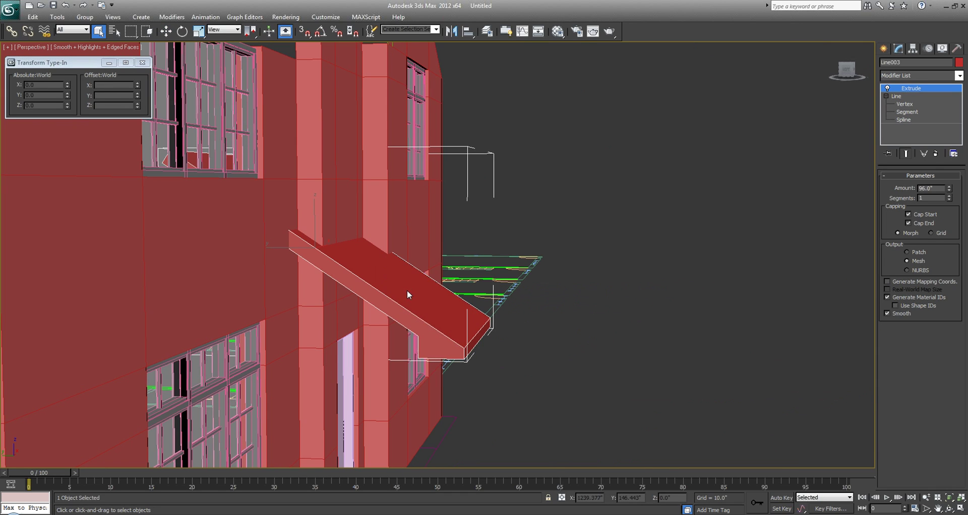
pyautogui.rightClick(407, 290)
pyautogui.moveTo(454, 380)
pyautogui.click(537, 387)
pyautogui.keyDown('alt'); pyautogui.moveTo(536, 385); pyautogui.dragTo(366, 256, button='middle'); pyautogui.keyUp('alt')
pyautogui.press('4')
pyautogui.hotkey('ctrl', 'a')
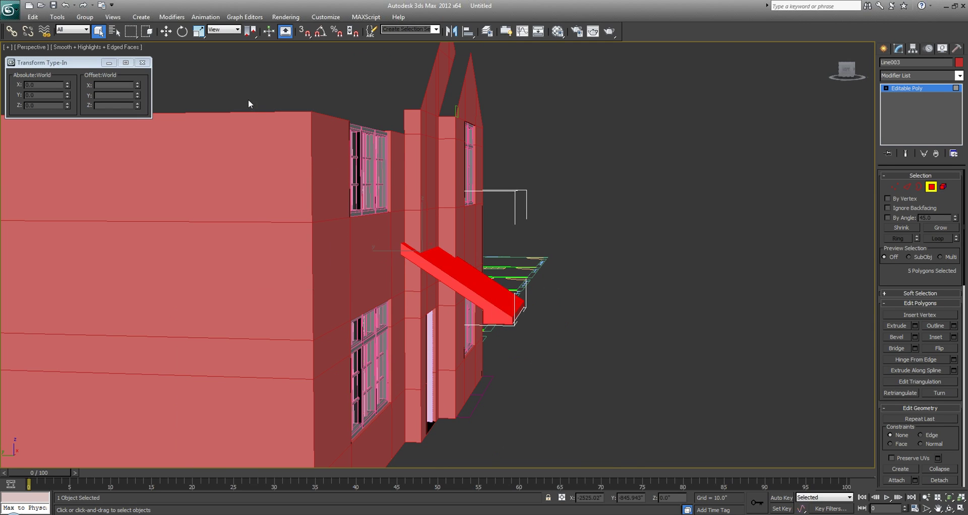
# In the Left view, QuickSlice the porch roof vertically just inside the wall face and delete the polygons extending into the building.
pyautogui.hotkey('alt', 'w')
pyautogui.rightClick(231, 336)
pyautogui.hotkey('alt', 'w')
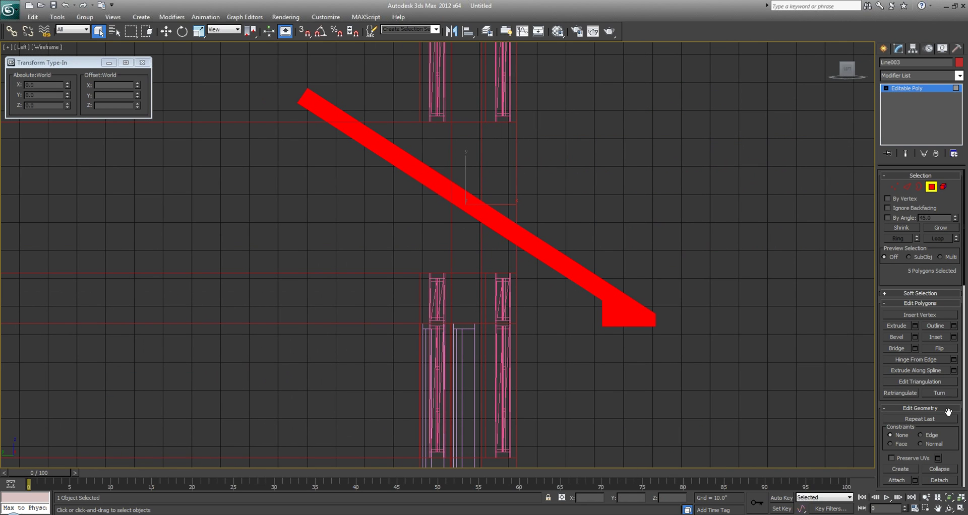
pyautogui.scroll(-3, 948, 413)
pyautogui.click(902, 442)
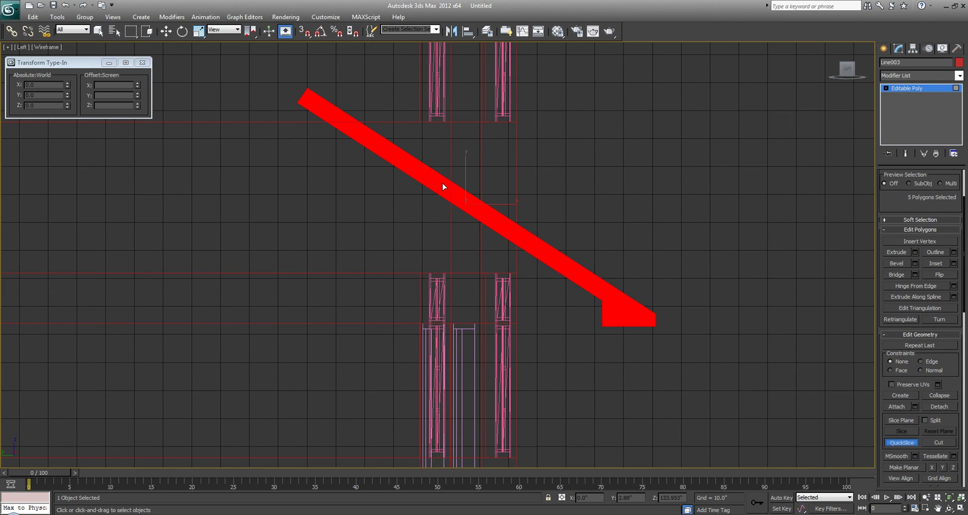
pyautogui.scroll(5, 446, 191)
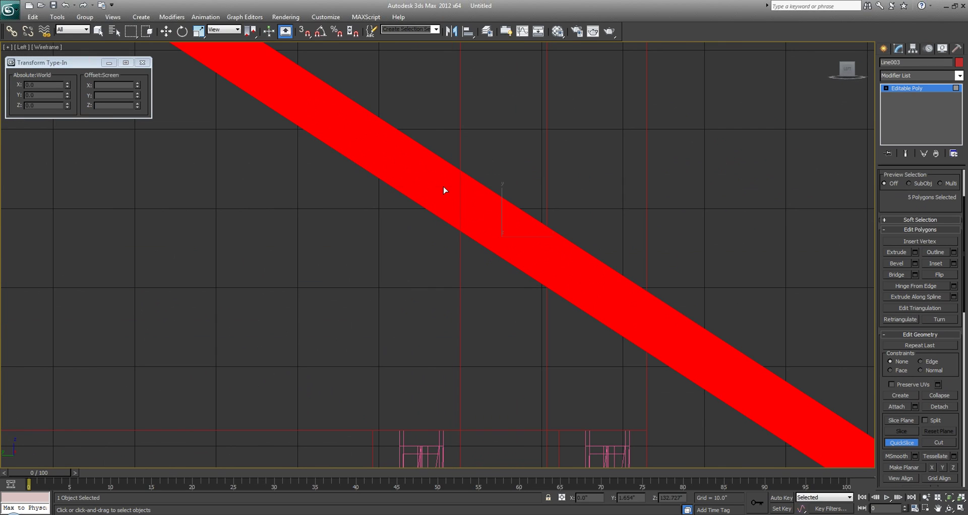
pyautogui.scroll(-5, 446, 190)
pyautogui.press('q')
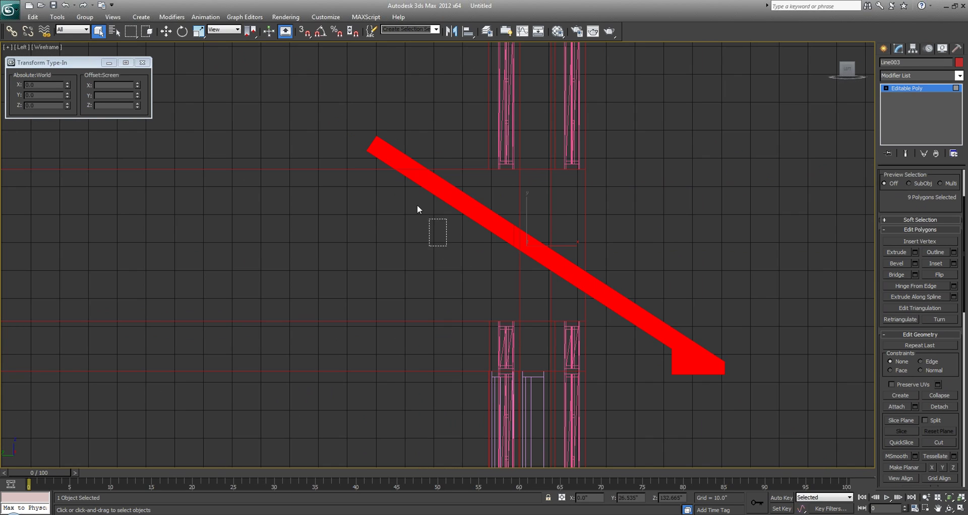
pyautogui.press('Delete')
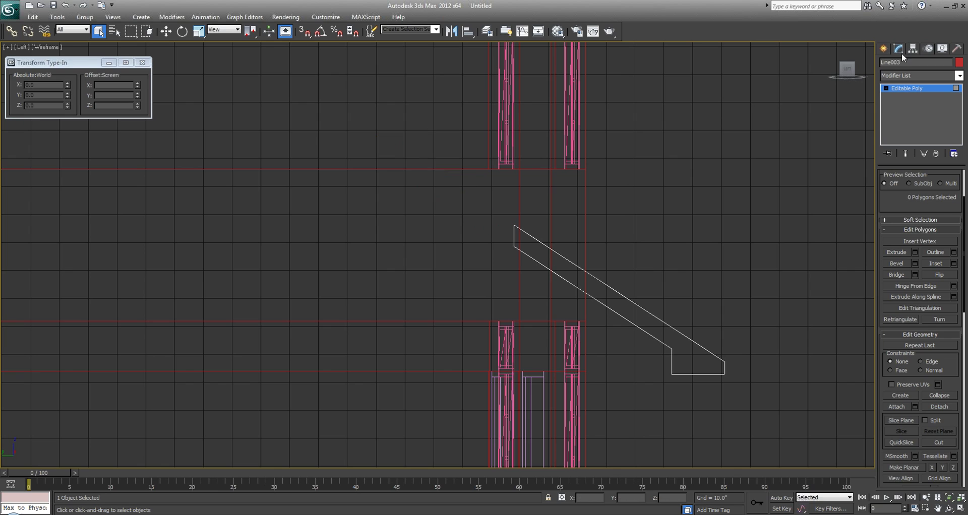
# Finish editing the porch roof and examine how it meets the front facade from several angles in the perspective view.
pyautogui.click(886, 49)
pyautogui.hotkey('alt', 'w')
pyautogui.rightClick(688, 350)
pyautogui.hotkey('alt', 'w')
pyautogui.keyDown('alt'); pyautogui.moveTo(591, 278); pyautogui.dragTo(476, 277, button='middle'); pyautogui.keyUp('alt')
pyautogui.keyDown('alt'); pyautogui.moveTo(475, 223); pyautogui.dragTo(490, 242, button='middle'); pyautogui.keyUp('alt')
pyautogui.click(281, 58)
pyautogui.keyDown('alt'); pyautogui.moveTo(577, 214); pyautogui.dragTo(600, 261, button='middle'); pyautogui.keyUp('alt')
pyautogui.moveTo(564, 284)
pyautogui.keyDown('alt'); pyautogui.mouseDown(button='middle')
pyautogui.moveTo(613, 281)
pyautogui.moveTo(566, 277)
pyautogui.mouseUp(button='middle'); pyautogui.keyUp('alt')
# In the Front view, draw a snapped three-point line along the two slopes of the smaller gable, with its peak as midpoint.
pyautogui.hotkey('alt', 'w')
pyautogui.moveTo(634, 197); pyautogui.dragTo(692, 182, button='middle')
pyautogui.click(903, 121)
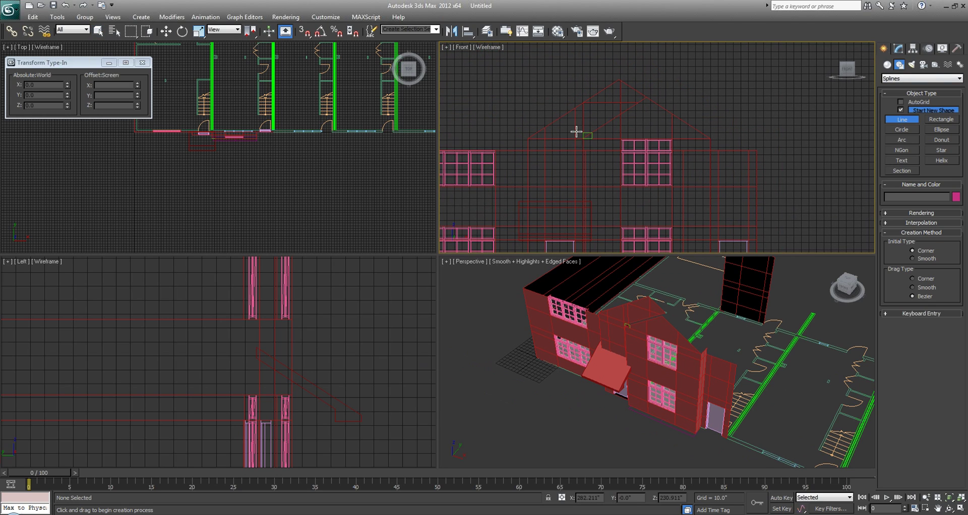
pyautogui.scroll(4, 569, 147)
pyautogui.press('s')
pyautogui.click(574, 160)
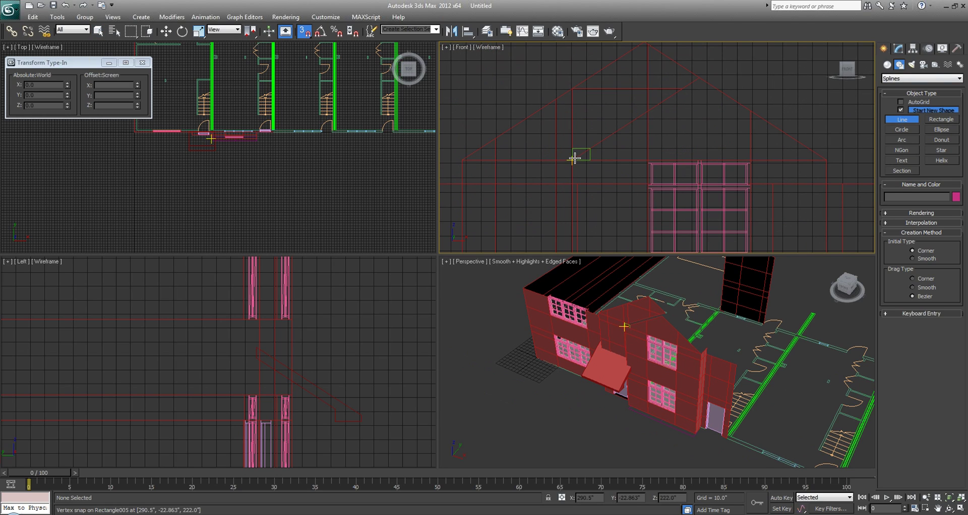
pyautogui.click(608, 135)
pyautogui.click(700, 77)
pyautogui.click(790, 136)
pyautogui.rightClick(790, 136)
pyautogui.rightClick(790, 136)
# Move the gable line down above the other entrance door, to about X 490.7", Z 110.5".
pyautogui.hotkey('alt', 'w')
pyautogui.scroll(-2, 659, 116)
pyautogui.press('w')
pyautogui.moveTo(667, 136); pyautogui.dragTo(488, 105, button='middle')
pyautogui.scroll(-3, 489, 105)
pyautogui.moveTo(399, 83); pyautogui.dragTo(523, 230)
pyautogui.moveTo(486, 165); pyautogui.dragTo(485, 209, button='middle')
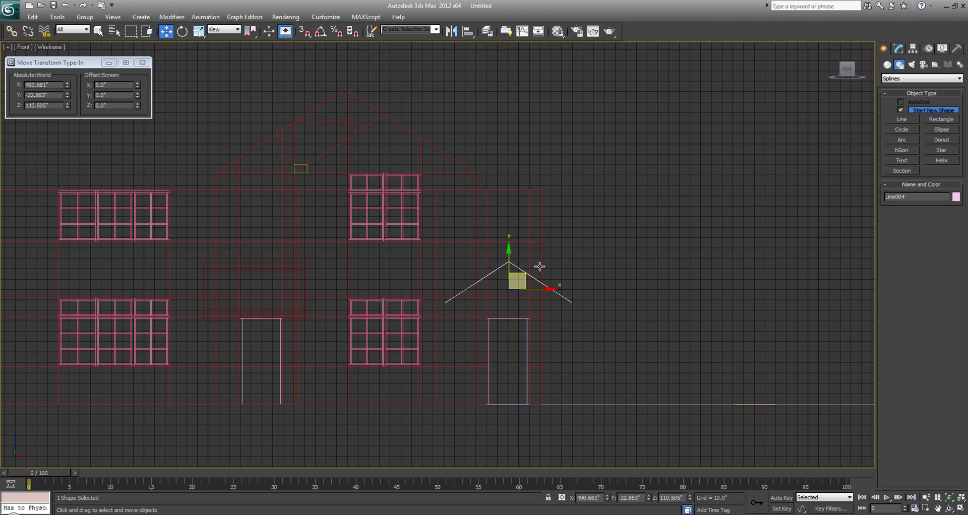
pyautogui.moveTo(546, 247); pyautogui.dragTo(540, 197, button='middle')
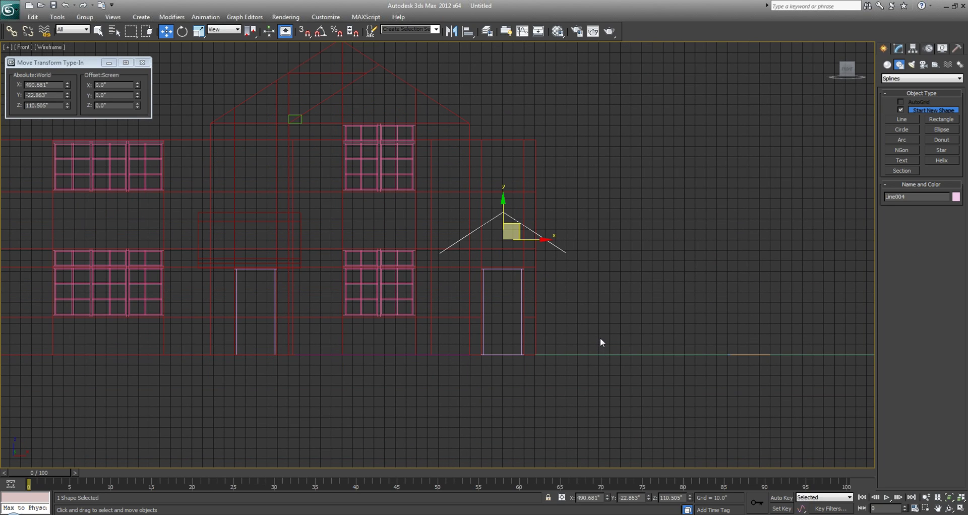
# Outline the gable line into a thin closed profile for the second porch roof.
pyautogui.click(899, 49)
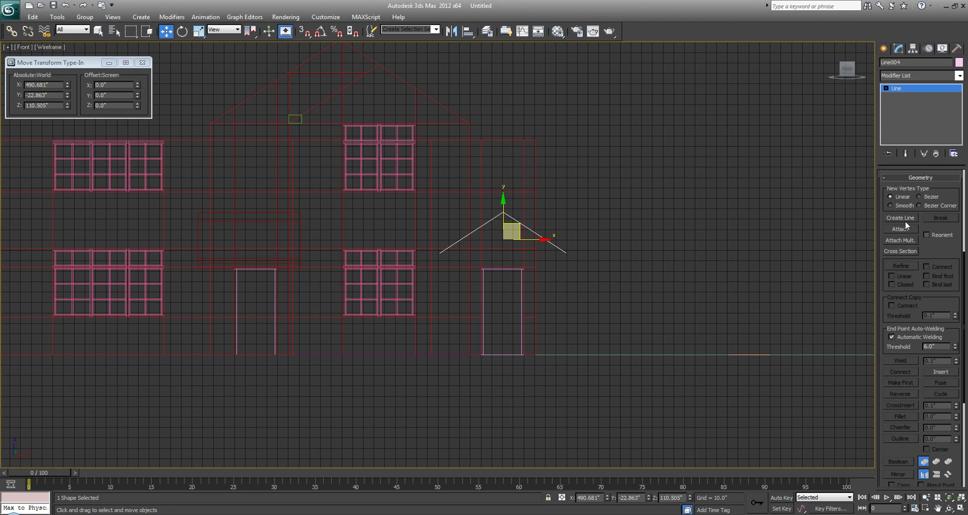
pyautogui.click(901, 438)
pyautogui.scroll(2, 519, 230)
pyautogui.moveTo(533, 247)
pyautogui.mouseDown()
pyautogui.moveTo(532, 256)
pyautogui.moveTo(535, 229)
pyautogui.moveTo(539, 237)
pyautogui.mouseUp()
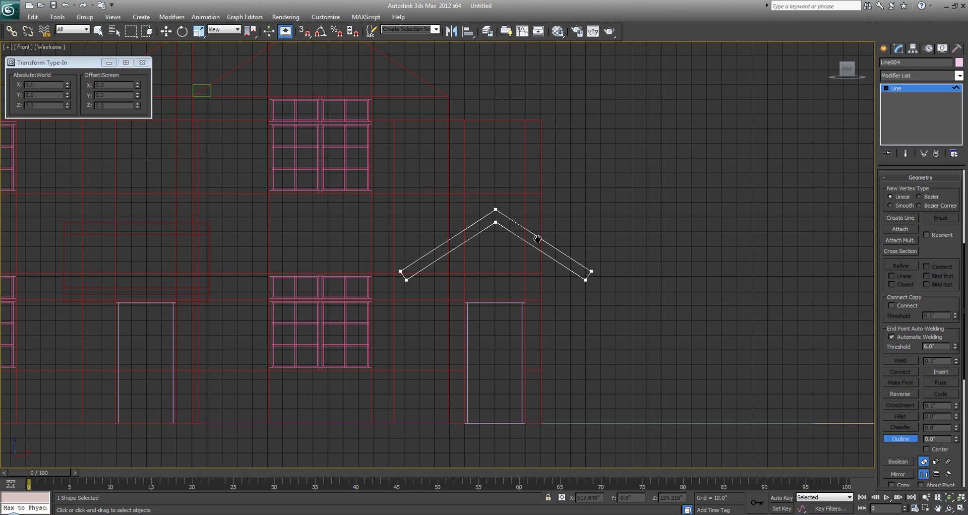
pyautogui.moveTo(538, 239); pyautogui.dragTo(555, 200, button='middle')
# Lower the outlined gable profile above the door to Z about 104.8".
pyautogui.click(884, 49)
pyautogui.press('w')
pyautogui.scroll(2, 497, 237)
pyautogui.moveTo(520, 174); pyautogui.dragTo(524, 189)
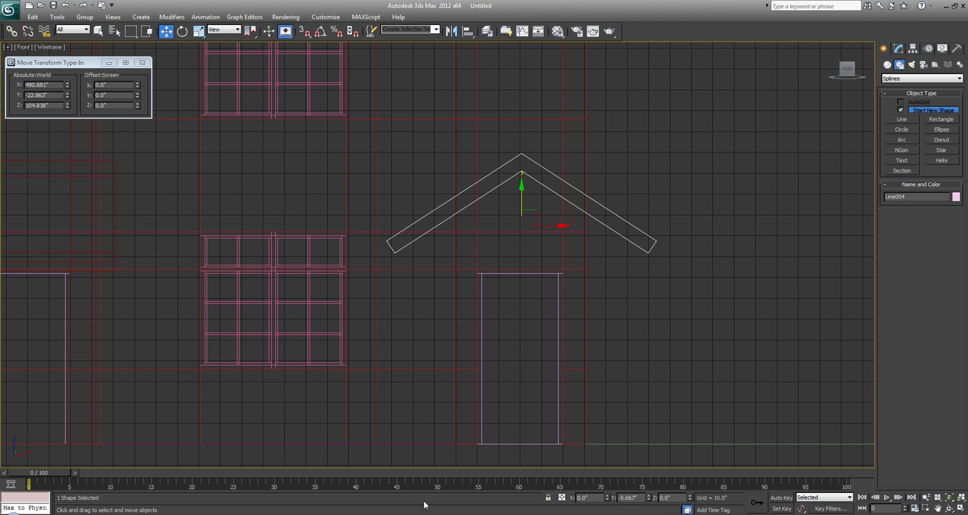
# Check the arched entrance in the reference sketch and draw an arc with a radius of about 42" above the door, beneath the gable.
pyautogui.hotkey('alt', 'Tab')
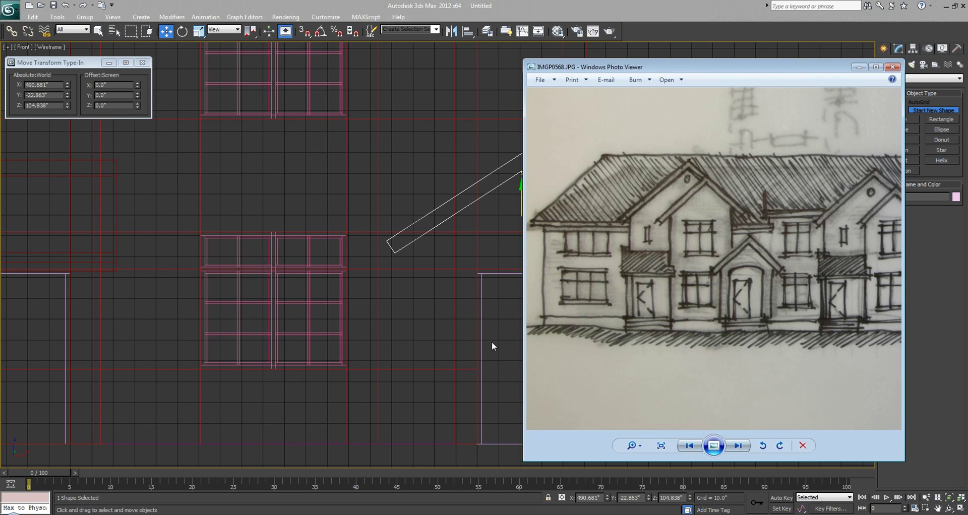
pyautogui.click(323, 343)
pyautogui.moveTo(460, 357); pyautogui.dragTo(388, 343, button='middle')
pyautogui.scroll(-2, 383, 339)
pyautogui.scroll(2, 388, 343)
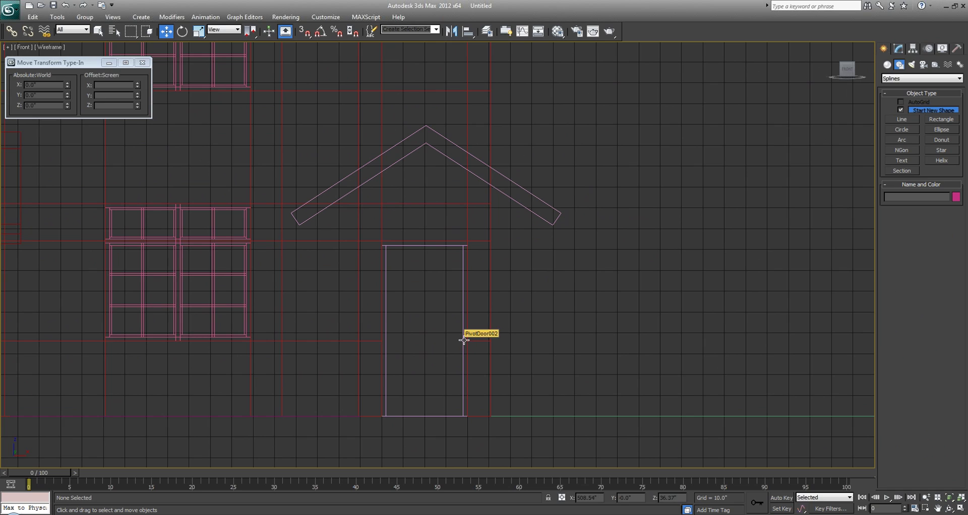
pyautogui.click(902, 140)
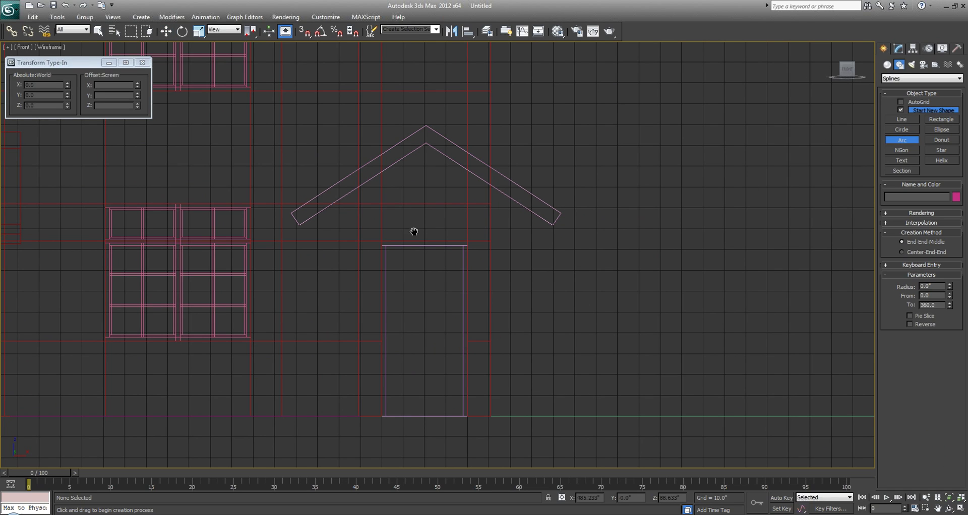
pyautogui.scroll(2, 357, 242)
pyautogui.moveTo(383, 247); pyautogui.dragTo(377, 248, button='middle')
pyautogui.moveTo(347, 248); pyautogui.dragTo(535, 249)
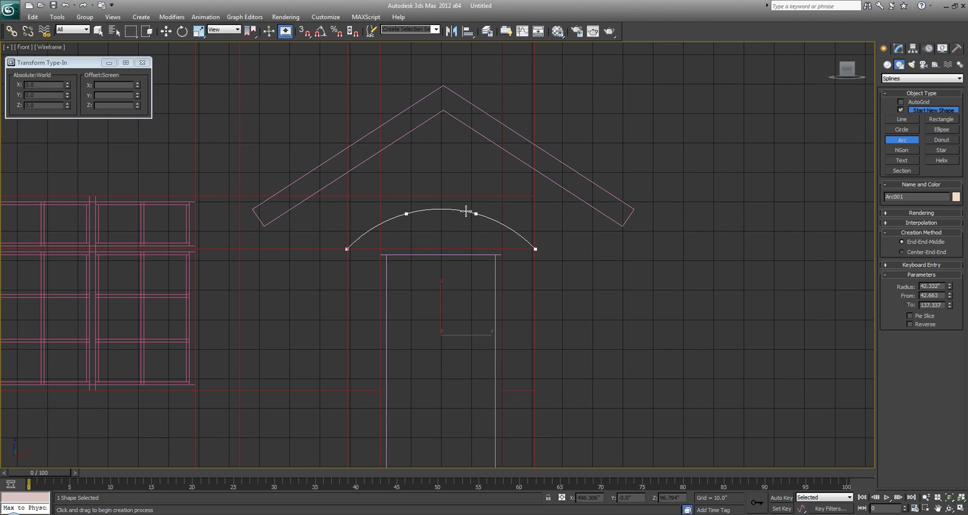
pyautogui.click(521, 219)
# Draw a line from the arc's right end down to the ground, horizontally outward, and straight up into the gable profile.
pyautogui.scroll(-3, 590, 209)
pyautogui.click(903, 120)
pyautogui.scroll(4, 488, 169)
pyautogui.scroll(3, 525, 167)
pyautogui.click(509, 166)
pyautogui.scroll(-6, 569, 114)
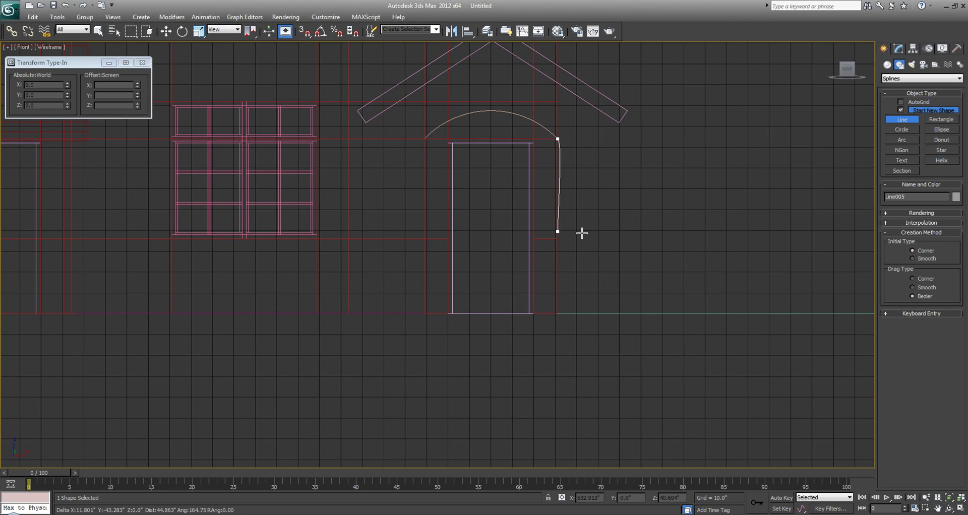
pyautogui.keyDown('shift'); pyautogui.click(575, 315); pyautogui.keyUp('shift')
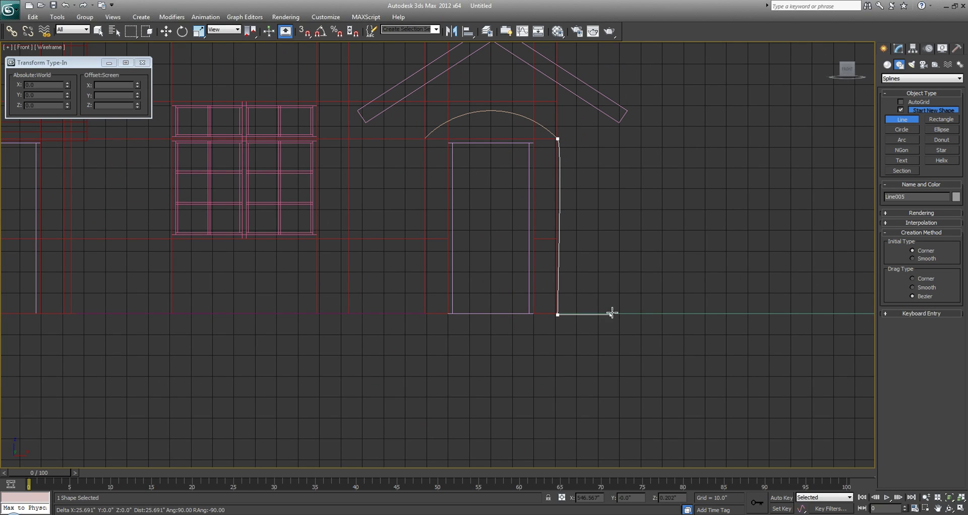
pyautogui.keyDown('shift'); pyautogui.click(607, 313); pyautogui.keyUp('shift')
pyautogui.keyDown('shift'); pyautogui.click(585, 109); pyautogui.keyUp('shift')
pyautogui.rightClick(577, 113)
pyautogui.scroll(5, 562, 162)
pyautogui.rightClick(549, 153)
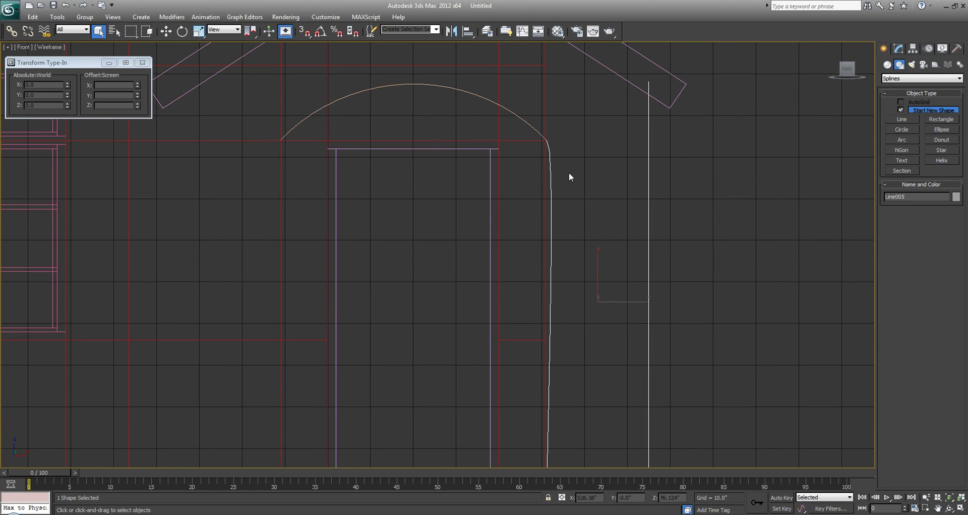
# Straighten the line's inner vertical segment by converting its curved vertex at the arc's end to a corner.
pyautogui.press('1')
pyautogui.rightClick(551, 138)
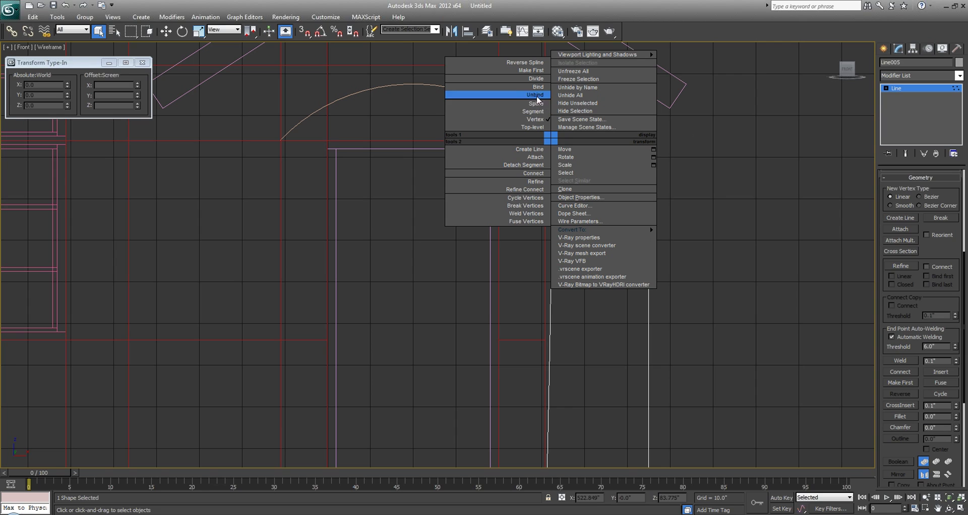
pyautogui.click(533, 119)
pyautogui.moveTo(504, 128); pyautogui.dragTo(492, 160, button='middle')
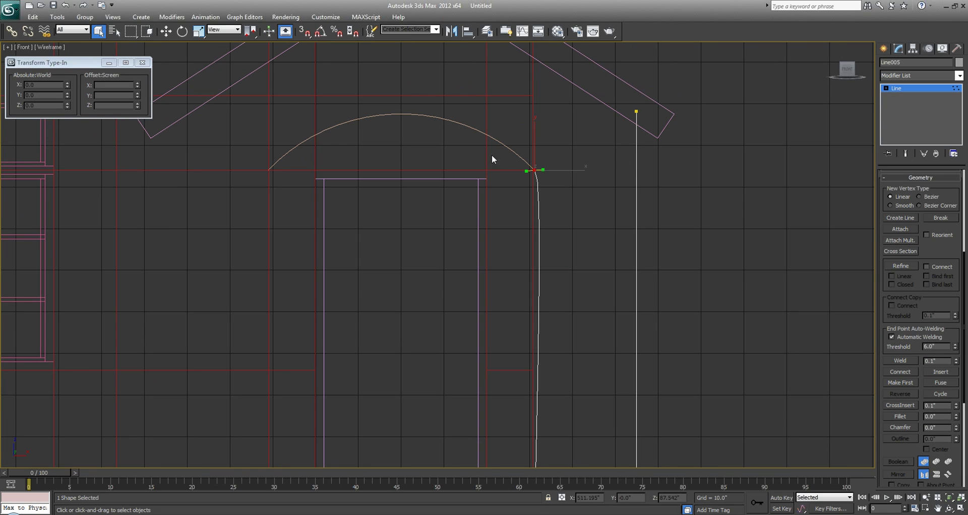
pyautogui.click(886, 88)
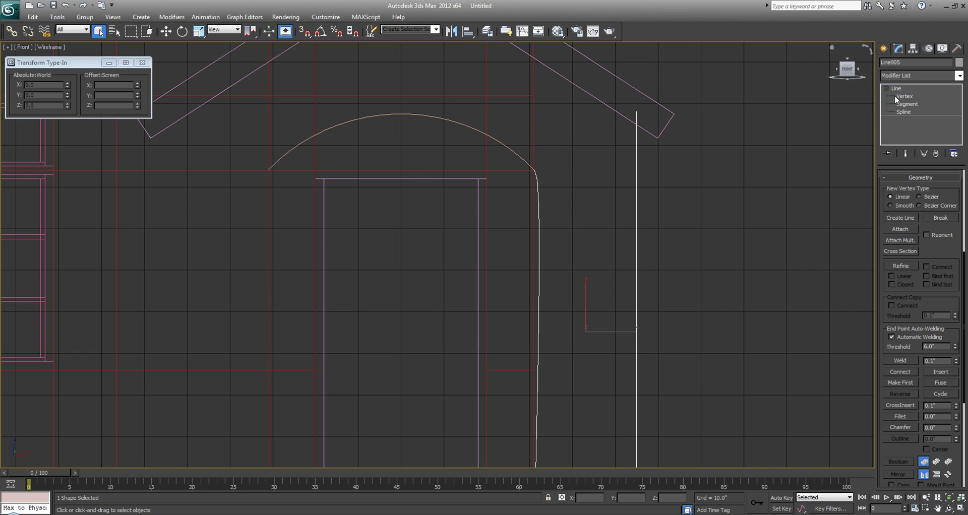
pyautogui.click(907, 96)
pyautogui.moveTo(570, 200); pyautogui.dragTo(490, 147)
pyautogui.rightClick(534, 166)
pyautogui.click(523, 112)
pyautogui.scroll(-2, 585, 172)
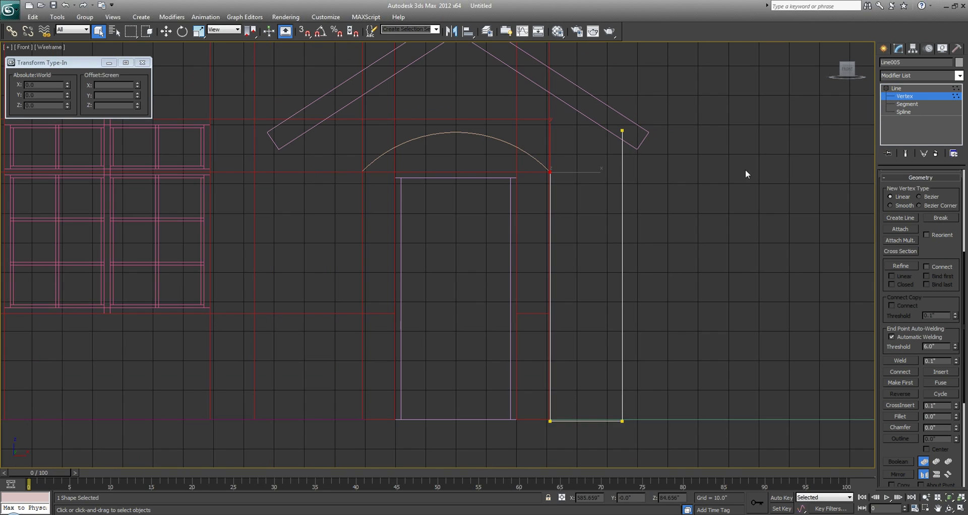
# Attach the arc above the door to the side line so both belong to one shape.
pyautogui.click(901, 229)
pyautogui.click(527, 151)
pyautogui.moveTo(549, 157); pyautogui.dragTo(542, 164, button='middle')
pyautogui.scroll(3, 559, 179)
pyautogui.scroll(-3, 559, 179)
pyautogui.moveTo(624, 228); pyautogui.dragTo(588, 173, button='middle')
pyautogui.scroll(-3, 579, 180)
# Copy the side spline across to the other side of the door, at about X 437.2".
pyautogui.press('3')
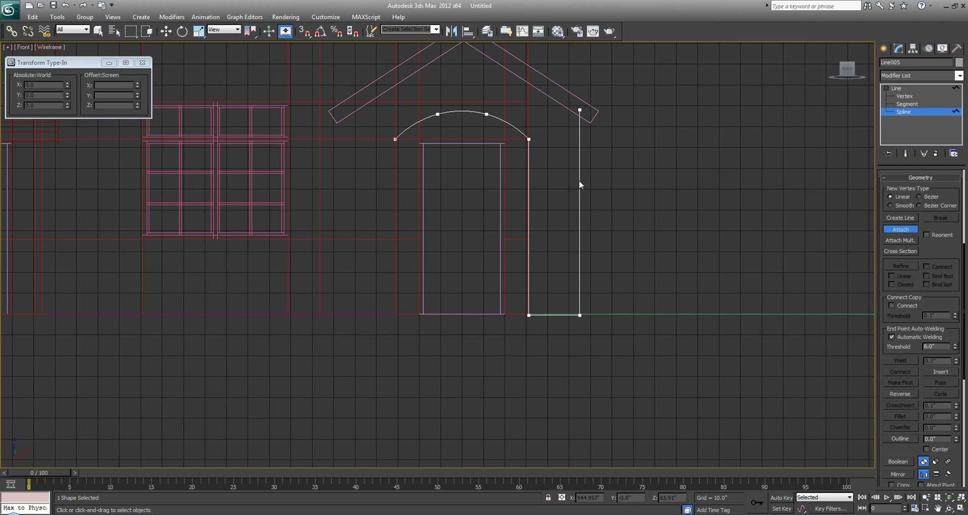
pyautogui.rightClick(597, 218)
pyautogui.moveTo(599, 219); pyautogui.dragTo(383, 205)
pyautogui.press('w')
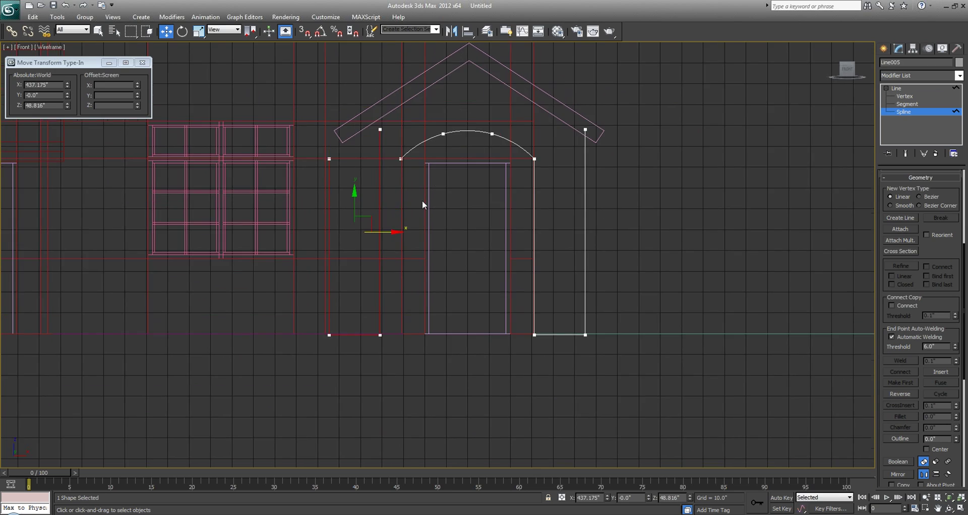
# Rotate the copied spline half a turn about the vertical so its shorter side faces the door, and restore the Front view.
pyautogui.scroll(2, 364, 176)
pyautogui.press('e')
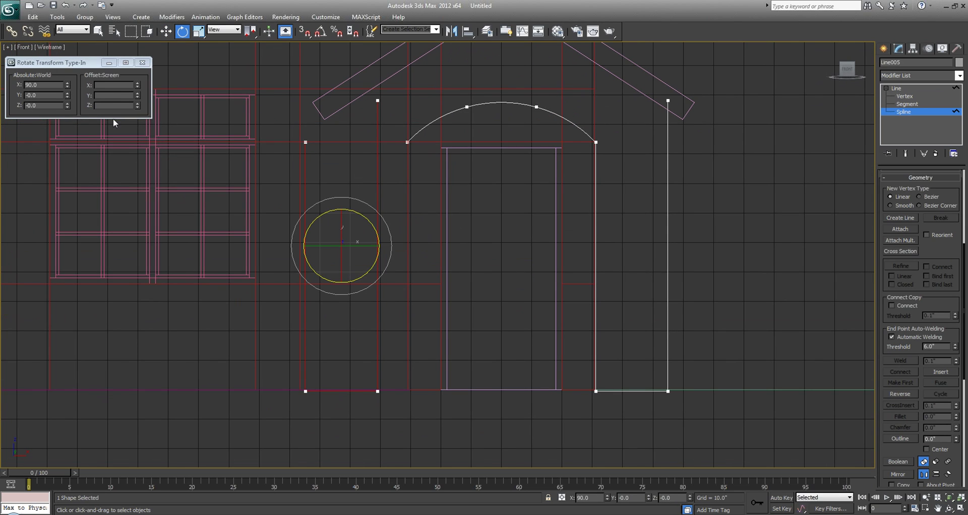
pyautogui.click(104, 95)
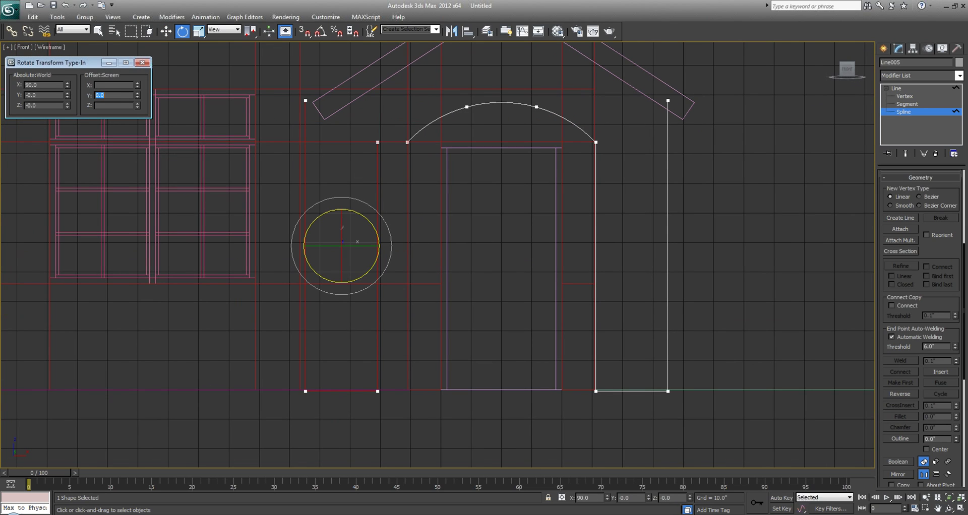
pyautogui.keyDown('alt'); pyautogui.moveTo(473, 149); pyautogui.dragTo(385, 198, button='middle'); pyautogui.keyUp('alt')
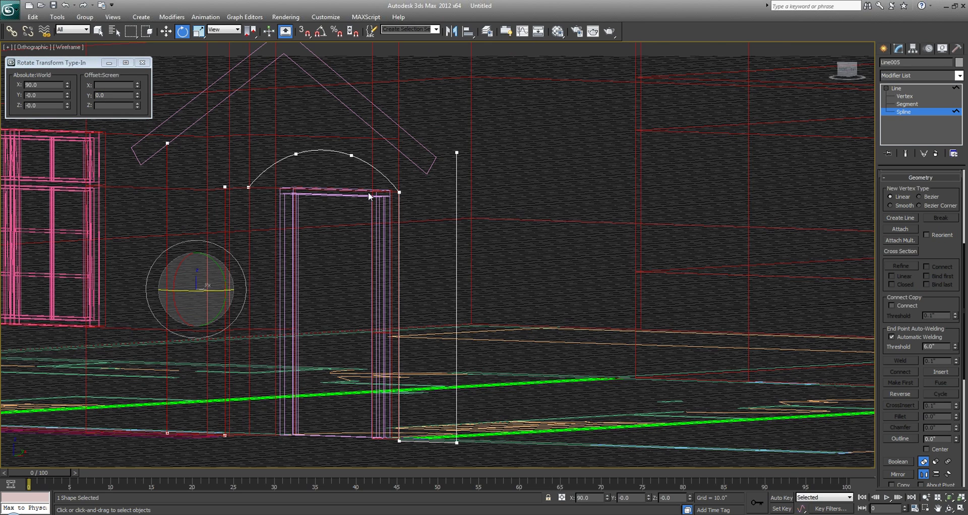
pyautogui.click(31, 48)
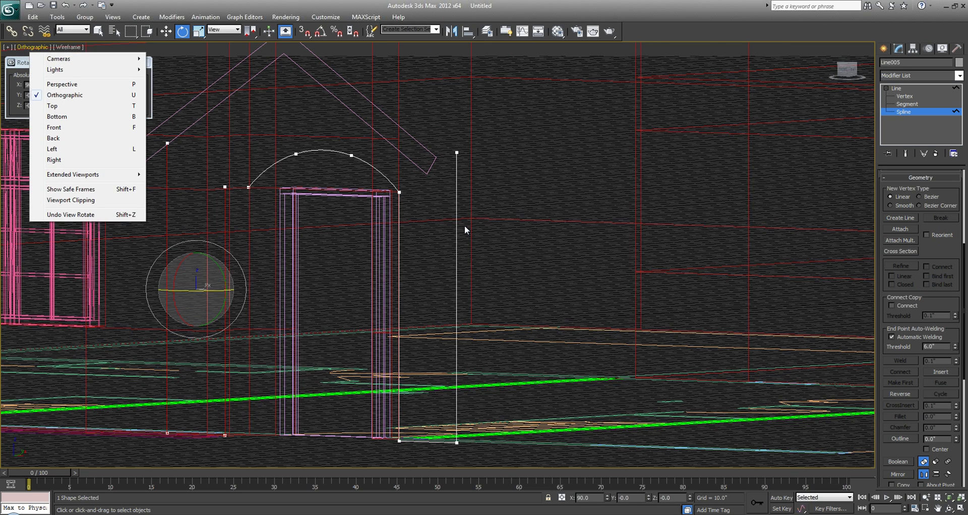
pyautogui.click(69, 129)
pyautogui.scroll(-3, 424, 177)
pyautogui.moveTo(423, 177); pyautogui.dragTo(291, 260, button='middle')
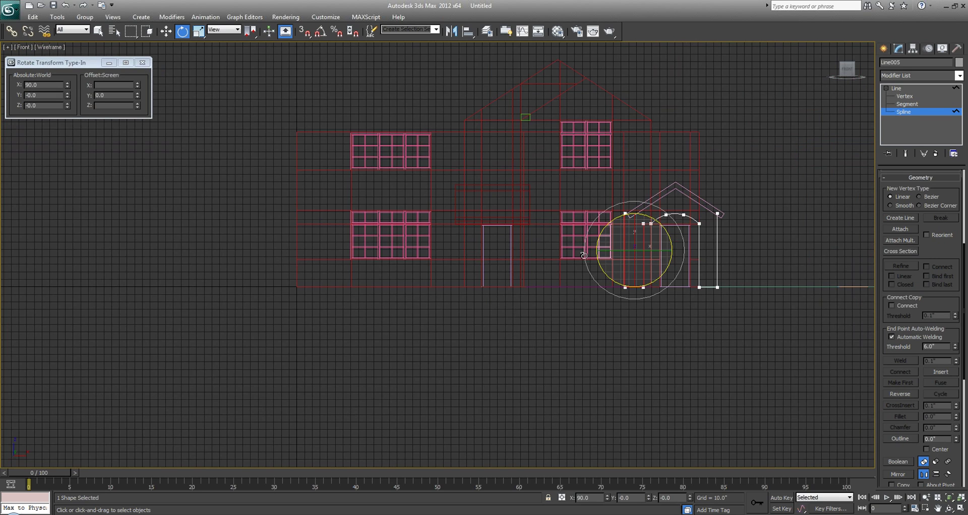
# Move the flipped spline with snapping until its inner top vertex meets the arc's free end.
pyautogui.scroll(10, 492, 210)
pyautogui.press('w')
pyautogui.press('s')
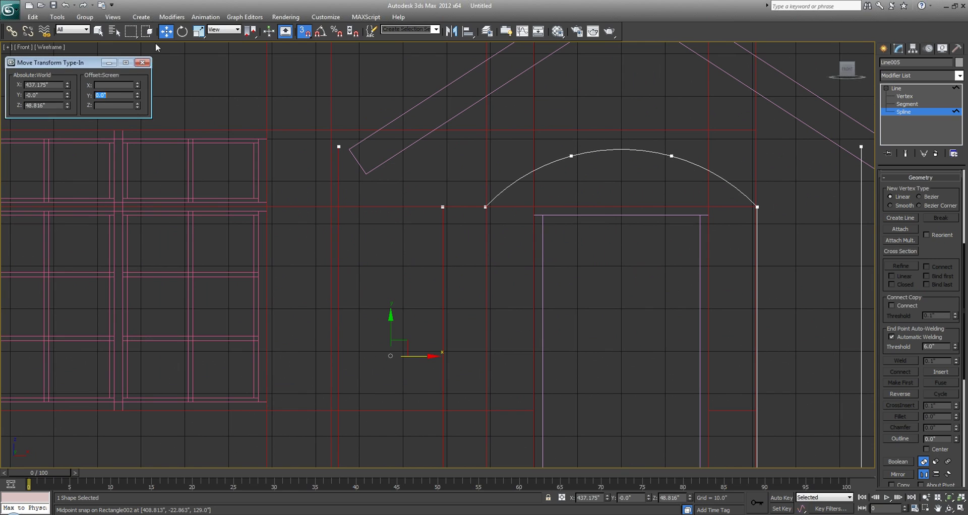
pyautogui.click(144, 62)
pyautogui.rightClick(166, 31)
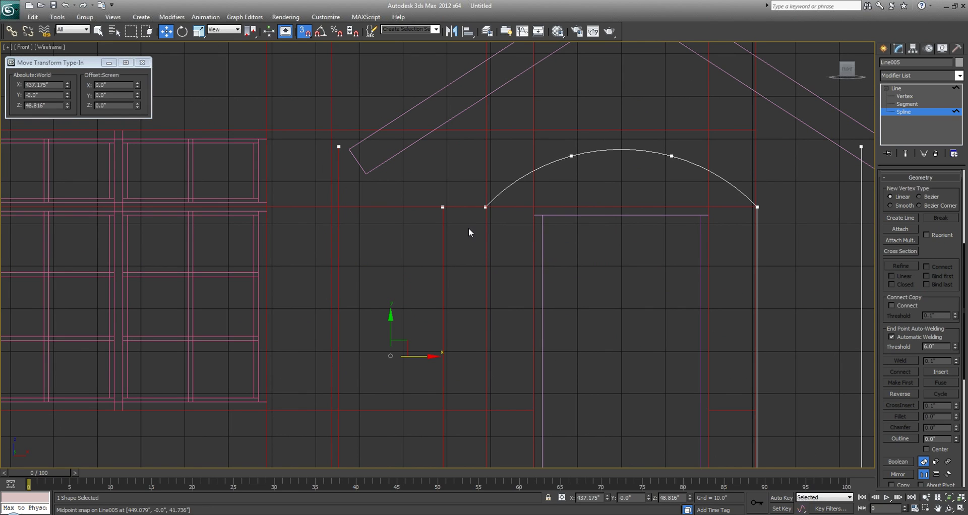
pyautogui.scroll(2, 468, 228)
pyautogui.click(493, 205)
pyautogui.moveTo(493, 206); pyautogui.dragTo(418, 192, button='middle')
pyautogui.scroll(-3, 424, 217)
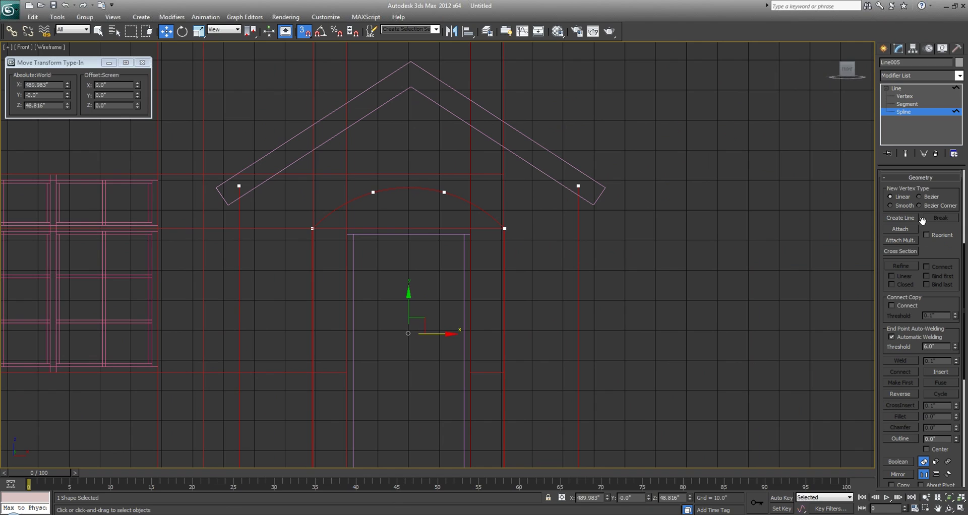
# Add a three-point line within the shape, joining the two outer top vertices through a peak inside the gable profile.
pyautogui.click(901, 218)
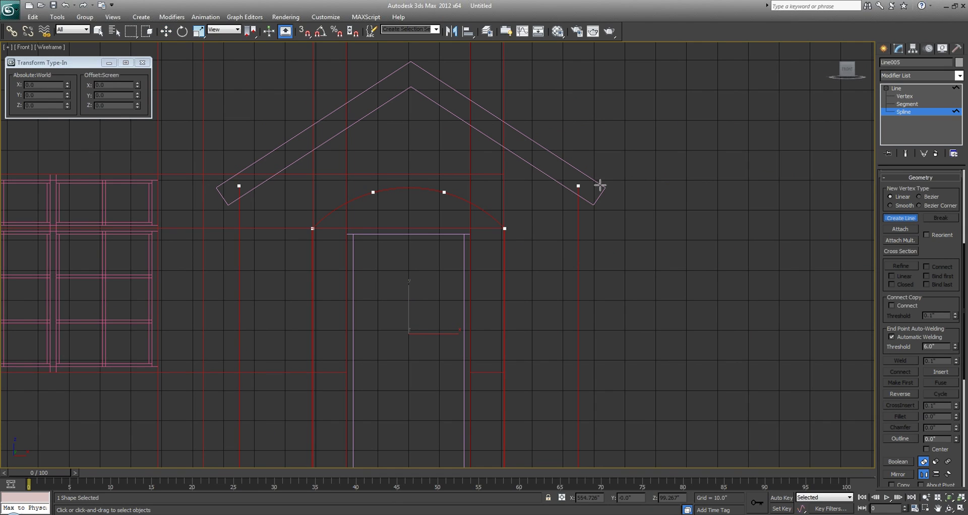
pyautogui.click(574, 185)
pyautogui.click(413, 77)
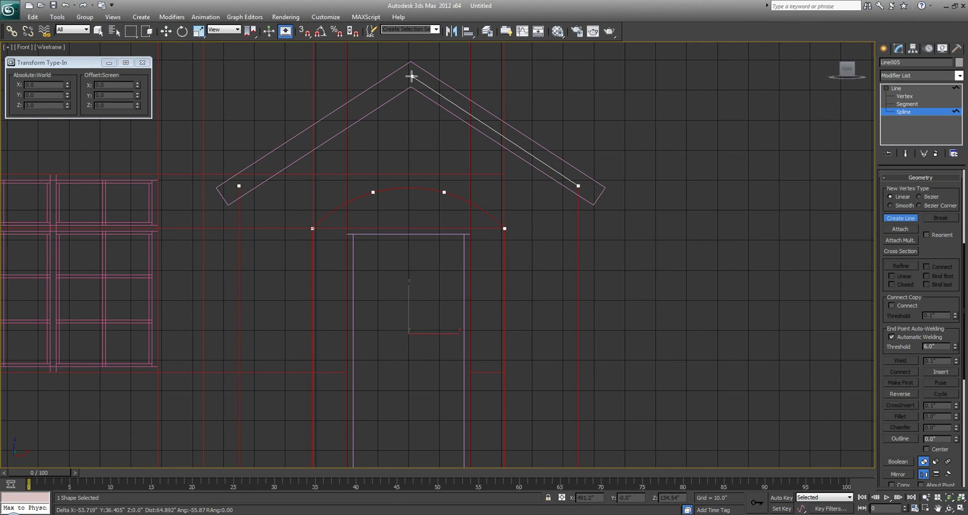
pyautogui.click(239, 186)
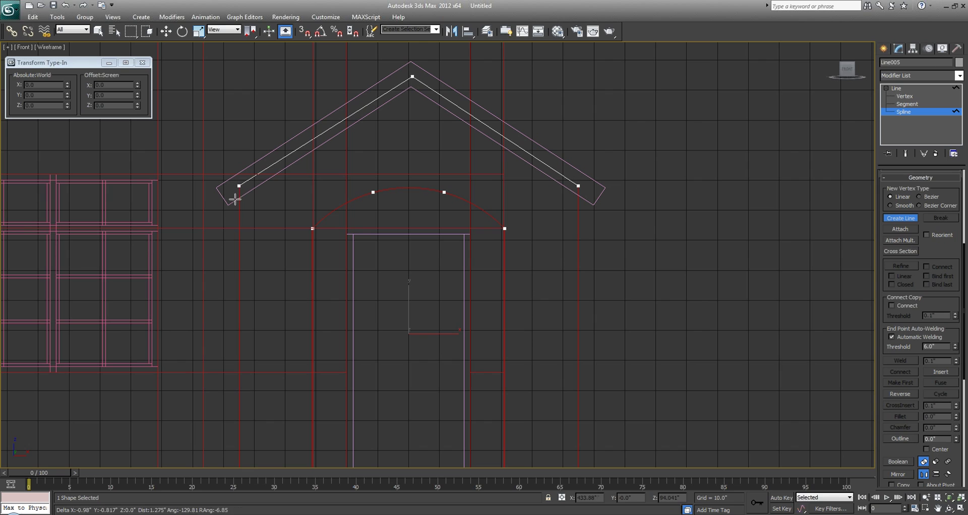
pyautogui.rightClick(250, 207)
pyautogui.moveTo(254, 207); pyautogui.dragTo(312, 186, button='middle')
pyautogui.rightClick(267, 208)
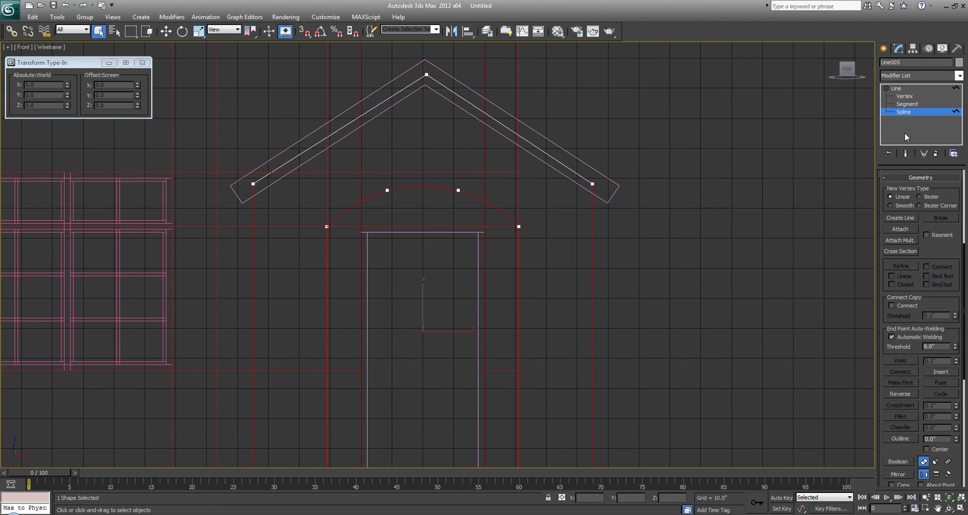
# Fuse and weld the overlapping vertices where the slope line and the arc meet the vertical side lines.
pyautogui.click(903, 89)
pyautogui.press('1')
pyautogui.moveTo(275, 202); pyautogui.dragTo(215, 132)
pyautogui.click(943, 386)
pyautogui.click(519, 226)
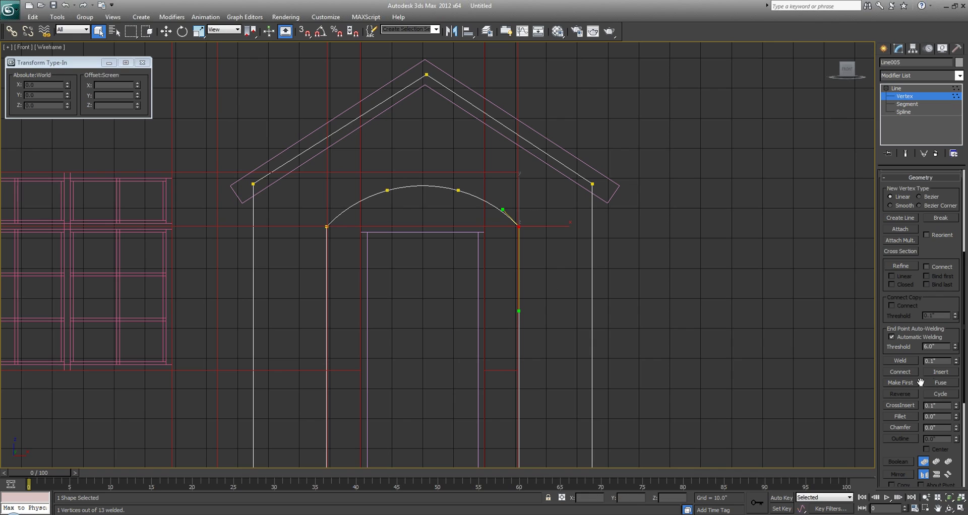
# Weld the porch outline's overlapping vertices at both ends of the arch and exit vertex editing.
pyautogui.click(901, 360)
pyautogui.click(327, 227)
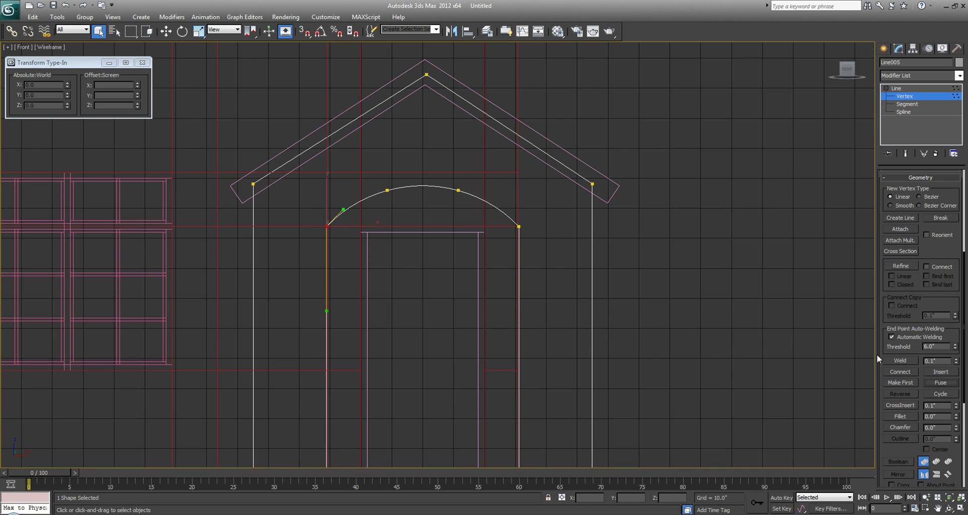
pyautogui.click(895, 364)
pyautogui.moveTo(610, 202); pyautogui.dragTo(572, 170)
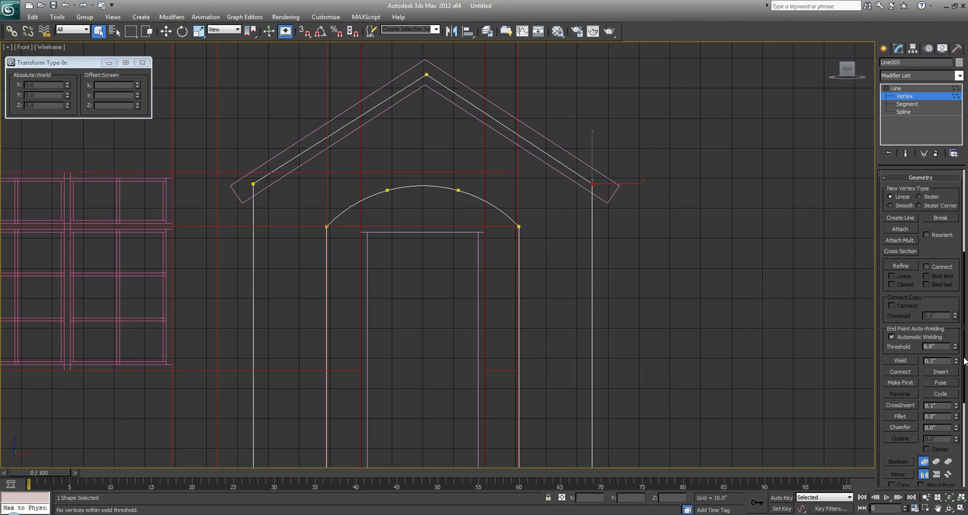
pyautogui.click(883, 50)
pyautogui.rightClick(471, 230)
pyautogui.click(412, 251)
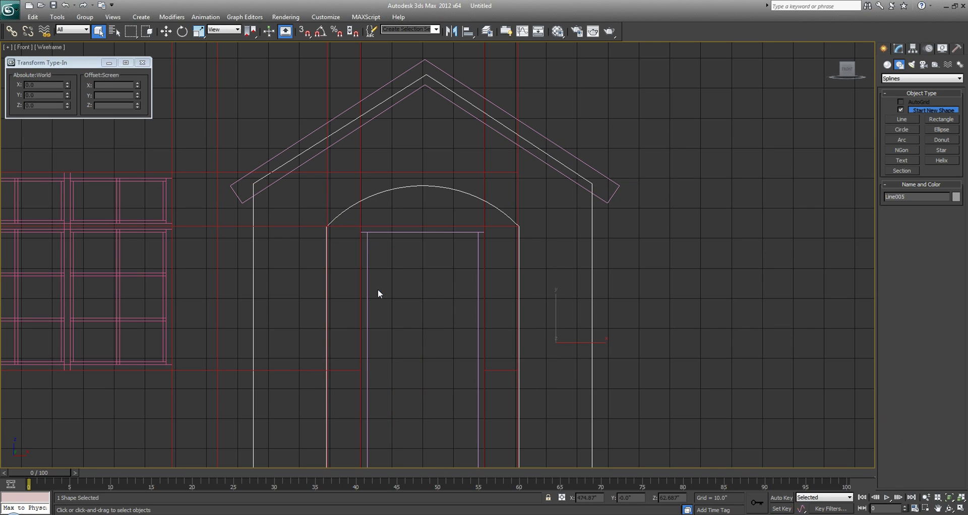
# Apply an Extrude modifier with an amount of 31" to the arched porch outline in the perspective view.
pyautogui.moveTo(386, 266); pyautogui.dragTo(444, 222, button='middle')
pyautogui.scroll(-3, 444, 222)
pyautogui.hotkey('alt', 'w')
pyautogui.rightClick(634, 344)
pyautogui.hotkey('alt', 'w')
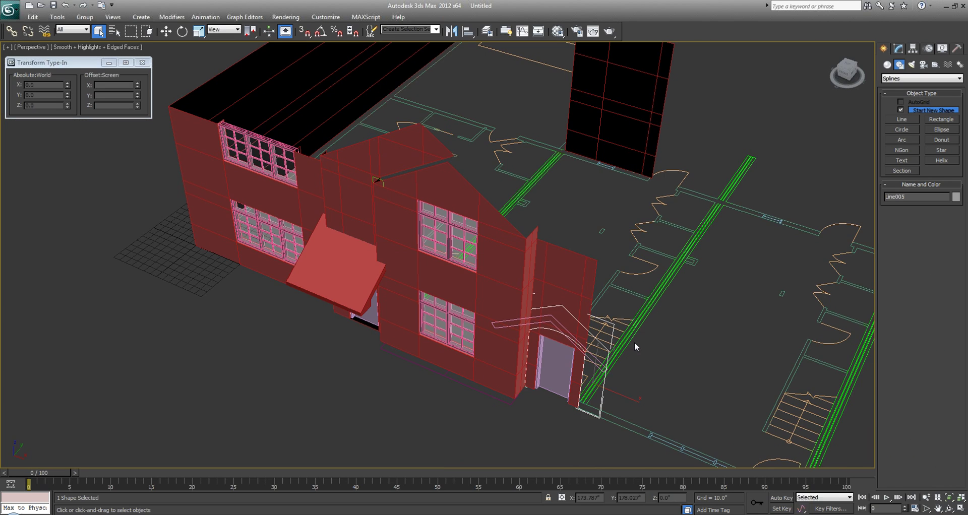
pyautogui.keyDown('alt'); pyautogui.moveTo(635, 343); pyautogui.dragTo(613, 317, button='middle'); pyautogui.keyUp('alt')
pyautogui.click(899, 48)
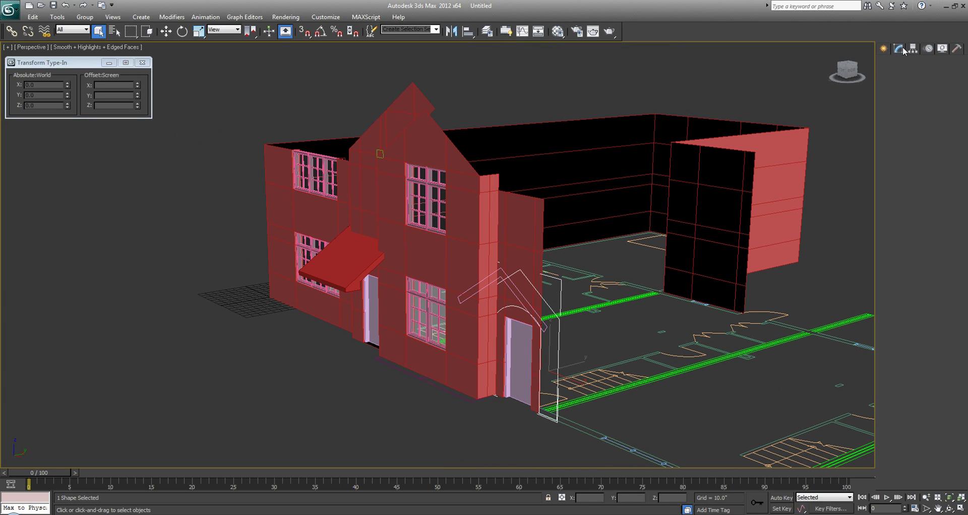
pyautogui.click(929, 76)
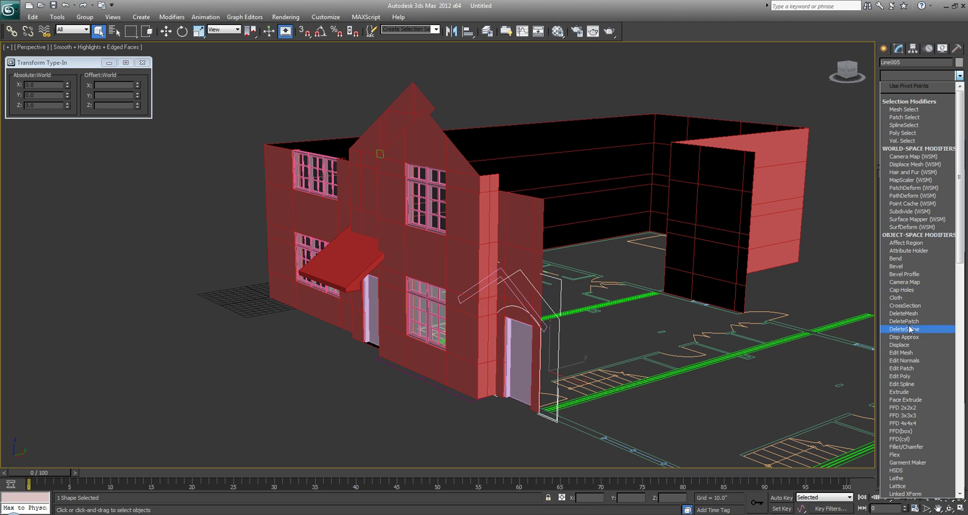
pyautogui.click(908, 387)
pyautogui.moveTo(950, 190); pyautogui.dragTo(949, 250)
pyautogui.keyDown('alt'); pyautogui.moveTo(565, 233); pyautogui.dragTo(551, 203, button='middle'); pyautogui.keyUp('alt')
pyautogui.scroll(5, 550, 202)
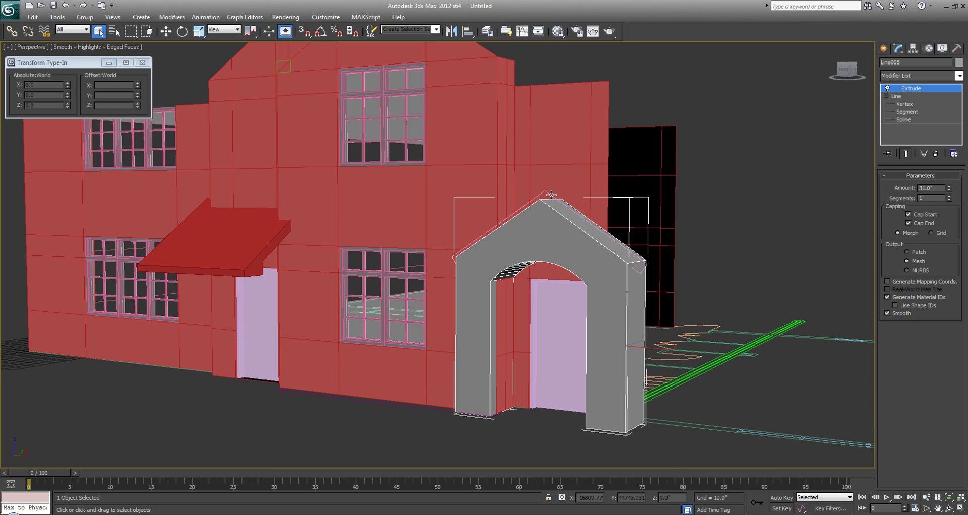
# Delete the chevron-shaped roof outline above the porch.
pyautogui.click(551, 194)
pyautogui.scroll(4, 751, 215)
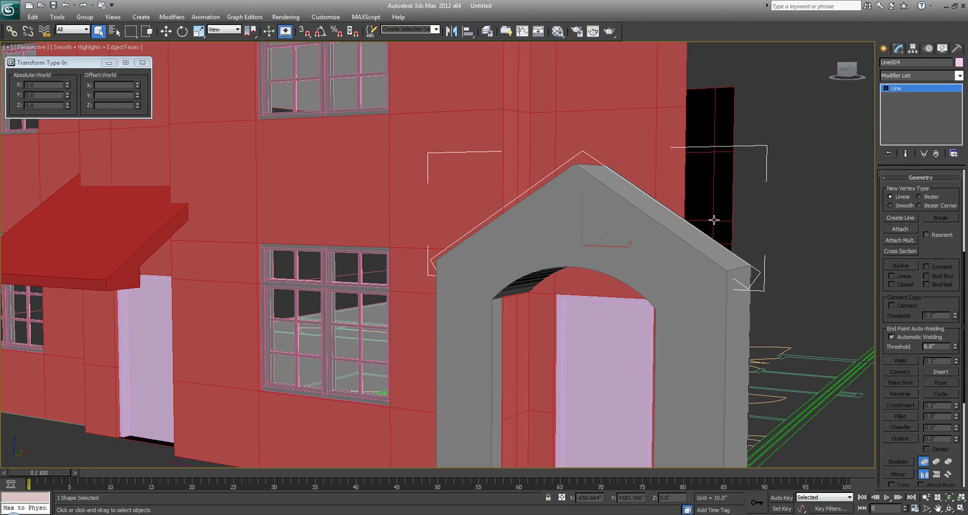
pyautogui.hotkey('alt', 'w')
pyautogui.rightClick(535, 132)
pyautogui.hotkey('alt', 'w')
pyautogui.scroll(5, 565, 151)
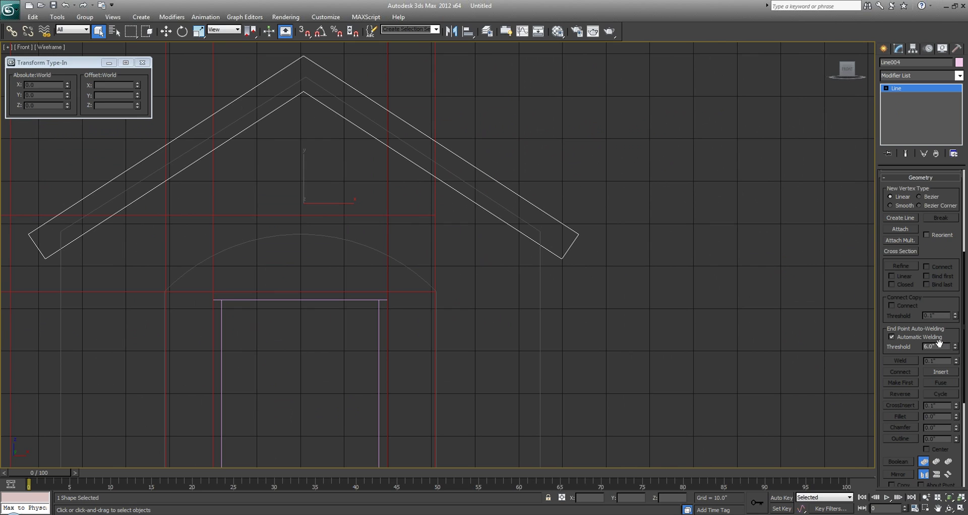
pyautogui.scroll(-4, 655, 250)
pyautogui.scroll(-3, 567, 247)
pyautogui.scroll(3, 579, 237)
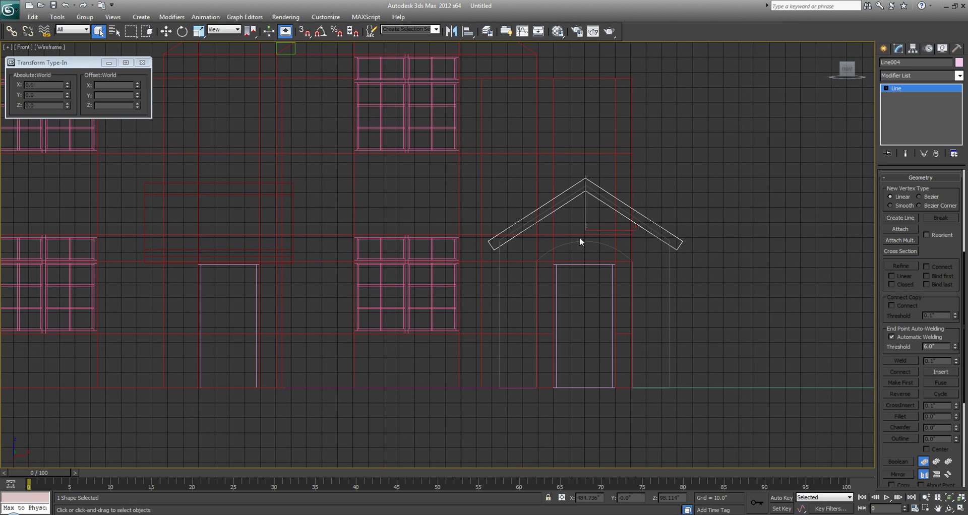
pyautogui.moveTo(707, 268); pyautogui.dragTo(681, 276, button='middle')
pyautogui.scroll(-3, 918, 310)
pyautogui.moveTo(923, 212); pyautogui.dragTo(925, 423)
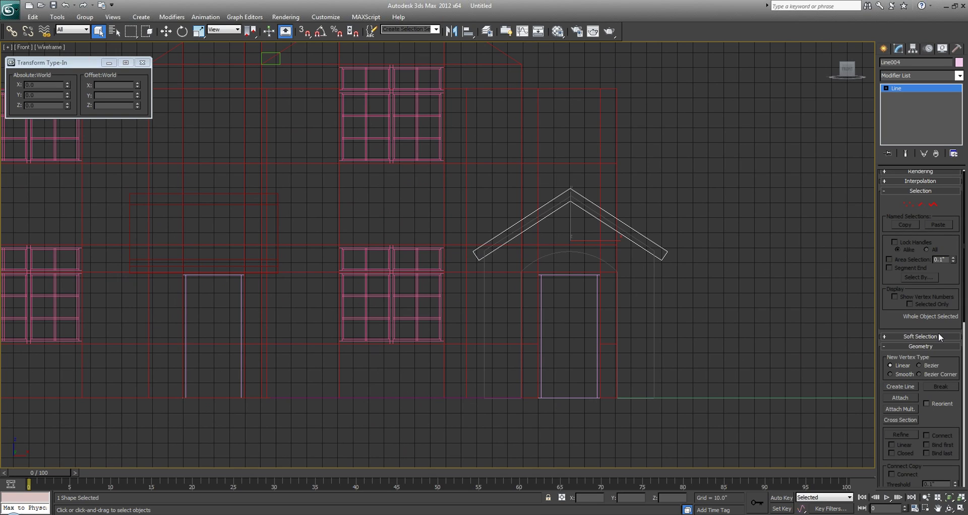
pyautogui.scroll(3, 631, 234)
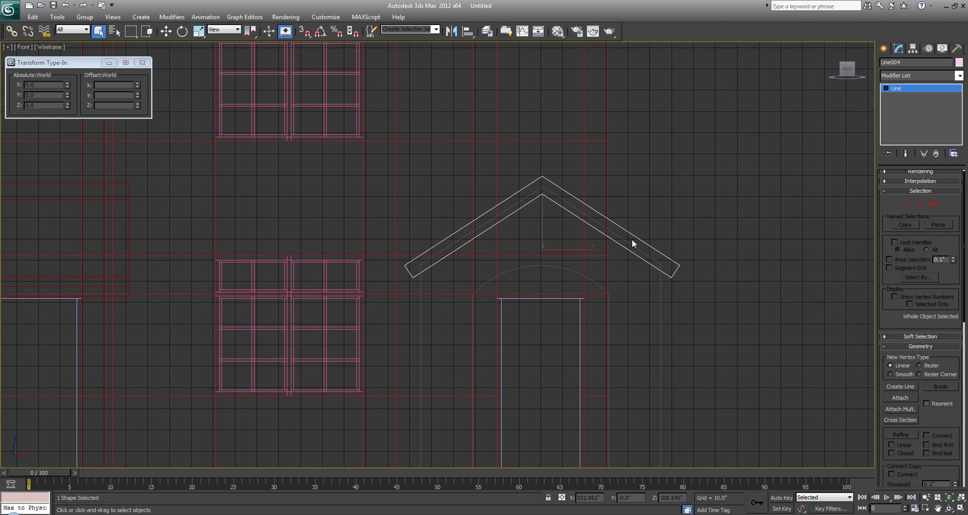
pyautogui.moveTo(590, 210); pyautogui.dragTo(597, 197, button='middle')
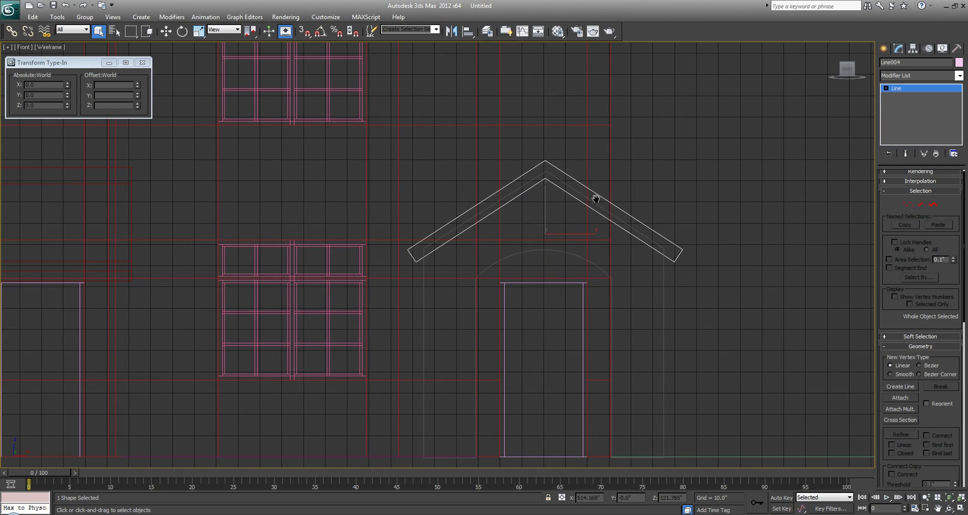
pyautogui.press('Delete')
# Set the porch's Extrude amount to 42.5".
pyautogui.hotkey('alt', 'w')
pyautogui.middleClick(686, 322)
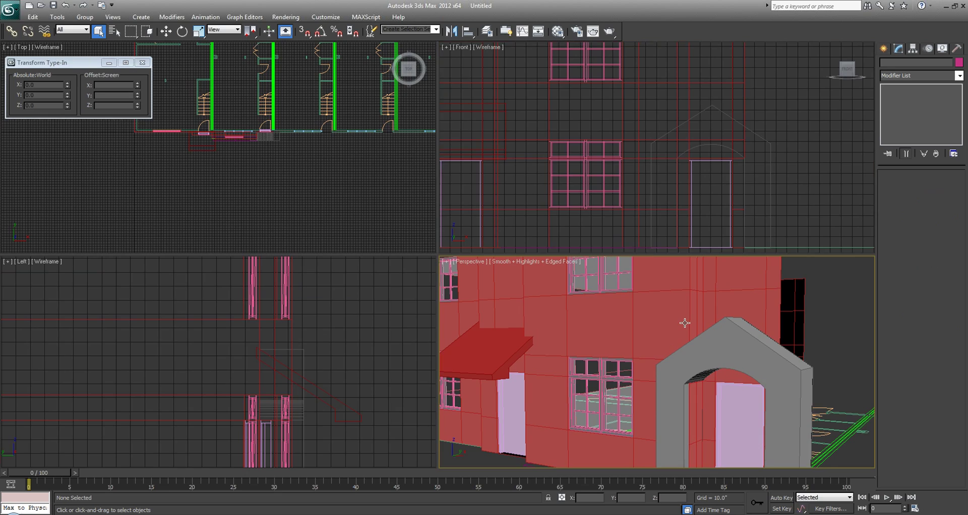
pyautogui.hotkey('alt', 'w')
pyautogui.keyDown('alt'); pyautogui.moveTo(682, 265); pyautogui.dragTo(620, 280, button='middle'); pyautogui.keyUp('alt')
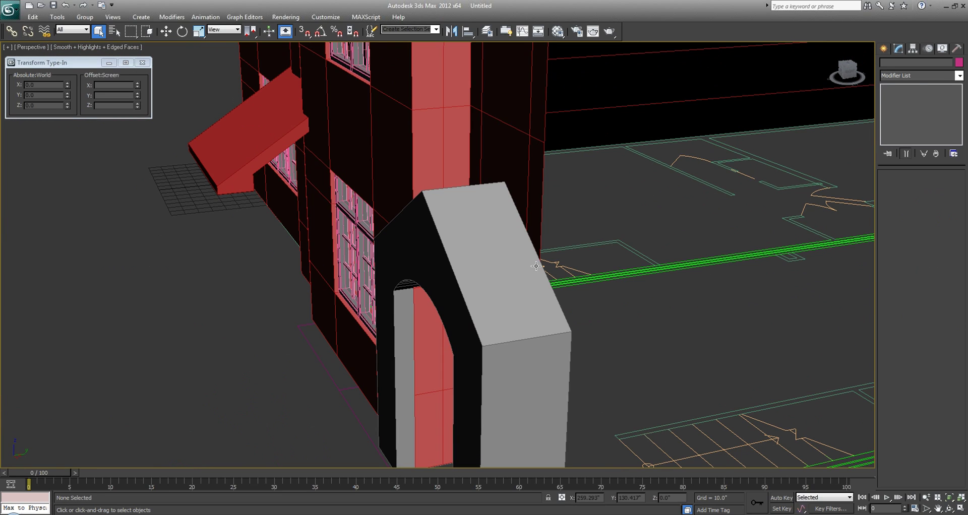
pyautogui.click(515, 277)
pyautogui.moveTo(948, 191); pyautogui.dragTo(949, 174)
# Move the porch along its depth to Y 3.819" so it sits against the wall around the side door.
pyautogui.press('w')
pyautogui.moveTo(570, 328); pyautogui.dragTo(536, 312, button='middle')
pyautogui.moveTo(538, 314); pyautogui.dragTo(549, 310)
pyautogui.scroll(5, 412, 272)
pyautogui.keyDown('alt'); pyautogui.moveTo(411, 273); pyautogui.dragTo(460, 276, button='middle'); pyautogui.keyUp('alt')
pyautogui.scroll(-3, 517, 236)
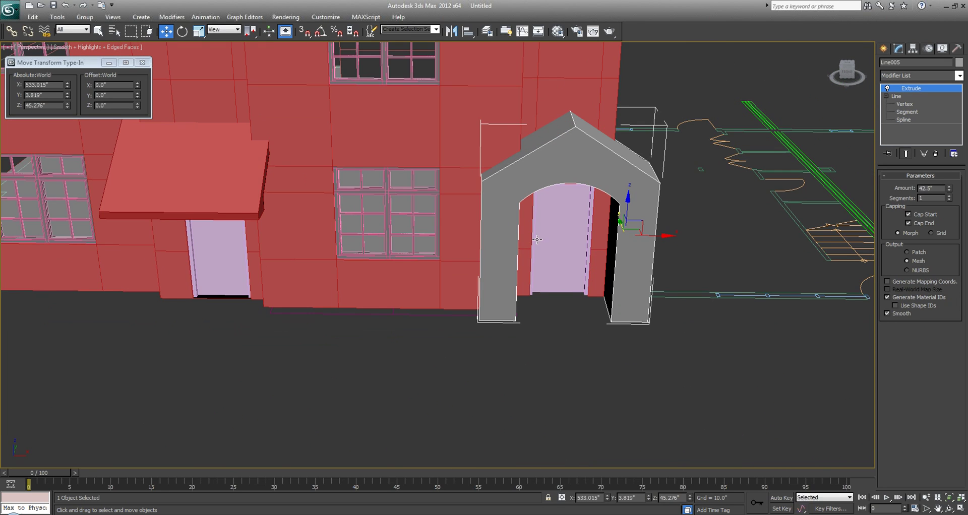
# Examine the house and porch from several angles and compare them with the IMGP0568.JPG sketch in Windows Photo Viewer.
pyautogui.keyDown('alt'); pyautogui.moveTo(538, 241); pyautogui.dragTo(603, 254, button='middle'); pyautogui.keyUp('alt')
pyautogui.scroll(-3, 485, 245)
pyautogui.keyDown('alt'); pyautogui.moveTo(484, 244); pyautogui.dragTo(392, 266, button='middle'); pyautogui.keyUp('alt')
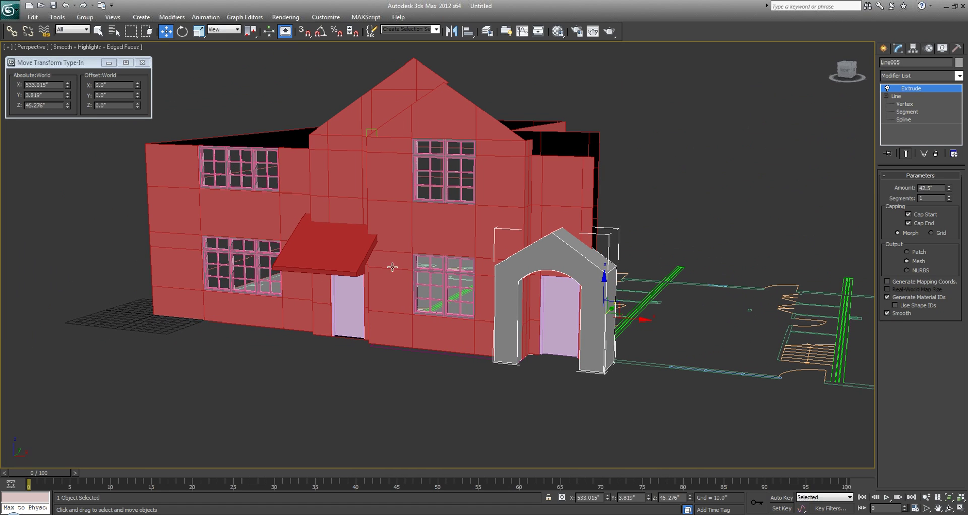
pyautogui.keyDown('alt'); pyautogui.moveTo(386, 278); pyautogui.dragTo(586, 323, button='middle'); pyautogui.keyUp('alt')
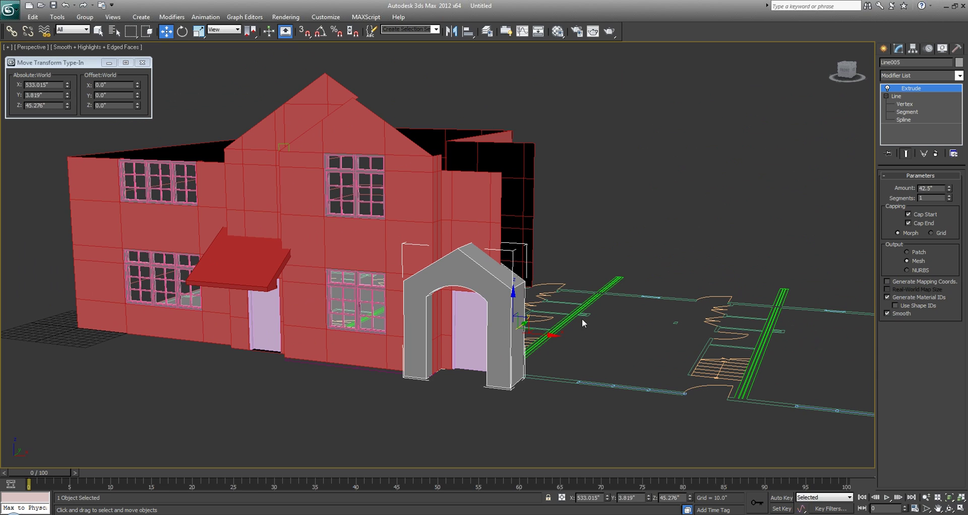
pyautogui.moveTo(245, 244); pyautogui.dragTo(312, 299, button='middle')
pyautogui.keyDown('alt'); pyautogui.moveTo(307, 267); pyautogui.dragTo(370, 256, button='middle'); pyautogui.keyUp('alt')
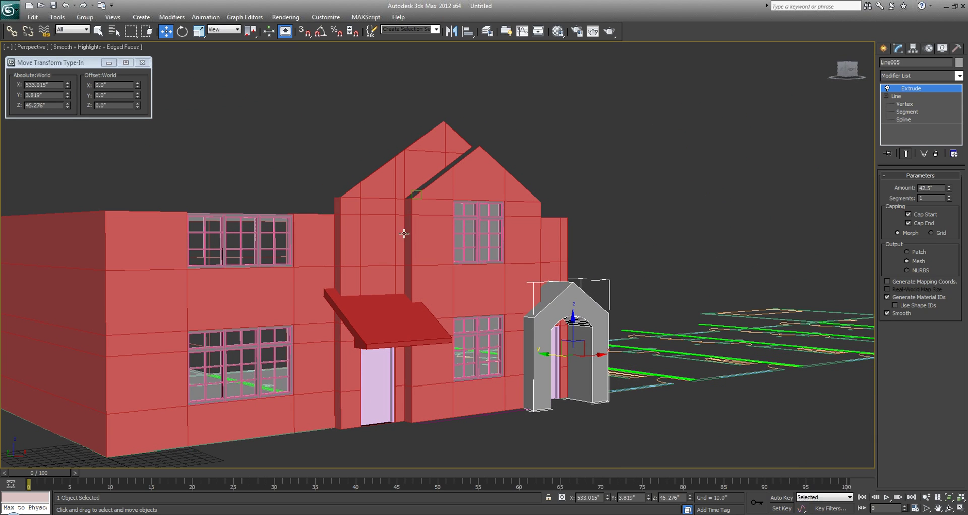
pyautogui.click(282, 514)
pyautogui.moveTo(802, 268); pyautogui.dragTo(672, 273)
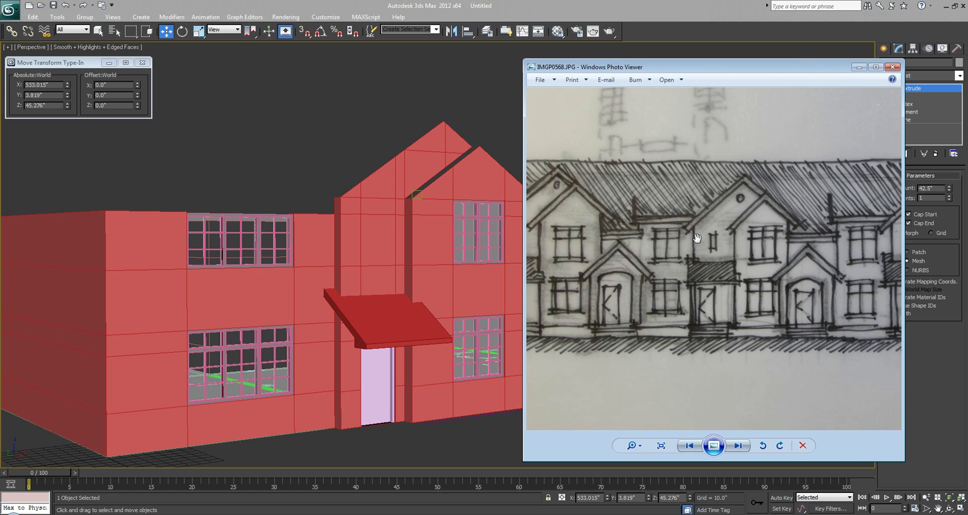
pyautogui.moveTo(631, 263); pyautogui.dragTo(691, 262)
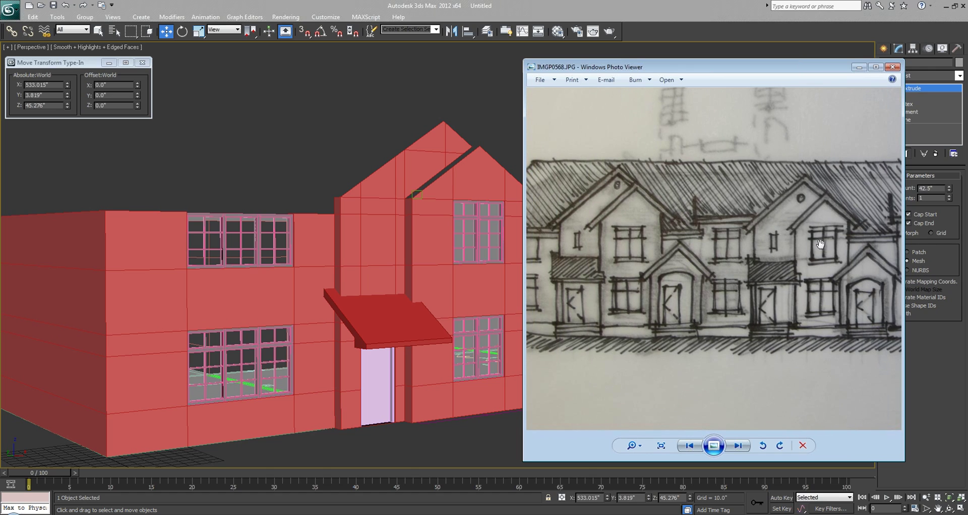
# Return to 3ds Max to inspect the floor plan and front facade, and check the gable details in the sketch again.
pyautogui.click(325, 144)
pyautogui.keyDown('alt'); pyautogui.moveTo(598, 254); pyautogui.dragTo(561, 296, button='middle'); pyautogui.keyUp('alt')
pyautogui.moveTo(636, 281); pyautogui.dragTo(354, 176, button='middle')
pyautogui.keyDown('alt'); pyautogui.moveTo(595, 238); pyautogui.dragTo(555, 205, button='middle'); pyautogui.keyUp('alt')
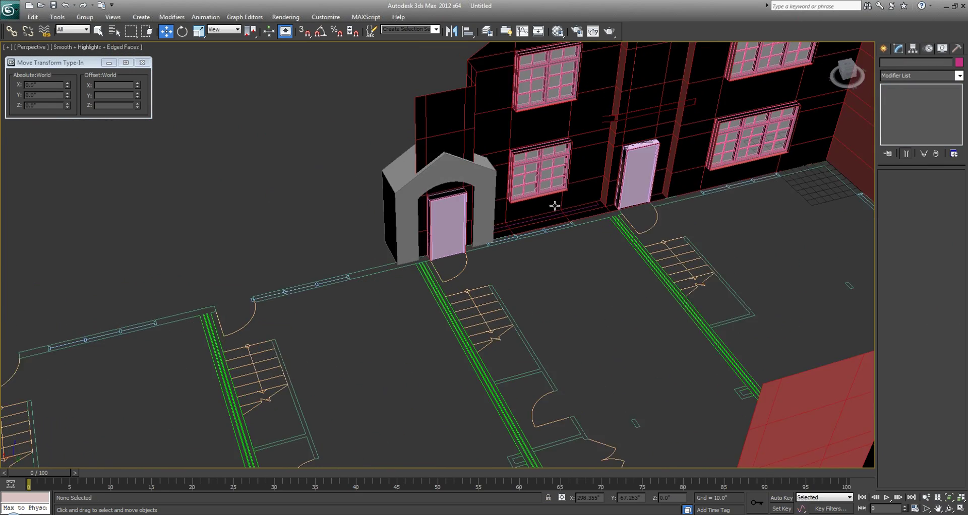
pyautogui.scroll(-3, 555, 205)
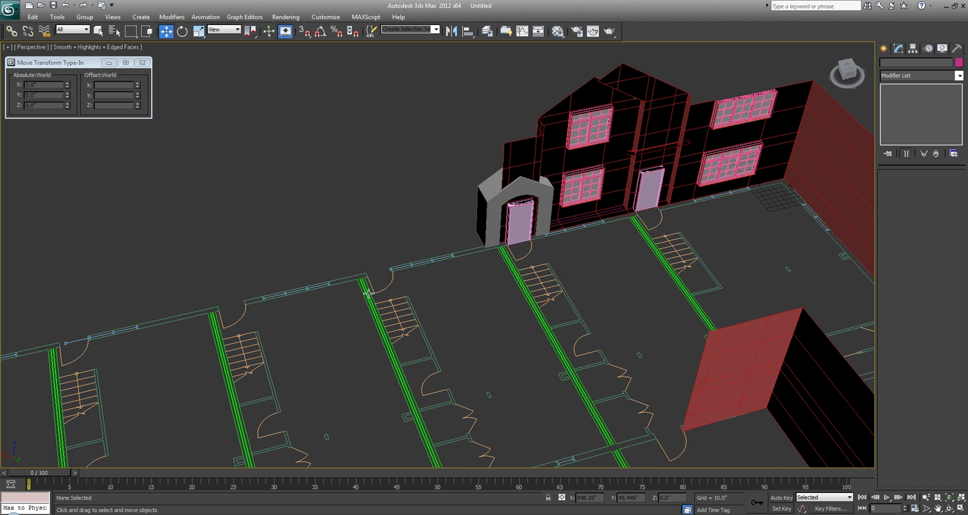
pyautogui.keyDown('alt'); pyautogui.moveTo(392, 185); pyautogui.dragTo(354, 245, button='middle'); pyautogui.keyUp('alt')
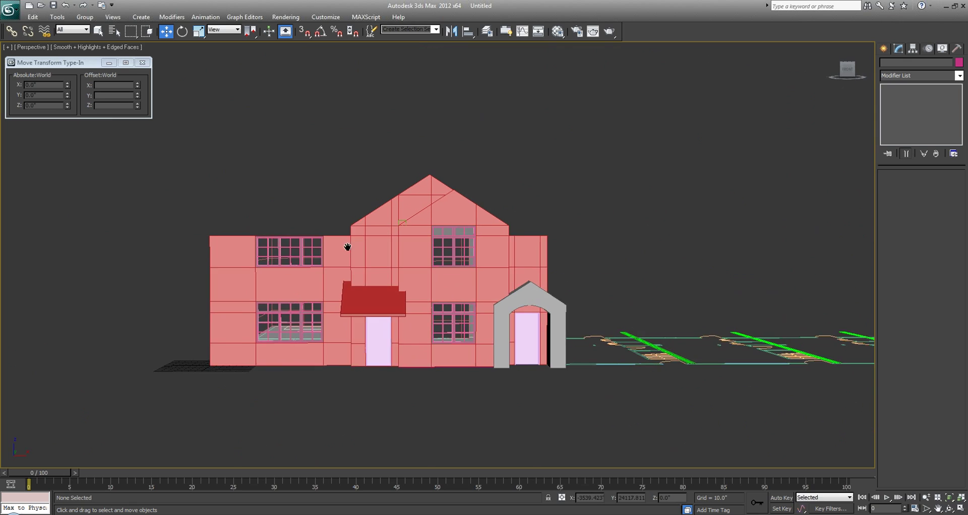
pyautogui.scroll(5, 353, 246)
pyautogui.click(288, 252)
pyautogui.moveTo(288, 253); pyautogui.dragTo(383, 231, button='middle')
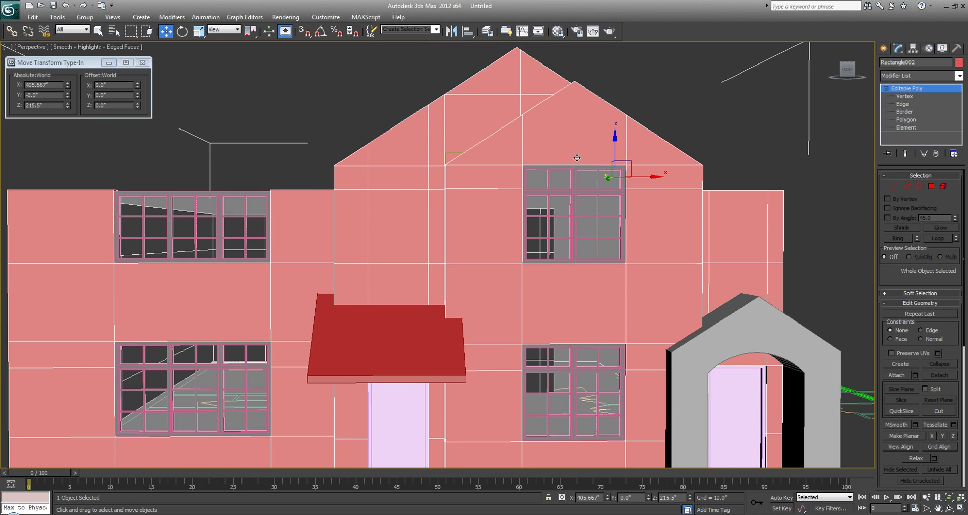
pyautogui.click(356, 514)
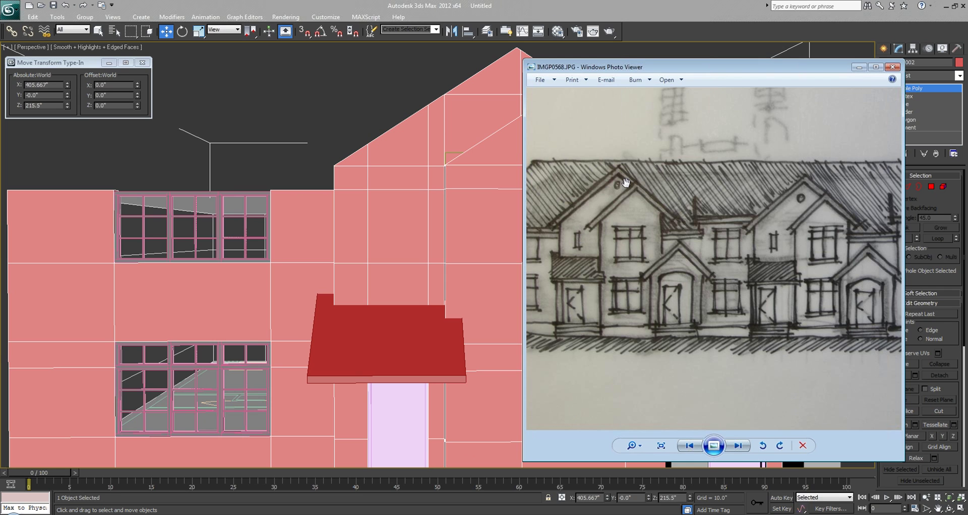
pyautogui.click(283, 75)
# In the front view, select the wall polygons in the column above the canopy door and across the upper-floor window band.
pyautogui.press('q')
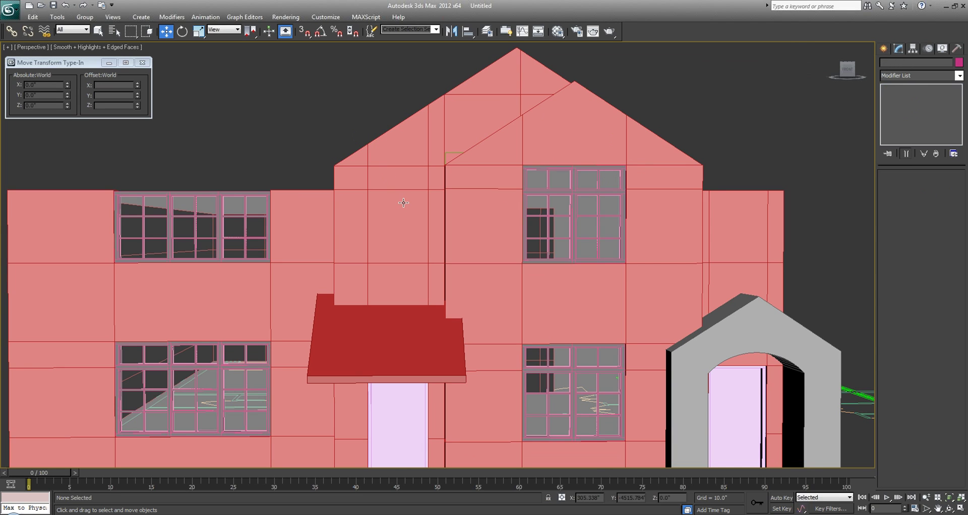
pyautogui.hotkey('alt', 'w')
pyautogui.middleClick(452, 167)
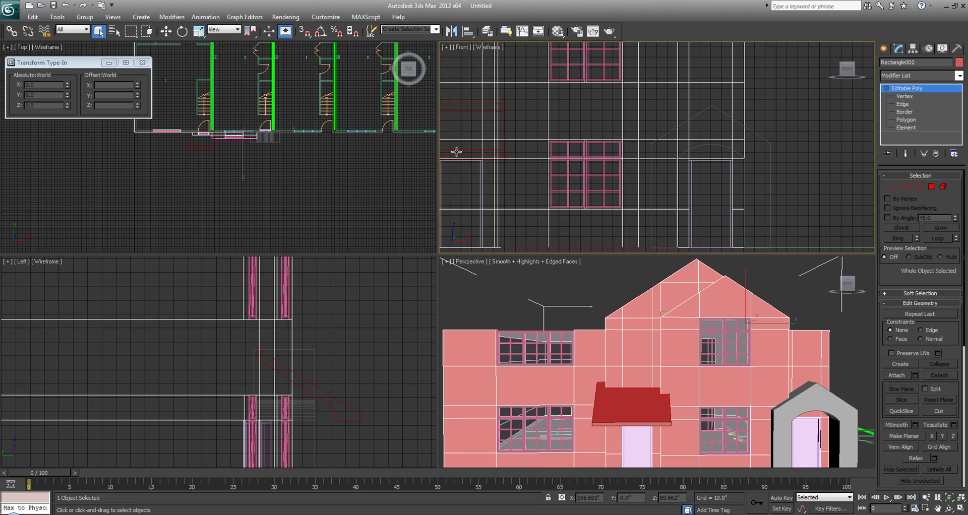
pyautogui.hotkey('alt', 'w')
pyautogui.scroll(-3, 612, 226)
pyautogui.moveTo(612, 226); pyautogui.dragTo(558, 219, button='middle')
pyautogui.press('4')
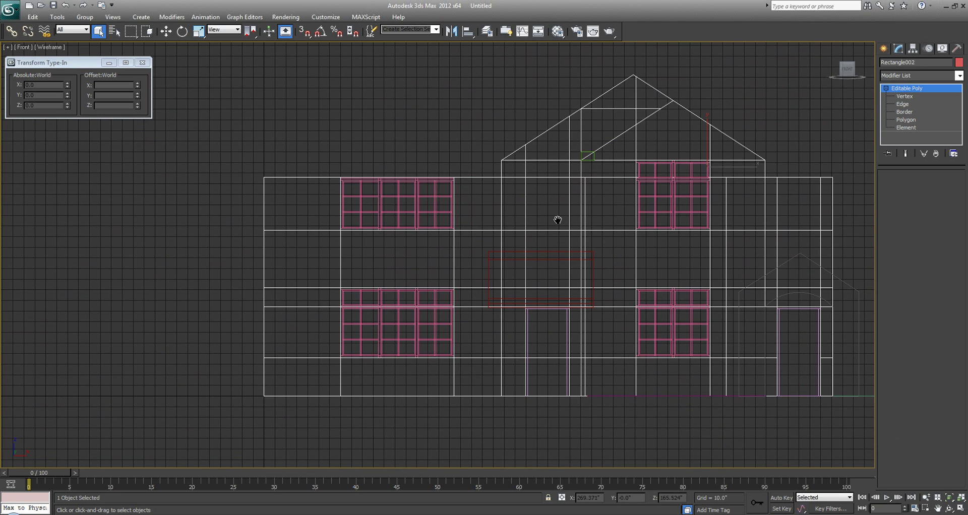
pyautogui.click(553, 203)
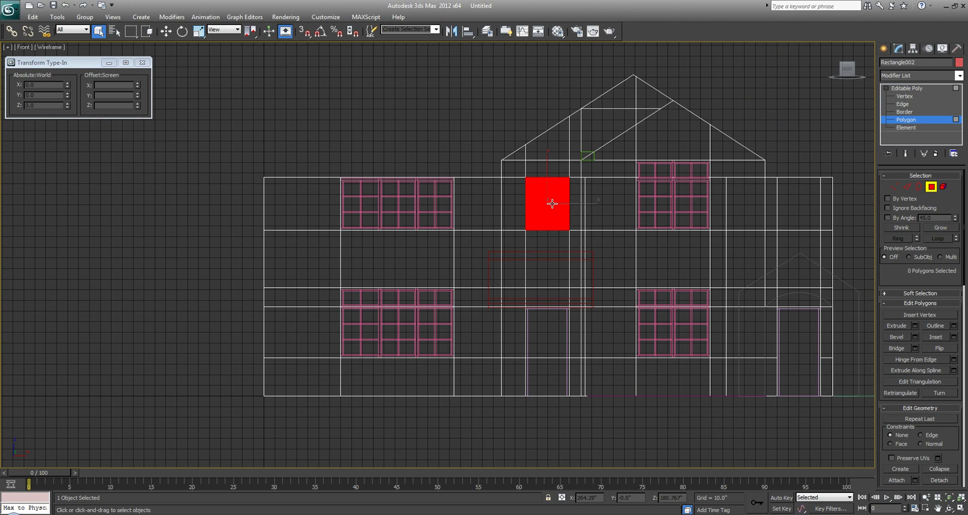
pyautogui.moveTo(561, 104); pyautogui.dragTo(540, 434)
pyautogui.keyDown('ctrl'); pyautogui.moveTo(391, 214); pyautogui.dragTo(156, 193); pyautogui.keyUp('ctrl')
pyautogui.moveTo(448, 215); pyautogui.dragTo(374, 207, button='middle')
pyautogui.scroll(4, 448, 247)
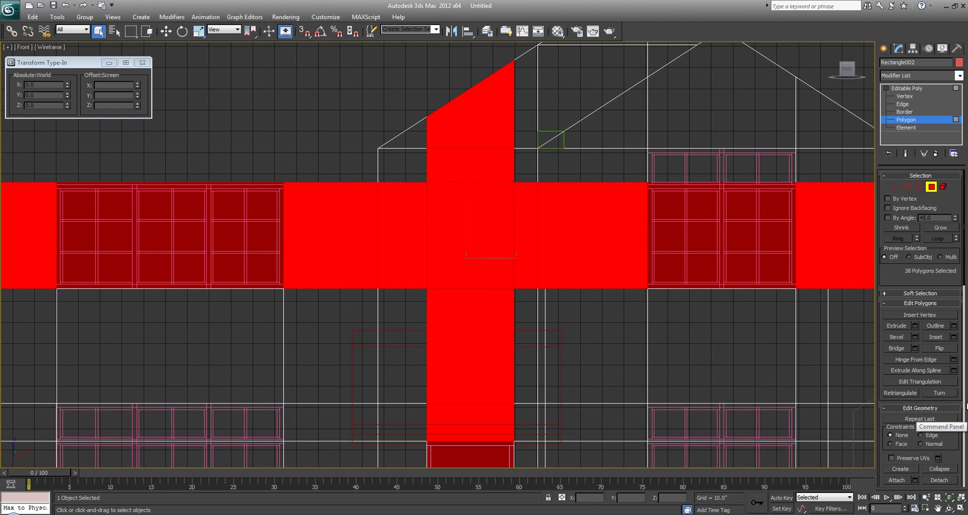
# QuickSlice the selected polygons with two vertical and two horizontal cuts to outline a small window above the canopy.
pyautogui.scroll(-3, 942, 403)
pyautogui.click(902, 425)
pyautogui.scroll(4, 459, 253)
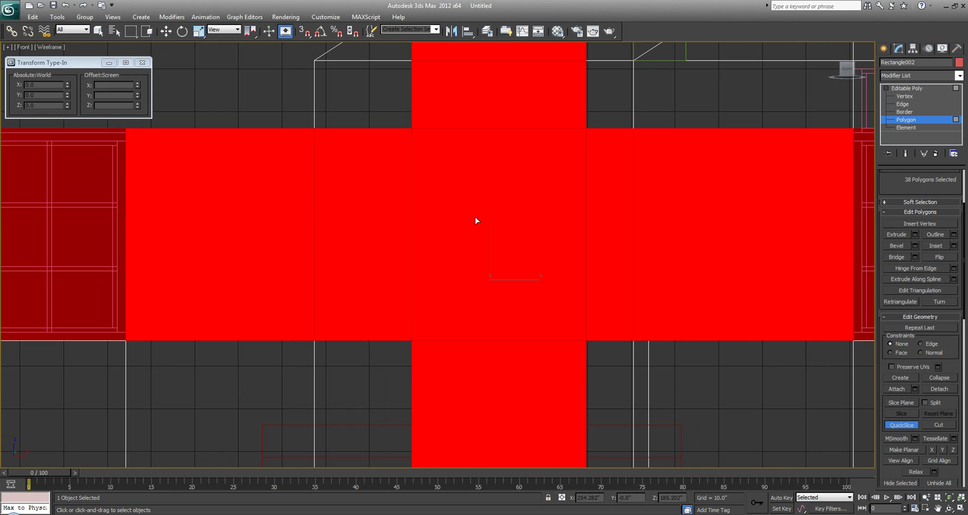
pyautogui.click(477, 220)
pyautogui.scroll(-5, 540, 206)
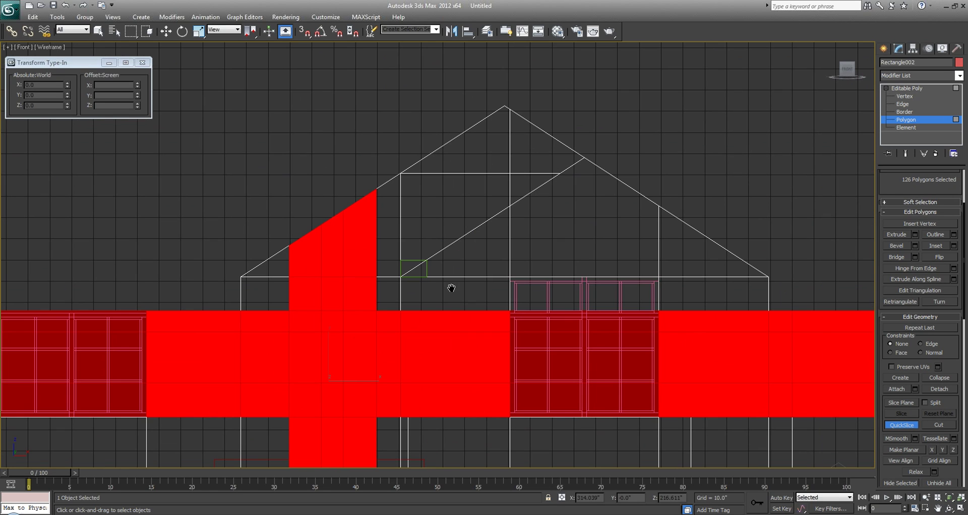
# Draw a circle spline with a radius of about 7.7 inches just below the gable peak in the front view.
pyautogui.click(886, 49)
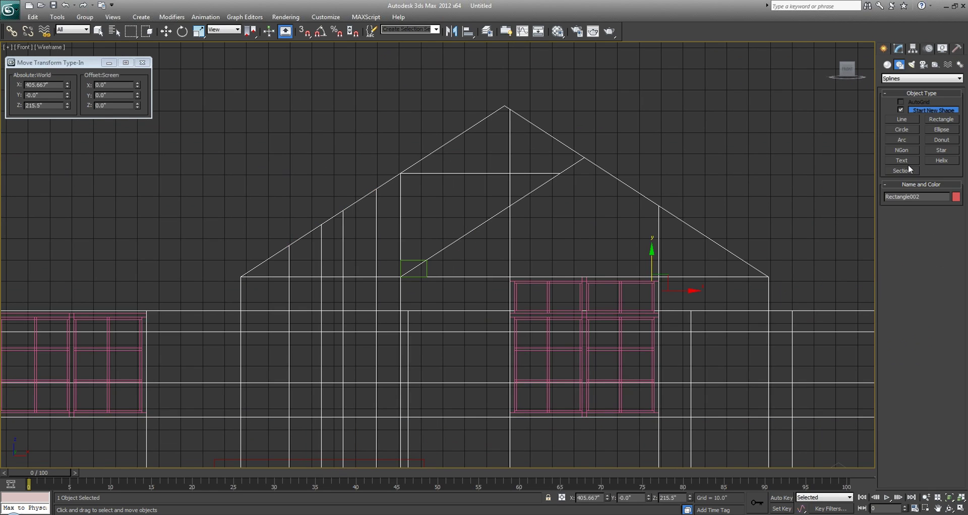
pyautogui.click(903, 132)
pyautogui.scroll(3, 551, 156)
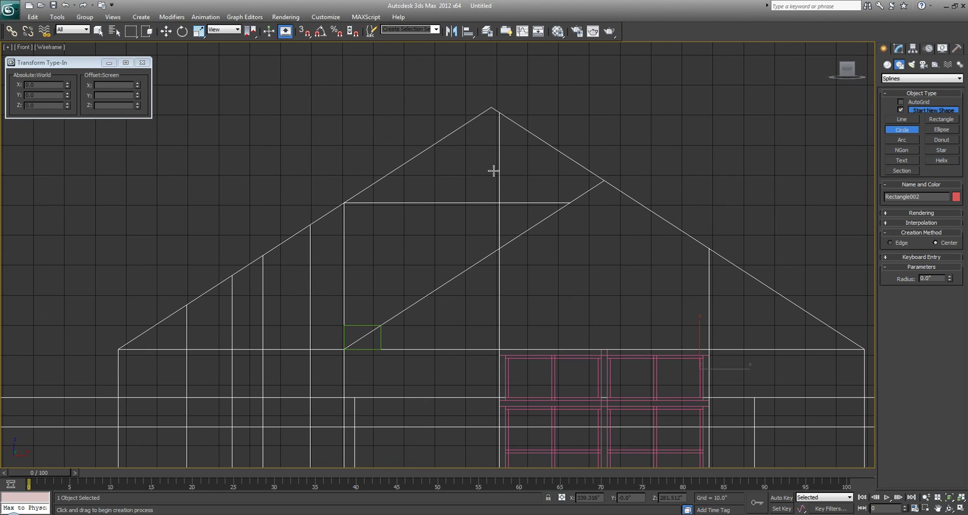
pyautogui.moveTo(491, 174); pyautogui.dragTo(514, 173)
pyautogui.scroll(-2, 569, 185)
pyautogui.moveTo(569, 185); pyautogui.dragTo(570, 160, button='middle')
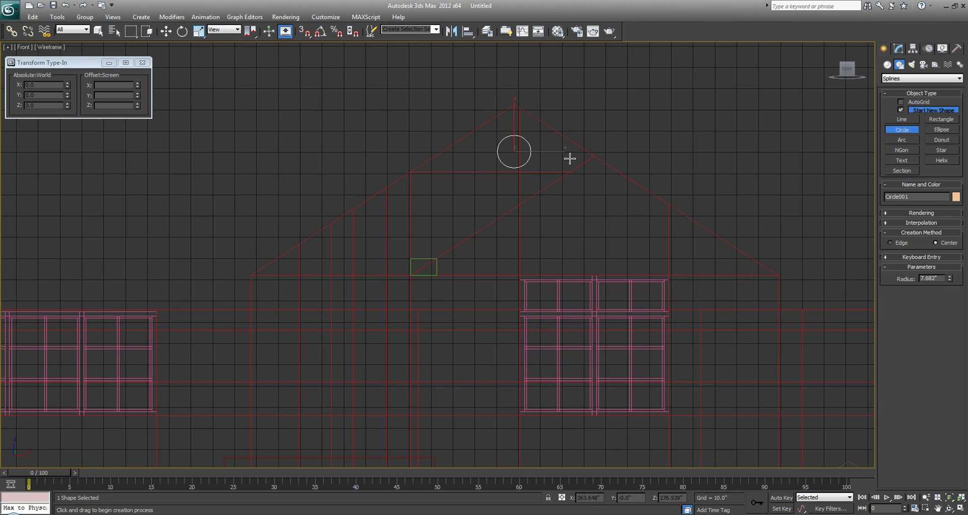
pyautogui.rightClick(570, 166)
# Select the house wall in the perspective view and select its upper gable polygons for slicing.
pyautogui.hotkey('alt', 'w')
pyautogui.rightClick(703, 285)
pyautogui.hotkey('alt', 'w')
pyautogui.keyDown('alt'); pyautogui.moveTo(539, 207); pyautogui.dragTo(624, 216, button='middle'); pyautogui.keyUp('alt')
pyautogui.scroll(-3, 624, 215)
pyautogui.scroll(6, 501, 208)
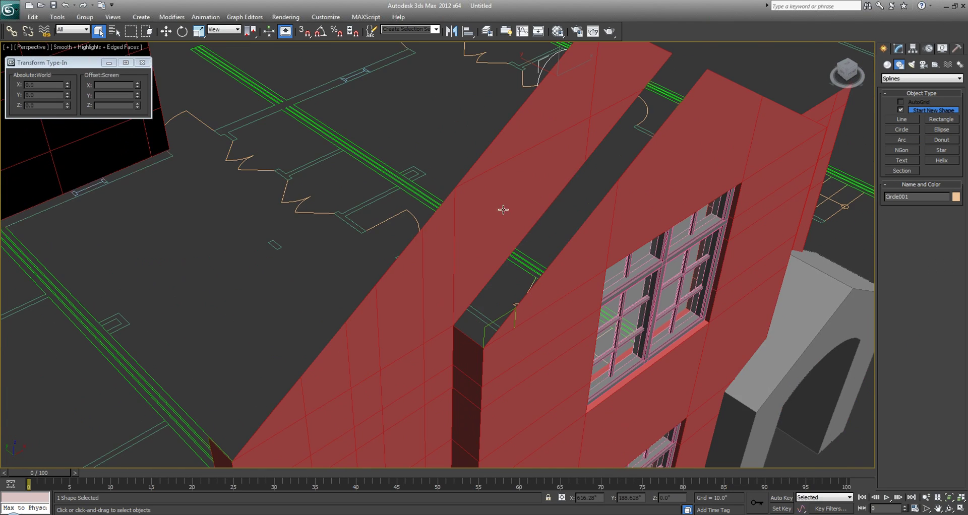
pyautogui.scroll(2, 393, 224)
pyautogui.click(393, 224)
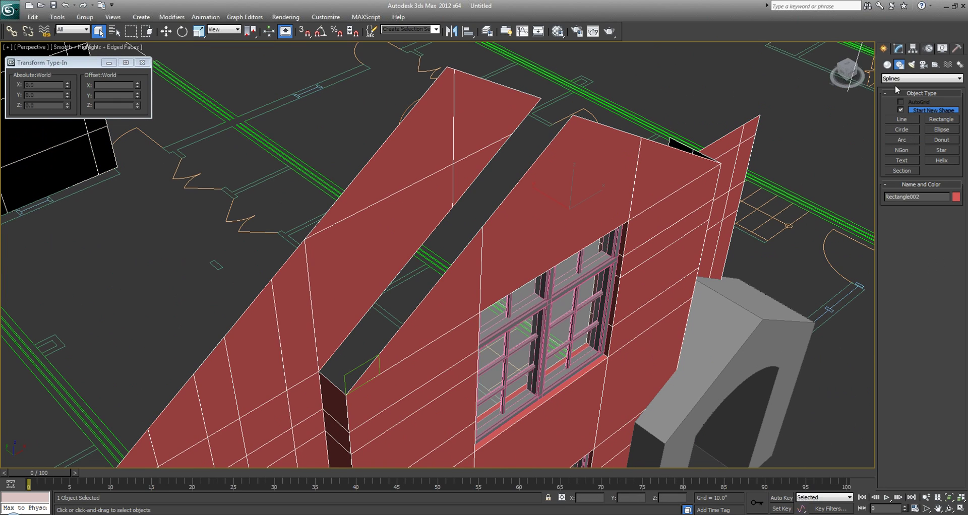
pyautogui.click(899, 49)
pyautogui.click(932, 186)
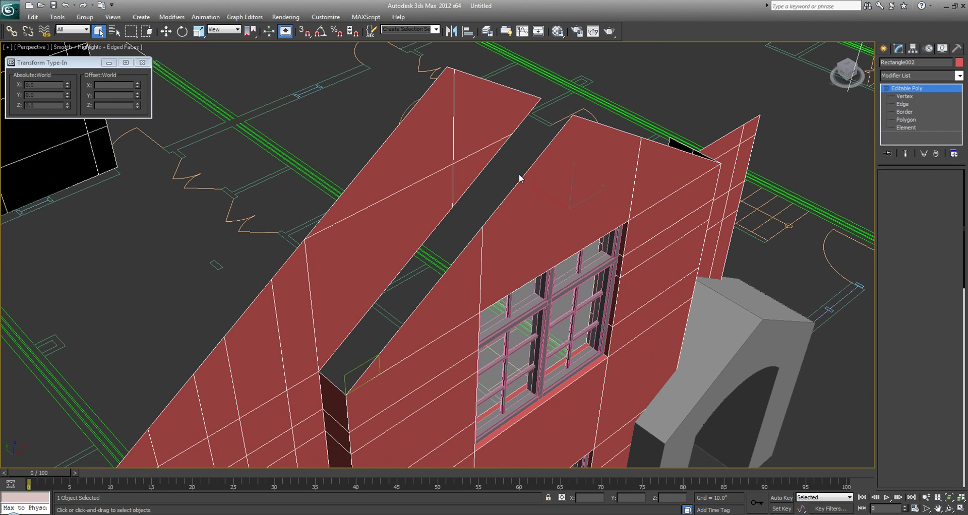
pyautogui.moveTo(470, 159); pyautogui.dragTo(383, 73)
# In the front view, QuickSlice the selected gable polygons vertically through the vertices of the circle's left half and its centre.
pyautogui.hotkey('alt', 'w')
pyautogui.rightClick(614, 175)
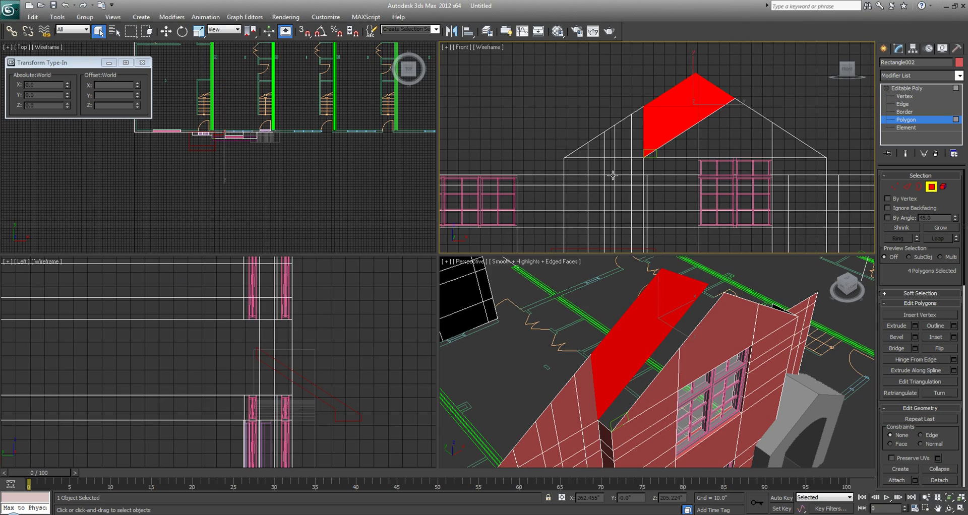
pyautogui.hotkey('alt', 'w')
pyautogui.moveTo(628, 166); pyautogui.dragTo(619, 194, button='middle')
pyautogui.press('F2')
pyautogui.scroll(5, 524, 202)
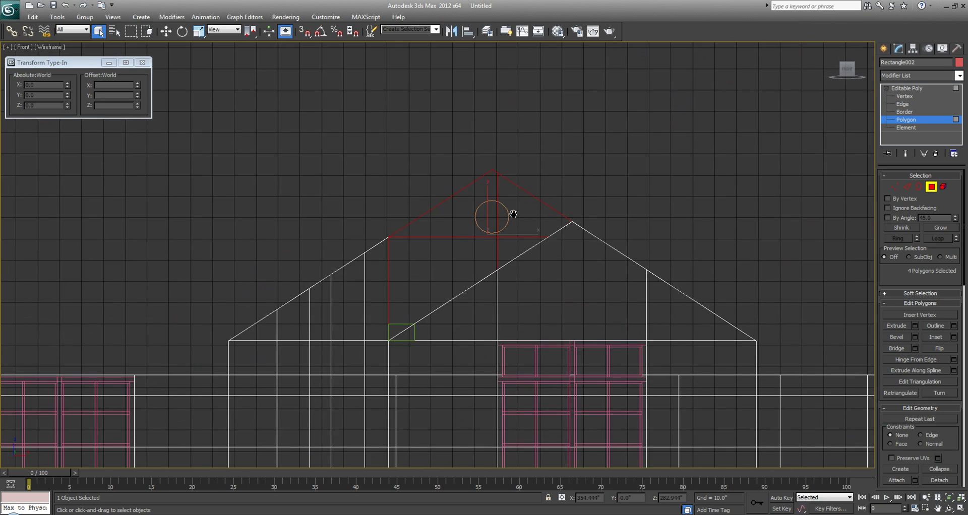
pyautogui.moveTo(948, 439); pyautogui.dragTo(949, 362)
pyautogui.click(902, 439)
pyautogui.scroll(4, 462, 216)
pyautogui.press('s')
pyautogui.press('s')
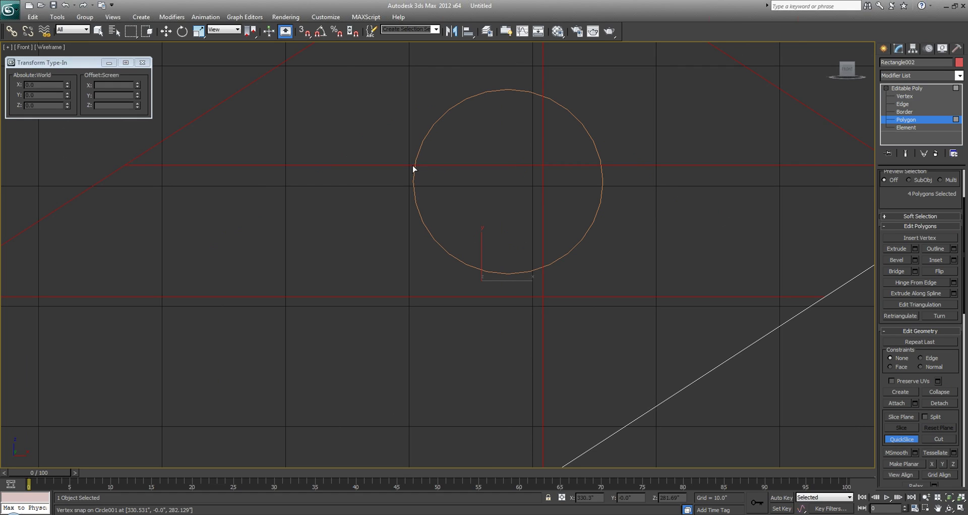
pyautogui.press('s')
pyautogui.click(416, 206)
pyautogui.click(423, 145)
pyautogui.click(427, 225)
pyautogui.click(434, 240)
pyautogui.click(436, 130)
pyautogui.click(449, 109)
pyautogui.click(451, 247)
pyautogui.click(466, 264)
pyautogui.click(466, 99)
pyautogui.click(486, 92)
pyautogui.click(486, 272)
pyautogui.click(506, 274)
pyautogui.click(509, 91)
# Continue the vertical QuickSlice cuts through the vertices of the circle's right half, out to its outermost point.
pyautogui.click(529, 93)
pyautogui.click(528, 272)
pyautogui.click(550, 267)
pyautogui.click(550, 96)
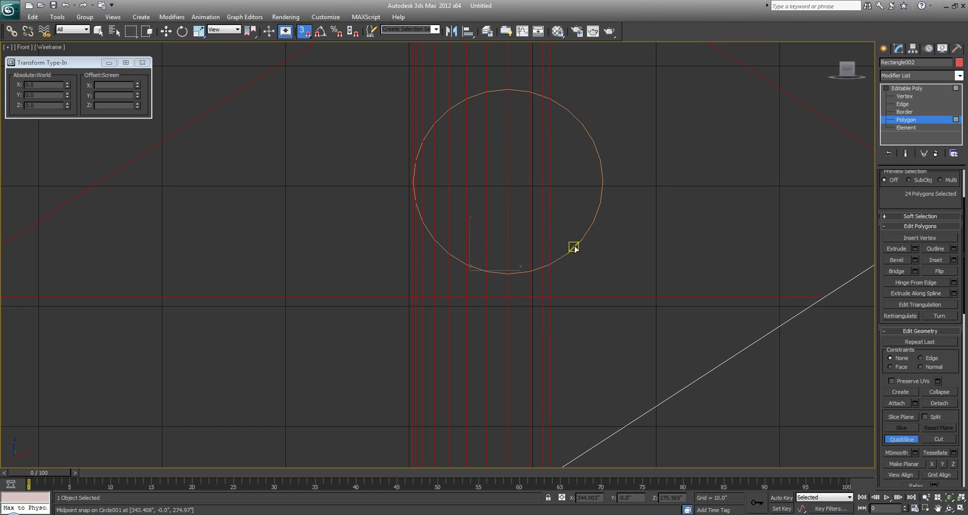
pyautogui.click(568, 255)
pyautogui.click(567, 105)
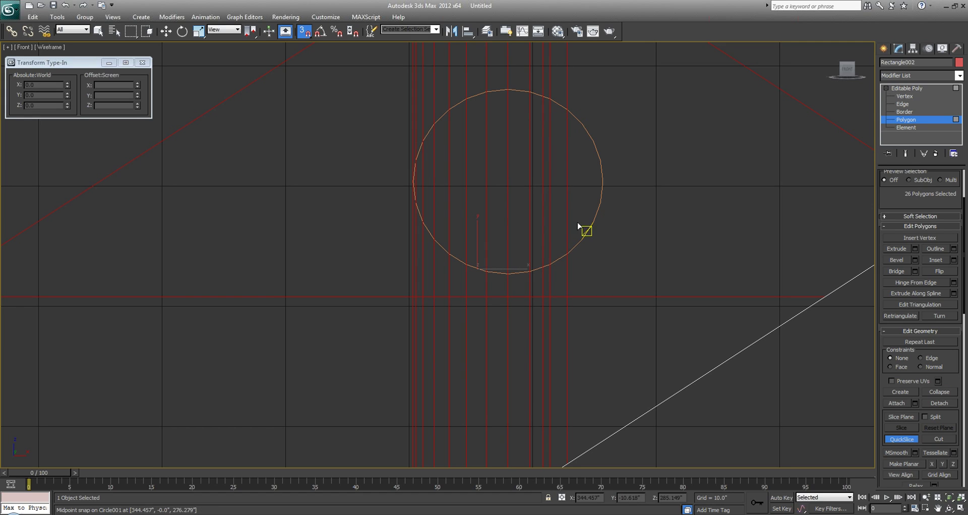
pyautogui.click(582, 240)
pyautogui.click(584, 124)
pyautogui.click(593, 222)
pyautogui.click(592, 142)
pyautogui.click(604, 165)
pyautogui.click(602, 204)
pyautogui.moveTo(607, 174); pyautogui.dragTo(599, 186, button='middle')
pyautogui.scroll(5, 599, 187)
pyautogui.press('s')
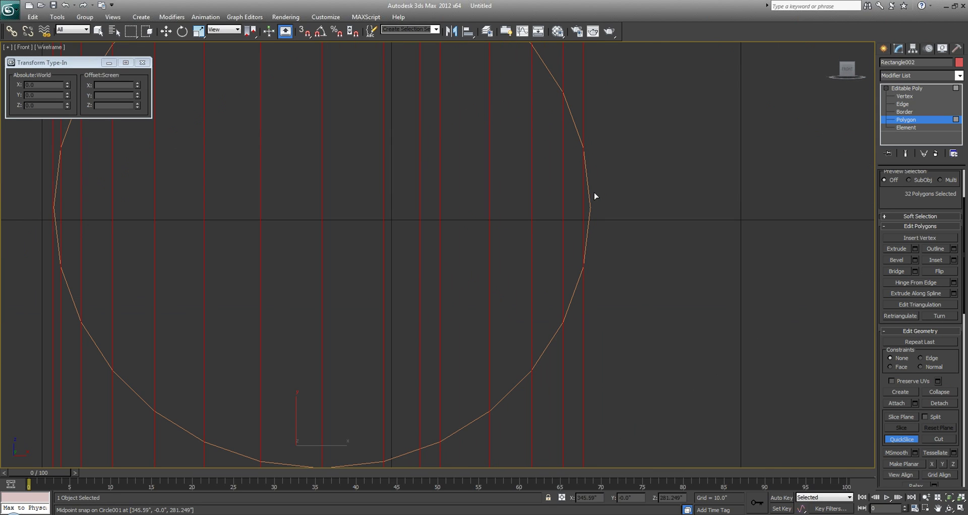
pyautogui.click(592, 200)
pyautogui.scroll(-8, 570, 244)
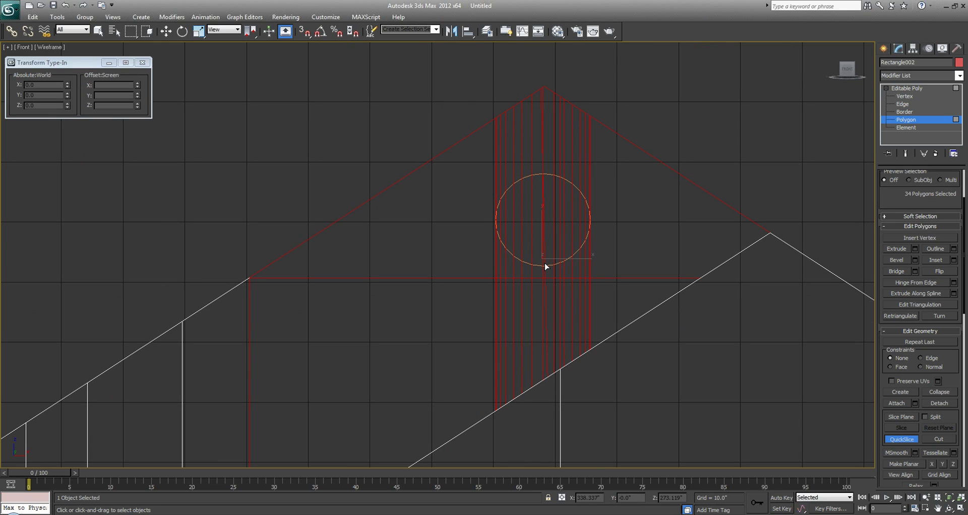
# QuickSlice the gable polygons horizontally along the top and bottom of the circle.
pyautogui.hotkey('ctrl', 'z')
pyautogui.click(545, 183)
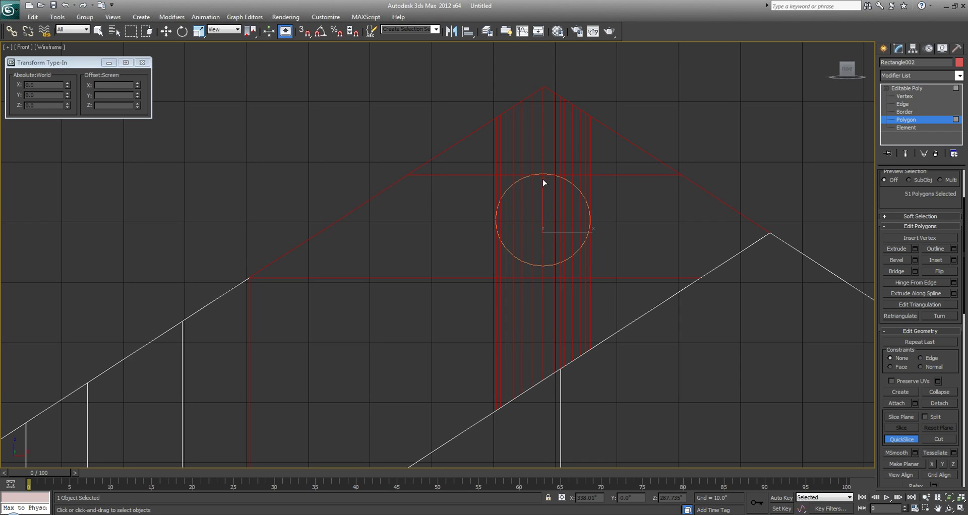
pyautogui.doubleClick(541, 265)
pyautogui.scroll(4, 568, 256)
pyautogui.moveTo(568, 255); pyautogui.dragTo(556, 284, button='middle')
pyautogui.rightClick(611, 304)
# Select the sliced polygons covering the circle area and delete them to open the gable wall.
pyautogui.moveTo(618, 305); pyautogui.dragTo(355, 65)
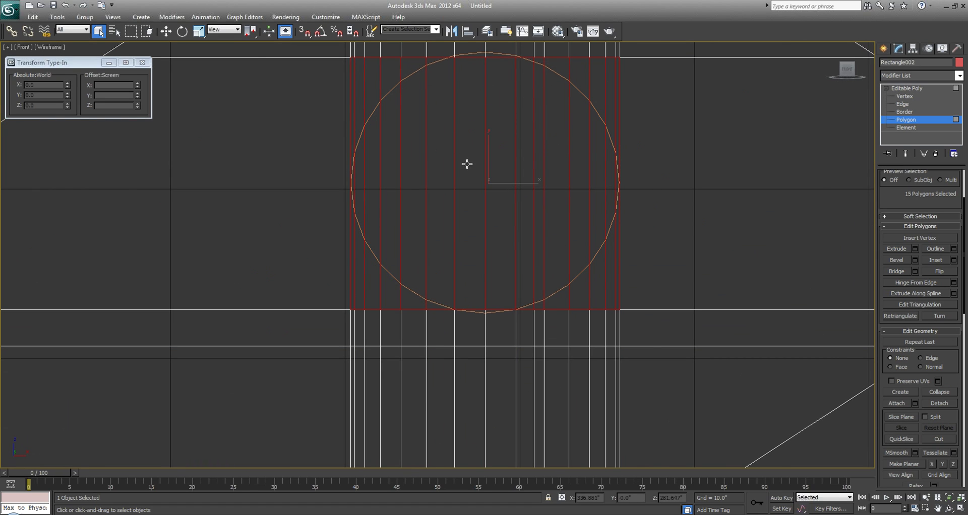
pyautogui.hotkey('alt', 'w')
pyautogui.hotkey('alt', 'w')
pyautogui.press('Delete')
# Move the two outermost vertex pairs on the opening's upper edge down onto the sides of the circle.
pyautogui.moveTo(458, 199); pyautogui.dragTo(436, 238, button='middle')
pyautogui.hotkey('alt', 'w')
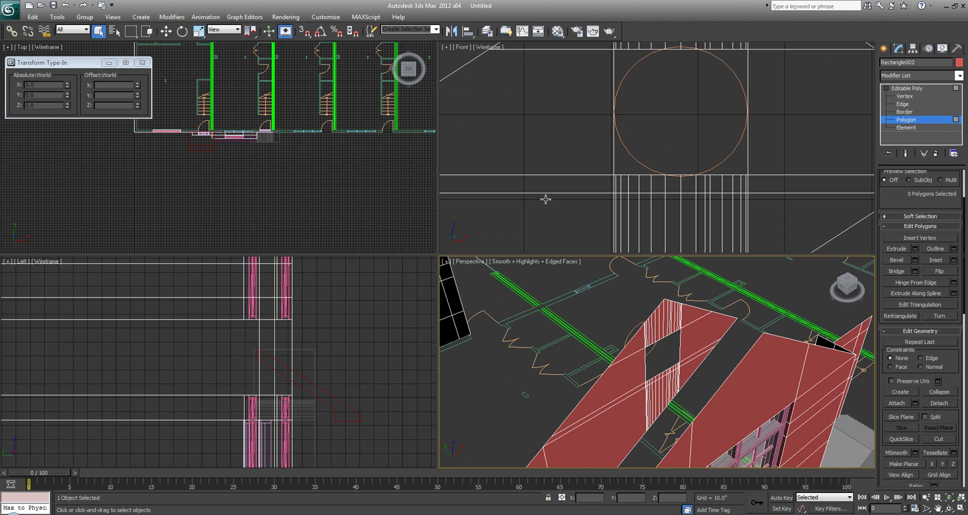
pyautogui.middleClick(544, 198)
pyautogui.hotkey('alt', 'w')
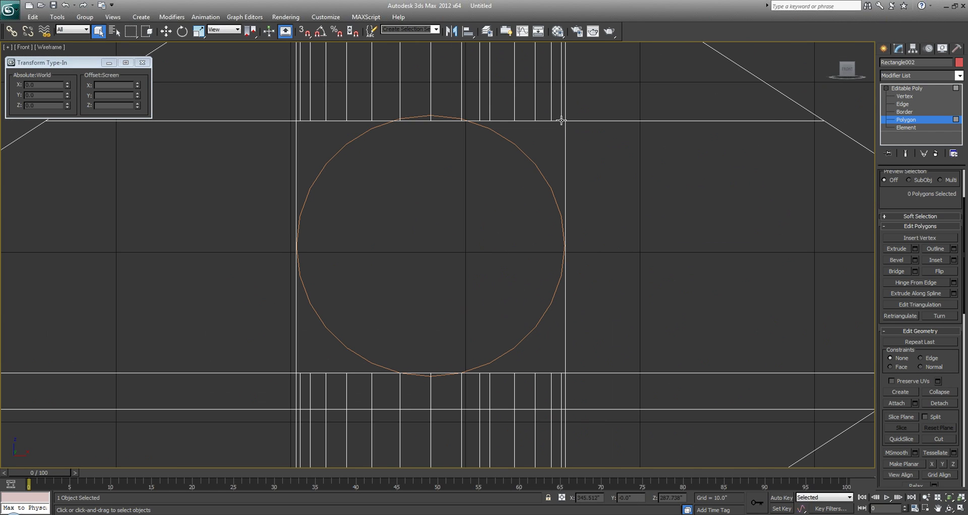
pyautogui.press('1')
pyautogui.click(560, 121)
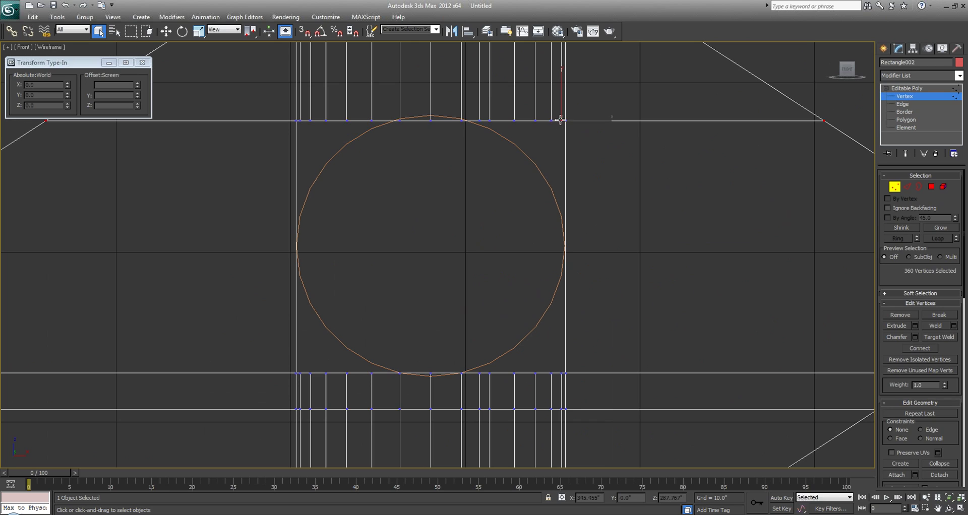
pyautogui.press('w')
pyautogui.moveTo(432, 88); pyautogui.dragTo(430, 193)
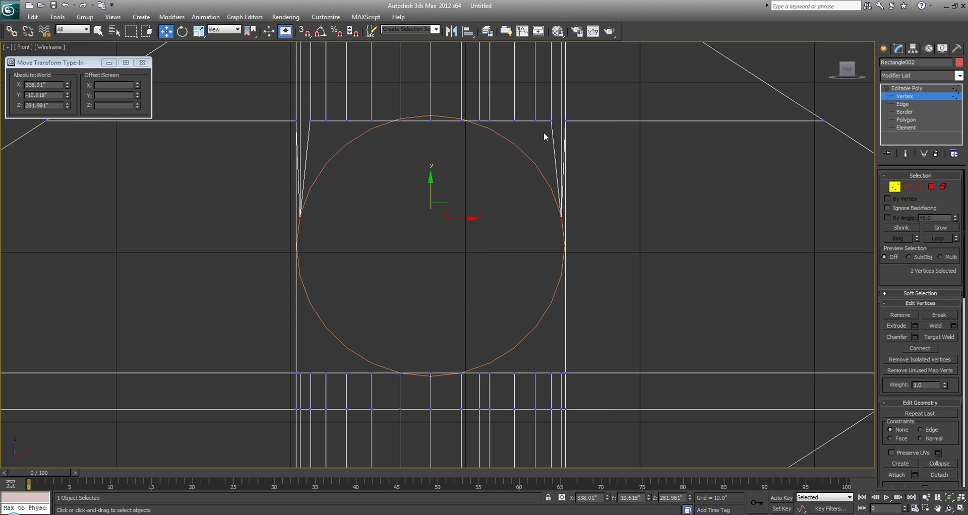
pyautogui.click(566, 122)
pyautogui.keyDown('ctrl'); pyautogui.click(296, 121); pyautogui.keyUp('ctrl')
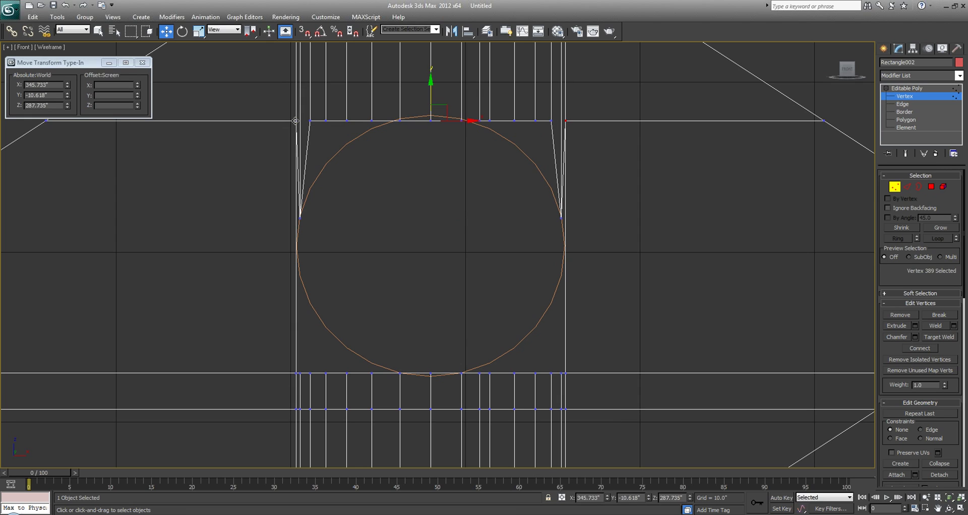
pyautogui.moveTo(429, 96); pyautogui.dragTo(430, 216)
# Lower the next three mirrored vertex pairs of the opening's upper edge onto the circle outline.
pyautogui.click(551, 122)
pyautogui.keyDown('ctrl'); pyautogui.click(311, 120); pyautogui.keyUp('ctrl')
pyautogui.moveTo(428, 88); pyautogui.dragTo(430, 158)
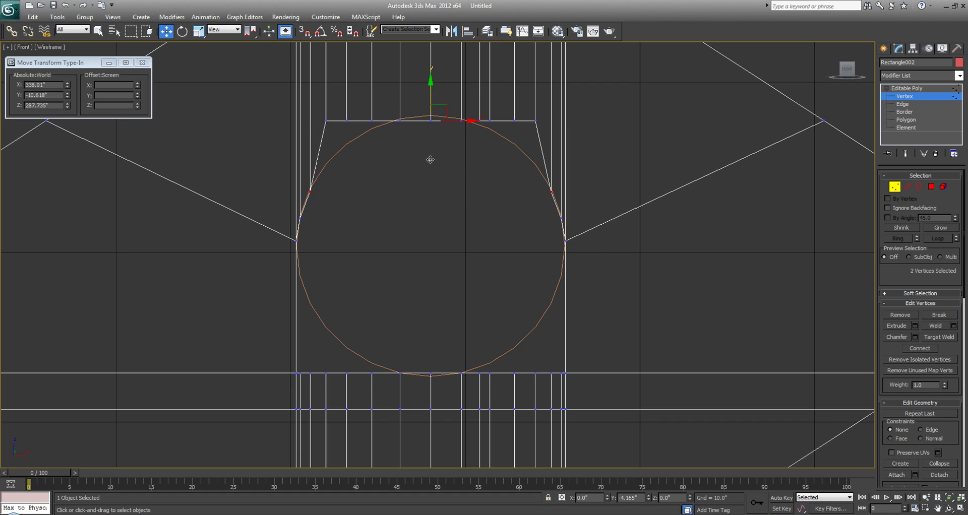
pyautogui.click(536, 122)
pyautogui.keyDown('ctrl'); pyautogui.click(326, 122); pyautogui.keyUp('ctrl')
pyautogui.moveTo(429, 93); pyautogui.dragTo(431, 136)
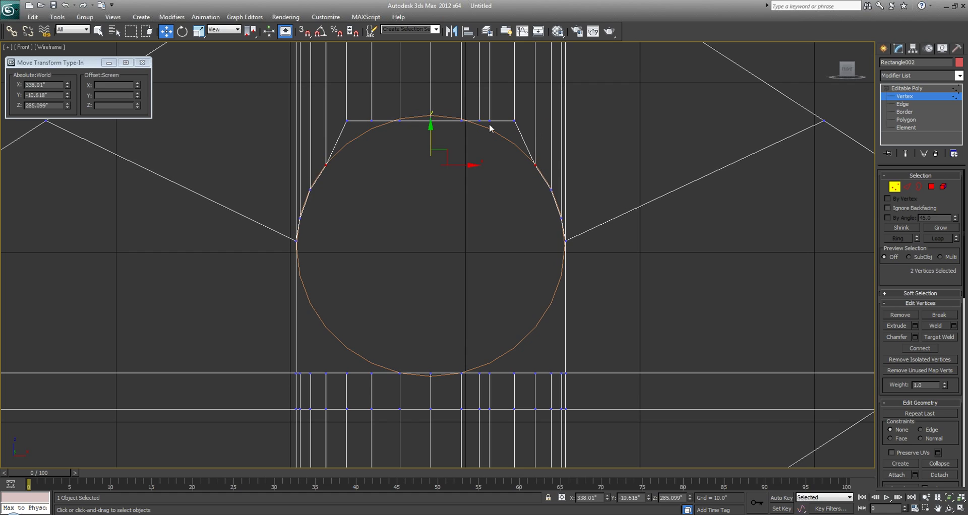
pyautogui.click(515, 122)
pyautogui.keyDown('ctrl'); pyautogui.click(347, 122); pyautogui.keyUp('ctrl')
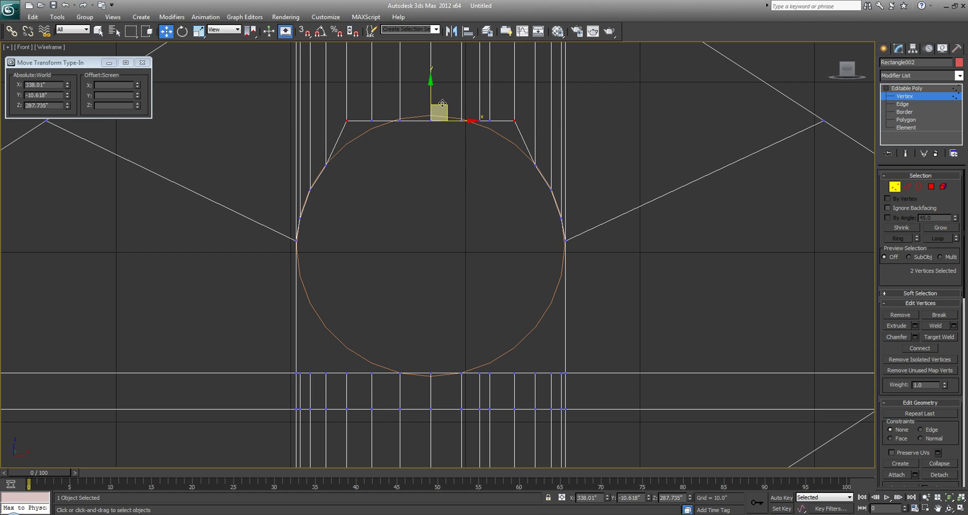
pyautogui.moveTo(431, 96); pyautogui.dragTo(362, 110)
pyautogui.keyDown('ctrl'); pyautogui.moveTo(499, 111); pyautogui.dragTo(485, 129); pyautogui.keyUp('ctrl')
pyautogui.moveTo(429, 94); pyautogui.dragTo(430, 102)
# Adjust the remaining vertices around the crown of the opening to follow the top of the circle.
pyautogui.moveTo(454, 136); pyautogui.dragTo(443, 155, button='middle')
pyautogui.scroll(3, 443, 155)
pyautogui.moveTo(467, 147); pyautogui.dragTo(443, 110)
pyautogui.keyDown('ctrl'); pyautogui.moveTo(353, 139); pyautogui.dragTo(322, 112); pyautogui.keyUp('ctrl')
pyautogui.moveTo(393, 108); pyautogui.dragTo(394, 104)
pyautogui.moveTo(422, 150); pyautogui.dragTo(396, 95)
pyautogui.moveTo(500, 139); pyautogui.dragTo(494, 108)
# Raise the two outermost vertex pairs on the opening's lower edge onto the sides of the circle.
pyautogui.scroll(-4, 494, 108)
pyautogui.scroll(3, 528, 255)
pyautogui.click(557, 307)
pyautogui.keyDown('ctrl'); pyautogui.click(178, 305); pyautogui.keyUp('ctrl')
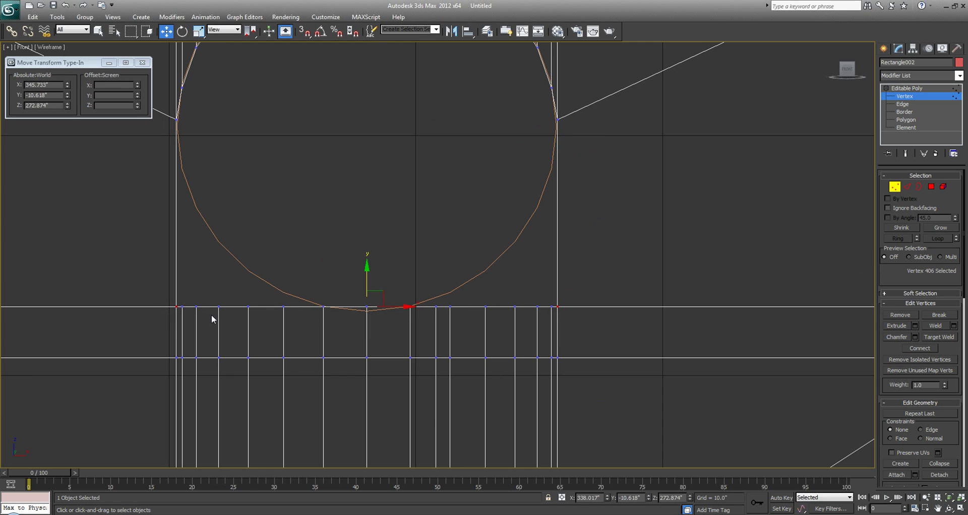
pyautogui.moveTo(365, 290); pyautogui.dragTo(357, 111)
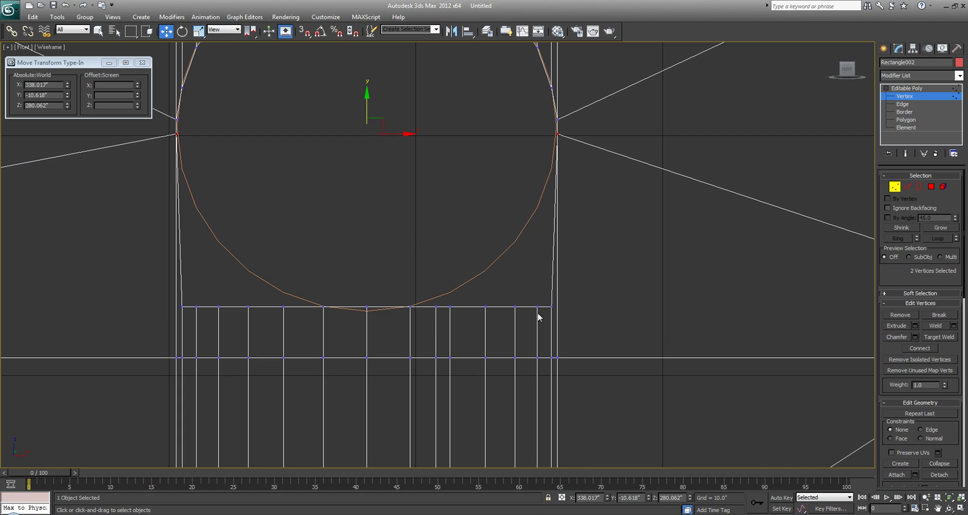
pyautogui.keyDown('ctrl'); pyautogui.click(181, 306); pyautogui.keyUp('ctrl')
pyautogui.moveTo(368, 279); pyautogui.dragTo(353, 141)
# Raise the next three mirrored vertex pairs of the opening's lower edge onto the circle outline.
pyautogui.moveTo(534, 302); pyautogui.dragTo(533, 303)
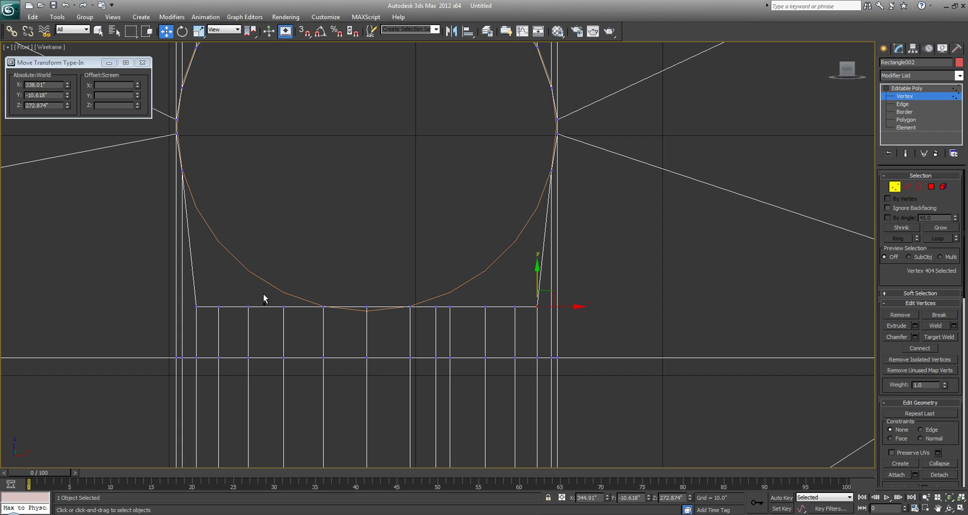
pyautogui.keyDown('ctrl'); pyautogui.click(197, 306); pyautogui.keyUp('ctrl')
pyautogui.moveTo(364, 285); pyautogui.dragTo(363, 185)
pyautogui.click(515, 307)
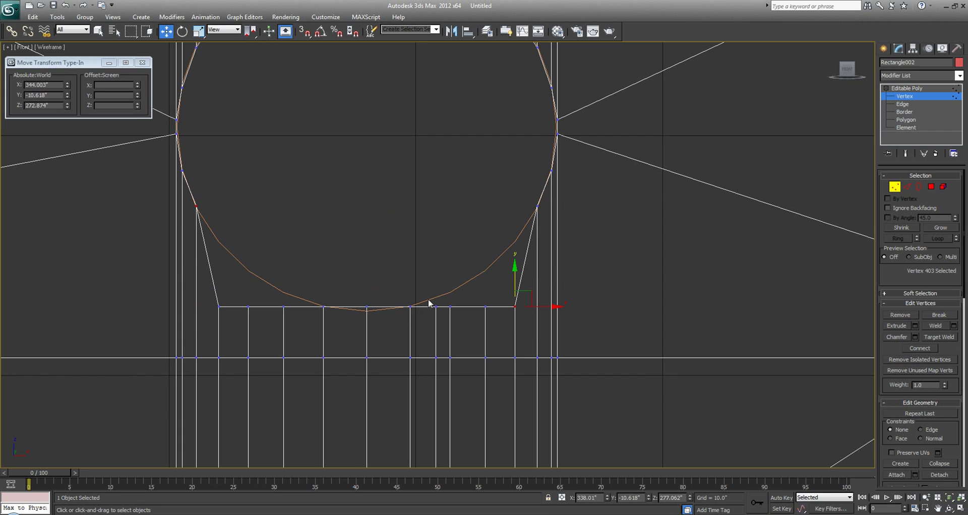
pyautogui.keyDown('ctrl'); pyautogui.click(219, 309); pyautogui.keyUp('ctrl')
pyautogui.moveTo(376, 279); pyautogui.dragTo(367, 214)
pyautogui.click(486, 307)
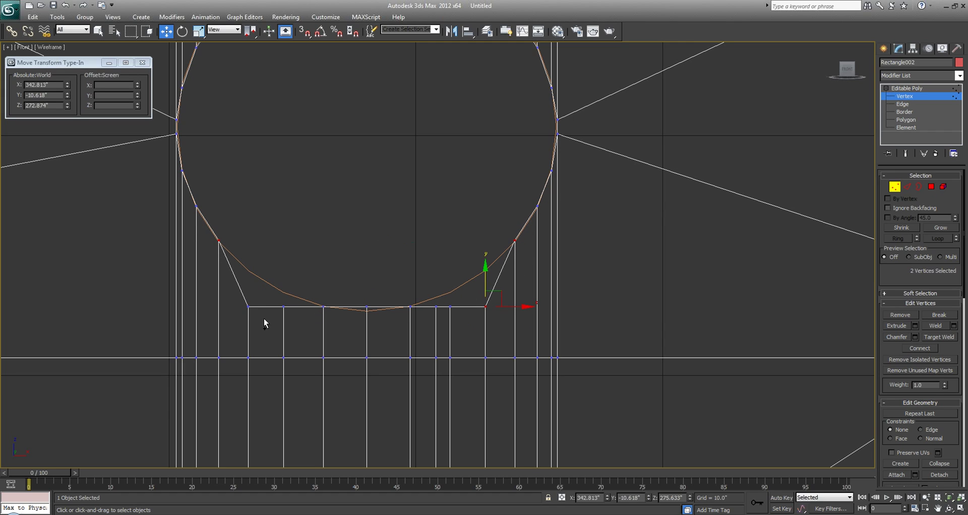
pyautogui.keyDown('ctrl'); pyautogui.moveTo(242, 321); pyautogui.dragTo(242, 322); pyautogui.keyUp('ctrl')
pyautogui.moveTo(365, 283); pyautogui.dragTo(365, 245)
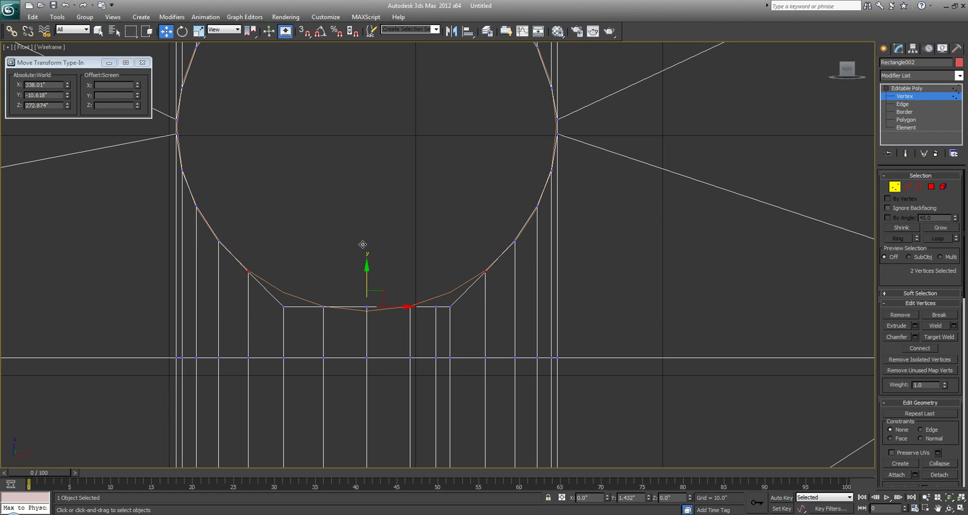
# Fit the remaining lower-edge vertices to the bottom curve of the circle.
pyautogui.keyDown('ctrl'); pyautogui.click(284, 306); pyautogui.keyUp('ctrl')
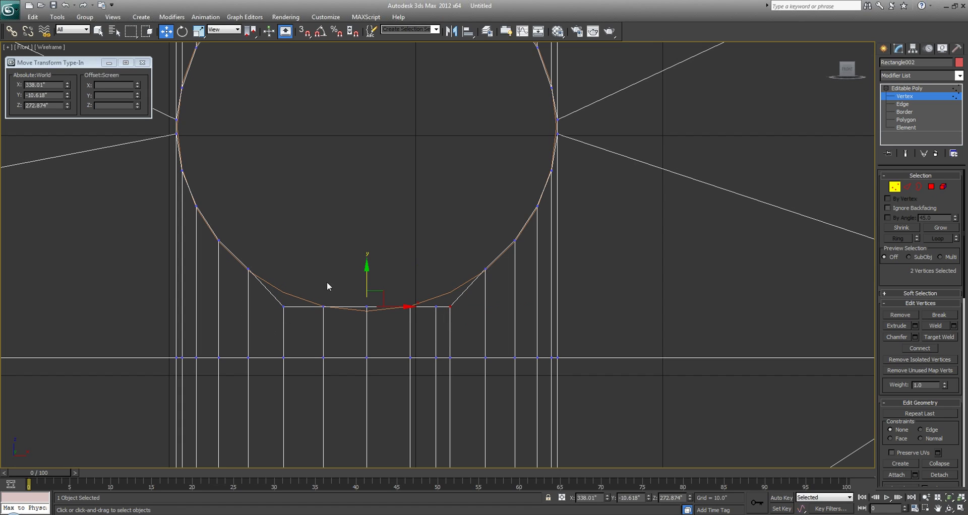
pyautogui.moveTo(366, 281); pyautogui.dragTo(365, 267)
pyautogui.moveTo(437, 319); pyautogui.dragTo(435, 277)
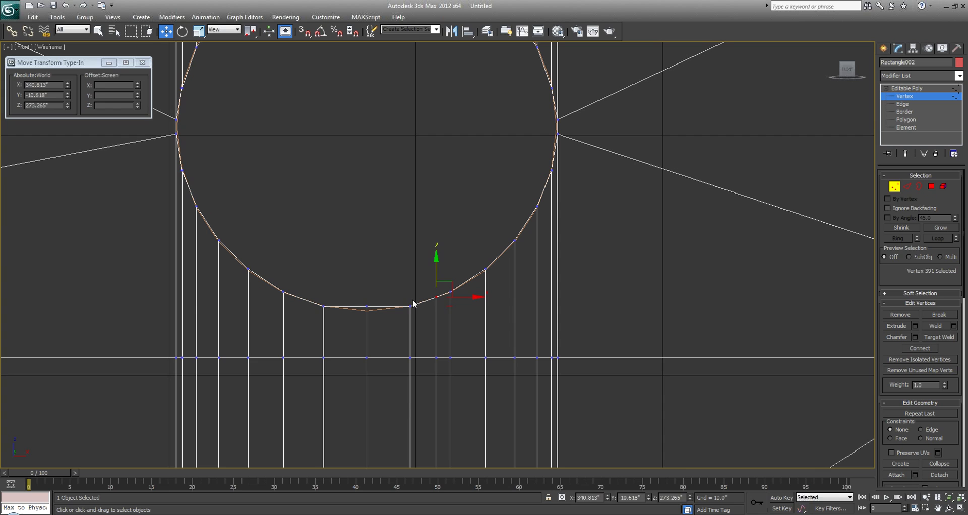
pyautogui.click(367, 311)
# Select the round opening's border and extend it about 4 inches inward along Y to give the opening depth.
pyautogui.press('q')
pyautogui.hotkey('alt', 'w')
pyautogui.rightClick(474, 374)
pyautogui.hotkey('alt', 'w')
pyautogui.keyDown('alt'); pyautogui.moveTo(439, 345); pyautogui.dragTo(448, 294, button='middle'); pyautogui.keyUp('alt')
pyautogui.press('3')
pyautogui.click(449, 291)
pyautogui.press('w')
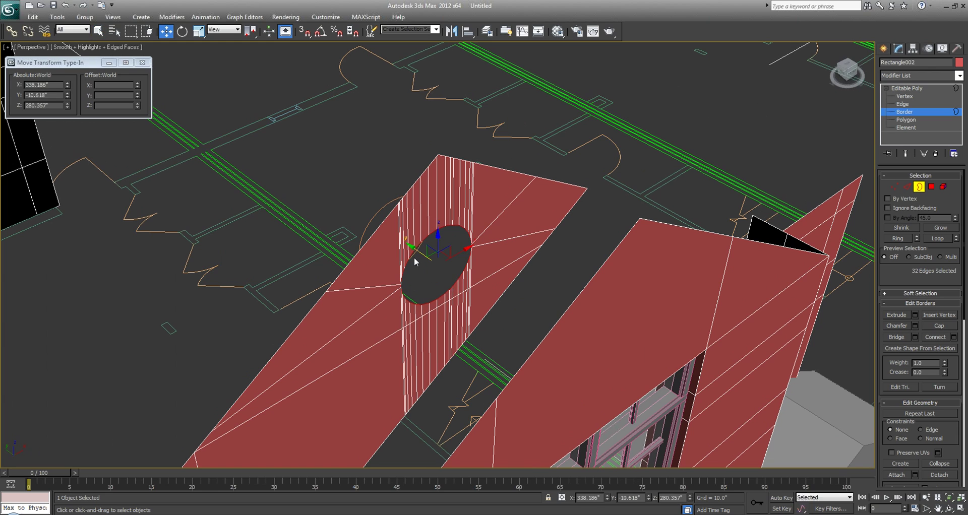
pyautogui.moveTo(416, 250); pyautogui.dragTo(403, 211)
pyautogui.scroll(6, 437, 226)
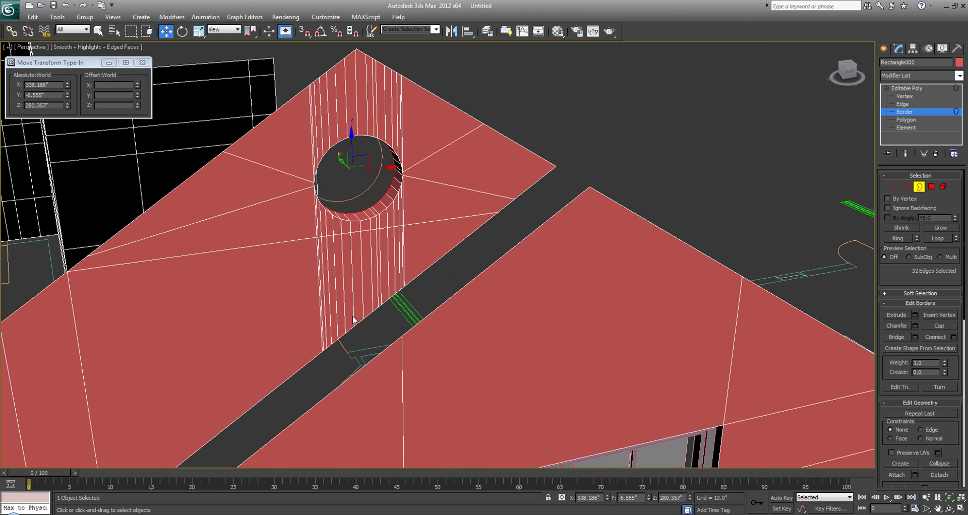
# Delete the small sliced wall polygon above the canopy to open the small window.
pyautogui.moveTo(438, 221)
pyautogui.keyDown('alt'); pyautogui.mouseDown(button='middle')
pyautogui.moveTo(568, 184)
pyautogui.moveTo(444, 235)
pyautogui.mouseUp(button='middle'); pyautogui.keyUp('alt')
pyautogui.scroll(-3, 447, 252)
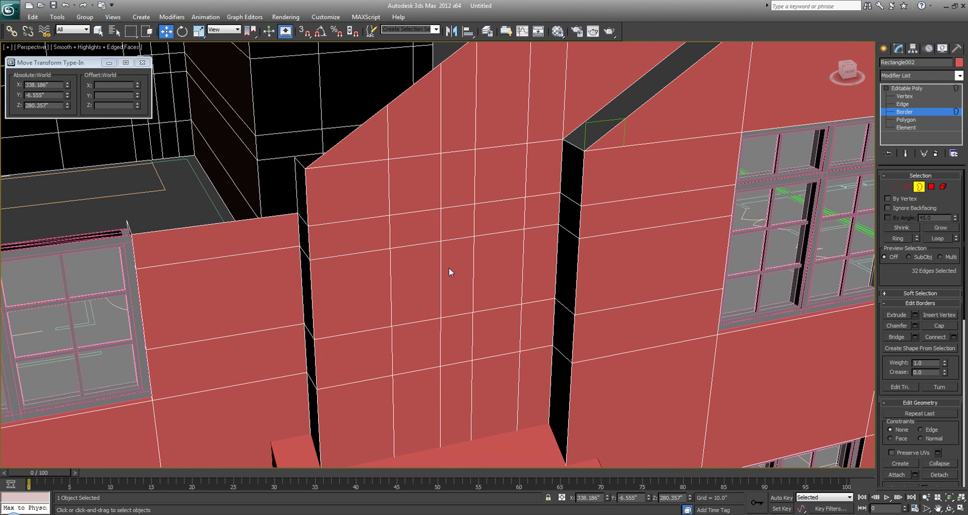
pyautogui.press('4')
pyautogui.click(458, 287)
pyautogui.press('Delete')
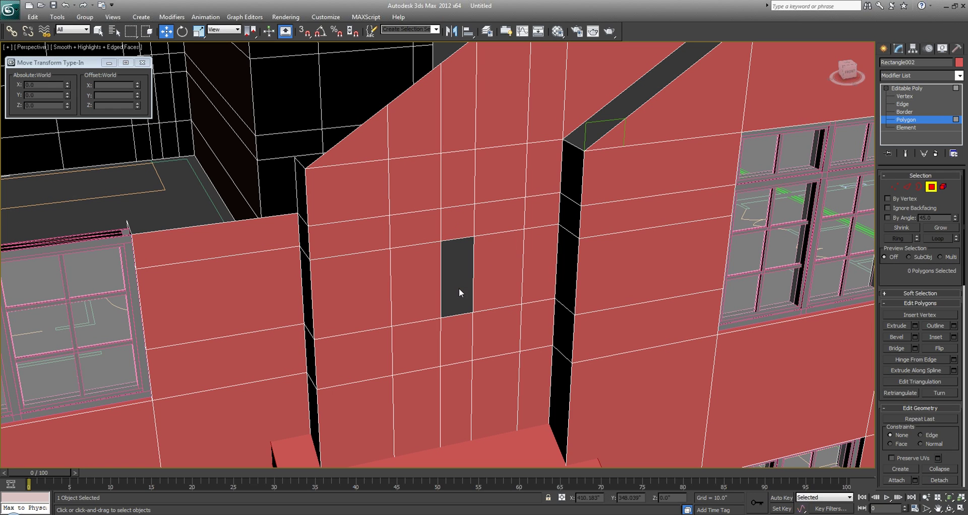
# Select the small window opening's border and extend it inward along Y to give the opening depth.
pyautogui.press('3')
pyautogui.click(472, 301)
pyautogui.keyDown('alt'); pyautogui.moveTo(431, 294); pyautogui.dragTo(452, 267, button='middle'); pyautogui.keyUp('alt')
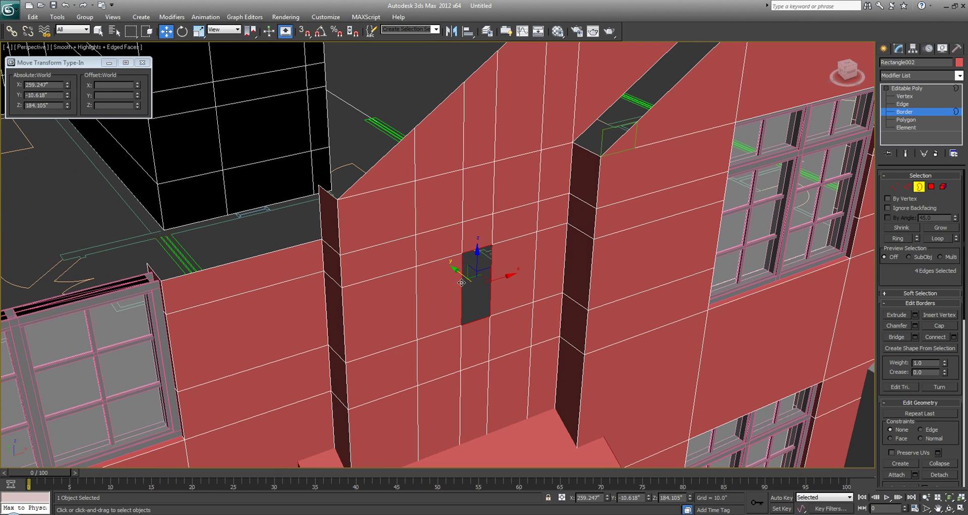
pyautogui.keyDown('shift'); pyautogui.moveTo(452, 267); pyautogui.dragTo(446, 263); pyautogui.keyUp('shift')
pyautogui.keyDown('alt'); pyautogui.moveTo(446, 263); pyautogui.dragTo(685, 214, button='middle'); pyautogui.keyUp('alt')
# Create a fixed window snapped into the small opening, about 9.9" wide, 3.2" deep and 24.1" high.
pyautogui.click(883, 48)
pyautogui.click(899, 65)
pyautogui.click(888, 65)
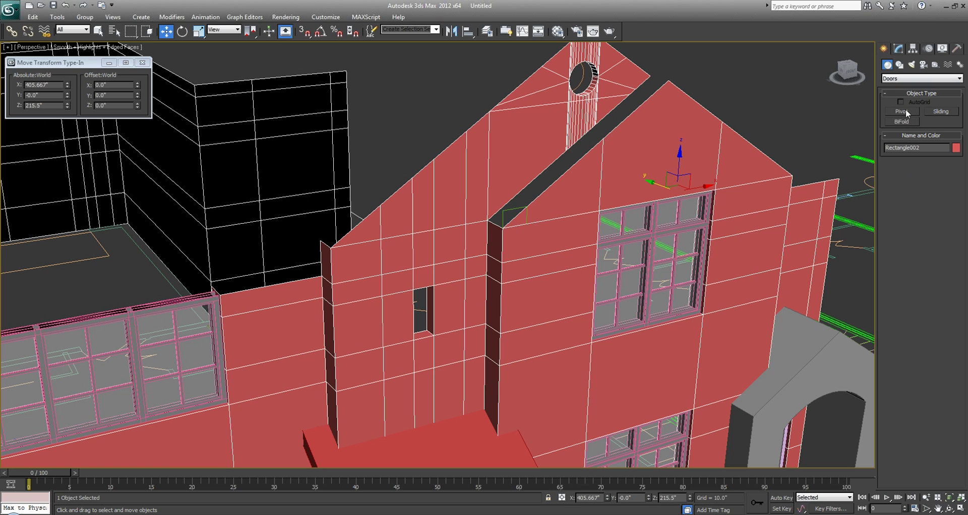
pyautogui.click(895, 78)
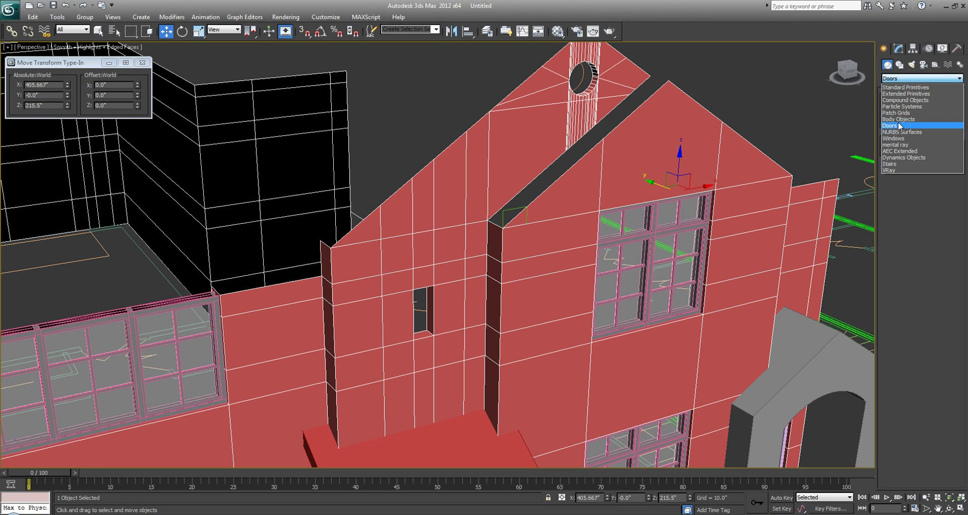
pyautogui.click(901, 139)
pyautogui.click(902, 122)
pyautogui.scroll(3, 322, 348)
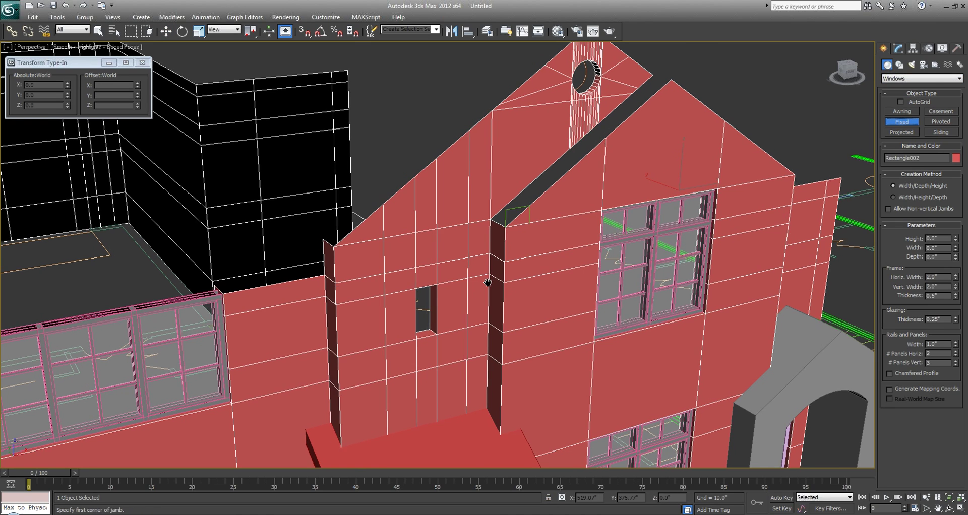
pyautogui.press('s')
pyautogui.moveTo(471, 325); pyautogui.dragTo(506, 326)
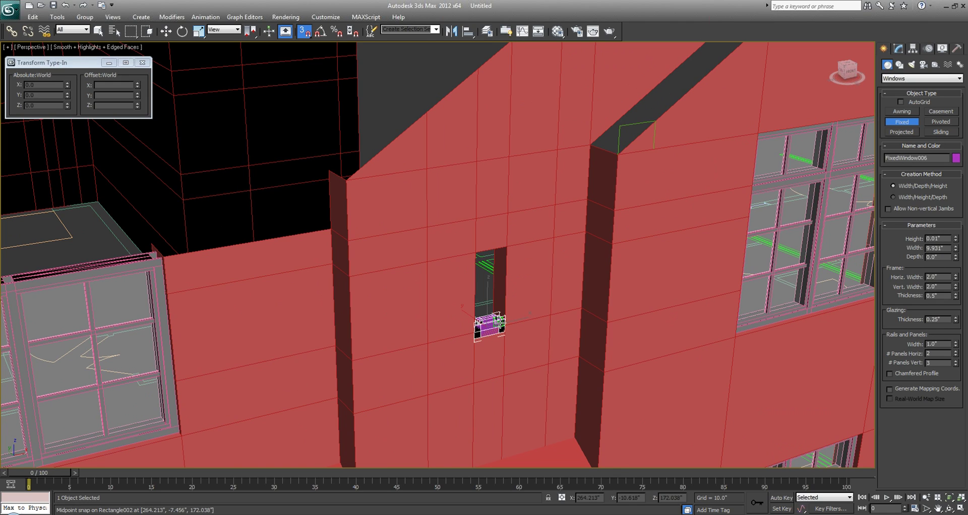
pyautogui.click(505, 248)
# Set the small window to 1 horizontal and 1 vertical panel, with a horizontal frame width of 1".
pyautogui.click(899, 48)
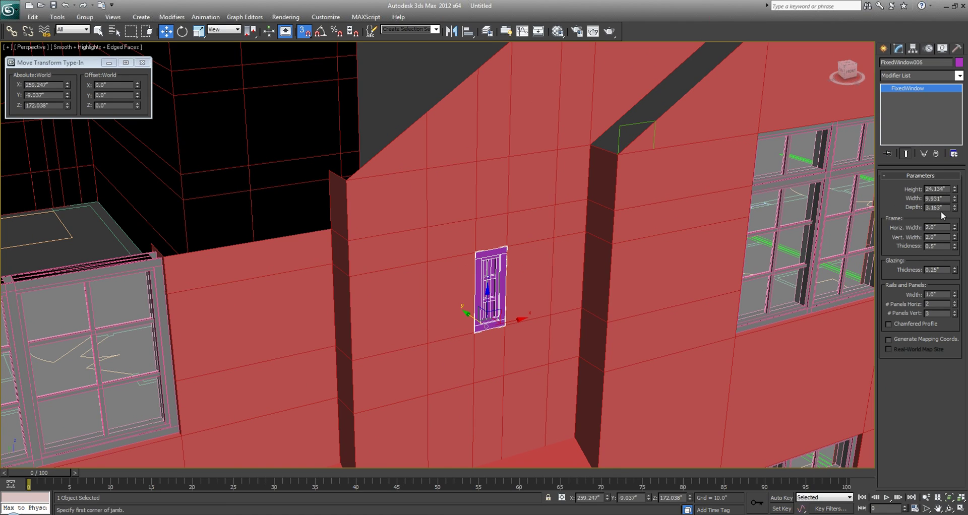
pyautogui.press('Tab')
pyautogui.write('1')
pyautogui.click(949, 228)
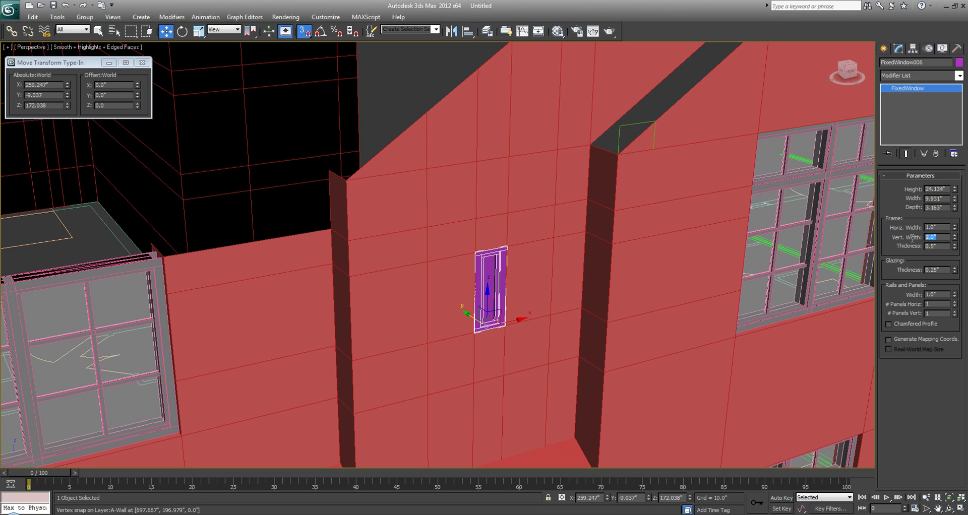
# Turn off snapping and shift the small window slightly along the depth of its opening.
pyautogui.click(569, 238)
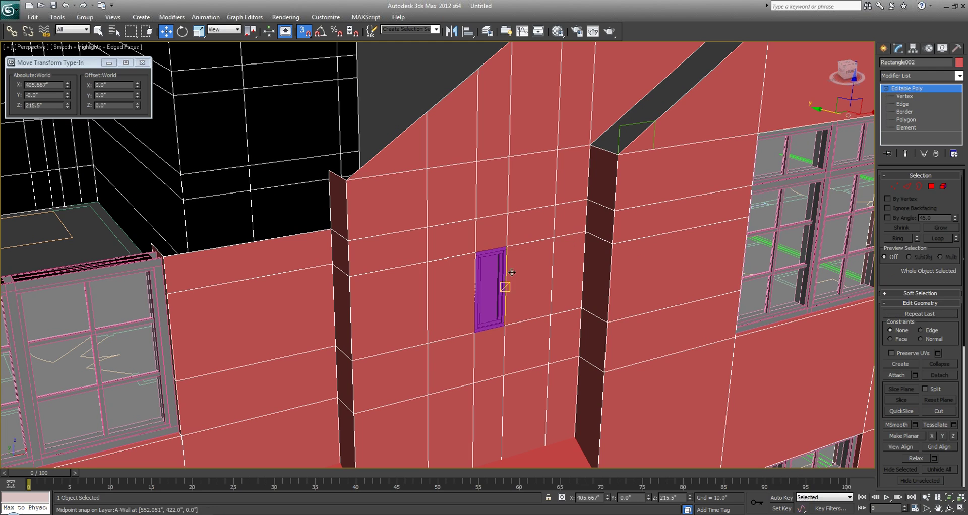
pyautogui.scroll(3, 501, 280)
pyautogui.click(528, 312)
pyautogui.keyDown('alt'); pyautogui.moveTo(532, 303); pyautogui.dragTo(563, 301, button='middle'); pyautogui.keyUp('alt')
pyautogui.press('s')
pyautogui.moveTo(528, 333); pyautogui.dragTo(520, 328)
pyautogui.keyDown('alt'); pyautogui.moveTo(581, 295); pyautogui.dragTo(550, 349, button='middle'); pyautogui.keyUp('alt')
# Select the circle shape in the round gable opening and convert it to an editable poly.
pyautogui.scroll(-4, 523, 261)
pyautogui.scroll(4, 536, 181)
pyautogui.press('q')
pyautogui.click(510, 158)
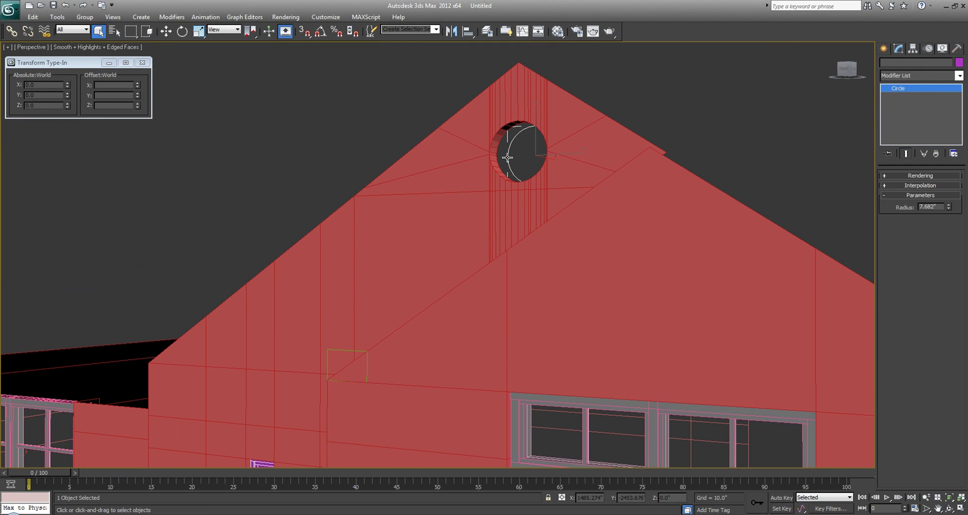
pyautogui.moveTo(513, 163); pyautogui.dragTo(530, 184, button='middle')
pyautogui.hotkey('alt', 'w')
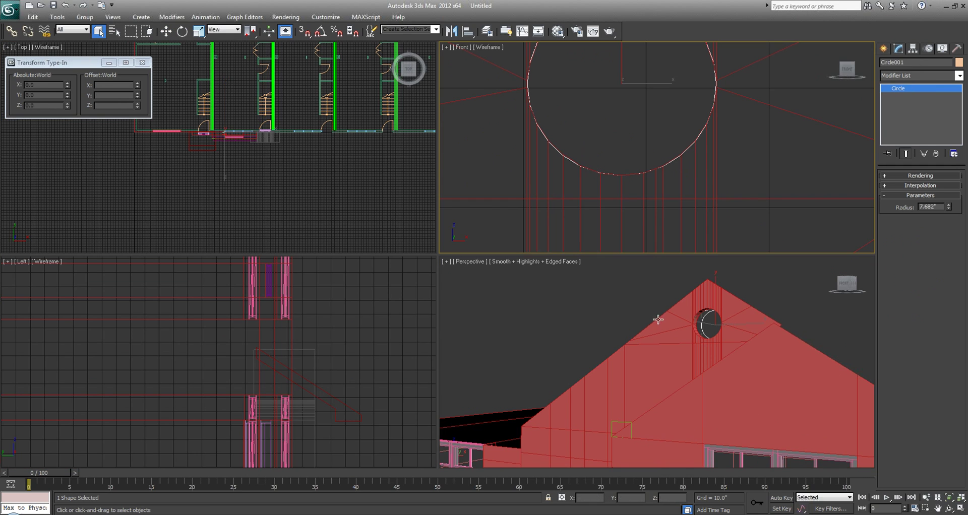
pyautogui.hotkey('alt', 'w')
pyautogui.moveTo(578, 226); pyautogui.dragTo(560, 256, button='middle')
pyautogui.scroll(4, 560, 256)
pyautogui.moveTo(638, 172); pyautogui.dragTo(605, 254, button='middle')
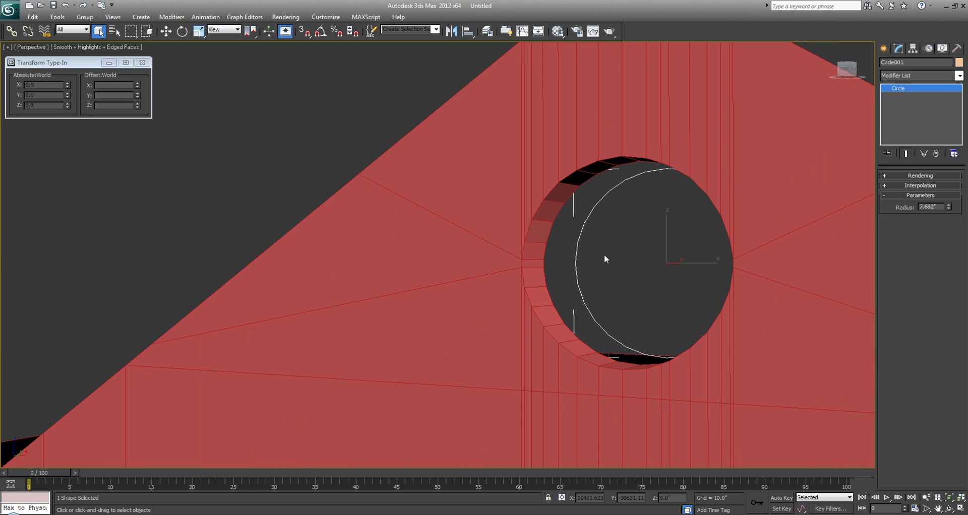
pyautogui.rightClick(576, 259)
pyautogui.moveTo(633, 349)
pyautogui.click(704, 364)
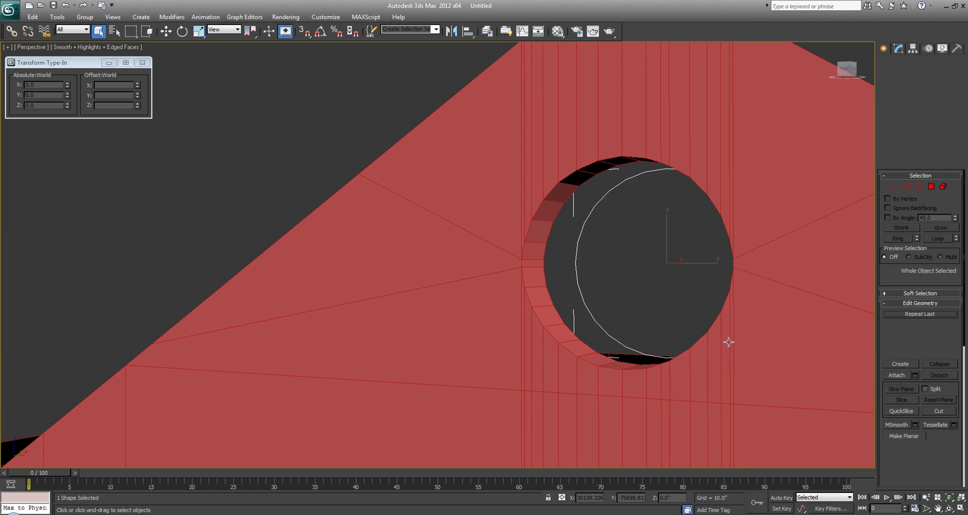
# Move the circular disc along Y to about -8.4" so it sits inside the round gable opening.
pyautogui.moveTo(632, 292); pyautogui.dragTo(553, 238, button='middle')
pyautogui.press('3')
pyautogui.click(546, 233)
pyautogui.press('w')
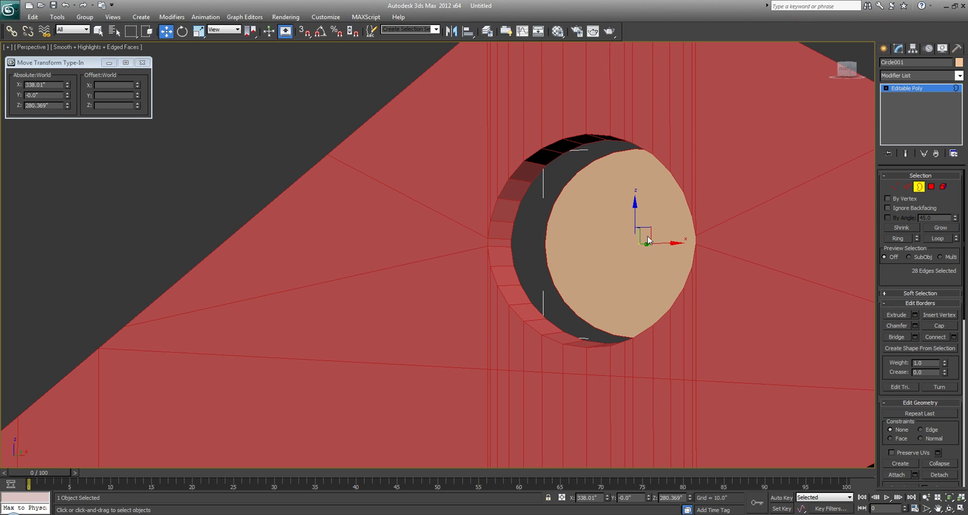
pyautogui.moveTo(652, 258); pyautogui.dragTo(610, 201, button='middle')
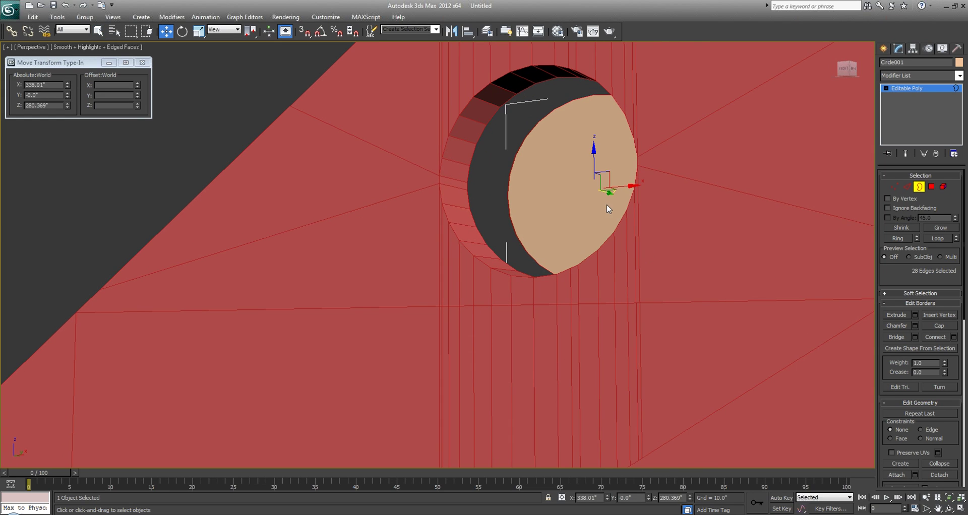
pyautogui.click(884, 48)
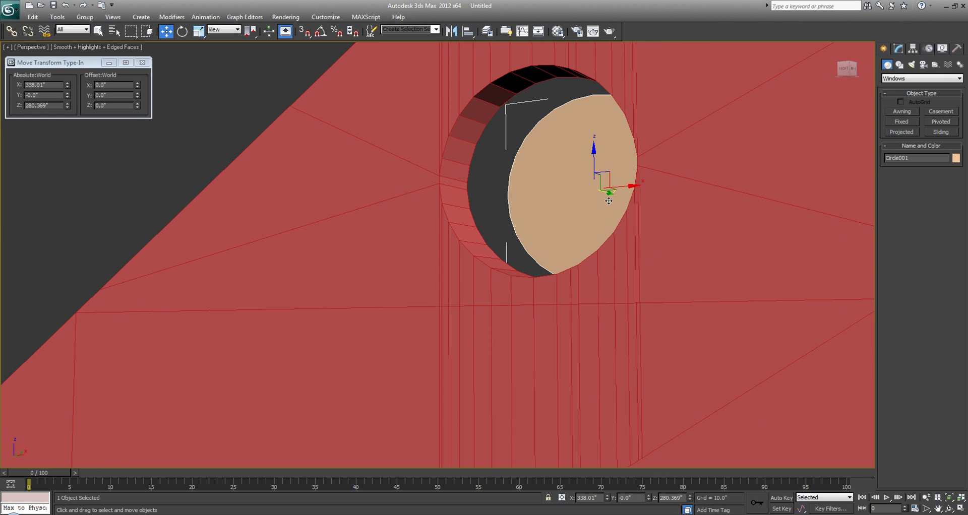
pyautogui.moveTo(607, 196); pyautogui.dragTo(570, 179)
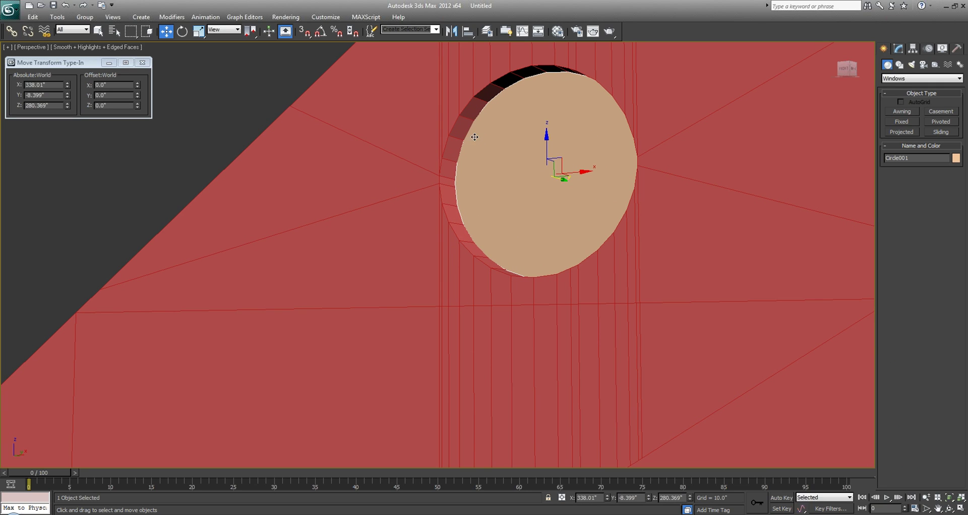
# Extend the disc's border about 1.5" along Y to form a rim, working in wireframe display.
pyautogui.press('3')
pyautogui.press('F3')
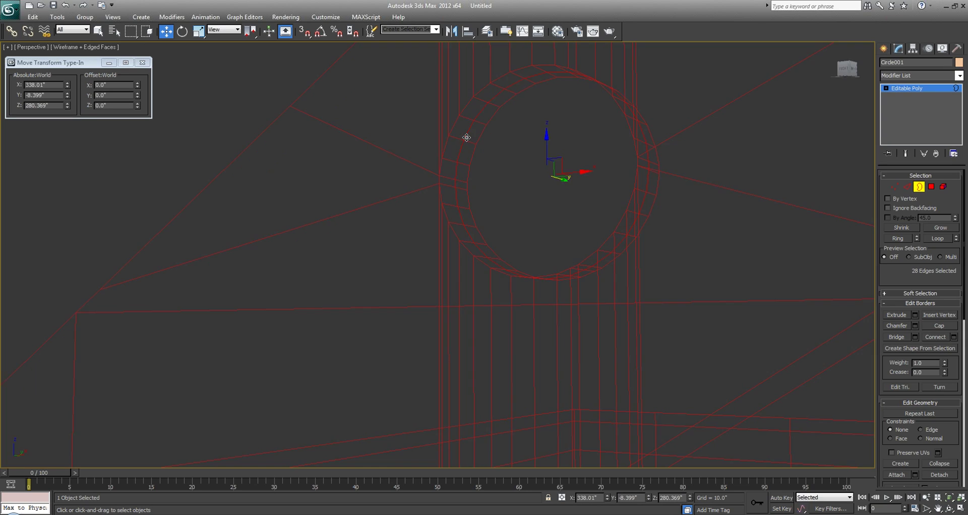
pyautogui.keyDown('shift'); pyautogui.moveTo(561, 183); pyautogui.dragTo(553, 179); pyautogui.keyUp('shift')
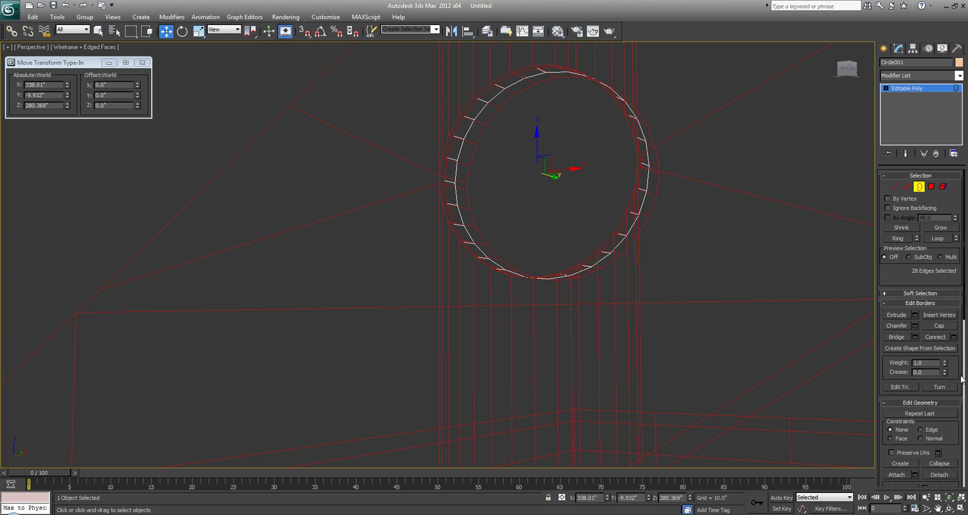
pyautogui.scroll(-5, 942, 361)
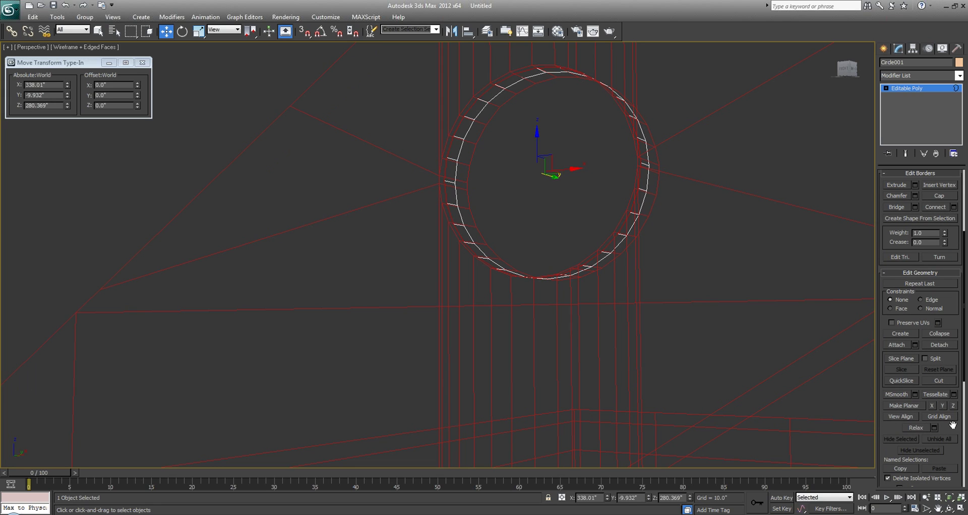
pyautogui.scroll(3, 951, 423)
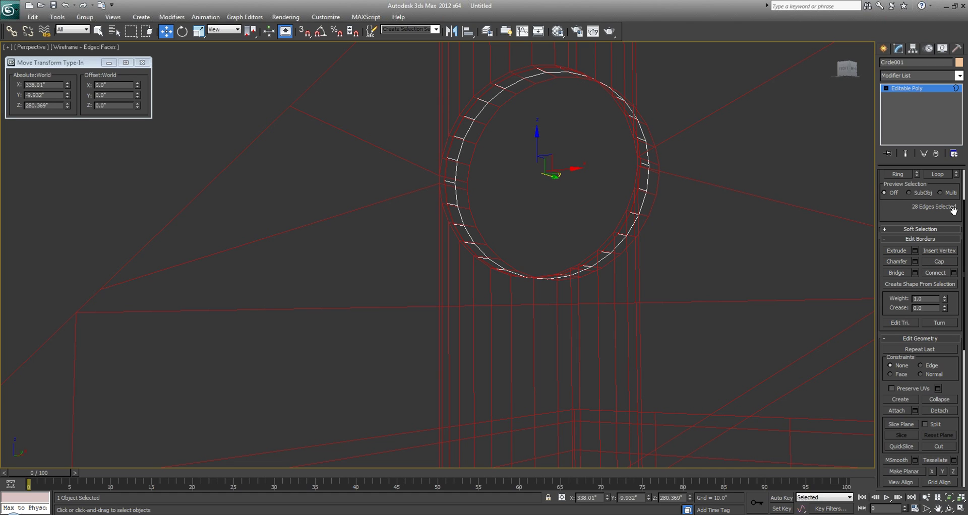
pyautogui.scroll(3, 953, 211)
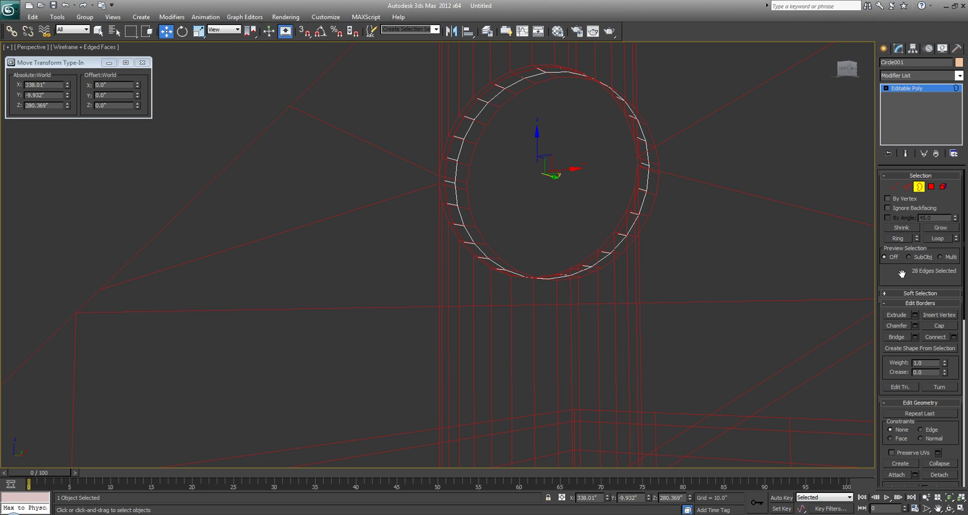
pyautogui.scroll(-4, 917, 361)
pyautogui.scroll(-5, 917, 360)
pyautogui.scroll(-3, 917, 359)
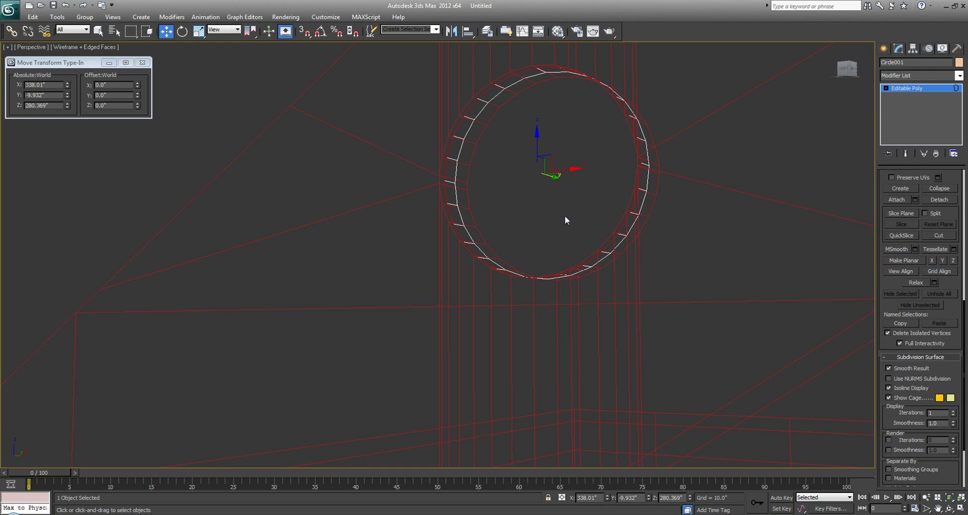
# Scale a copy of the disc's border inward to form a flat frame ring, and restore shaded display.
pyautogui.press('r')
pyautogui.keyDown('shift'); pyautogui.moveTo(554, 183); pyautogui.dragTo(546, 175); pyautogui.keyUp('shift')
pyautogui.press('F3')
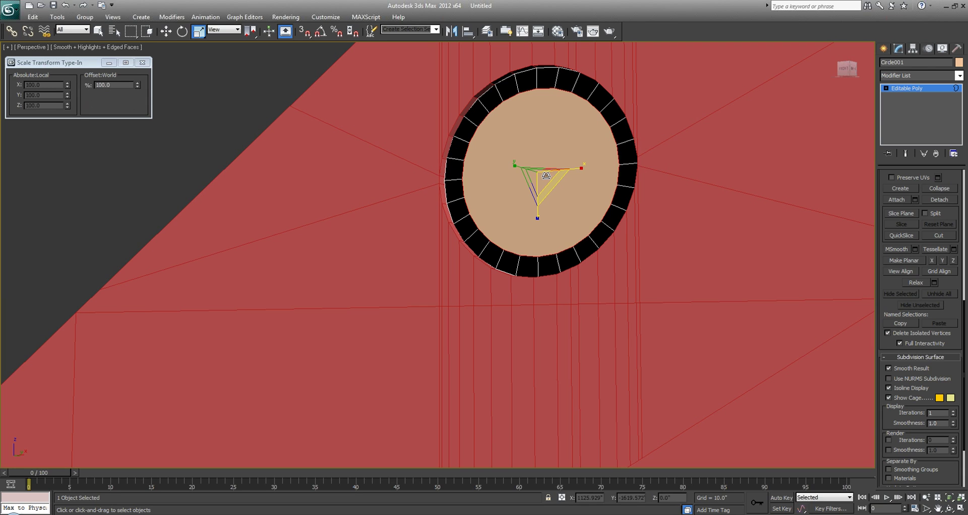
# Extend the ring's inner border about 0.7" back along Y and cap it to form the glass pane.
pyautogui.keyDown('alt'); pyautogui.moveTo(547, 176); pyautogui.dragTo(411, 173, button='middle'); pyautogui.keyUp('alt')
pyautogui.press('w')
pyautogui.moveTo(454, 189); pyautogui.dragTo(467, 193)
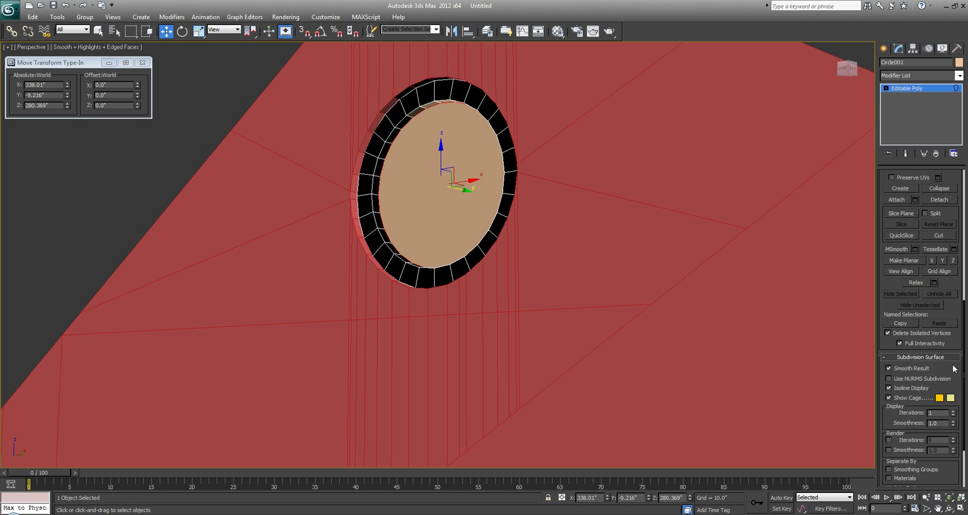
pyautogui.moveTo(952, 214); pyautogui.dragTo(940, 369)
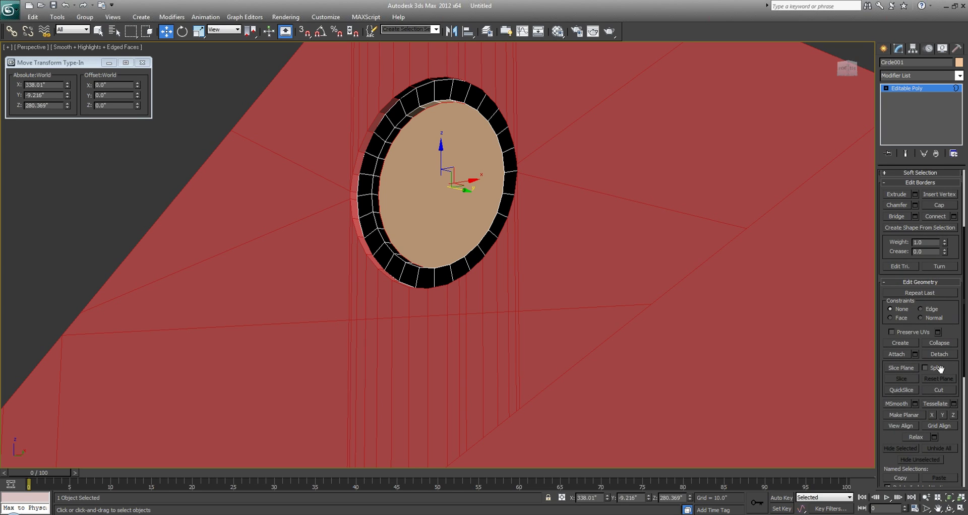
pyautogui.click(939, 206)
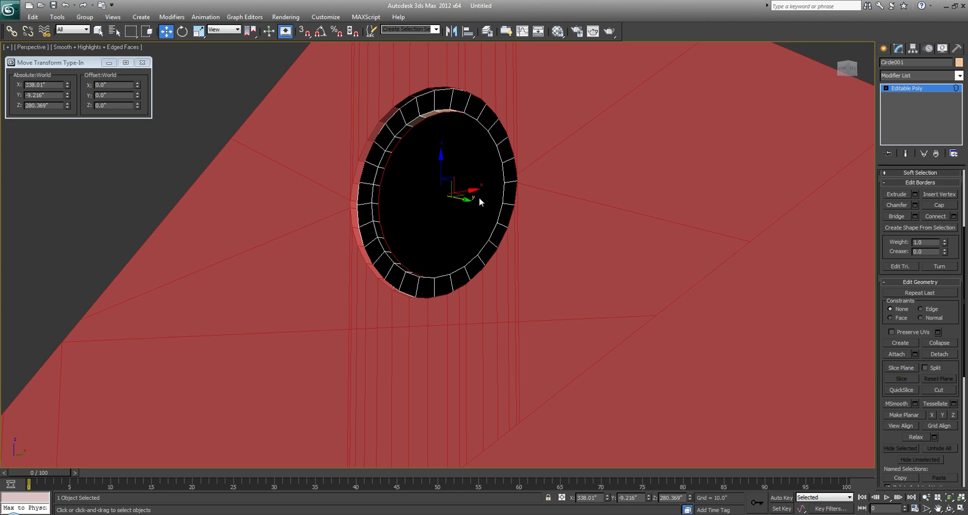
# Flip all polygons of the round window so they face outward, and clear the selection.
pyautogui.press('4')
pyautogui.hotkey('ctrl', 'a')
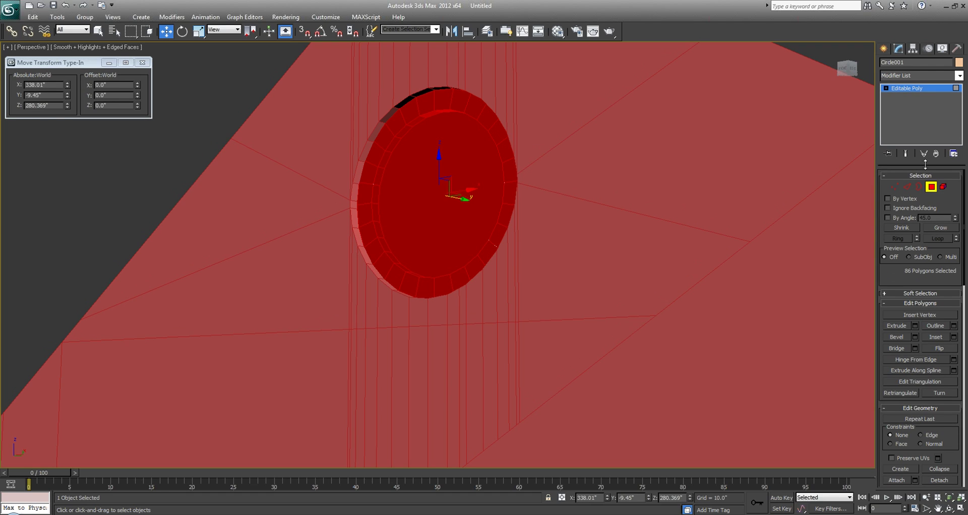
pyautogui.click(933, 346)
pyautogui.click(99, 31)
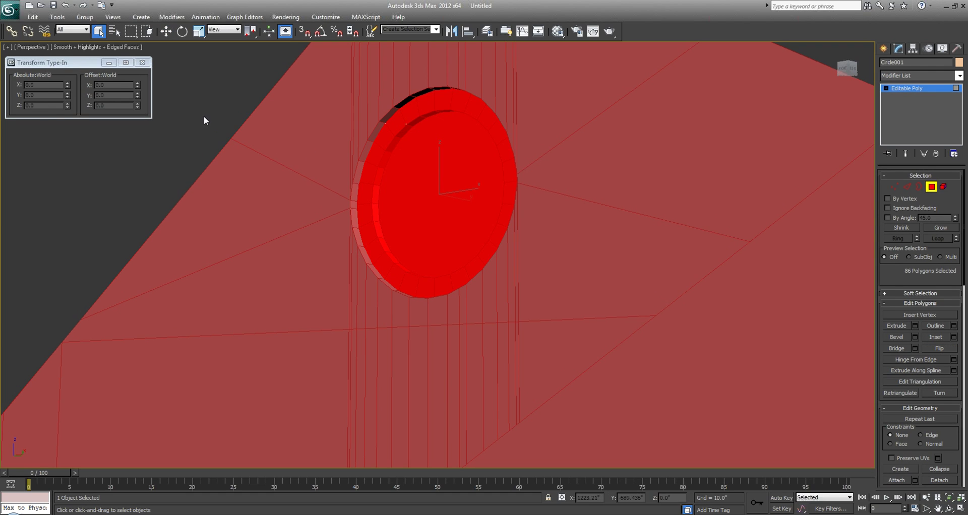
pyautogui.click(204, 116)
pyautogui.click(883, 49)
pyautogui.click(810, 52)
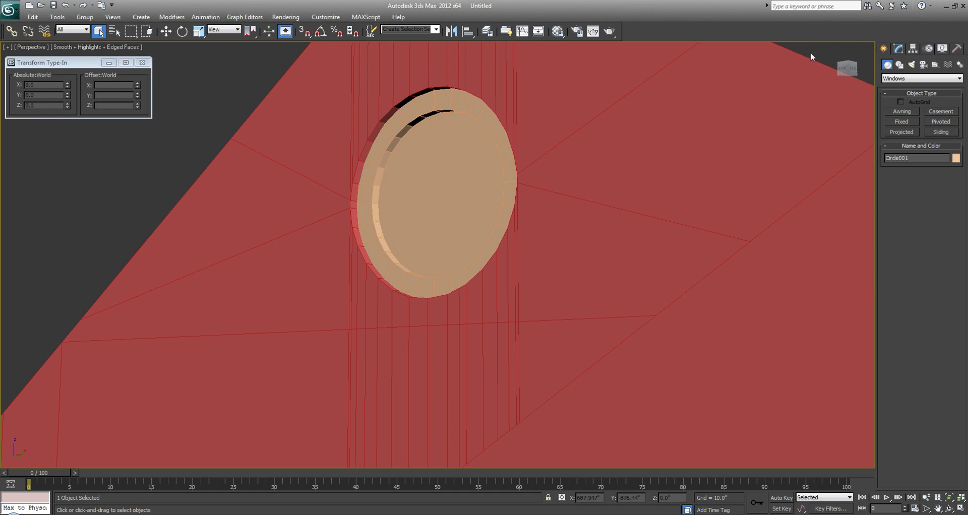
# Select the gabled section's polygons on the house walls, leaving out the wall strip behind the arched porch.
pyautogui.keyDown('alt'); pyautogui.moveTo(732, 101); pyautogui.dragTo(650, 151, button='middle'); pyautogui.keyUp('alt')
pyautogui.scroll(-5, 594, 158)
pyautogui.keyDown('alt'); pyautogui.moveTo(592, 156); pyautogui.dragTo(676, 86, button='middle'); pyautogui.keyUp('alt')
pyautogui.scroll(-5, 636, 134)
pyautogui.scroll(-4, 681, 139)
pyautogui.keyDown('alt'); pyautogui.moveTo(411, 153); pyautogui.dragTo(463, 155, button='middle'); pyautogui.keyUp('alt')
pyautogui.moveTo(477, 196); pyautogui.dragTo(496, 204, button='middle')
pyautogui.click(436, 172)
pyautogui.press('4')
pyautogui.scroll(-3, 496, 205)
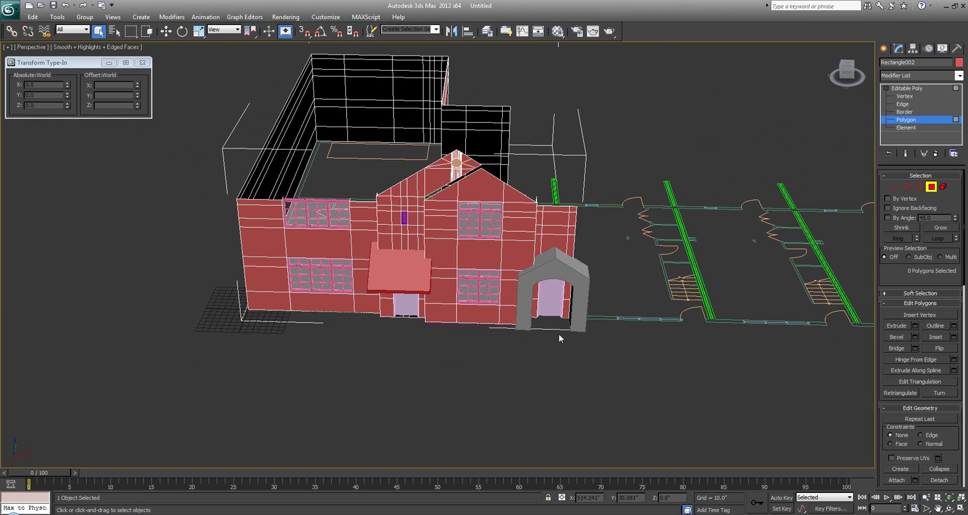
pyautogui.moveTo(549, 345); pyautogui.dragTo(359, 89)
pyautogui.keyDown('alt'); pyautogui.moveTo(573, 272); pyautogui.dragTo(549, 192); pyautogui.keyUp('alt')
pyautogui.moveTo(614, 204); pyautogui.dragTo(530, 182, button='middle')
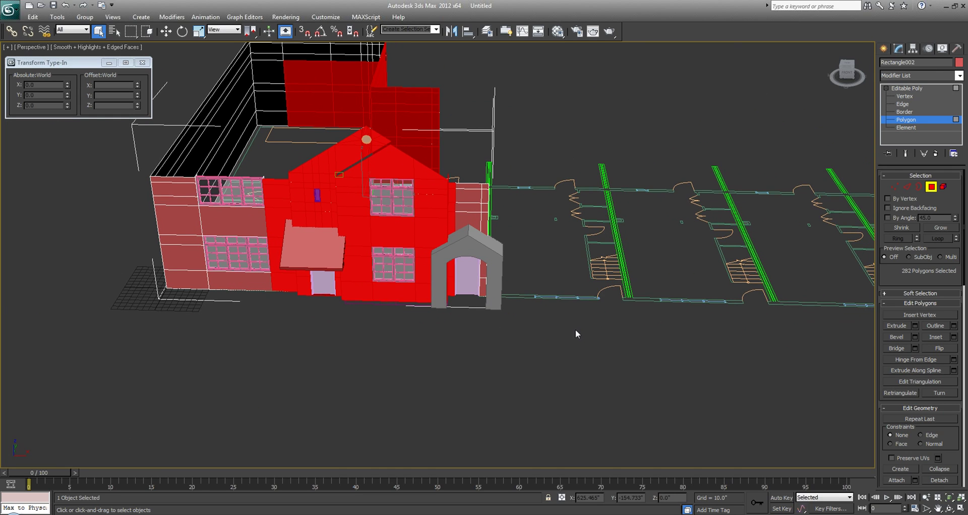
# Remove the side and rear wall polygons from the selection, keeping the gabled front section.
pyautogui.moveTo(576, 334); pyautogui.dragTo(523, 341, button='middle')
pyautogui.keyDown('alt'); pyautogui.moveTo(497, 363); pyautogui.dragTo(403, 174); pyautogui.keyUp('alt')
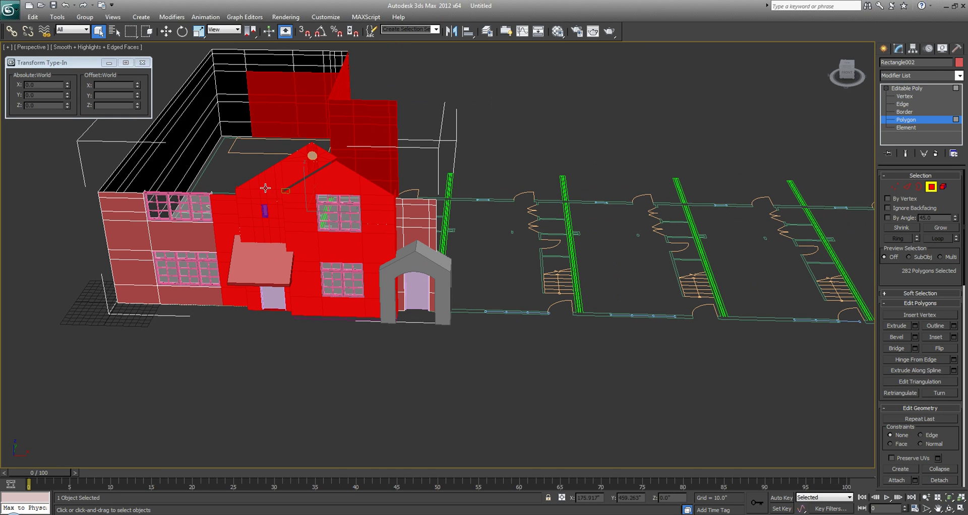
pyautogui.moveTo(265, 188); pyautogui.dragTo(569, 197, button='middle')
pyautogui.keyDown('alt'); pyautogui.moveTo(546, 310); pyautogui.dragTo(470, 153); pyautogui.keyUp('alt')
pyautogui.keyDown('alt'); pyautogui.moveTo(555, 134); pyautogui.dragTo(585, 137, button='middle'); pyautogui.keyUp('alt')
pyautogui.scroll(-4, 585, 138)
pyautogui.keyDown('alt'); pyautogui.moveTo(426, 79); pyautogui.dragTo(618, 220); pyautogui.keyUp('alt')
# Examine the selected gabled front and the wall around the arched porch from several angles.
pyautogui.scroll(3, 588, 256)
pyautogui.keyDown('alt'); pyautogui.moveTo(587, 256); pyautogui.dragTo(568, 181, button='middle'); pyautogui.keyUp('alt')
pyautogui.scroll(4, 646, 152)
pyautogui.keyDown('alt'); pyautogui.moveTo(646, 152); pyautogui.dragTo(596, 132, button='middle'); pyautogui.keyUp('alt')
pyautogui.moveTo(697, 122); pyautogui.dragTo(607, 206, button='middle')
pyautogui.scroll(-6, 625, 200)
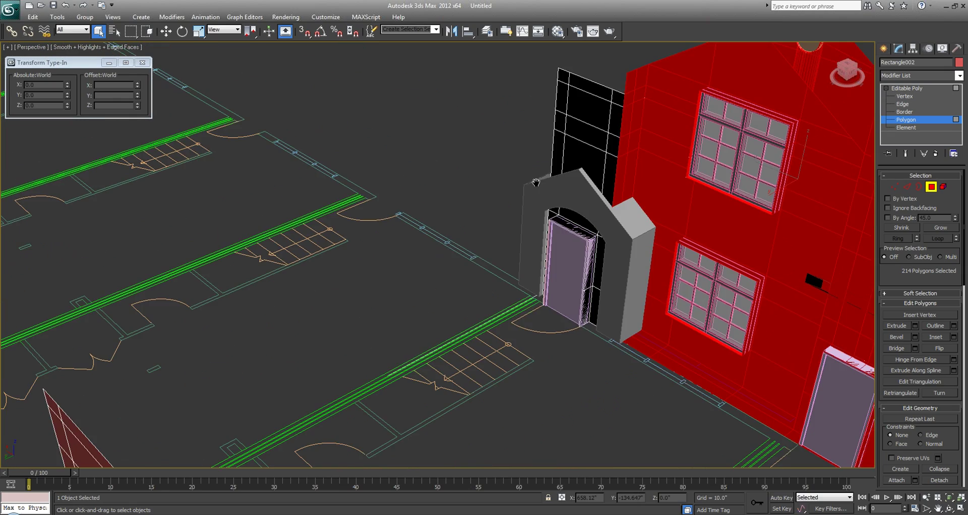
pyautogui.scroll(6, 555, 121)
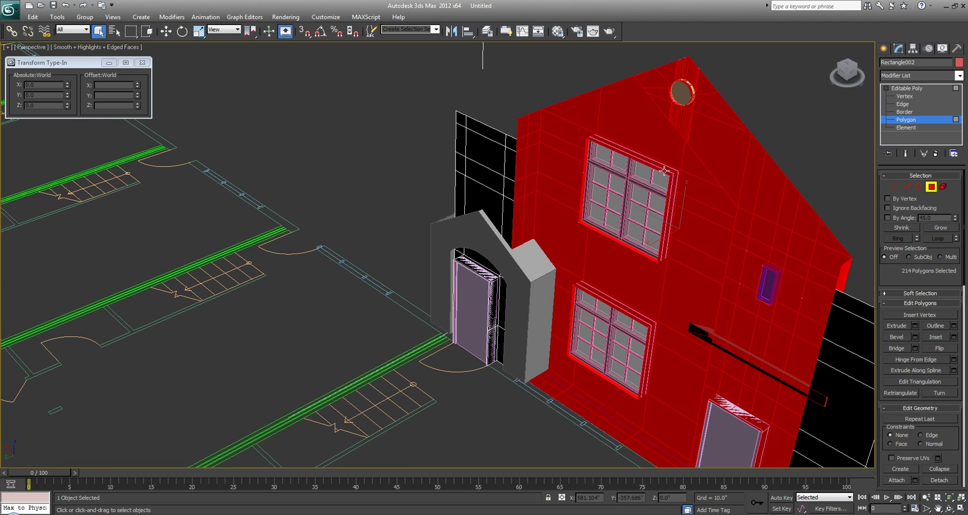
pyautogui.moveTo(411, 225); pyautogui.dragTo(446, 249, button='middle')
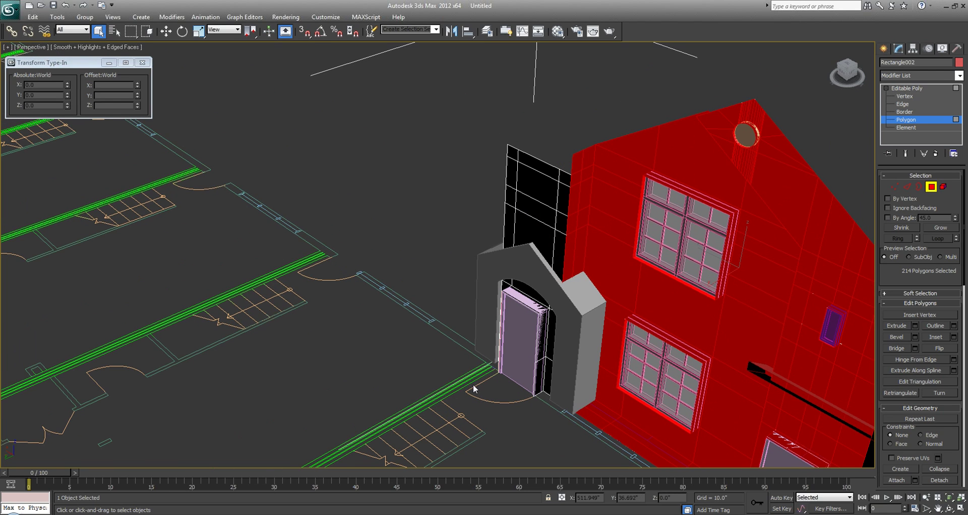
# Clone the selected gabled front polygons as an element, snapping the copy along the facade from one plan door midpoint to the matching one.
pyautogui.press('space')
pyautogui.press('w')
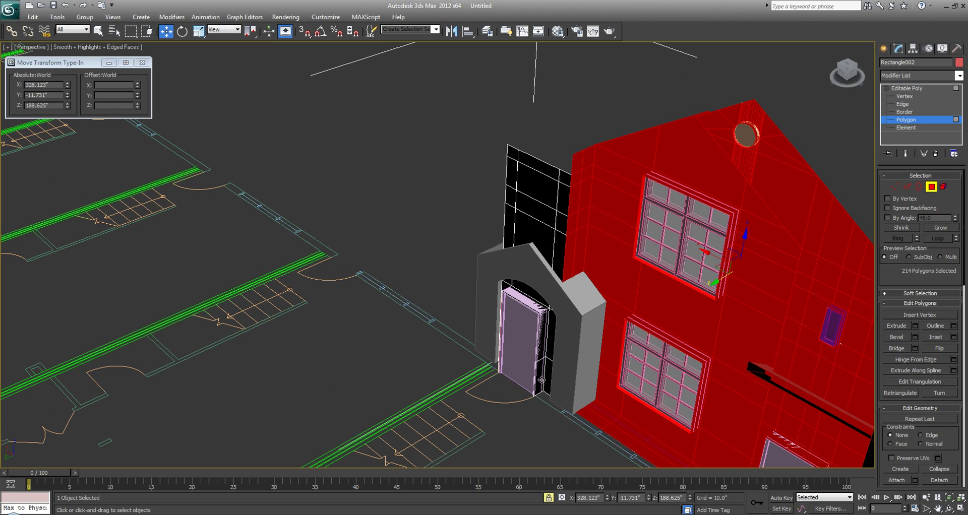
pyautogui.press('s')
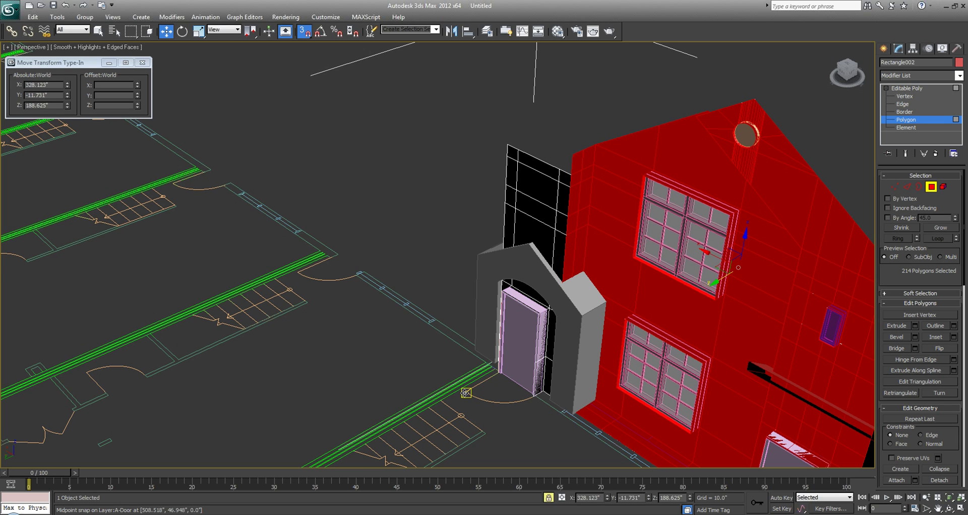
pyautogui.scroll(5, 469, 391)
pyautogui.scroll(-4, 500, 391)
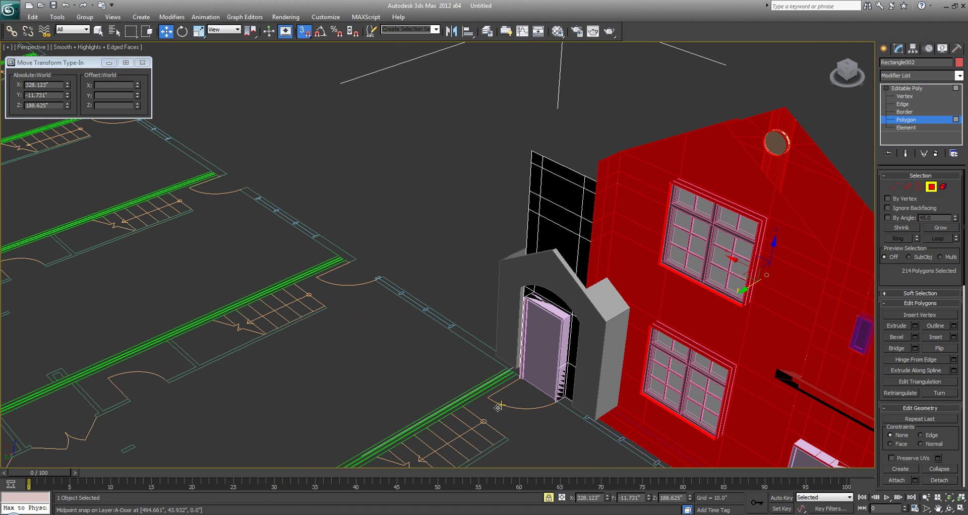
pyautogui.moveTo(502, 392)
pyautogui.mouseDown()
pyautogui.moveTo(395, 417)
pyautogui.moveTo(223, 188)
pyautogui.moveTo(205, 181)
pyautogui.mouseUp()
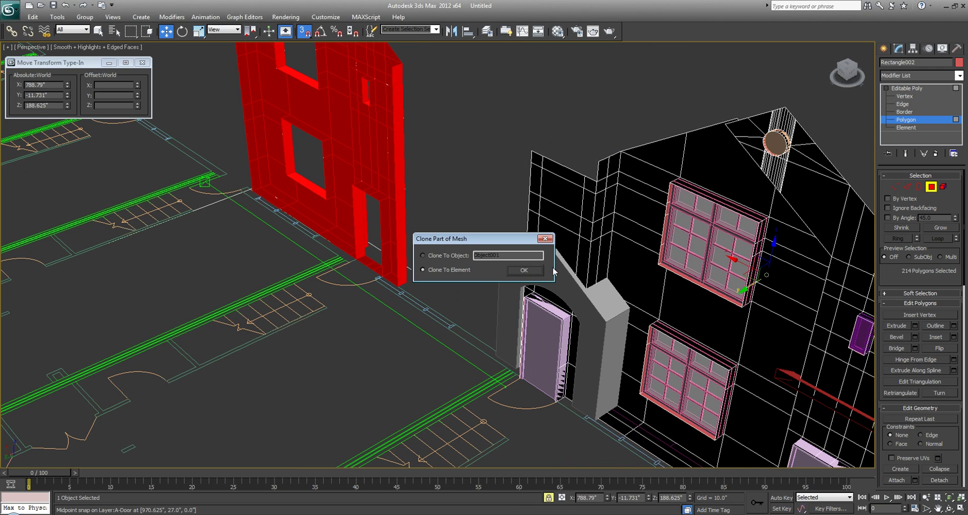
pyautogui.click(527, 272)
# Select the free vertical end edges of the wall behind the arched porch and extrude them about 111 inches toward the copied front.
pyautogui.keyDown('alt'); pyautogui.moveTo(242, 268); pyautogui.dragTo(427, 266, button='middle'); pyautogui.keyUp('alt')
pyautogui.moveTo(318, 204); pyautogui.dragTo(407, 377, button='middle')
pyautogui.scroll(2, 393, 368)
pyautogui.press('2')
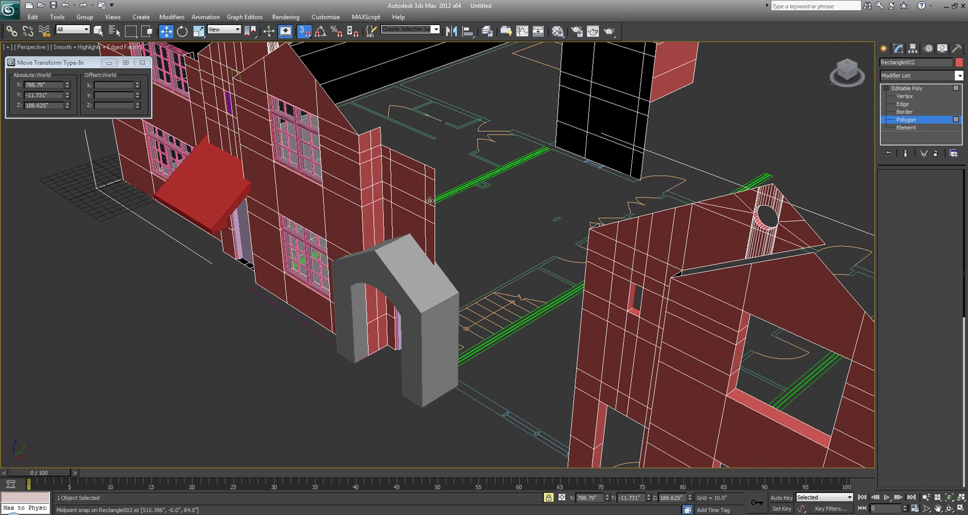
pyautogui.keyDown('alt'); pyautogui.moveTo(398, 222); pyautogui.dragTo(464, 202, button='middle'); pyautogui.keyUp('alt')
pyautogui.click(146, 31)
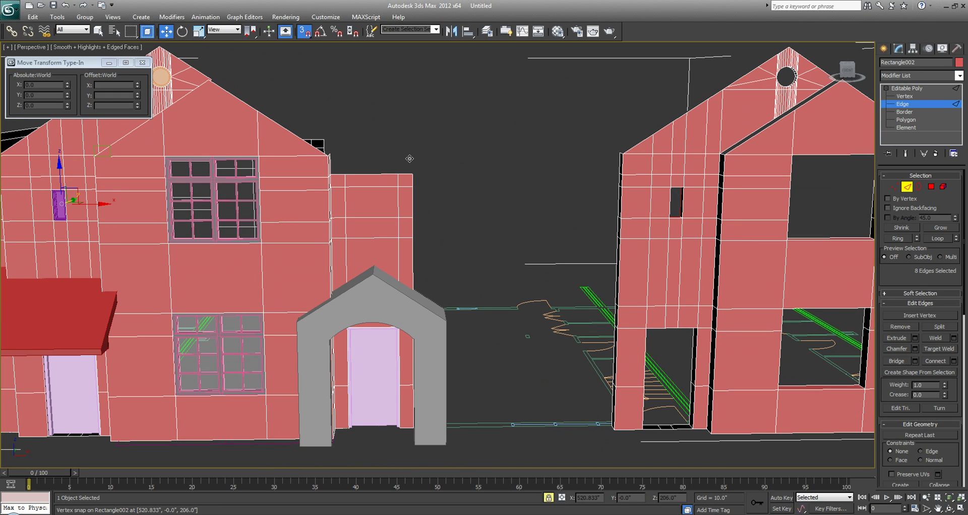
pyautogui.press('s')
pyautogui.press('q')
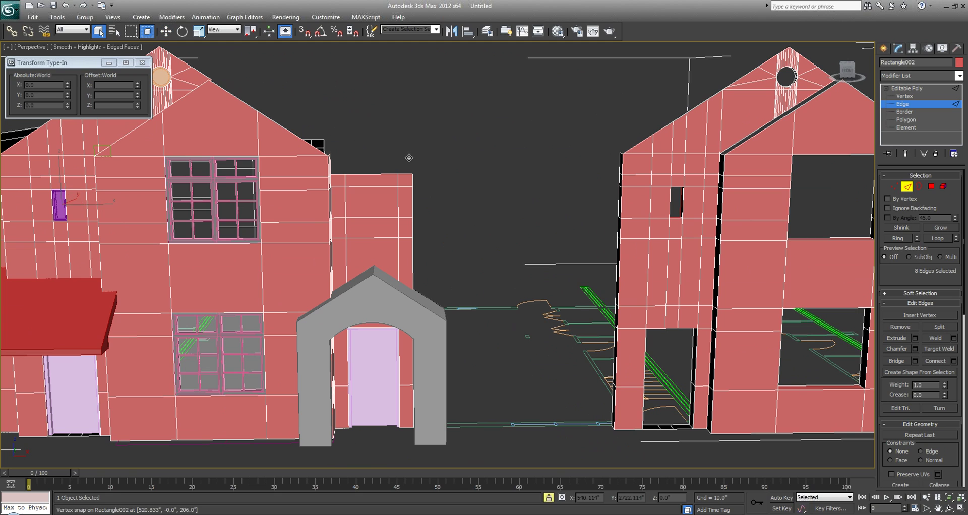
pyautogui.moveTo(409, 157); pyautogui.dragTo(456, 459)
pyautogui.press('space')
pyautogui.keyDown('alt'); pyautogui.moveTo(474, 305); pyautogui.dragTo(474, 259, button='middle'); pyautogui.keyUp('alt')
pyautogui.press('w')
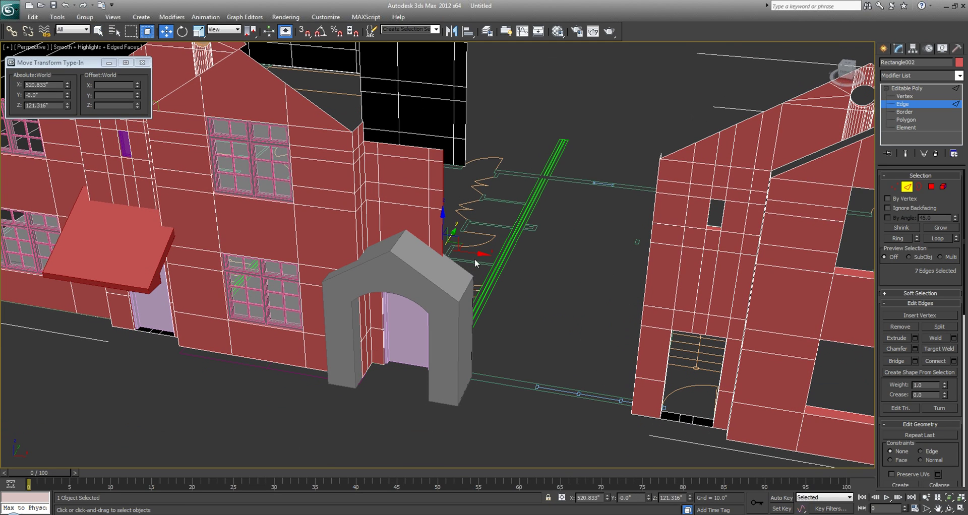
pyautogui.keyDown('shift'); pyautogui.moveTo(475, 254); pyautogui.dragTo(594, 282); pyautogui.keyUp('shift')
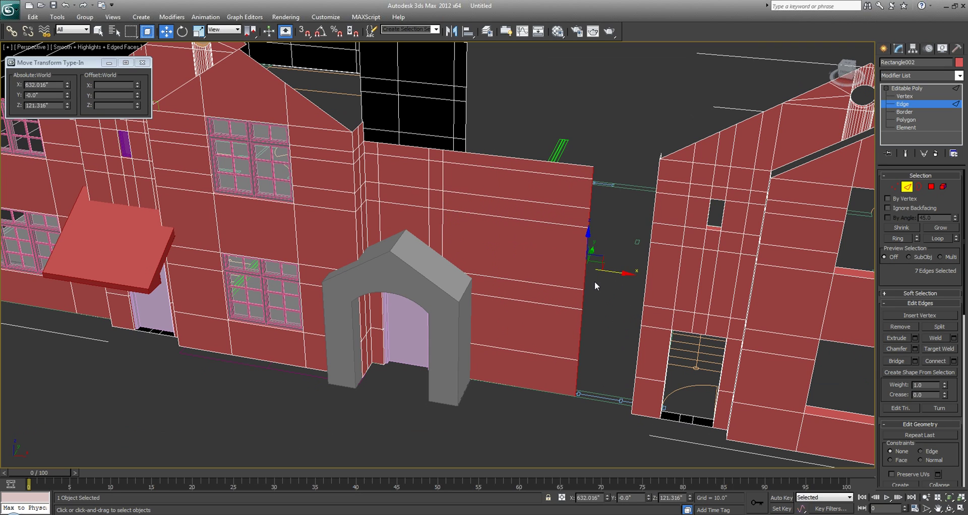
# Snap the extended wall's end edges to the near corner of the copied gabled front, closing the gap.
pyautogui.keyDown('alt'); pyautogui.moveTo(513, 275); pyautogui.dragTo(579, 289, button='middle'); pyautogui.keyUp('alt')
pyautogui.moveTo(458, 244); pyautogui.dragTo(465, 281, button='middle')
pyautogui.scroll(3, 466, 282)
pyautogui.press('s')
pyautogui.moveTo(466, 349); pyautogui.dragTo(523, 323)
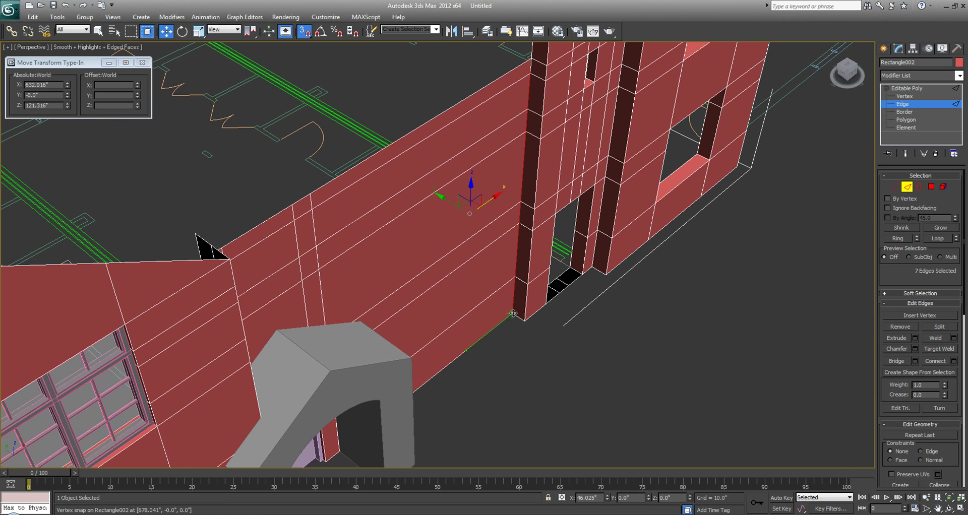
# Select the gabled front's two large windows, small window, round window and door, plus the door inside the arched porch.
pyautogui.scroll(-4, 470, 302)
pyautogui.keyDown('alt'); pyautogui.moveTo(470, 302); pyautogui.dragTo(434, 277, button='middle'); pyautogui.keyUp('alt')
pyautogui.scroll(2, 434, 276)
pyautogui.click(884, 49)
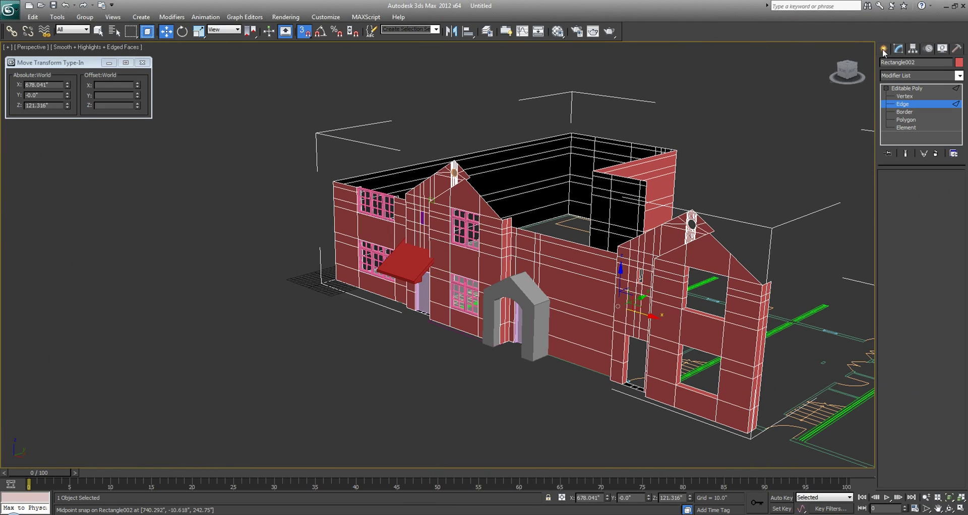
pyautogui.click(626, 117)
pyautogui.keyDown('alt'); pyautogui.moveTo(544, 168); pyautogui.dragTo(493, 192, button='middle'); pyautogui.keyUp('alt')
pyautogui.scroll(5, 493, 192)
pyautogui.press('q')
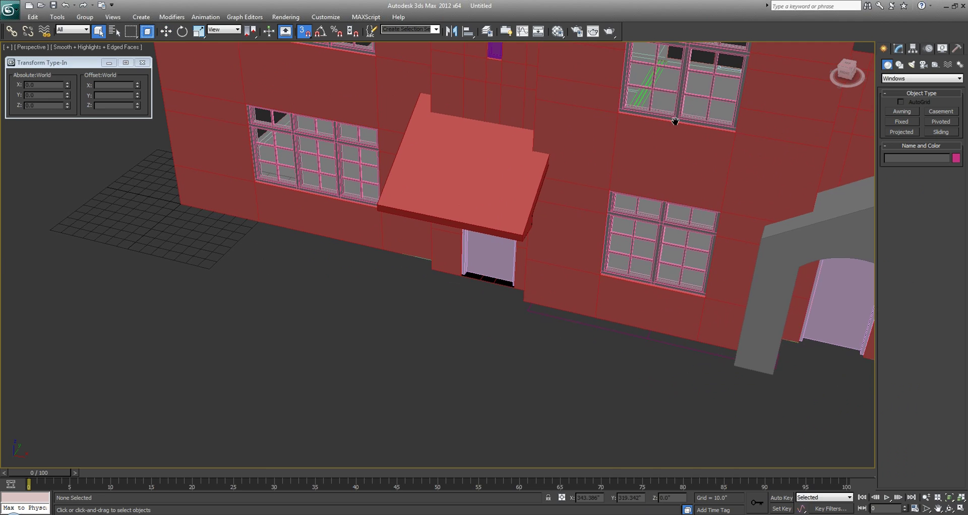
pyautogui.moveTo(677, 121); pyautogui.dragTo(572, 181, button='middle')
pyautogui.click(570, 186)
pyautogui.keyDown('ctrl'); pyautogui.click(552, 319); pyautogui.keyUp('ctrl')
pyautogui.keyDown('ctrl'); pyautogui.click(401, 325); pyautogui.keyUp('ctrl')
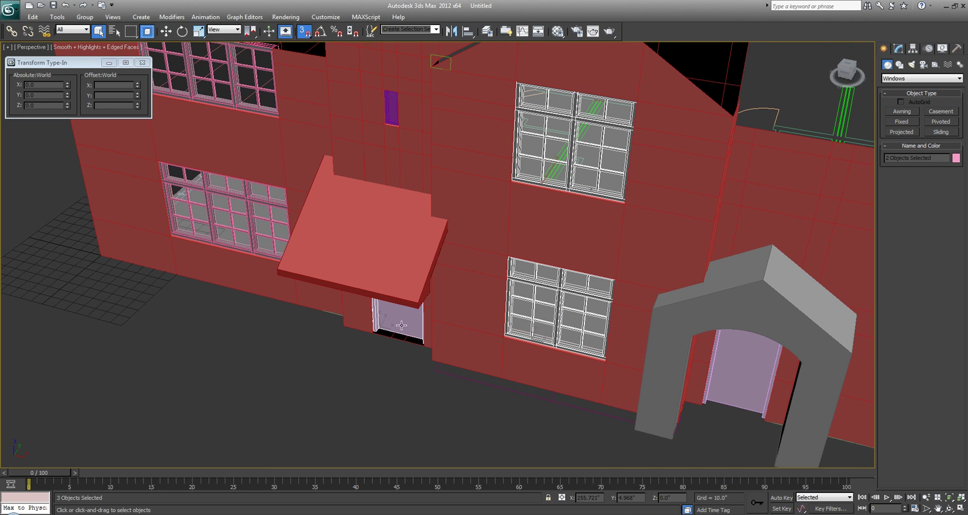
pyautogui.keyDown('ctrl'); pyautogui.click(387, 111); pyautogui.keyUp('ctrl')
pyautogui.keyDown('ctrl'); pyautogui.click(725, 359); pyautogui.keyUp('ctrl')
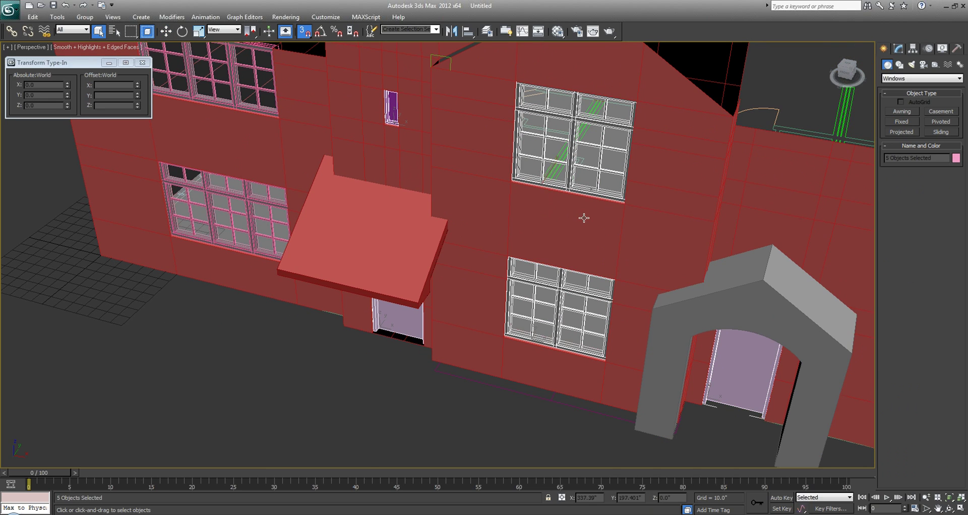
pyautogui.keyDown('alt'); pyautogui.moveTo(584, 217); pyautogui.dragTo(483, 128, button='middle'); pyautogui.keyUp('alt')
pyautogui.keyDown('ctrl'); pyautogui.click(498, 96); pyautogui.keyUp('ctrl')
# Copy the selected windows and doors to the duplicated front, snapping from the gable's corner to its matching corner, and clear the selection.
pyautogui.scroll(-5, 724, 225)
pyautogui.keyDown('alt'); pyautogui.moveTo(673, 256); pyautogui.dragTo(350, 126, button='middle'); pyautogui.keyUp('alt')
pyautogui.moveTo(425, 160); pyautogui.dragTo(383, 122, button='middle')
pyautogui.press('w')
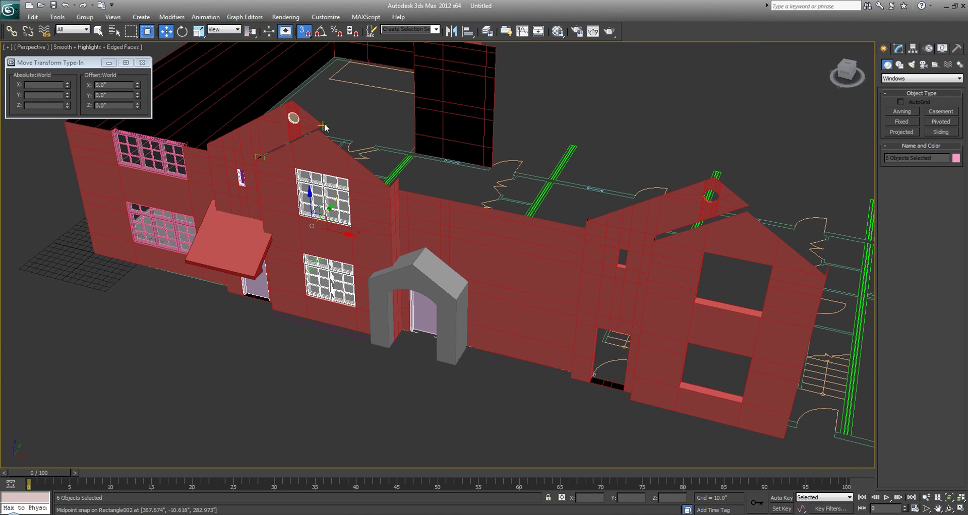
pyautogui.press('space')
pyautogui.moveTo(325, 125)
pyautogui.mouseDown()
pyautogui.moveTo(393, 146)
pyautogui.moveTo(750, 207)
pyautogui.mouseUp()
pyautogui.click(484, 303)
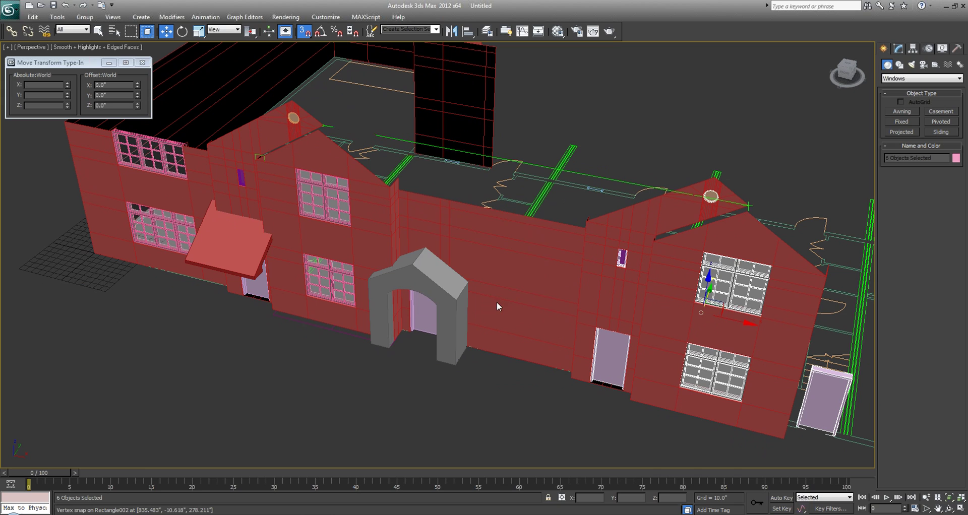
pyautogui.press('q')
pyautogui.click(707, 108)
# Examine the extended facade and compare it with the hand sketch in the photo viewer.
pyautogui.keyDown('alt'); pyautogui.moveTo(588, 171); pyautogui.dragTo(422, 182, button='middle'); pyautogui.keyUp('alt')
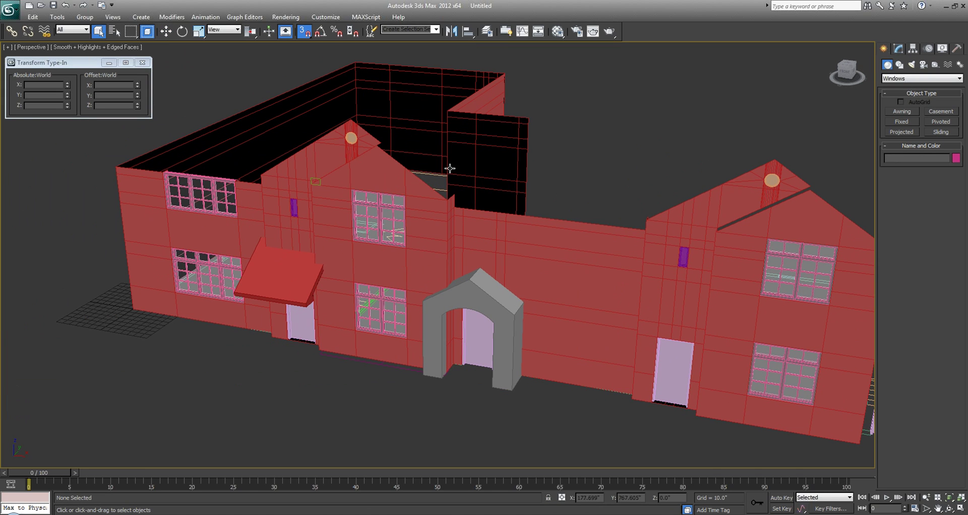
pyautogui.moveTo(588, 222); pyautogui.dragTo(582, 204, button='middle')
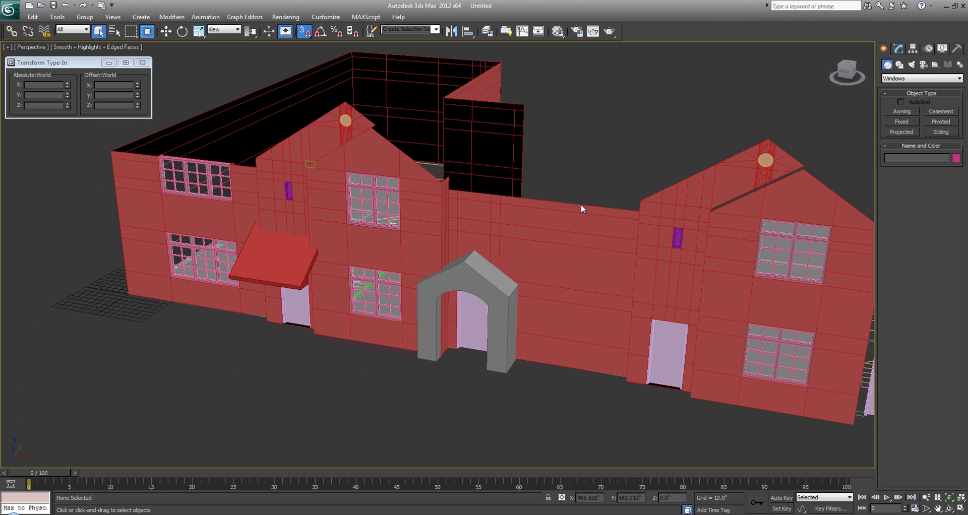
pyautogui.keyDown('alt'); pyautogui.moveTo(423, 229); pyautogui.dragTo(357, 256, button='middle'); pyautogui.keyUp('alt')
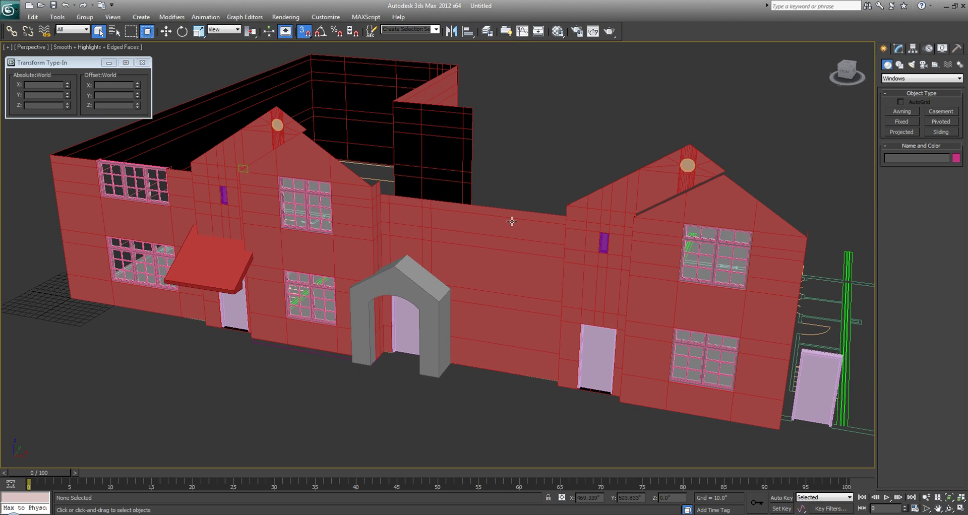
pyautogui.click(311, 514)
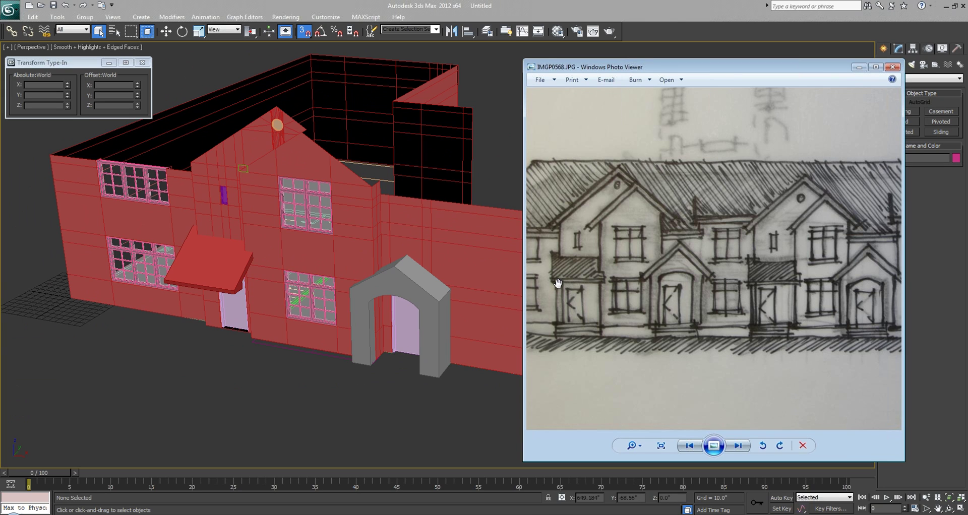
pyautogui.click(476, 147)
pyautogui.scroll(5, 506, 211)
pyautogui.moveTo(506, 209); pyautogui.dragTo(433, 229, button='middle')
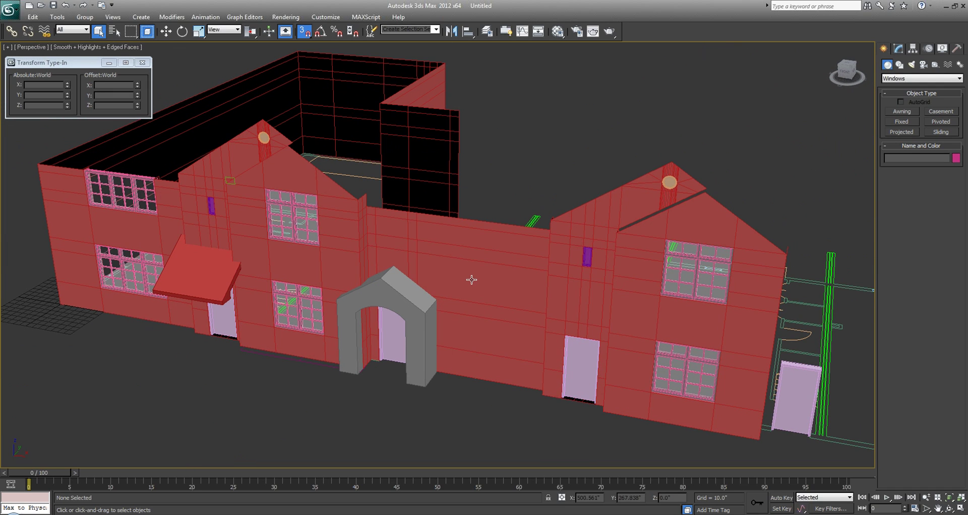
# Select the wall polygons filling the stretch between the arched porch and the copied gabled front.
pyautogui.click(472, 280)
pyautogui.press('4')
pyautogui.click(489, 182)
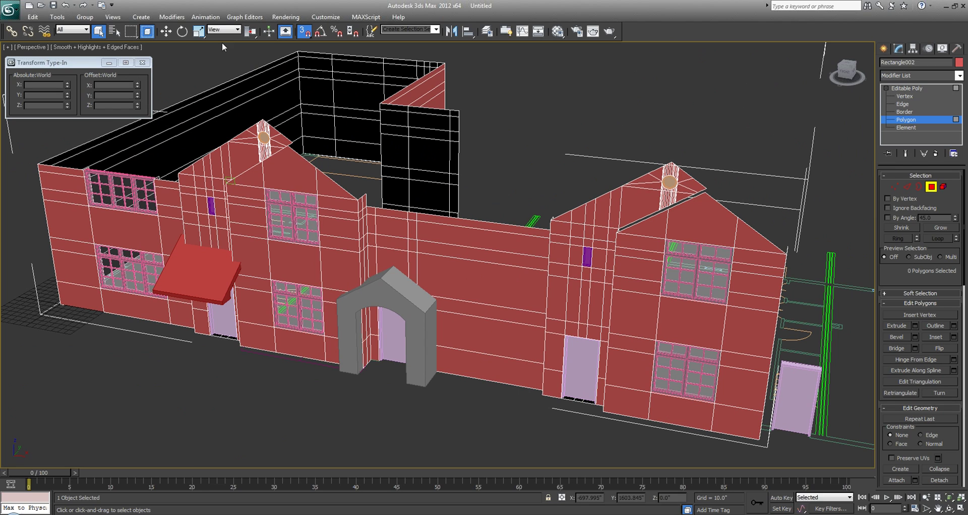
pyautogui.moveTo(536, 194); pyautogui.dragTo(491, 403)
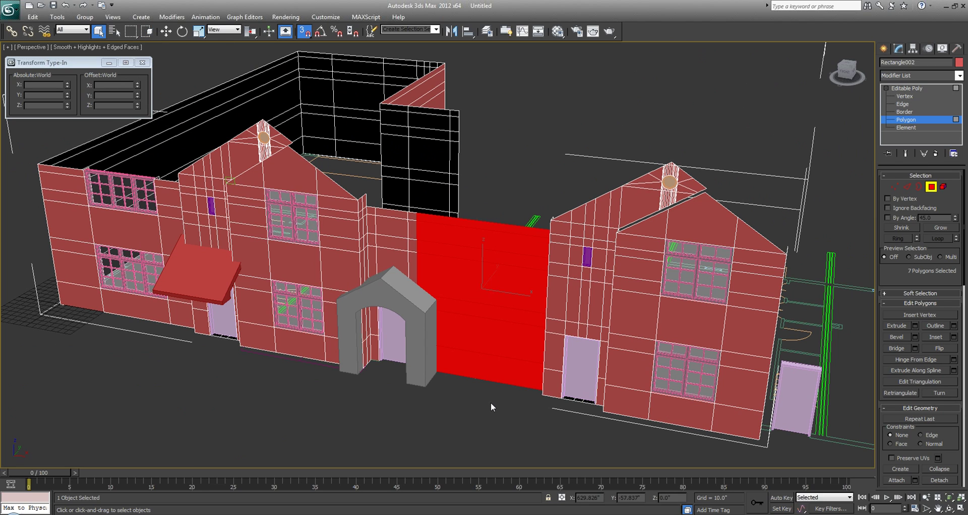
# Examine the connecting wall in the plan view and check the hand sketch for that stretch of facade.
pyautogui.hotkey('alt', 'w')
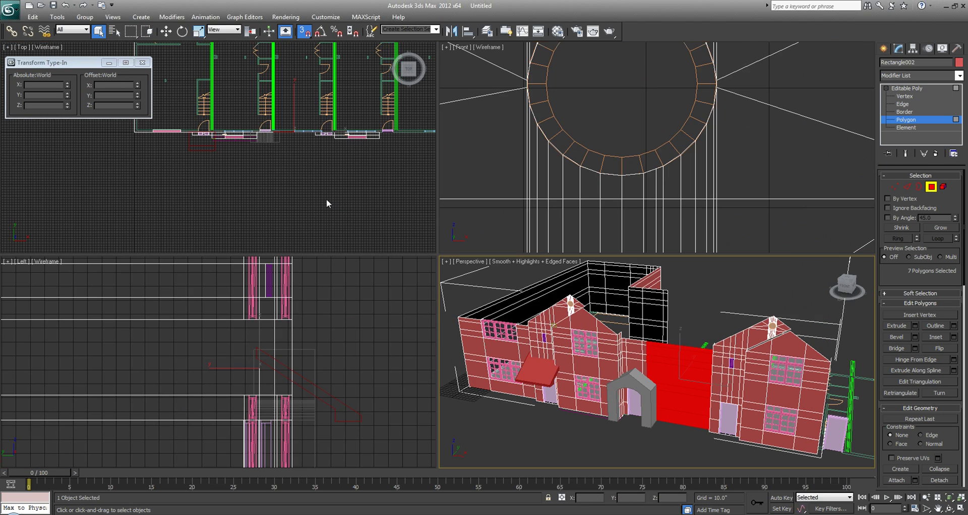
pyautogui.rightClick(326, 199)
pyautogui.hotkey('alt', 'w')
pyautogui.scroll(5, 531, 251)
pyautogui.moveTo(531, 251); pyautogui.dragTo(424, 277, button='middle')
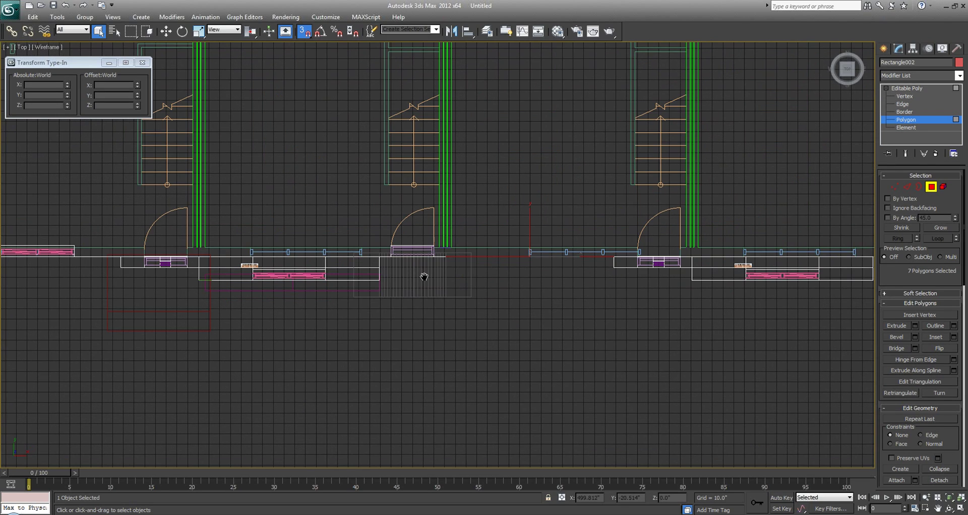
pyautogui.hotkey('alt', 'w')
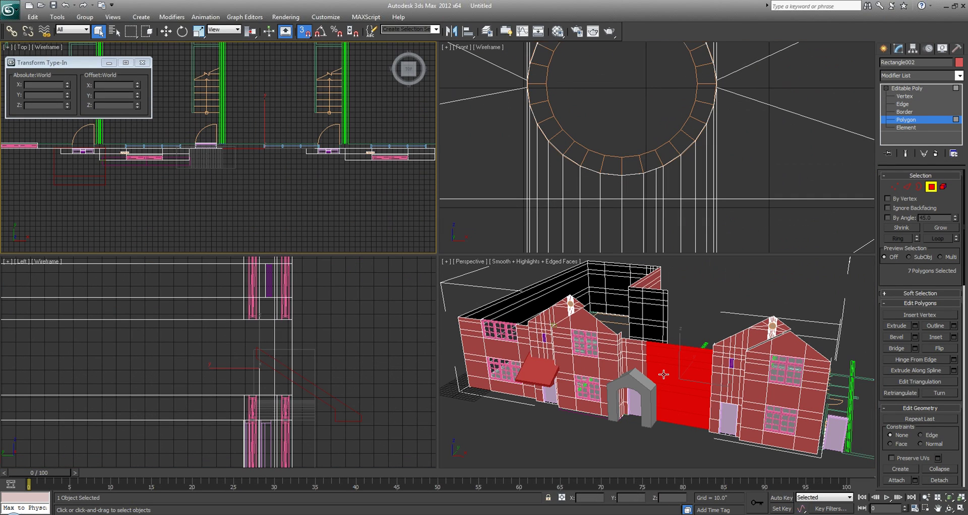
pyautogui.hotkey('alt', 'Tab')
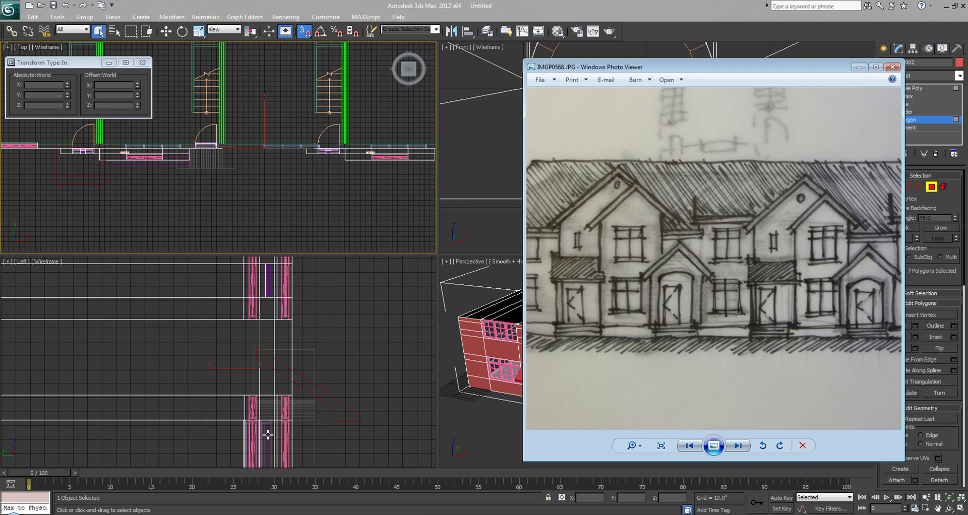
# In the front view, reselect the connecting wall's polygons and cut them vertically just beside the arched porch.
pyautogui.click(468, 143)
pyautogui.scroll(-4, 536, 211)
pyautogui.hotkey('alt', 'w')
pyautogui.scroll(-5, 537, 211)
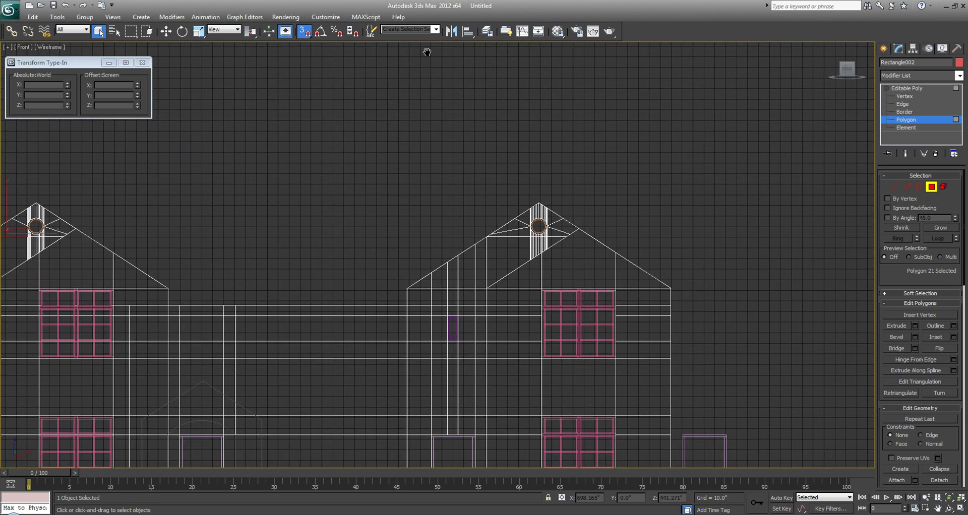
pyautogui.moveTo(395, 136); pyautogui.dragTo(371, 326)
pyautogui.scroll(-3, 923, 454)
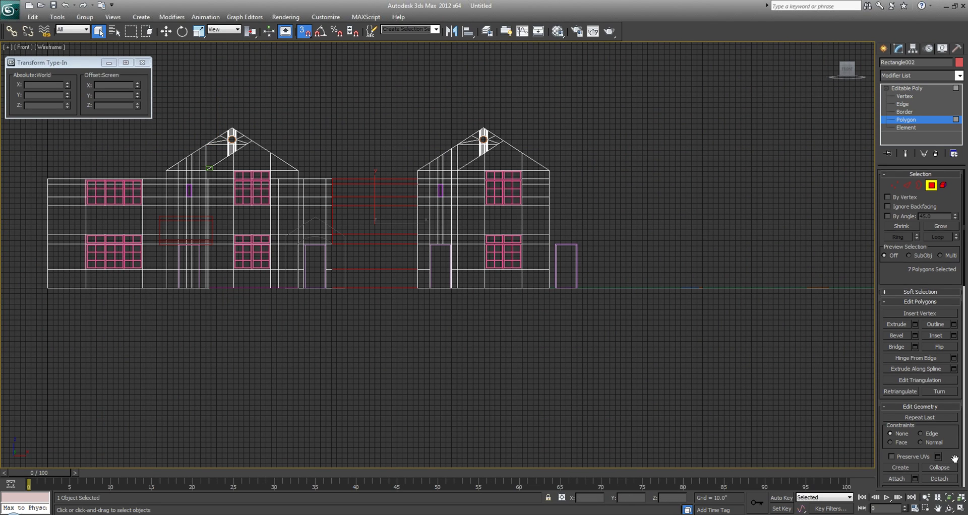
pyautogui.click(902, 453)
pyautogui.moveTo(439, 342); pyautogui.dragTo(440, 344, button='middle')
pyautogui.scroll(5, 364, 249)
pyautogui.press('s')
pyautogui.click(335, 193)
pyautogui.moveTo(348, 213); pyautogui.dragTo(346, 262, button='middle')
pyautogui.rightClick(337, 259)
# Extrude the top edge between the new cut and the copied front upward, snapping it to the front's eaves corner at 222 inches.
pyautogui.press('p')
pyautogui.press('F3')
pyautogui.keyDown('alt'); pyautogui.moveTo(444, 263); pyautogui.dragTo(403, 218, button='middle'); pyautogui.keyUp('alt')
pyautogui.press('2')
pyautogui.click(403, 218)
pyautogui.scroll(5, 409, 292)
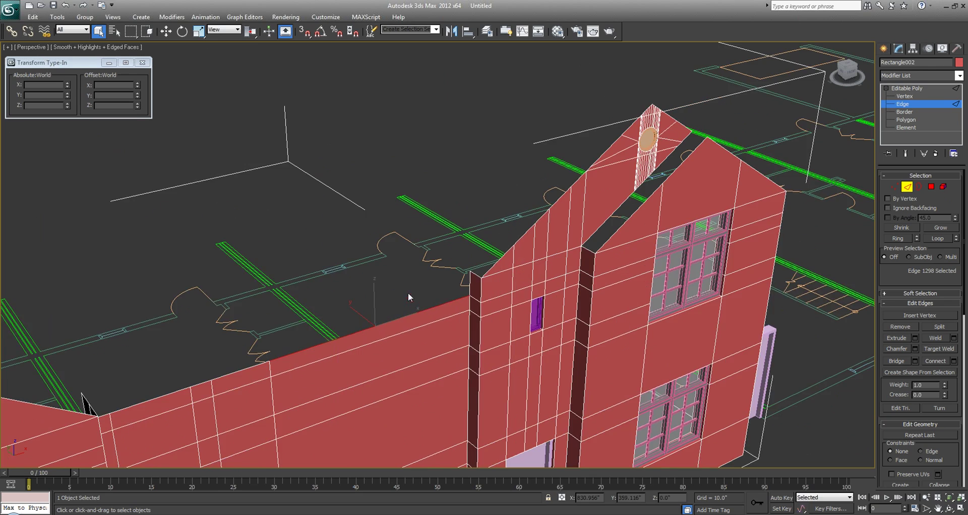
pyautogui.press('s')
pyautogui.press('w')
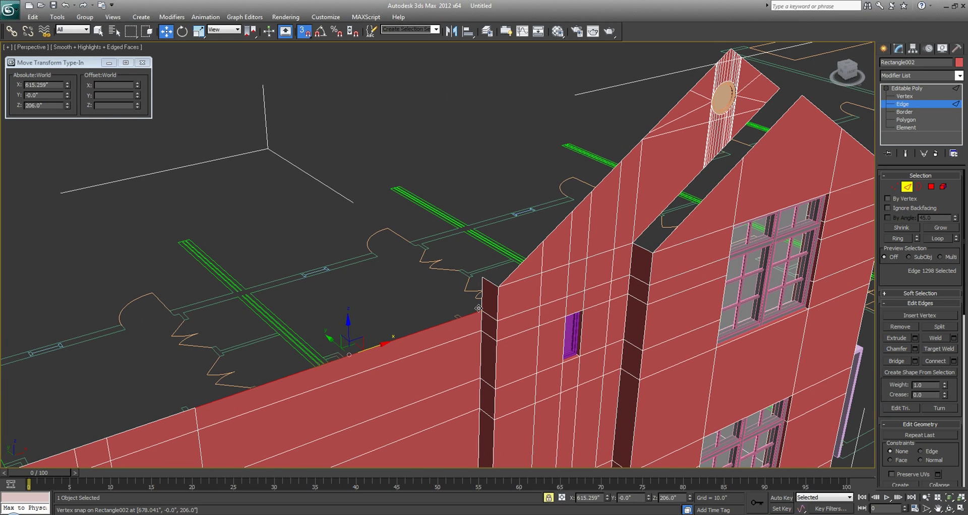
pyautogui.keyDown('shift'); pyautogui.moveTo(479, 311); pyautogui.dragTo(482, 278); pyautogui.keyUp('shift')
pyautogui.scroll(-4, 477, 335)
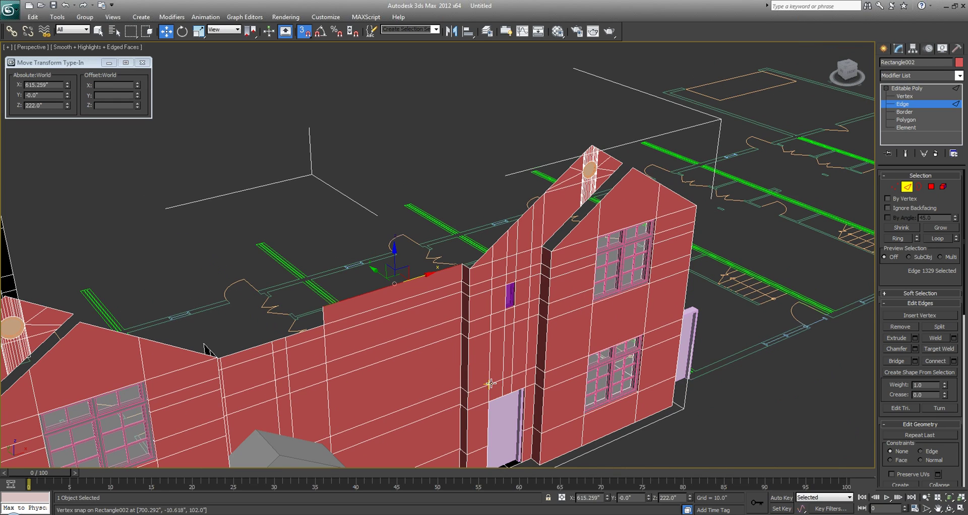
# Clear the edge selection and examine the raised wall section and both gabled fronts from several angles.
pyautogui.scroll(-2, 459, 387)
pyautogui.keyDown('alt'); pyautogui.moveTo(446, 344); pyautogui.dragTo(404, 230, button='middle'); pyautogui.keyUp('alt')
pyautogui.scroll(-3, 435, 310)
pyautogui.press('q')
pyautogui.keyDown('alt'); pyautogui.moveTo(444, 280); pyautogui.dragTo(433, 262, button='middle'); pyautogui.keyUp('alt')
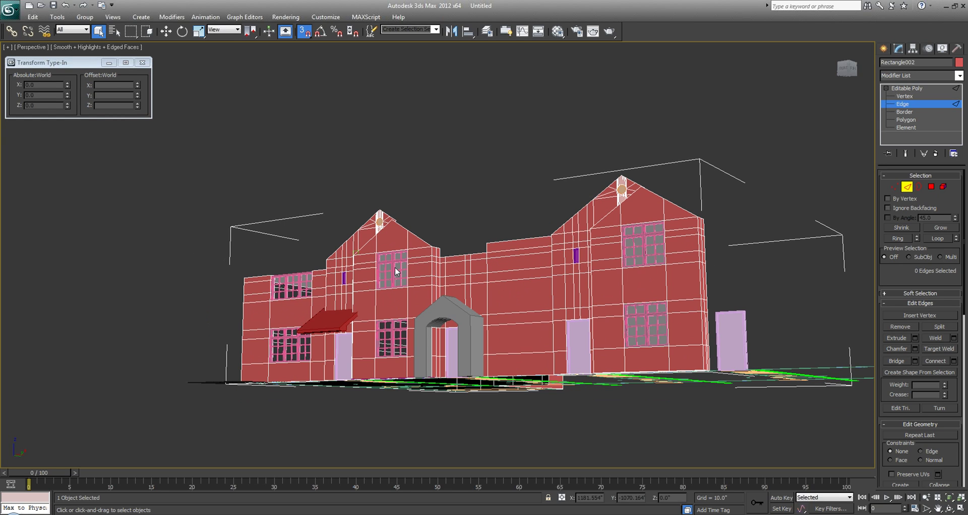
pyautogui.keyDown('alt'); pyautogui.moveTo(384, 302); pyautogui.dragTo(484, 333, button='middle'); pyautogui.keyUp('alt')
pyautogui.scroll(5, 367, 341)
pyautogui.moveTo(364, 329); pyautogui.dragTo(396, 257, button='middle')
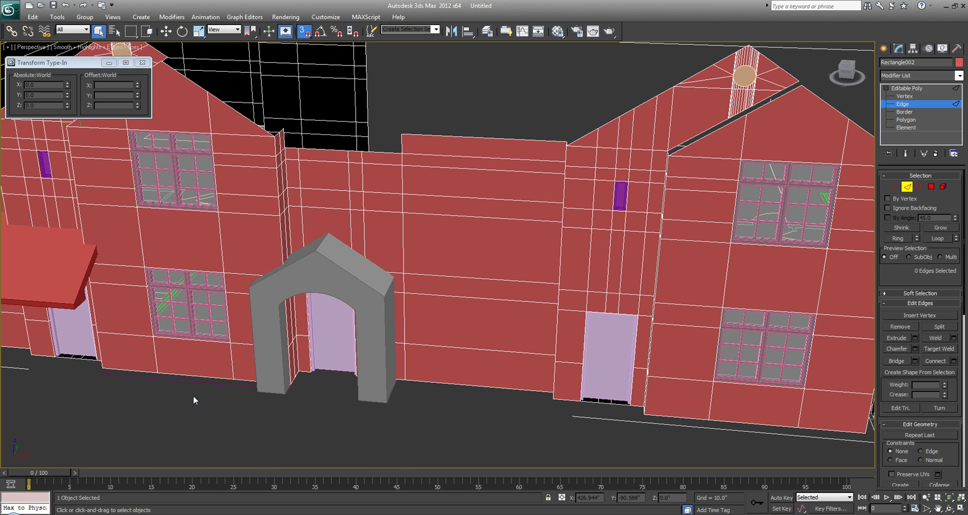
pyautogui.scroll(-5, 294, 402)
pyautogui.scroll(-4, 226, 399)
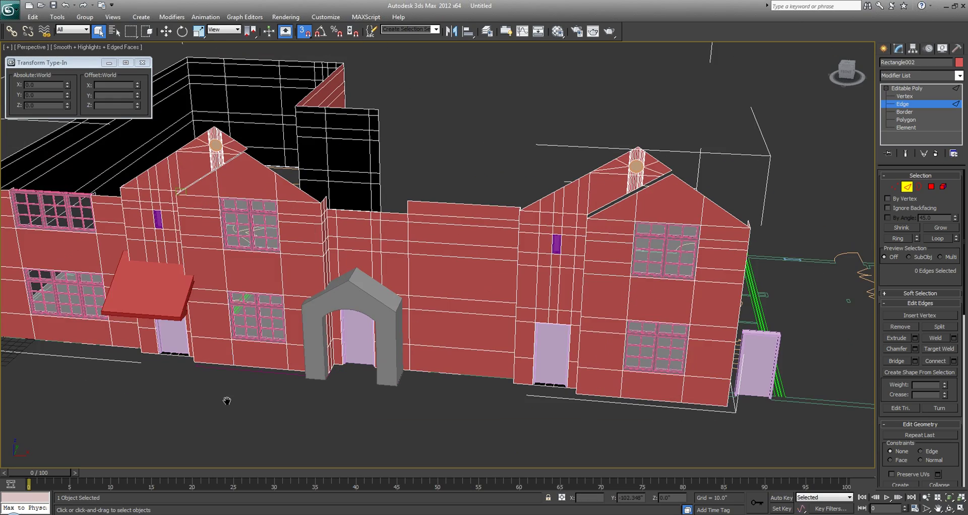
# Examine the facade's gabled fronts and connecting wall from several angles, closing in on the original front's gable.
pyautogui.keyDown('alt'); pyautogui.moveTo(203, 317); pyautogui.dragTo(277, 306, button='middle'); pyautogui.keyUp('alt')
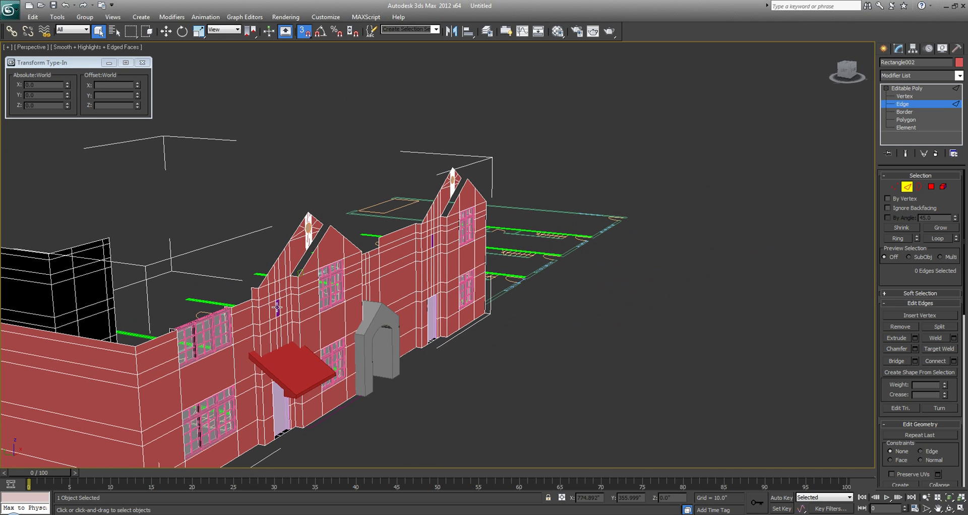
pyautogui.moveTo(288, 318); pyautogui.dragTo(441, 352, button='middle')
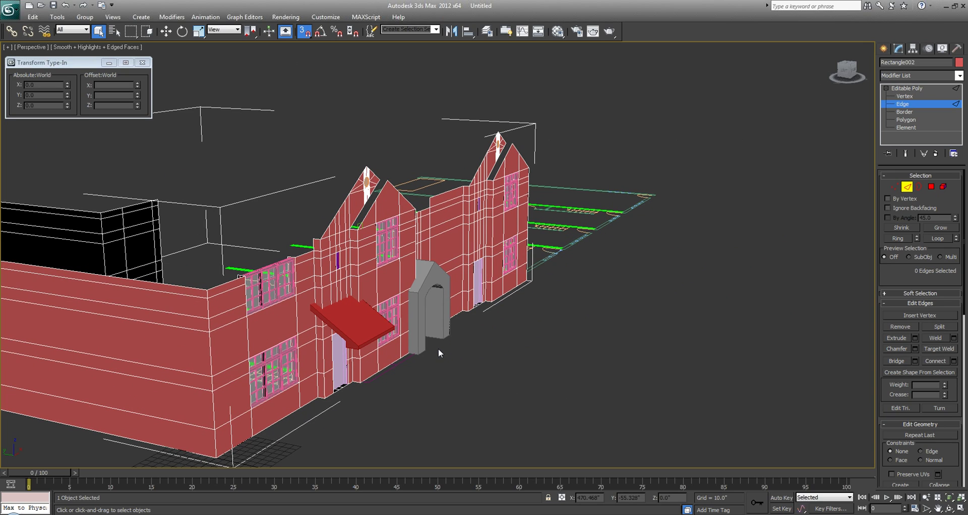
pyautogui.moveTo(440, 347); pyautogui.dragTo(461, 346, button='middle')
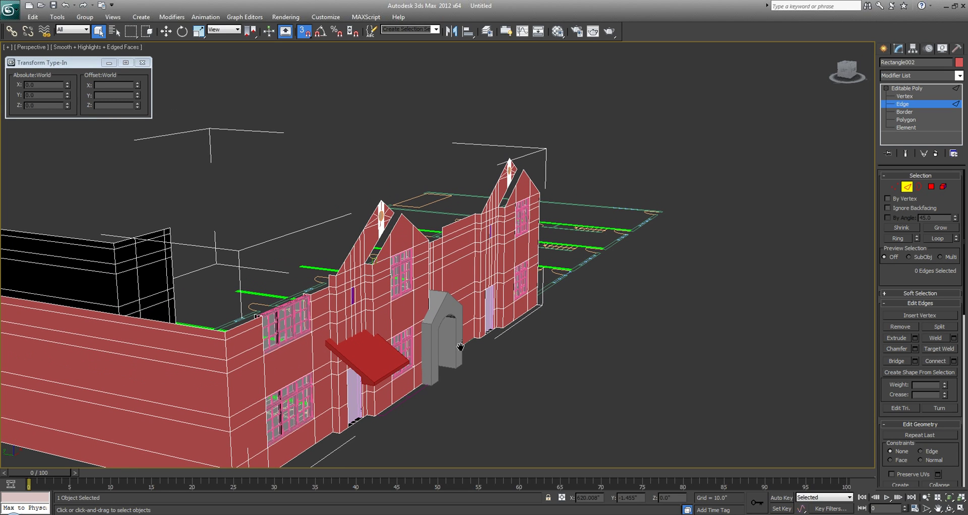
pyautogui.moveTo(494, 303); pyautogui.dragTo(487, 310, button='middle')
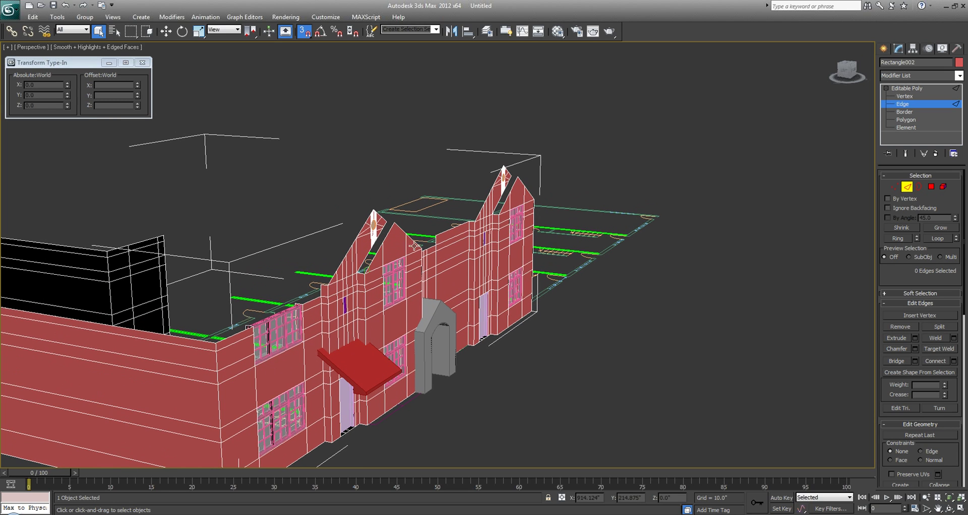
pyautogui.keyDown('alt'); pyautogui.moveTo(430, 247); pyautogui.dragTo(371, 254, button='middle'); pyautogui.keyUp('alt')
pyautogui.moveTo(370, 253)
pyautogui.mouseDown(button='middle')
pyautogui.moveTo(417, 216)
pyautogui.moveTo(378, 245)
pyautogui.mouseUp(button='middle')
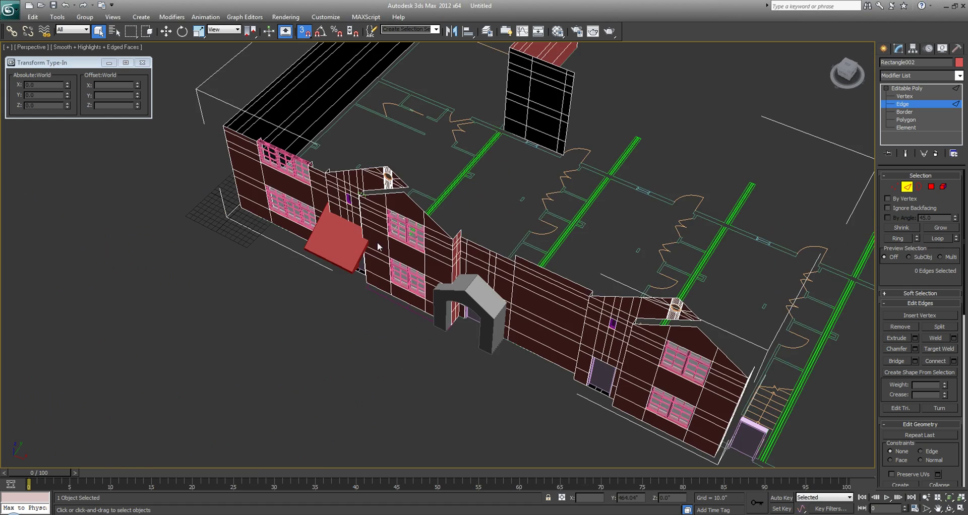
pyautogui.scroll(3, 407, 217)
pyautogui.scroll(3, 404, 217)
pyautogui.moveTo(408, 202); pyautogui.dragTo(412, 346, button='middle')
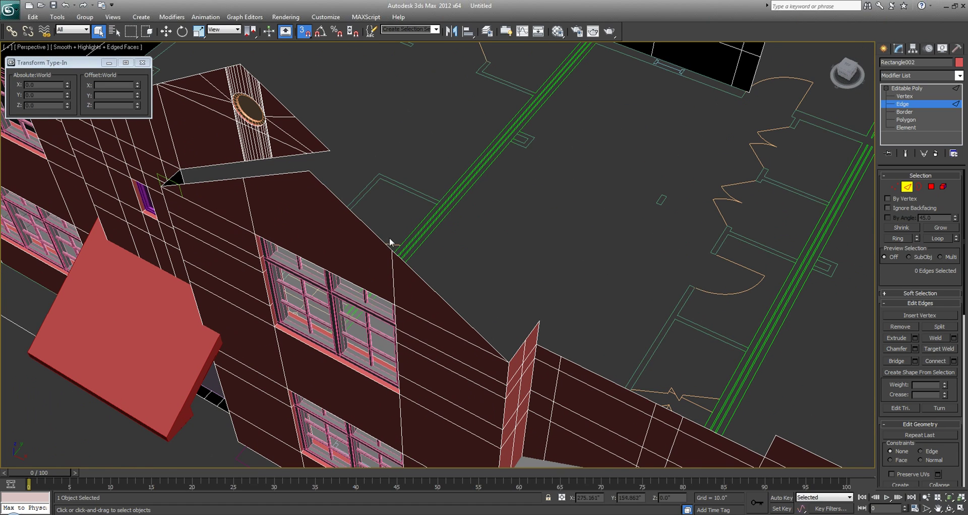
# Switch to the AutoCAD elevation drawing and examine the roof overhang detail of the small brick gable.
pyautogui.click(105, 514)
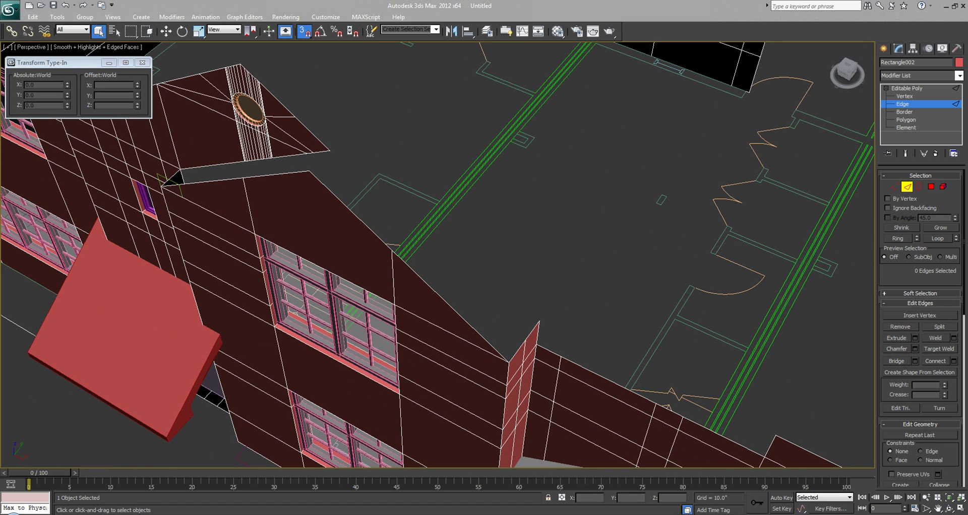
pyautogui.moveTo(497, 268); pyautogui.dragTo(368, 277, button='middle')
pyautogui.scroll(-10, 367, 277)
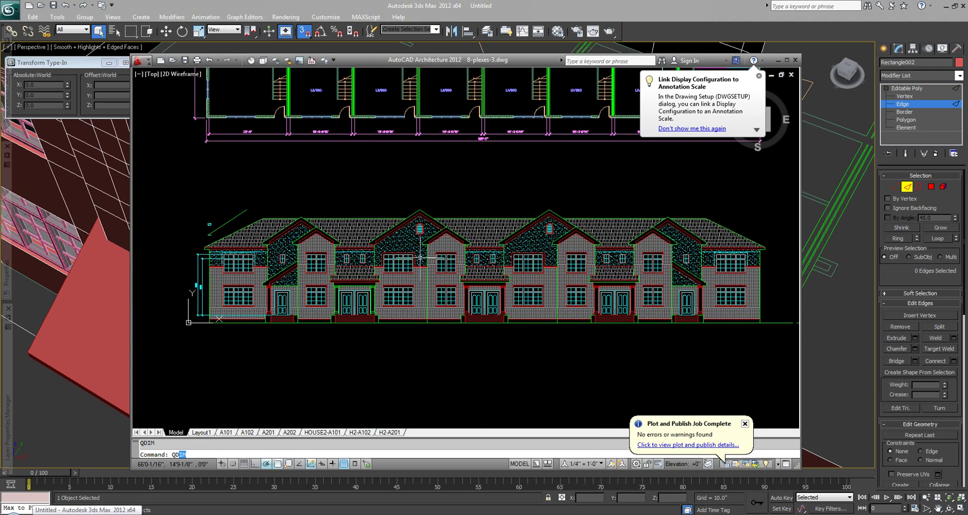
pyautogui.scroll(8, 496, 267)
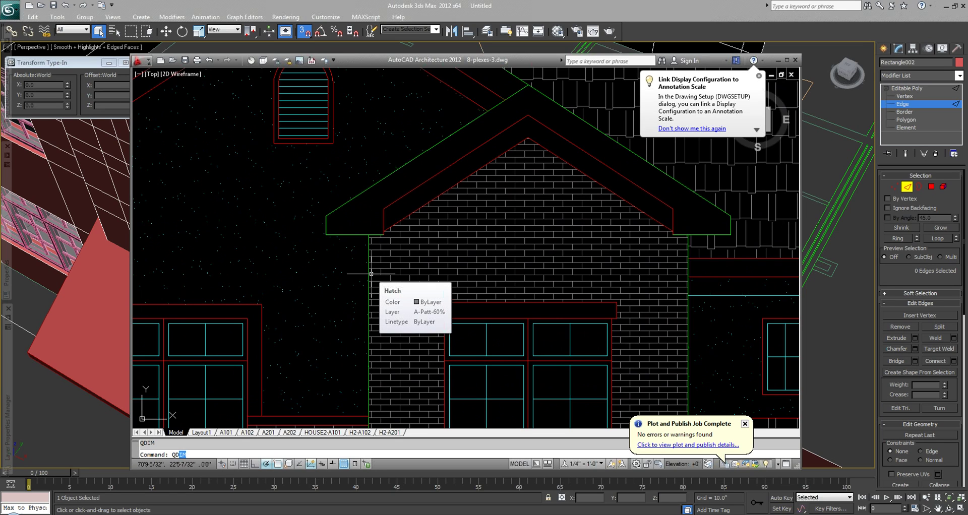
pyautogui.moveTo(534, 301); pyautogui.dragTo(467, 367, button='middle')
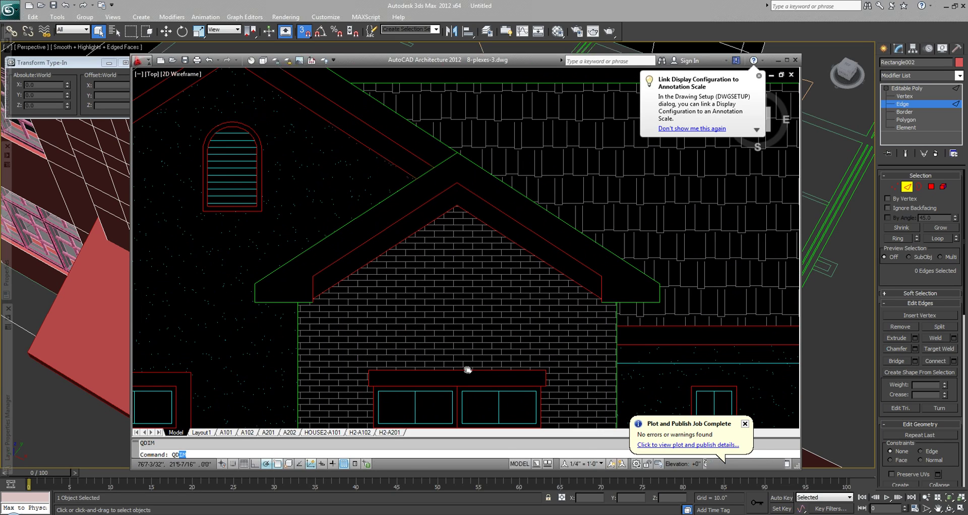
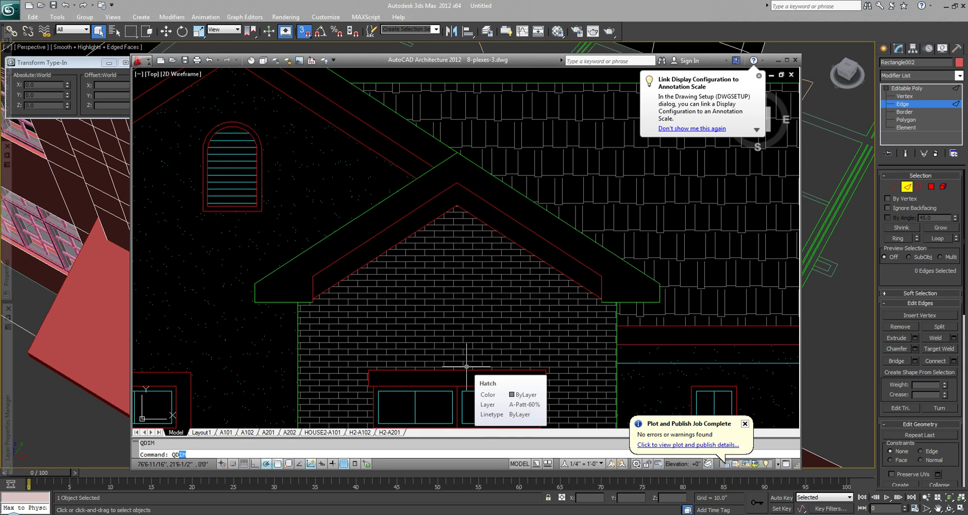
pyautogui.moveTo(129, 246); pyautogui.dragTo(123, 232, button='middle')
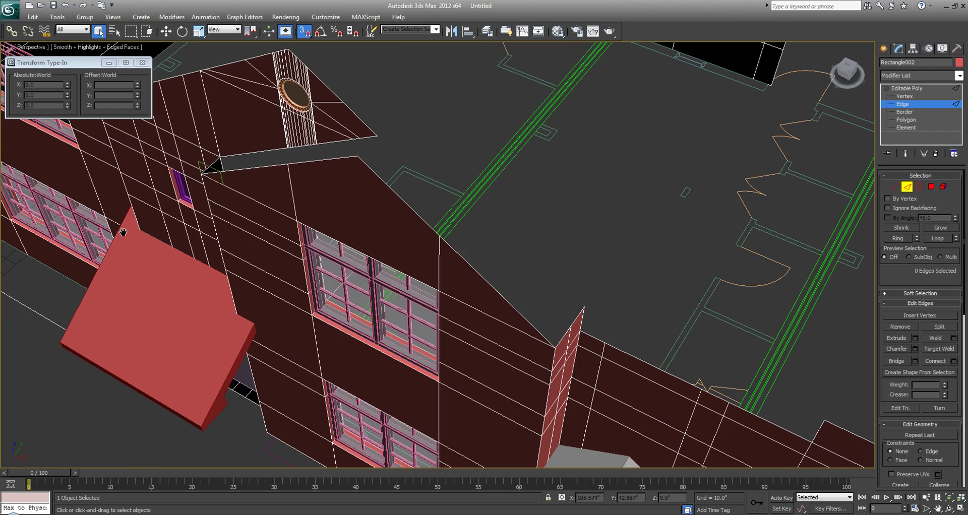
# In the front view, delete the small green shape at the lower end of the original front's projecting gable slope.
pyautogui.hotkey('alt', 'w')
pyautogui.click(546, 111)
pyautogui.hotkey('alt', 'w')
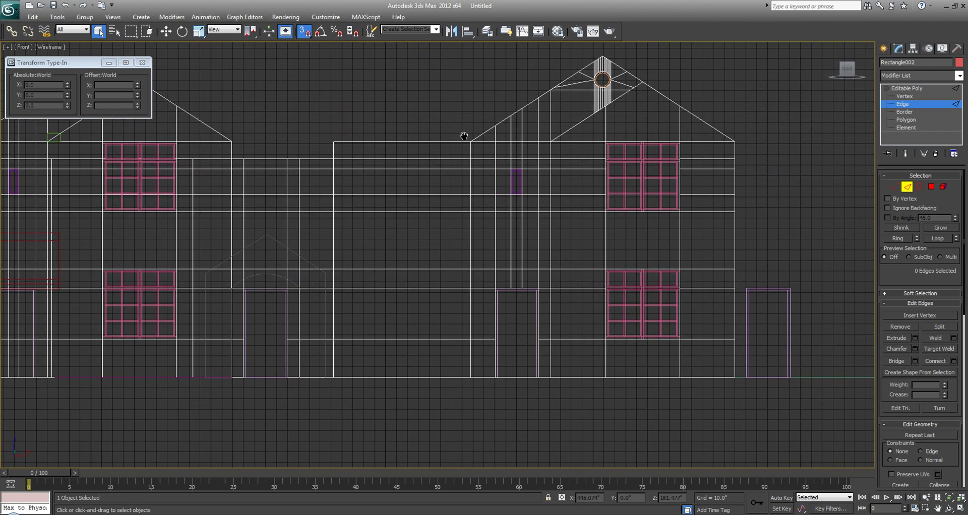
pyautogui.scroll(2, 291, 204)
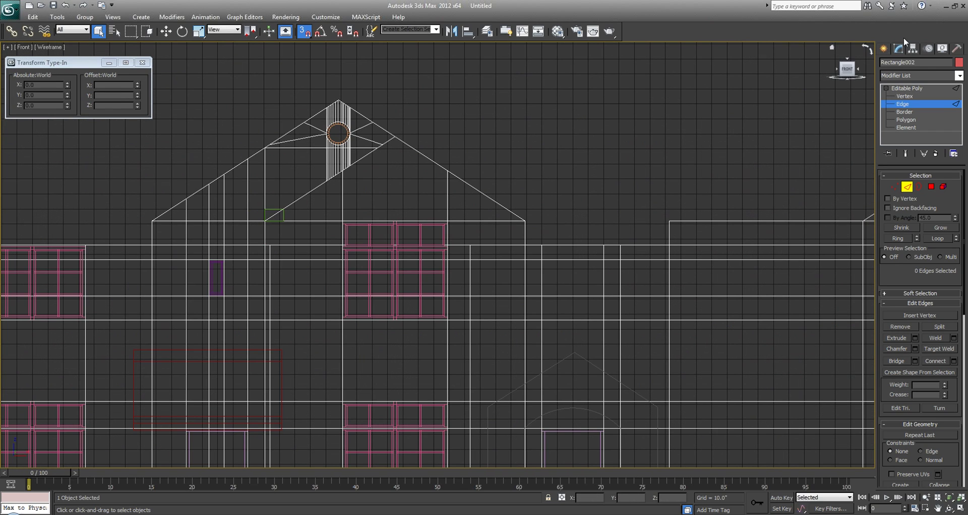
pyautogui.click(883, 49)
pyautogui.click(272, 210)
pyautogui.press('Delete')
pyautogui.moveTo(392, 156); pyautogui.dragTo(424, 186, button='middle')
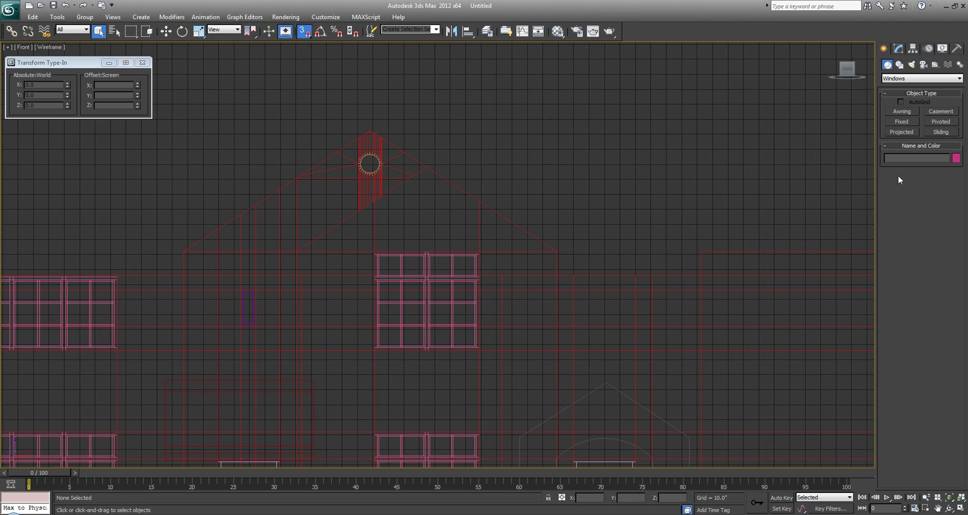
# Draw a spline line along the projecting gable's slope, snapping from its eaves vertex at 222 inches to its apex.
pyautogui.click(899, 64)
pyautogui.click(903, 119)
pyautogui.scroll(4, 562, 249)
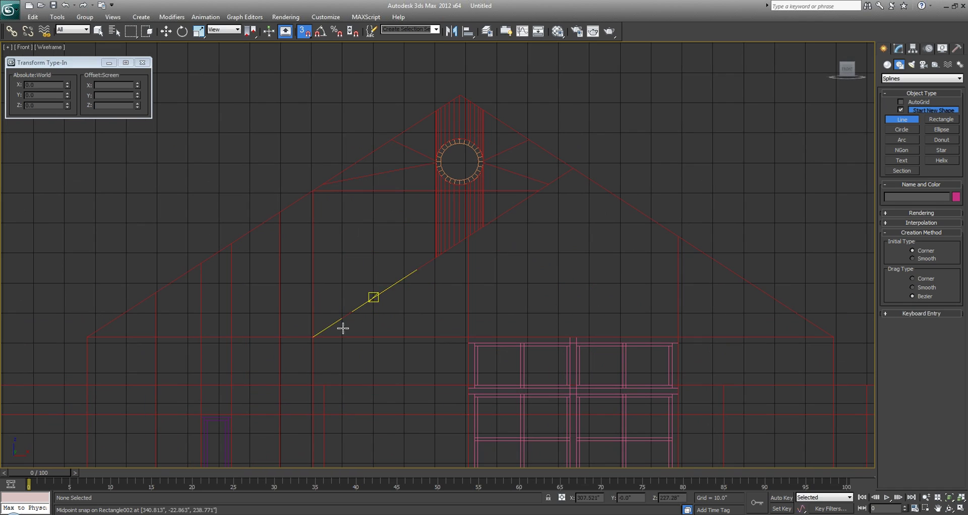
pyautogui.click(322, 333)
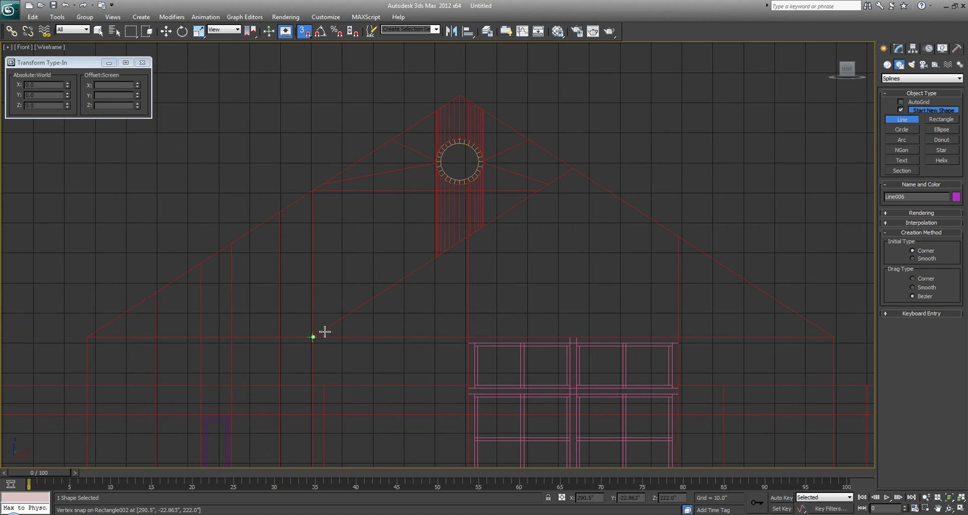
pyautogui.rightClick(566, 173)
pyautogui.rightClick(566, 174)
# In the perspective view, select both vertices of the new gable line and set them to Corner type.
pyautogui.hotkey('alt', 'w')
pyautogui.rightClick(544, 263)
pyautogui.hotkey('alt', 'w')
pyautogui.moveTo(422, 268); pyautogui.dragTo(459, 219, button='middle')
pyautogui.moveTo(459, 203); pyautogui.dragTo(320, 137)
pyautogui.rightClick(317, 133)
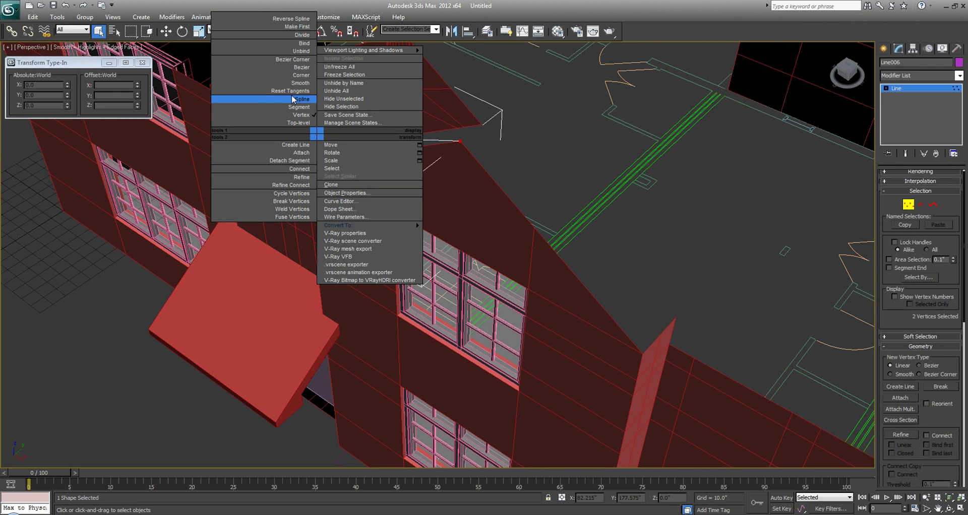
pyautogui.click(294, 76)
pyautogui.moveTo(328, 115); pyautogui.dragTo(353, 162, button='middle')
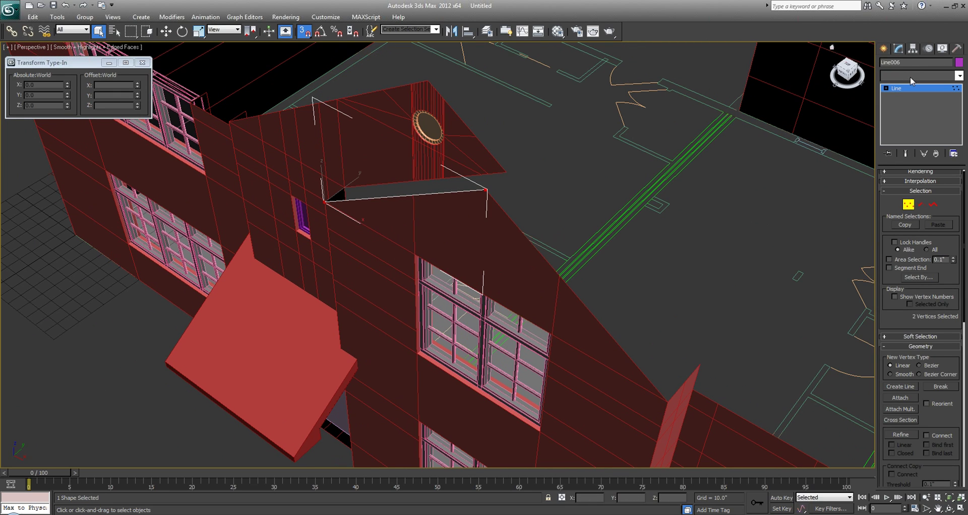
# Extrude the gable line by 42.5 inches into a flat roof strip.
pyautogui.click(911, 76)
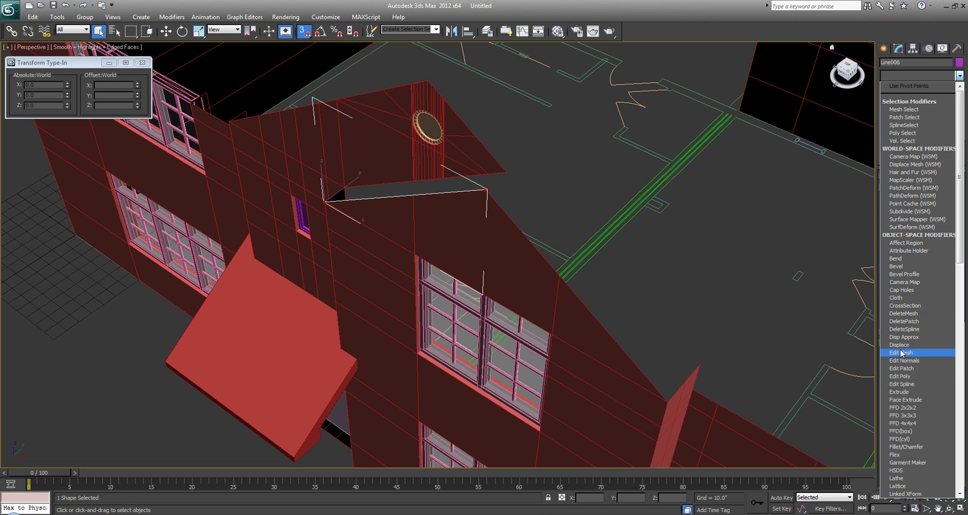
pyautogui.click(903, 393)
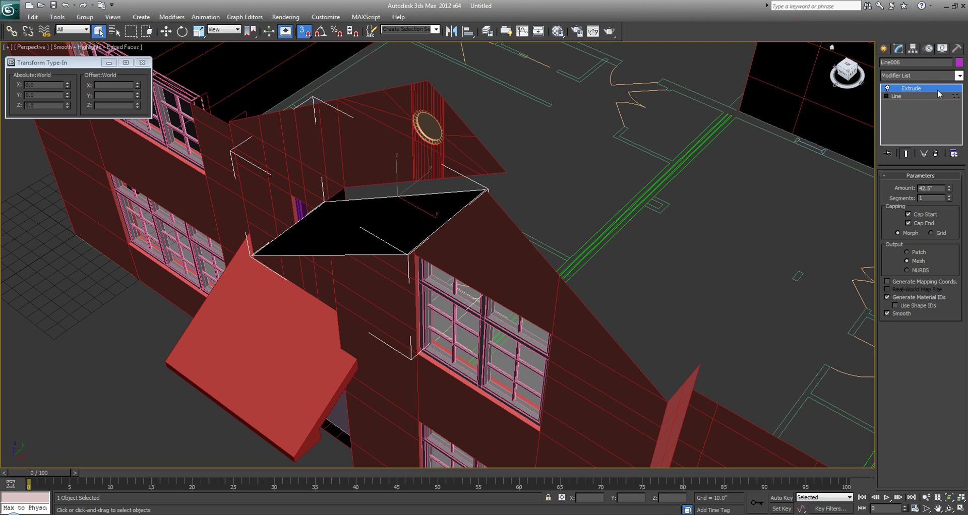
pyautogui.keyDown('alt'); pyautogui.moveTo(481, 210); pyautogui.dragTo(429, 161, button='middle'); pyautogui.keyUp('alt')
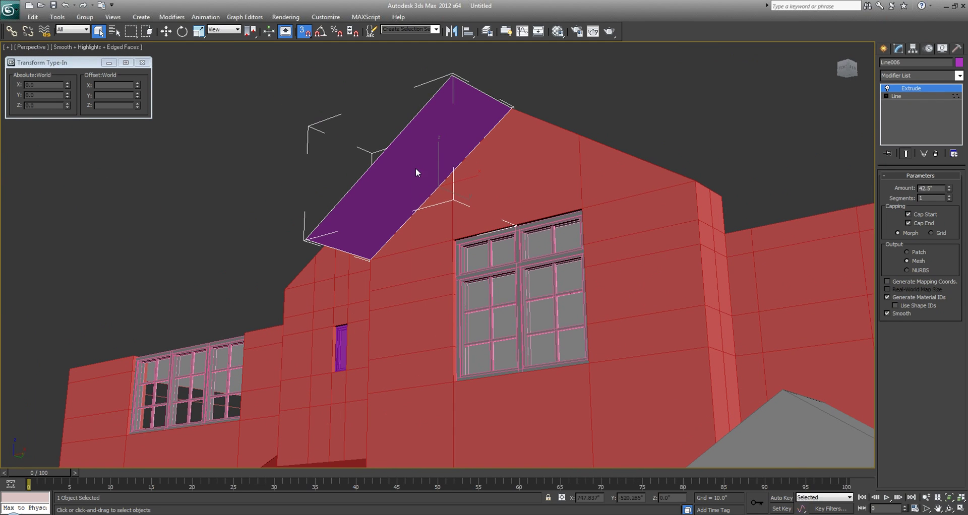
# Convert the strip to an editable poly, move its outer edge to Y -35.466 inches, and check the overhang in the AutoCAD elevation.
pyautogui.rightClick(416, 171)
pyautogui.moveTo(464, 254)
pyautogui.click(542, 264)
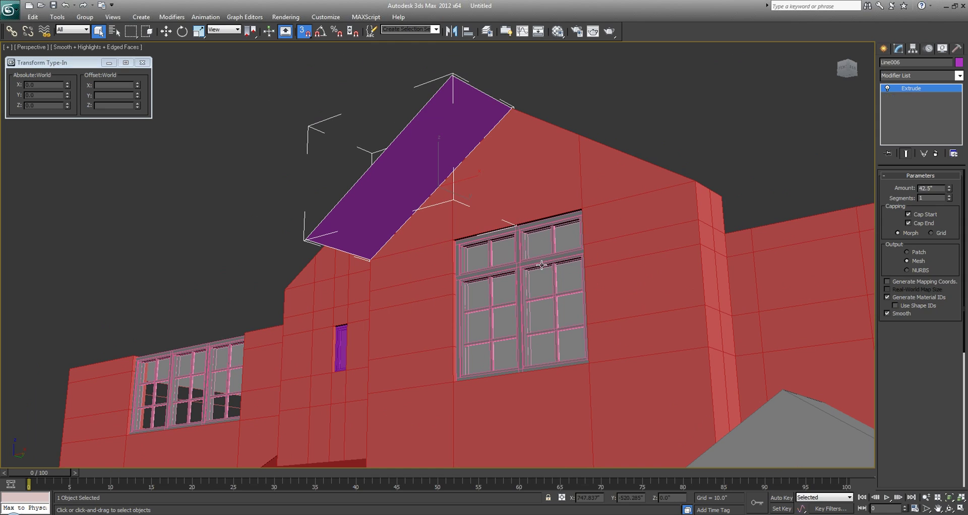
pyautogui.press('2')
pyautogui.press('w')
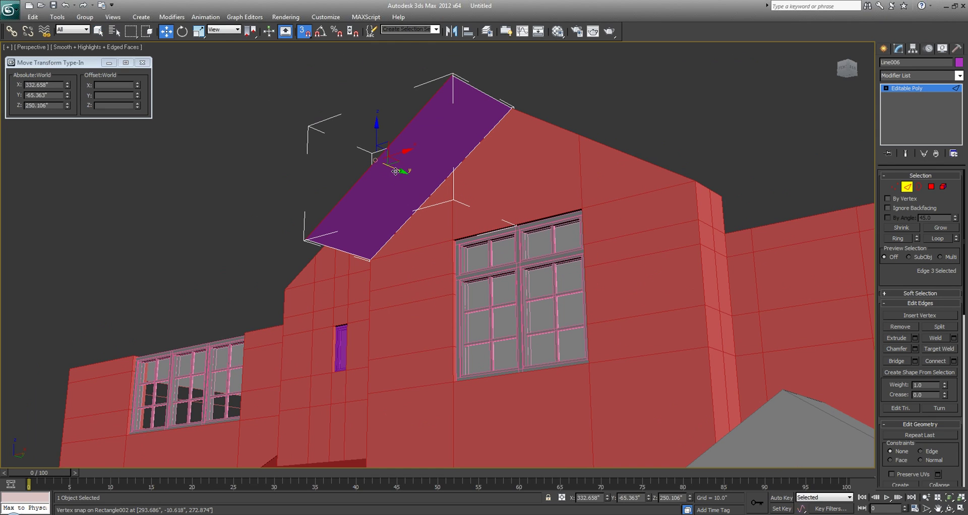
pyautogui.moveTo(398, 171); pyautogui.dragTo(444, 181)
pyautogui.keyDown('alt'); pyautogui.moveTo(380, 180); pyautogui.dragTo(415, 158, button='middle'); pyautogui.keyUp('alt')
pyautogui.scroll(4, 418, 160)
pyautogui.moveTo(462, 176); pyautogui.dragTo(436, 239, button='middle')
pyautogui.scroll(-2, 436, 239)
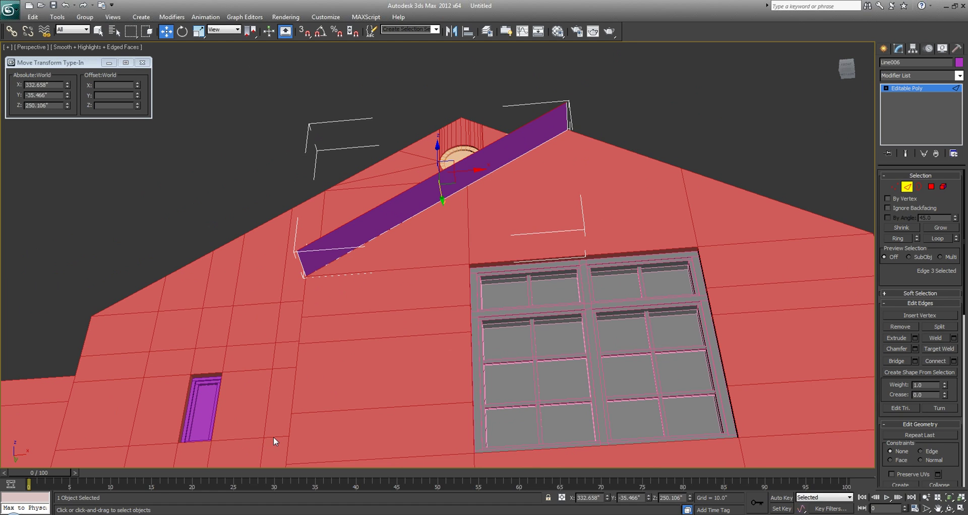
pyautogui.hotkey('alt', 'Tab')
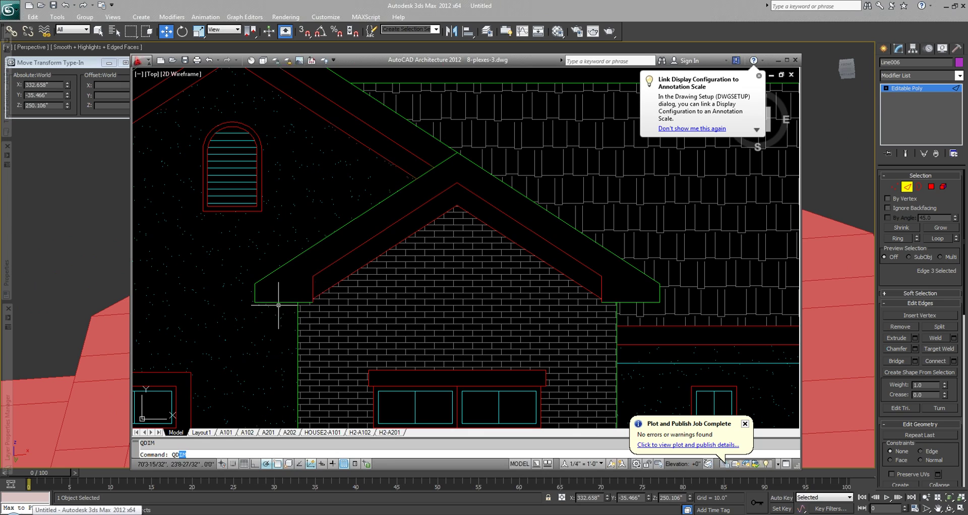
pyautogui.click(372, 5)
# Slice the strip's polygon crosswise near its lower end in the top view and delete the short end piece.
pyautogui.press('4')
pyautogui.click(344, 239)
pyautogui.press('q')
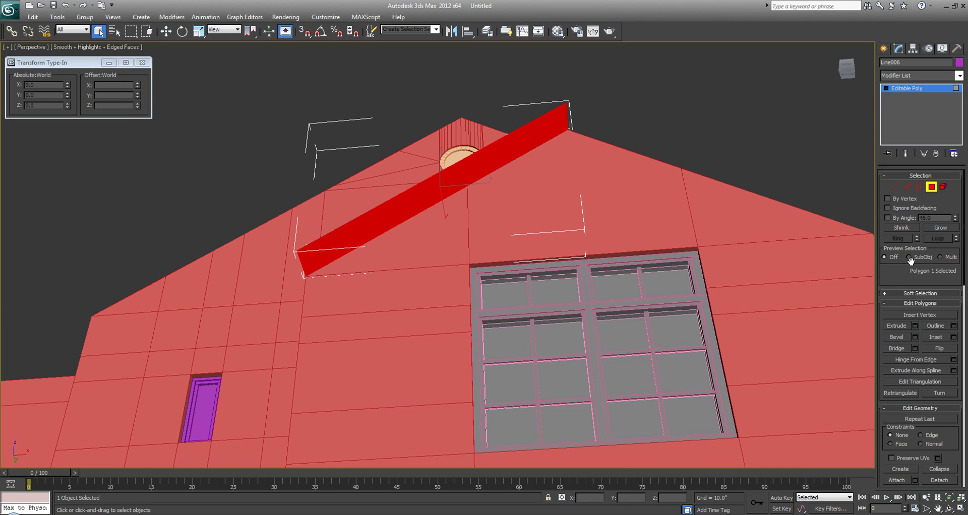
pyautogui.moveTo(961, 441); pyautogui.dragTo(958, 331)
pyautogui.click(910, 405)
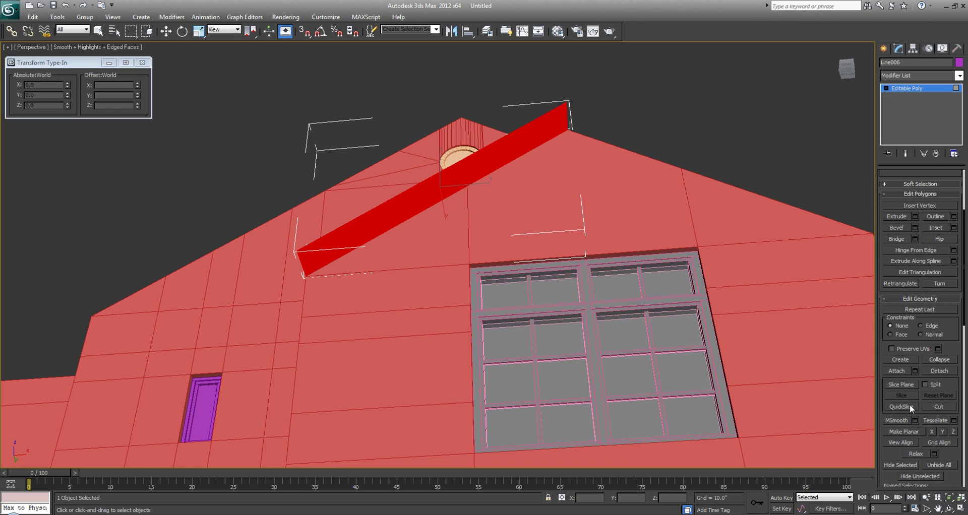
pyautogui.moveTo(458, 204); pyautogui.dragTo(506, 216, button='middle')
pyautogui.hotkey('alt', 'w')
pyautogui.middleClick(248, 137)
pyautogui.moveTo(229, 145); pyautogui.dragTo(367, 144, button='middle')
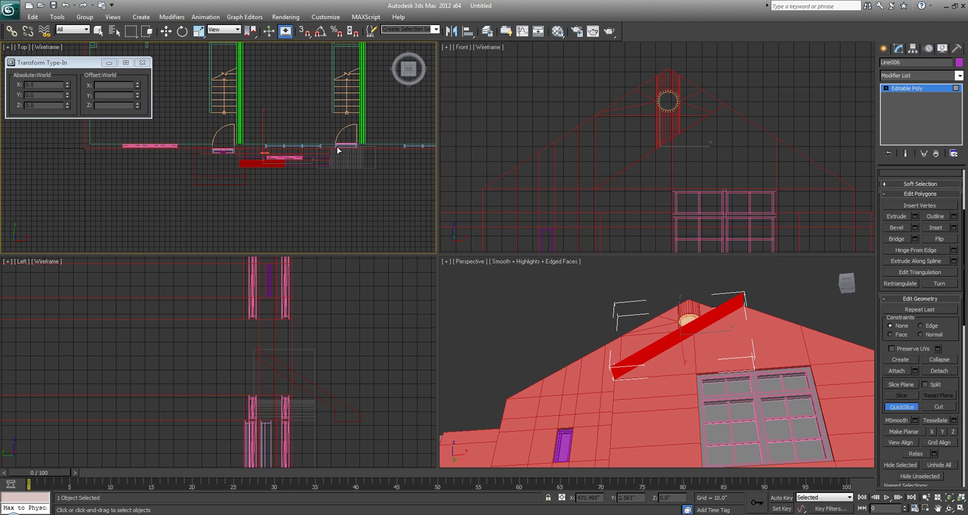
pyautogui.hotkey('alt', 'w')
pyautogui.moveTo(505, 286); pyautogui.dragTo(488, 230, button='middle')
pyautogui.scroll(5, 487, 231)
pyautogui.scroll(2, 477, 224)
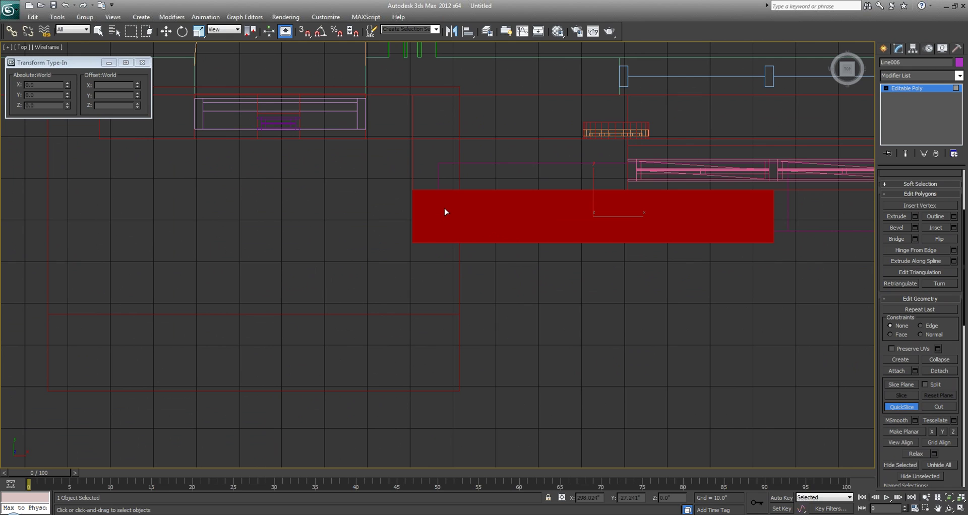
pyautogui.press('q')
pyautogui.click(424, 227)
pyautogui.rightClick(558, 286)
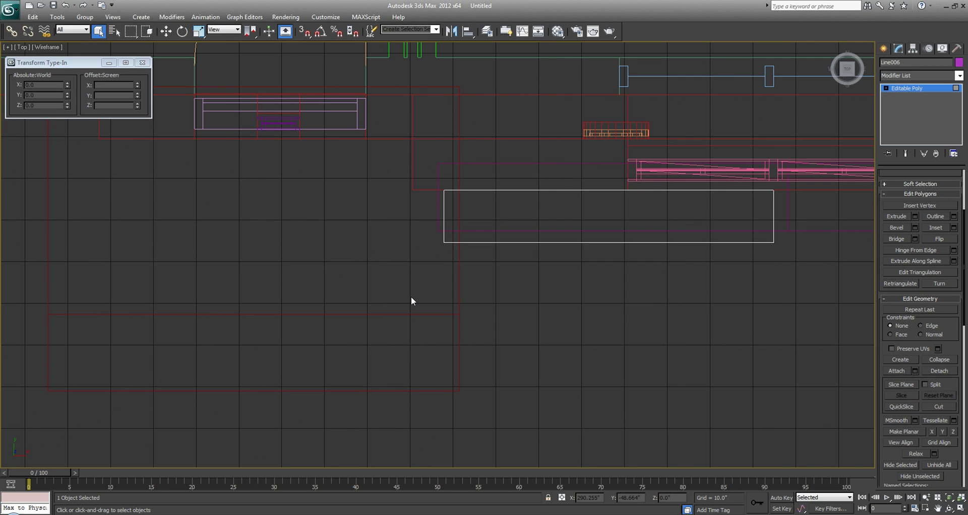
# Extrude the strip's lower end edge straight down to Z 217.668 inches, checking the eaves shape in the sketch and the AutoCAD elevation.
pyautogui.press('p')
pyautogui.moveTo(410, 298); pyautogui.dragTo(631, 344, button='middle')
pyautogui.moveTo(486, 271); pyautogui.dragTo(511, 235, button='middle')
pyautogui.scroll(3, 444, 248)
pyautogui.press('2')
pyautogui.click(380, 222)
pyautogui.keyDown('alt'); pyautogui.moveTo(440, 228); pyautogui.dragTo(358, 223, button='middle'); pyautogui.keyUp('alt')
pyautogui.press('w')
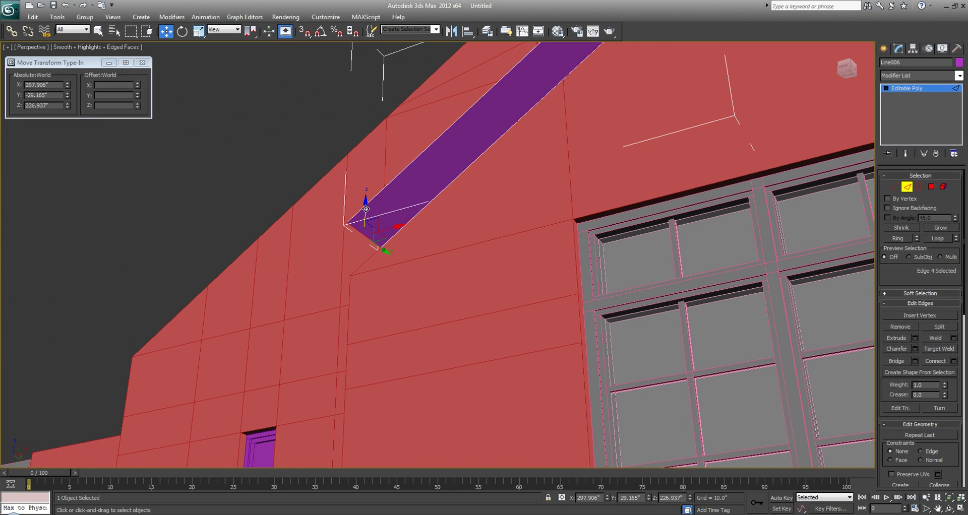
pyautogui.keyDown('shift'); pyautogui.moveTo(366, 207); pyautogui.dragTo(365, 246); pyautogui.keyUp('shift')
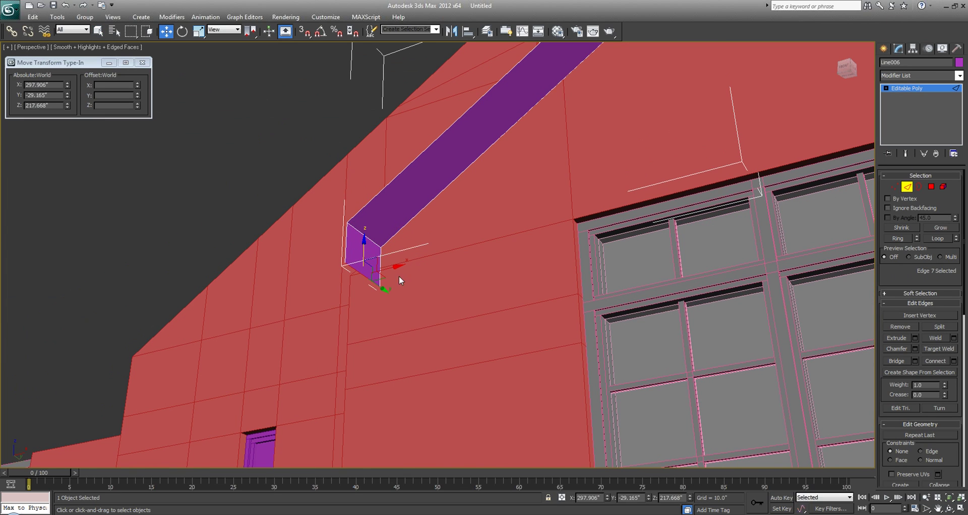
pyautogui.hotkey('alt', 'Tab')
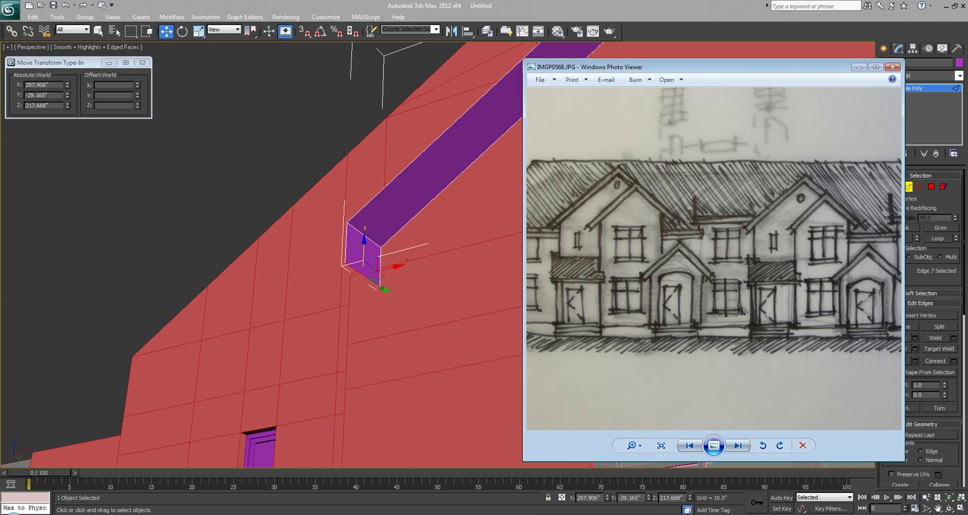
pyautogui.hotkey('alt', 'Tab')
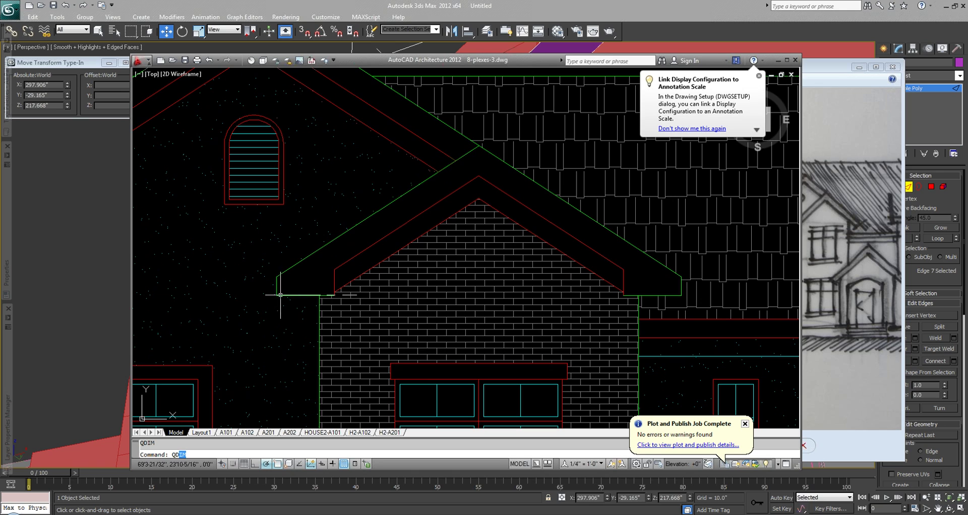
# Switch back to 3ds Max and extrude the trim's bottom edge horizontally outward by 21.552 inches to form the eaves underside.
pyautogui.hotkey('alt', 'Tab')
pyautogui.keyDown('alt'); pyautogui.moveTo(250, 226); pyautogui.dragTo(399, 250, button='middle'); pyautogui.keyUp('alt')
pyautogui.keyDown('shift'); pyautogui.moveTo(396, 246); pyautogui.dragTo(293, 262); pyautogui.keyUp('shift')
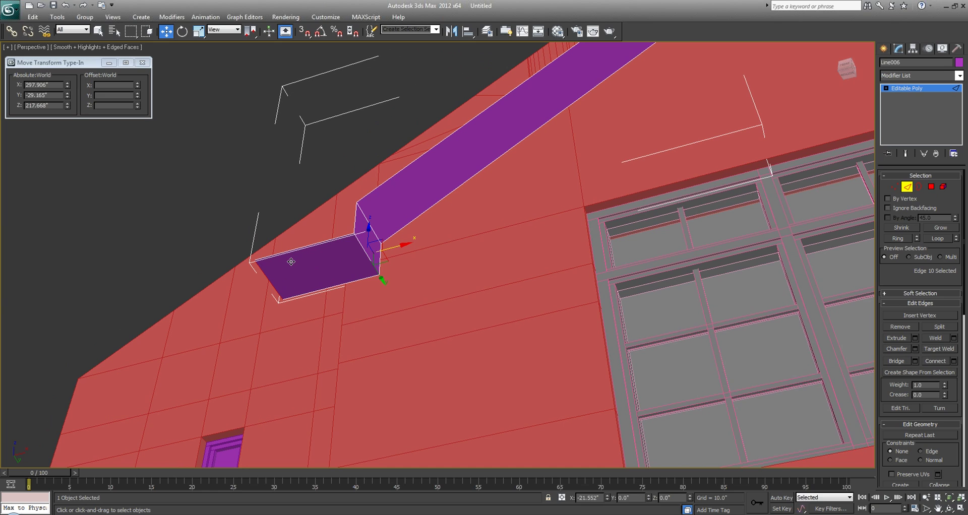
# Extrude the outer edge of the eaves underside straight up to Z 224.606 inches.
pyautogui.keyDown('alt'); pyautogui.moveTo(284, 252); pyautogui.dragTo(348, 221, button='middle'); pyautogui.keyUp('alt')
pyautogui.keyDown('shift'); pyautogui.moveTo(353, 230); pyautogui.dragTo(356, 200); pyautogui.keyUp('shift')
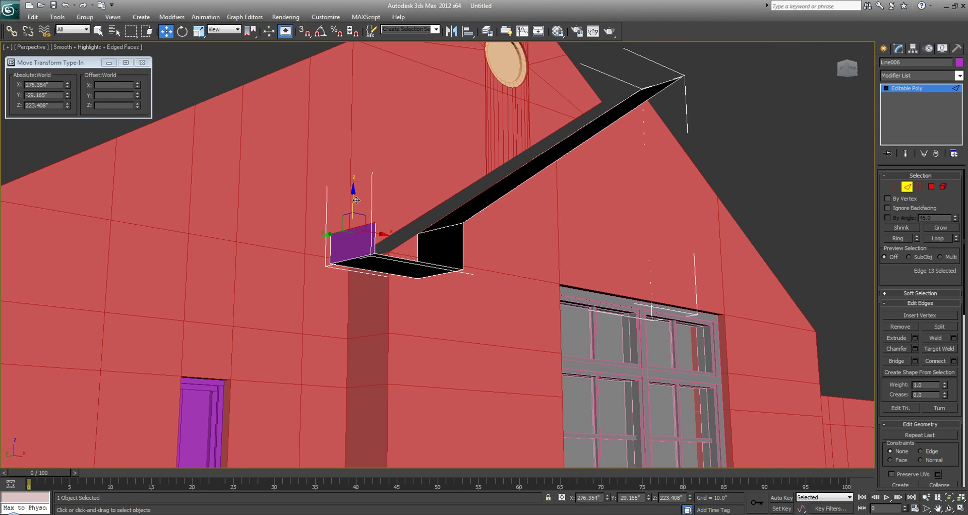
pyautogui.keyDown('alt'); pyautogui.moveTo(449, 209); pyautogui.dragTo(282, 242, button='middle'); pyautogui.keyUp('alt')
pyautogui.keyDown('shift'); pyautogui.moveTo(273, 234); pyautogui.dragTo(276, 228); pyautogui.keyUp('shift')
pyautogui.keyDown('alt'); pyautogui.moveTo(450, 244); pyautogui.dragTo(422, 236, button='middle'); pyautogui.keyUp('alt')
# Clone the sloped polygon as an element, snapping its lower corner to the top of the eaves' outer side.
pyautogui.press('4')
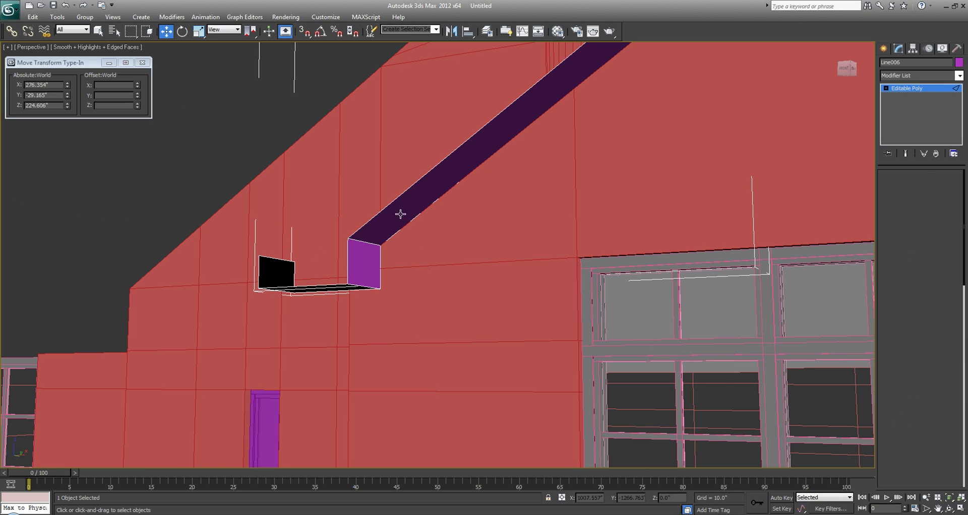
pyautogui.click(410, 221)
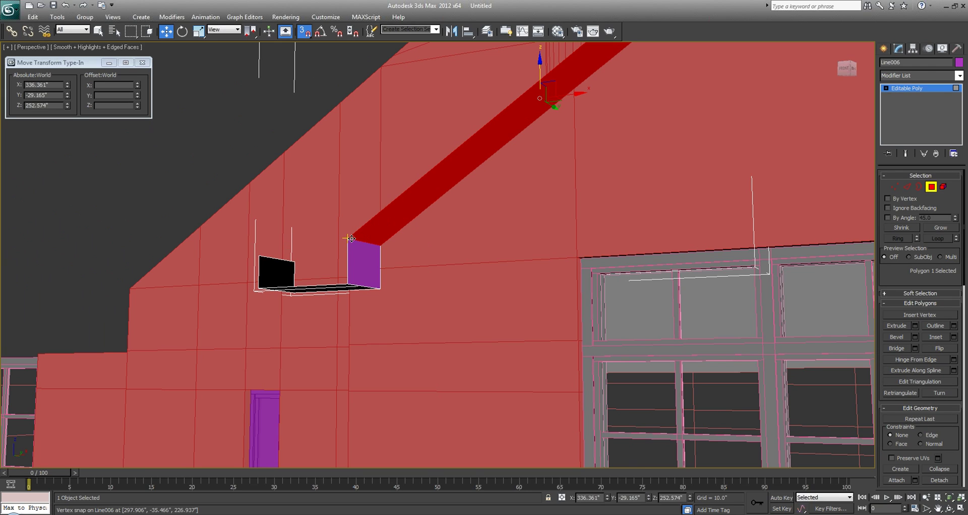
pyautogui.keyDown('shift'); pyautogui.moveTo(352, 238); pyautogui.dragTo(259, 256); pyautogui.keyUp('shift')
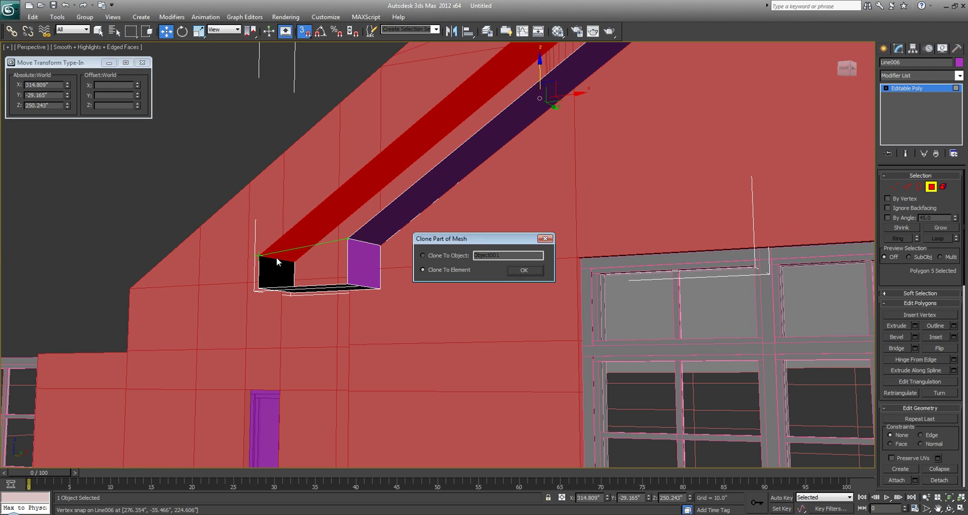
pyautogui.click(525, 270)
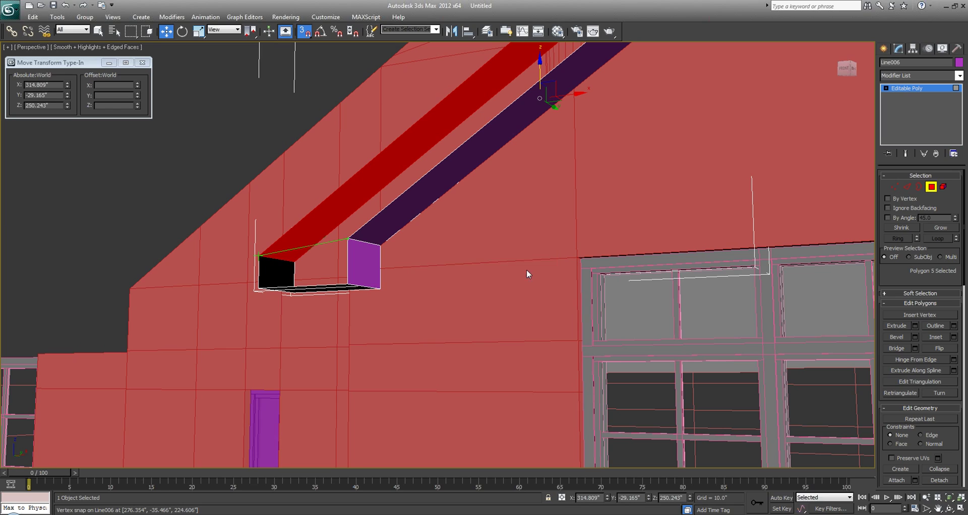
# Flip the cloned sloped polygon so that it faces upward.
pyautogui.keyDown('alt'); pyautogui.moveTo(524, 270); pyautogui.dragTo(417, 247, button='middle'); pyautogui.keyUp('alt')
pyautogui.press('q')
pyautogui.click(202, 106)
pyautogui.moveTo(380, 210)
pyautogui.keyDown('alt'); pyautogui.mouseDown(button='middle')
pyautogui.moveTo(404, 210)
pyautogui.moveTo(427, 250)
pyautogui.moveTo(359, 137)
pyautogui.moveTo(313, 161)
pyautogui.moveTo(322, 170)
pyautogui.moveTo(342, 147)
pyautogui.moveTo(382, 163)
pyautogui.moveTo(353, 189)
pyautogui.mouseUp(button='middle'); pyautogui.keyUp('alt')
pyautogui.click(353, 188)
pyautogui.click(941, 348)
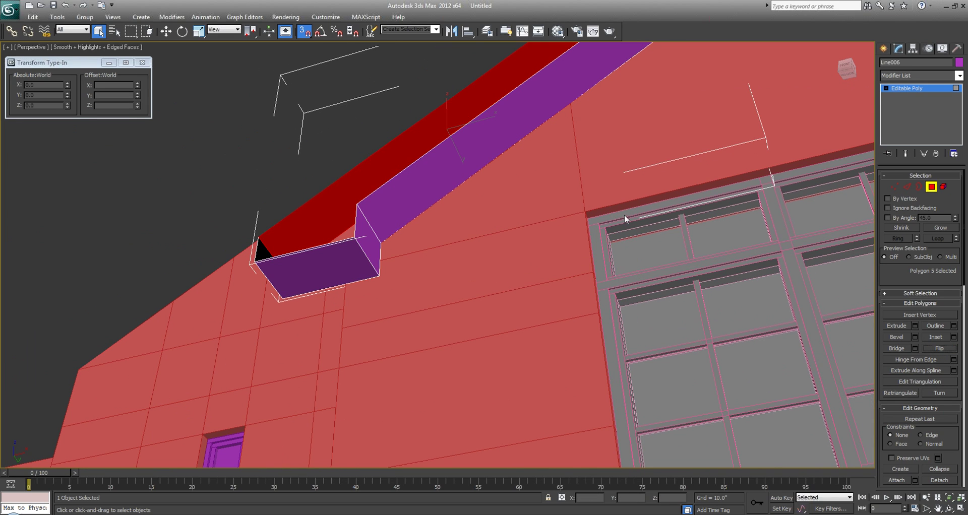
pyautogui.keyDown('alt'); pyautogui.moveTo(344, 147); pyautogui.dragTo(353, 225, button='middle'); pyautogui.keyUp('alt')
pyautogui.click(245, 147)
pyautogui.press('2')
pyautogui.click(194, 276)
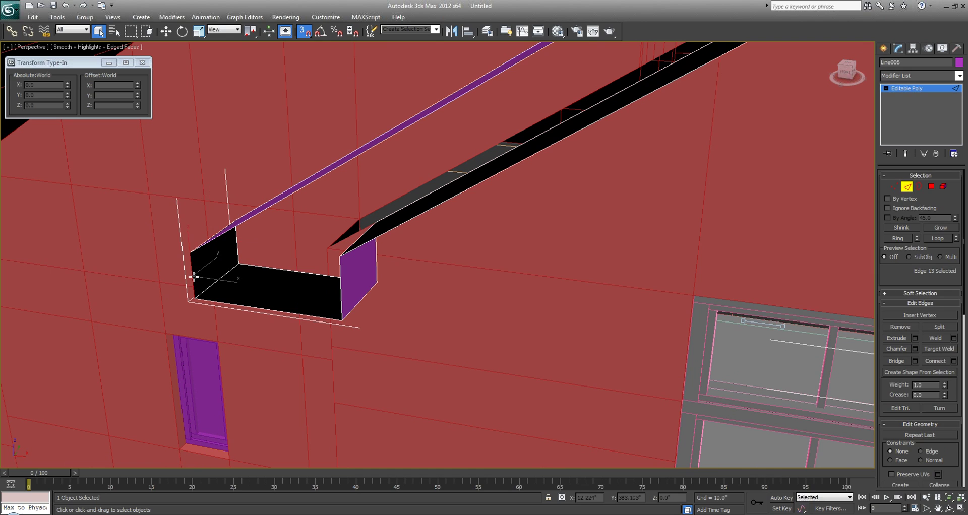
pyautogui.keyDown('alt'); pyautogui.moveTo(255, 228); pyautogui.dragTo(323, 266, button='middle'); pyautogui.keyUp('alt')
pyautogui.keyDown('alt'); pyautogui.moveTo(449, 305); pyautogui.dragTo(404, 235, button='middle'); pyautogui.keyUp('alt')
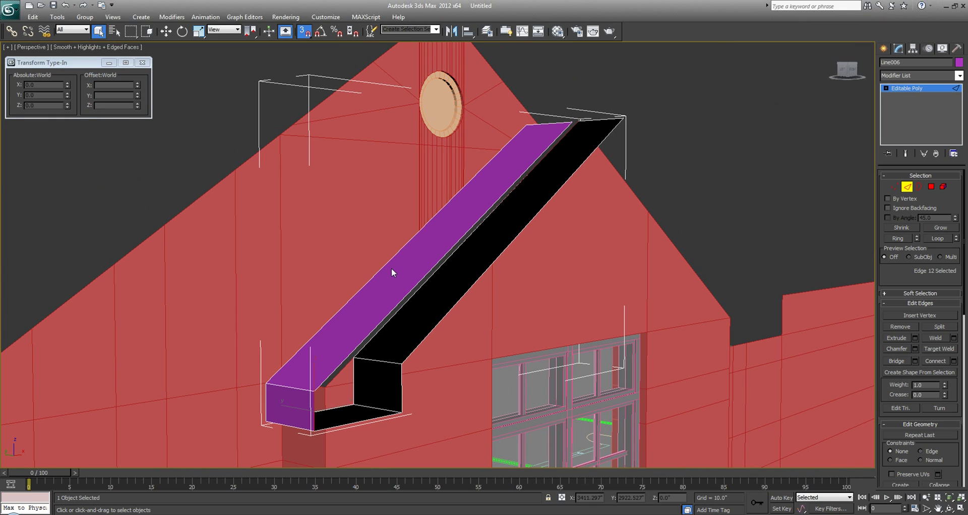
# Clone the upper sloped polygon as an element, snapped end to end to extend the slope upward.
pyautogui.press('4')
pyautogui.hotkey('alt', 'w')
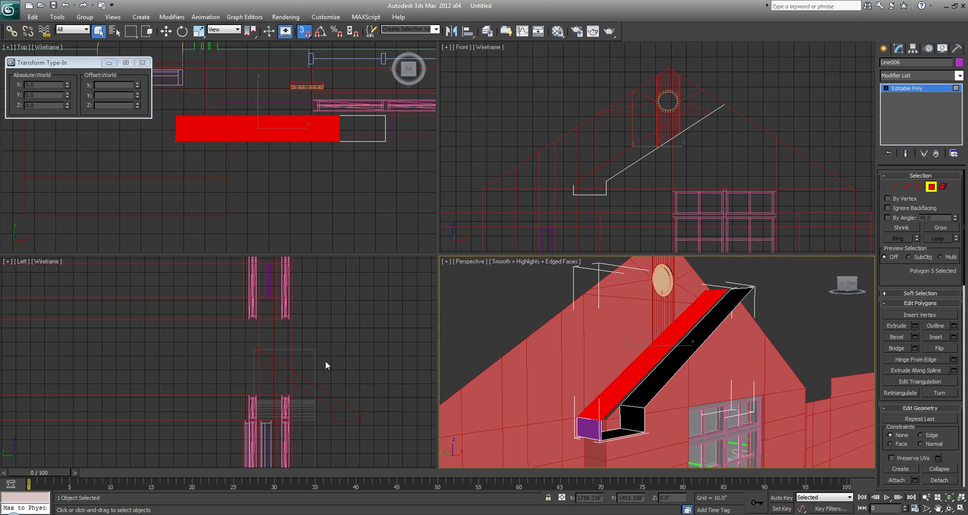
pyautogui.hotkey('alt', 'w')
pyautogui.press('s')
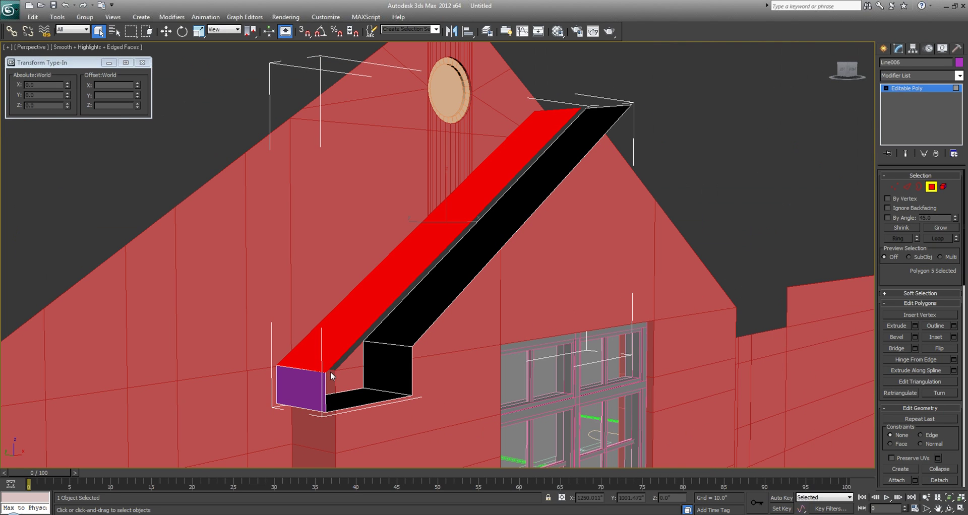
pyautogui.moveTo(335, 350); pyautogui.dragTo(327, 347, button='middle')
pyautogui.press('w')
pyautogui.press('s')
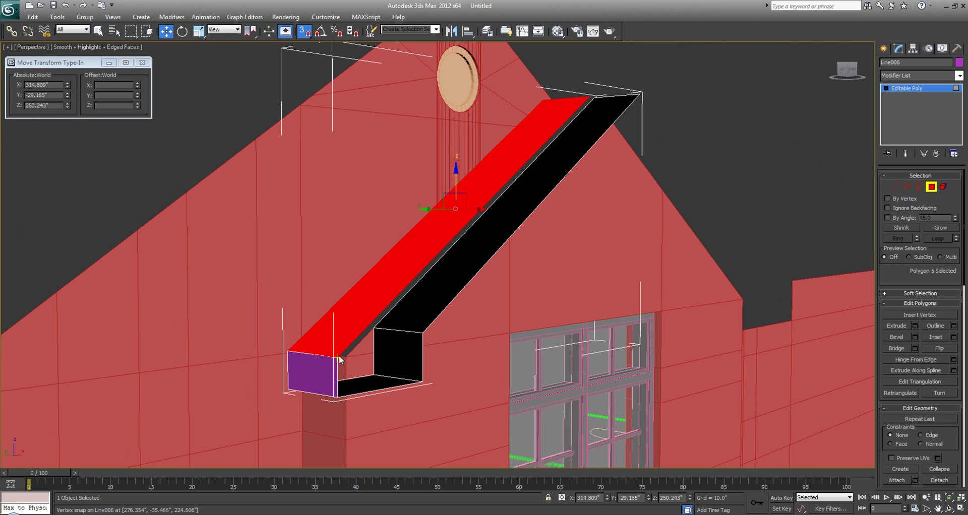
pyautogui.moveTo(339, 356)
pyautogui.mouseDown()
pyautogui.moveTo(612, 127)
pyautogui.moveTo(588, 128)
pyautogui.mouseUp()
pyautogui.click(525, 273)
pyautogui.scroll(-6, 458, 312)
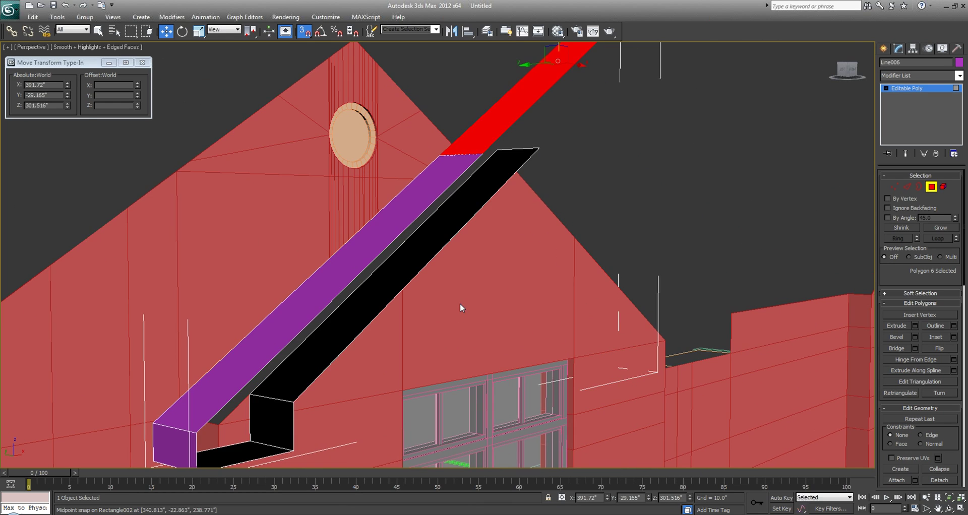
pyautogui.scroll(8, 486, 304)
pyautogui.scroll(-4, 485, 304)
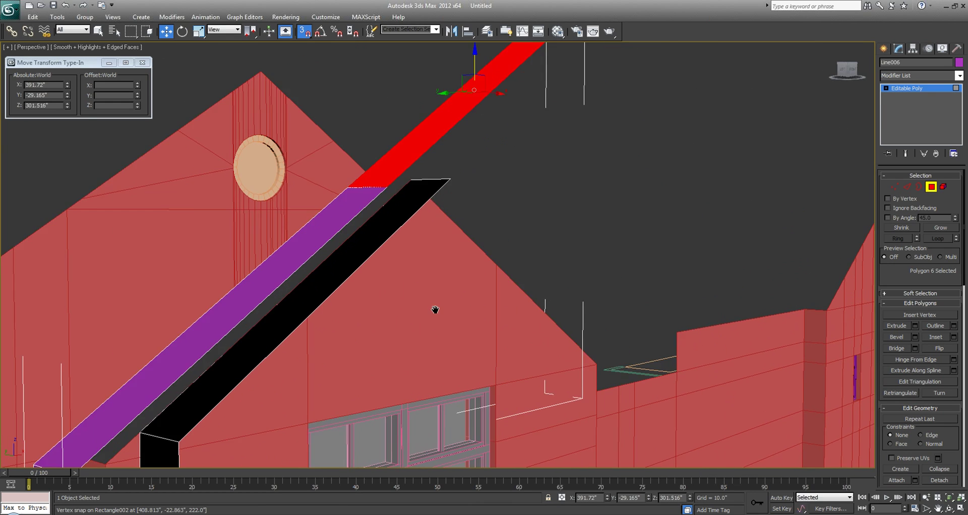
# QuickSlice the extension polygon crosswise in the top view, in line with the lower strip's upper end, and delete the excess piece.
pyautogui.moveTo(941, 458); pyautogui.dragTo(940, 387)
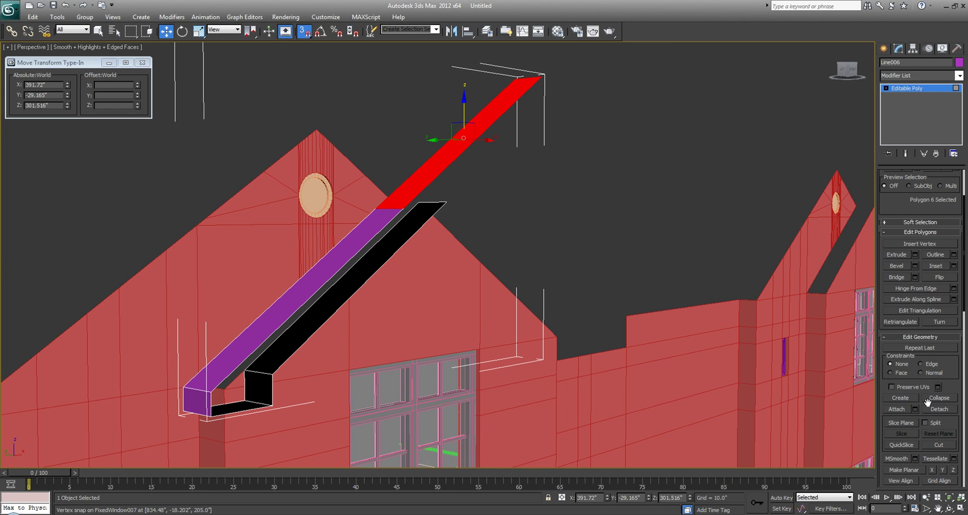
pyautogui.click(902, 445)
pyautogui.hotkey('alt', 'w')
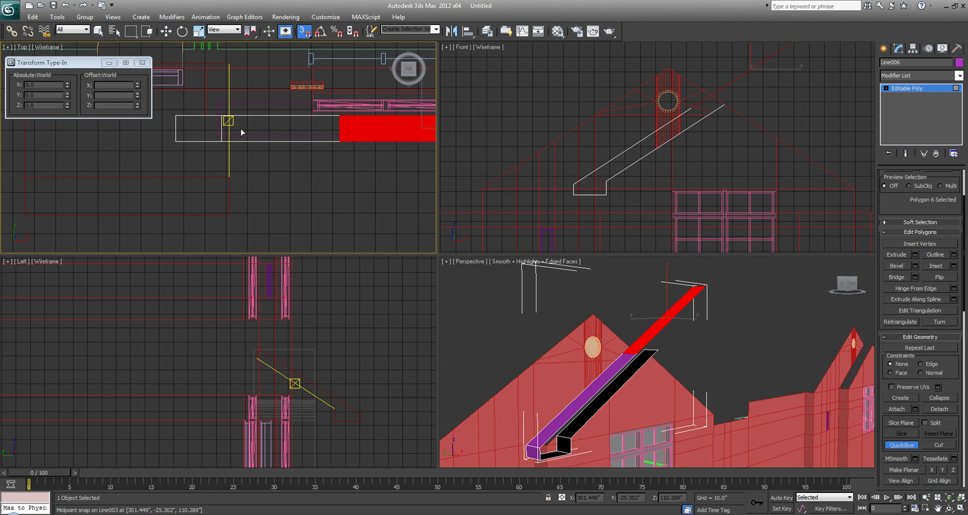
pyautogui.hotkey('alt', 'w')
pyautogui.moveTo(347, 151); pyautogui.dragTo(167, 216, button='middle')
pyautogui.scroll(-2, 168, 215)
pyautogui.click(282, 234)
pyautogui.scroll(5, 272, 264)
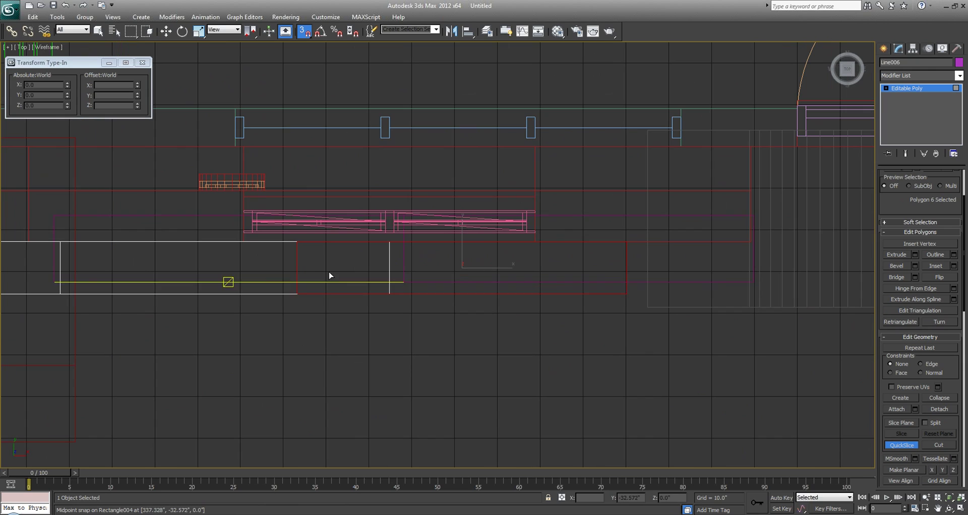
pyautogui.click(388, 268)
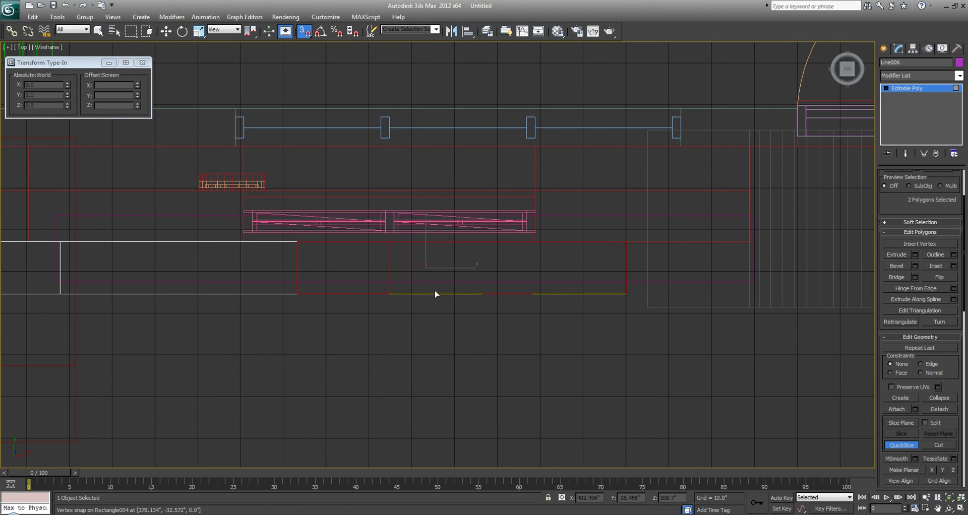
pyautogui.hotkey('alt', 'w')
pyautogui.rightClick(636, 298)
pyautogui.hotkey('alt', 'w')
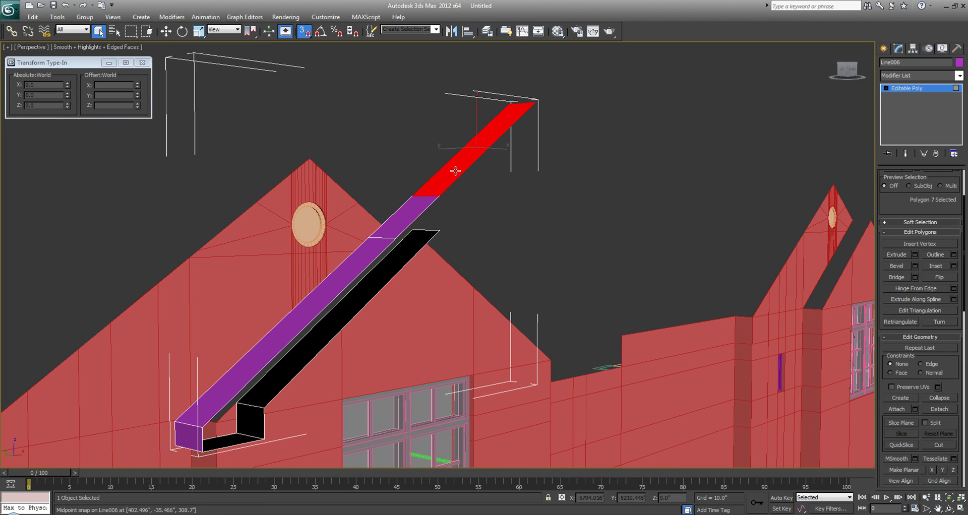
pyautogui.press('Delete')
pyautogui.keyDown('alt'); pyautogui.moveTo(468, 198); pyautogui.dragTo(322, 222, button='middle'); pyautogui.keyUp('alt')
pyautogui.scroll(-6, 408, 277)
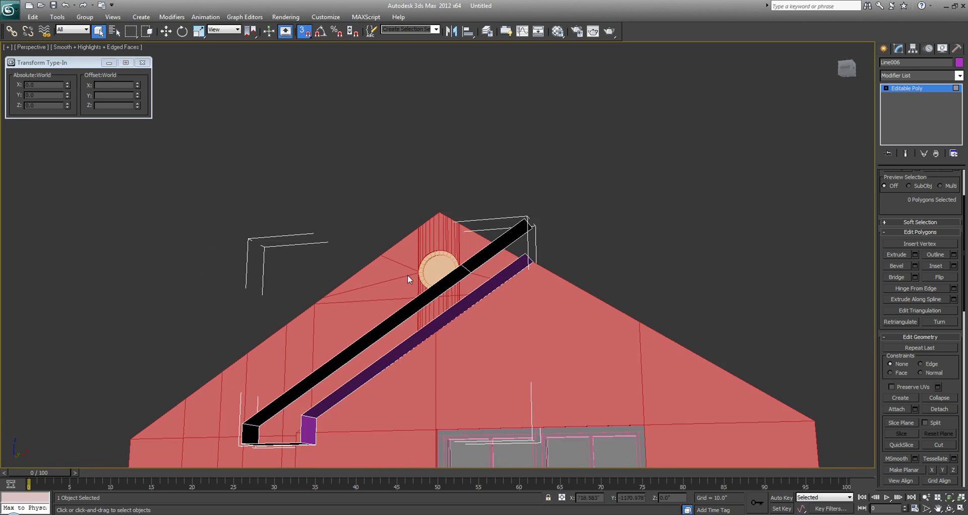
# Clone the long upper sloped polygon straight out in front of the facade to Y -67.348 inches.
pyautogui.keyDown('alt'); pyautogui.moveTo(368, 177); pyautogui.dragTo(460, 203, button='middle'); pyautogui.keyUp('alt')
pyautogui.scroll(4, 502, 187)
pyautogui.scroll(3, 396, 267)
pyautogui.click(417, 254)
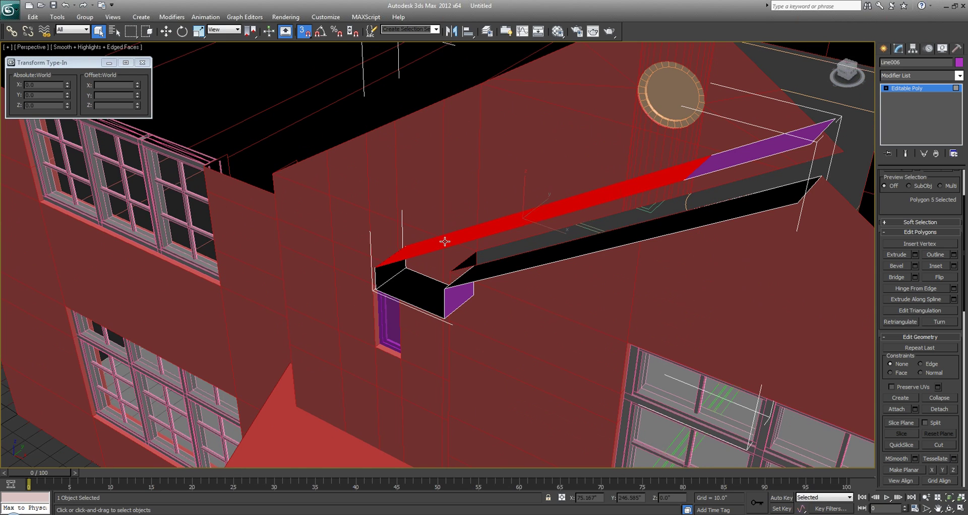
pyautogui.keyDown('alt'); pyautogui.moveTo(443, 240); pyautogui.dragTo(573, 209, button='middle'); pyautogui.keyUp('alt')
pyautogui.press('w')
pyautogui.press('s')
pyautogui.keyDown('shift'); pyautogui.moveTo(577, 206); pyautogui.dragTo(473, 274); pyautogui.keyUp('shift')
# Rotate the cloned polygon about Z to run crosswise and snap its lower corner to the eaves' outer front corner.
pyautogui.keyDown('alt'); pyautogui.moveTo(331, 268); pyautogui.dragTo(452, 189, button='middle'); pyautogui.keyUp('alt')
pyautogui.press('e')
pyautogui.click(113, 106)
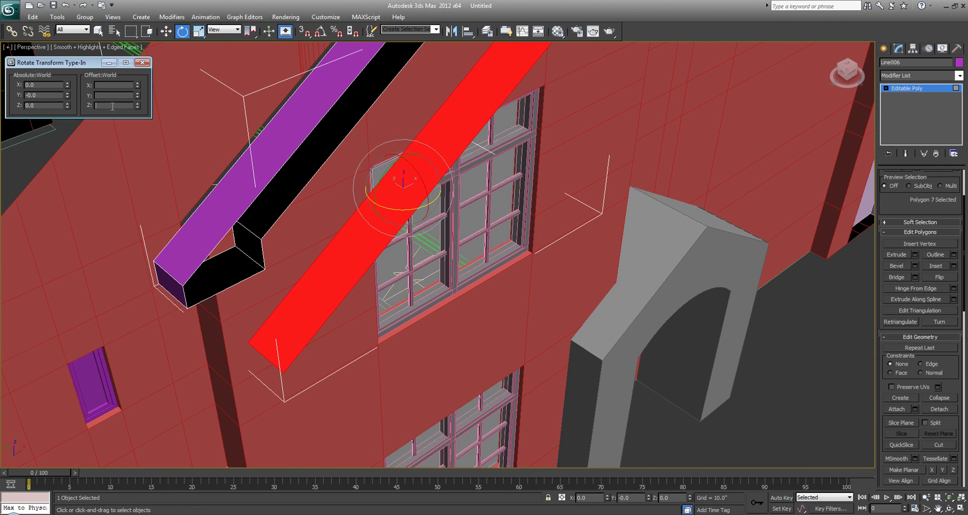
pyautogui.press('Return')
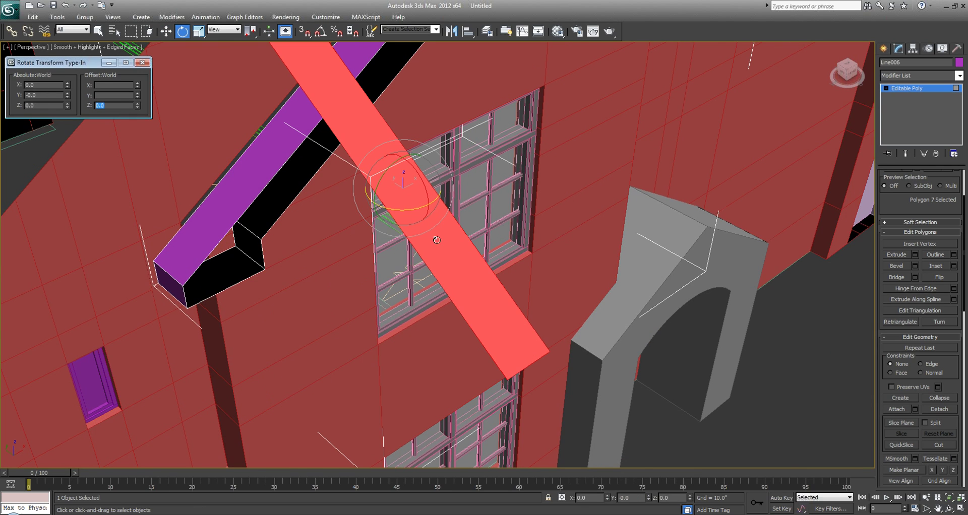
pyautogui.moveTo(438, 245); pyautogui.dragTo(419, 214, button='middle')
pyautogui.press('w')
pyautogui.press('s')
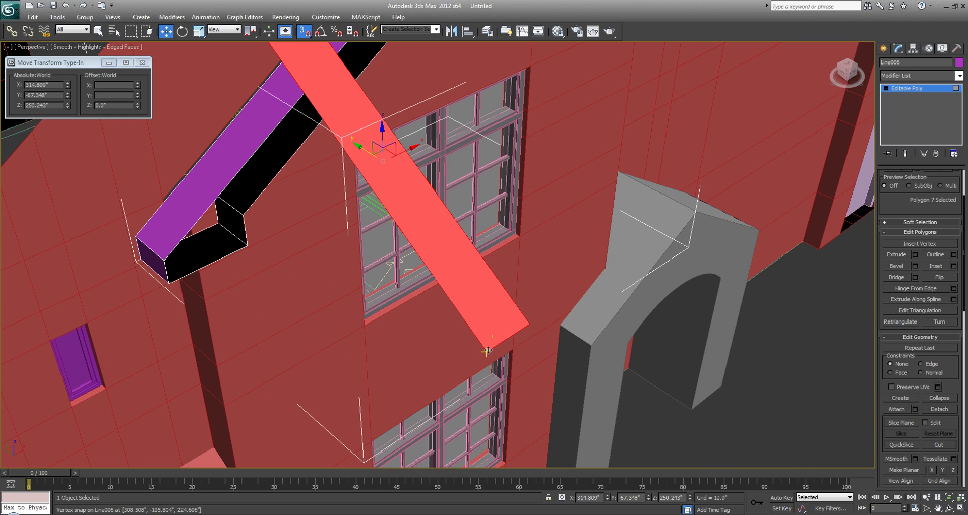
pyautogui.moveTo(487, 351); pyautogui.dragTo(168, 259)
pyautogui.keyDown('alt'); pyautogui.moveTo(168, 258); pyautogui.dragTo(253, 272, button='middle'); pyautogui.keyUp('alt')
pyautogui.scroll(-2, 253, 273)
pyautogui.moveTo(302, 290); pyautogui.dragTo(251, 304, button='middle')
pyautogui.scroll(3, 250, 304)
pyautogui.scroll(-2, 251, 304)
pyautogui.moveTo(169, 216)
pyautogui.keyDown('alt'); pyautogui.mouseDown(button='middle')
pyautogui.moveTo(157, 196)
pyautogui.moveTo(162, 222)
pyautogui.mouseUp(button='middle'); pyautogui.keyUp('alt')
# Widen the crosswise roof polygon by moving its inner long edge along X to 310.656 inches.
pyautogui.press('2')
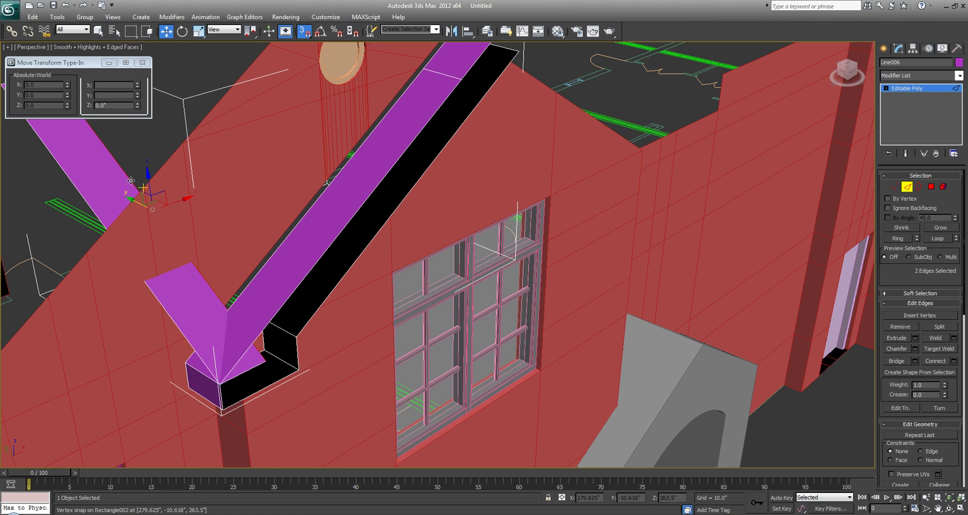
pyautogui.moveTo(179, 202); pyautogui.dragTo(256, 184)
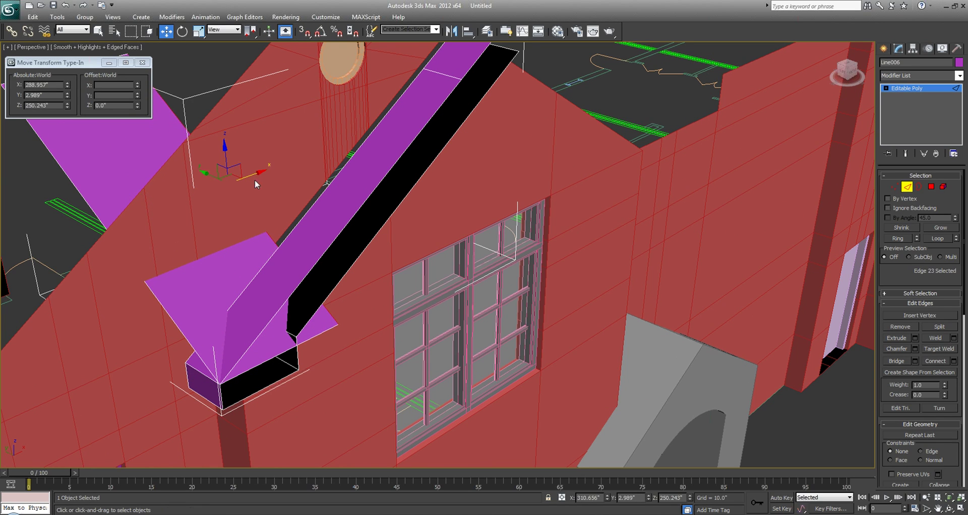
pyautogui.moveTo(264, 321); pyautogui.dragTo(233, 308, button='middle')
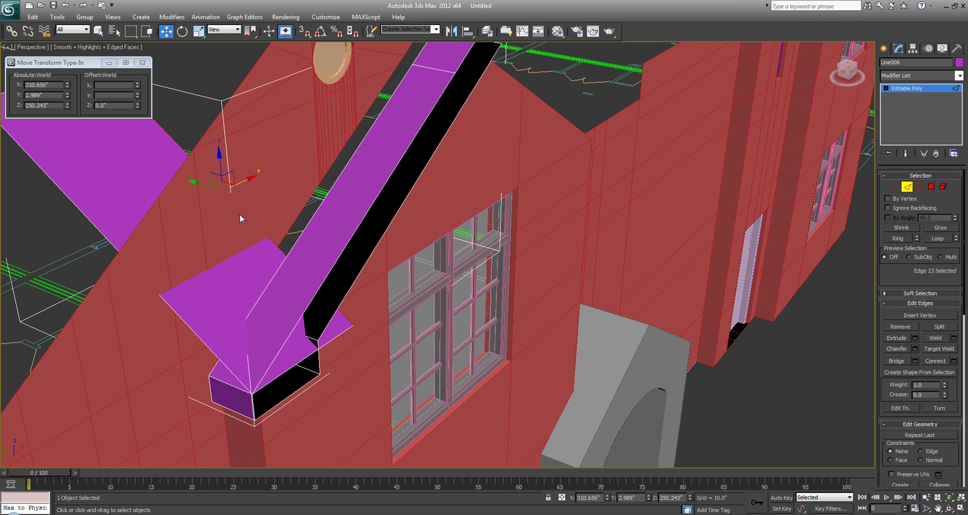
# Move the whole widened roof polygon forward along Y so it projects past the front of the eaves.
pyautogui.moveTo(240, 214); pyautogui.dragTo(240, 237, button='middle')
pyautogui.moveTo(196, 206); pyautogui.dragTo(234, 222)
pyautogui.hotkey('ctrl', 'z')
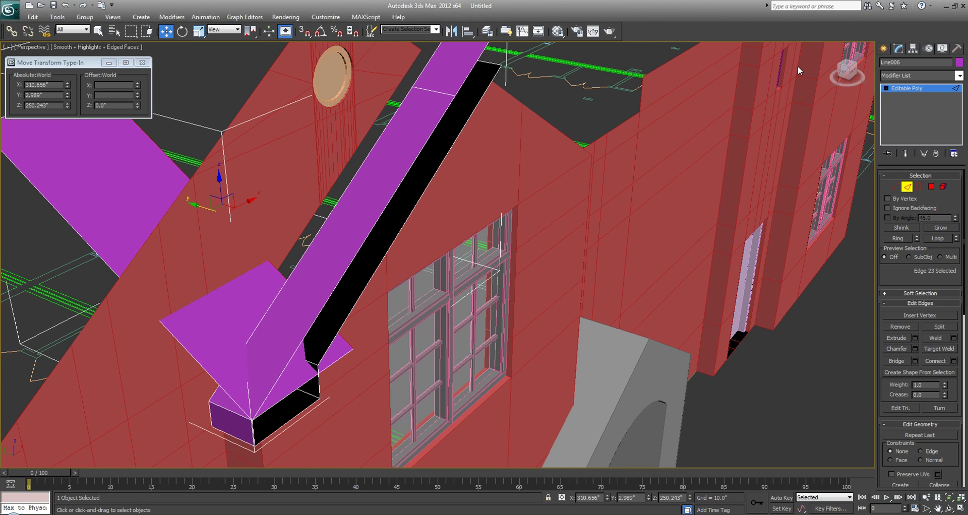
pyautogui.press('4')
pyautogui.moveTo(148, 233); pyautogui.dragTo(184, 249)
# Extrude the three front edges of the eaves box forward by 10.51 inches, snapping to the crosswise roof polygon's front corner.
pyautogui.keyDown('alt'); pyautogui.moveTo(349, 308); pyautogui.dragTo(281, 208, button='middle'); pyautogui.keyUp('alt')
pyautogui.press('2')
pyautogui.click(281, 208)
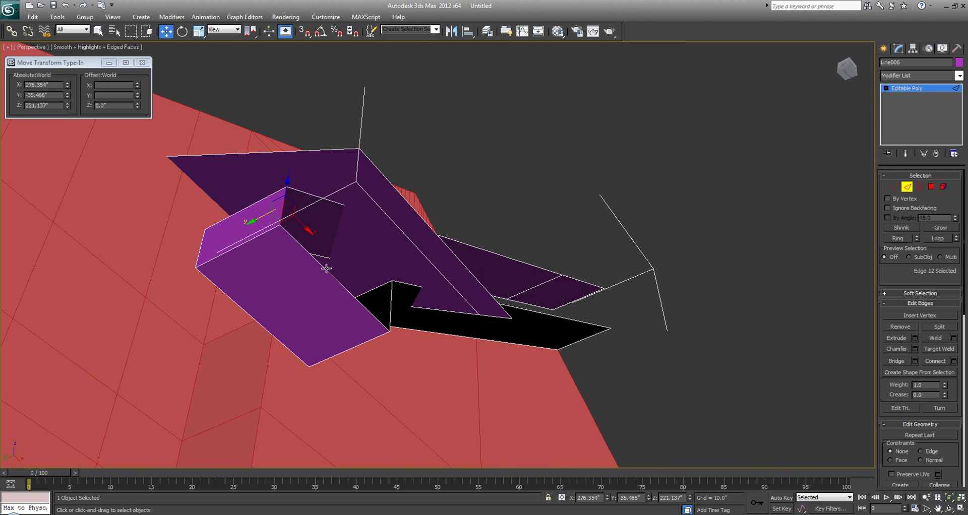
pyautogui.keyDown('ctrl'); pyautogui.click(354, 294); pyautogui.keyUp('ctrl')
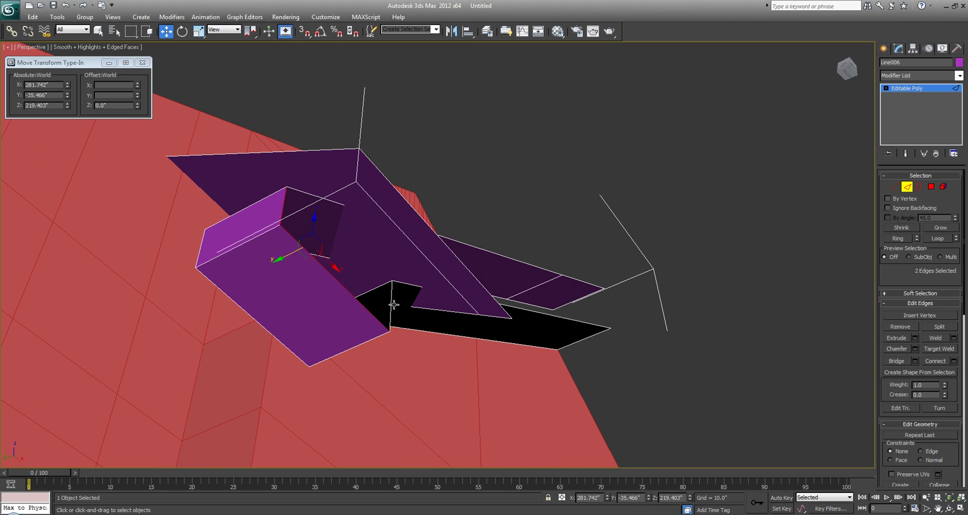
pyautogui.hotkey('ctrl', 'z')
pyautogui.moveTo(332, 233)
pyautogui.keyDown('alt'); pyautogui.mouseDown(button='middle')
pyautogui.moveTo(337, 259)
pyautogui.moveTo(334, 251)
pyautogui.mouseUp(button='middle'); pyautogui.keyUp('alt')
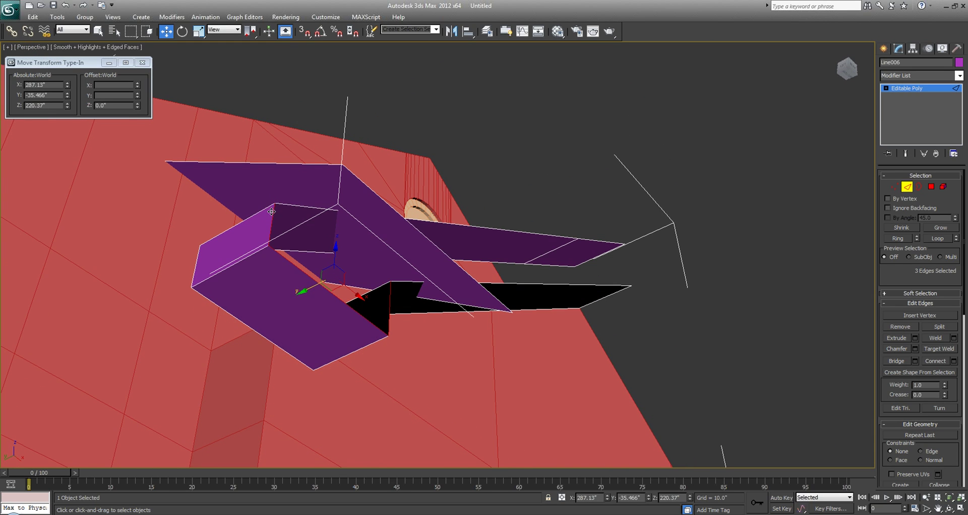
pyautogui.moveTo(274, 207); pyautogui.dragTo(331, 185)
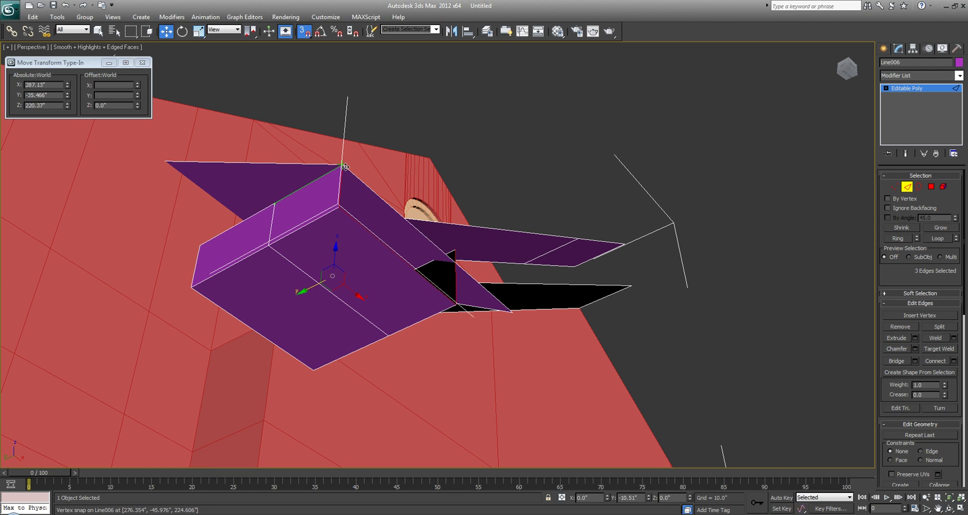
pyautogui.keyDown('alt'); pyautogui.moveTo(331, 186); pyautogui.dragTo(373, 252, button='middle'); pyautogui.keyUp('alt')
# Draw a square guide rectangle about 5.16 inches wide in the top view, near the eaves' front corner.
pyautogui.press('q')
pyautogui.hotkey('alt', 'w')
pyautogui.rightClick(331, 215)
pyautogui.hotkey('alt', 'w')
pyautogui.scroll(-3, 312, 191)
pyautogui.moveTo(313, 197); pyautogui.dragTo(448, 219, button='middle')
pyautogui.scroll(-3, 447, 218)
pyautogui.scroll(4, 423, 218)
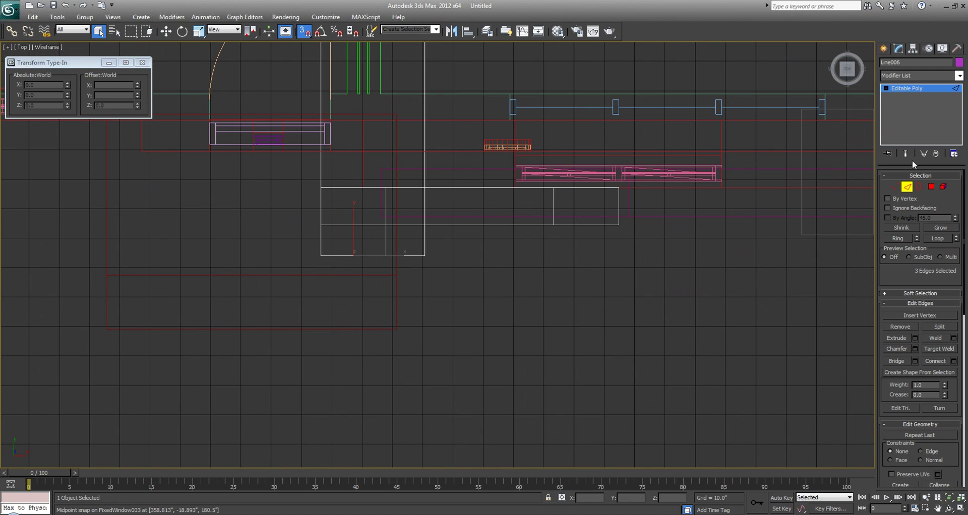
pyautogui.click(885, 48)
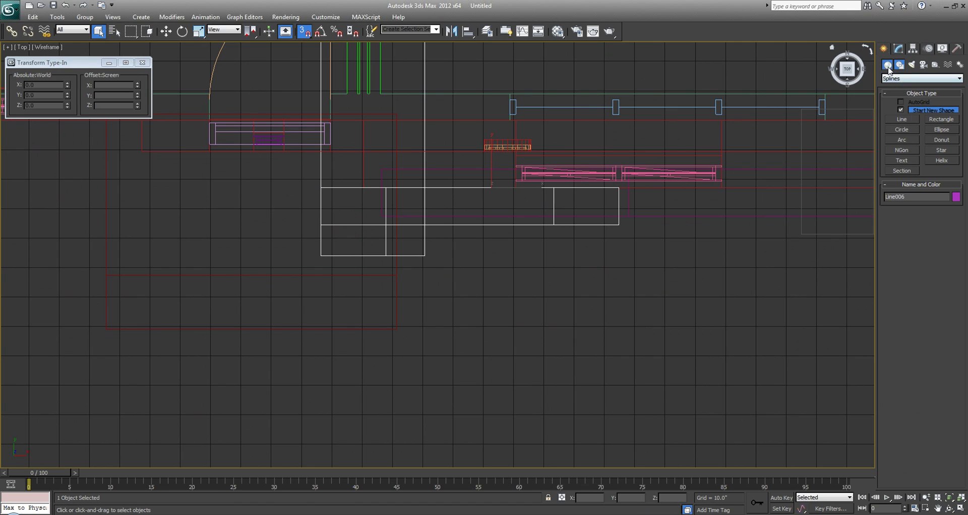
pyautogui.click(941, 119)
pyautogui.moveTo(472, 284); pyautogui.dragTo(528, 312, button='middle')
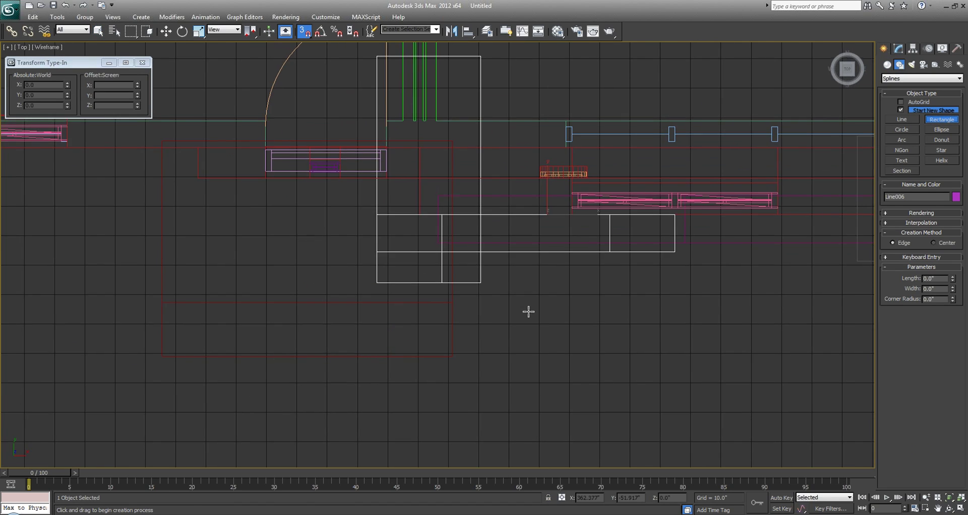
pyautogui.scroll(2, 429, 252)
pyautogui.moveTo(374, 218); pyautogui.dragTo(376, 219)
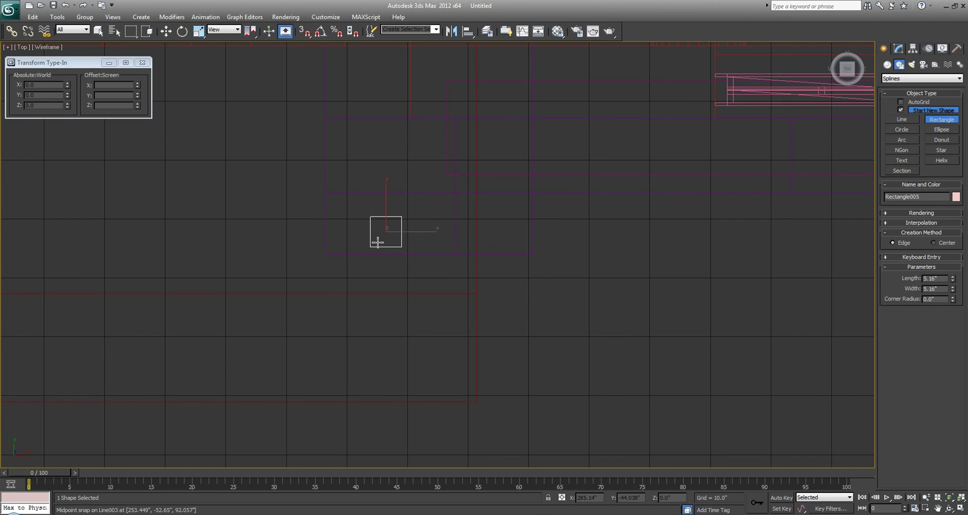
# Snap the square guide's lower outer corner to the outer front corner of the eaves.
pyautogui.press('w')
pyautogui.moveTo(370, 245); pyautogui.dragTo(324, 253)
pyautogui.press('q')
pyautogui.moveTo(365, 256); pyautogui.dragTo(334, 270, button='middle')
# Select the crosswise and sloped roof polygons and QuickSlice both diagonally from the eaves' outer front corner through the guide square's opposite corner.
pyautogui.hotkey('alt', 'w')
pyautogui.middleClick(552, 357)
pyautogui.hotkey('alt', 'w')
pyautogui.click(336, 267)
pyautogui.press('4')
pyautogui.click(351, 266)
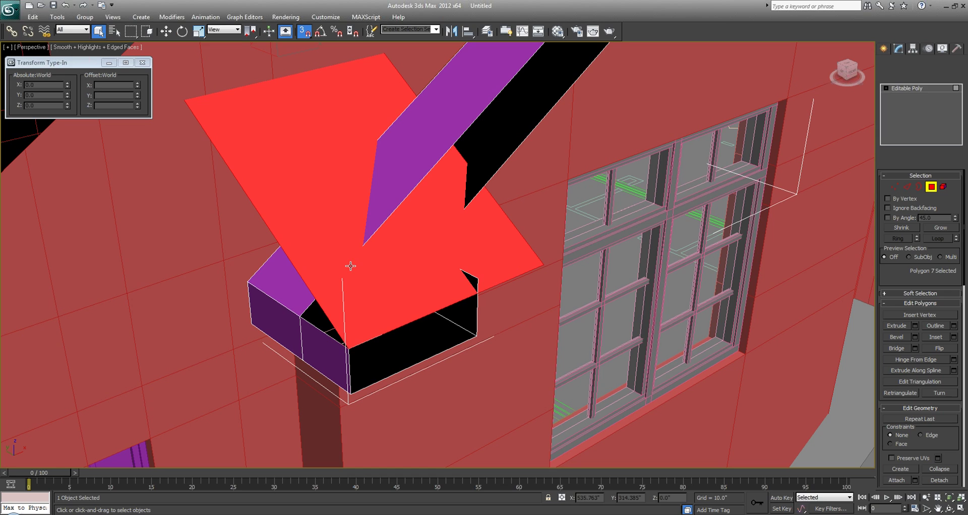
pyautogui.keyDown('ctrl'); pyautogui.click(377, 208); pyautogui.keyUp('ctrl')
pyautogui.hotkey('alt', 'w')
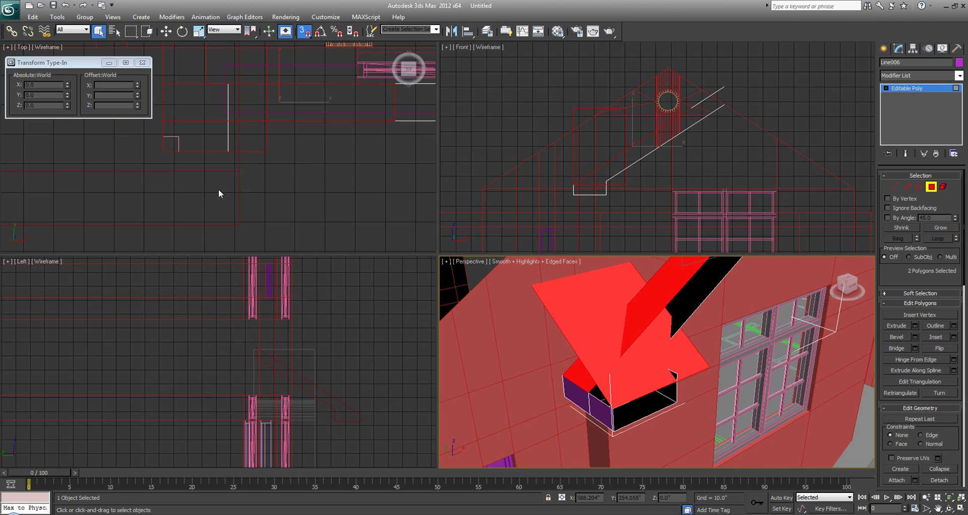
pyautogui.middleClick(219, 189)
pyautogui.hotkey('alt', 'w')
pyautogui.moveTo(216, 168); pyautogui.dragTo(187, 207, button='middle')
pyautogui.moveTo(949, 459); pyautogui.dragTo(948, 402)
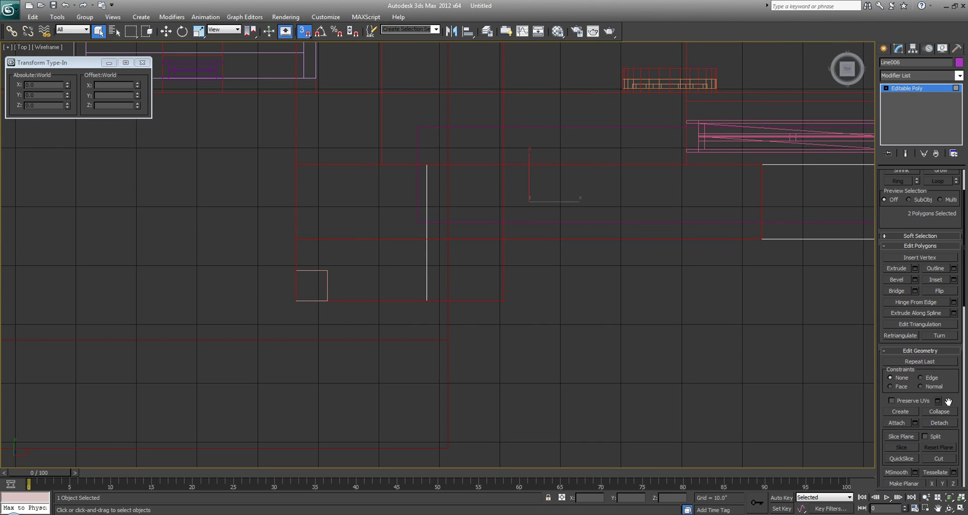
pyautogui.click(292, 299)
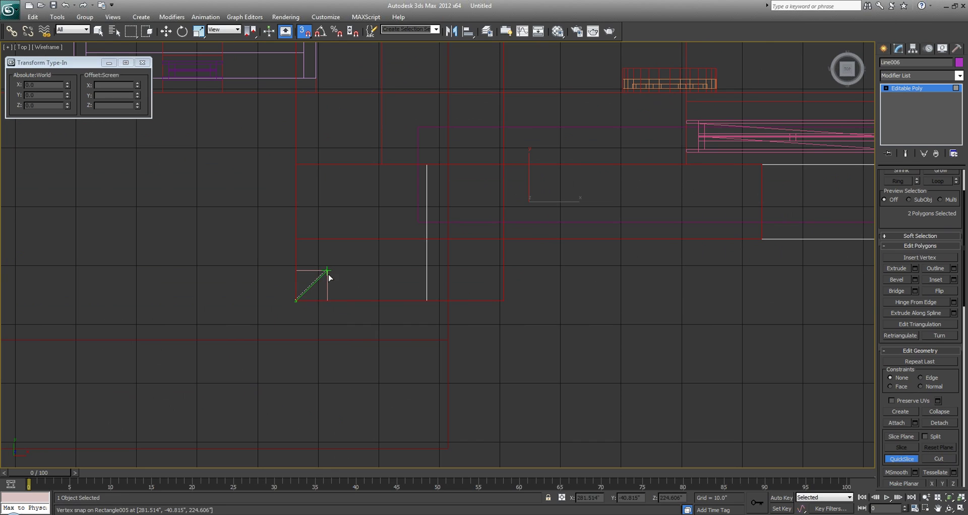
# Delete the outer piece of the crosswise roof polygon beyond the diagonal cut.
pyautogui.hotkey('alt', 'w')
pyautogui.middleClick(578, 397)
pyautogui.hotkey('alt', 'w')
pyautogui.moveTo(492, 315); pyautogui.dragTo(525, 306, button='middle')
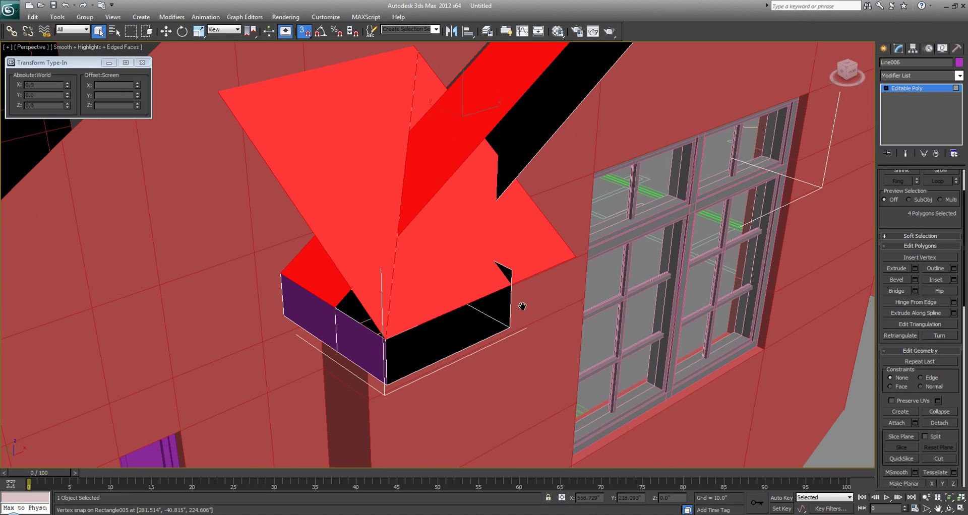
pyautogui.click(352, 206)
pyautogui.press('Delete')
pyautogui.moveTo(391, 217); pyautogui.dragTo(378, 252, button='middle')
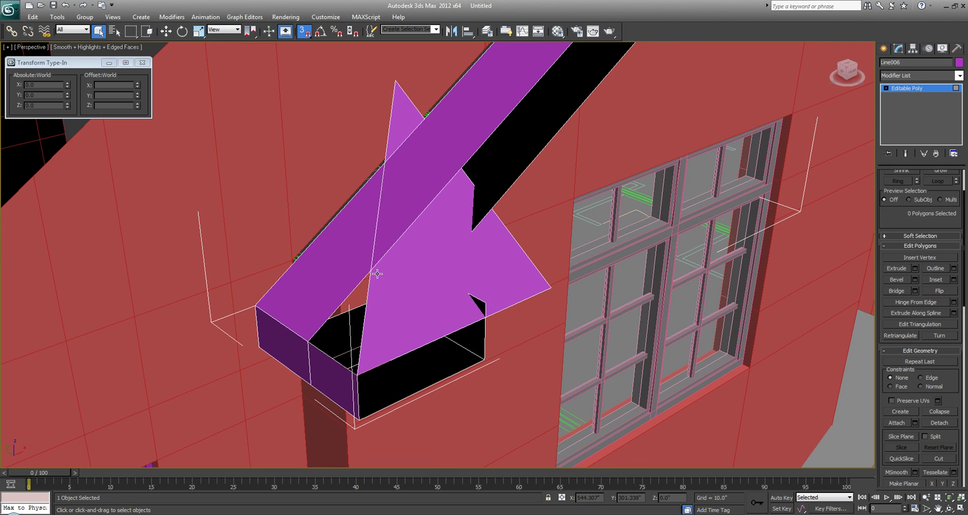
# Extrude the sloped roof's short diagonal-side edge forward and snap its lower end to the eaves box's front corner.
pyautogui.scroll(3, 378, 277)
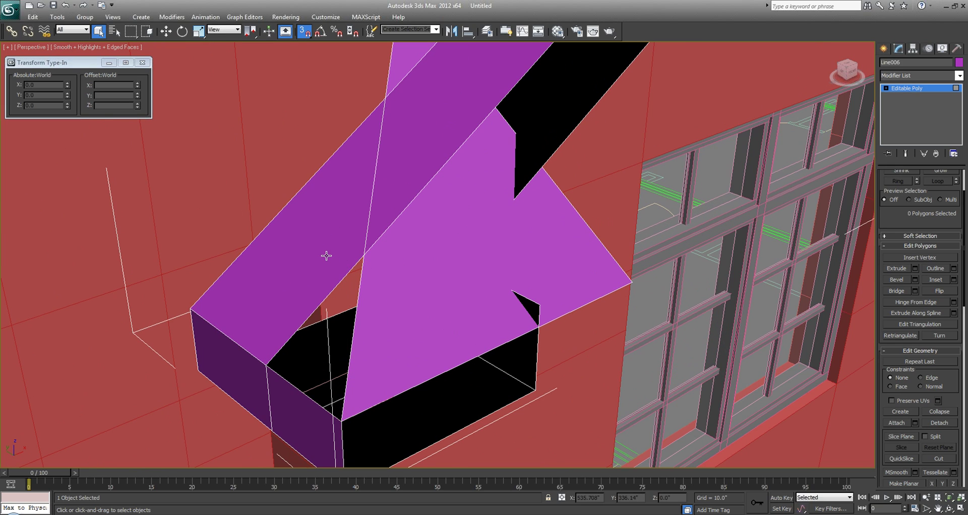
pyautogui.press('2')
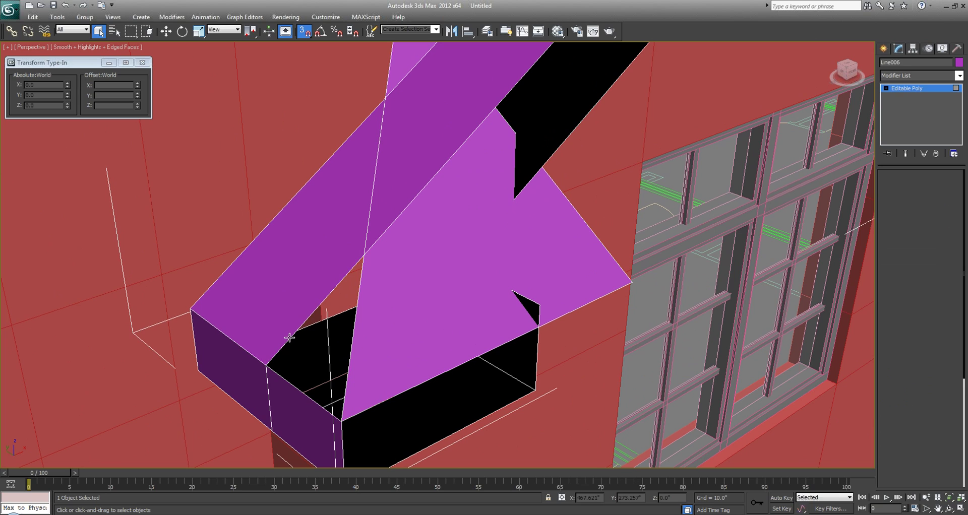
pyautogui.click(290, 337)
pyautogui.keyDown('alt'); pyautogui.moveTo(293, 338); pyautogui.dragTo(350, 315, button='middle'); pyautogui.keyUp('alt')
pyautogui.press('w')
pyautogui.press('s')
pyautogui.keyDown('shift'); pyautogui.moveTo(344, 312); pyautogui.dragTo(581, 350); pyautogui.keyUp('shift')
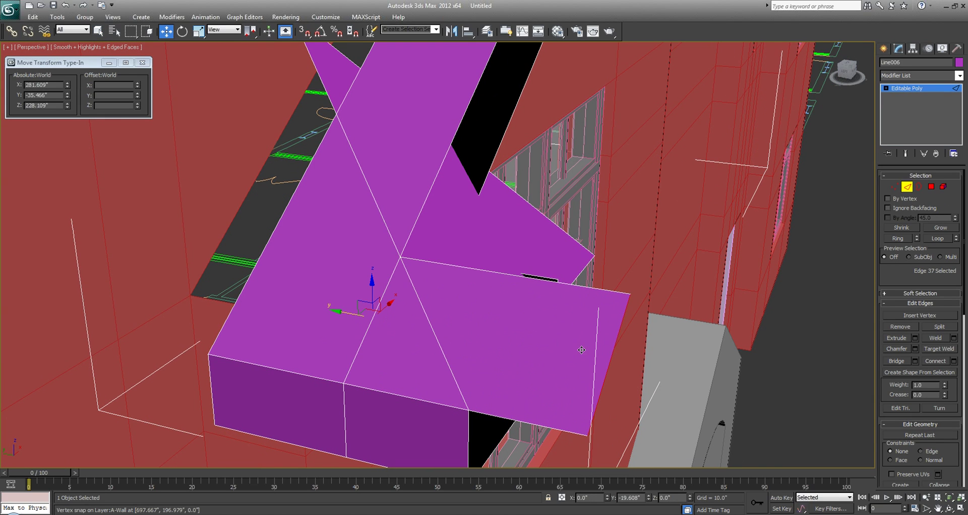
pyautogui.press('s')
pyautogui.moveTo(589, 433); pyautogui.dragTo(468, 414)
# Move the extruded face's upper free vertex onto the same front corner to shape a closing triangle.
pyautogui.press('1')
pyautogui.click(518, 276)
pyautogui.moveTo(518, 275); pyautogui.dragTo(467, 407)
pyautogui.keyDown('alt'); pyautogui.moveTo(495, 346); pyautogui.dragTo(449, 344, button='middle'); pyautogui.keyUp('alt')
pyautogui.press('q')
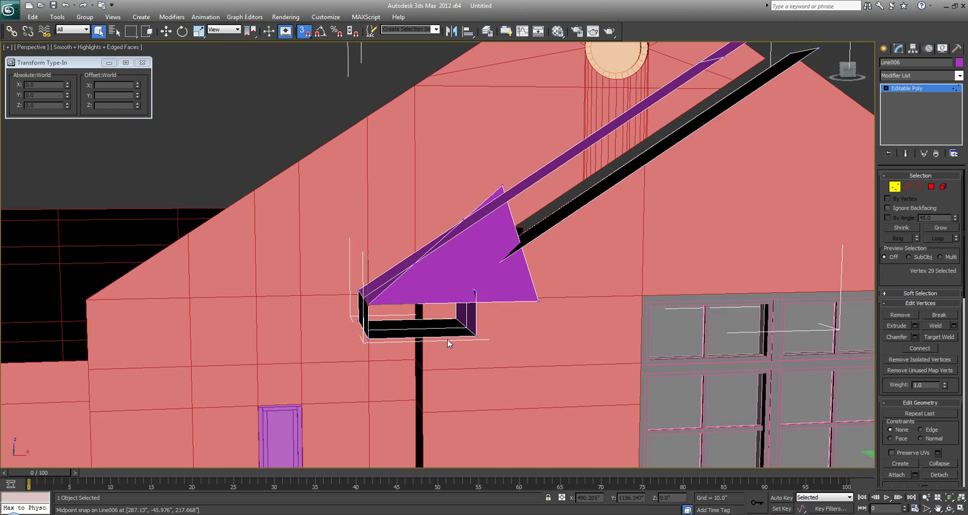
# Draw a square guide about 6.61 inches wide in the front view and move it beside the sloped roof's upper edge.
pyautogui.hotkey('alt', 'w')
pyautogui.rightClick(707, 222)
pyautogui.hotkey('alt', 'w')
pyautogui.click(884, 49)
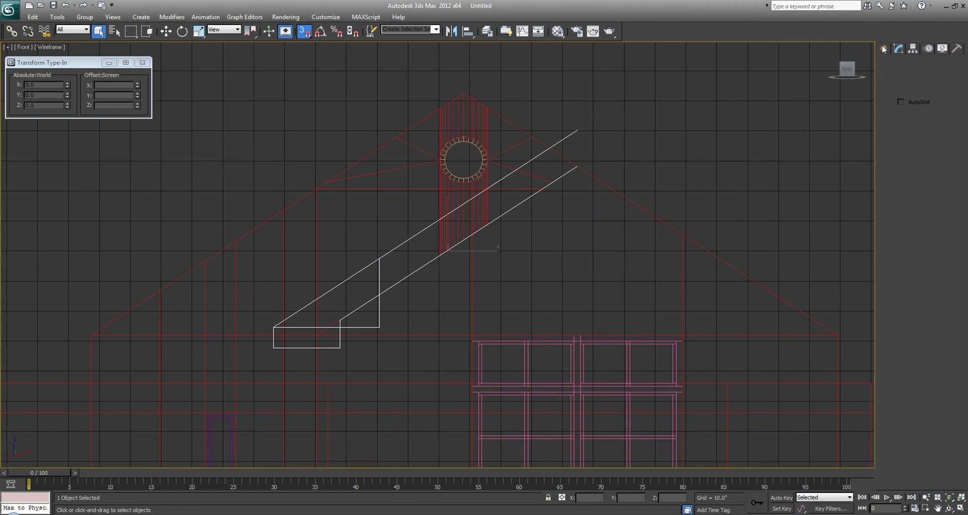
pyautogui.click(940, 119)
pyautogui.scroll(4, 389, 266)
pyautogui.press('s')
pyautogui.moveTo(325, 227); pyautogui.dragTo(366, 266)
pyautogui.press('w')
pyautogui.press('s')
pyautogui.moveTo(329, 225); pyautogui.dragTo(353, 296)
pyautogui.press('q')
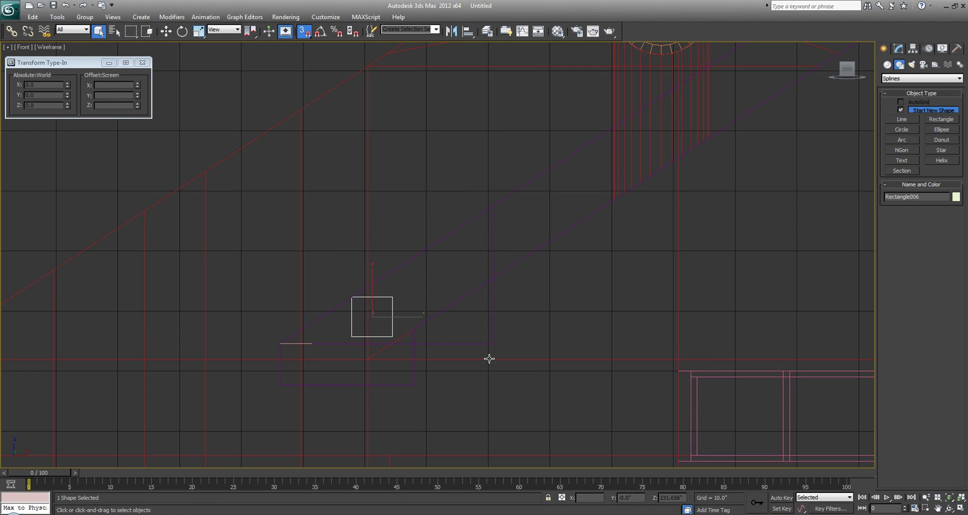
# Snap the new guide square's upper corner to the point where the sloped roof meets the crosswise polygon's diagonal edge.
pyautogui.hotkey('alt', 'w')
pyautogui.hotkey('alt', 'w')
pyautogui.scroll(3, 487, 325)
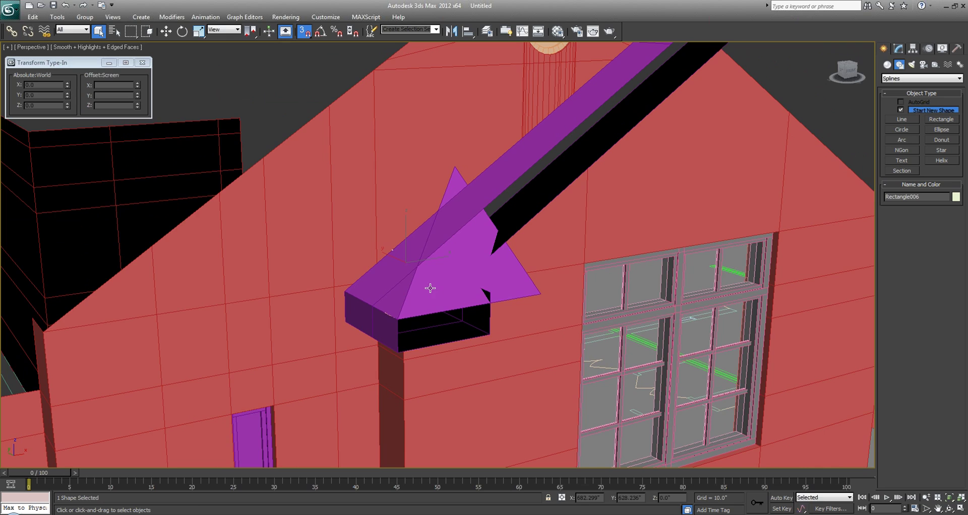
pyautogui.scroll(2, 383, 282)
pyautogui.press('F3')
pyautogui.press('w')
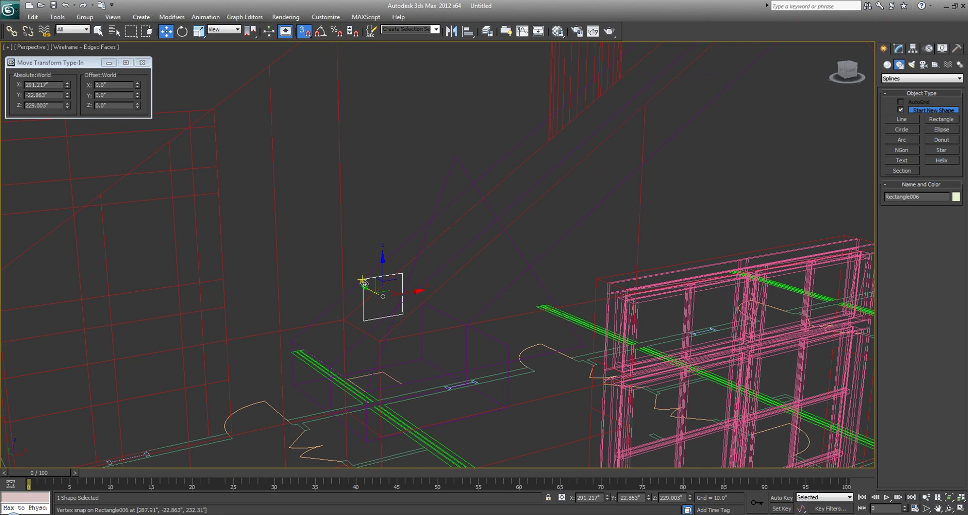
pyautogui.moveTo(364, 281); pyautogui.dragTo(399, 306)
pyautogui.click(402, 280)
pyautogui.press('space')
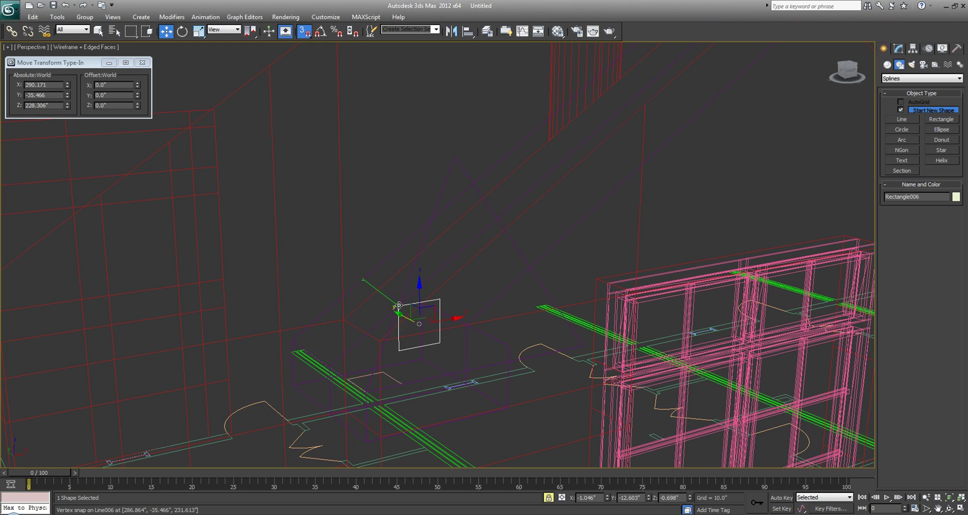
pyautogui.moveTo(473, 320); pyautogui.dragTo(459, 319, button='middle')
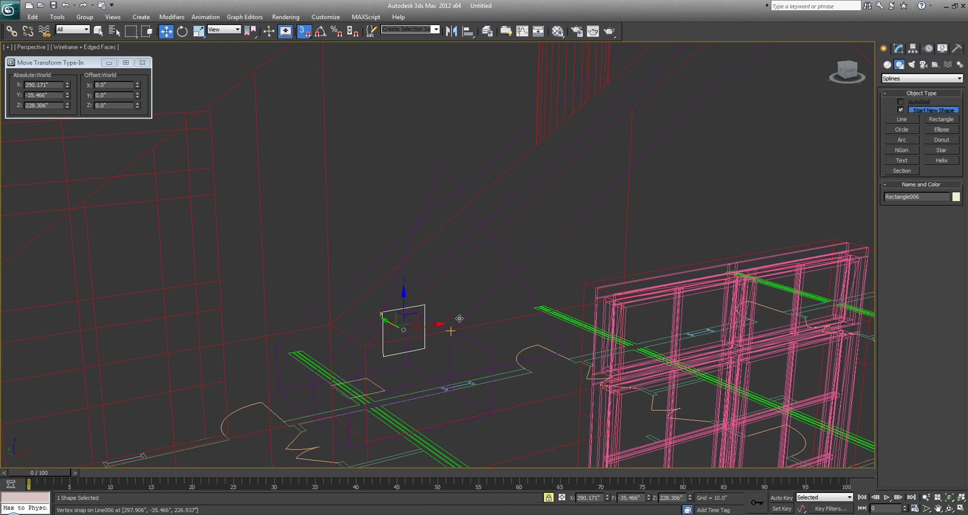
pyautogui.press('F3')
pyautogui.press('1')
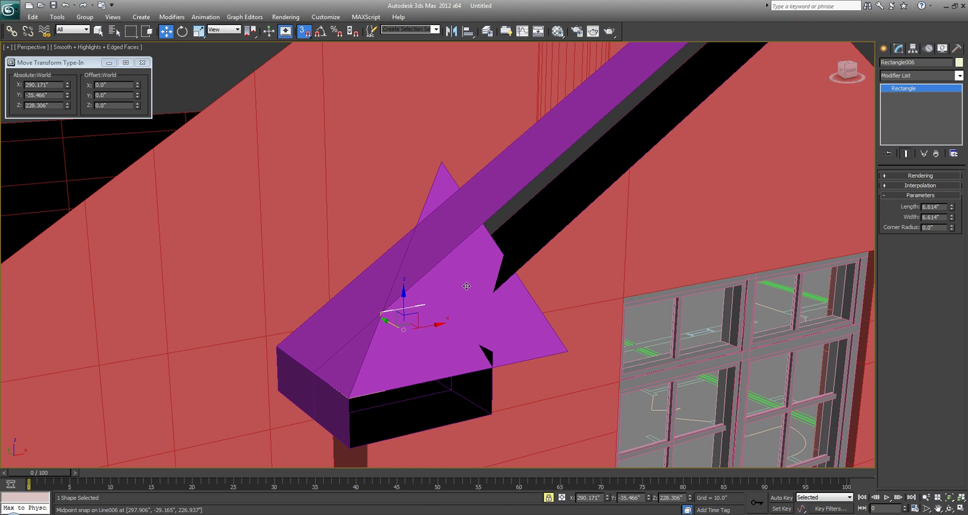
pyautogui.press('q')
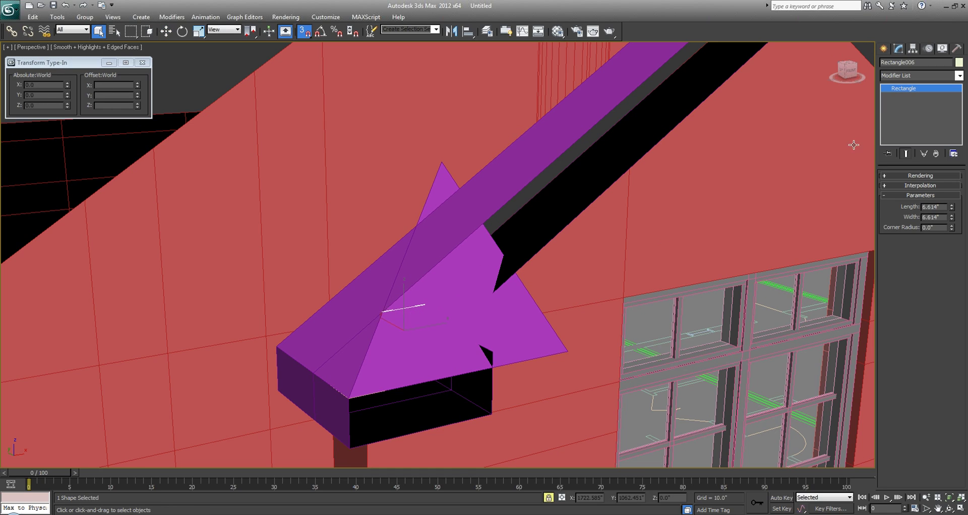
pyautogui.click(885, 49)
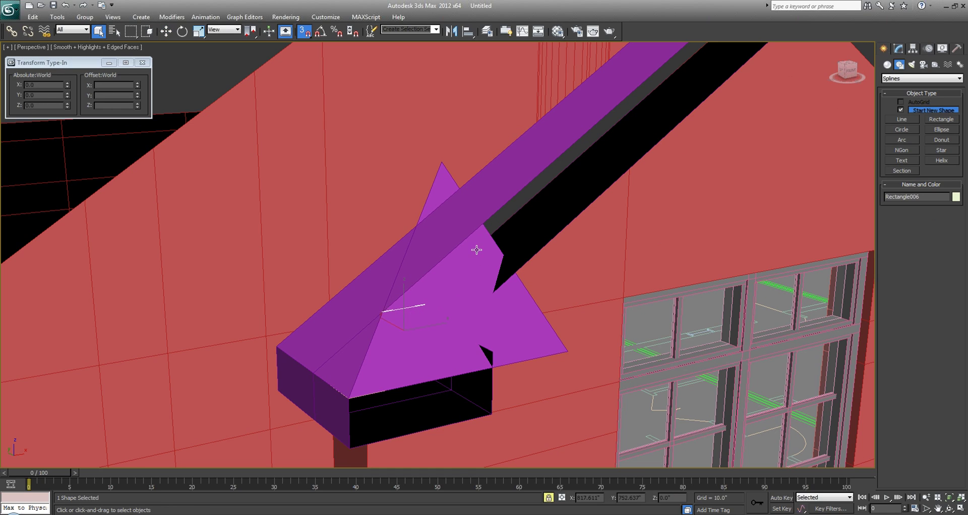
# Select the crosswise roof polygon and QuickSlice it horizontally along the guide square's top edge.
pyautogui.click(517, 203)
pyautogui.press('4')
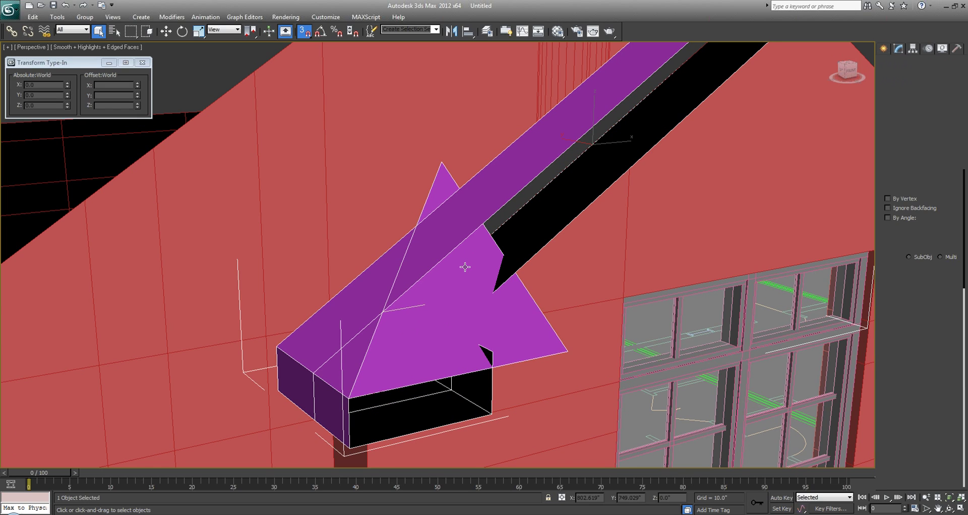
pyautogui.click(460, 280)
pyautogui.scroll(-3, 942, 413)
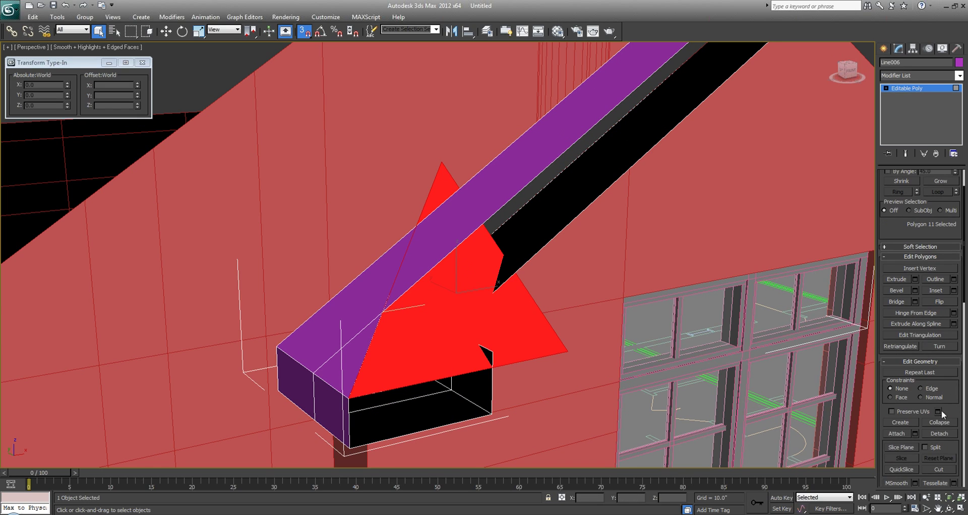
pyautogui.click(902, 469)
pyautogui.moveTo(439, 227); pyautogui.dragTo(465, 239, button='middle')
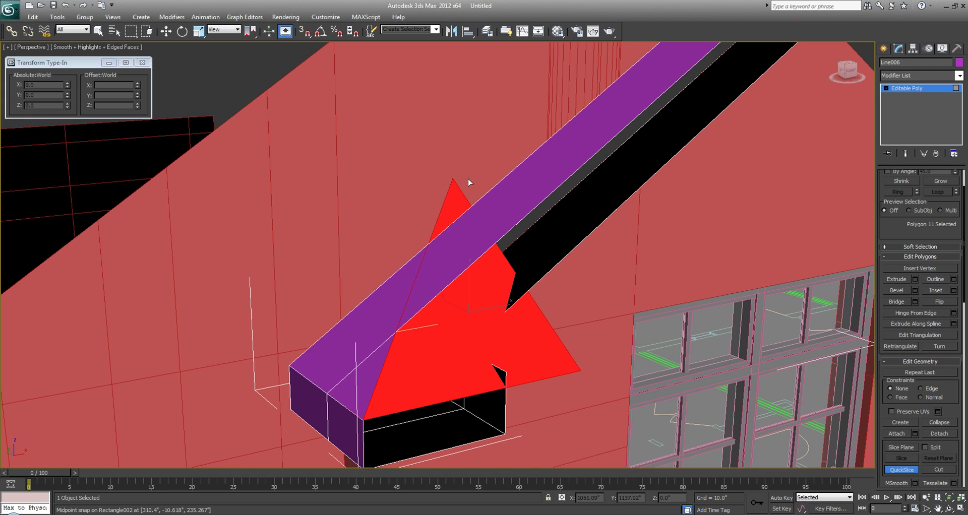
pyautogui.moveTo(468, 179); pyautogui.dragTo(457, 196, button='middle')
pyautogui.hotkey('alt', 'w')
pyautogui.moveTo(556, 176); pyautogui.dragTo(523, 194, button='middle')
pyautogui.scroll(3, 569, 193)
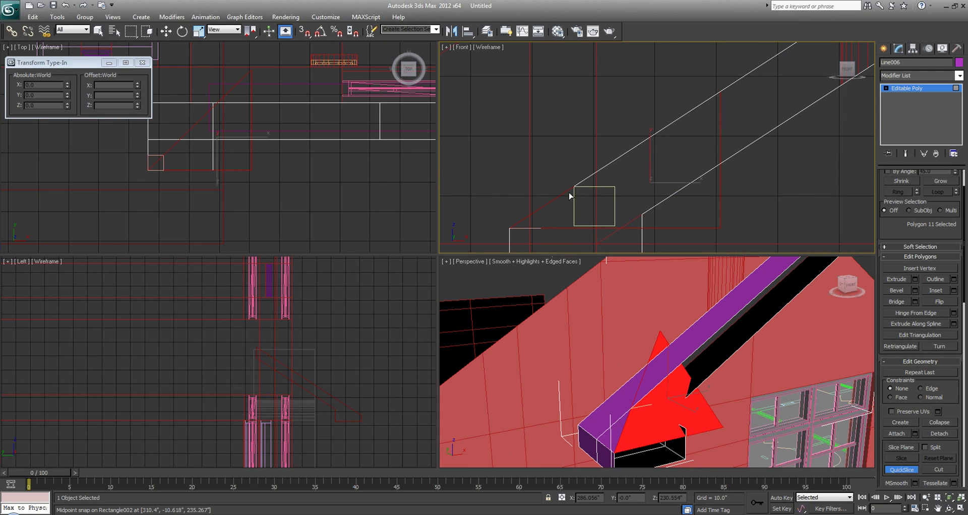
pyautogui.press('s')
pyautogui.click(614, 192)
# Delete the part of the crosswise roof polygon above the horizontal cut.
pyautogui.rightClick(655, 374)
pyautogui.hotkey('alt', 'w')
pyautogui.press('Delete')
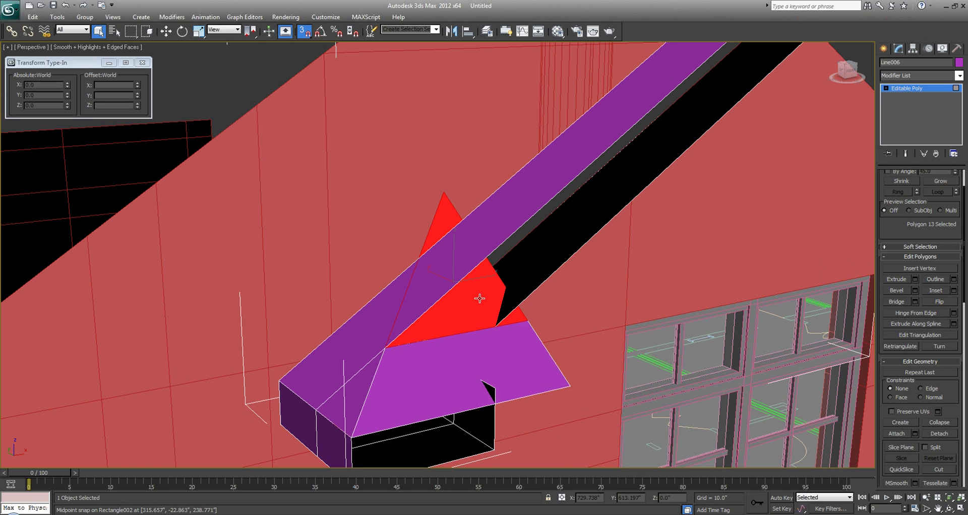
# Extrude the eaves box's open-side vertical corner edge across to the opposite corner to close the box's open face.
pyautogui.moveTo(480, 297)
pyautogui.keyDown('alt'); pyautogui.mouseDown(button='middle')
pyautogui.moveTo(506, 295)
pyautogui.moveTo(468, 296)
pyautogui.mouseUp(button='middle'); pyautogui.keyUp('alt')
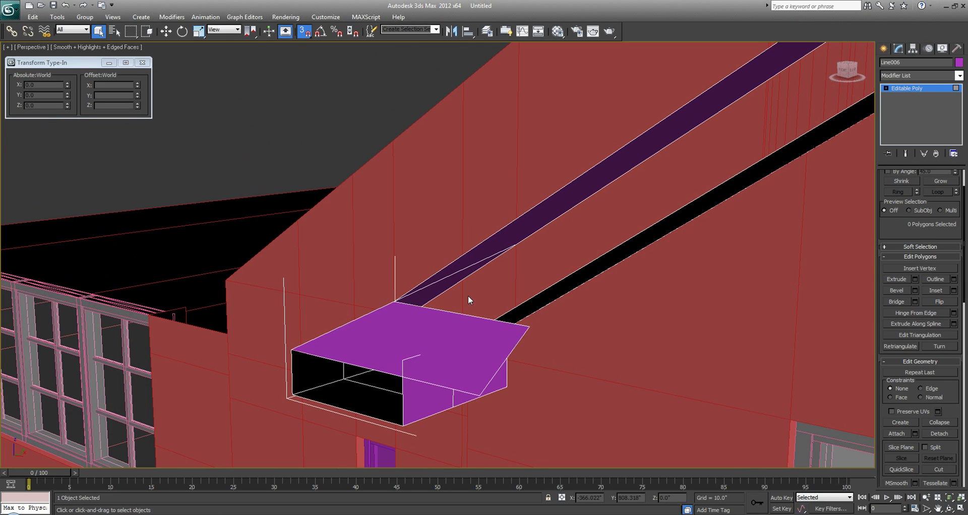
pyautogui.moveTo(427, 367); pyautogui.dragTo(428, 277, button='middle')
pyautogui.scroll(2, 426, 277)
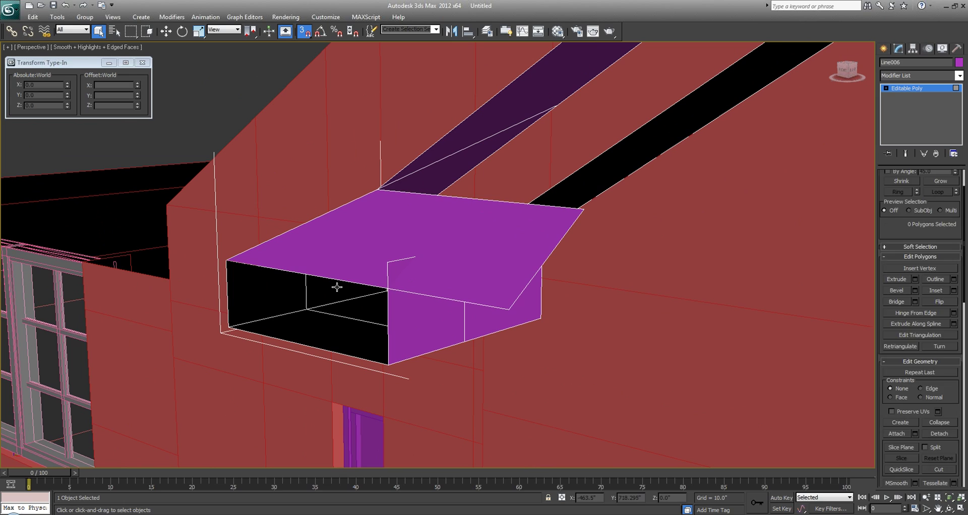
pyautogui.press('2')
pyautogui.press('w')
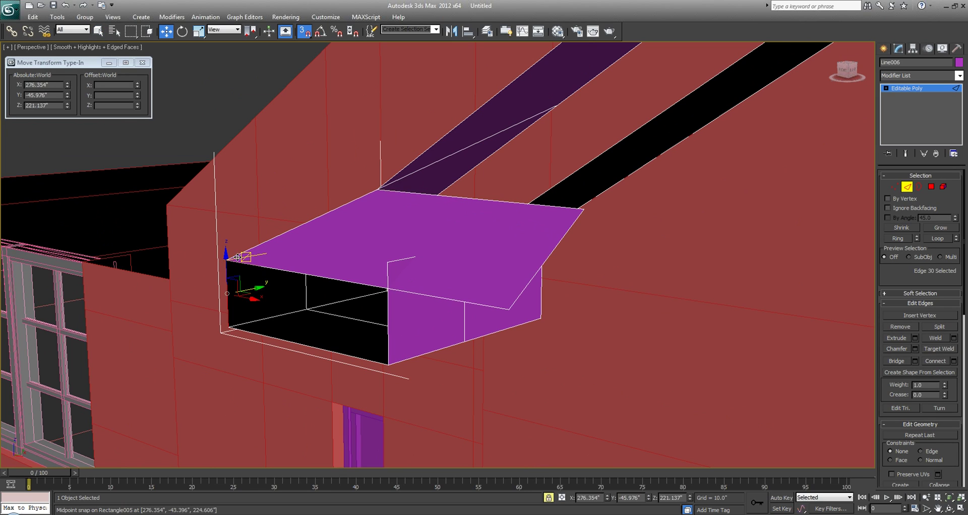
pyautogui.moveTo(227, 266); pyautogui.dragTo(390, 362)
pyautogui.keyDown('alt'); pyautogui.moveTo(379, 325); pyautogui.dragTo(404, 318, button='middle'); pyautogui.keyUp('alt')
# Select the crosswise roof polygon and QuickSlice it vertically in the front view, in line with the eaves box's outer side face.
pyautogui.press('4')
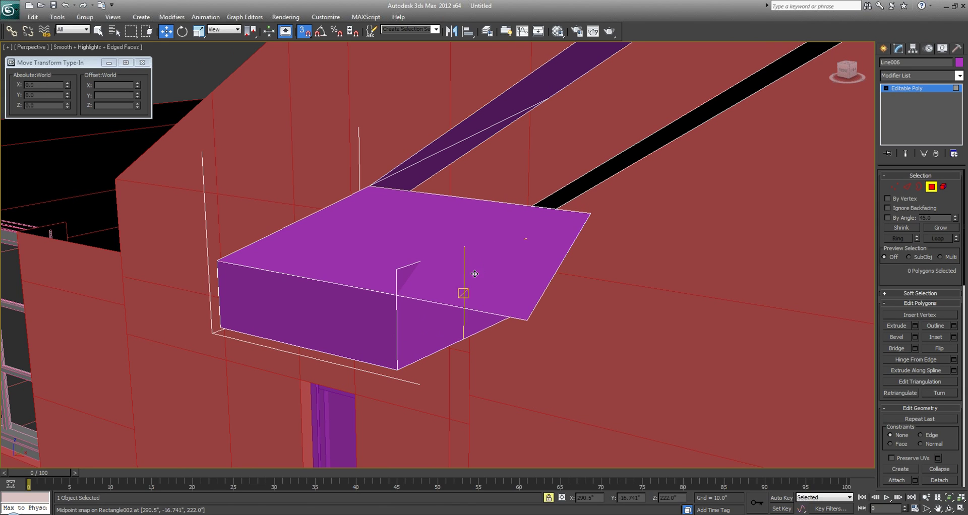
pyautogui.click(476, 272)
pyautogui.hotkey('alt', 'w')
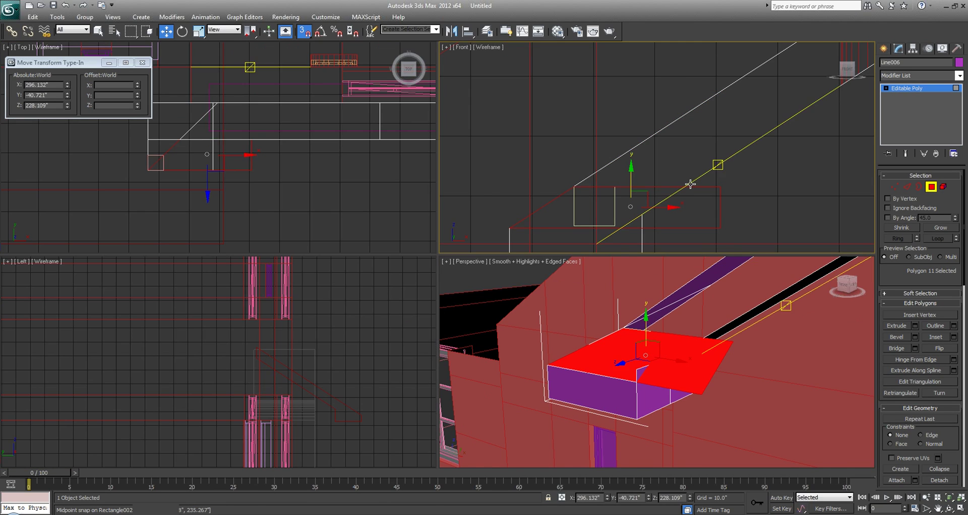
pyautogui.rightClick(603, 108)
pyautogui.hotkey('alt', 'w')
pyautogui.scroll(-5, 931, 426)
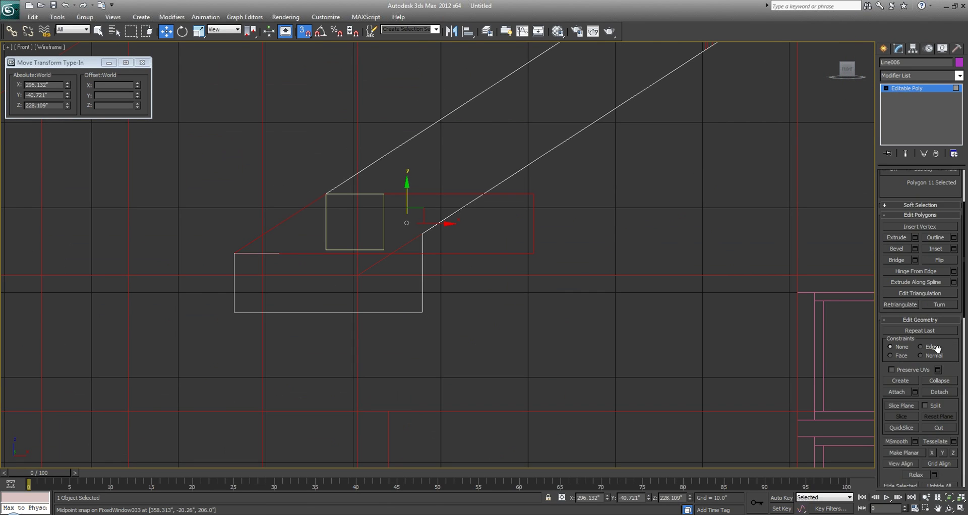
pyautogui.click(902, 428)
pyautogui.moveTo(432, 315); pyautogui.dragTo(430, 328, button='middle')
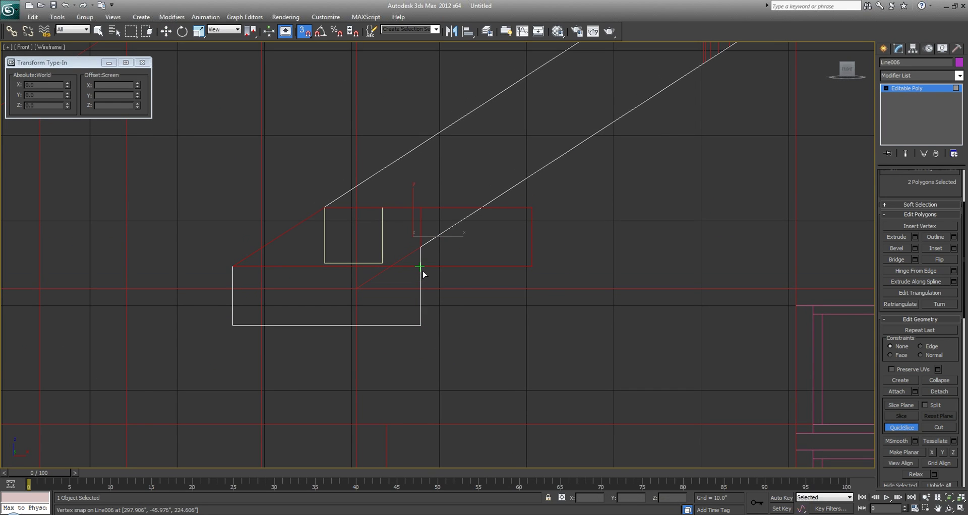
# Delete the part of the crosswise roof polygon that extends past the vertical cut.
pyautogui.press('q')
pyautogui.hotkey('alt', 'w')
pyautogui.rightClick(603, 416)
pyautogui.hotkey('alt', 'w')
pyautogui.click(514, 253)
pyautogui.press('Delete')
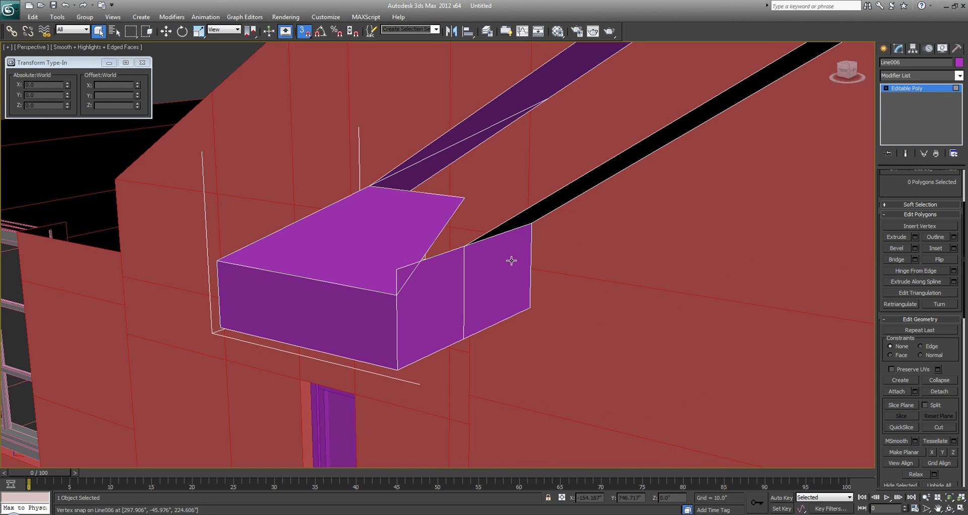
# Select the eaves box's outer side polygon and QuickSlice it in the left view along the diagonal roof edge.
pyautogui.scroll(4, 410, 277)
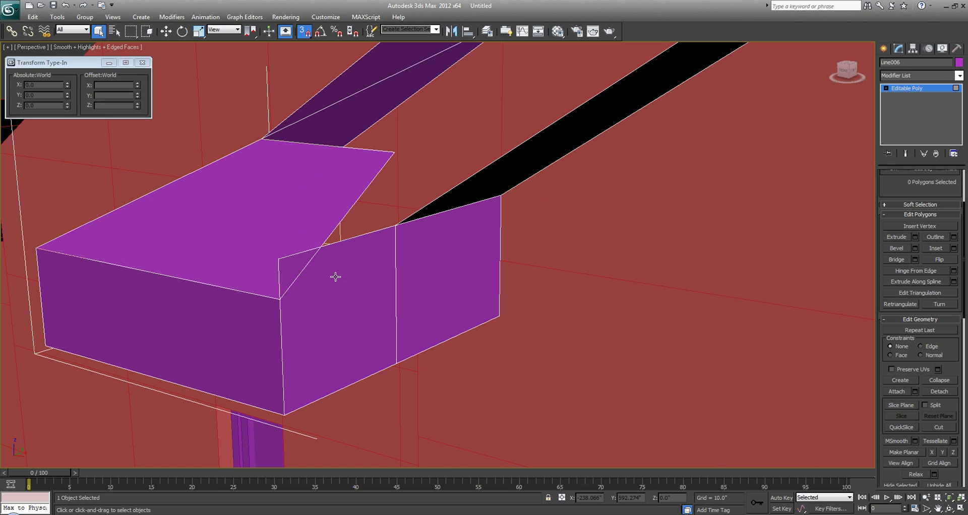
pyautogui.click(335, 277)
pyautogui.hotkey('alt', 'w')
pyautogui.rightClick(294, 377)
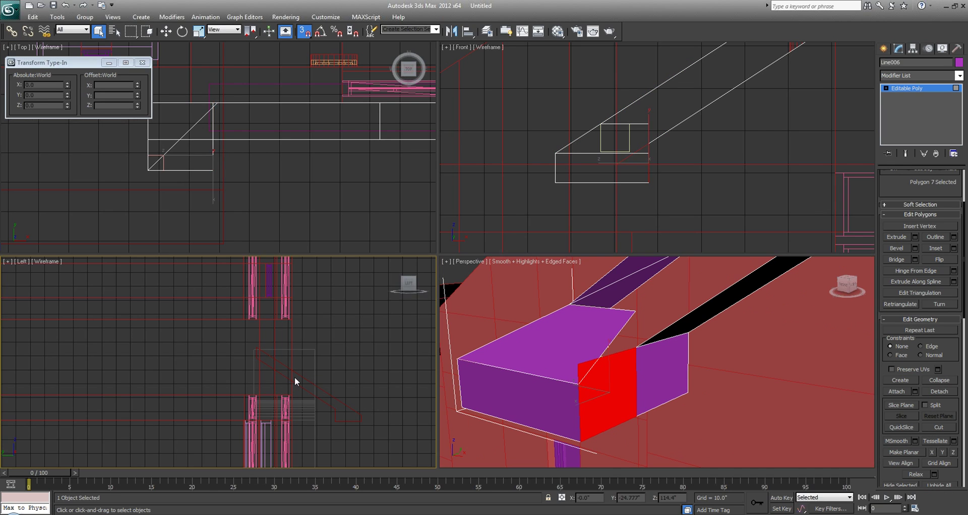
pyautogui.hotkey('alt', 'w')
pyautogui.press('z')
pyautogui.scroll(-5, 371, 353)
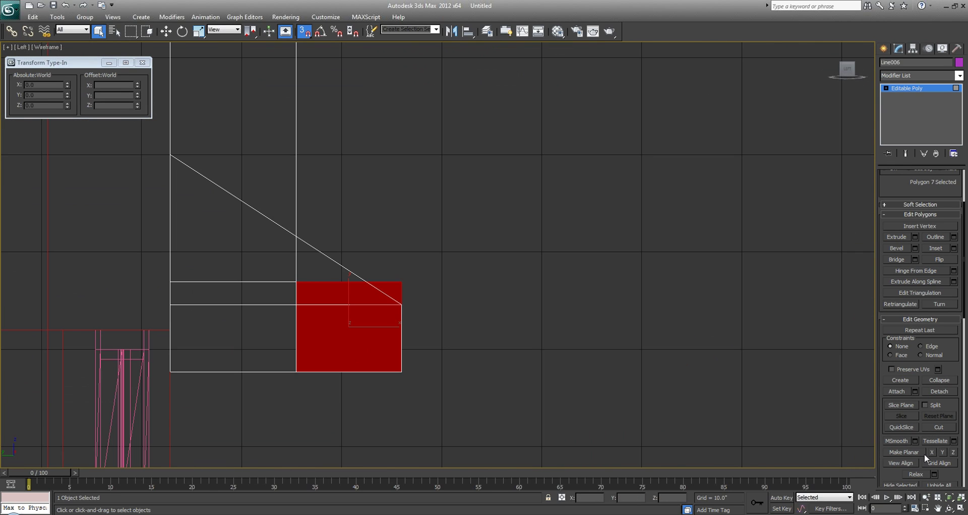
pyautogui.click(896, 427)
pyautogui.click(297, 238)
pyautogui.rightClick(356, 271)
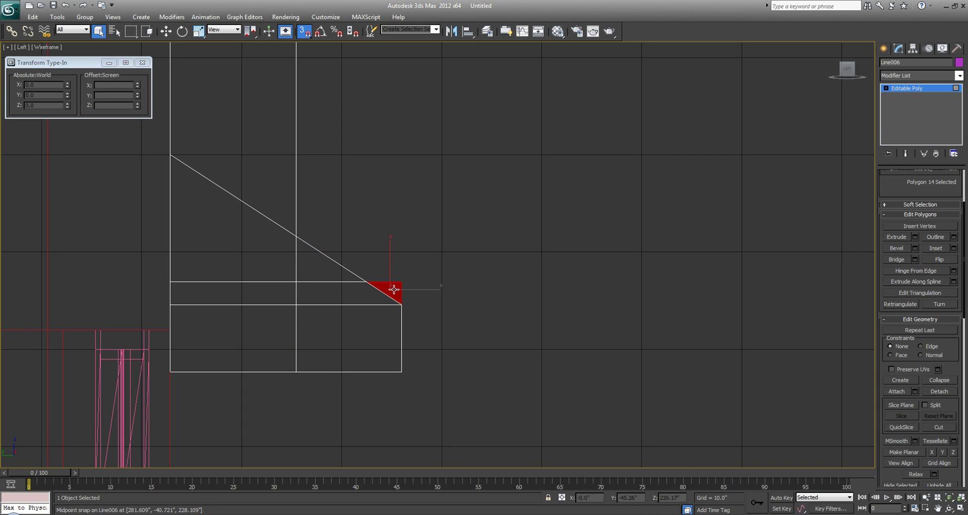
# Delete the small triangular polygon above the diagonal cut on the eaves box's side.
pyautogui.hotkey('alt', 'w')
pyautogui.rightClick(484, 345)
pyautogui.hotkey('alt', 'w')
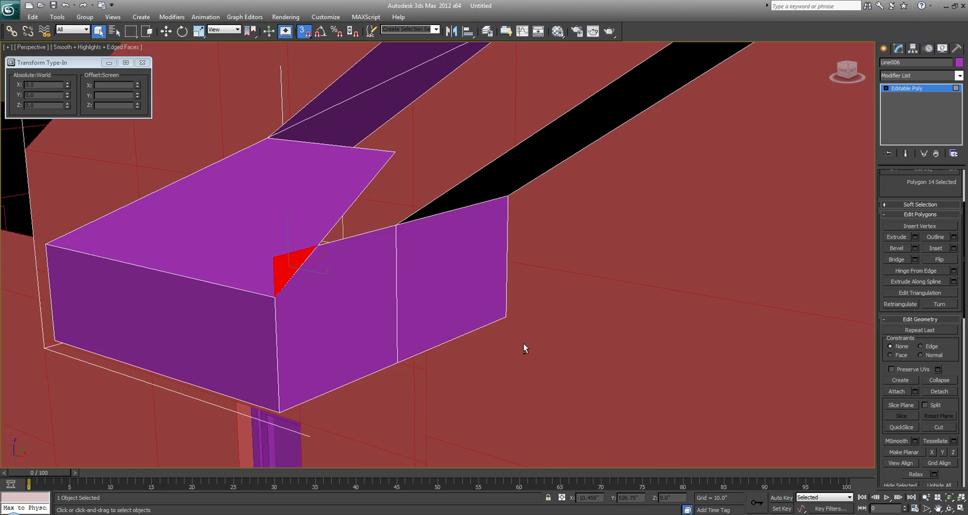
pyautogui.keyDown('alt'); pyautogui.moveTo(525, 346); pyautogui.dragTo(392, 297, button='middle'); pyautogui.keyUp('alt')
pyautogui.keyDown('alt'); pyautogui.moveTo(395, 266); pyautogui.dragTo(396, 333, button='middle'); pyautogui.keyUp('alt')
# Extrude the side face's short top edge up to the roof polygon's corner and snap its spare vertex down to the diagonal cut.
pyautogui.press('2')
pyautogui.click(326, 312)
pyautogui.press('w')
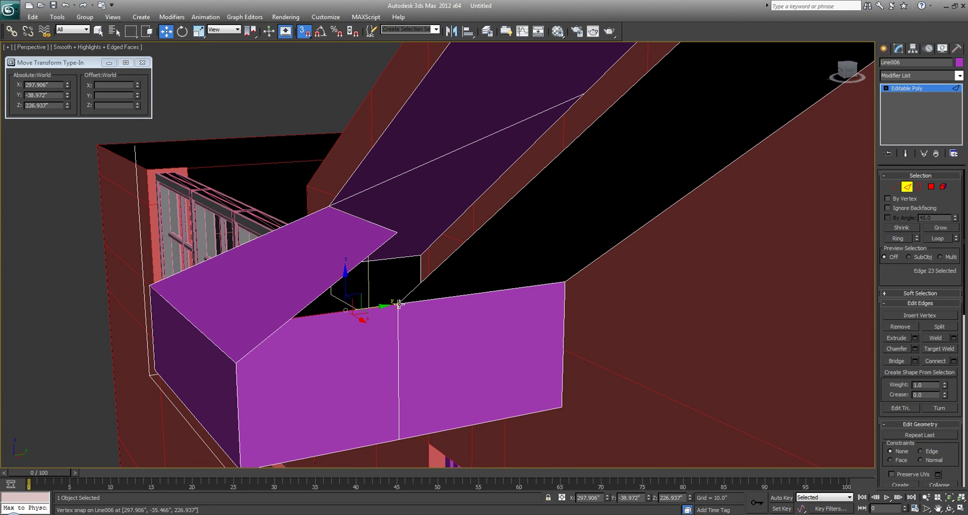
pyautogui.keyDown('shift'); pyautogui.moveTo(392, 305); pyautogui.dragTo(397, 234); pyautogui.keyUp('shift')
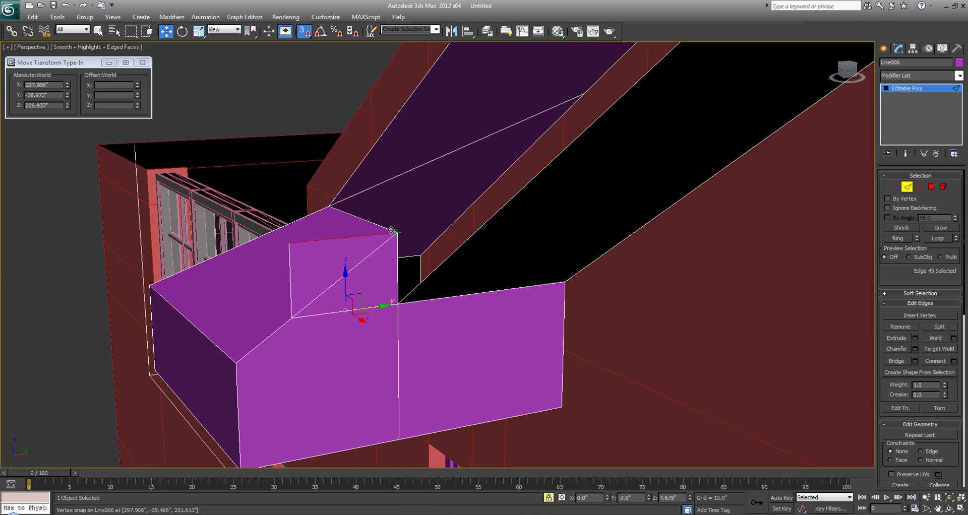
pyautogui.press('1')
pyautogui.click(289, 242)
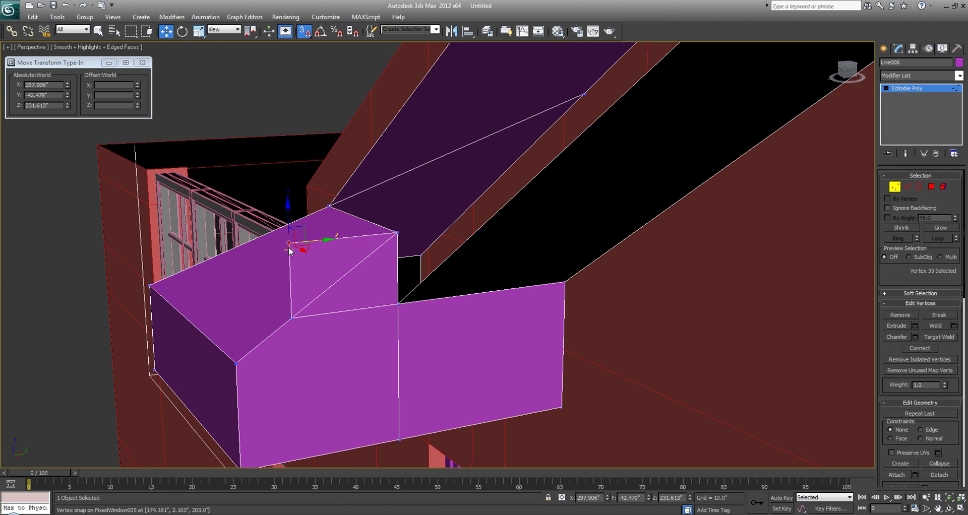
pyautogui.moveTo(288, 244); pyautogui.dragTo(279, 304)
pyautogui.scroll(4, 313, 308)
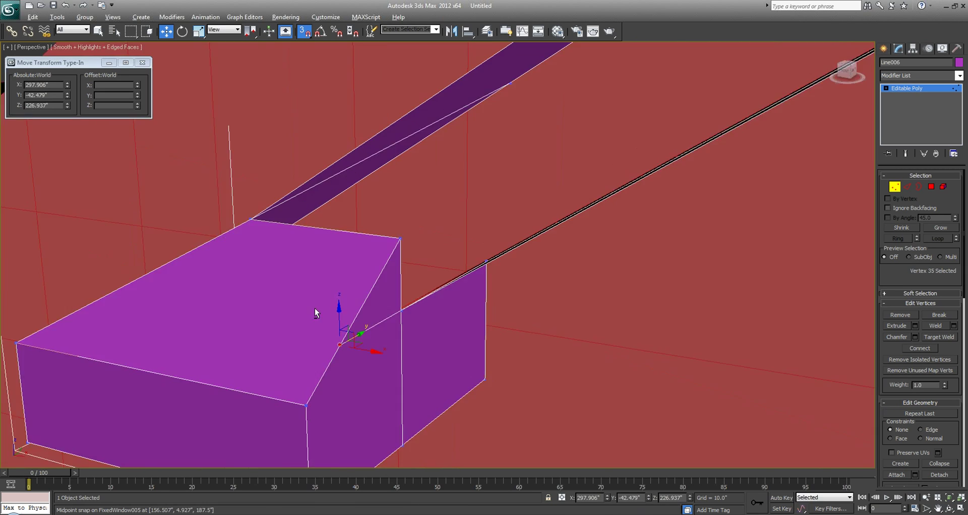
# Extrude the eaves return's upper roof edge and adjoining vertical edge together up the slope to the trim's upper end.
pyautogui.keyDown('alt'); pyautogui.moveTo(330, 303); pyautogui.dragTo(276, 339, button='middle'); pyautogui.keyUp('alt')
pyautogui.press('2')
pyautogui.click(277, 338)
pyautogui.keyDown('alt'); pyautogui.moveTo(373, 337); pyautogui.dragTo(386, 311, button='middle'); pyautogui.keyUp('alt')
pyautogui.keyDown('ctrl'); pyautogui.click(332, 315); pyautogui.keyUp('ctrl')
pyautogui.scroll(-10, 253, 358)
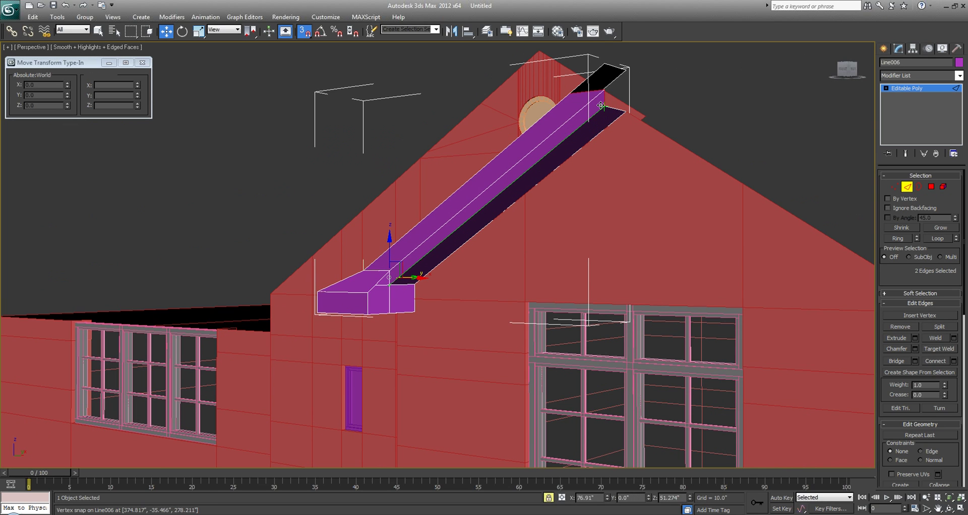
# Snap the vertices partway along the eaves box's diagonal edge onto the box's upper outer corner.
pyautogui.keyDown('alt'); pyautogui.moveTo(500, 143); pyautogui.dragTo(481, 160, button='middle'); pyautogui.keyUp('alt')
pyautogui.scroll(3, 481, 233)
pyautogui.scroll(3, 402, 197)
pyautogui.press('1')
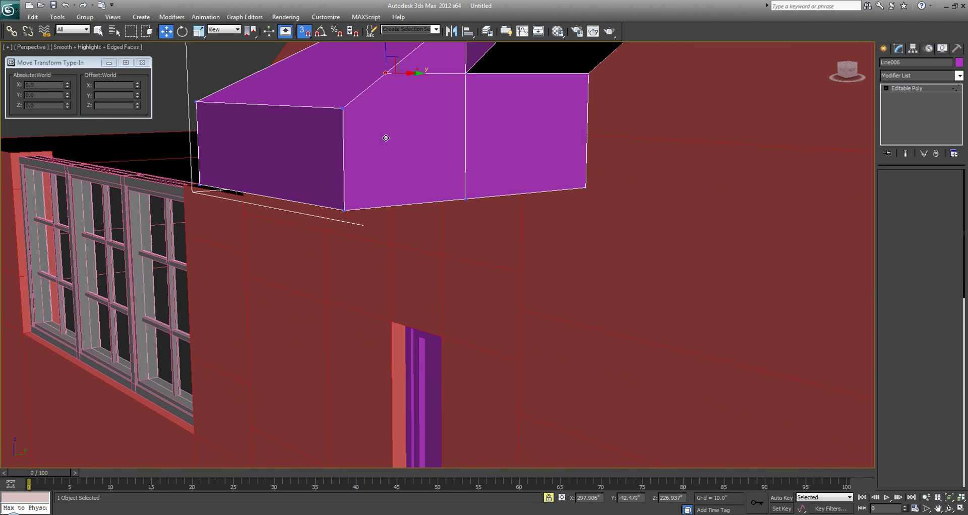
pyautogui.moveTo(387, 138); pyautogui.dragTo(370, 192, button='middle')
pyautogui.moveTo(369, 124); pyautogui.dragTo(332, 165)
pyautogui.hotkey('ctrl', 'z')
pyautogui.moveTo(370, 126); pyautogui.dragTo(325, 160)
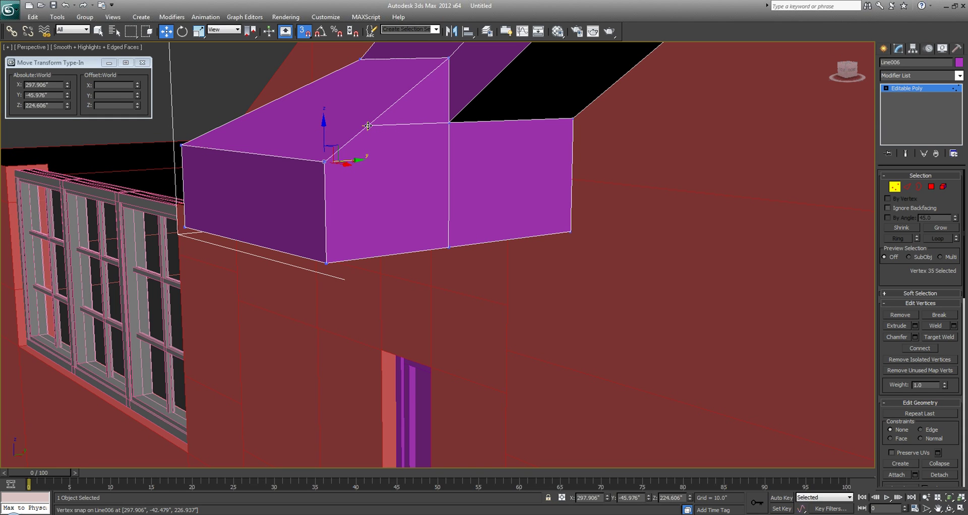
pyautogui.moveTo(369, 125); pyautogui.dragTo(324, 161)
# Move the trim roof's upper-end back vertex so it lines up vertically above the fascia's end corner at the gable's ridge.
pyautogui.keyDown('alt'); pyautogui.moveTo(335, 182); pyautogui.dragTo(522, 180, button='middle'); pyautogui.keyUp('alt')
pyautogui.scroll(3, 441, 119)
pyautogui.keyDown('alt'); pyautogui.moveTo(442, 119); pyautogui.dragTo(458, 243, button='middle'); pyautogui.keyUp('alt')
pyautogui.scroll(-10, 458, 243)
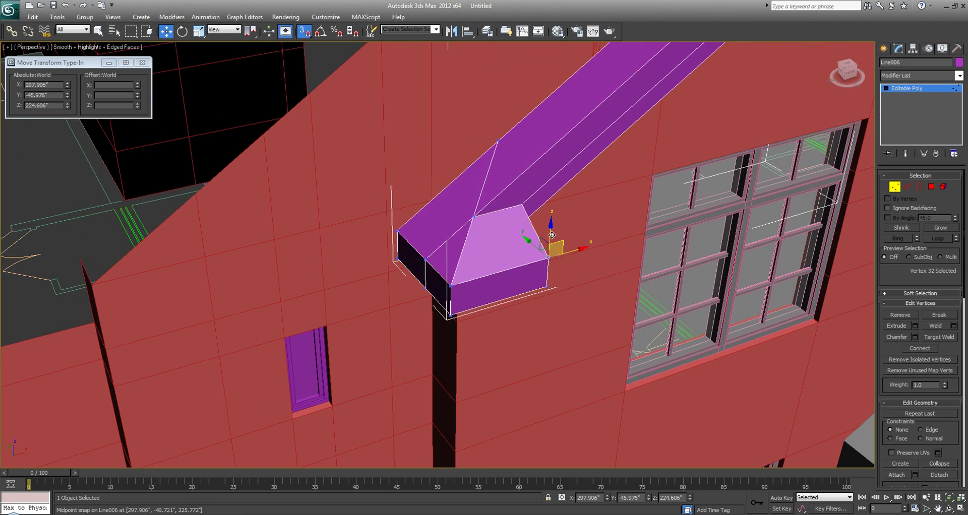
pyautogui.keyDown('alt'); pyautogui.moveTo(552, 235); pyautogui.dragTo(529, 255, button='middle'); pyautogui.keyUp('alt')
pyautogui.scroll(3, 543, 187)
pyautogui.moveTo(606, 149); pyautogui.dragTo(548, 201, button='middle')
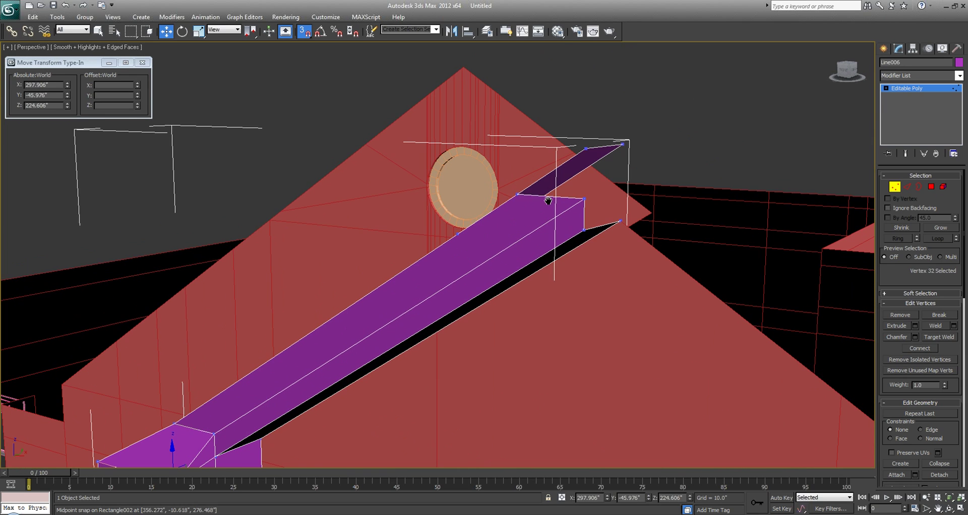
pyautogui.moveTo(519, 195); pyautogui.dragTo(583, 121)
pyautogui.scroll(4, 519, 218)
pyautogui.scroll(-5, 525, 225)
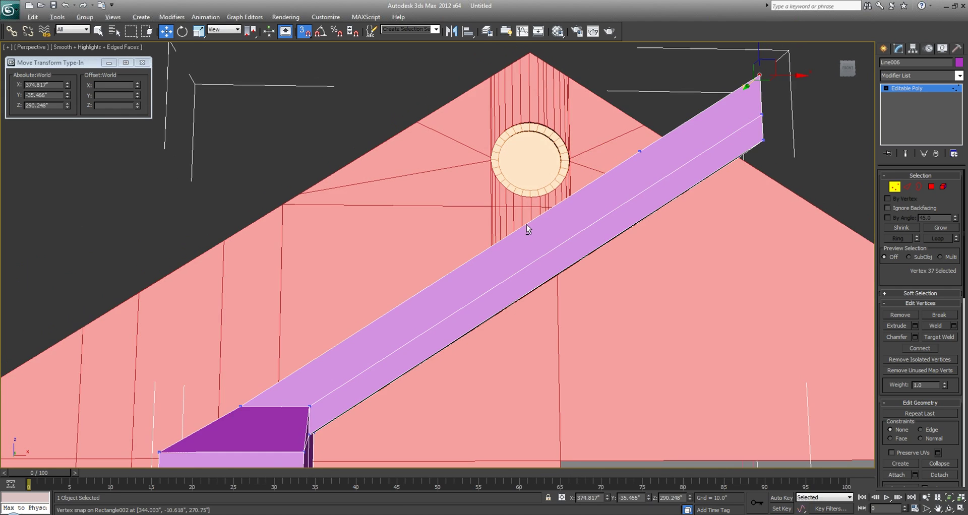
# Select all of the trim's vertices and weld the coincident ones.
pyautogui.scroll(3, 511, 227)
pyautogui.keyDown('alt'); pyautogui.moveTo(510, 227); pyautogui.dragTo(474, 256, button='middle'); pyautogui.keyUp('alt')
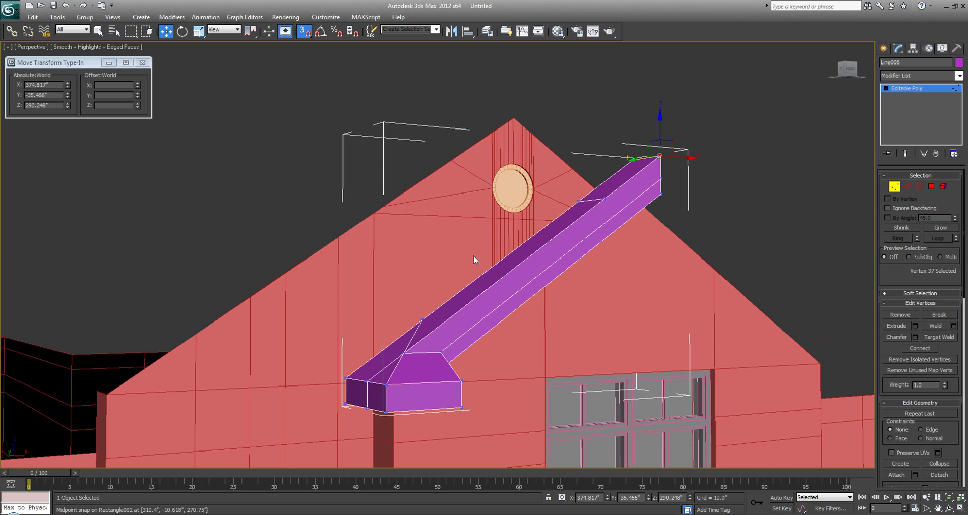
pyautogui.click(954, 326)
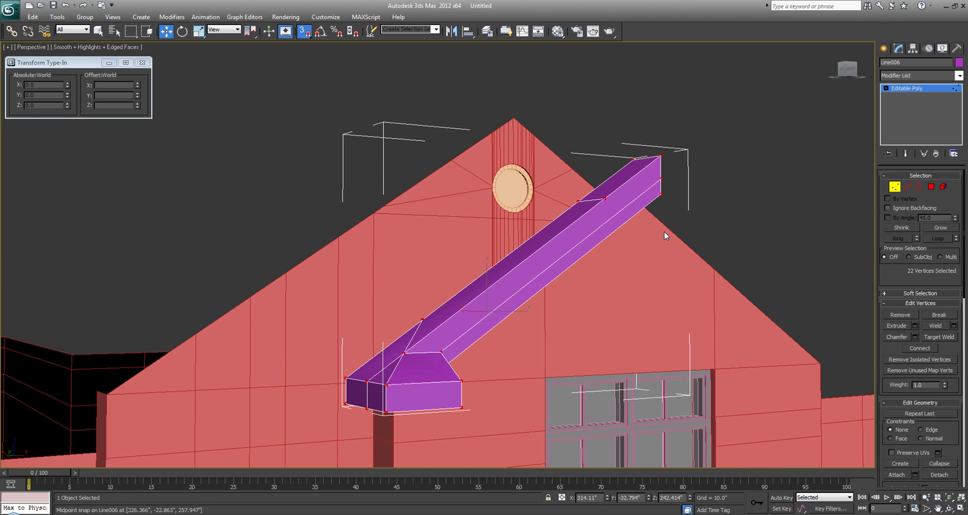
# Delete the sloped polygon on the front of the eaves return.
pyautogui.keyDown('alt'); pyautogui.moveTo(706, 214); pyautogui.dragTo(545, 223, button='middle'); pyautogui.keyUp('alt')
pyautogui.scroll(6, 458, 252)
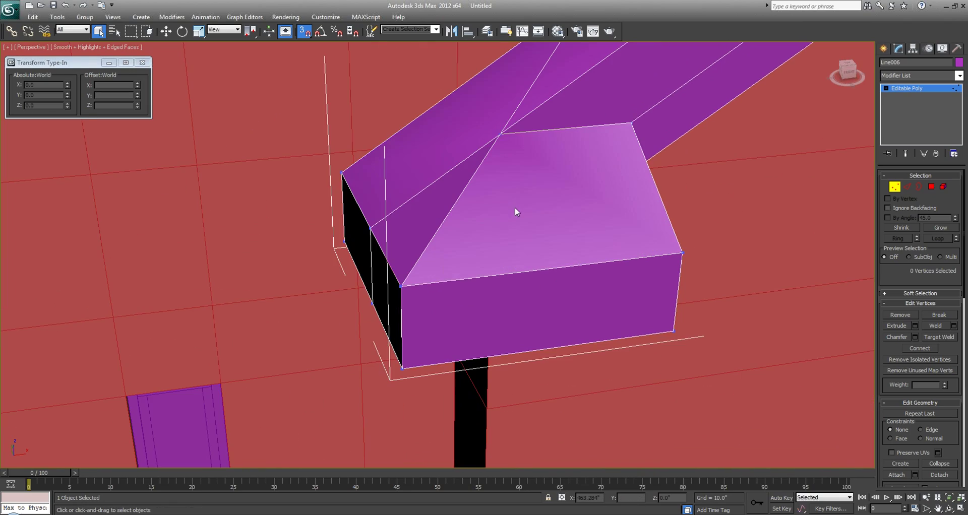
pyautogui.press('4')
pyautogui.click(501, 211)
pyautogui.keyDown('alt'); pyautogui.moveTo(490, 231); pyautogui.dragTo(535, 186, button='middle'); pyautogui.keyUp('alt')
pyautogui.press('Delete')
# Rebuild the return's sloped face by extruding its upper edge down to the box's front edge and snapping the loose vertex to the corner.
pyautogui.press('2')
pyautogui.click(543, 178)
pyautogui.press('w')
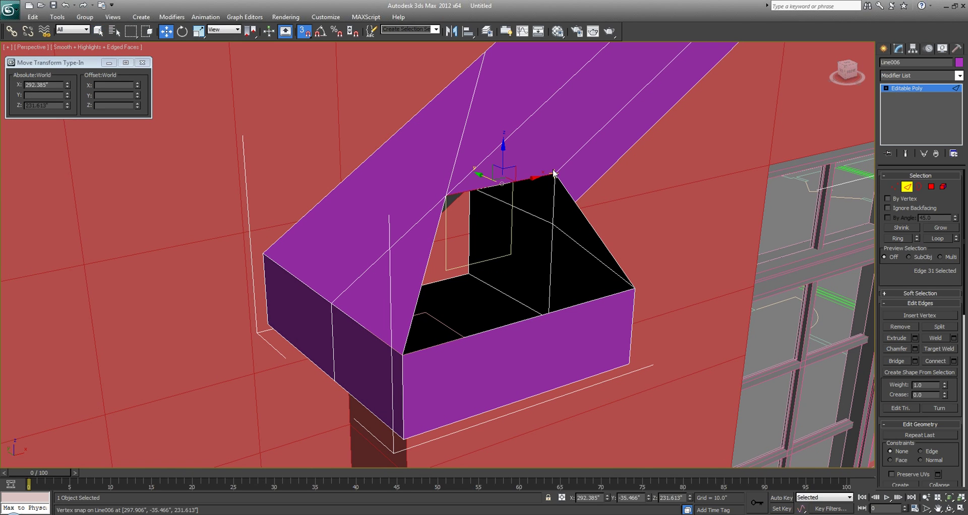
pyautogui.moveTo(552, 173); pyautogui.dragTo(402, 355)
pyautogui.press('1')
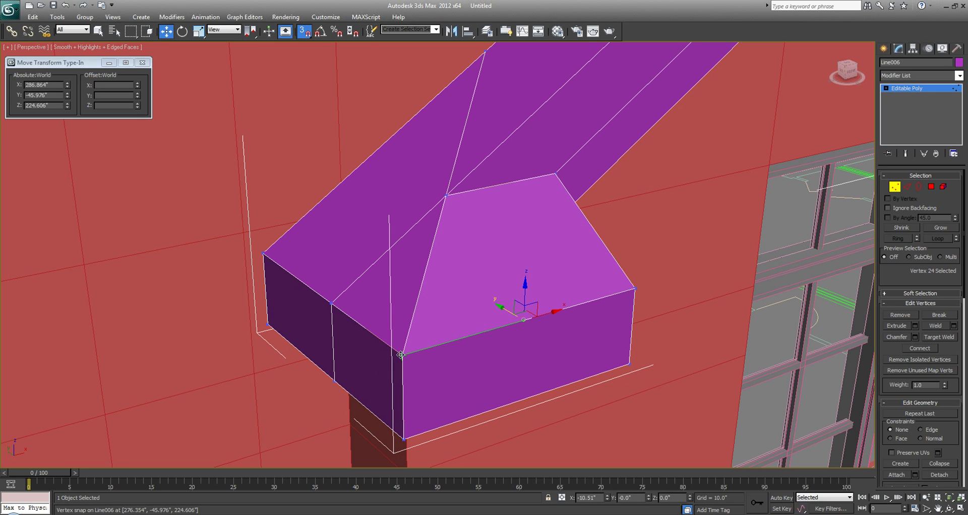
# Weld the rebuilt sloped face to the rest of the trim with all vertices selected.
pyautogui.hotkey('ctrl', 'a')
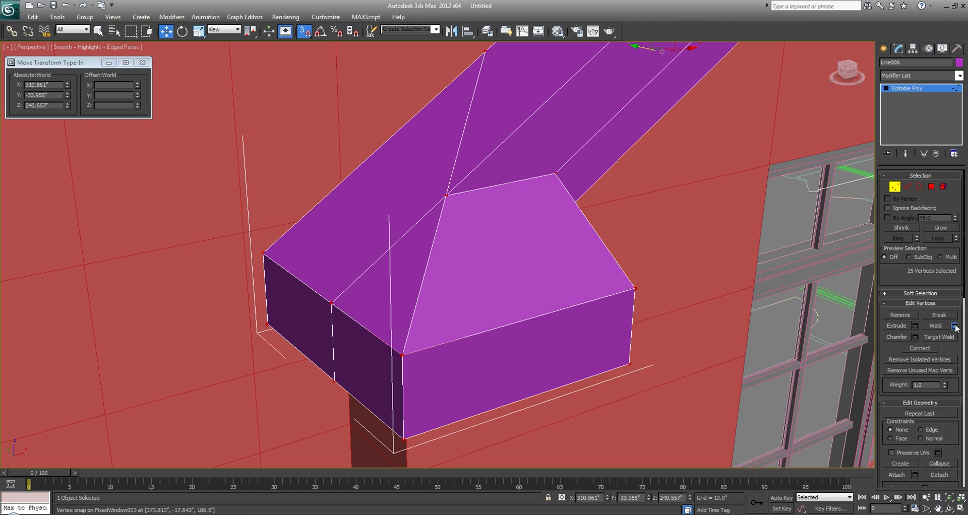
pyautogui.click(957, 327)
pyautogui.click(443, 283)
pyautogui.press('q')
pyautogui.scroll(-5, 465, 260)
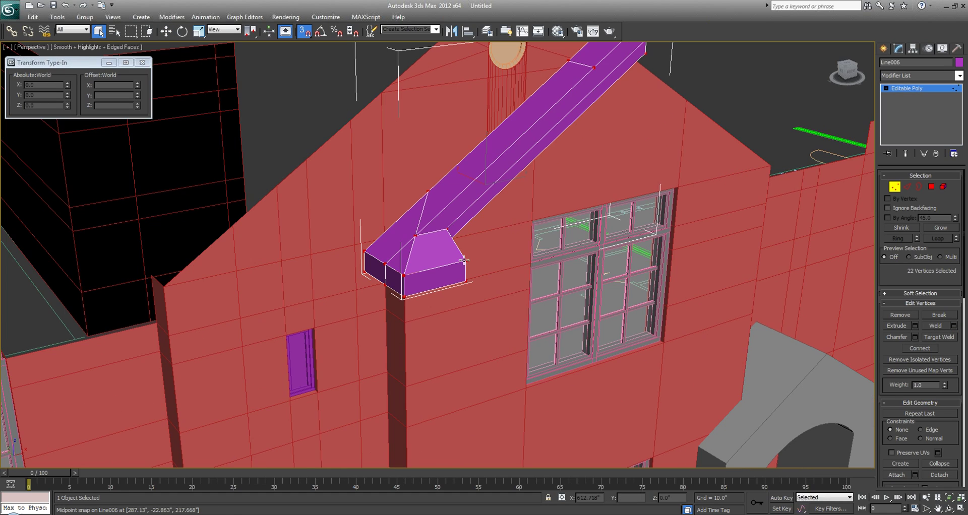
# Leave vertex editing and clone the finished trim as one instance, placed toward the gable's opposite slope.
pyautogui.keyDown('alt'); pyautogui.moveTo(563, 200); pyautogui.dragTo(479, 216, button='middle'); pyautogui.keyUp('alt')
pyautogui.click(884, 49)
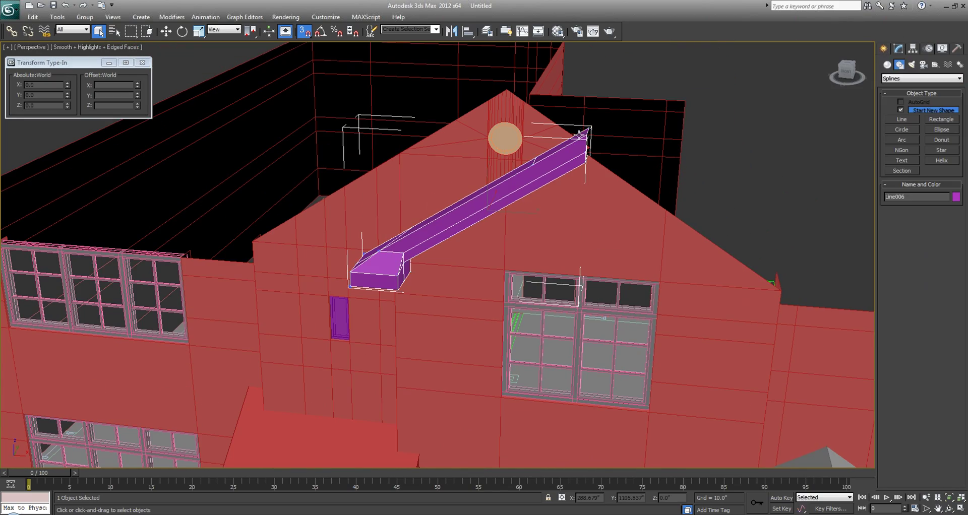
pyautogui.keyDown('alt'); pyautogui.moveTo(580, 134); pyautogui.dragTo(509, 172, button='middle'); pyautogui.keyUp('alt')
pyautogui.press('w')
pyautogui.keyDown('shift'); pyautogui.moveTo(526, 170); pyautogui.dragTo(727, 272); pyautogui.keyUp('shift')
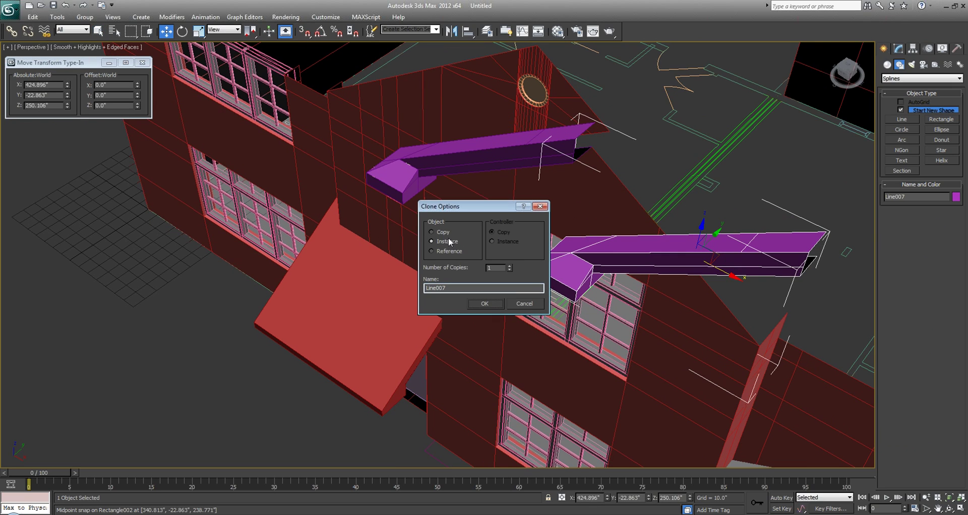
pyautogui.click(484, 304)
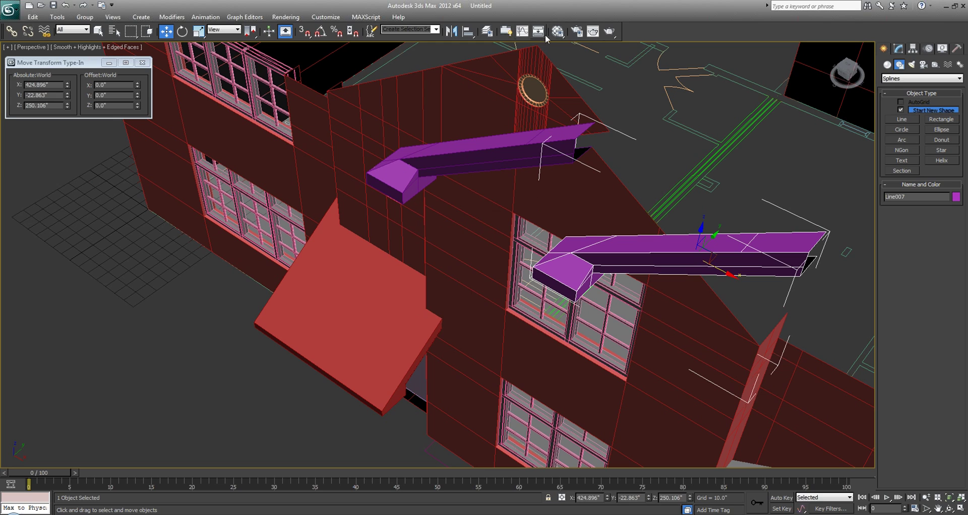
# Mirror the instanced trim about X without cloning and snap its upper end to the original trim's ridge end.
pyautogui.click(451, 32)
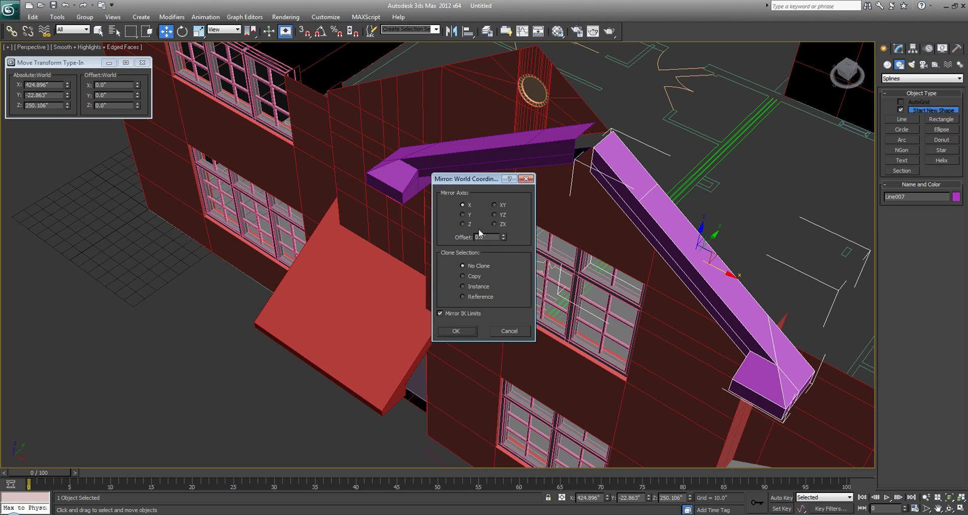
pyautogui.click(462, 329)
pyautogui.moveTo(597, 150); pyautogui.dragTo(576, 141)
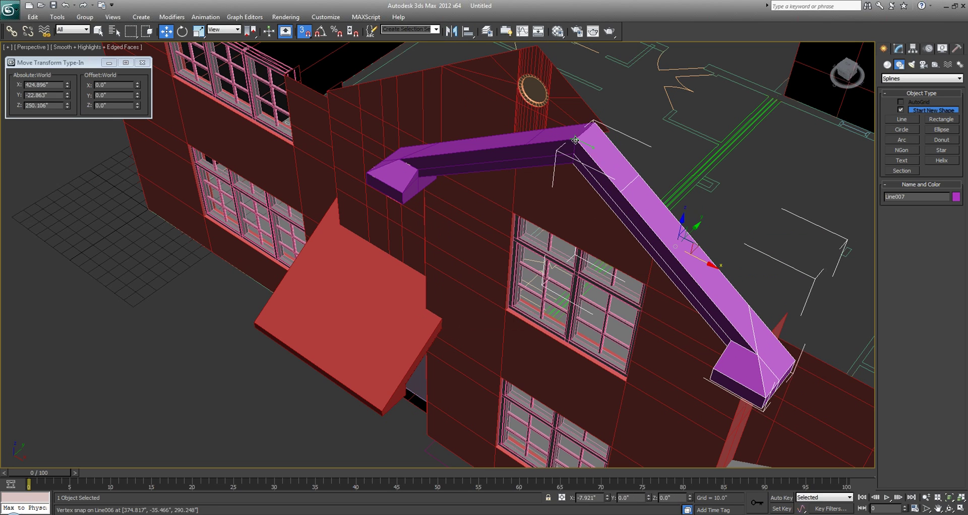
pyautogui.keyDown('alt'); pyautogui.moveTo(585, 225); pyautogui.dragTo(603, 140, button='middle'); pyautogui.keyUp('alt')
pyautogui.moveTo(706, 192); pyautogui.dragTo(656, 206, button='middle')
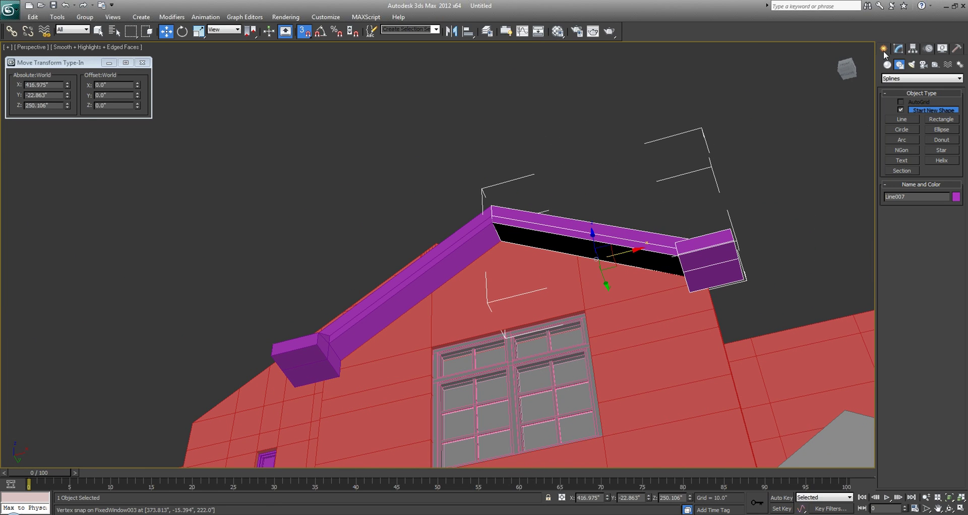
# Try to move both gable trims together.
pyautogui.moveTo(557, 164)
pyautogui.keyDown('alt'); pyautogui.mouseDown(button='middle')
pyautogui.moveTo(518, 165)
pyautogui.moveTo(626, 202)
pyautogui.mouseUp(button='middle'); pyautogui.keyUp('alt')
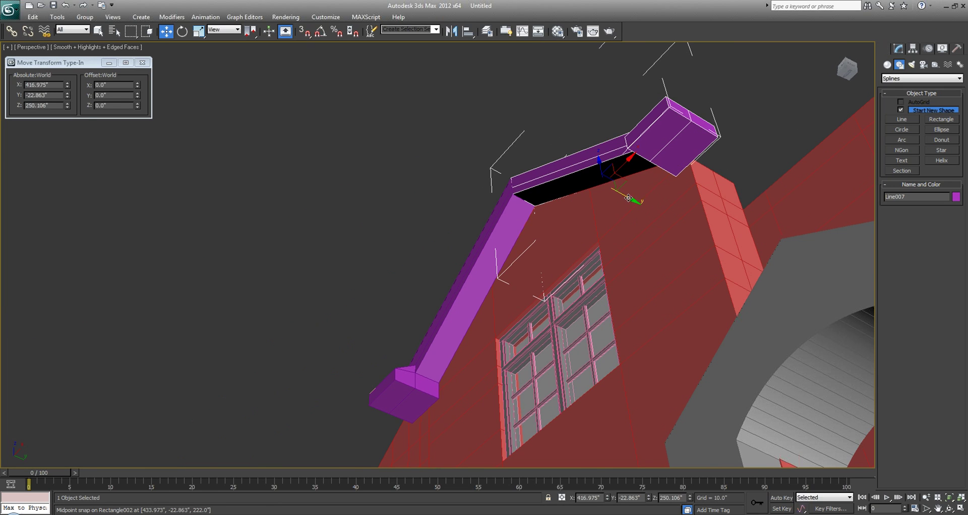
pyautogui.keyDown('ctrl'); pyautogui.click(506, 225); pyautogui.keyUp('ctrl')
pyautogui.moveTo(547, 242); pyautogui.dragTo(556, 251)
pyautogui.hotkey('ctrl', 'z')
pyautogui.hotkey('ctrl', 'z')
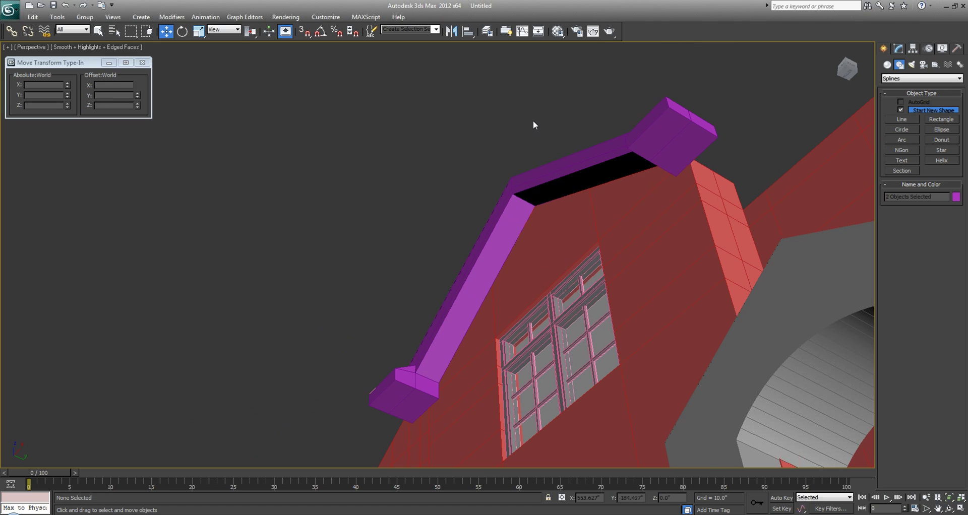
# Shift both gable trims slightly toward the wall and attach them into a single editable poly.
pyautogui.moveTo(545, 245); pyautogui.dragTo(555, 250)
pyautogui.click(485, 157)
pyautogui.click(555, 187)
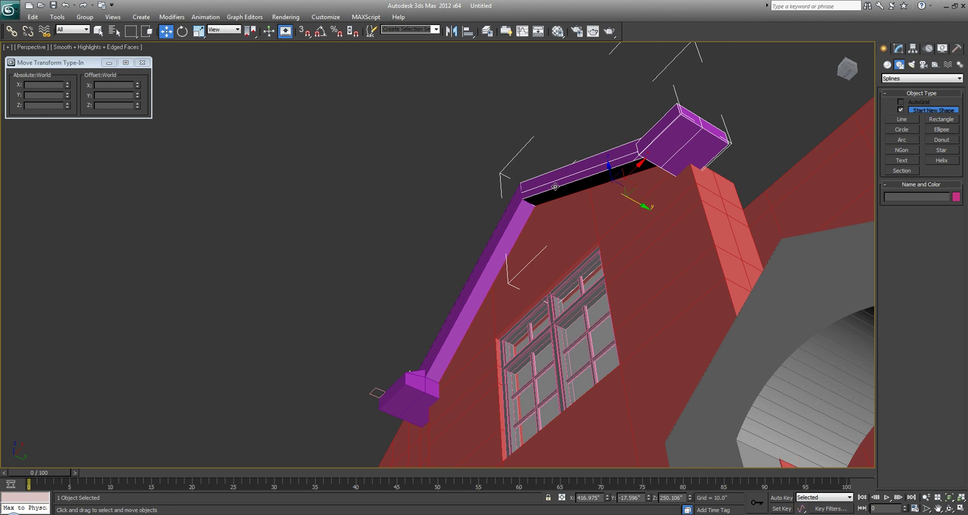
pyautogui.click(899, 50)
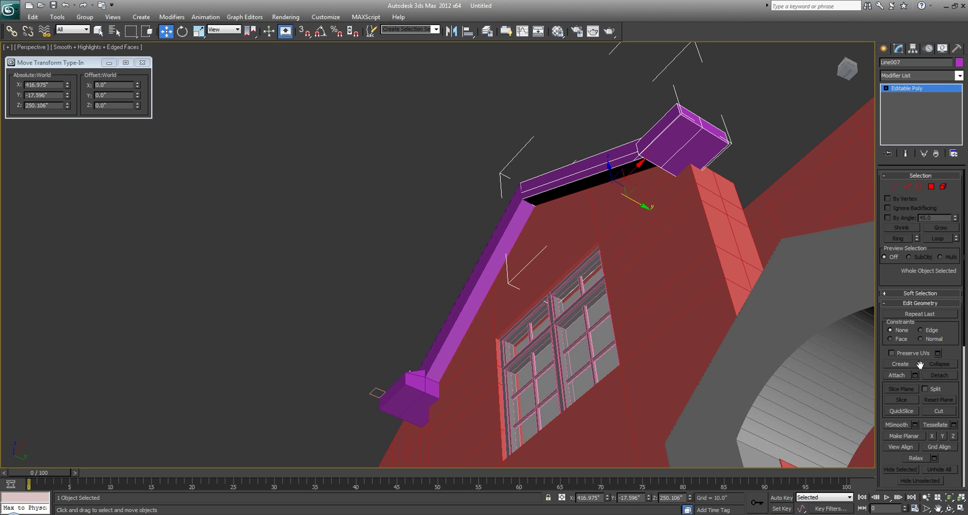
pyautogui.click(898, 376)
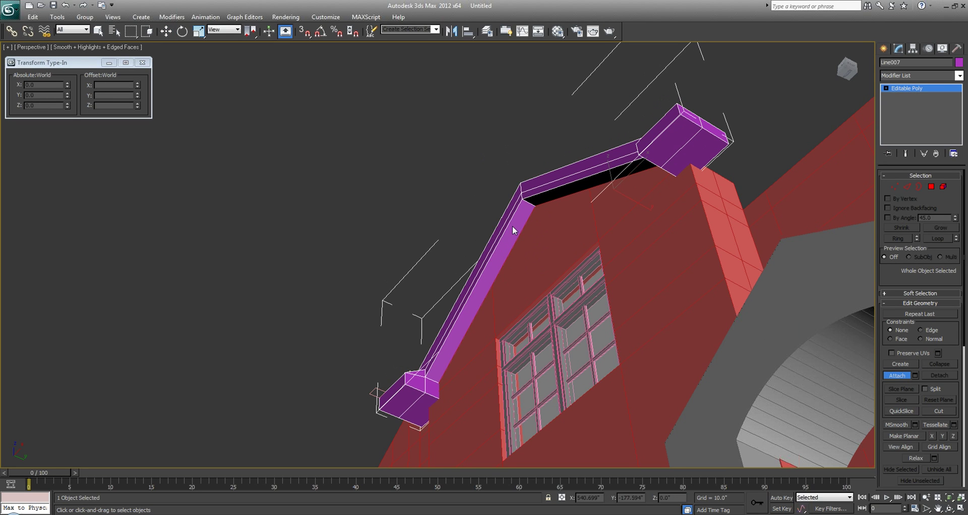
# Switch to the AutoCAD elevation to check the gable's roof overhang and eaves returns, and return to 3ds Max.
pyautogui.keyDown('alt'); pyautogui.moveTo(512, 226); pyautogui.dragTo(554, 229, button='middle'); pyautogui.keyUp('alt')
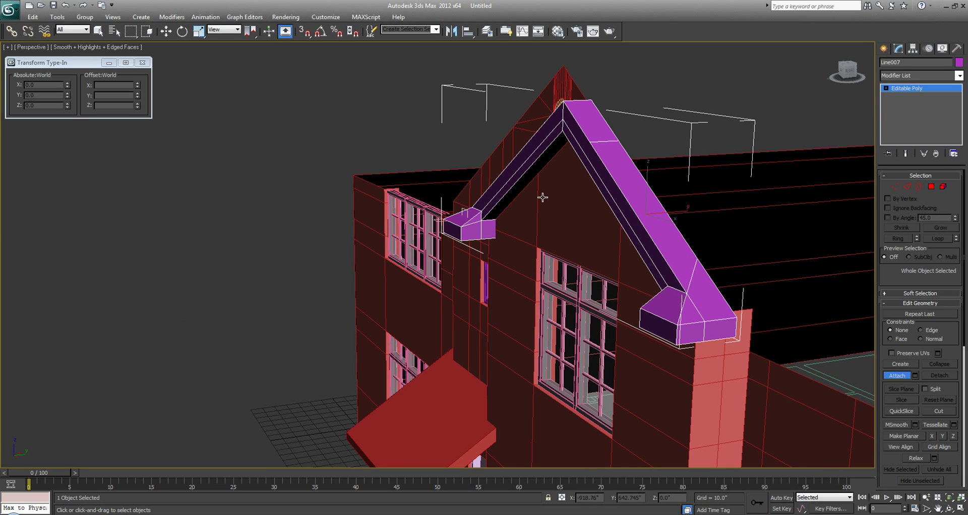
pyautogui.keyDown('alt'); pyautogui.moveTo(540, 198); pyautogui.dragTo(323, 427, button='middle'); pyautogui.keyUp('alt')
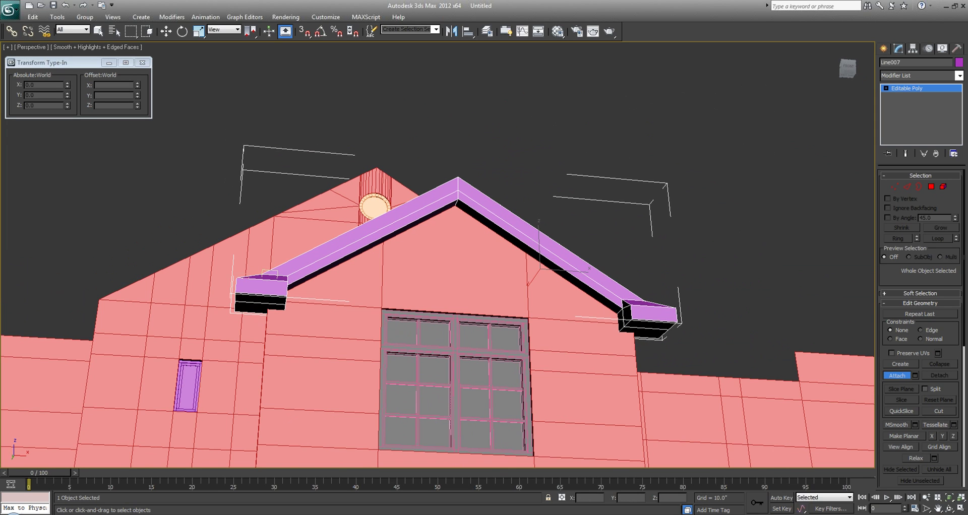
pyautogui.hotkey('alt', 'Tab')
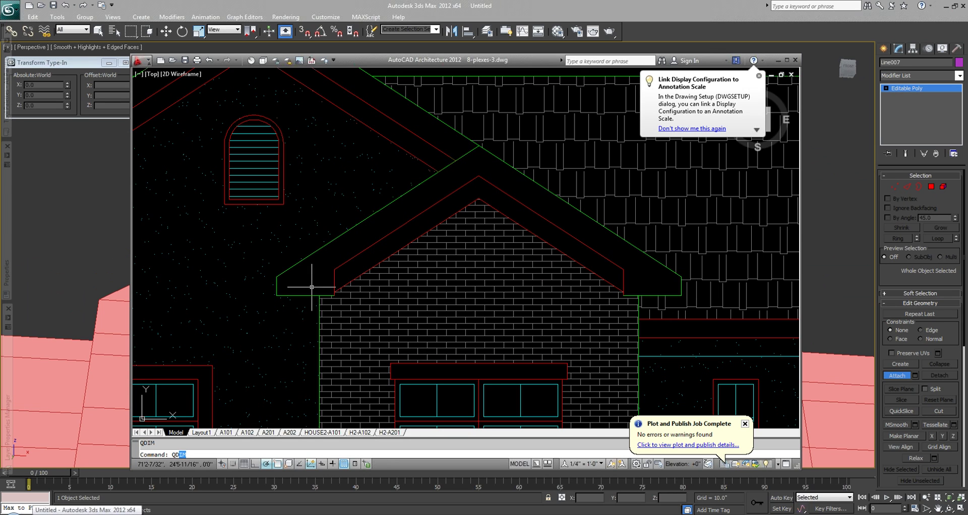
pyautogui.click(298, 4)
# Delete the underside polygons along both sloped lengths of the gable trim.
pyautogui.moveTo(313, 205); pyautogui.dragTo(324, 261, button='middle')
pyautogui.scroll(3, 410, 258)
pyautogui.moveTo(448, 223); pyautogui.dragTo(404, 216, button='middle')
pyautogui.scroll(-2, 410, 258)
pyautogui.press('4')
pyautogui.press('w')
pyautogui.click(118, 364)
pyautogui.press('Delete')
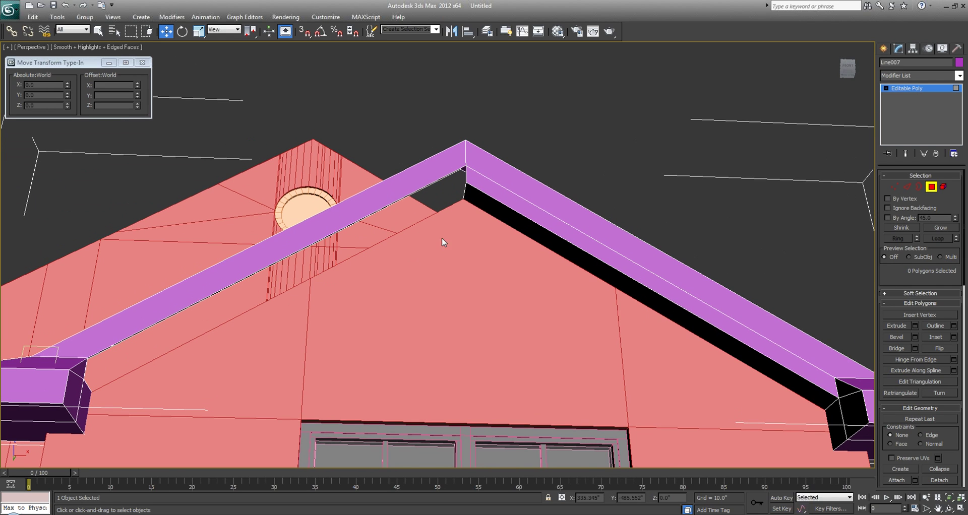
pyautogui.click(482, 192)
pyautogui.press('Delete')
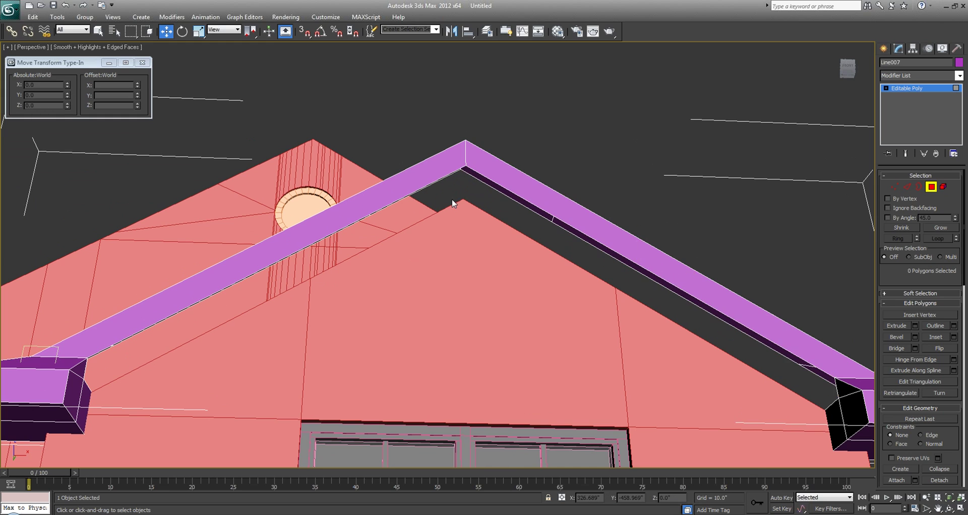
# Extend the lower edges of both trim slopes back toward the wall and down about 4.8" to form a stepped inner board.
pyautogui.keyDown('alt'); pyautogui.moveTo(492, 218); pyautogui.dragTo(411, 146, button='middle'); pyautogui.keyUp('alt')
pyautogui.press('2')
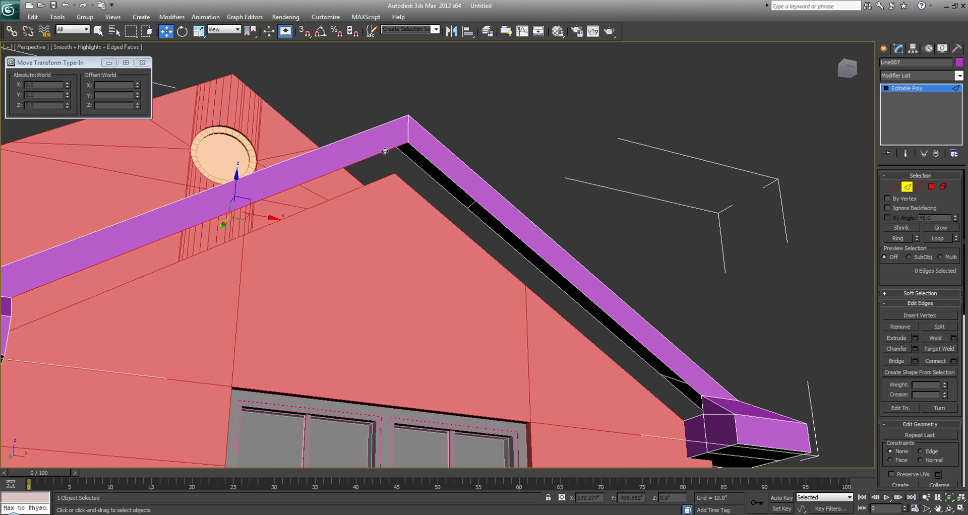
pyautogui.doubleClick(429, 162)
pyautogui.keyDown('alt'); pyautogui.moveTo(417, 176); pyautogui.dragTo(440, 316, button='middle'); pyautogui.keyUp('alt')
pyautogui.moveTo(451, 328); pyautogui.dragTo(426, 334)
pyautogui.moveTo(490, 305); pyautogui.dragTo(400, 193, button='middle')
pyautogui.moveTo(424, 154); pyautogui.dragTo(424, 168)
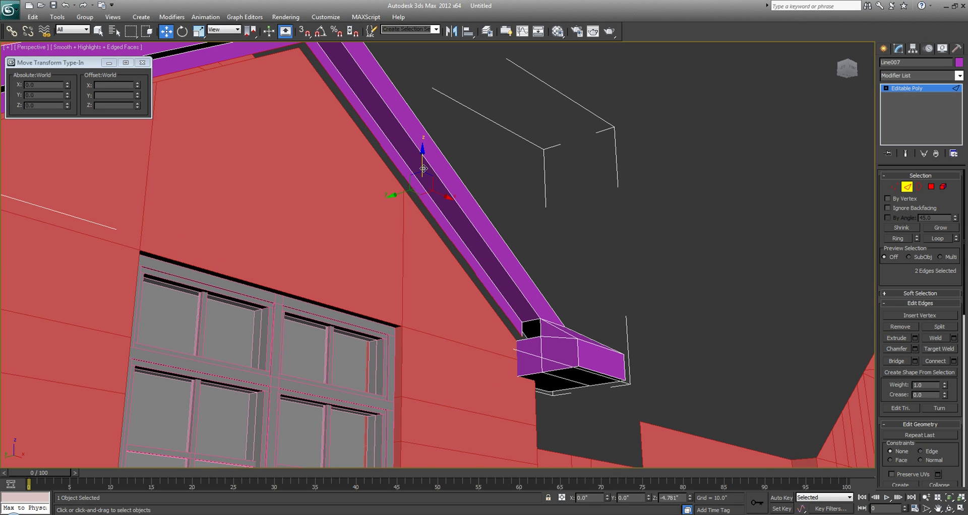
pyautogui.scroll(-2, 486, 245)
pyautogui.moveTo(487, 245); pyautogui.dragTo(535, 214, button='middle')
pyautogui.moveTo(535, 214); pyautogui.dragTo(387, 238, button='middle')
pyautogui.scroll(-2, 333, 246)
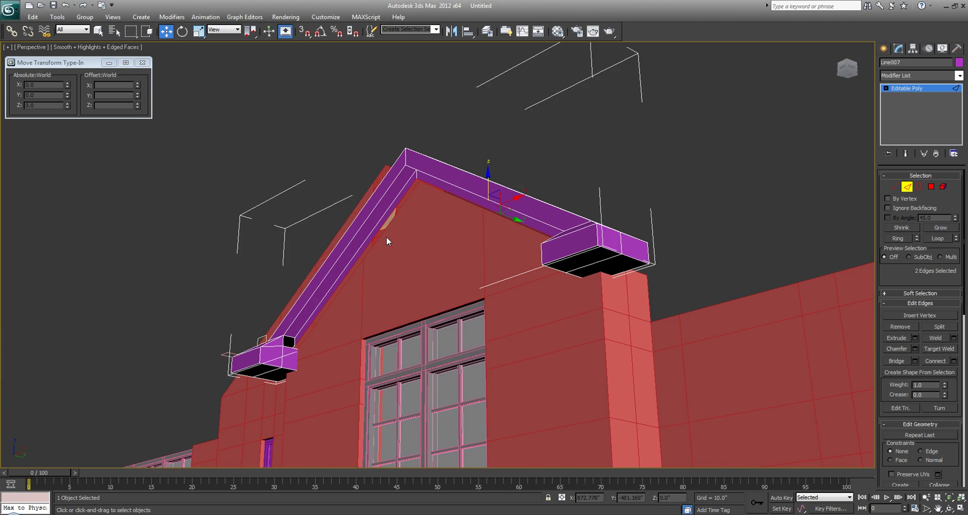
# Select the inner end polygons of the boxed eaves returns and QuickSlice them in the Left view, snapped to the trim's vertex.
pyautogui.scroll(4, 386, 238)
pyautogui.keyDown('alt'); pyautogui.moveTo(350, 276); pyautogui.dragTo(329, 291, button='middle'); pyautogui.keyUp('alt')
pyautogui.press('4')
pyautogui.click(295, 232)
pyautogui.press('q')
pyautogui.hotkey('alt', 'w')
pyautogui.rightClick(108, 391)
pyautogui.moveTo(107, 429); pyautogui.dragTo(85, 409)
pyautogui.rightClick(605, 383)
pyautogui.moveTo(169, 362); pyautogui.dragTo(222, 394, button='middle')
pyautogui.scroll(-2, 950, 445)
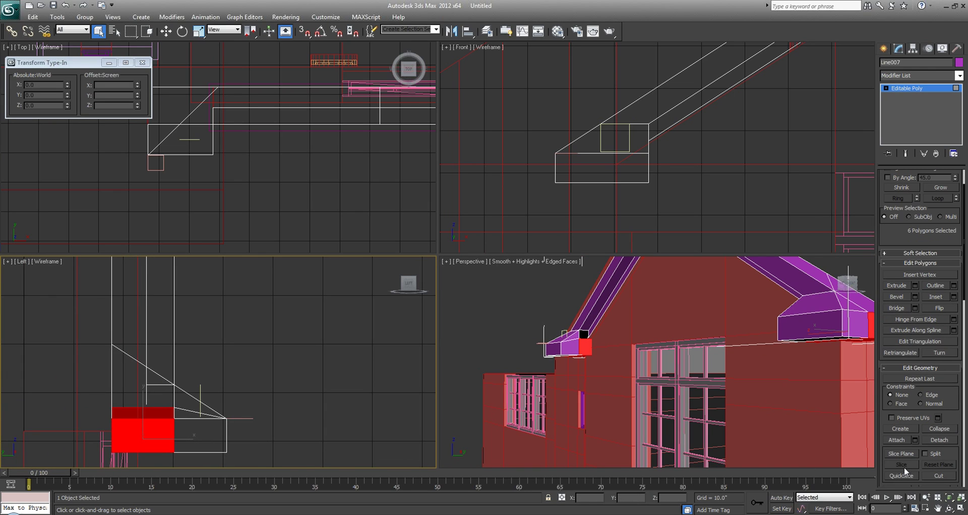
pyautogui.moveTo(143, 411); pyautogui.dragTo(172, 423, button='middle')
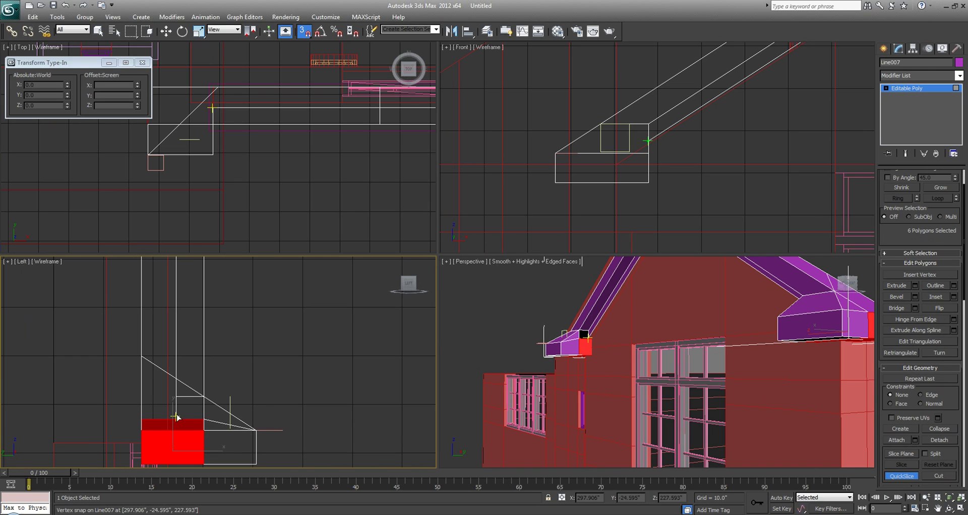
pyautogui.rightClick(587, 400)
pyautogui.hotkey('alt', 'w')
pyautogui.rightClick(528, 323)
pyautogui.hotkey('alt', 'w')
pyautogui.hotkey('alt', 'w')
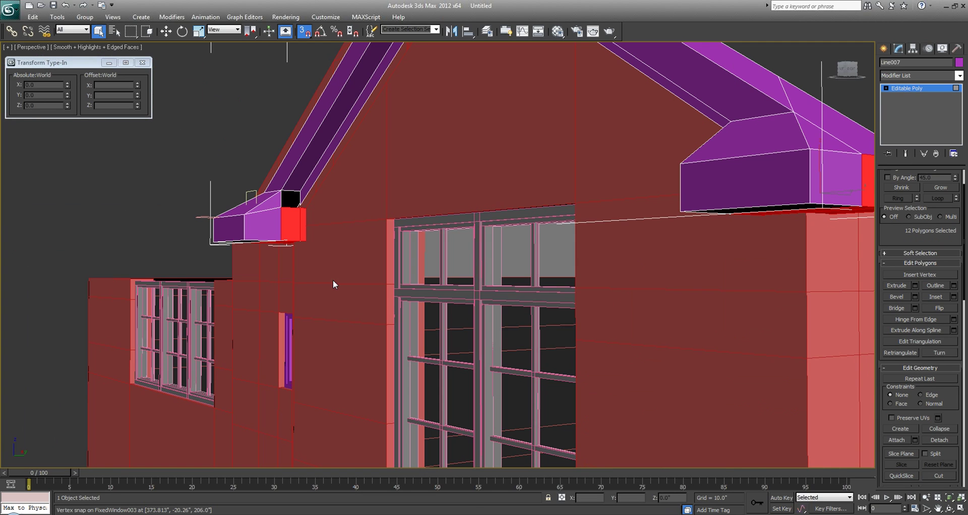
pyautogui.keyDown('alt'); pyautogui.moveTo(327, 282); pyautogui.dragTo(815, 141, button='middle'); pyautogui.keyUp('alt')
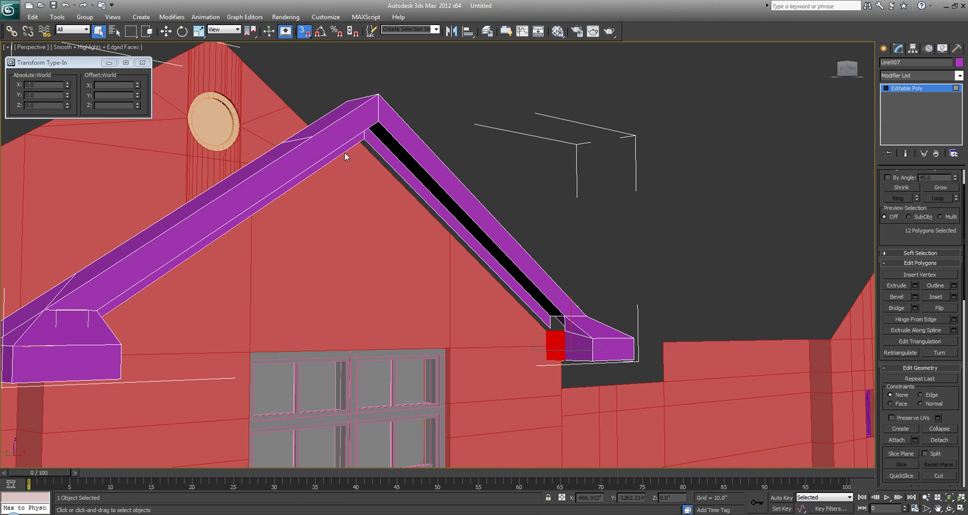
# Select the two lower edges of the stepped inner board and snap them vertically to the sliced corners of the eaves returns.
pyautogui.press('2')
pyautogui.click(372, 152)
pyautogui.keyDown('ctrl'); pyautogui.click(375, 153); pyautogui.keyUp('ctrl')
pyautogui.scroll(5, 532, 259)
pyautogui.press('w')
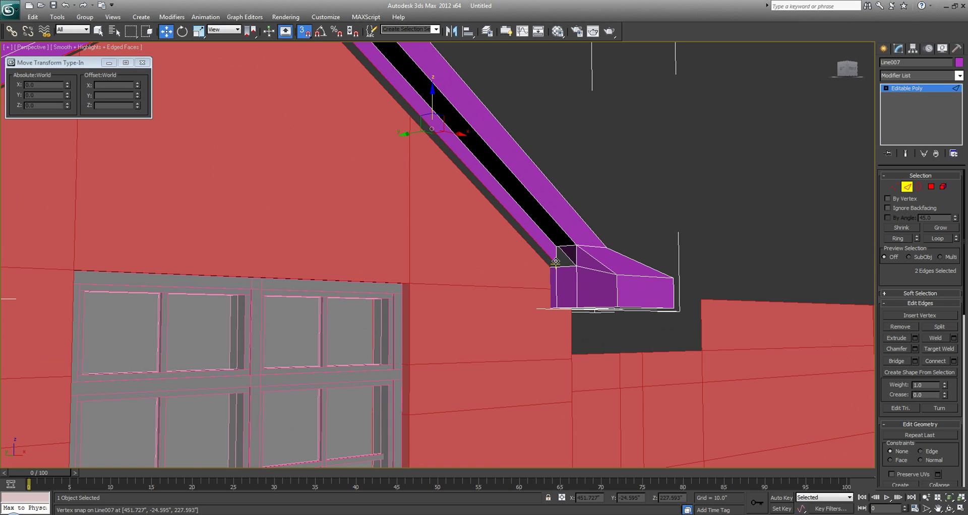
pyautogui.moveTo(485, 271); pyautogui.dragTo(627, 309, button='middle')
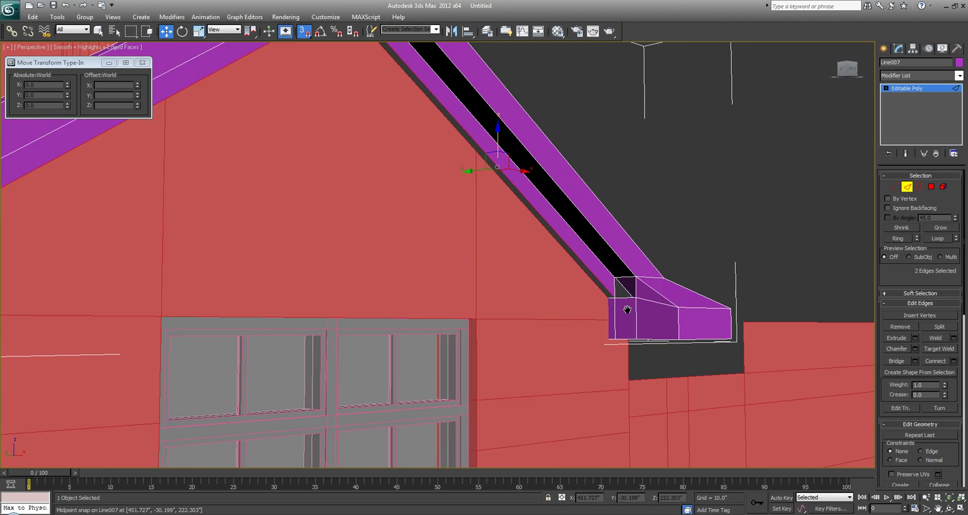
pyautogui.press('F3')
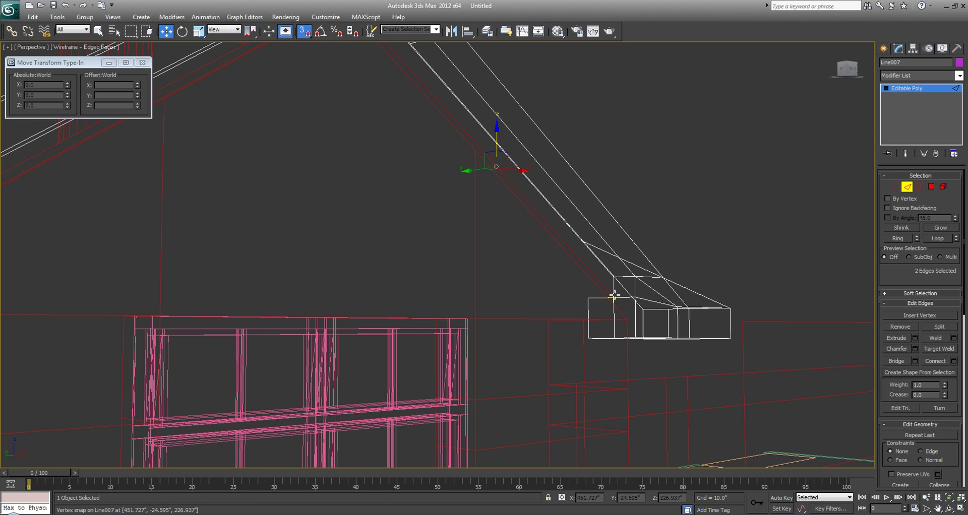
pyautogui.keyDown('alt'); pyautogui.moveTo(613, 277); pyautogui.dragTo(588, 284, button='middle'); pyautogui.keyUp('alt')
pyautogui.scroll(5, 699, 288)
pyautogui.moveTo(699, 287); pyautogui.dragTo(657, 300, button='middle')
pyautogui.moveTo(654, 304)
pyautogui.mouseDown()
pyautogui.moveTo(598, 297)
pyautogui.moveTo(650, 279)
pyautogui.mouseUp()
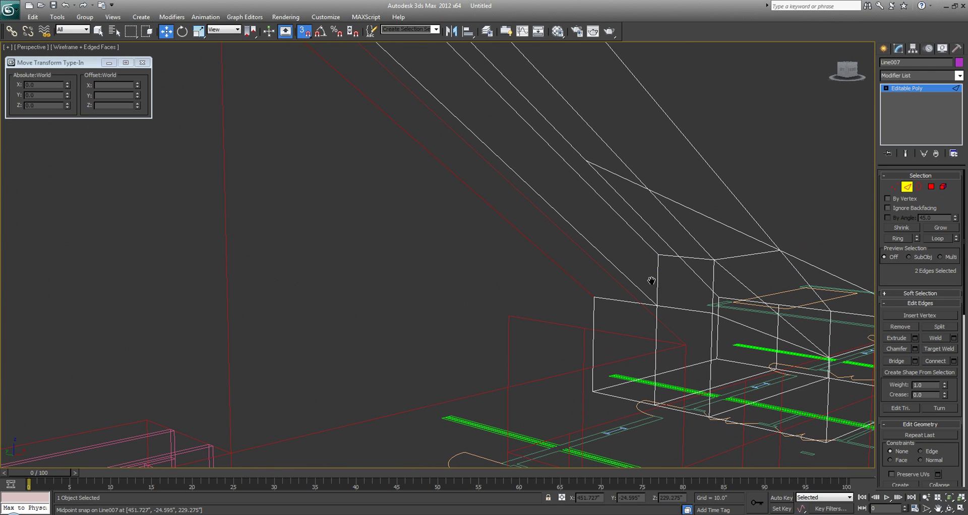
# Extend the end edges of the trim slopes with vertex snap to close the openings beside the eaves returns.
pyautogui.press('F3')
pyautogui.keyDown('alt'); pyautogui.moveTo(678, 306); pyautogui.dragTo(328, 239, button='middle'); pyautogui.keyUp('alt')
pyautogui.click(311, 233)
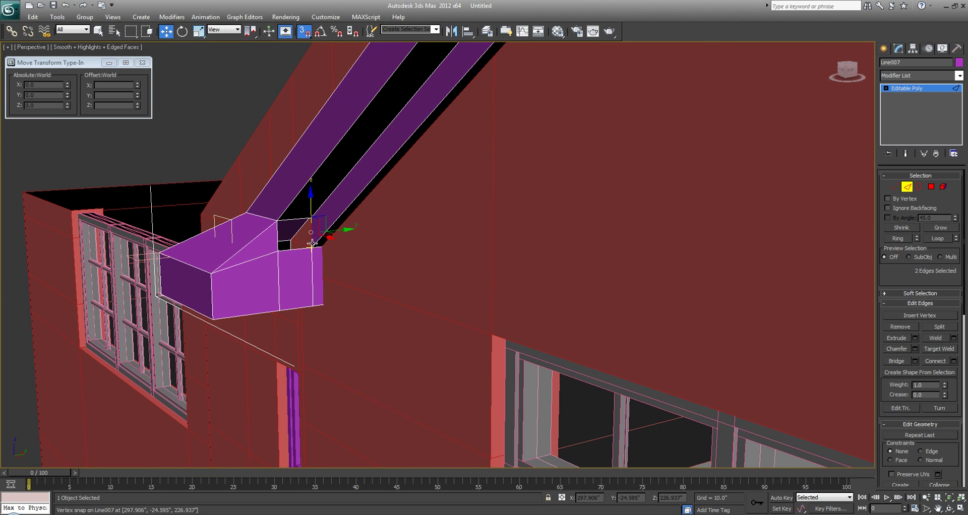
pyautogui.moveTo(310, 243)
pyautogui.mouseDown()
pyautogui.moveTo(275, 251)
pyautogui.moveTo(300, 238)
pyautogui.mouseUp()
pyautogui.scroll(-3, 300, 237)
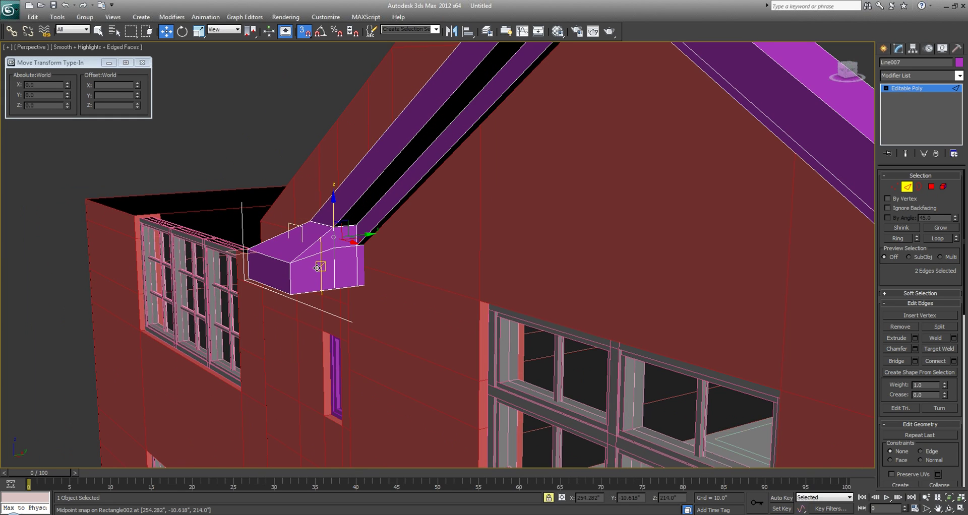
pyautogui.keyDown('alt'); pyautogui.moveTo(300, 238); pyautogui.dragTo(356, 249, button='middle'); pyautogui.keyUp('alt')
pyautogui.scroll(-3, 437, 249)
# Weld all vertices of the combined gable trim with a 0.1" threshold and clear the selection.
pyautogui.press('1')
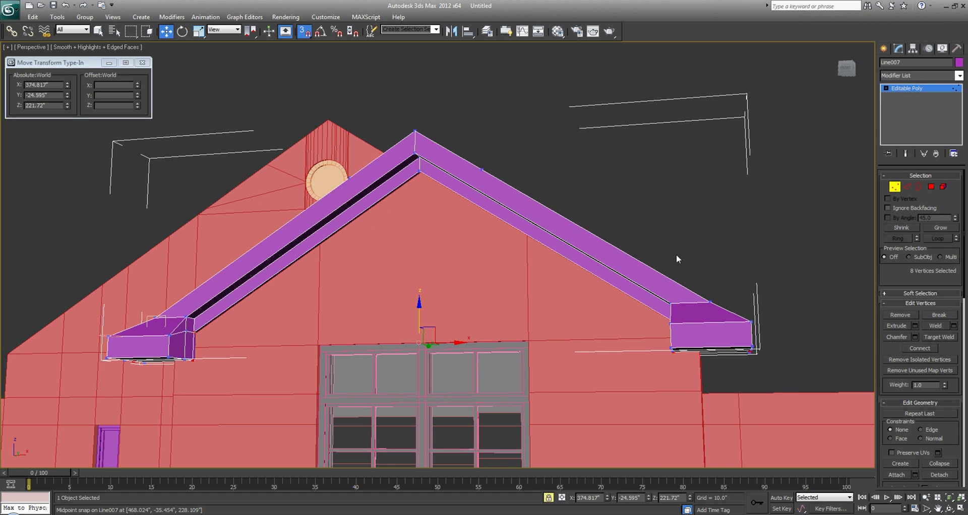
pyautogui.click(955, 326)
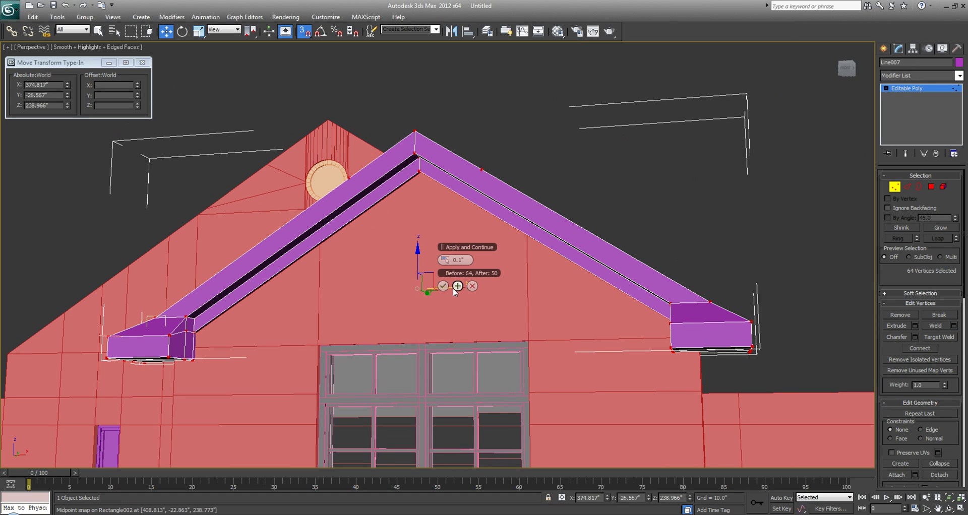
pyautogui.press('q')
pyautogui.click(525, 145)
# Window-select the trim's rear edges in the Left view and pull them back toward the wall.
pyautogui.keyDown('alt'); pyautogui.moveTo(525, 145); pyautogui.dragTo(517, 171, button='middle'); pyautogui.keyUp('alt')
pyautogui.scroll(-3, 515, 168)
pyautogui.keyDown('alt'); pyautogui.moveTo(396, 170); pyautogui.dragTo(391, 235, button='middle'); pyautogui.keyUp('alt')
pyautogui.scroll(5, 391, 234)
pyautogui.press('2')
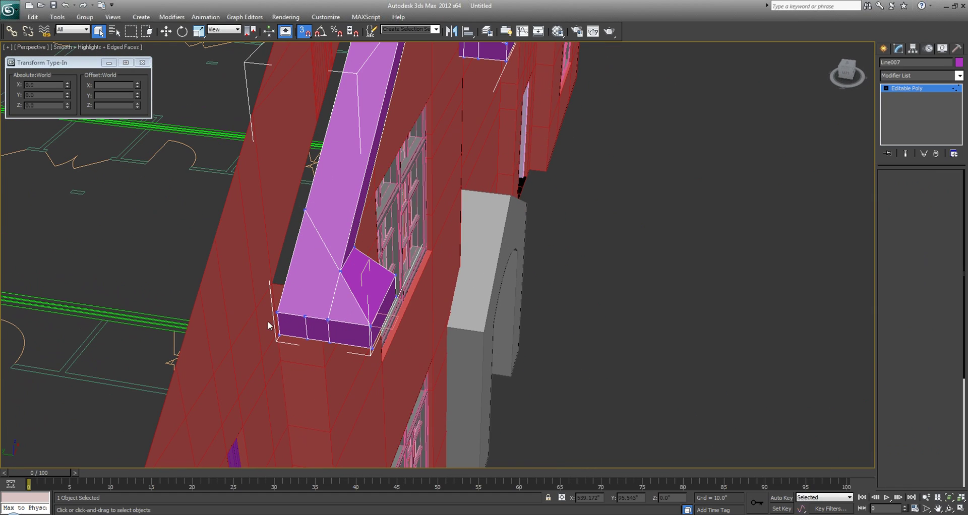
pyautogui.keyDown('alt'); pyautogui.moveTo(281, 322); pyautogui.dragTo(339, 292, button='middle'); pyautogui.keyUp('alt')
pyautogui.hotkey('alt', 'w')
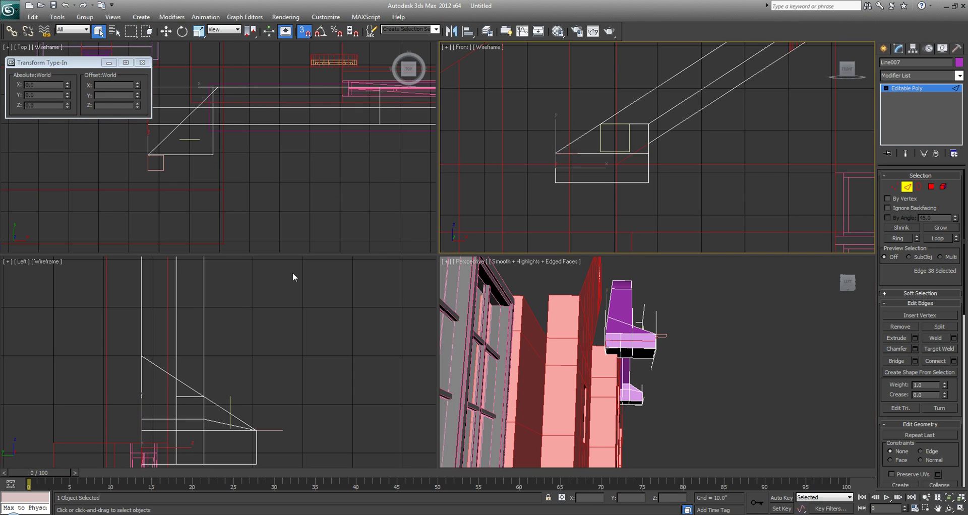
pyautogui.hotkey('alt', 'w')
pyautogui.scroll(-5, 301, 330)
pyautogui.scroll(-4, 301, 330)
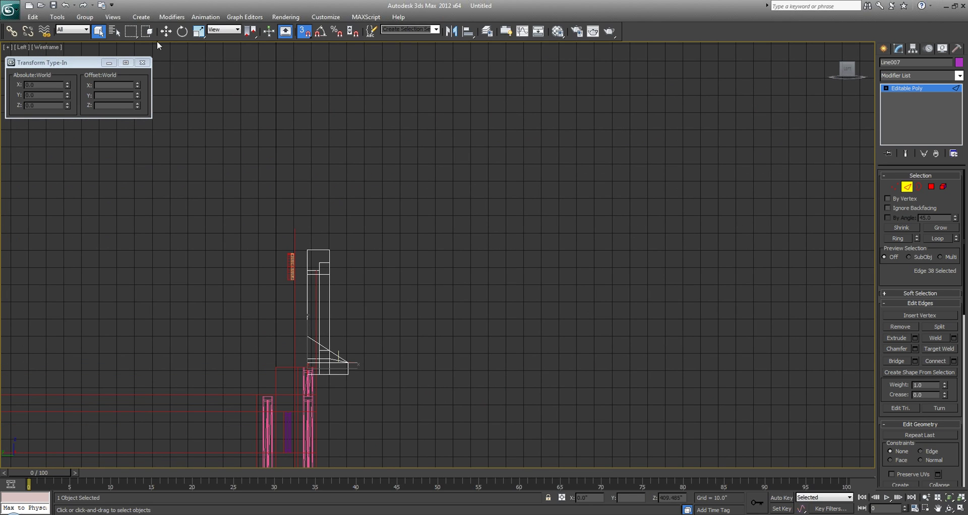
pyautogui.moveTo(309, 378); pyautogui.dragTo(309, 387)
pyautogui.hotkey('alt', 'w')
pyautogui.rightClick(555, 376)
pyautogui.hotkey('alt', 'w')
pyautogui.keyDown('alt'); pyautogui.moveTo(408, 225); pyautogui.dragTo(398, 264, button='middle'); pyautogui.keyUp('alt')
pyautogui.press('w')
pyautogui.moveTo(388, 245); pyautogui.dragTo(367, 241)
# Select all polygons of the trim's left-hand half and start a snapped move aligning its eaves return with the wall corner.
pyautogui.keyDown('alt'); pyautogui.moveTo(506, 255); pyautogui.dragTo(383, 313, button='middle'); pyautogui.keyUp('alt')
pyautogui.press('4')
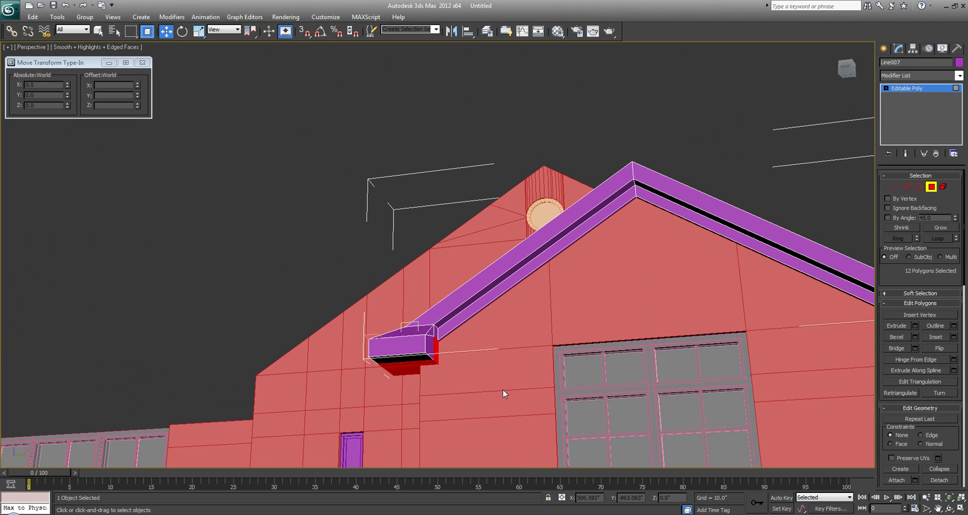
pyautogui.moveTo(391, 291); pyautogui.dragTo(388, 289)
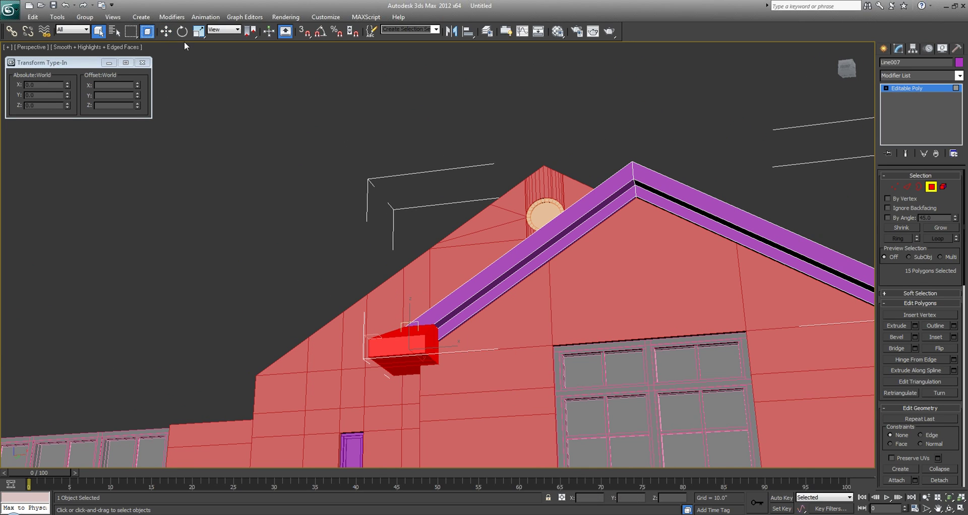
pyautogui.moveTo(294, 277); pyautogui.dragTo(399, 276)
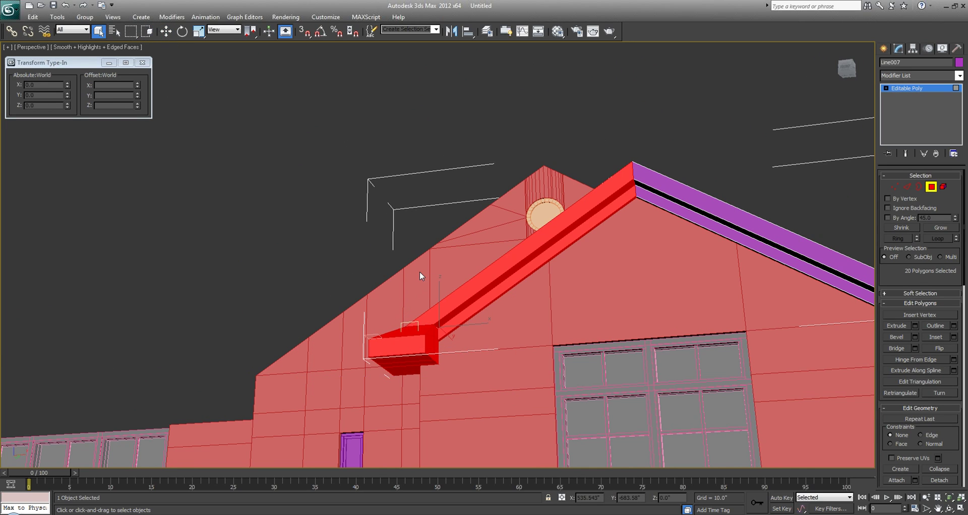
pyautogui.moveTo(449, 313); pyautogui.dragTo(473, 278, button='middle')
pyautogui.press('F2')
pyautogui.press('F3')
pyautogui.scroll(5, 485, 273)
pyautogui.moveTo(462, 316); pyautogui.dragTo(483, 203, button='middle')
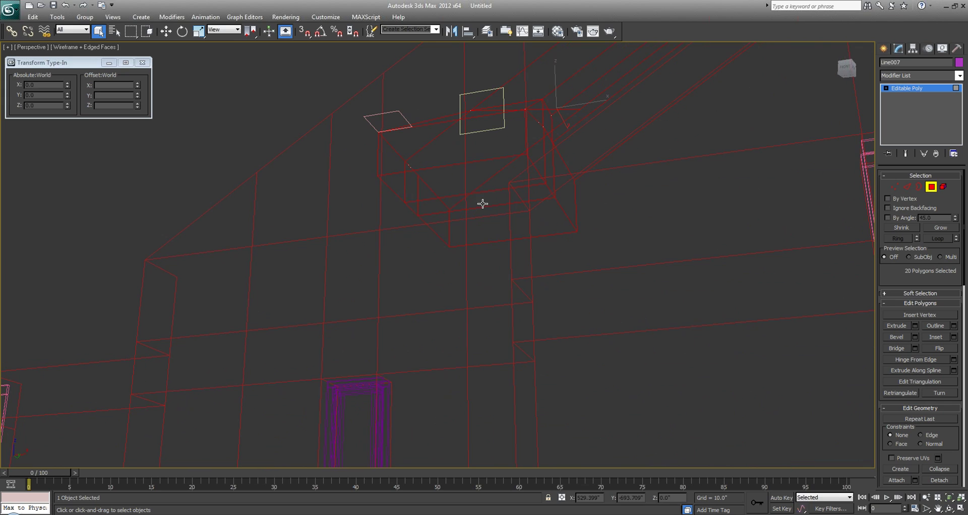
pyautogui.press('w')
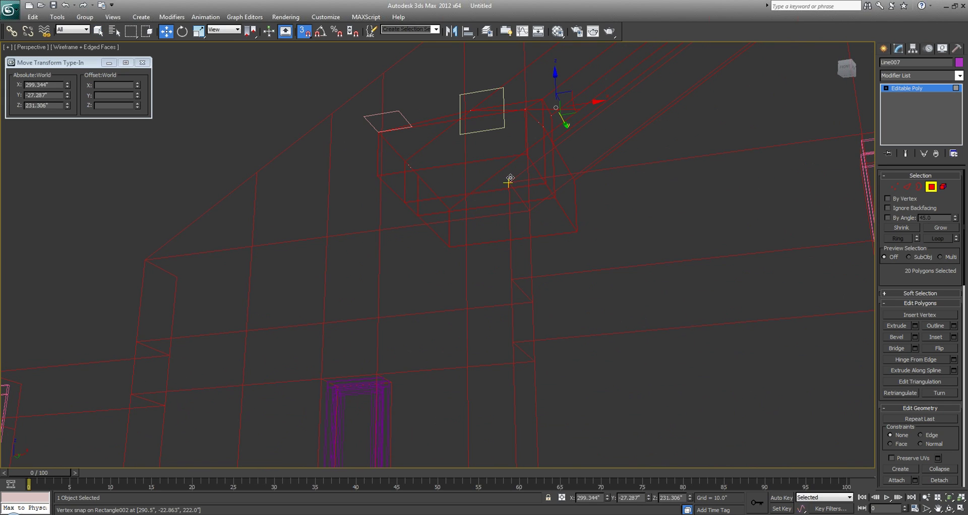
# Clone the selected eave and rake trim polygons as an element, snapped to the wall corner of the rear gable.
pyautogui.moveTo(510, 180)
pyautogui.mouseDown()
pyautogui.moveTo(206, 212)
pyautogui.moveTo(145, 259)
pyautogui.mouseUp()
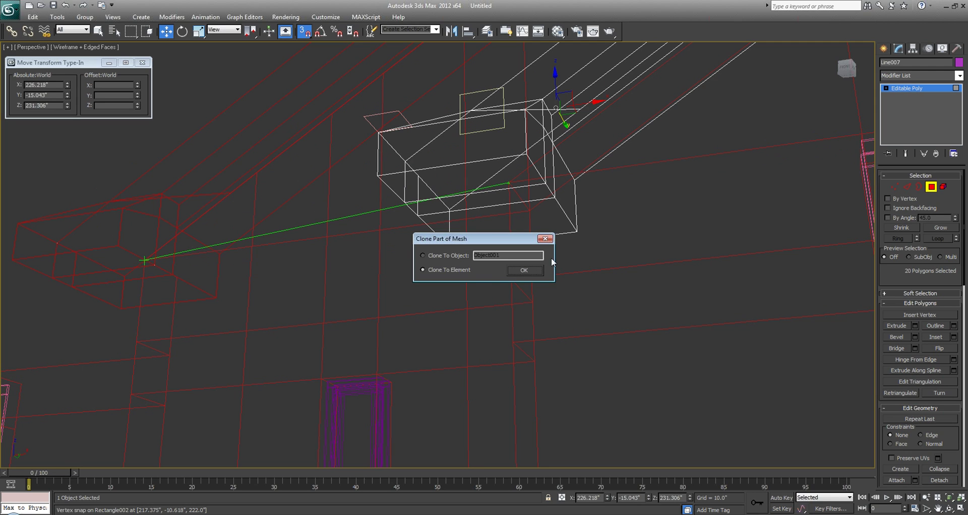
pyautogui.click(525, 271)
pyautogui.press('F3')
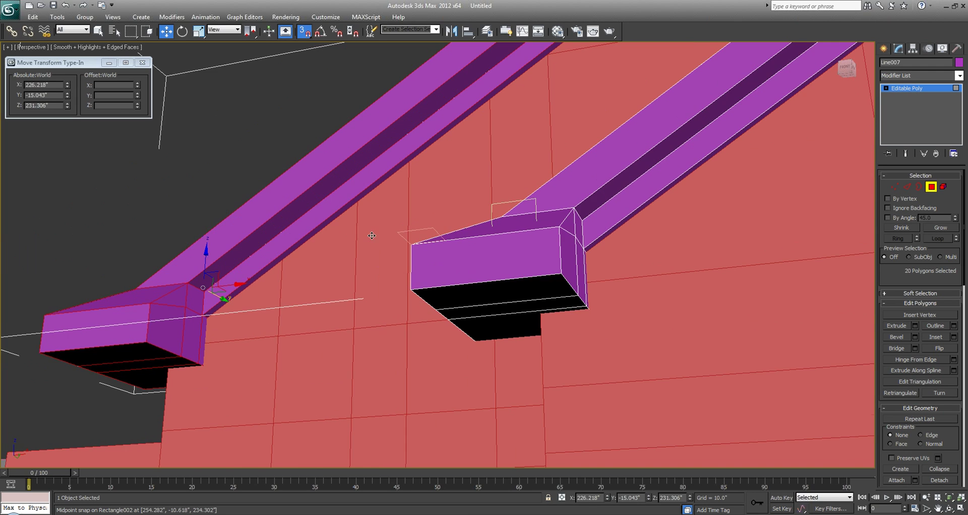
pyautogui.scroll(-3, 371, 236)
pyautogui.keyDown('alt'); pyautogui.moveTo(408, 189); pyautogui.dragTo(361, 196, button='middle'); pyautogui.keyUp('alt')
pyautogui.scroll(2, 455, 231)
pyautogui.scroll(2, 464, 232)
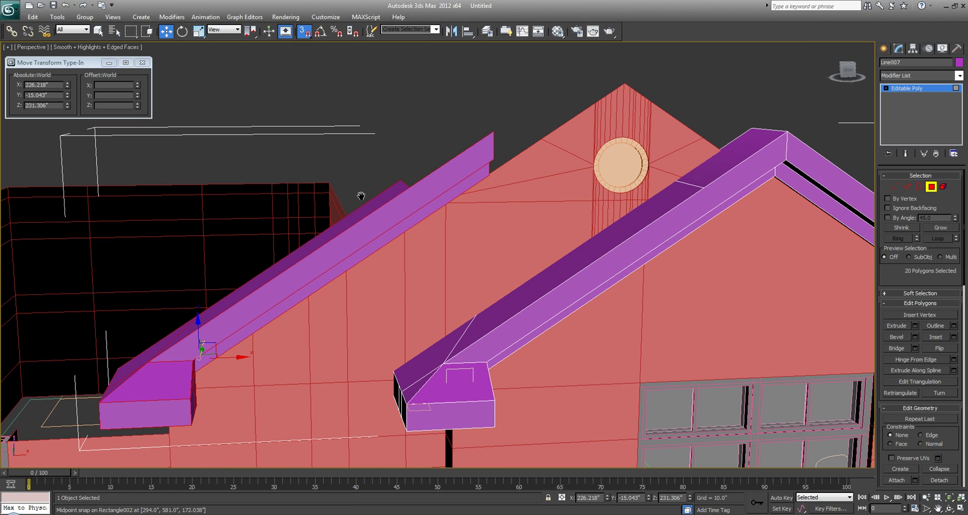
# QuickSlice the cloned rake trim vertically near its upper end in the Front view and delete the cut-off polygons.
pyautogui.press('q')
pyautogui.hotkey('ctrl', 'z')
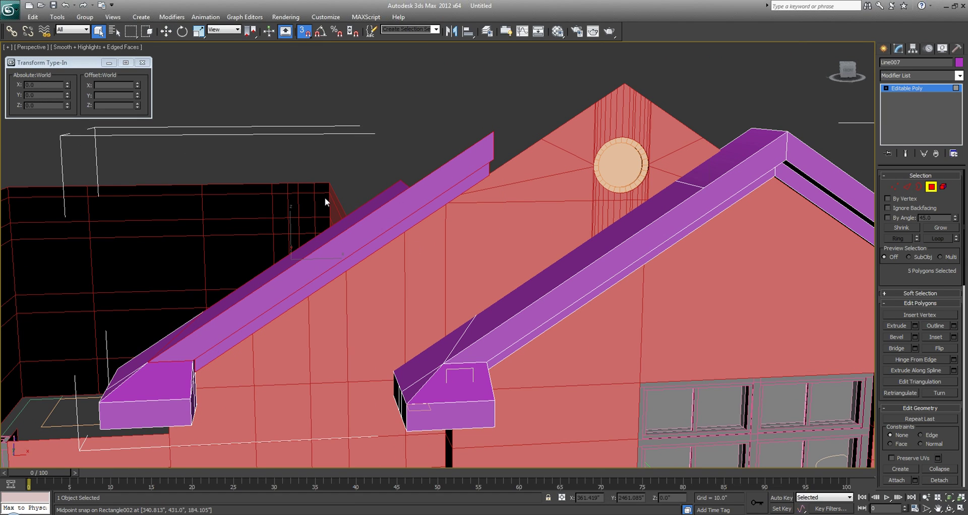
pyautogui.hotkey('alt', 'w')
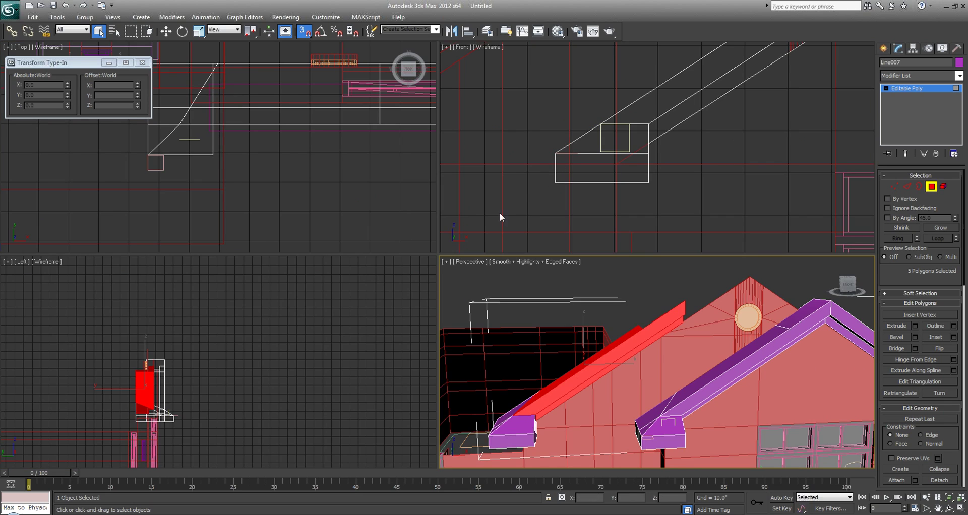
pyautogui.hotkey('alt', 'w')
pyautogui.scroll(-4, 556, 283)
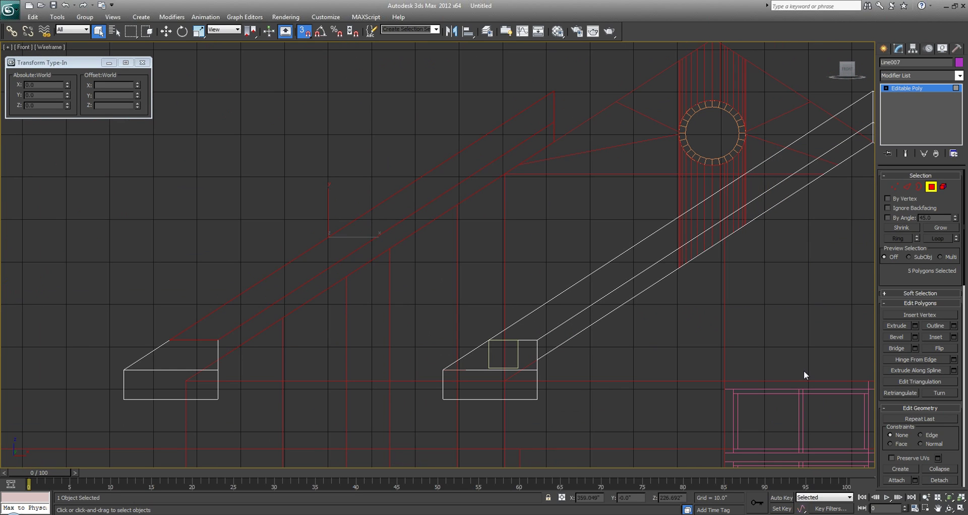
pyautogui.scroll(-2, 929, 468)
pyautogui.click(901, 453)
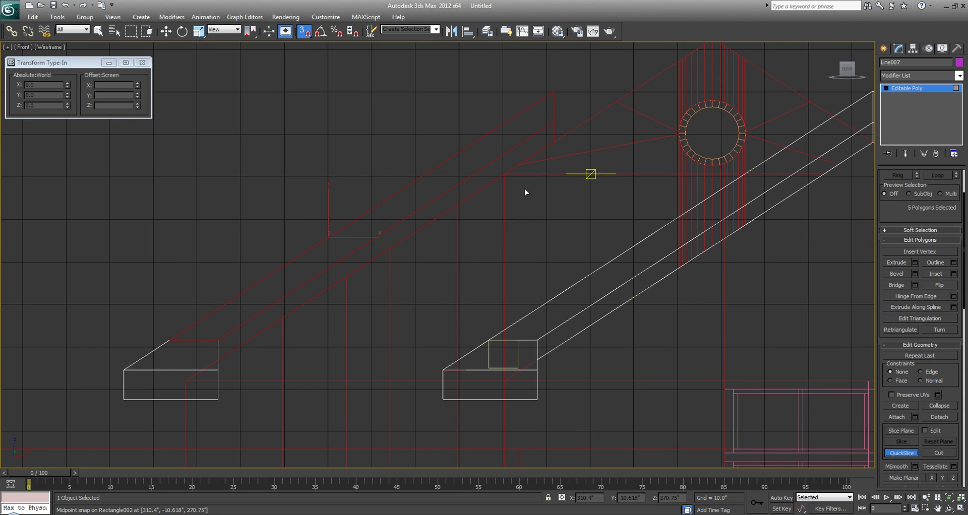
pyautogui.moveTo(499, 169); pyautogui.dragTo(498, 193, button='middle')
pyautogui.scroll(-2, 498, 193)
pyautogui.rightClick(498, 192)
pyautogui.moveTo(521, 236); pyautogui.dragTo(459, 139)
pyautogui.press('Delete')
# Make another vertical QuickSlice close to the cloned trim's upper end and remove the leftover end polygons.
pyautogui.press('p')
pyautogui.press('F3')
pyautogui.moveTo(473, 258); pyautogui.dragTo(335, 146)
pyautogui.hotkey('alt', 'w')
pyautogui.rightClick(601, 206)
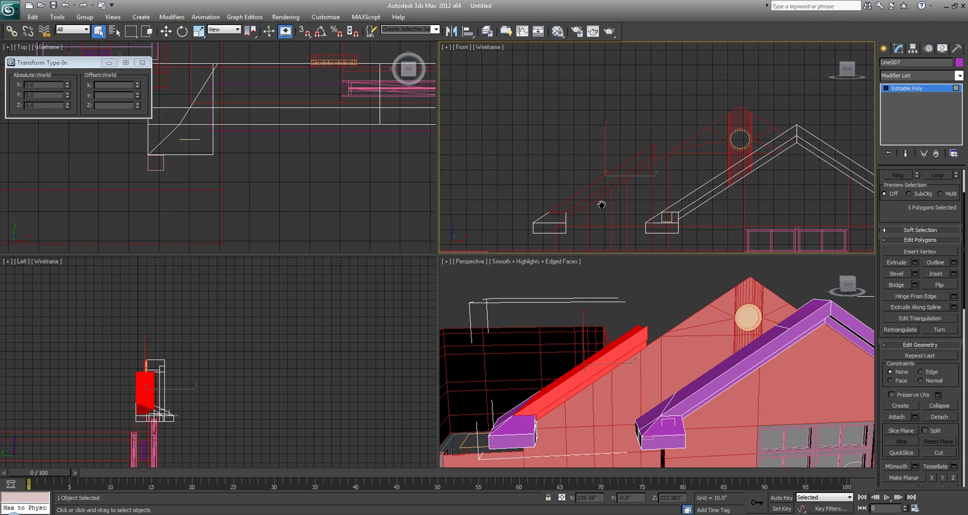
pyautogui.hotkey('alt', 'w')
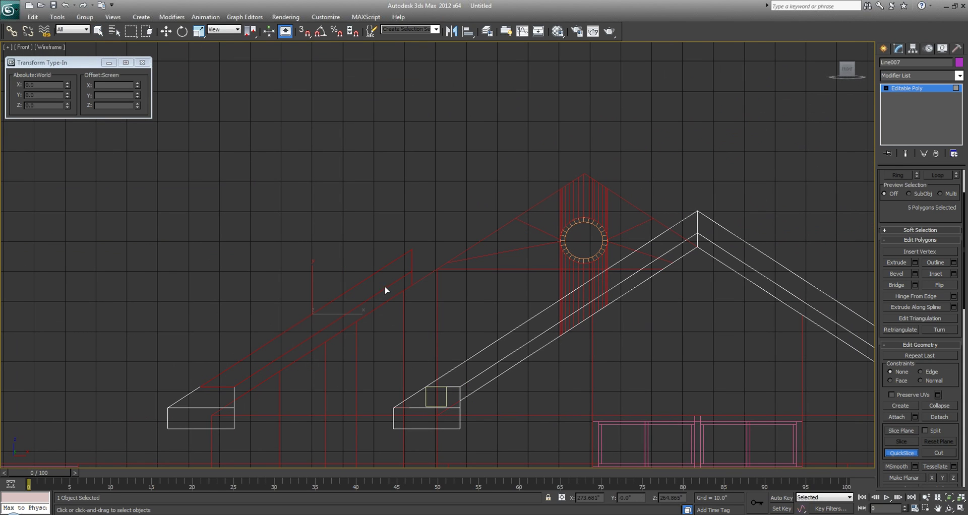
pyautogui.click(402, 239)
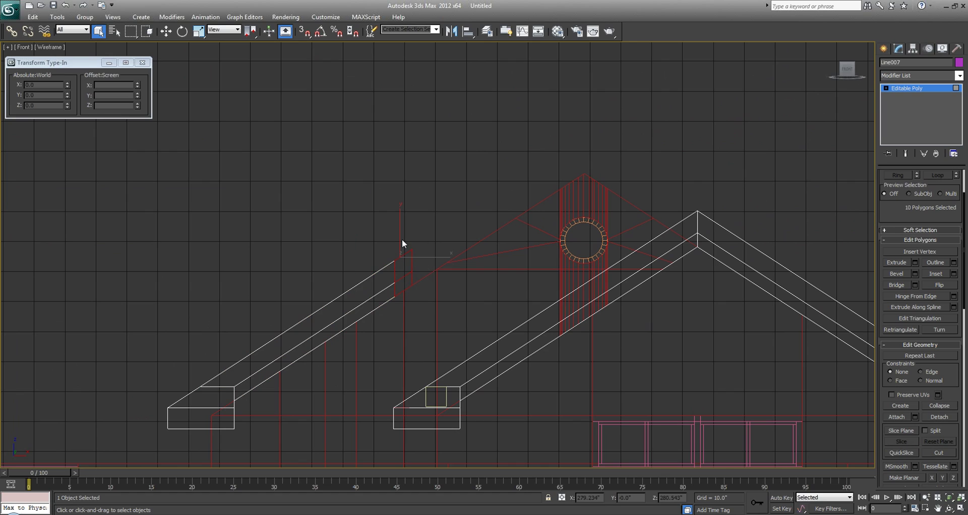
pyautogui.hotkey('alt', 'w')
pyautogui.hotkey('alt', 'w')
pyautogui.keyDown('alt'); pyautogui.moveTo(592, 329); pyautogui.dragTo(388, 338, button='middle'); pyautogui.keyUp('alt')
# Select all polygons of the cloned trim piece on the rear gable.
pyautogui.press('1')
pyautogui.scroll(-1, 380, 332)
pyautogui.scroll(1, 329, 210)
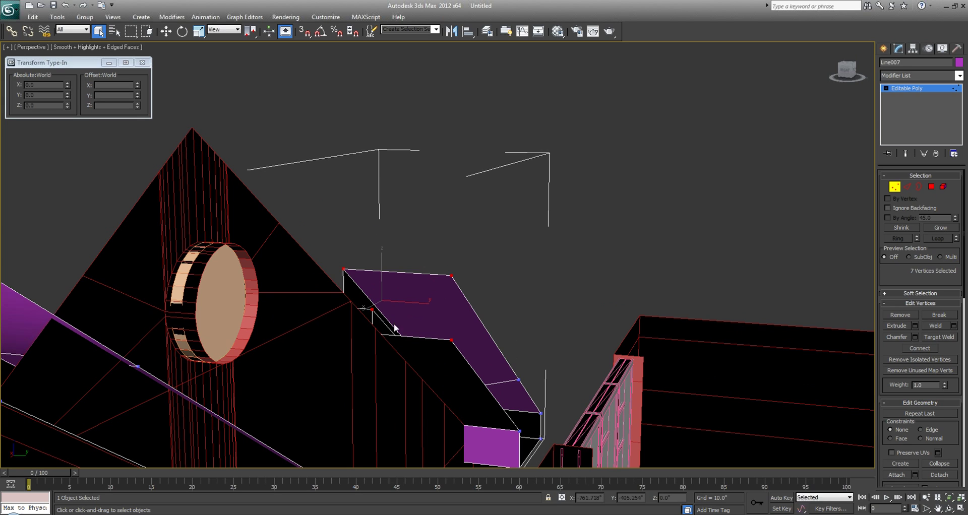
pyautogui.moveTo(395, 328); pyautogui.dragTo(374, 292, button='middle')
pyautogui.moveTo(467, 370); pyautogui.dragTo(467, 331, button='middle')
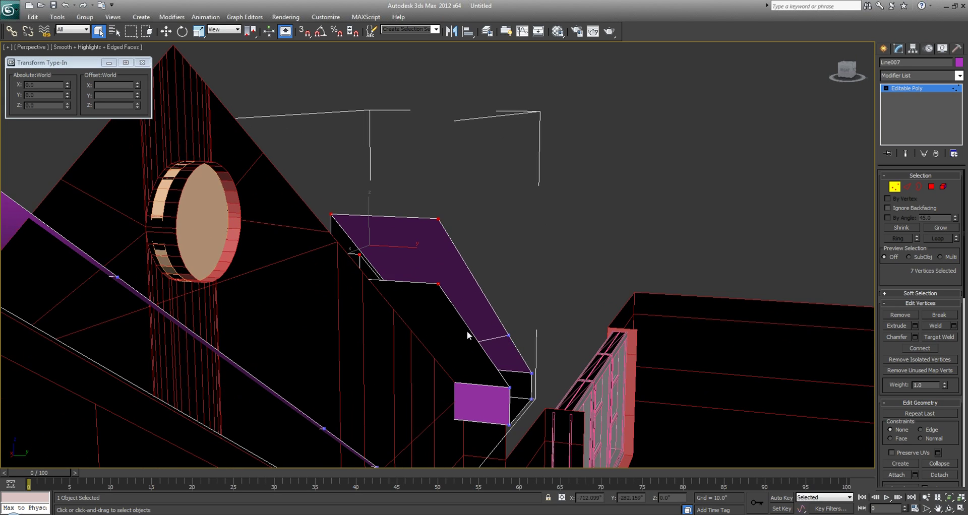
pyautogui.moveTo(278, 164); pyautogui.dragTo(309, 197, button='middle')
pyautogui.moveTo(478, 347); pyautogui.dragTo(499, 326, button='middle')
pyautogui.press('1')
pyautogui.press('4')
pyautogui.moveTo(593, 437); pyautogui.dragTo(368, 169)
pyautogui.keyDown('alt'); pyautogui.moveTo(367, 169); pyautogui.dragTo(543, 362, button='middle'); pyautogui.keyUp('alt')
pyautogui.moveTo(555, 370); pyautogui.dragTo(232, 162)
# QuickSlice the selected trim polygons along the outer wall line in the Top view.
pyautogui.hotkey('alt', 'w')
pyautogui.rightClick(353, 220)
pyautogui.hotkey('alt', 'w')
pyautogui.moveTo(259, 156); pyautogui.dragTo(222, 217, button='middle')
pyautogui.scroll(-3, 223, 217)
pyautogui.moveTo(305, 216); pyautogui.dragTo(270, 242, button='middle')
pyautogui.hotkey('alt', 'w')
pyautogui.rightClick(536, 379)
pyautogui.keyDown('alt'); pyautogui.moveTo(536, 379); pyautogui.dragTo(624, 351, button='middle'); pyautogui.keyUp('alt')
pyautogui.moveTo(168, 94); pyautogui.dragTo(198, 123, button='middle')
pyautogui.moveTo(173, 164); pyautogui.dragTo(148, 178, button='middle')
pyautogui.hotkey('alt', 'w')
pyautogui.scroll(5, 169, 295)
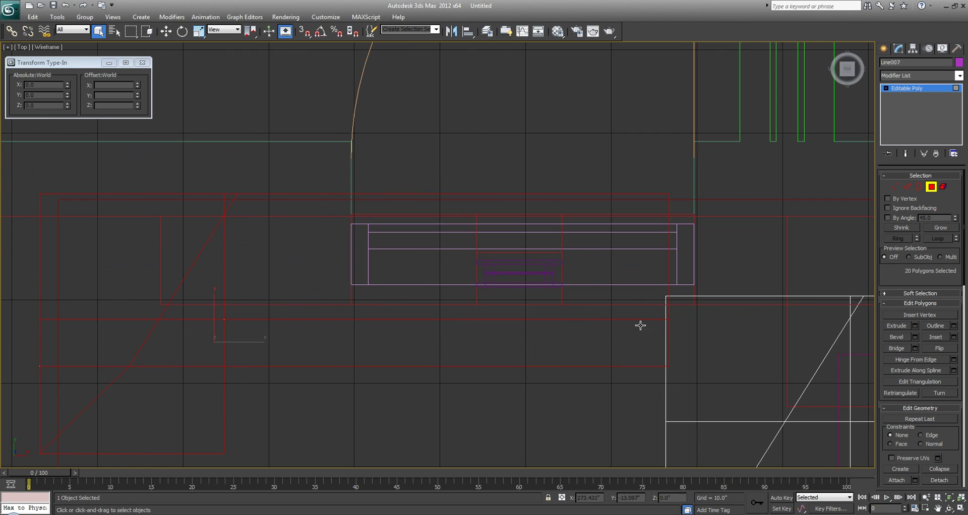
pyautogui.scroll(-3, 901, 444)
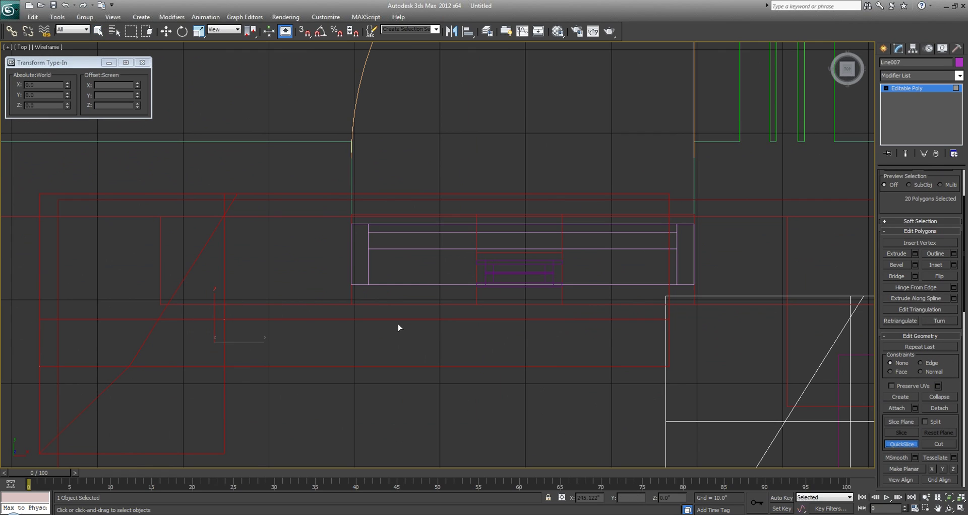
pyautogui.click(159, 306)
pyautogui.click(357, 303)
pyautogui.hotkey('alt', 'w')
pyautogui.rightClick(603, 386)
pyautogui.hotkey('alt', 'w')
pyautogui.press('z')
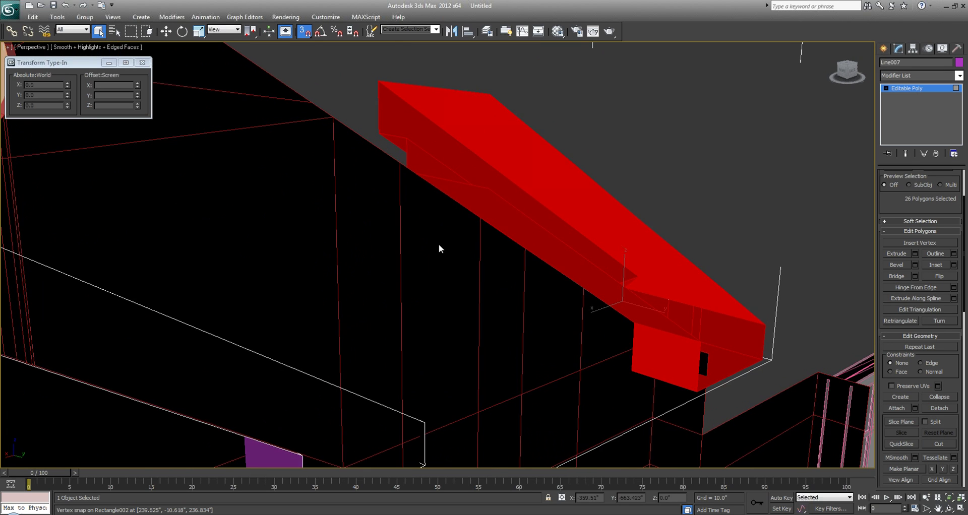
# Try to move the trim's open-end vertices up the slope to the rear gable's peak.
pyautogui.press('1')
pyautogui.moveTo(403, 272); pyautogui.dragTo(395, 286, button='middle')
pyautogui.keyDown('alt'); pyautogui.moveTo(395, 287); pyautogui.dragTo(367, 317, button='middle'); pyautogui.keyUp('alt')
pyautogui.moveTo(297, 256); pyautogui.dragTo(580, 411, button='middle')
pyautogui.press('w')
pyautogui.moveTo(644, 348); pyautogui.dragTo(64, 215)
pyautogui.keyDown('alt'); pyautogui.moveTo(64, 215); pyautogui.dragTo(201, 201, button='middle'); pyautogui.keyUp('alt')
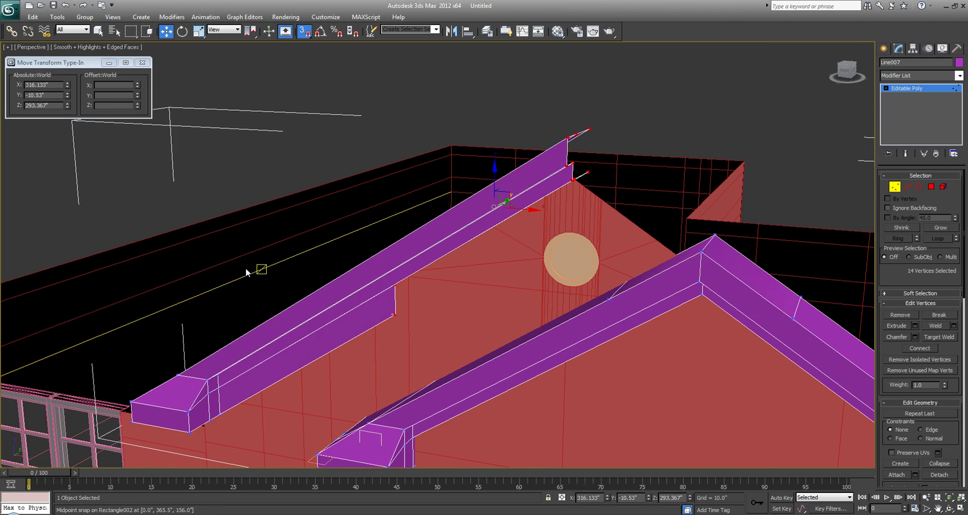
pyautogui.hotkey('ctrl', 'z')
# Try snapping the trim's end vertices to the gable peak again, working from behind the wall.
pyautogui.keyDown('alt'); pyautogui.moveTo(398, 323); pyautogui.dragTo(451, 346, button='middle'); pyautogui.keyUp('alt')
pyautogui.scroll(2, 450, 346)
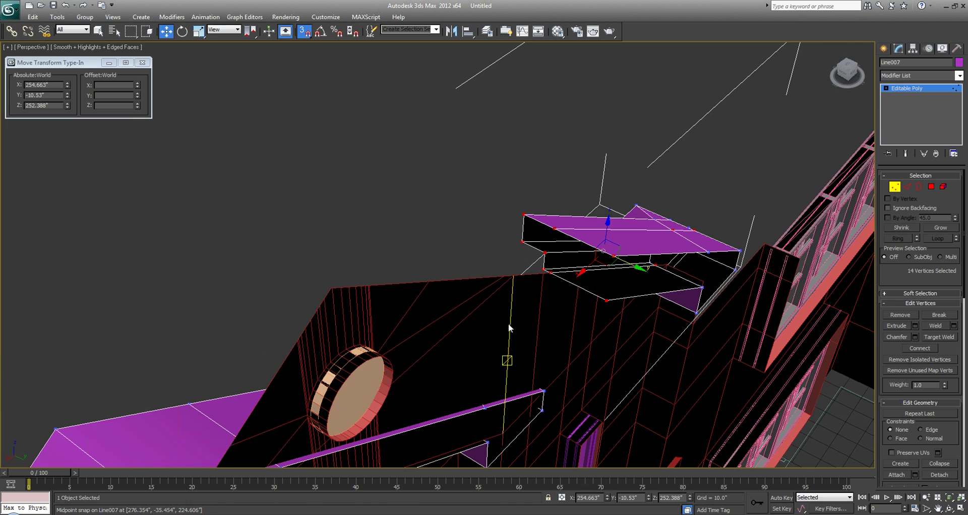
pyautogui.scroll(4, 542, 297)
pyautogui.moveTo(604, 292); pyautogui.dragTo(261, 333)
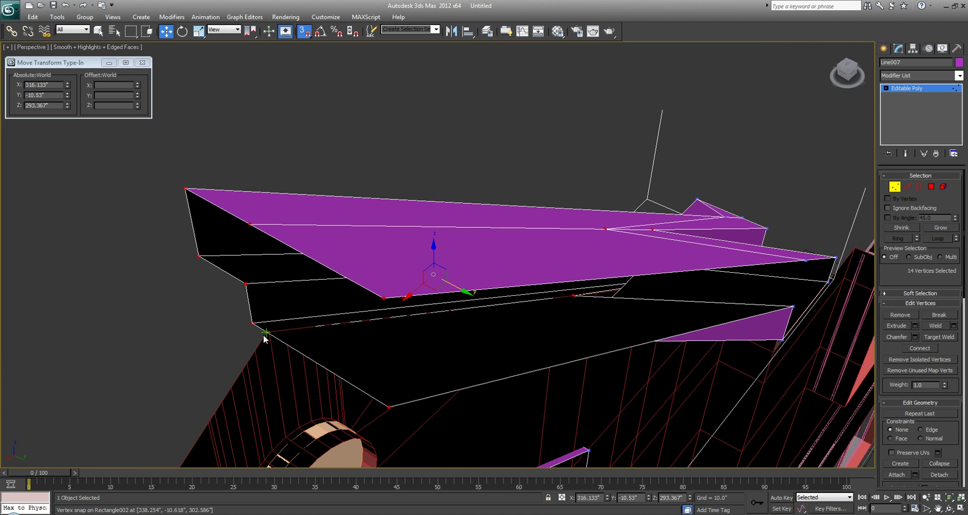
pyautogui.keyDown('alt'); pyautogui.moveTo(247, 340); pyautogui.dragTo(406, 282, button='middle'); pyautogui.keyUp('alt')
pyautogui.hotkey('ctrl', 'z')
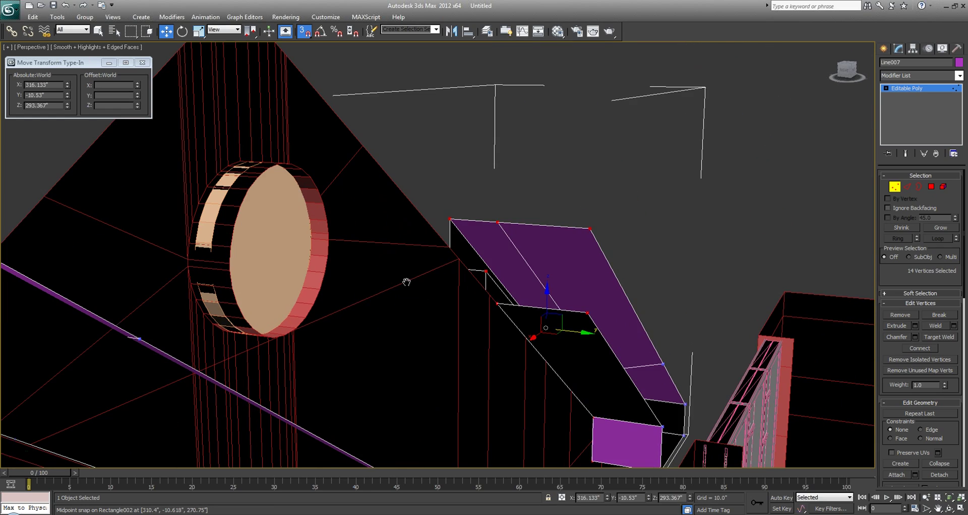
# Correct the selection to include all upper-end vertices of the trim and move them onto the rear gable's peak.
pyautogui.keyDown('alt'); pyautogui.moveTo(574, 335); pyautogui.dragTo(444, 227, button='middle'); pyautogui.keyUp('alt')
pyautogui.press('q')
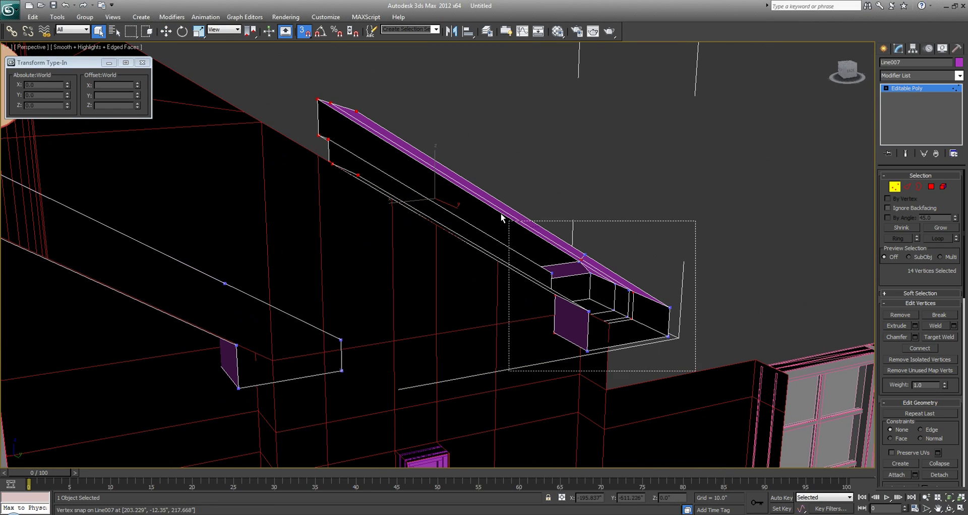
pyautogui.keyDown('alt'); pyautogui.moveTo(427, 183); pyautogui.dragTo(414, 226, button='middle'); pyautogui.keyUp('alt')
pyautogui.press('w')
pyautogui.moveTo(412, 220); pyautogui.dragTo(121, 321)
pyautogui.keyDown('alt'); pyautogui.moveTo(121, 321); pyautogui.dragTo(776, 135, button='middle'); pyautogui.keyUp('alt')
# Clone the rear trim's sloped polygons to a separate object placed beyond the front gable along X.
pyautogui.click(882, 49)
pyautogui.click(531, 142)
pyautogui.keyDown('alt'); pyautogui.moveTo(531, 142); pyautogui.dragTo(463, 270, button='middle'); pyautogui.keyUp('alt')
pyautogui.scroll(2, 406, 275)
pyautogui.moveTo(471, 270); pyautogui.dragTo(394, 195)
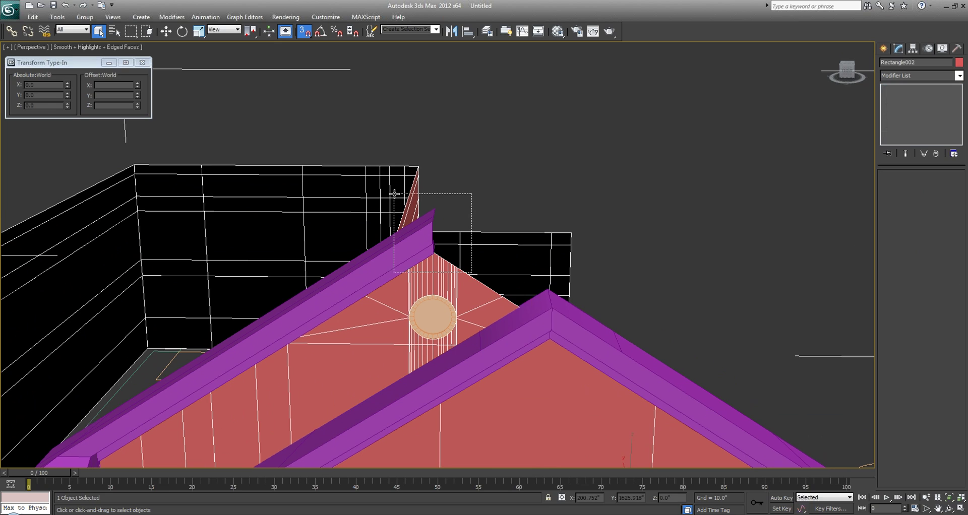
pyautogui.click(408, 234)
pyautogui.press('4')
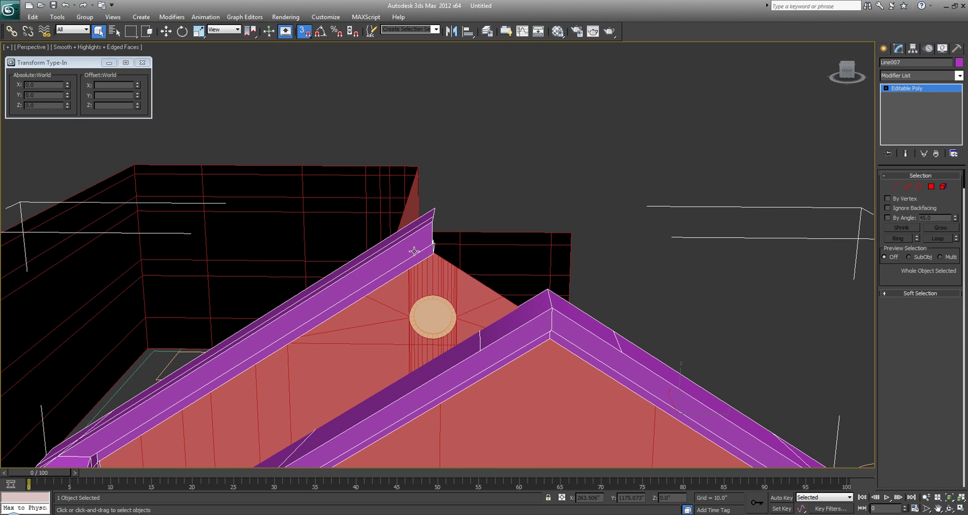
pyautogui.hotkey('ctrl', 'a')
pyautogui.scroll(-3, 384, 191)
pyautogui.press('w')
pyautogui.press('s')
pyautogui.moveTo(374, 263)
pyautogui.keyDown('shift'); pyautogui.mouseDown()
pyautogui.moveTo(631, 272)
pyautogui.moveTo(659, 257)
pyautogui.mouseUp(); pyautogui.keyUp('shift')
pyautogui.click(449, 257)
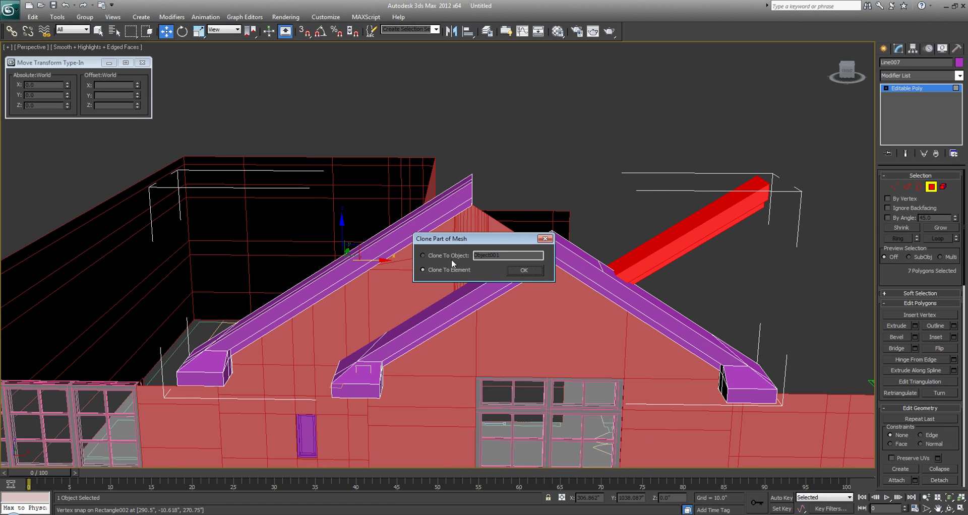
pyautogui.click(524, 271)
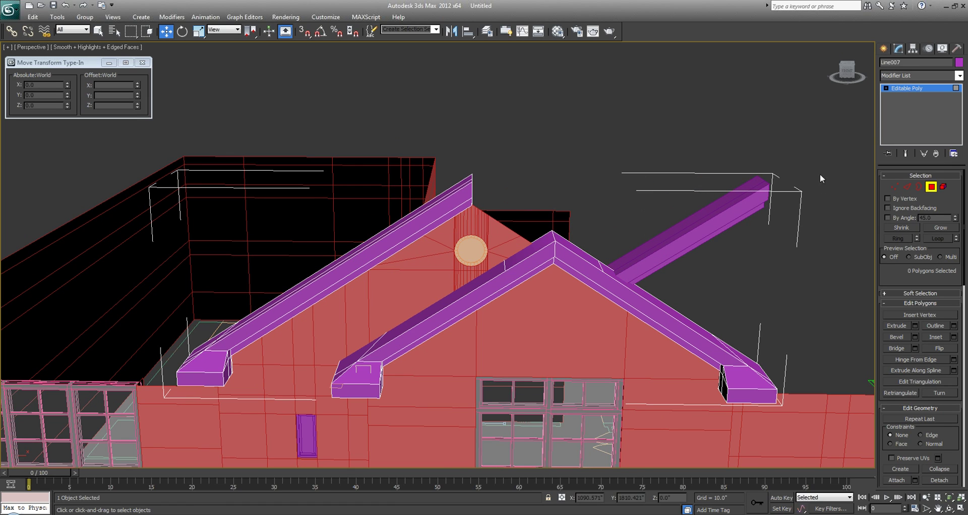
# Center the main trim object's pivot on its geometry and try to mirror the object across the X axis.
pyautogui.moveTo(830, 169); pyautogui.dragTo(820, 167, button='middle')
pyautogui.click(914, 48)
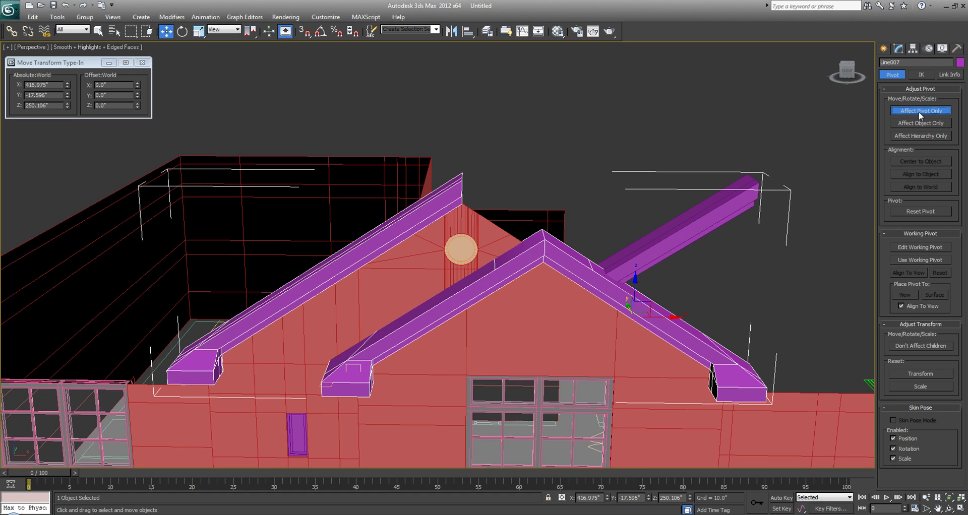
pyautogui.click(918, 164)
pyautogui.click(884, 48)
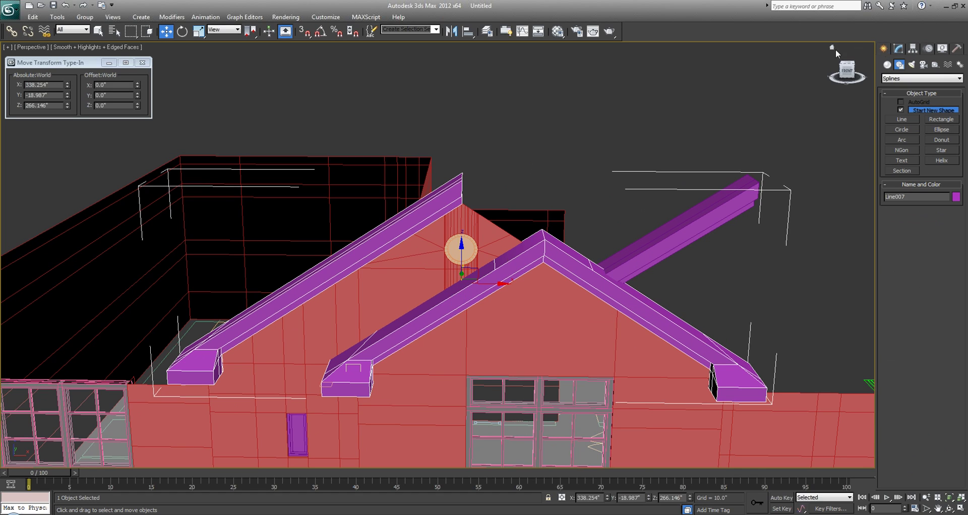
pyautogui.click(451, 31)
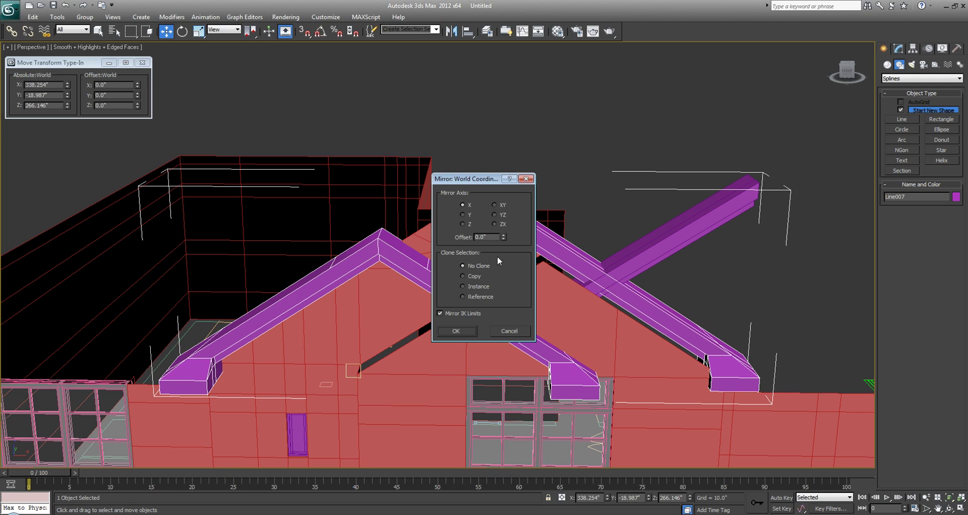
pyautogui.click(510, 331)
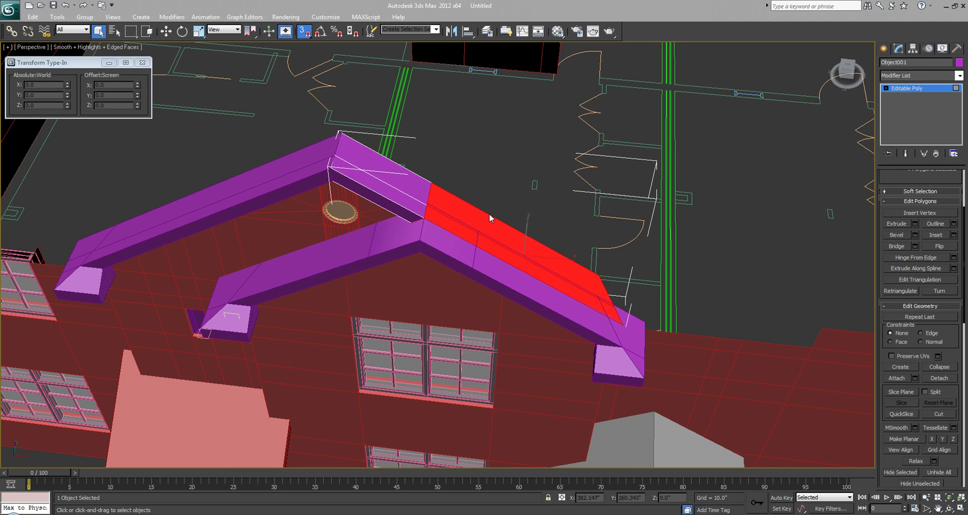
# Delete the lower polygons of the mirrored rear trim piece that run behind the front gable's trim.
pyautogui.scroll(5, 490, 223)
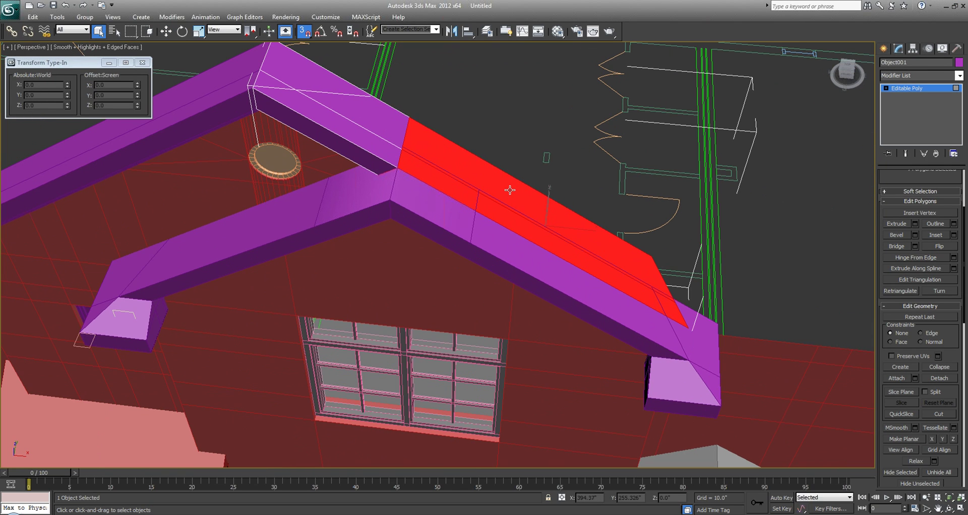
pyautogui.scroll(3, 479, 209)
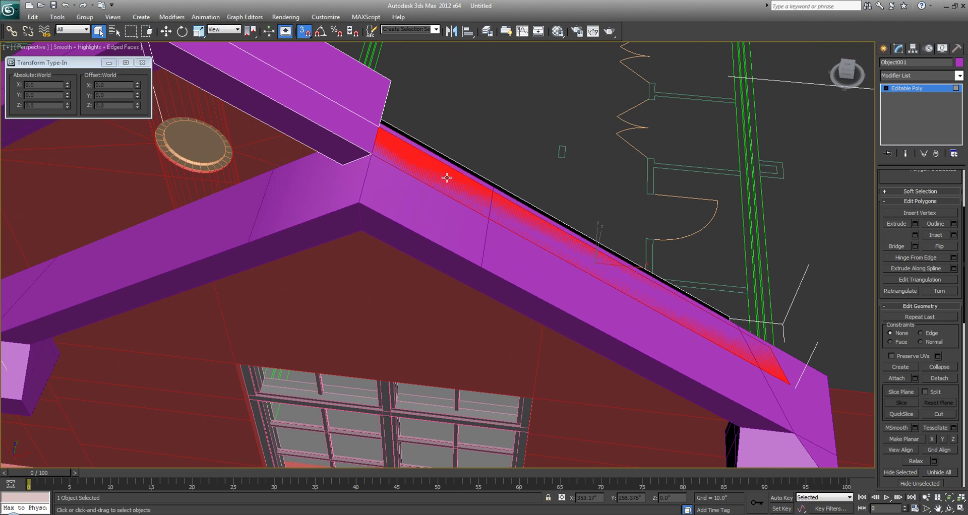
pyautogui.hotkey('ctrl', 'd')
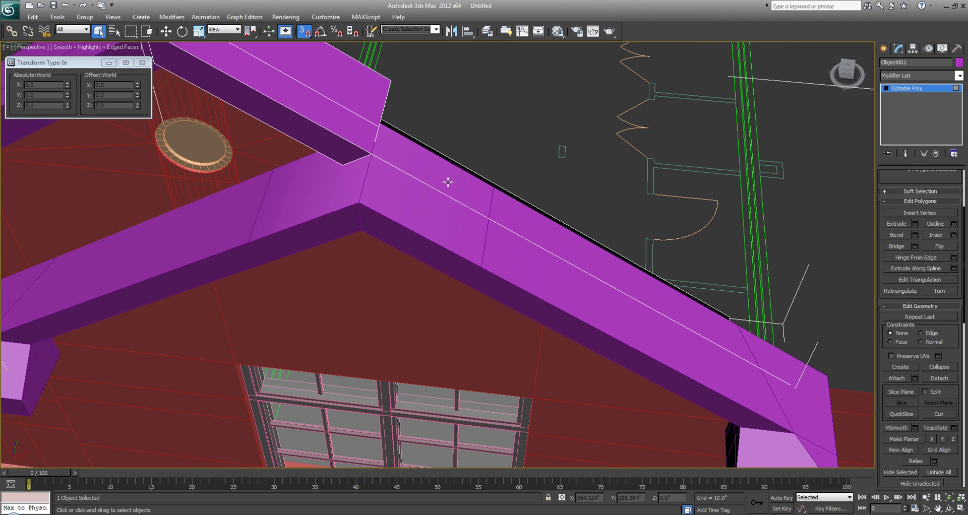
pyautogui.press('F3')
pyautogui.click(416, 194)
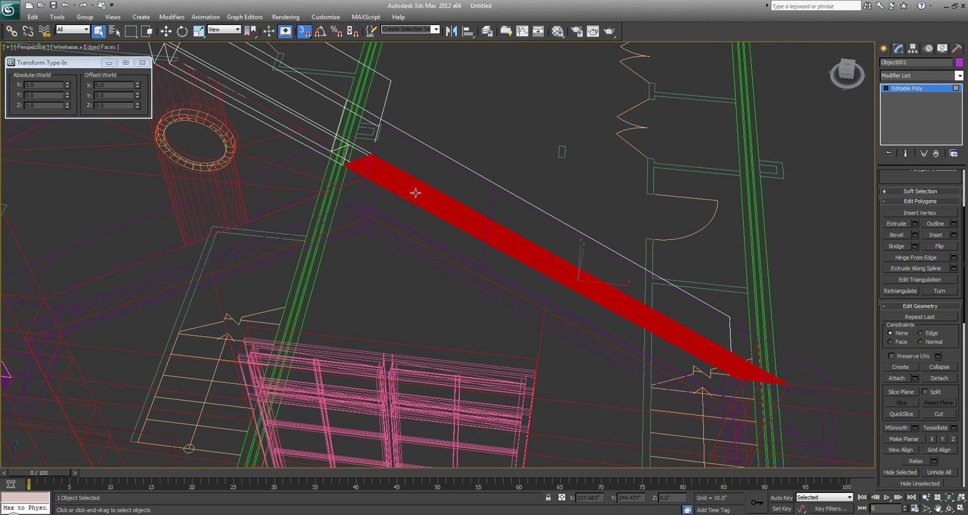
pyautogui.hotkey('ctrl', 'd')
pyautogui.keyDown('alt'); pyautogui.moveTo(592, 291); pyautogui.dragTo(582, 259, button='middle'); pyautogui.keyUp('alt')
pyautogui.click(584, 260)
pyautogui.press('Delete')
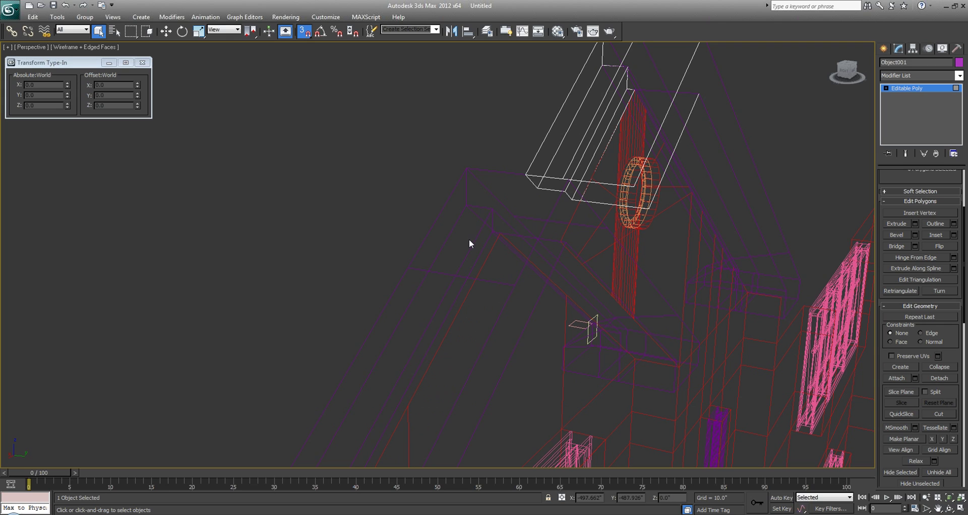
# Select the back-end vertices of the front gable's trim and snap them along Y onto the rear trim's edge.
pyautogui.keyDown('alt'); pyautogui.moveTo(495, 247); pyautogui.dragTo(515, 282, button='middle'); pyautogui.keyUp('alt')
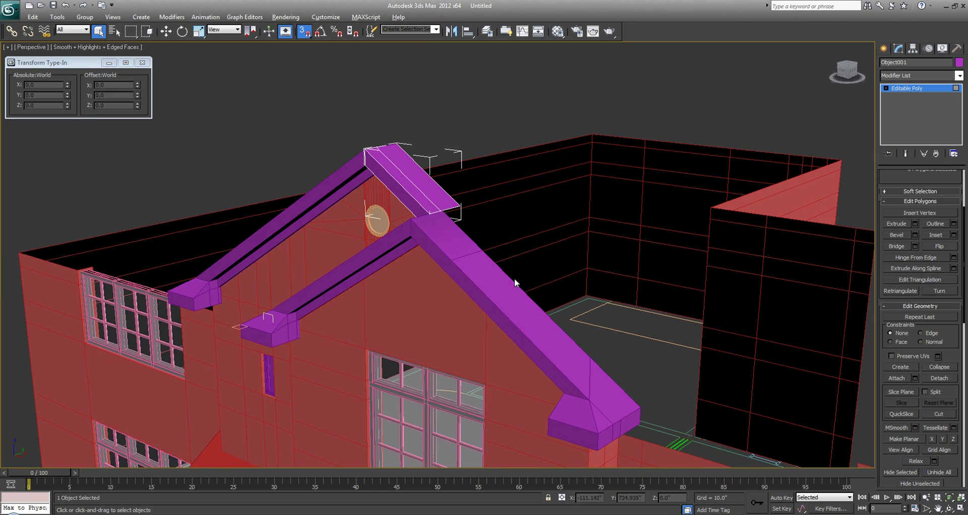
pyautogui.click(884, 47)
pyautogui.keyDown('alt'); pyautogui.moveTo(525, 195); pyautogui.dragTo(525, 214, button='middle'); pyautogui.keyUp('alt')
pyautogui.press('1')
pyautogui.keyDown('alt'); pyautogui.moveTo(582, 203); pyautogui.dragTo(524, 212, button='middle'); pyautogui.keyUp('alt')
pyautogui.moveTo(458, 145); pyautogui.dragTo(525, 465)
pyautogui.keyDown('alt'); pyautogui.moveTo(368, 235); pyautogui.dragTo(437, 296, button='middle'); pyautogui.keyUp('alt')
pyautogui.scroll(3, 437, 296)
pyautogui.scroll(3, 340, 203)
pyautogui.press('w')
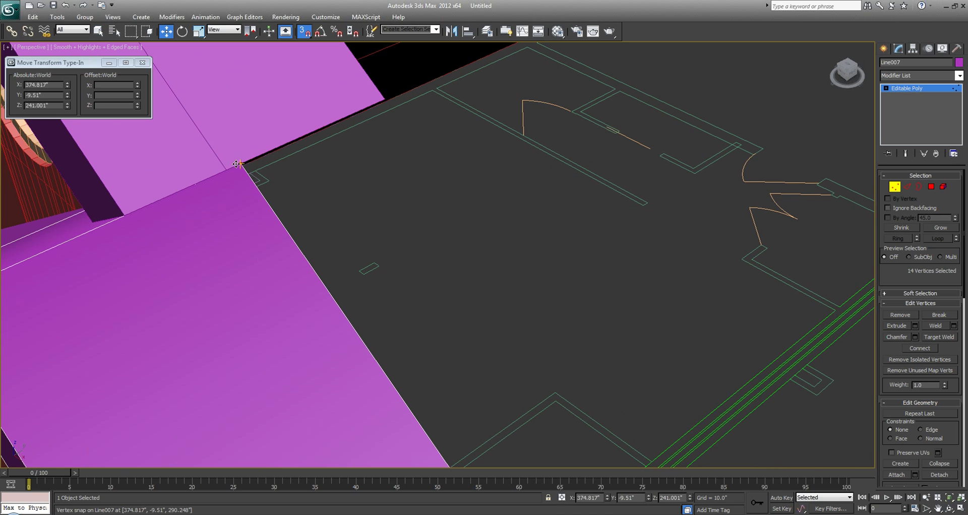
pyautogui.moveTo(236, 164); pyautogui.dragTo(226, 169)
# Attach the mirrored rear gable trim piece to the main trim object.
pyautogui.keyDown('alt'); pyautogui.moveTo(225, 171); pyautogui.dragTo(187, 173, button='middle'); pyautogui.keyUp('alt')
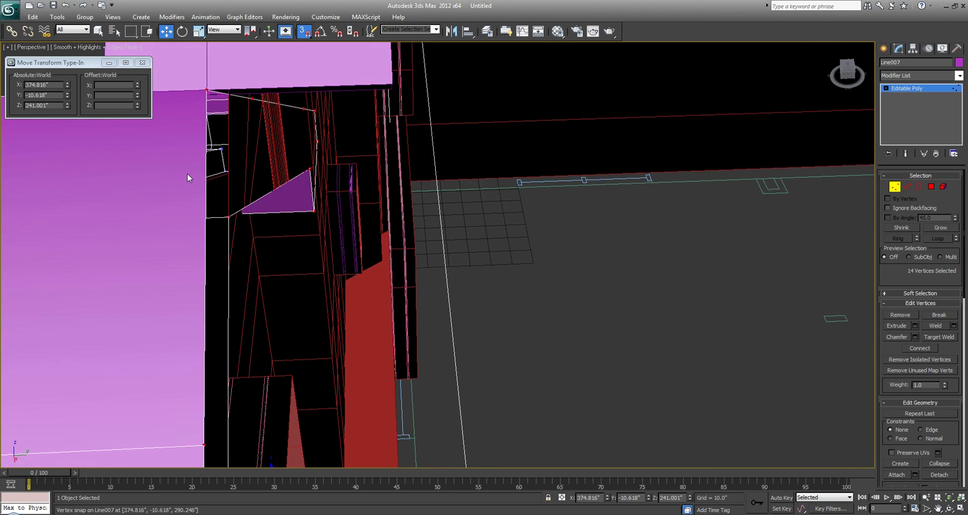
pyautogui.scroll(-1, 187, 174)
pyautogui.keyDown('alt'); pyautogui.moveTo(281, 173); pyautogui.dragTo(227, 152, button='middle'); pyautogui.keyUp('alt')
pyautogui.keyDown('alt'); pyautogui.moveTo(494, 201); pyautogui.dragTo(407, 308, button='middle'); pyautogui.keyUp('alt')
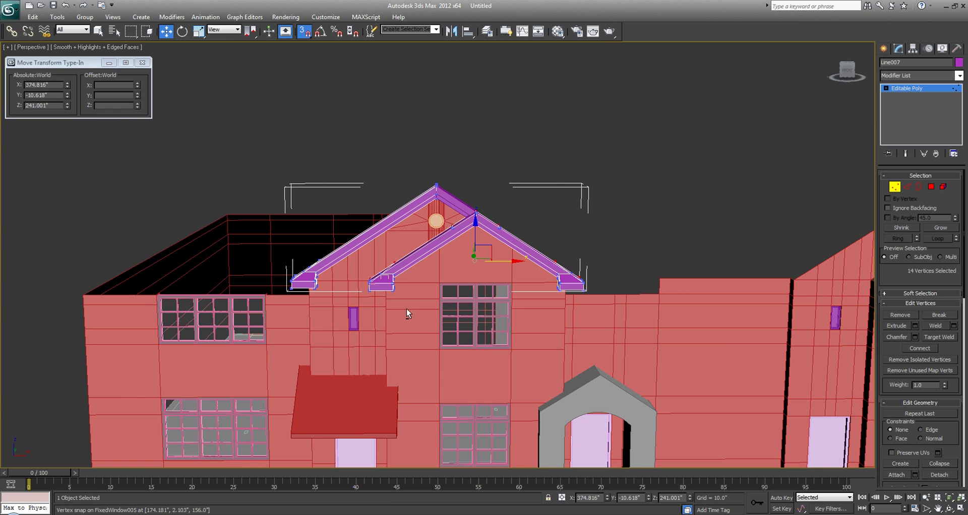
pyautogui.moveTo(516, 367); pyautogui.dragTo(330, 231, button='middle')
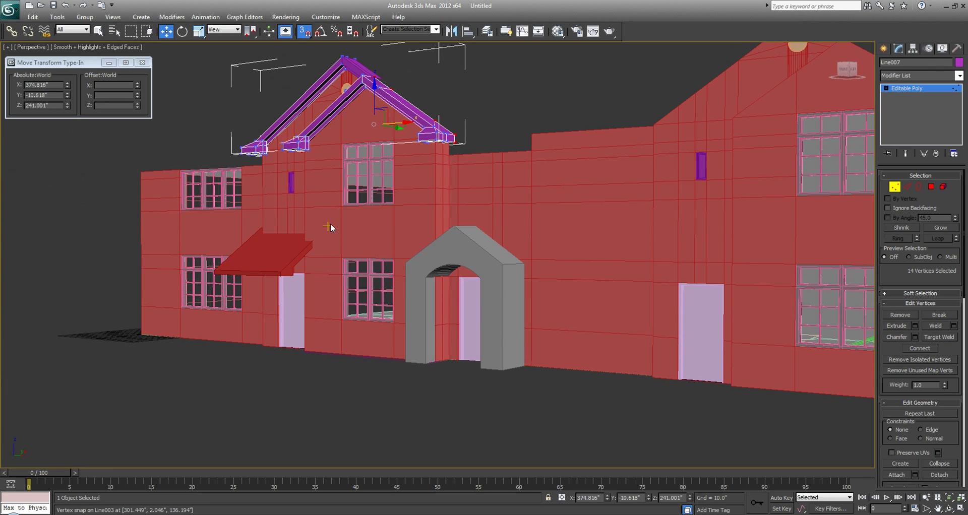
pyautogui.moveTo(333, 218); pyautogui.dragTo(336, 249, button='middle')
pyautogui.scroll(4, 338, 242)
pyautogui.moveTo(356, 212); pyautogui.dragTo(354, 280, button='middle')
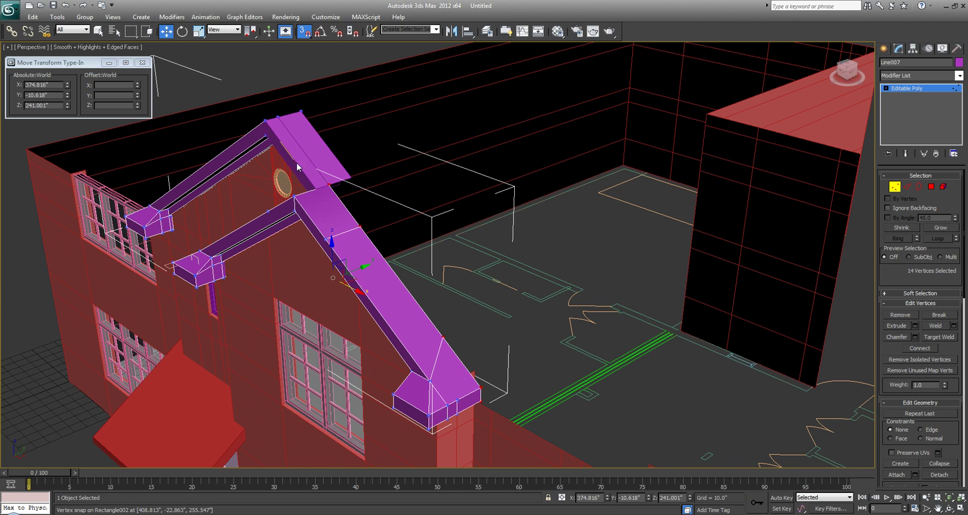
pyautogui.scroll(-2, 938, 449)
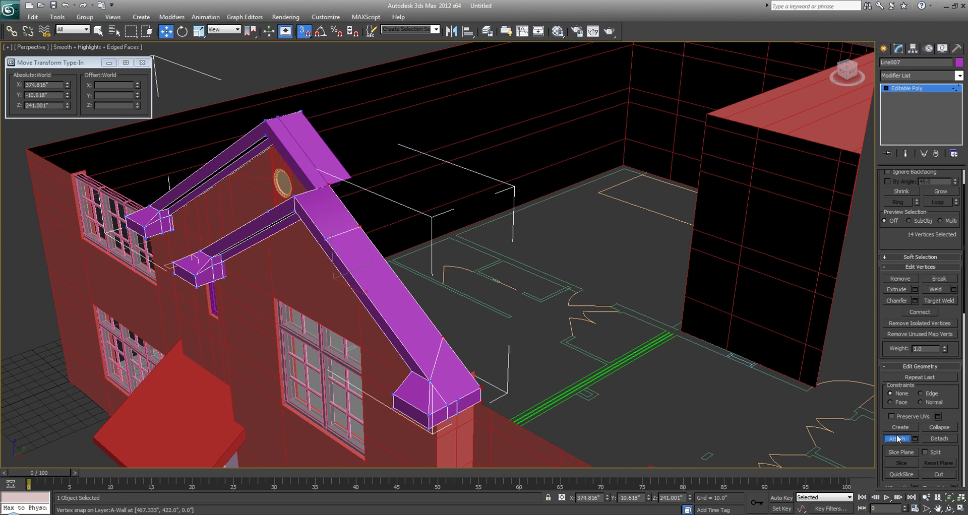
pyautogui.click(326, 158)
pyautogui.keyDown('alt'); pyautogui.moveTo(296, 195); pyautogui.dragTo(333, 212, button='middle'); pyautogui.keyUp('alt')
# Select all vertices of the combined trim object and weld the coincident ones.
pyautogui.press('1')
pyautogui.press('w')
pyautogui.press('1')
pyautogui.hotkey('ctrl', 'a')
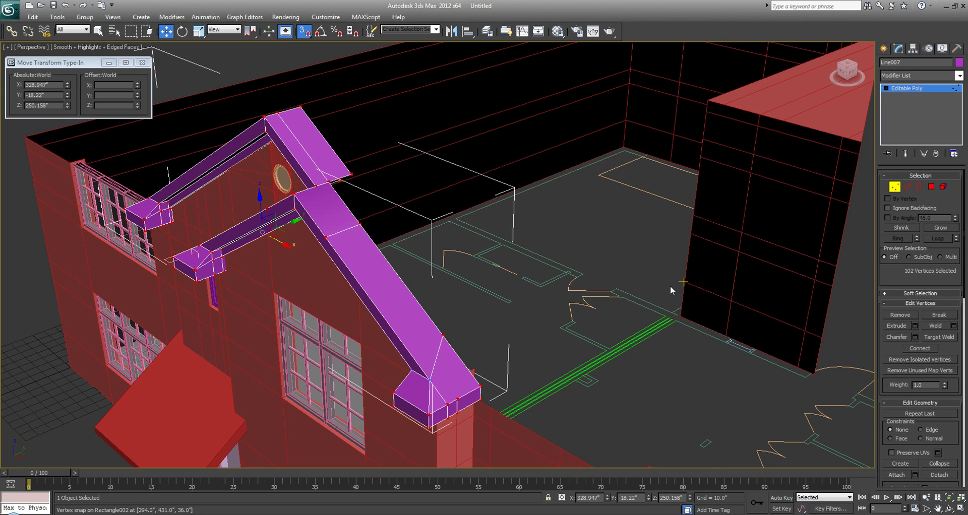
pyautogui.click(953, 327)
pyautogui.click(444, 285)
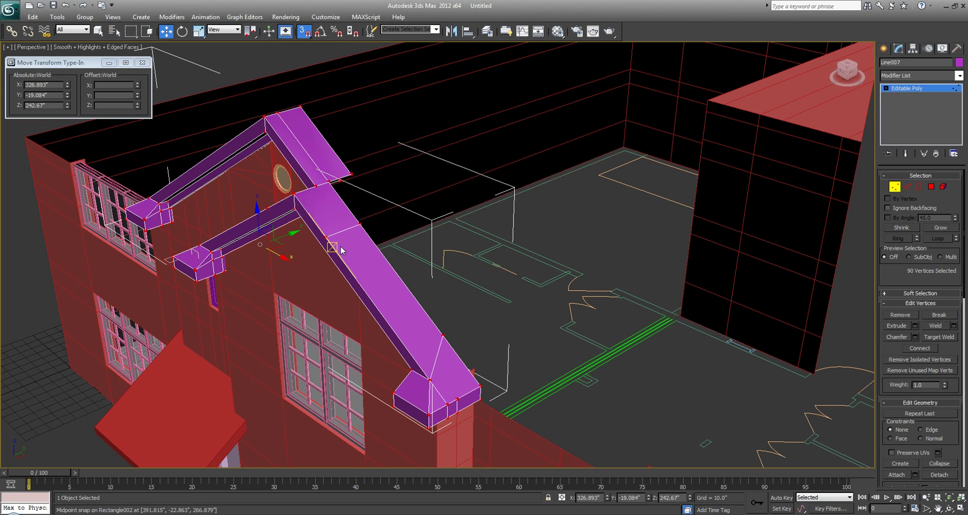
# Select four back edges of the front gable's trim and try extruding them back to the rear trim's depth.
pyautogui.scroll(3, 358, 277)
pyautogui.press('2')
pyautogui.click(303, 217)
pyautogui.moveTo(470, 349)
pyautogui.mouseDown(button='middle')
pyautogui.moveTo(357, 259)
pyautogui.moveTo(420, 292)
pyautogui.moveTo(361, 250)
pyautogui.moveTo(328, 334)
pyautogui.mouseUp(button='middle')
pyautogui.keyDown('ctrl'); pyautogui.click(367, 253); pyautogui.keyUp('ctrl')
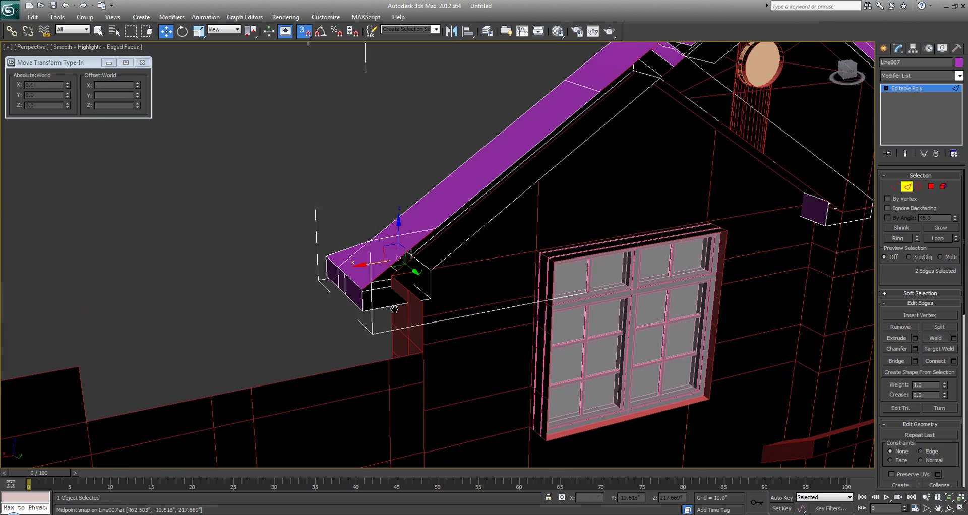
pyautogui.scroll(3, 338, 348)
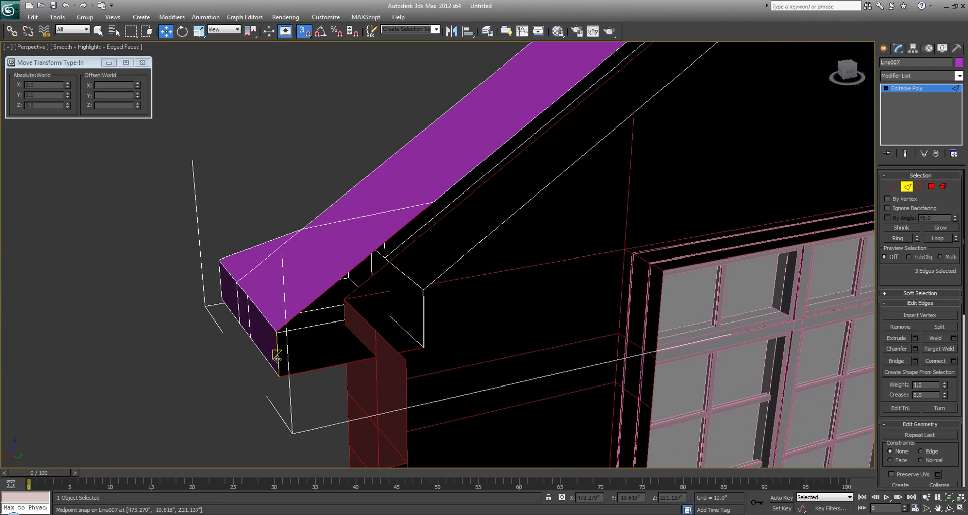
pyautogui.moveTo(460, 180); pyautogui.dragTo(531, 277, button='middle')
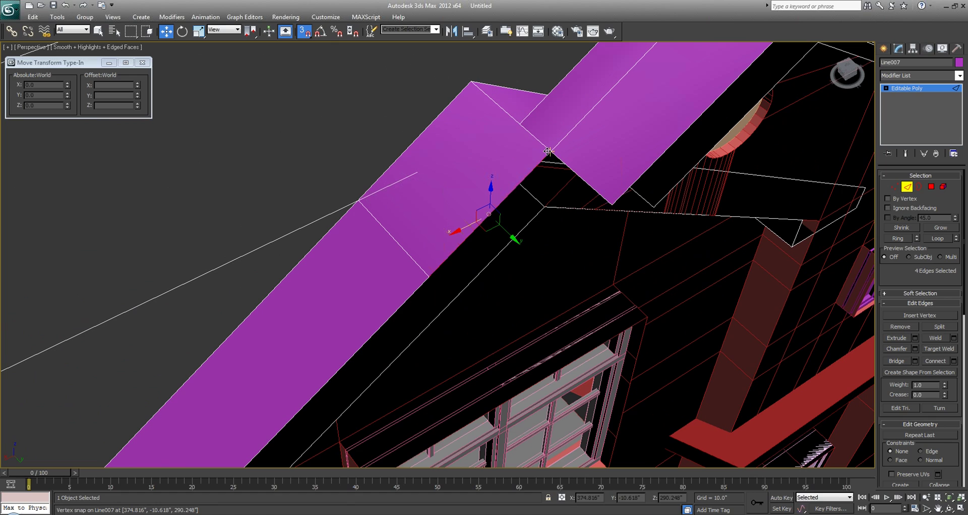
pyautogui.keyDown('shift'); pyautogui.moveTo(550, 150); pyautogui.dragTo(613, 205); pyautogui.keyUp('shift')
pyautogui.hotkey('ctrl', 'z')
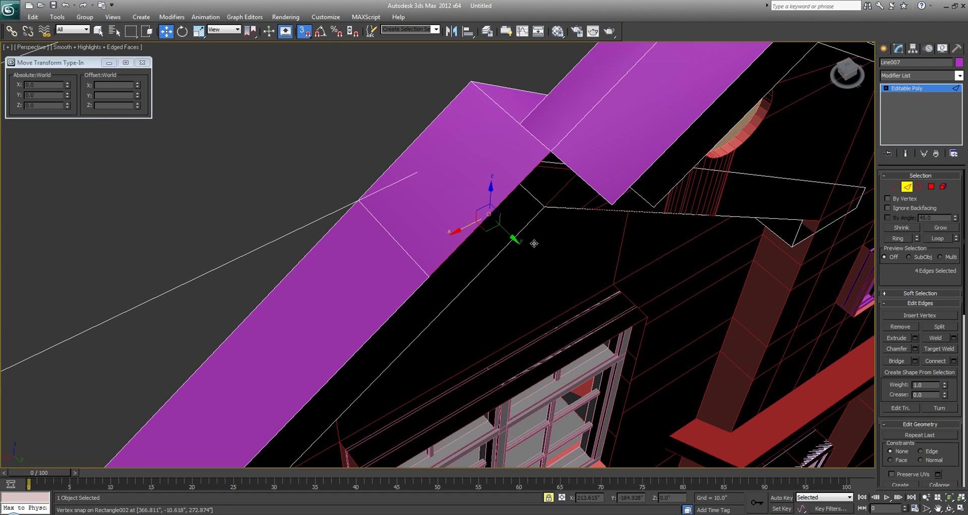
# Add the remaining back edge of the front slope to the selection and extrude the edges back to the rear trim's depth.
pyautogui.scroll(-5, 534, 243)
pyautogui.keyDown('ctrl'); pyautogui.click(398, 236); pyautogui.keyUp('ctrl')
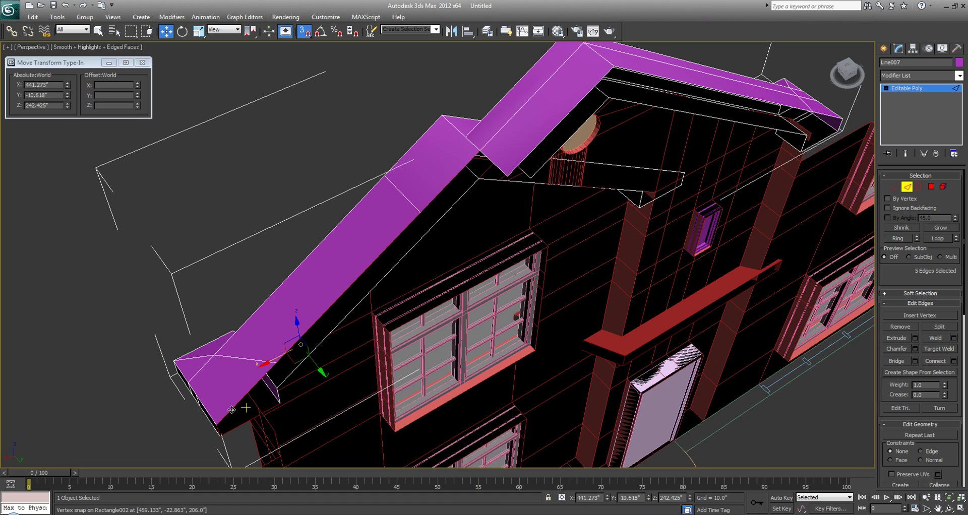
pyautogui.keyDown('alt'); pyautogui.moveTo(273, 391); pyautogui.dragTo(361, 394, button='middle'); pyautogui.keyUp('alt')
pyautogui.scroll(3, 361, 395)
pyautogui.moveTo(341, 325); pyautogui.dragTo(427, 387)
pyautogui.scroll(-3, 407, 126)
# Weld the trim's vertices again to join the extruded strip to the rear trim.
pyautogui.moveTo(354, 386); pyautogui.dragTo(414, 289, button='middle')
pyautogui.scroll(-3, 415, 290)
pyautogui.moveTo(340, 284); pyautogui.dragTo(373, 174, button='middle')
pyautogui.moveTo(373, 173); pyautogui.dragTo(339, 220, button='middle')
pyautogui.press('1')
pyautogui.scroll(3, 353, 221)
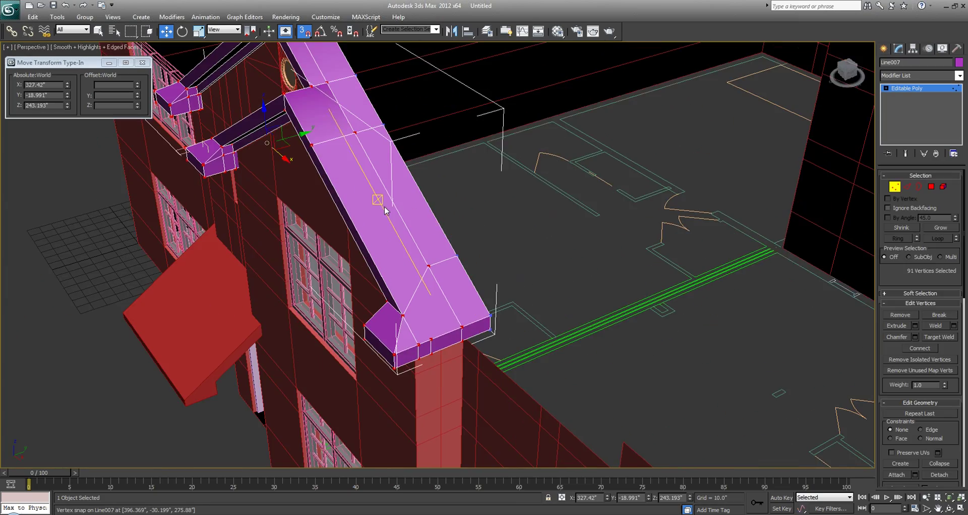
pyautogui.click(954, 326)
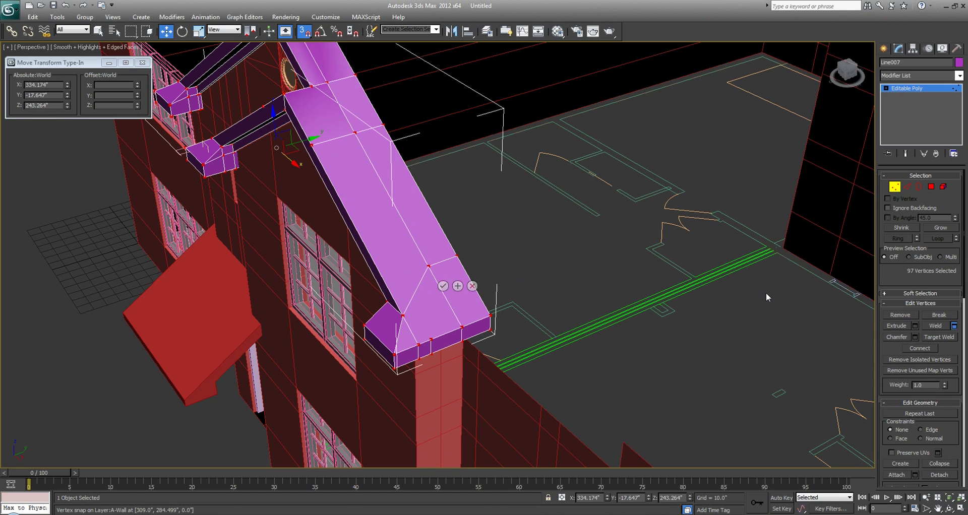
pyautogui.click(443, 274)
# Clear the vertex selection, render the perspective view to check the joined trim, and close the render windows.
pyautogui.moveTo(345, 183); pyautogui.dragTo(399, 222, button='middle')
pyautogui.scroll(3, 353, 191)
pyautogui.press('q')
pyautogui.click(316, 180)
pyautogui.click(609, 32)
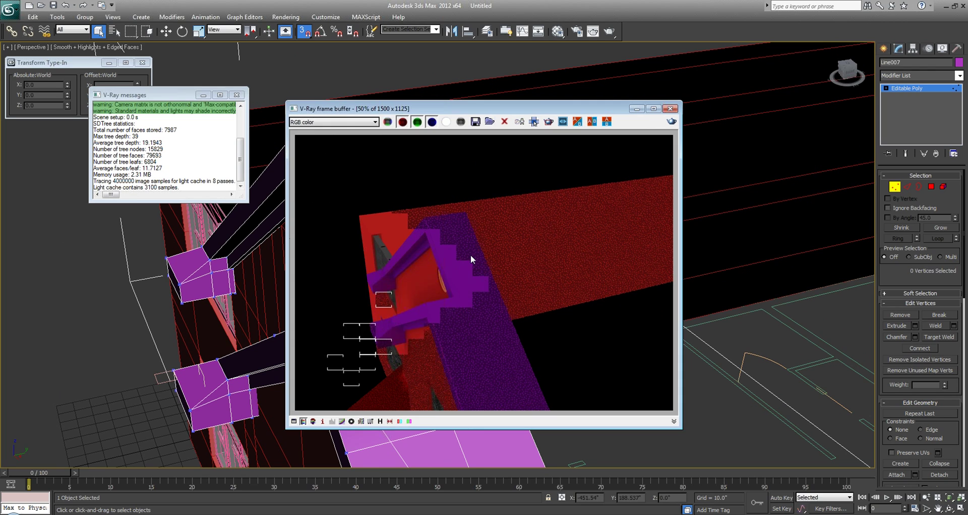
pyautogui.scroll(1, 471, 255)
pyautogui.scroll(-1, 471, 255)
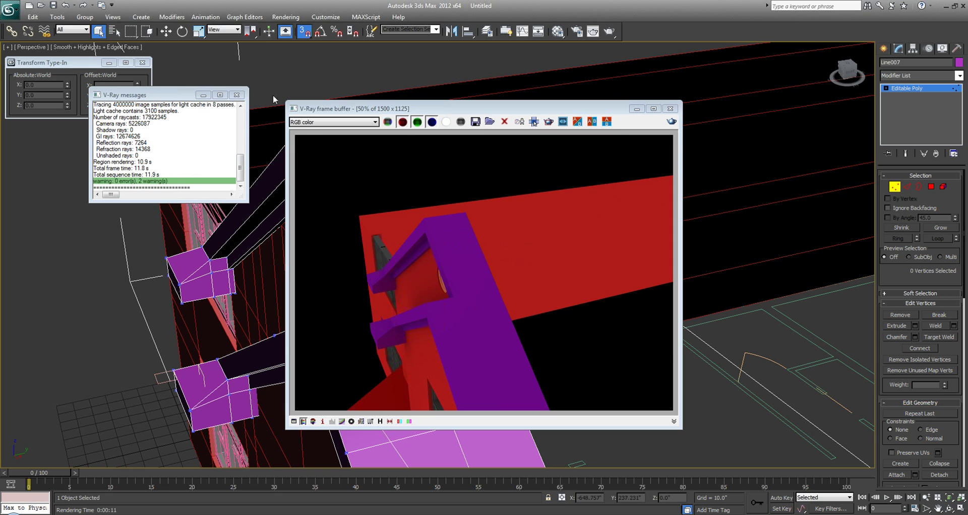
pyautogui.click(237, 95)
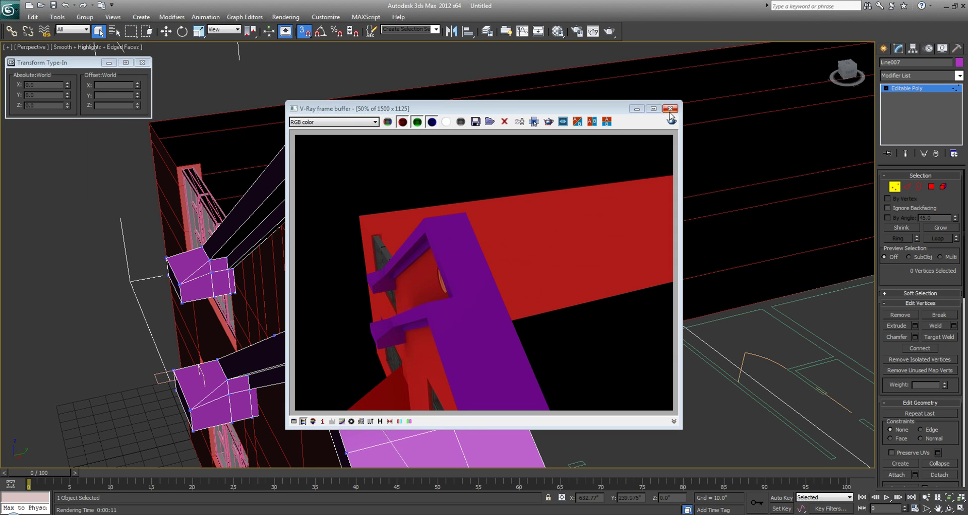
pyautogui.click(671, 109)
# Select the continuous back edges of the gable trim along both roof slopes and down both eave ends.
pyautogui.keyDown('alt'); pyautogui.moveTo(437, 223); pyautogui.dragTo(541, 189, button='middle'); pyautogui.keyUp('alt')
pyautogui.press('2')
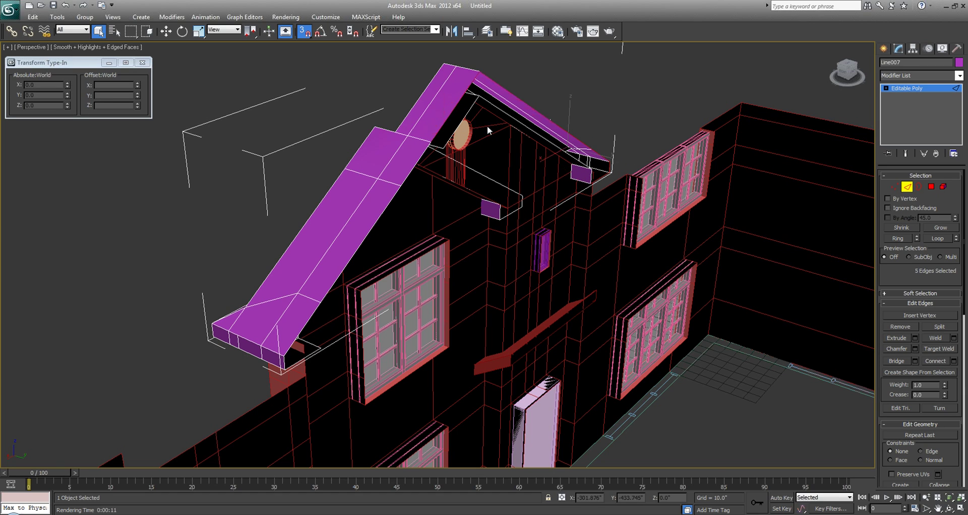
pyautogui.keyDown('alt'); pyautogui.moveTo(487, 126); pyautogui.dragTo(473, 121, button='middle'); pyautogui.keyUp('alt')
pyautogui.keyDown('alt'); pyautogui.moveTo(540, 145); pyautogui.dragTo(472, 166, button='middle'); pyautogui.keyUp('alt')
pyautogui.keyDown('ctrl'); pyautogui.click(468, 164); pyautogui.keyUp('ctrl')
pyautogui.keyDown('alt'); pyautogui.moveTo(350, 277); pyautogui.dragTo(373, 240, button='middle'); pyautogui.keyUp('alt')
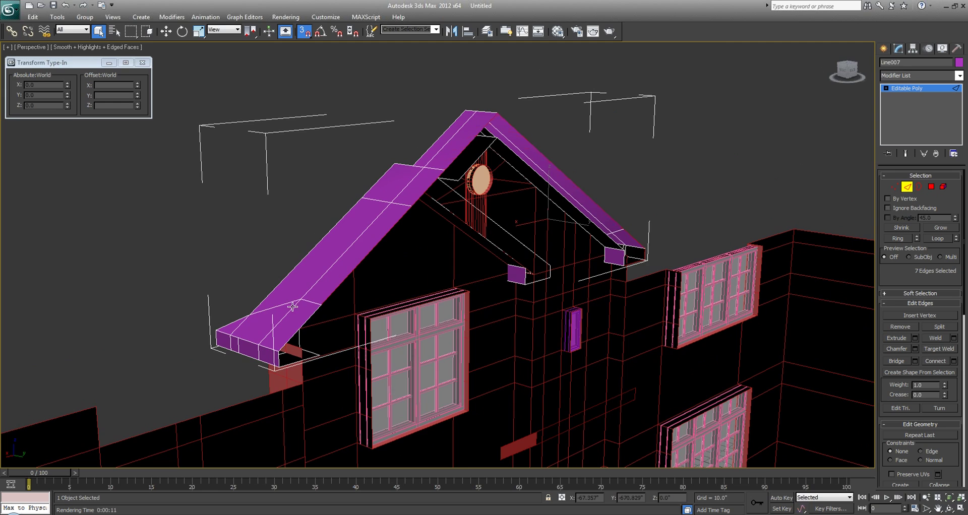
pyautogui.moveTo(292, 307); pyautogui.dragTo(396, 204, button='middle')
pyautogui.scroll(3, 357, 252)
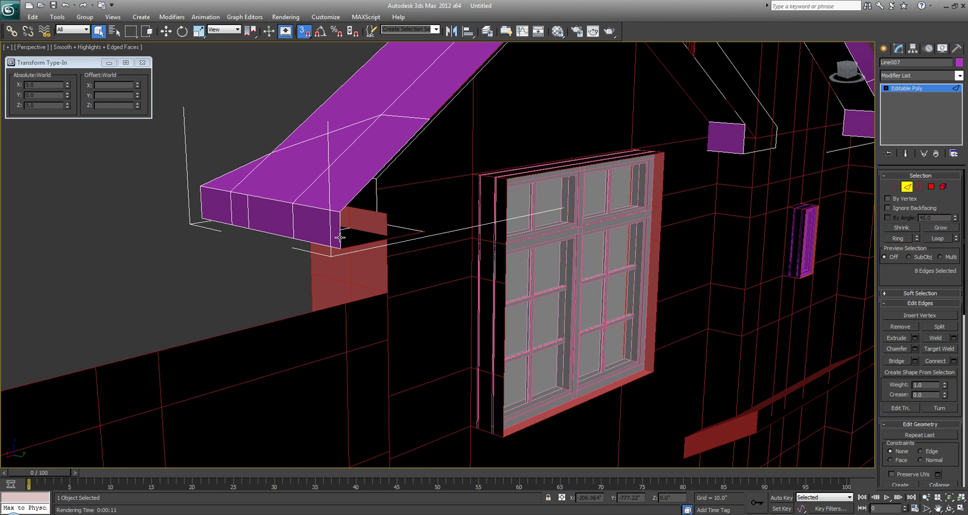
pyautogui.keyDown('alt'); pyautogui.moveTo(267, 193); pyautogui.dragTo(391, 243, button='middle'); pyautogui.keyUp('alt')
# Extrude the selected back edges along Y over the house to form the gable roof, ending at Y 208.351".
pyautogui.press('w')
pyautogui.keyDown('shift'); pyautogui.moveTo(424, 251); pyautogui.dragTo(469, 260); pyautogui.keyUp('shift')
pyautogui.keyDown('alt'); pyautogui.moveTo(469, 260); pyautogui.dragTo(454, 200, button='middle'); pyautogui.keyUp('alt')
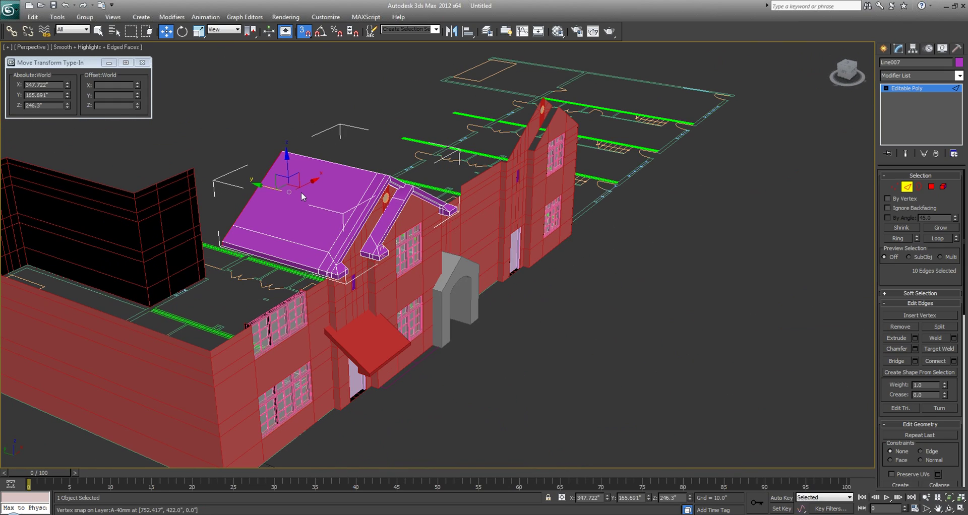
pyautogui.moveTo(266, 186); pyautogui.dragTo(238, 175)
pyautogui.moveTo(408, 202)
pyautogui.keyDown('alt'); pyautogui.mouseDown(button='middle')
pyautogui.moveTo(348, 158)
pyautogui.moveTo(405, 198)
pyautogui.mouseUp(button='middle'); pyautogui.keyUp('alt')
pyautogui.keyDown('alt'); pyautogui.moveTo(481, 222); pyautogui.dragTo(420, 196, button='middle'); pyautogui.keyUp('alt')
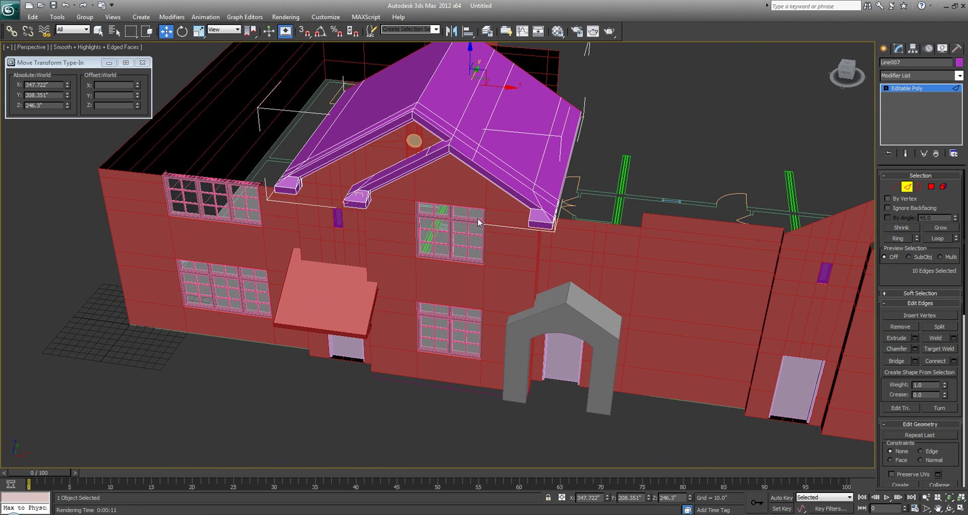
pyautogui.moveTo(500, 190)
pyautogui.keyDown('alt'); pyautogui.mouseDown(button='middle')
pyautogui.moveTo(470, 194)
pyautogui.moveTo(517, 192)
pyautogui.mouseUp(button='middle'); pyautogui.keyUp('alt')
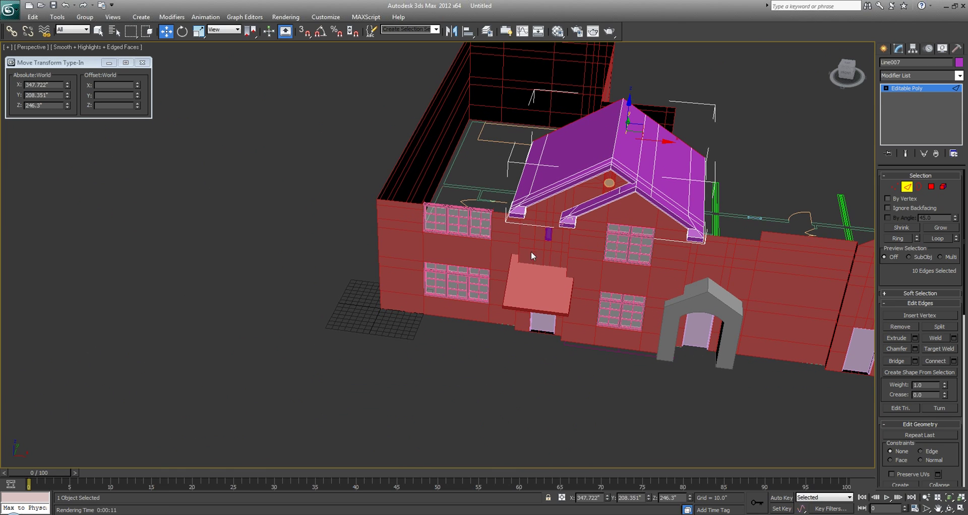
# Select the 30 polygons of the rear gable's trim on the slope and eave farthest from the porch.
pyautogui.keyDown('alt'); pyautogui.moveTo(623, 232); pyautogui.dragTo(462, 129, button='middle'); pyautogui.keyUp('alt')
pyautogui.scroll(3, 559, 292)
pyautogui.scroll(3, 559, 292)
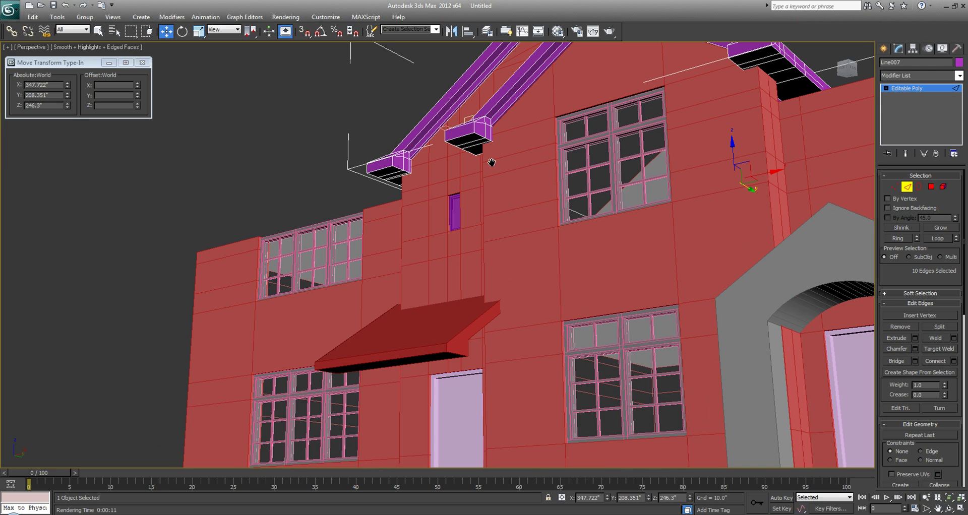
pyautogui.scroll(-5, 395, 179)
pyautogui.scroll(1, 606, 128)
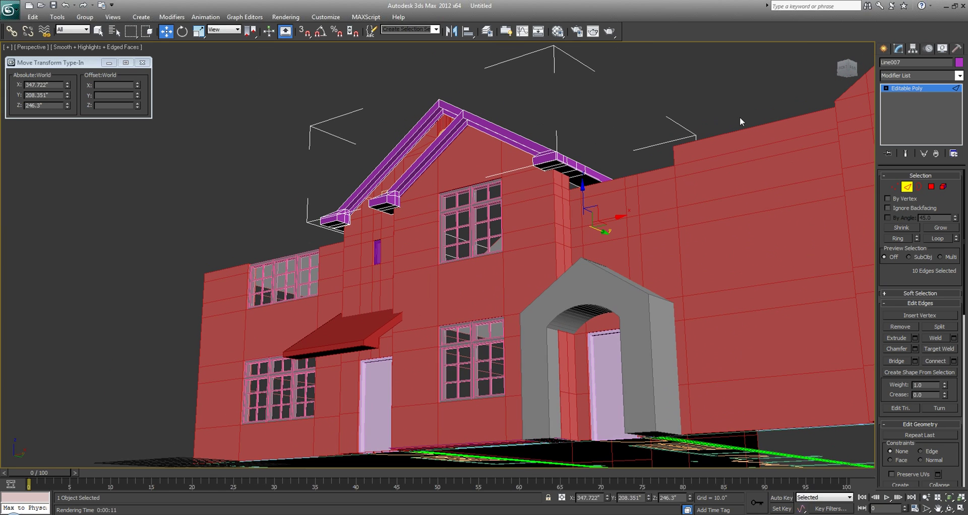
pyautogui.click(932, 187)
pyautogui.click(365, 233)
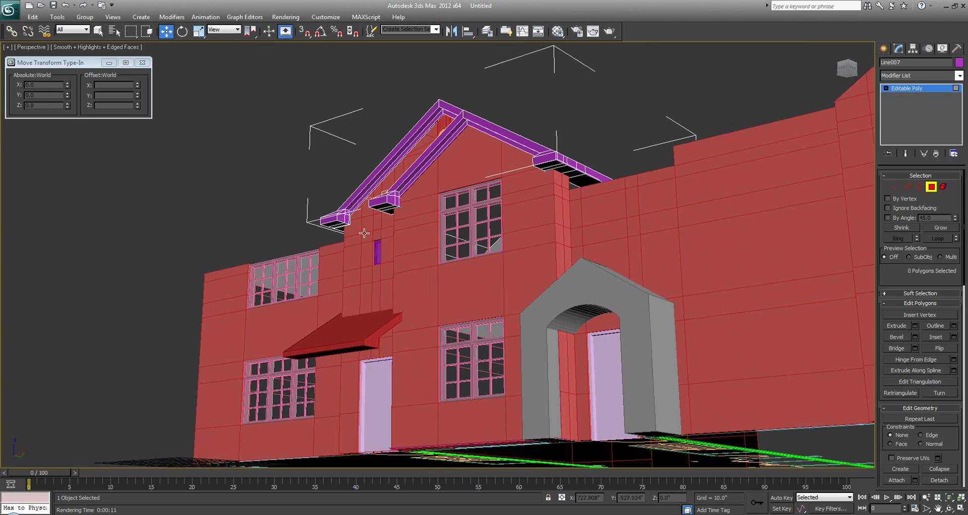
pyautogui.press('q')
pyautogui.moveTo(297, 182); pyautogui.dragTo(370, 225)
pyautogui.scroll(5, 442, 274)
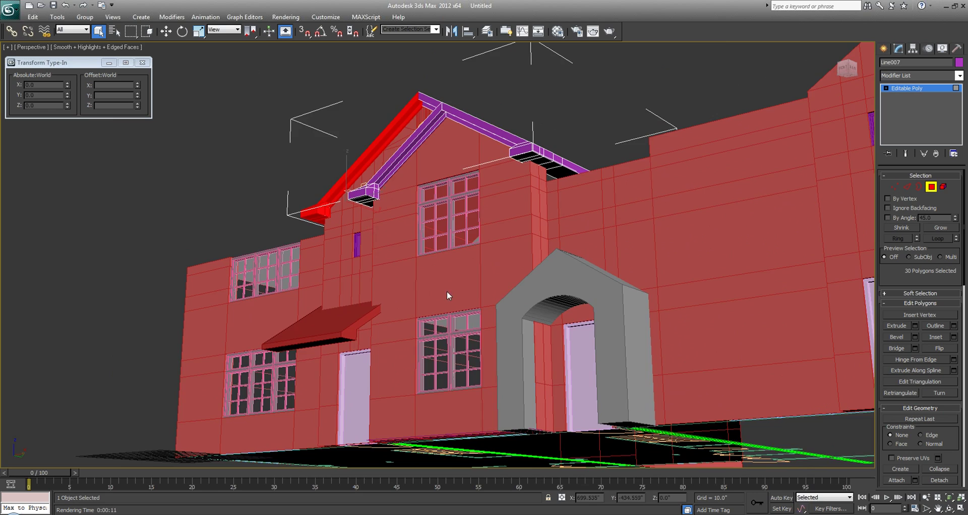
# Clone the selected trim polygons to a separate object, Object001, snapped onto the matching eave corner of the porch.
pyautogui.keyDown('alt'); pyautogui.moveTo(441, 275); pyautogui.dragTo(363, 234, button='middle'); pyautogui.keyUp('alt')
pyautogui.press('F3')
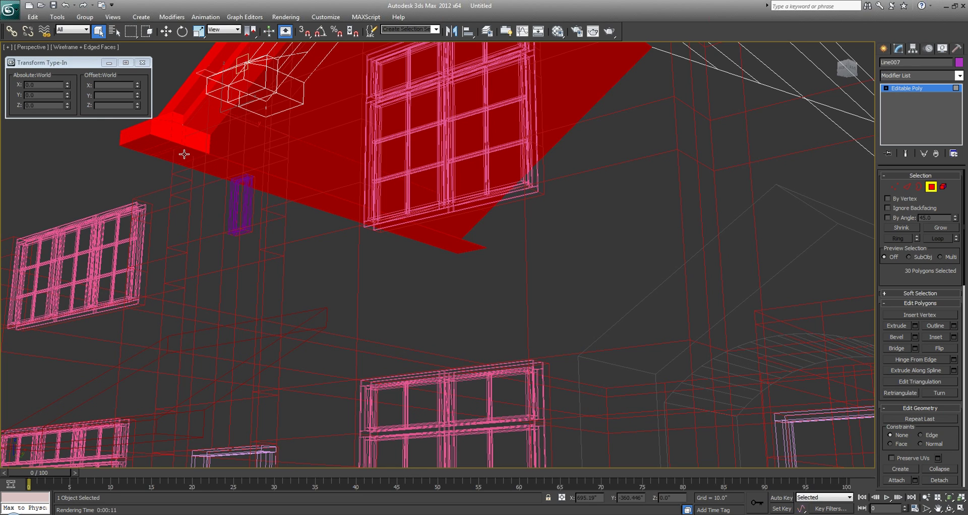
pyautogui.press('F2')
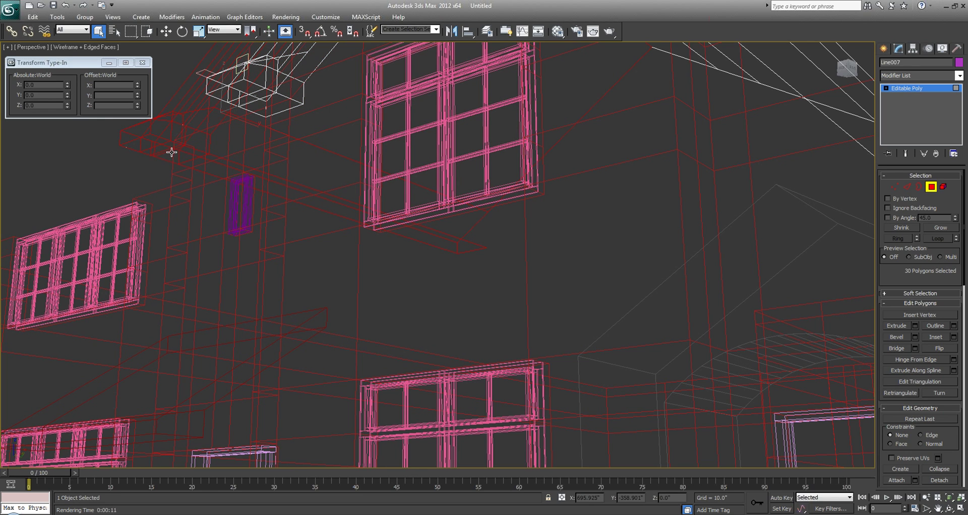
pyautogui.press('w')
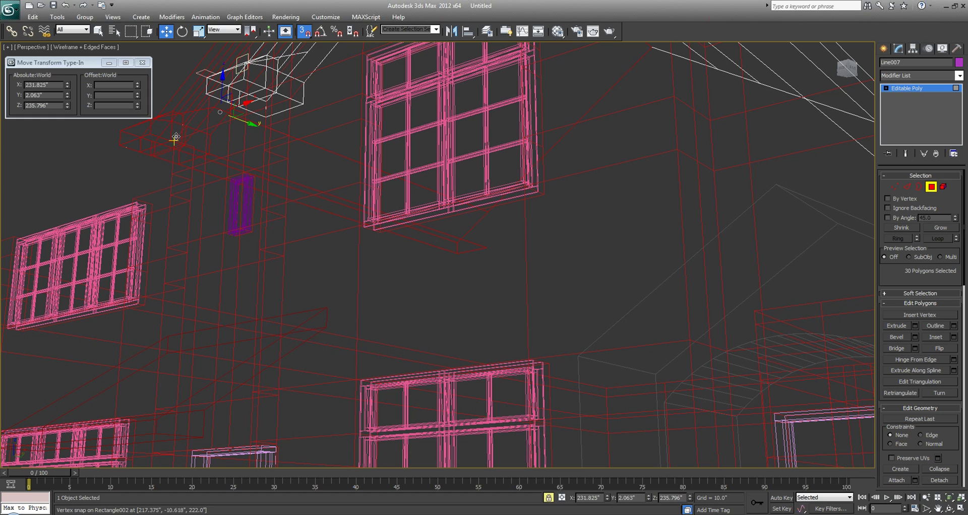
pyautogui.moveTo(176, 139)
pyautogui.keyDown('shift'); pyautogui.mouseDown()
pyautogui.moveTo(452, 353)
pyautogui.moveTo(578, 356)
pyautogui.mouseUp(); pyautogui.keyUp('shift')
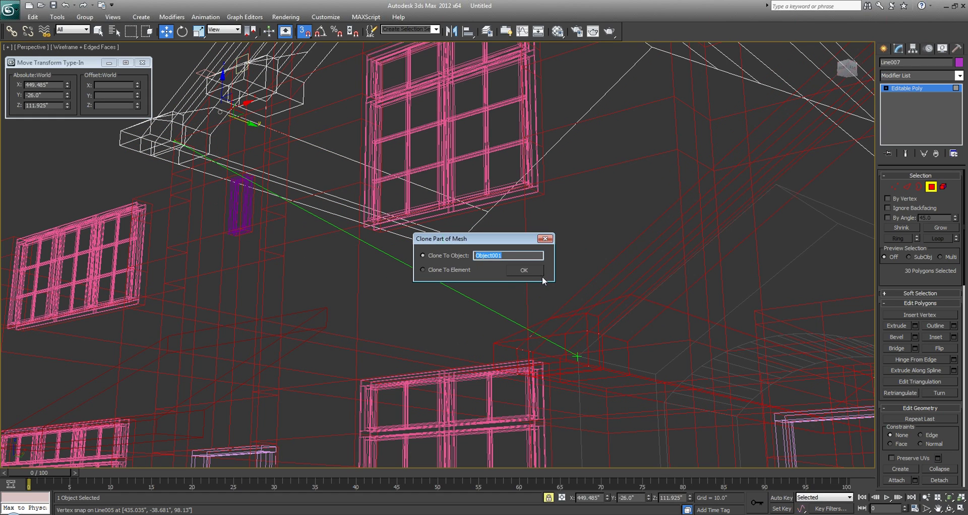
pyautogui.click(525, 270)
pyautogui.press('F3')
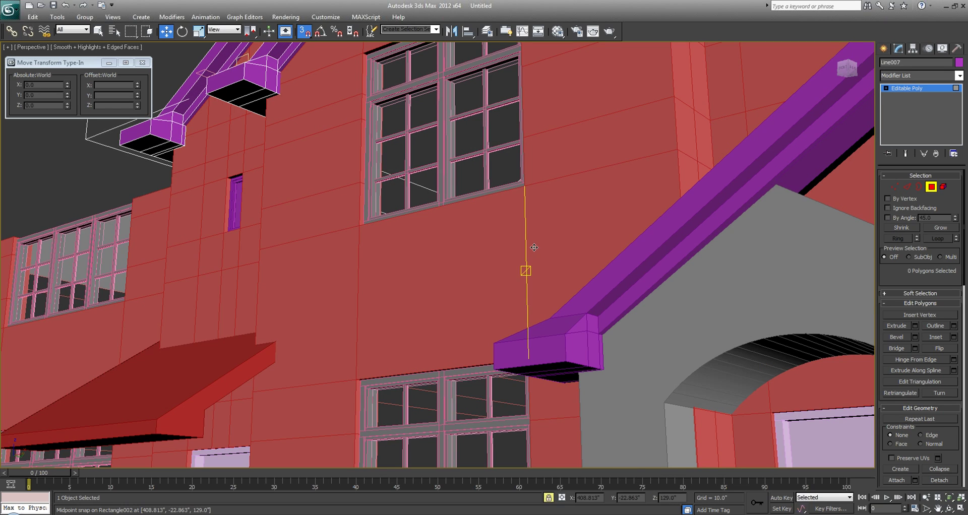
pyautogui.scroll(6, 381, 168)
pyautogui.scroll(-5, 381, 168)
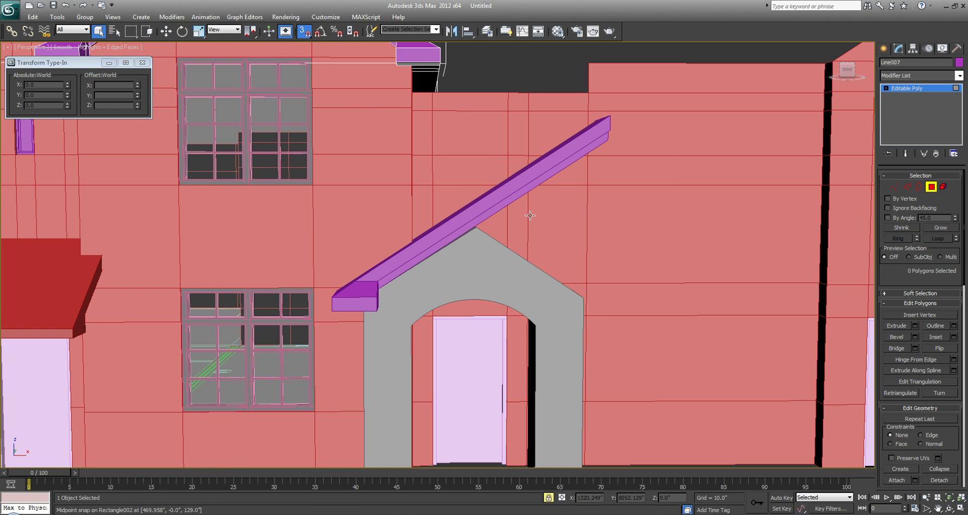
# Finish polygon editing on the roof, select the cloned porch trim Object001 and show it in the maximized Front view.
pyautogui.keyDown('alt'); pyautogui.moveTo(530, 216); pyautogui.dragTo(443, 210, button='middle'); pyautogui.keyUp('alt')
pyautogui.scroll(5, 428, 204)
pyautogui.click(884, 48)
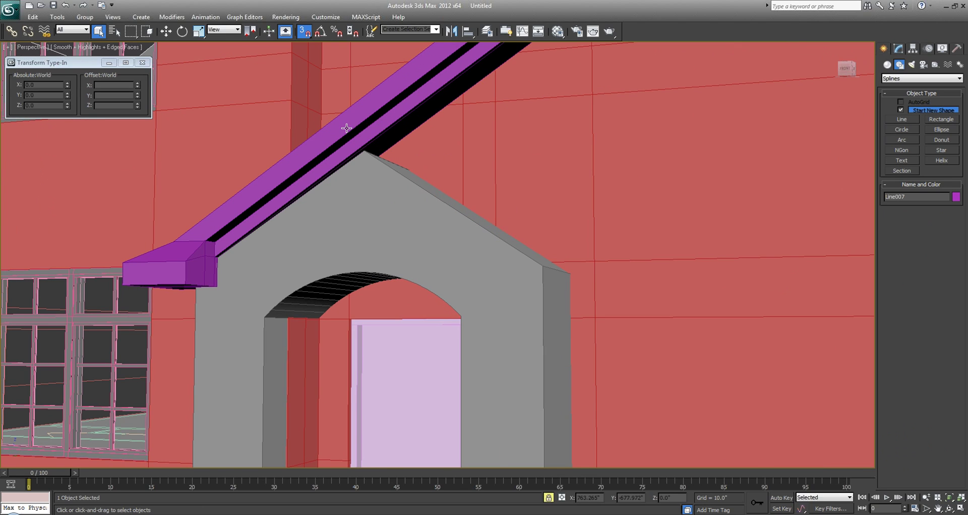
pyautogui.scroll(-5, 411, 154)
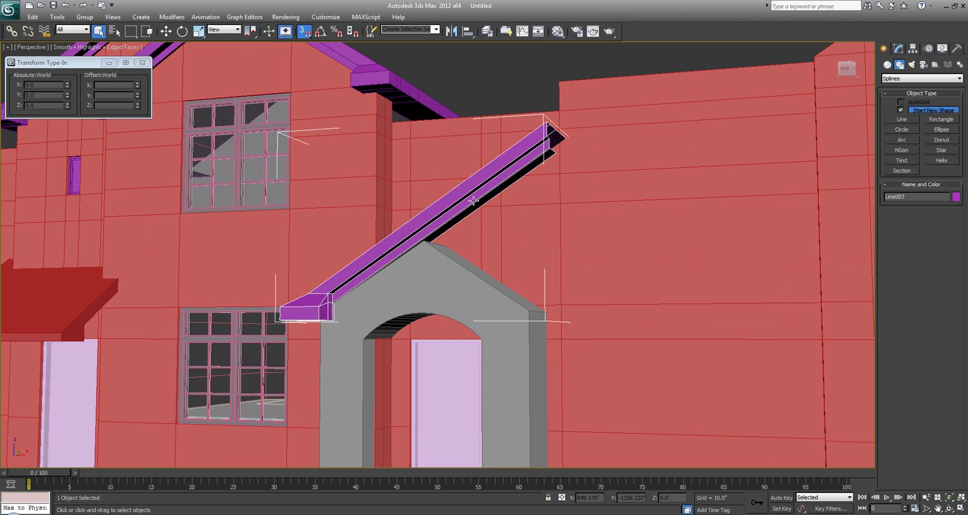
pyautogui.hotkey('alt', 'w')
pyautogui.hotkey('alt', 'w')
pyautogui.moveTo(692, 208); pyautogui.dragTo(494, 99, button='middle')
pyautogui.scroll(5, 522, 253)
pyautogui.scroll(2, 523, 252)
# Center the pivot of the porch trim Object001 on the object.
pyautogui.press('w')
pyautogui.scroll(-2, 497, 215)
pyautogui.press('s')
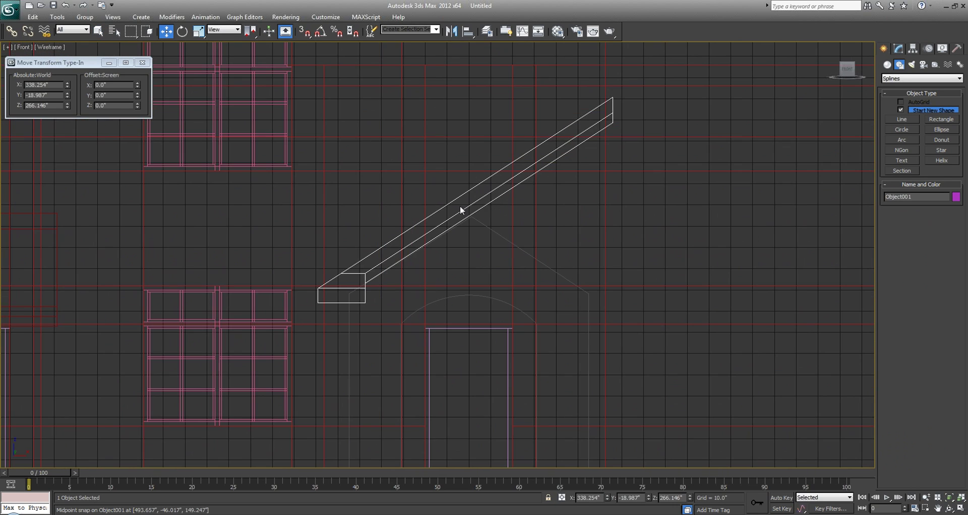
pyautogui.moveTo(553, 159); pyautogui.dragTo(548, 175, button='middle')
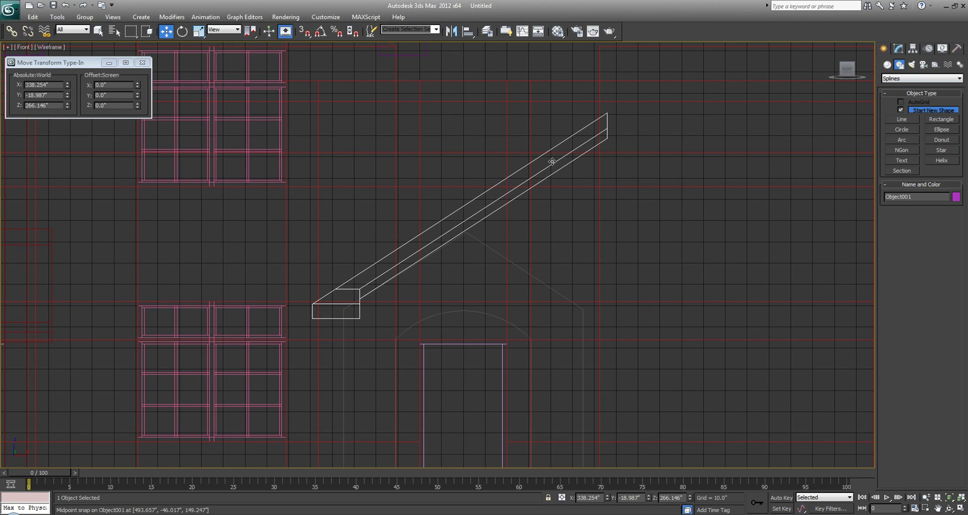
pyautogui.scroll(-2, 482, 198)
pyautogui.click(913, 49)
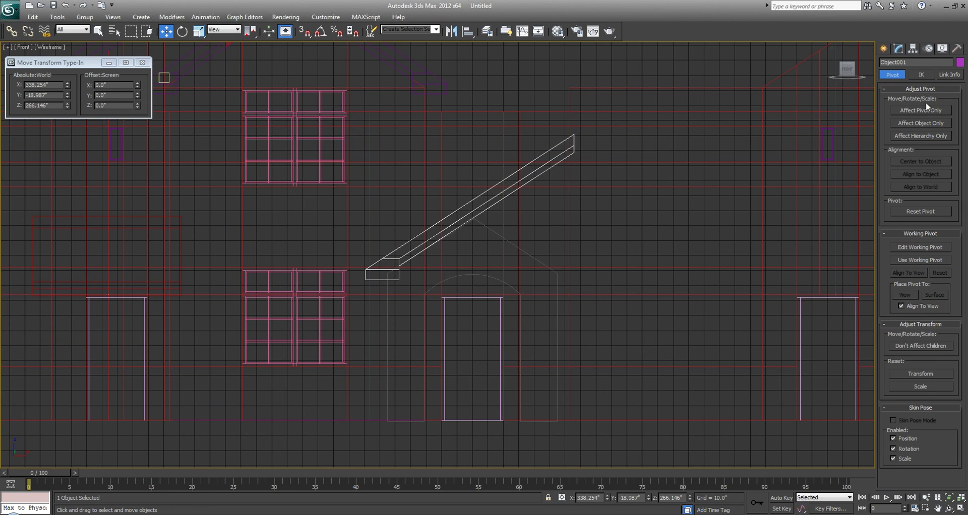
pyautogui.click(923, 110)
pyautogui.click(883, 48)
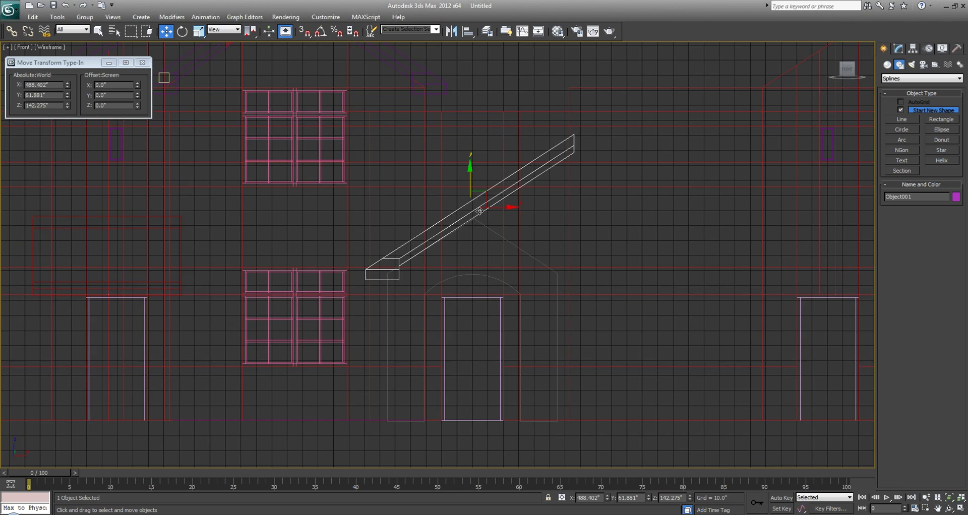
# Lower the porch trim vertically against the sloped edge of the porch gable, to Z 139.15".
pyautogui.scroll(3, 479, 212)
pyautogui.moveTo(469, 155); pyautogui.dragTo(497, 176)
pyautogui.scroll(-2, 492, 217)
pyautogui.scroll(2, 489, 217)
pyautogui.scroll(3, 417, 219)
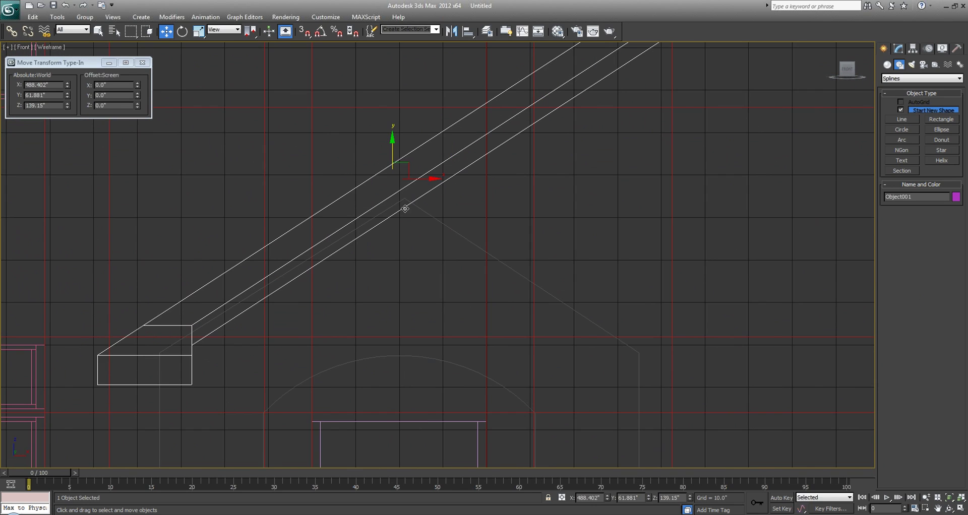
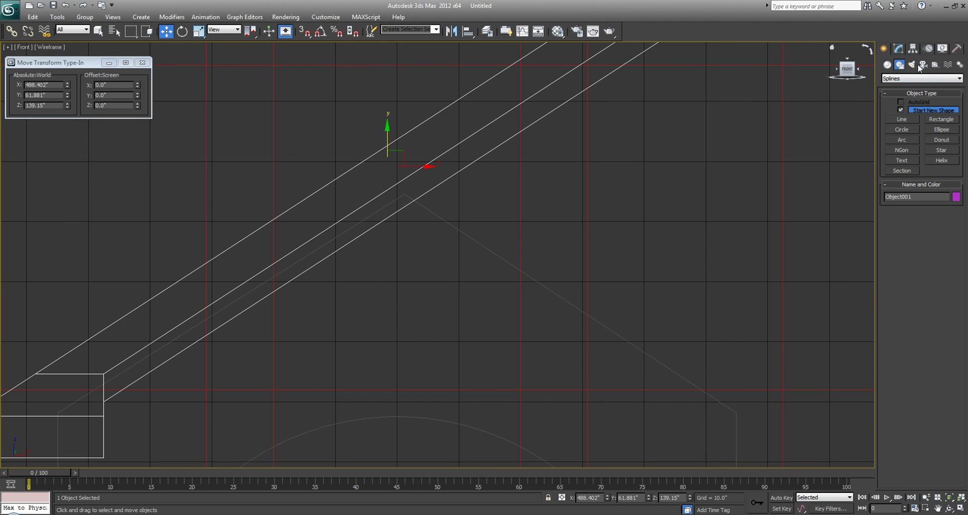
# QuickSlice all the trim's polygons vertically at the porch apex and delete the section that extends past it.
pyautogui.click(898, 48)
pyautogui.press('q')
pyautogui.scroll(-3, 953, 460)
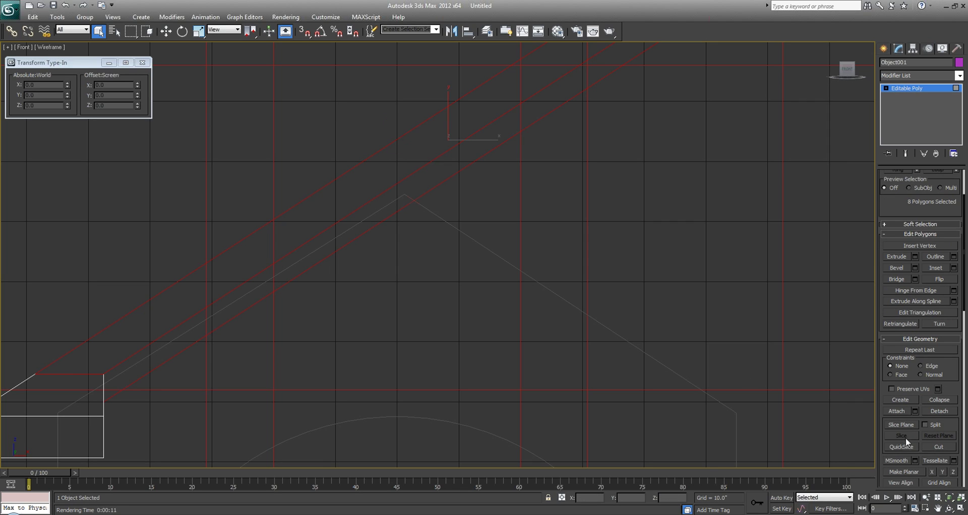
pyautogui.click(405, 184)
pyautogui.scroll(-3, 400, 265)
pyautogui.press('q')
pyautogui.moveTo(488, 249); pyautogui.dragTo(413, 132)
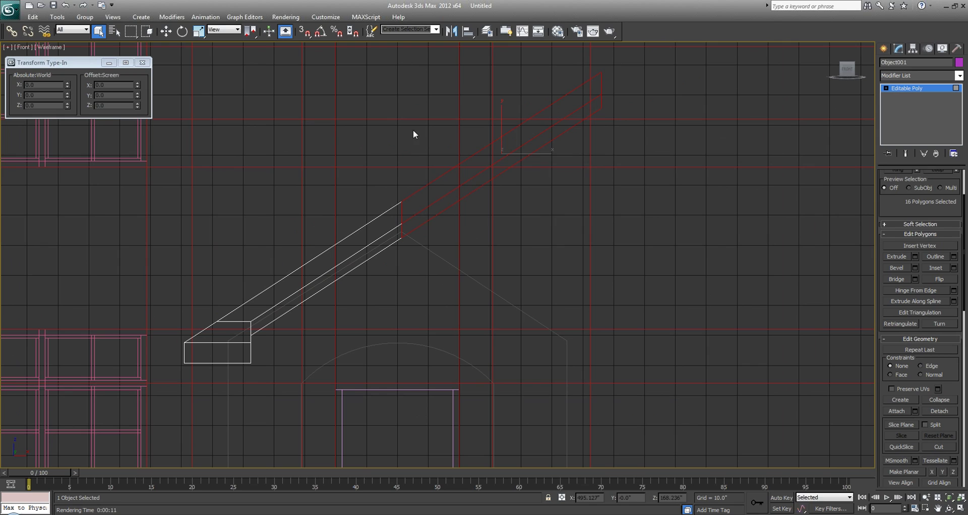
# Finish polygon editing and center the pivot of the shortened porch trim in the Perspective view.
pyautogui.keyDown('alt'); pyautogui.moveTo(460, 214); pyautogui.dragTo(466, 221, button='middle'); pyautogui.keyUp('alt')
pyautogui.hotkey('alt', 'w')
pyautogui.rightClick(524, 293)
pyautogui.hotkey('alt', 'w')
pyautogui.keyDown('alt'); pyautogui.moveTo(520, 275); pyautogui.dragTo(499, 263, button='middle'); pyautogui.keyUp('alt')
pyautogui.scroll(-3, 498, 263)
pyautogui.press('w')
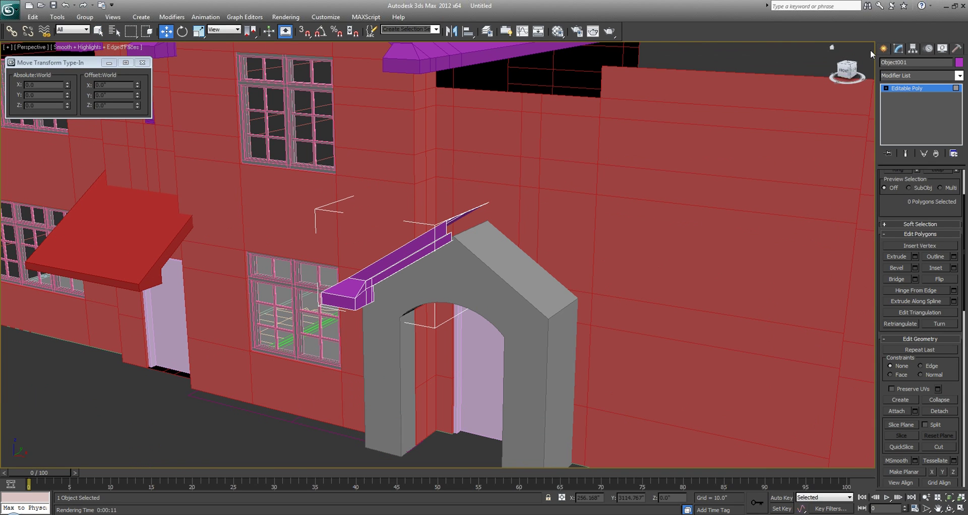
pyautogui.click(916, 47)
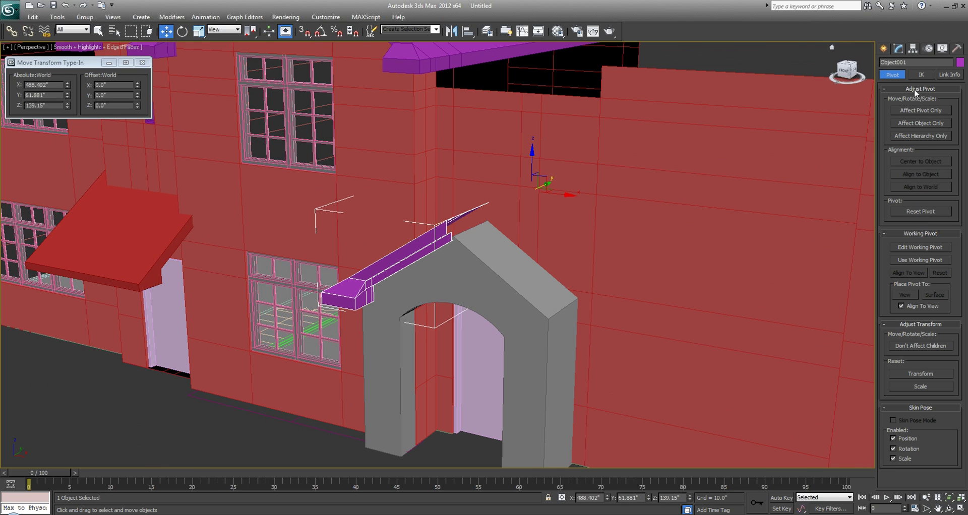
pyautogui.click(915, 111)
pyautogui.click(884, 48)
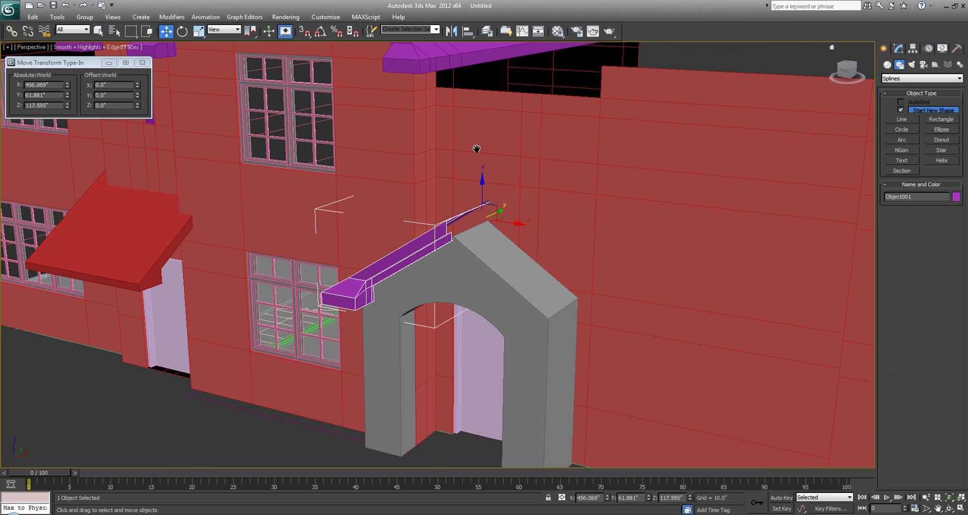
# Copy the porch trim along X as Object002 and mirror the copy about the X axis with No Clone.
pyautogui.moveTo(477, 149); pyautogui.dragTo(484, 175, button='middle')
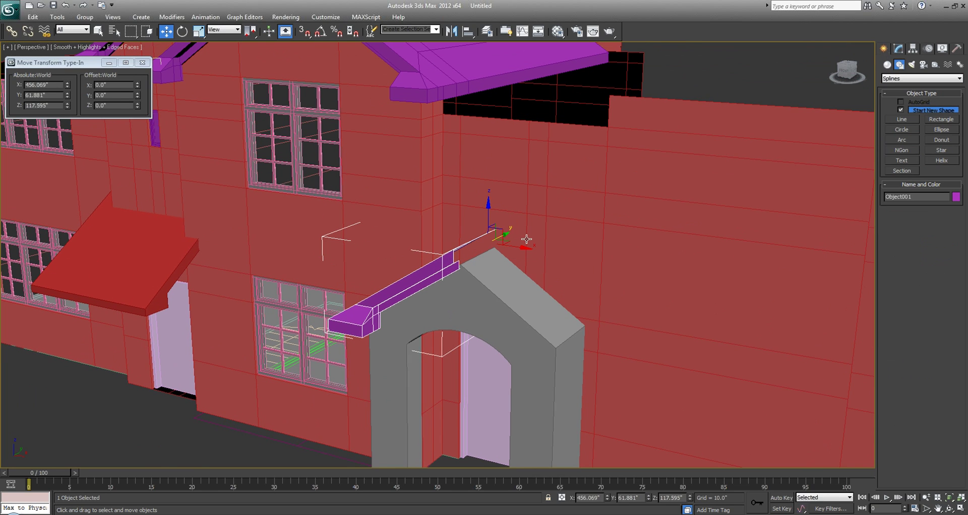
pyautogui.keyDown('alt'); pyautogui.moveTo(526, 239); pyautogui.dragTo(520, 252, button='middle'); pyautogui.keyUp('alt')
pyautogui.keyDown('shift'); pyautogui.moveTo(520, 252); pyautogui.dragTo(559, 302); pyautogui.keyUp('shift')
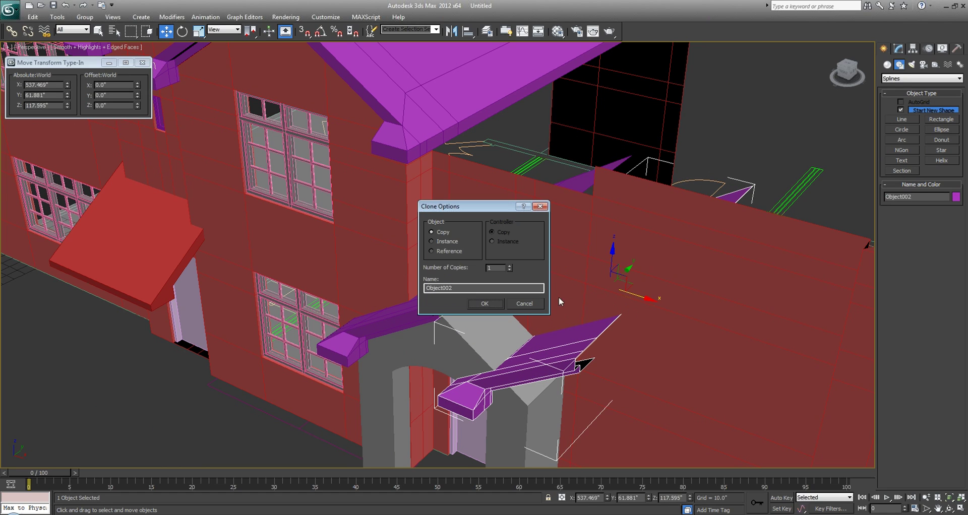
pyautogui.click(483, 303)
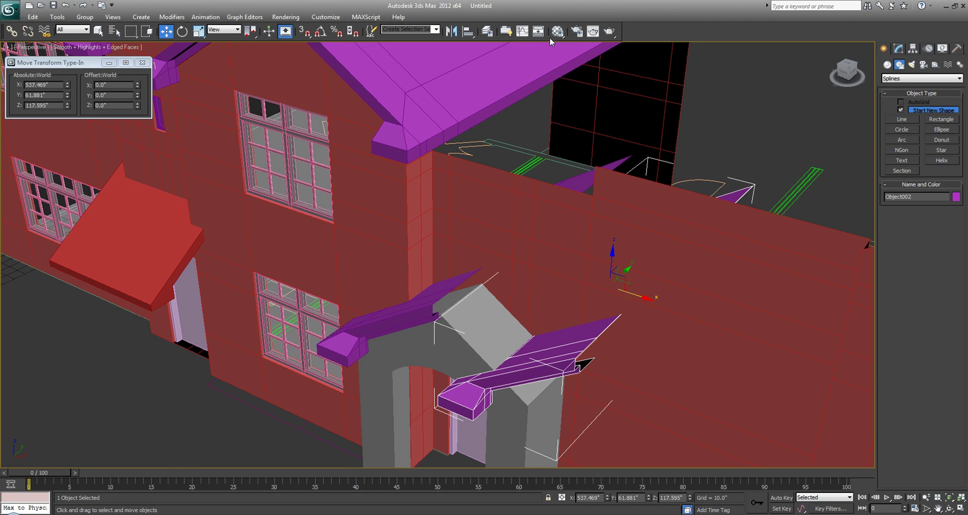
pyautogui.click(454, 32)
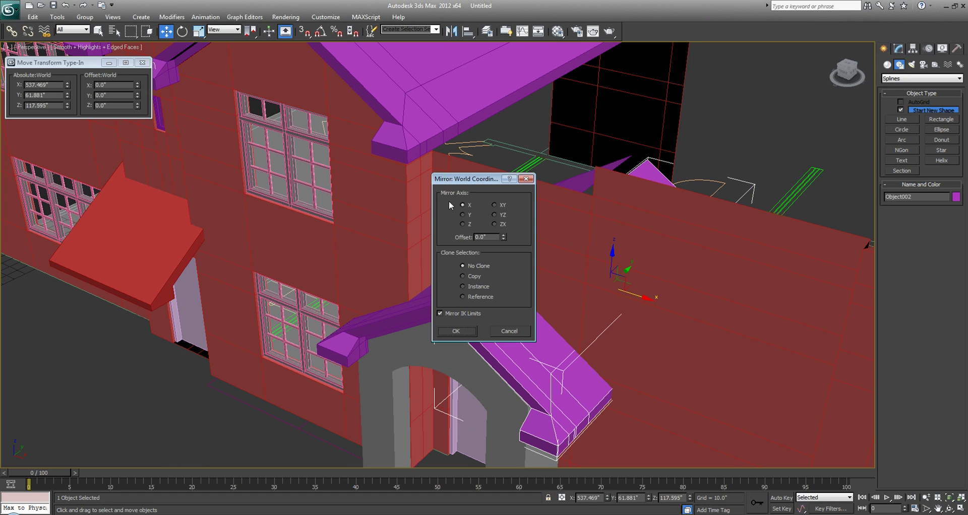
pyautogui.click(456, 332)
# Snap the mirrored trim's apex corner onto the matching corner of the first half, placing it at X 526.428".
pyautogui.scroll(8, 484, 268)
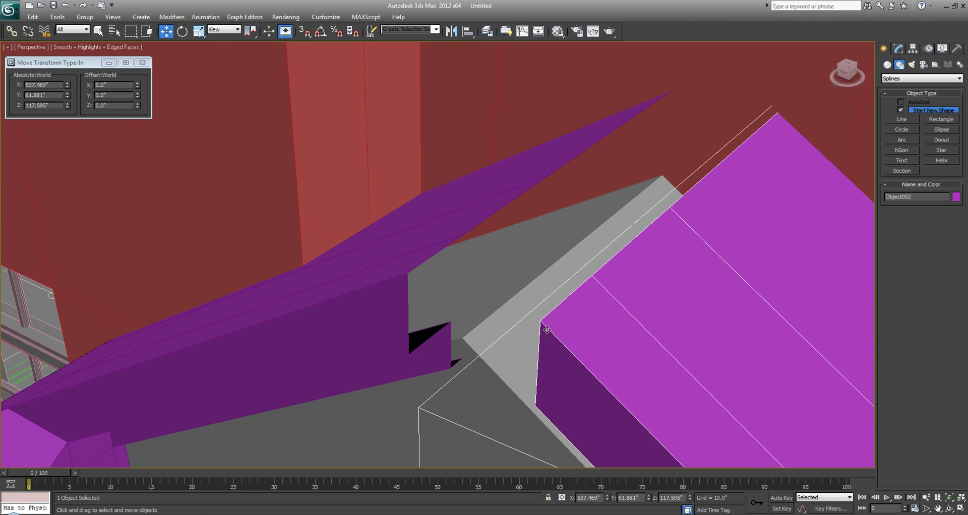
pyautogui.press('s')
pyautogui.moveTo(545, 329); pyautogui.dragTo(374, 266)
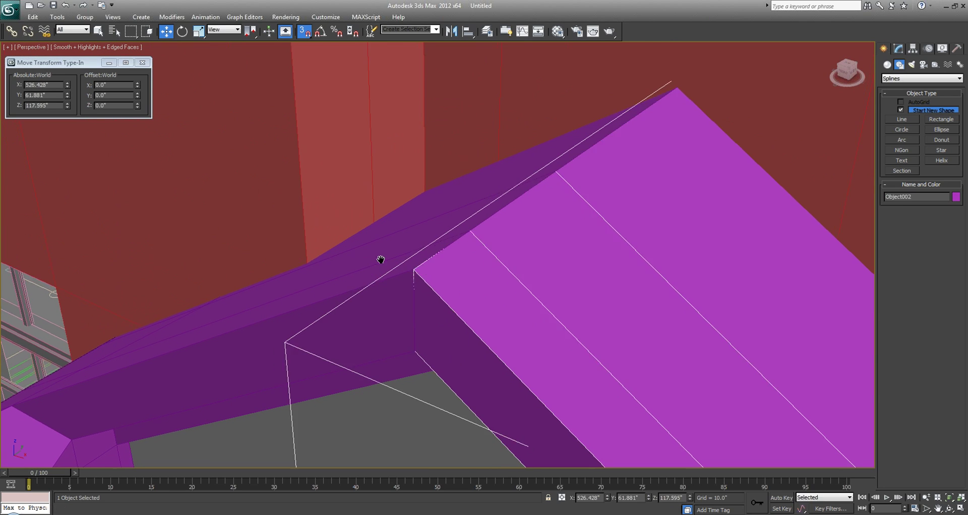
pyautogui.scroll(-8, 452, 221)
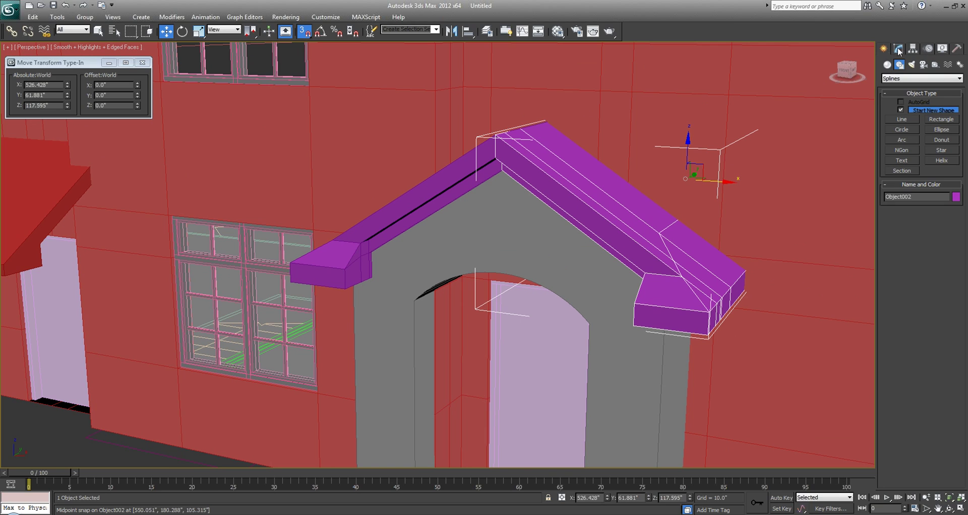
# Attach the opposite half of the porch trim to Object002.
pyautogui.click(899, 49)
pyautogui.click(897, 376)
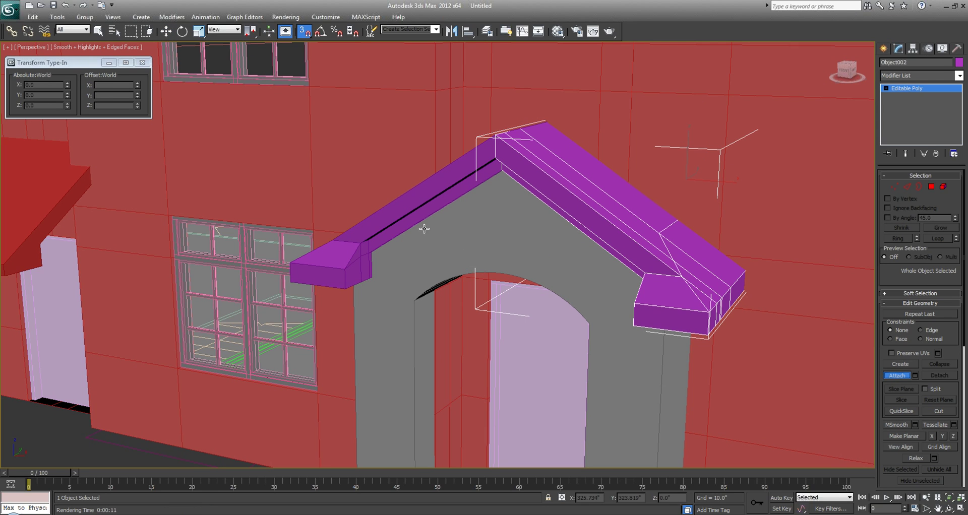
pyautogui.click(407, 214)
pyautogui.keyDown('alt'); pyautogui.moveTo(421, 207); pyautogui.dragTo(429, 209, button='middle'); pyautogui.keyUp('alt')
# Weld the vertices of the combined porch trim, then finish vertex editing and deselect the object.
pyautogui.press('1')
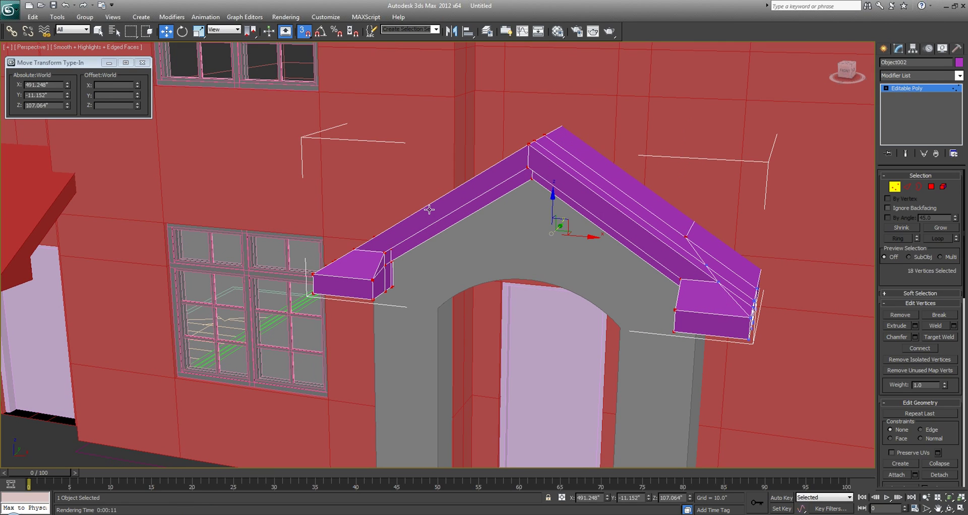
pyautogui.click(956, 328)
pyautogui.click(445, 286)
pyautogui.scroll(-3, 538, 246)
pyautogui.moveTo(538, 246); pyautogui.dragTo(510, 280, button='middle')
pyautogui.press('q')
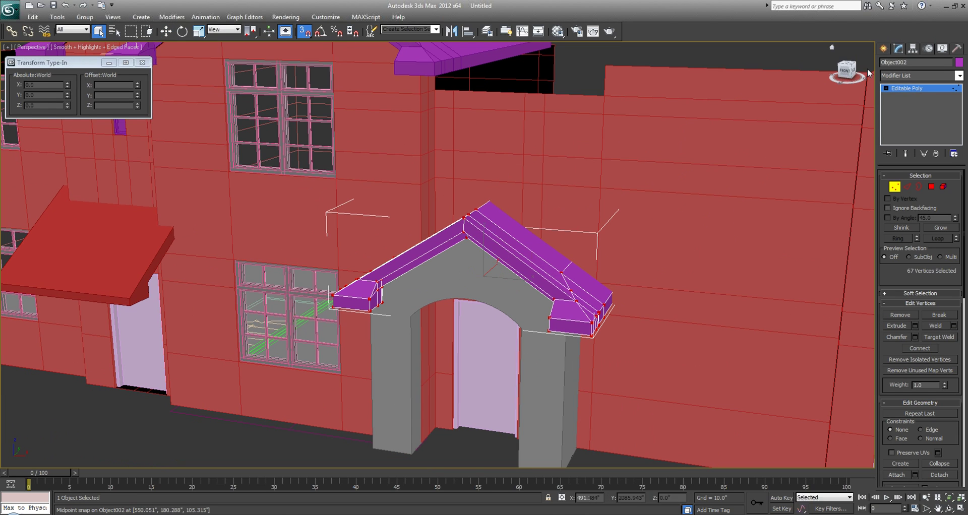
pyautogui.click(884, 49)
pyautogui.click(716, 59)
# Select the outer side, top and underside polygons at the main gable roof's front eave corner beside the lower windowed wall.
pyautogui.scroll(-3, 396, 160)
pyautogui.moveTo(252, 151); pyautogui.dragTo(389, 237, button='middle')
pyautogui.scroll(8, 389, 237)
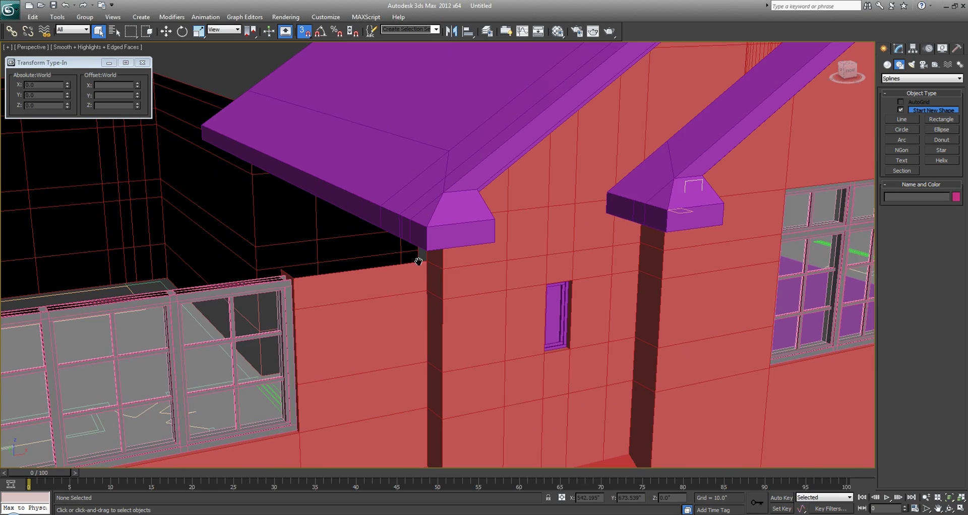
pyautogui.scroll(-5, 408, 226)
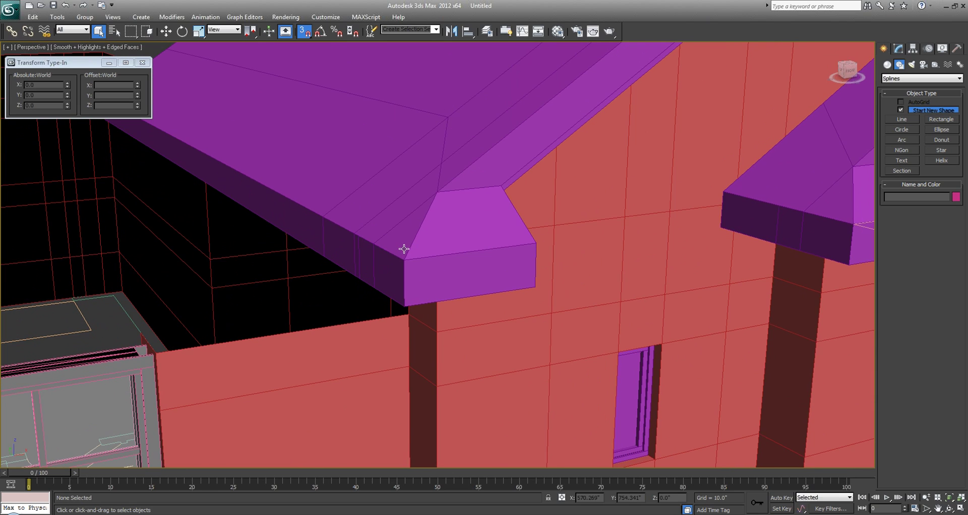
pyautogui.click(417, 243)
pyautogui.scroll(3, 474, 235)
pyautogui.press('4')
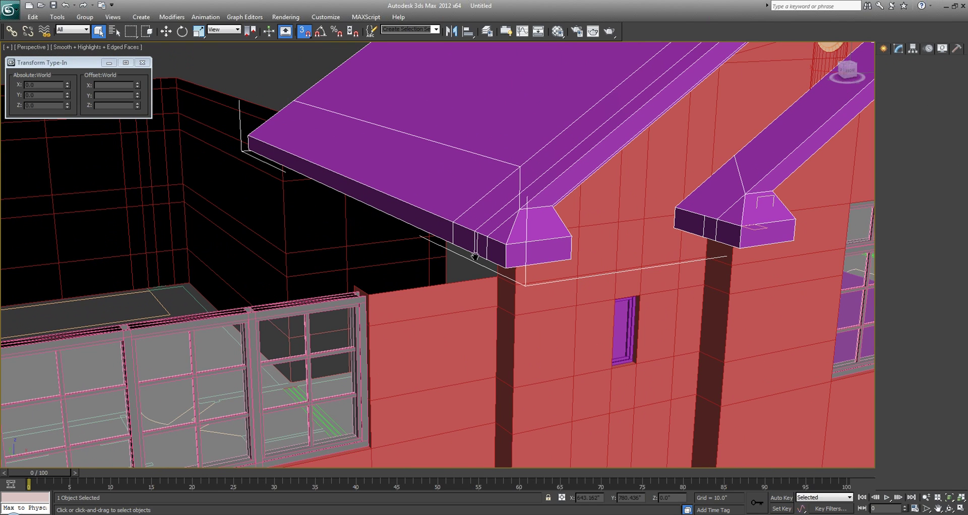
pyautogui.click(493, 253)
pyautogui.keyDown('ctrl'); pyautogui.click(500, 233); pyautogui.keyUp('ctrl')
pyautogui.keyDown('alt'); pyautogui.moveTo(517, 290); pyautogui.dragTo(464, 290, button='middle'); pyautogui.keyUp('alt')
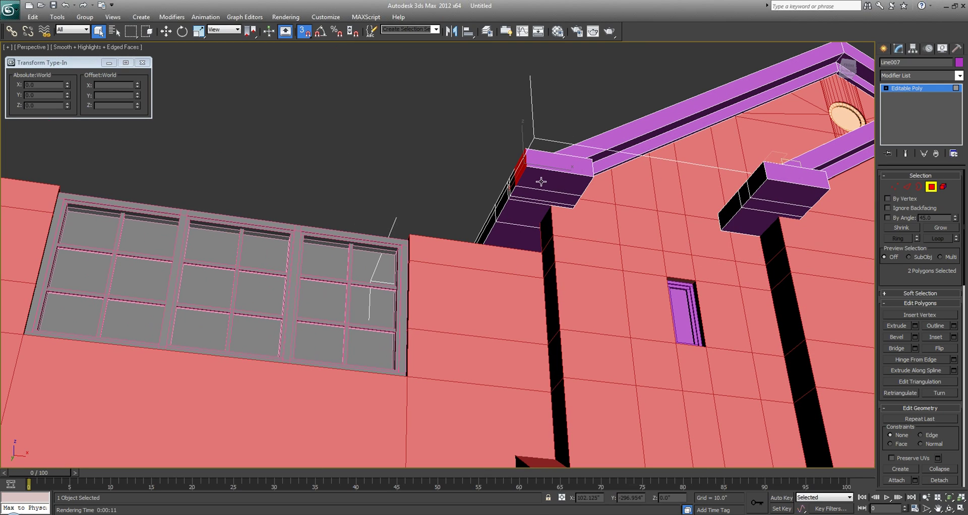
pyautogui.keyDown('ctrl'); pyautogui.click(541, 181); pyautogui.keyUp('ctrl')
pyautogui.keyDown('alt'); pyautogui.moveTo(541, 182); pyautogui.dragTo(556, 251, button='middle'); pyautogui.keyUp('alt')
pyautogui.scroll(3, 558, 224)
# Clone the three eave corner polygons to a separate object, Object003, snapped onto the top outer corner of the lower windowed wall.
pyautogui.press('w')
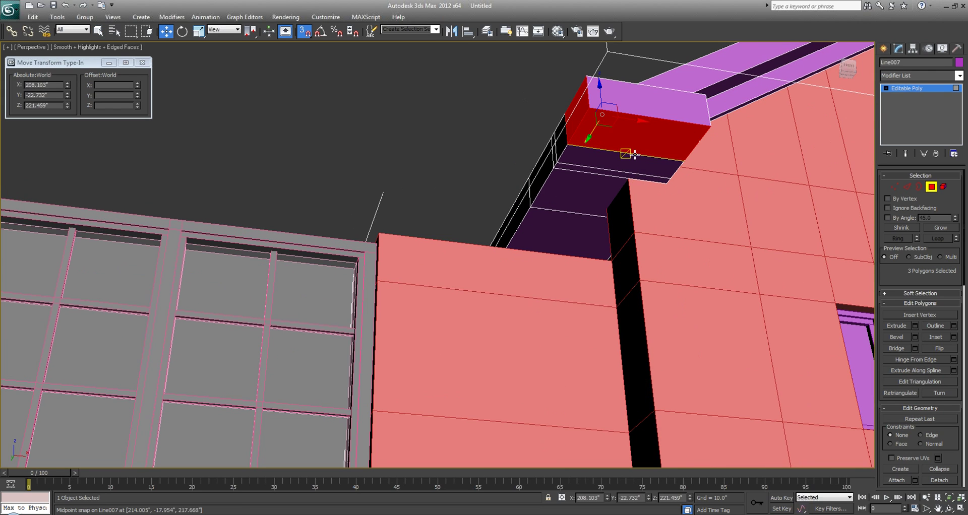
pyautogui.scroll(-3, 630, 154)
pyautogui.moveTo(546, 198); pyautogui.dragTo(825, 203, button='middle')
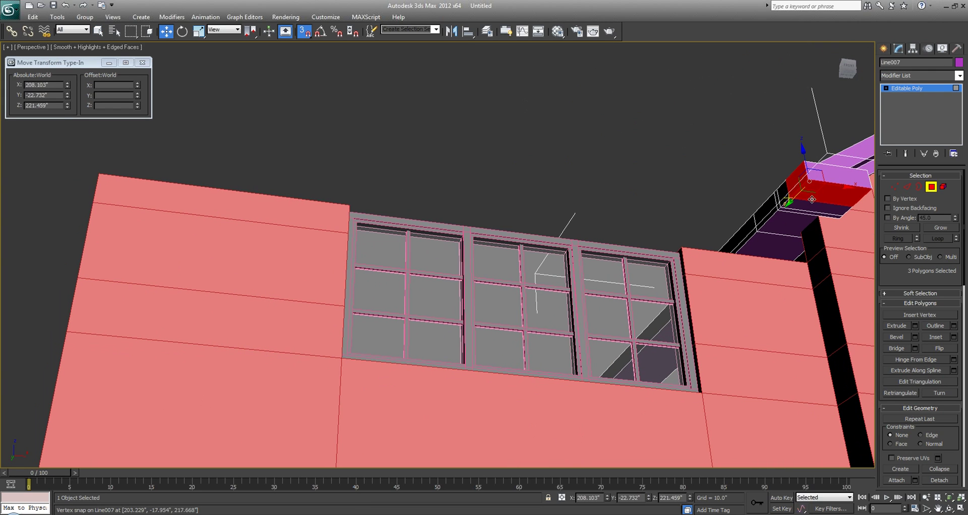
pyautogui.moveTo(824, 203)
pyautogui.mouseDown()
pyautogui.moveTo(353, 212)
pyautogui.moveTo(95, 175)
pyautogui.mouseUp()
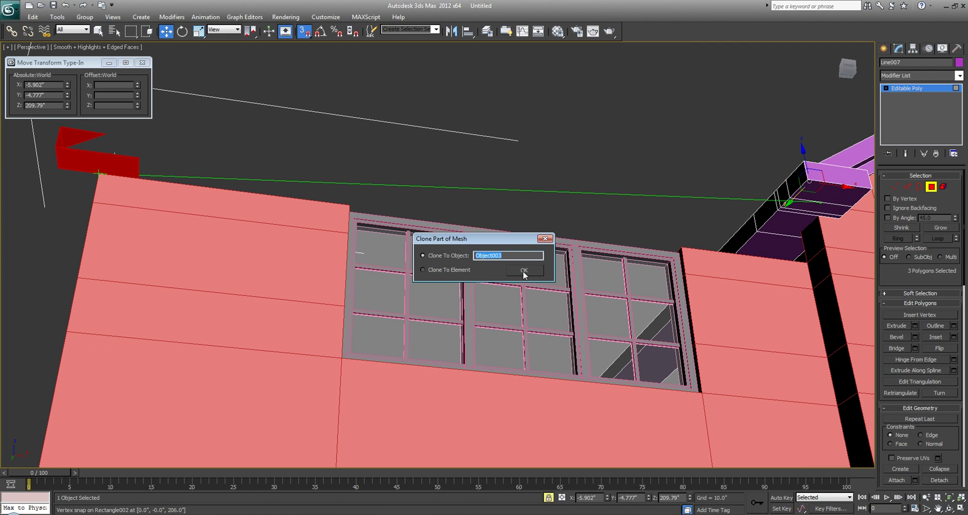
pyautogui.click(525, 275)
pyautogui.moveTo(128, 180)
pyautogui.keyDown('alt'); pyautogui.mouseDown(button='middle')
pyautogui.moveTo(327, 318)
pyautogui.moveTo(365, 224)
pyautogui.moveTo(419, 277)
pyautogui.moveTo(378, 249)
pyautogui.mouseUp(button='middle'); pyautogui.keyUp('alt')
pyautogui.scroll(2, 354, 313)
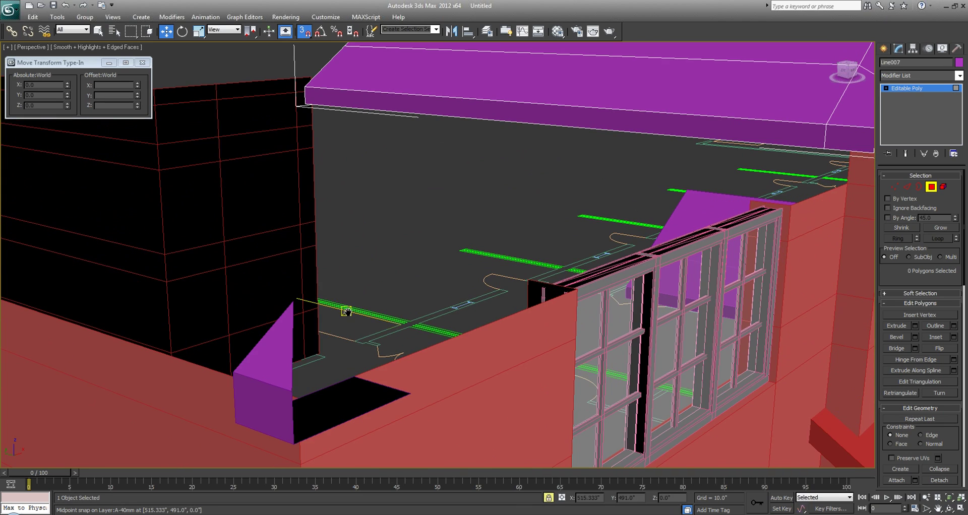
pyautogui.moveTo(347, 311); pyautogui.dragTo(350, 333, button='middle')
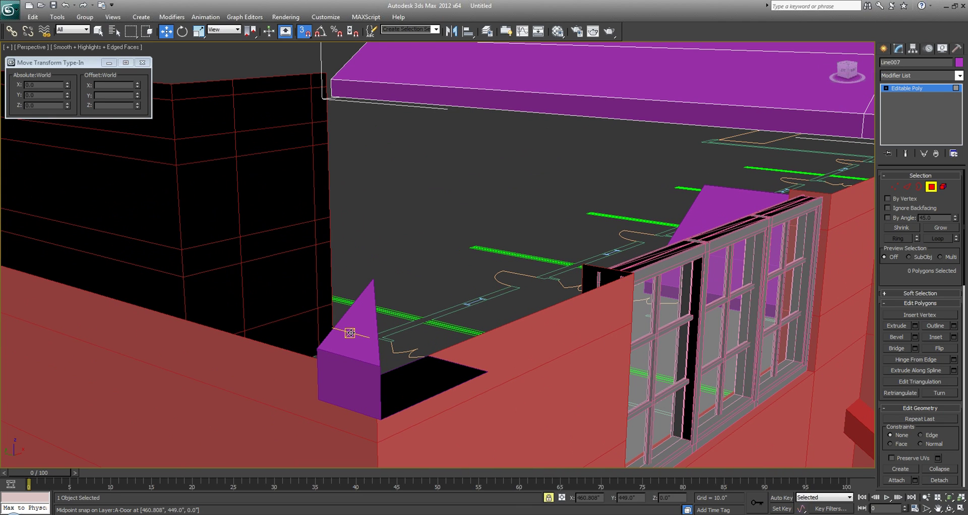
pyautogui.press('q')
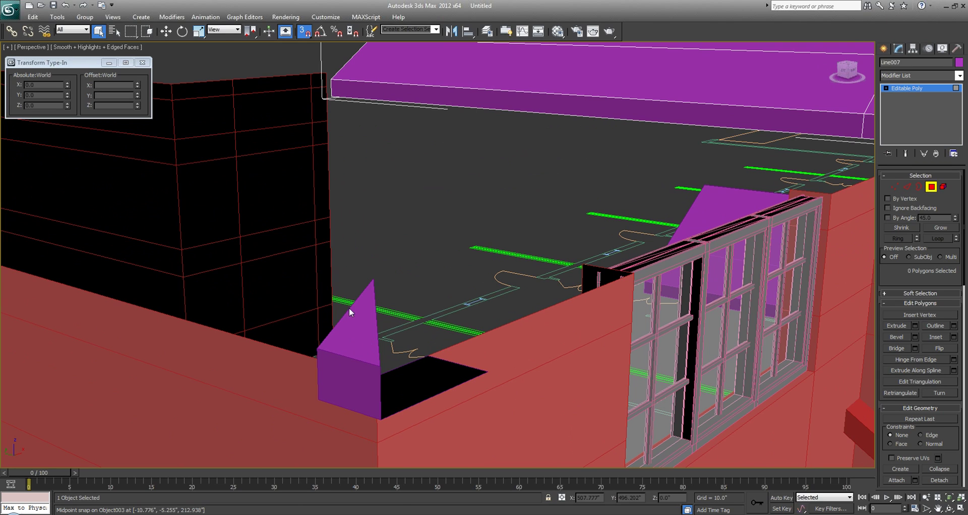
pyautogui.click(886, 49)
pyautogui.scroll(-3, 405, 189)
pyautogui.moveTo(405, 190); pyautogui.dragTo(471, 163, button='middle')
pyautogui.keyDown('alt'); pyautogui.moveTo(507, 213); pyautogui.dragTo(411, 282, button='middle'); pyautogui.keyUp('alt')
pyautogui.click(411, 282)
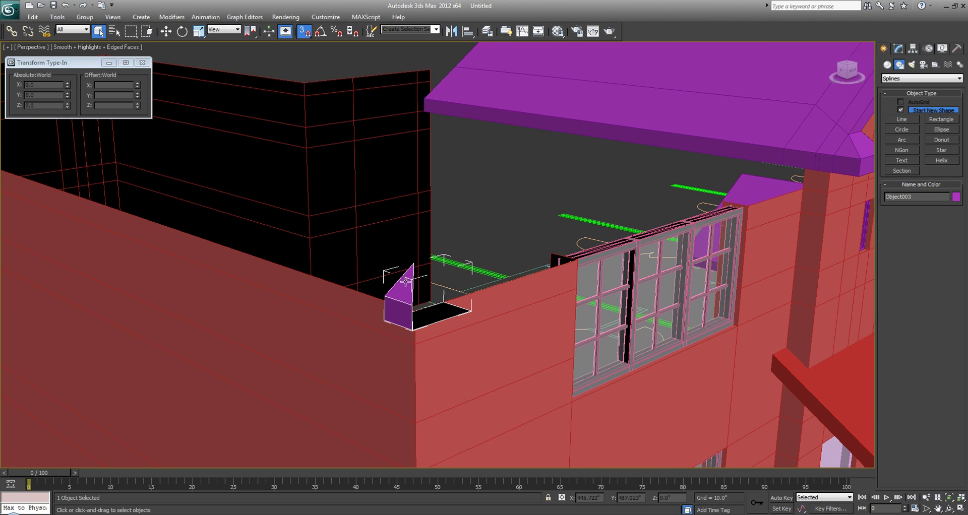
pyautogui.click(903, 119)
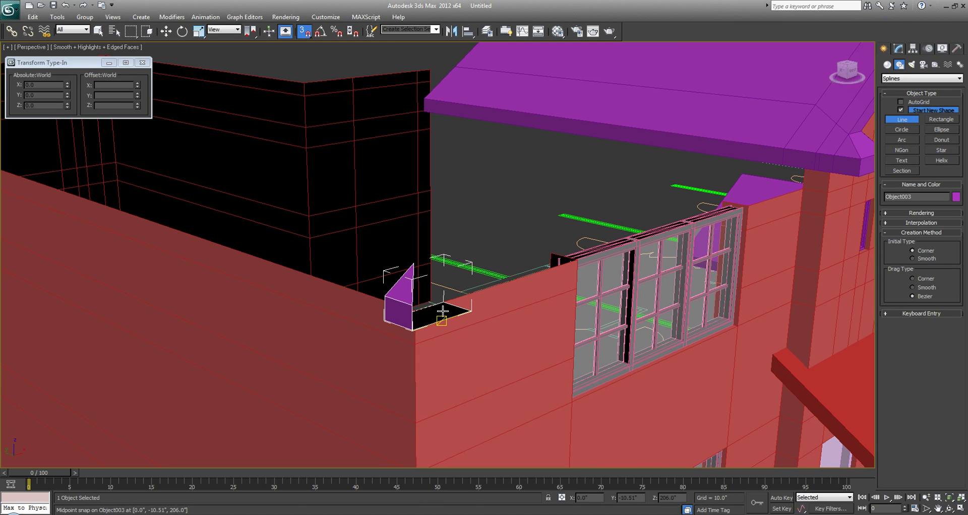
pyautogui.scroll(2, 456, 313)
pyautogui.keyDown('alt'); pyautogui.moveTo(456, 314); pyautogui.dragTo(465, 308, button='middle'); pyautogui.keyUp('alt')
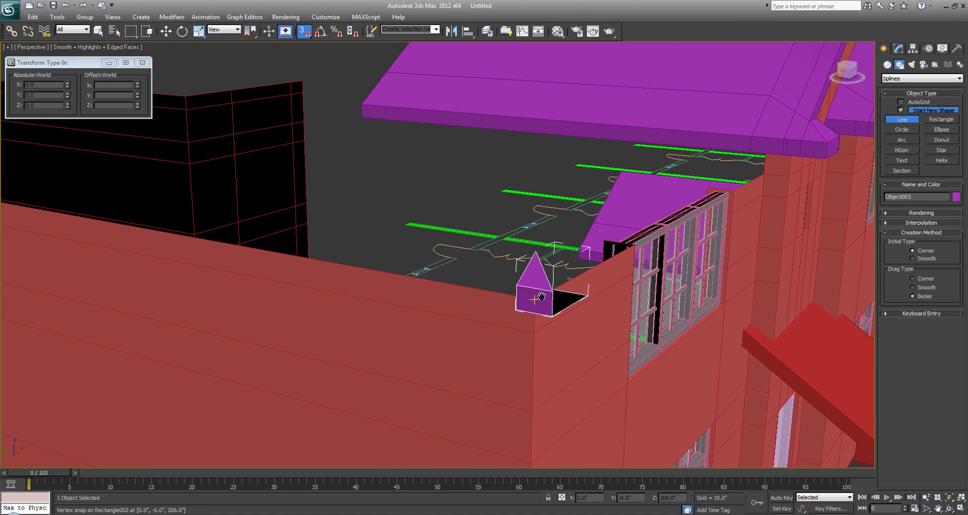
pyautogui.moveTo(570, 283); pyautogui.dragTo(452, 337, button='middle')
pyautogui.scroll(-2, 452, 337)
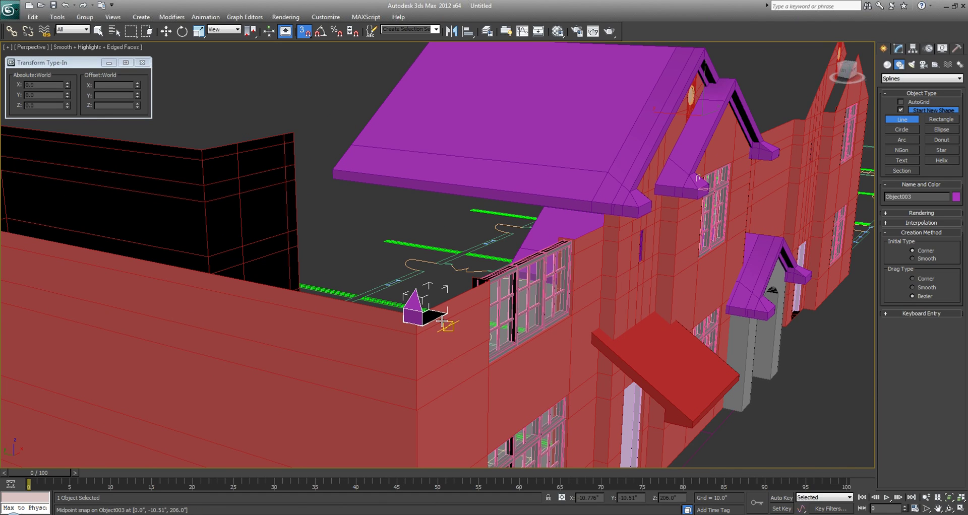
pyautogui.moveTo(445, 318); pyautogui.dragTo(435, 331, button='middle')
pyautogui.rightClick(435, 331)
# Delete the Object003 eave corner clone from the lower wing's outer wall corner.
pyautogui.hotkey('alt', 'w')
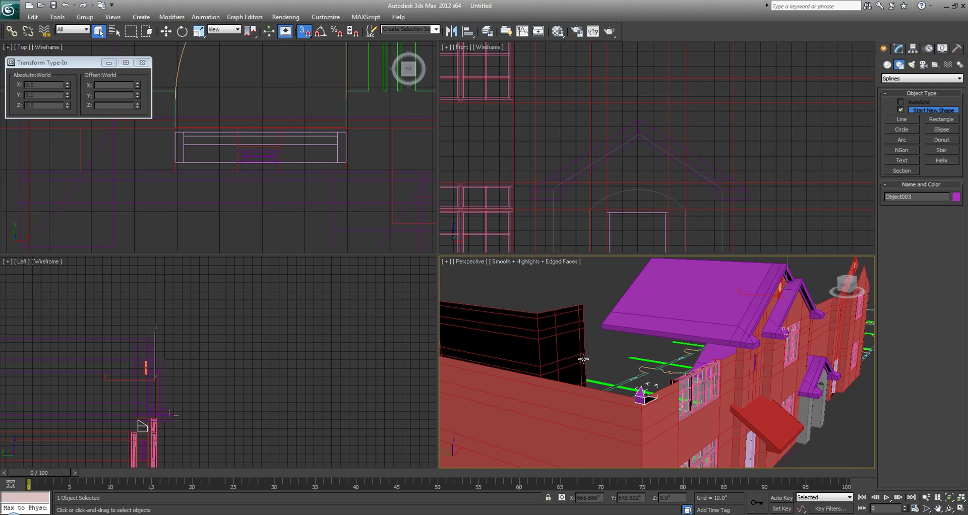
pyautogui.click(588, 343)
pyautogui.moveTo(588, 343); pyautogui.dragTo(588, 337, button='middle')
pyautogui.moveTo(180, 98); pyautogui.dragTo(504, 203, button='middle')
pyautogui.hotkey('alt', 'w')
pyautogui.scroll(-3, 505, 203)
pyautogui.scroll(-5, 506, 207)
# Draw a square about 18.6" on each side and snap it diagonally outside the lower wing's outer wall corner in the top view.
pyautogui.click(930, 120)
pyautogui.scroll(4, 270, 256)
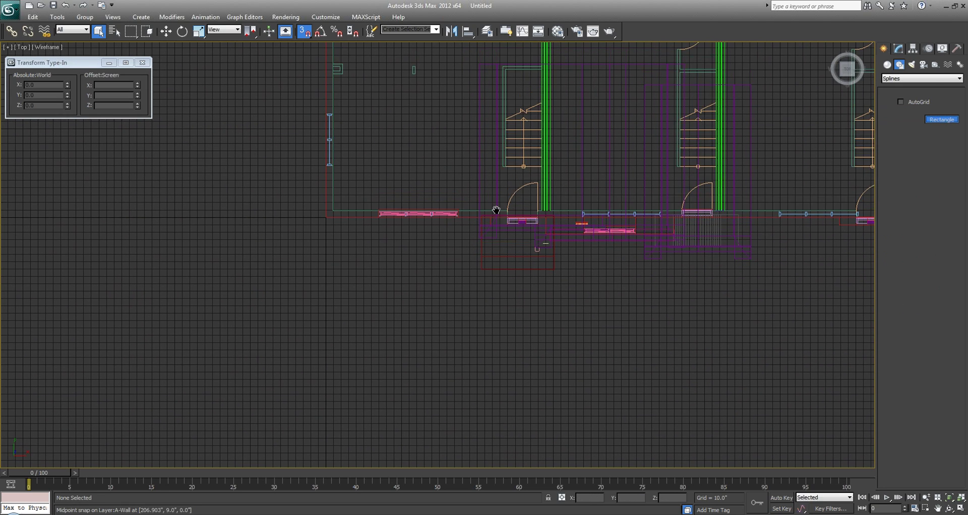
pyautogui.moveTo(362, 248); pyautogui.dragTo(390, 265)
pyautogui.scroll(2, 391, 263)
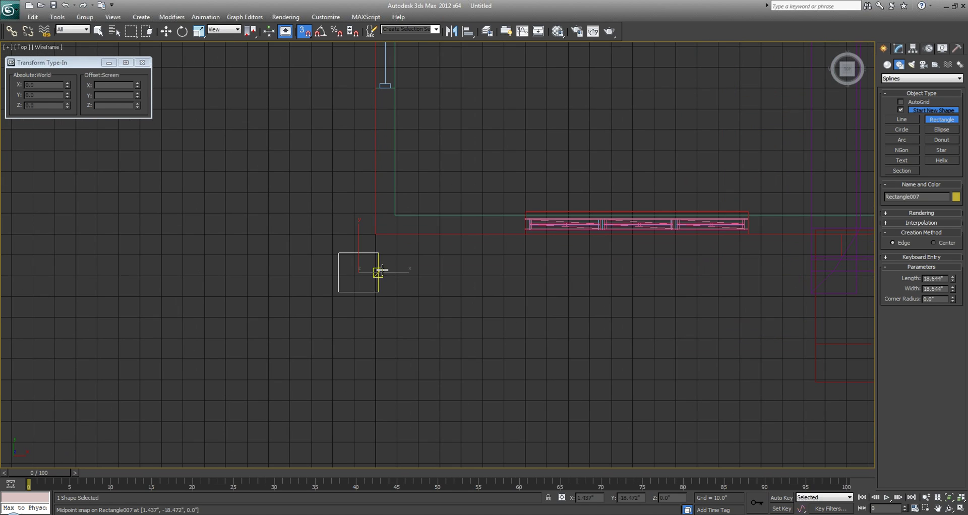
pyautogui.press('w')
pyautogui.moveTo(379, 254); pyautogui.dragTo(374, 235)
pyautogui.press('q')
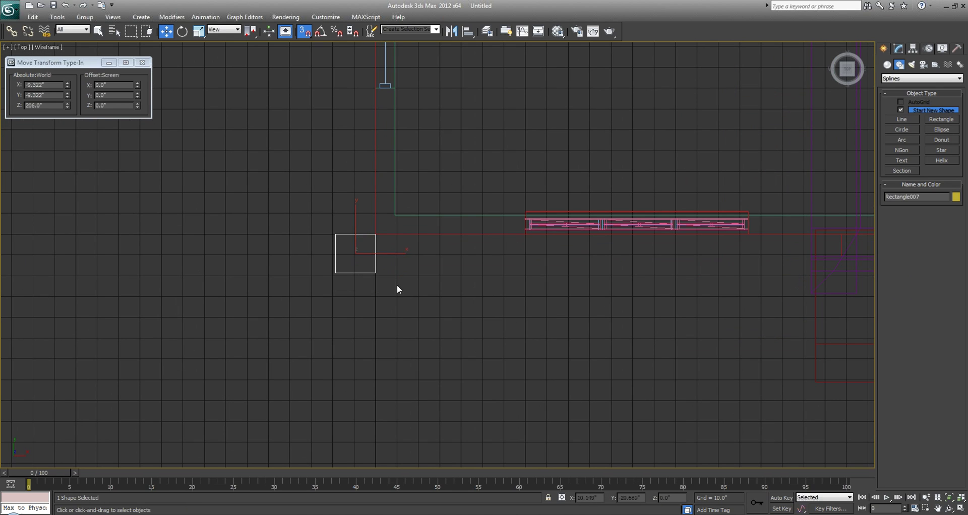
# Convert the corner square to an editable poly and flip its polygon so that it faces downward.
pyautogui.hotkey('alt', 'w')
pyautogui.rightClick(498, 317)
pyautogui.hotkey('alt', 'w')
pyautogui.keyDown('alt'); pyautogui.moveTo(498, 317); pyautogui.dragTo(383, 349, button='middle'); pyautogui.keyUp('alt')
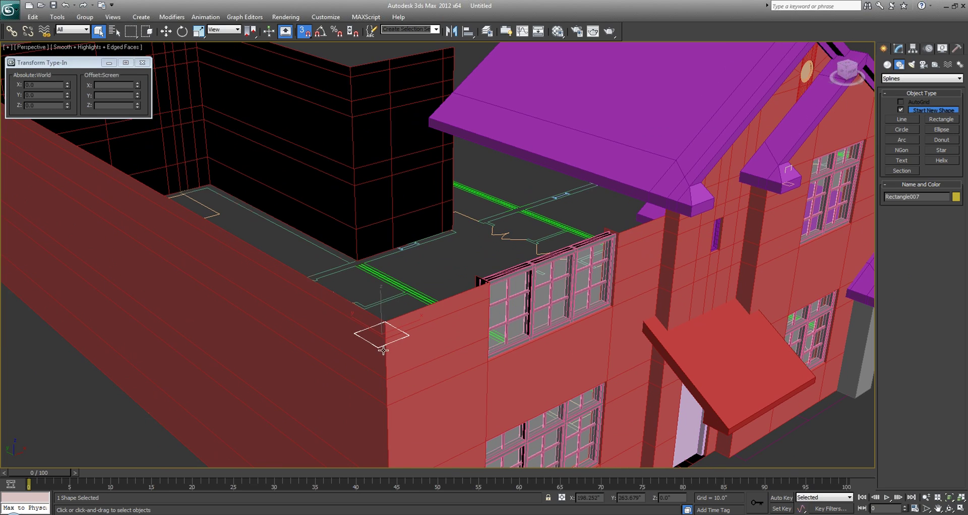
pyautogui.rightClick(386, 346)
pyautogui.moveTo(447, 440)
pyautogui.click(524, 452)
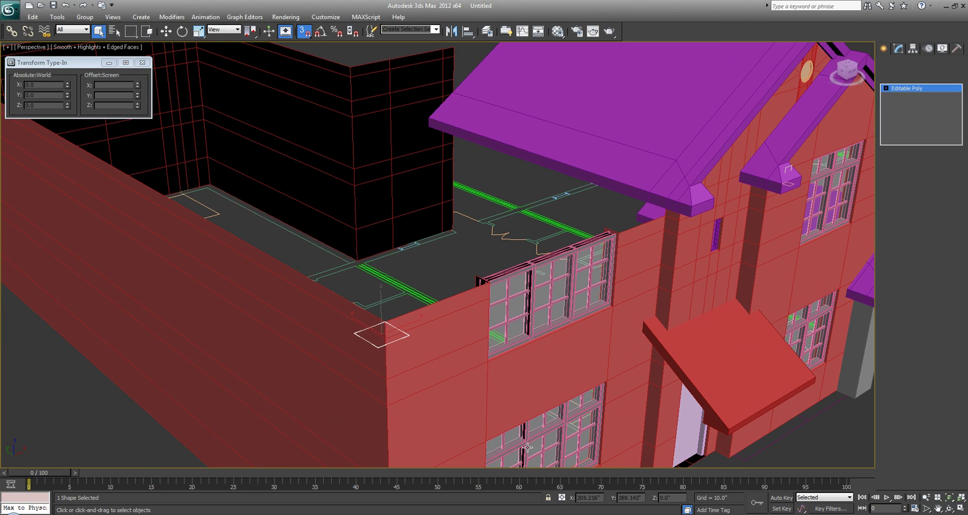
pyautogui.scroll(3, 355, 338)
pyautogui.press('2')
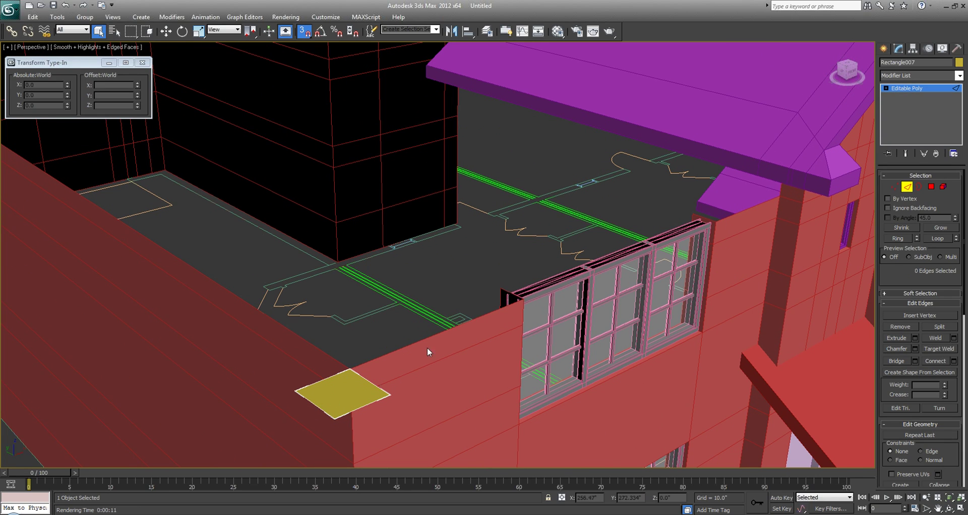
pyautogui.press('4')
pyautogui.click(338, 395)
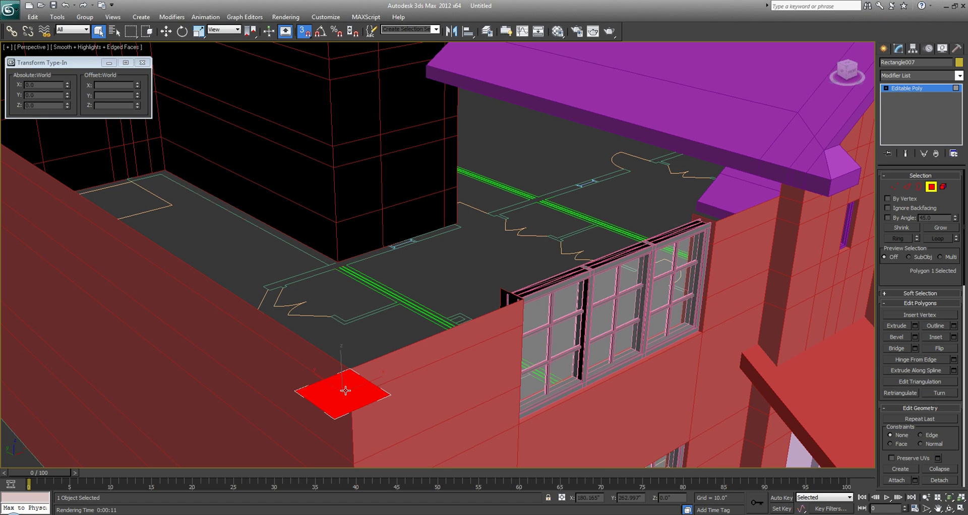
pyautogui.click(949, 353)
# Extend the corner square's two outer edges upward by about 5.6" to form a short fascia.
pyautogui.moveTo(378, 328); pyautogui.dragTo(389, 325, button='middle')
pyautogui.press('2')
pyautogui.keyDown('ctrl'); pyautogui.click(387, 396); pyautogui.keyUp('ctrl')
pyautogui.press('w')
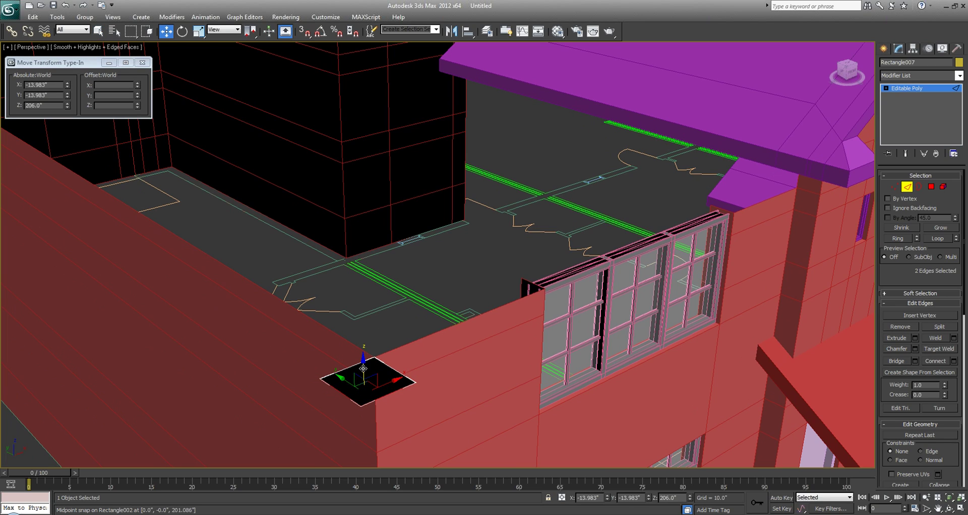
pyautogui.keyDown('shift'); pyautogui.moveTo(363, 369); pyautogui.dragTo(363, 350); pyautogui.keyUp('shift')
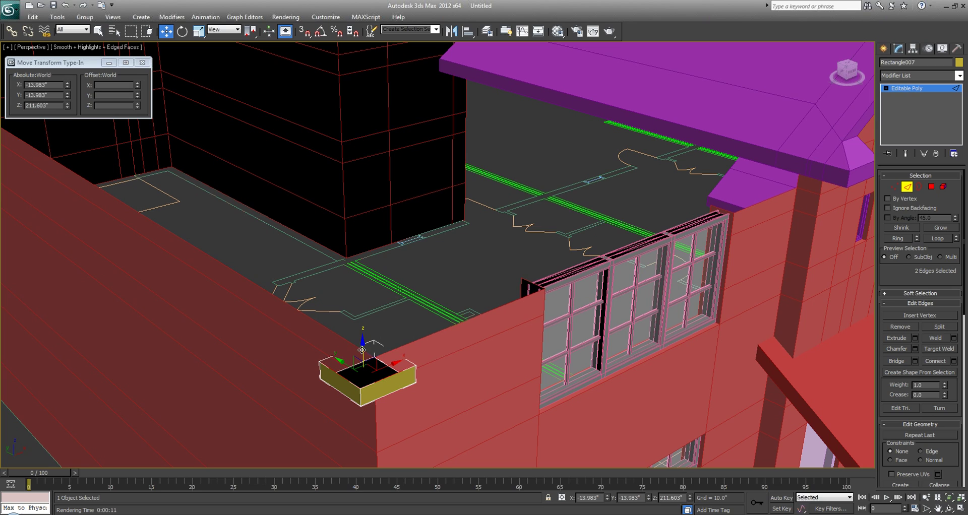
pyautogui.moveTo(412, 377); pyautogui.dragTo(463, 356, button='middle')
pyautogui.click(443, 358)
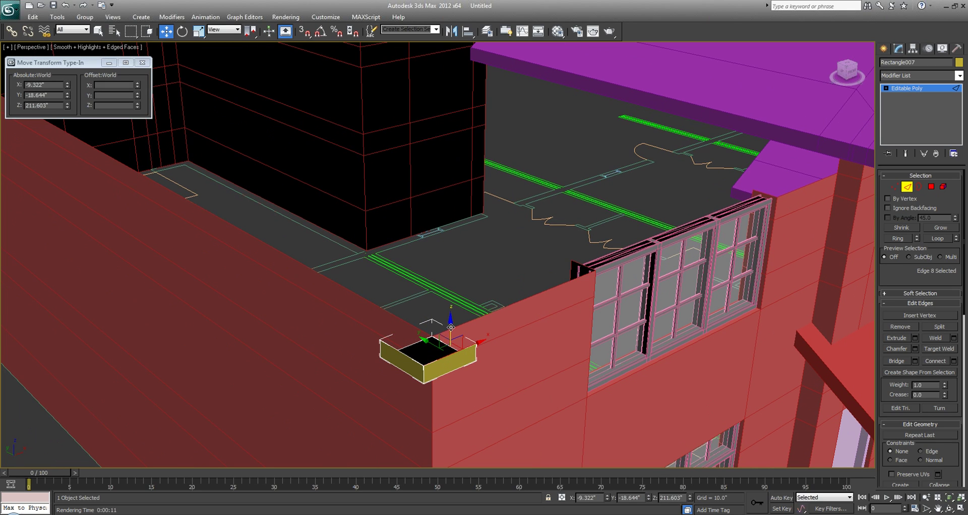
# Clone the main roof's large slope polygon as an element, snapping its lower front corner to the top outer corner of the new fascia.
pyautogui.scroll(-5, 438, 350)
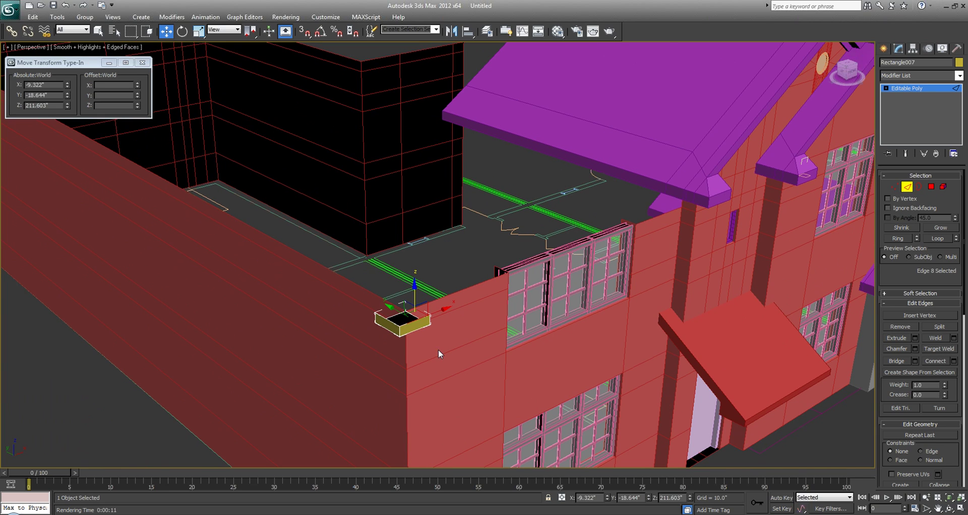
pyautogui.moveTo(538, 256); pyautogui.dragTo(466, 316, button='middle')
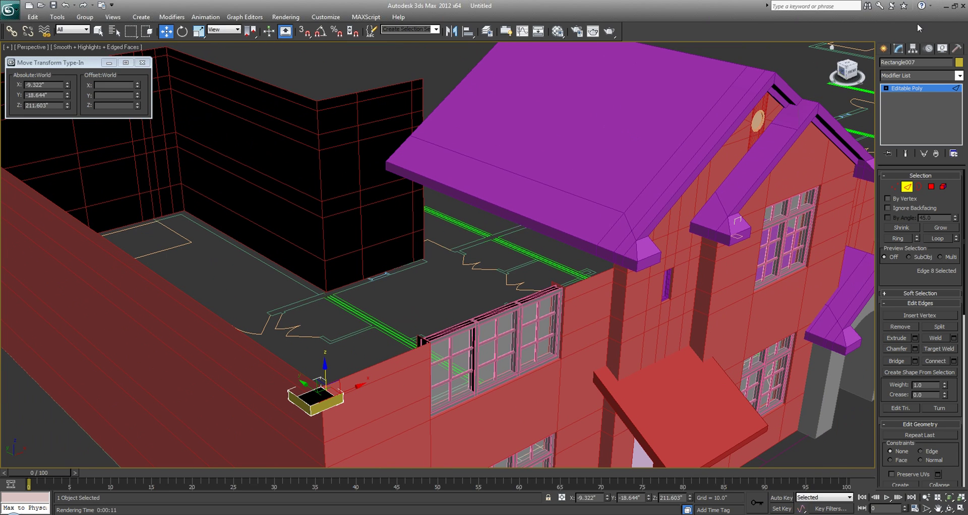
pyautogui.click(888, 48)
pyautogui.click(615, 119)
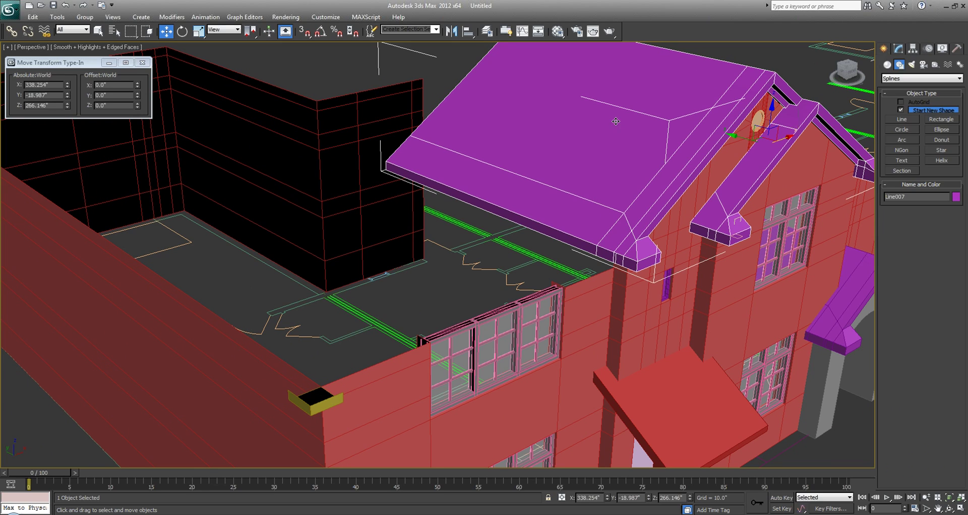
pyautogui.press('4')
pyautogui.click(593, 138)
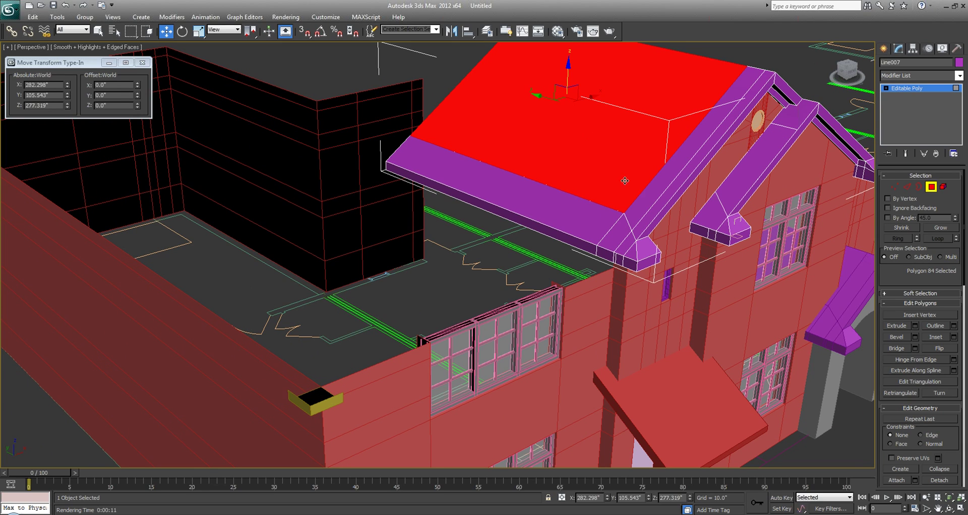
pyautogui.press('s')
pyautogui.moveTo(625, 207)
pyautogui.keyDown('shift'); pyautogui.mouseDown()
pyautogui.moveTo(324, 324)
pyautogui.moveTo(309, 405)
pyautogui.mouseUp(); pyautogui.keyUp('shift')
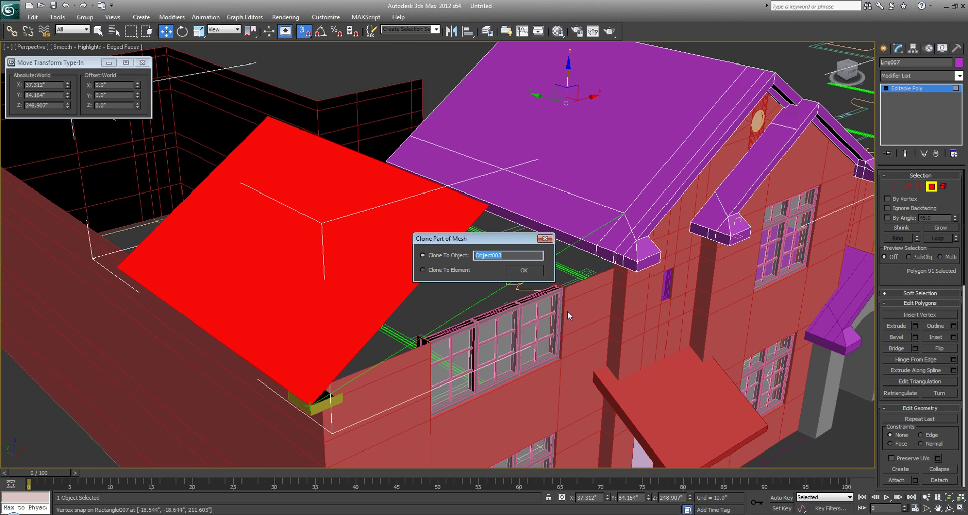
pyautogui.click(441, 270)
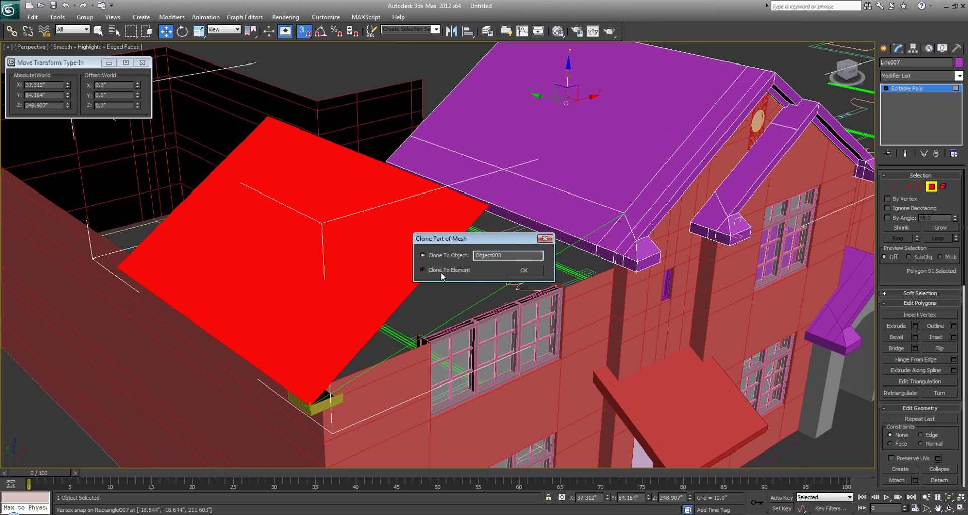
pyautogui.click(524, 271)
# Clone the copied roof slope once more as an element, offset beside the first copy.
pyautogui.scroll(-5, 359, 327)
pyautogui.moveTo(404, 214)
pyautogui.keyDown('shift'); pyautogui.mouseDown()
pyautogui.moveTo(473, 209)
pyautogui.moveTo(380, 227)
pyautogui.mouseUp(); pyautogui.keyUp('shift')
pyautogui.click(525, 271)
pyautogui.click(406, 219)
pyautogui.keyDown('shift'); pyautogui.moveTo(415, 216); pyautogui.dragTo(468, 203); pyautogui.keyUp('shift')
pyautogui.click(524, 276)
# Rotate the second slope copy 90 degrees about the Z axis.
pyautogui.press('e')
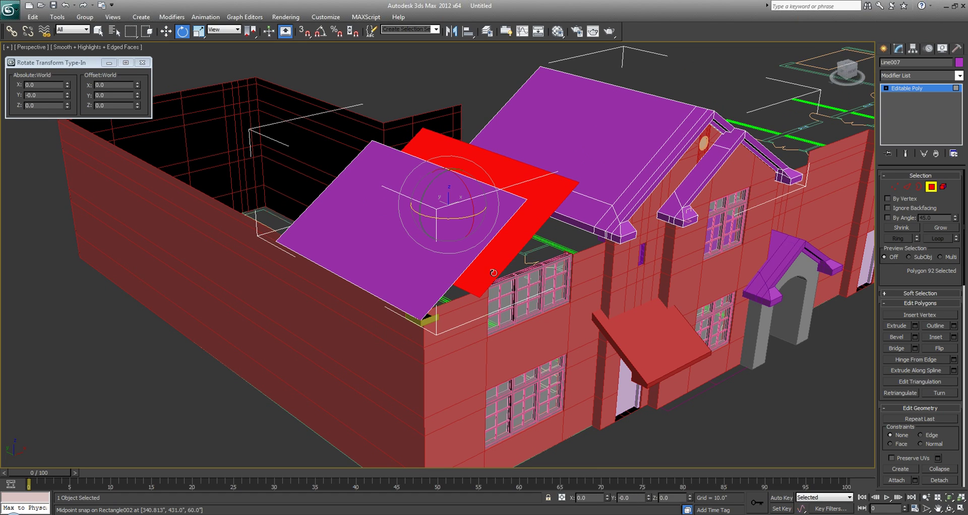
pyautogui.click(113, 107)
pyautogui.write('90')
pyautogui.press('Return')
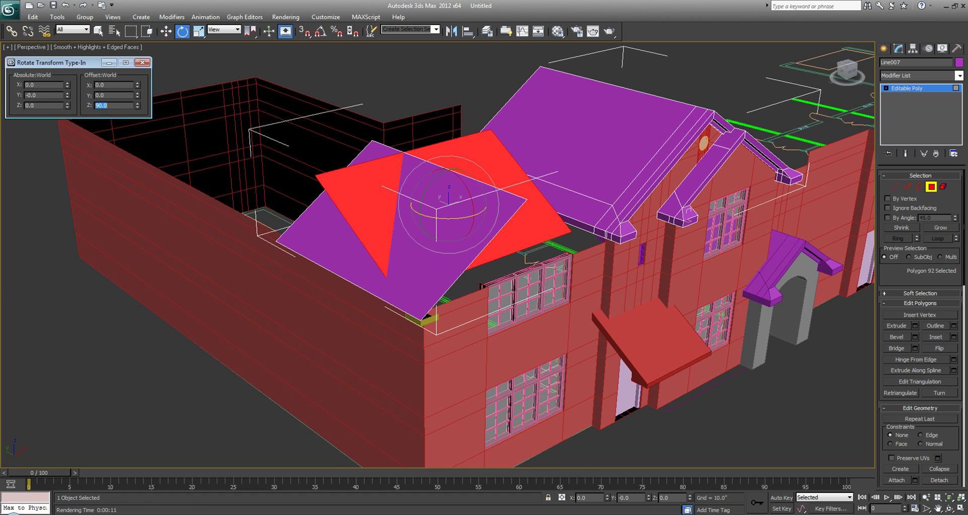
# Snap the rotated slope's lower corner to the fascia's top outer corner, where it meets the first slope copy.
pyautogui.keyDown('alt'); pyautogui.moveTo(276, 204); pyautogui.dragTo(320, 261, button='middle'); pyautogui.keyUp('alt')
pyautogui.press('F3')
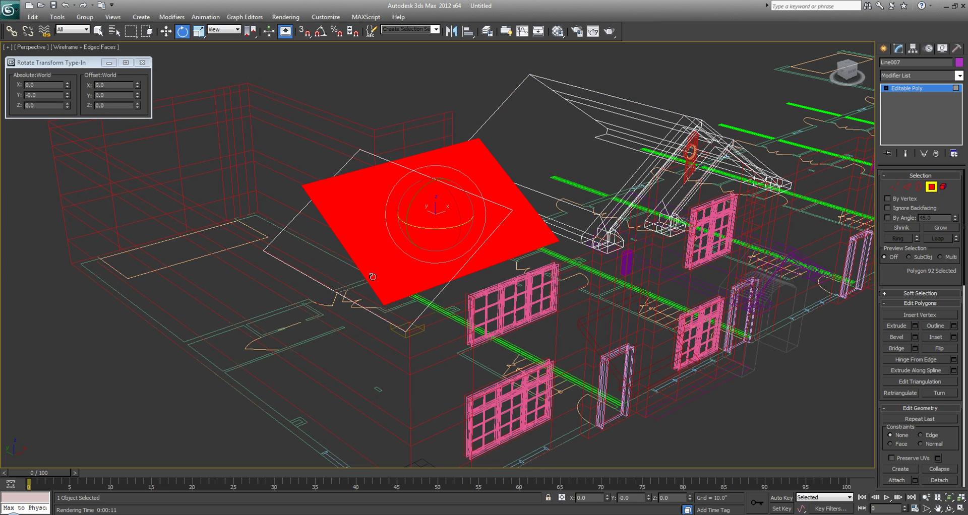
pyautogui.press('w')
pyautogui.press('s')
pyautogui.moveTo(385, 303); pyautogui.dragTo(328, 199)
pyautogui.rightClick(327, 200)
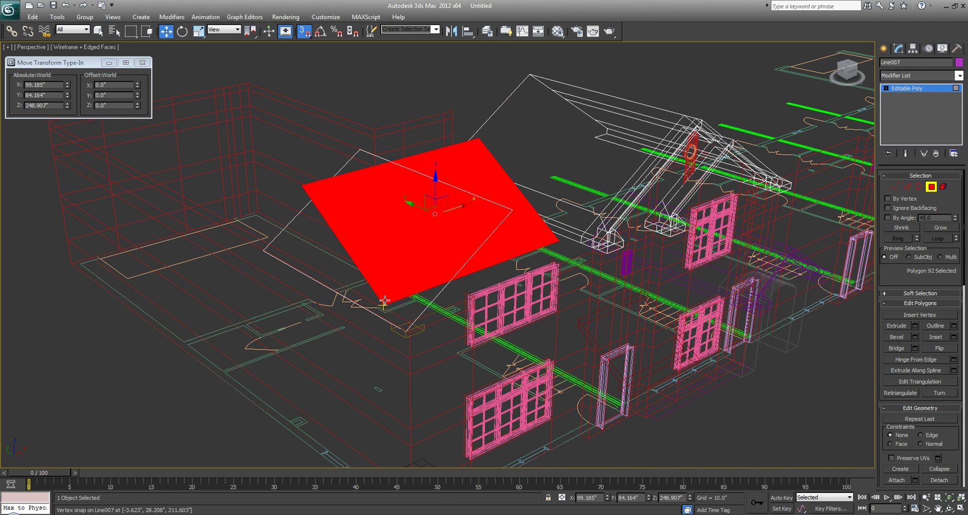
pyautogui.moveTo(384, 302); pyautogui.dragTo(404, 331)
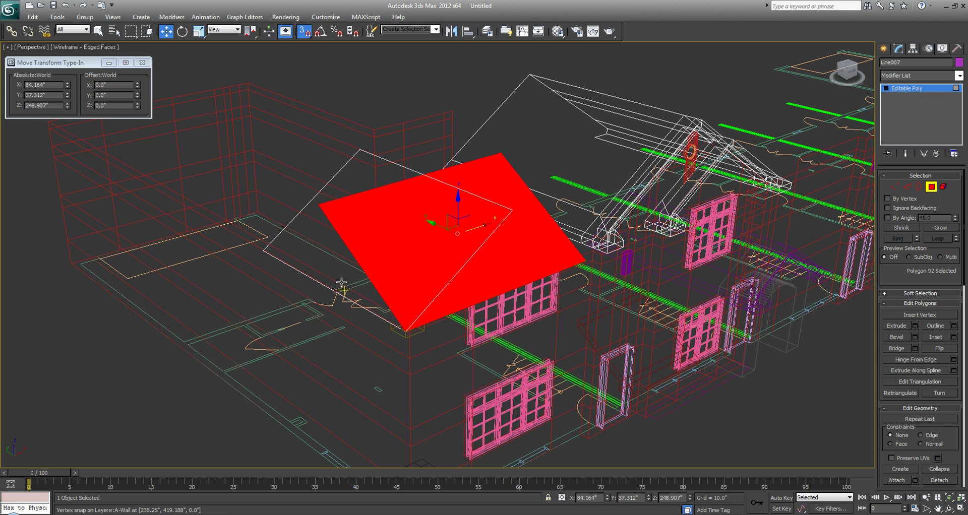
pyautogui.moveTo(346, 283); pyautogui.dragTo(343, 290, button='middle')
pyautogui.press('F3')
# Select both slope copies and QuickSlice them in the top view along the corner square's outer-to-inner diagonal.
pyautogui.scroll(4, 371, 277)
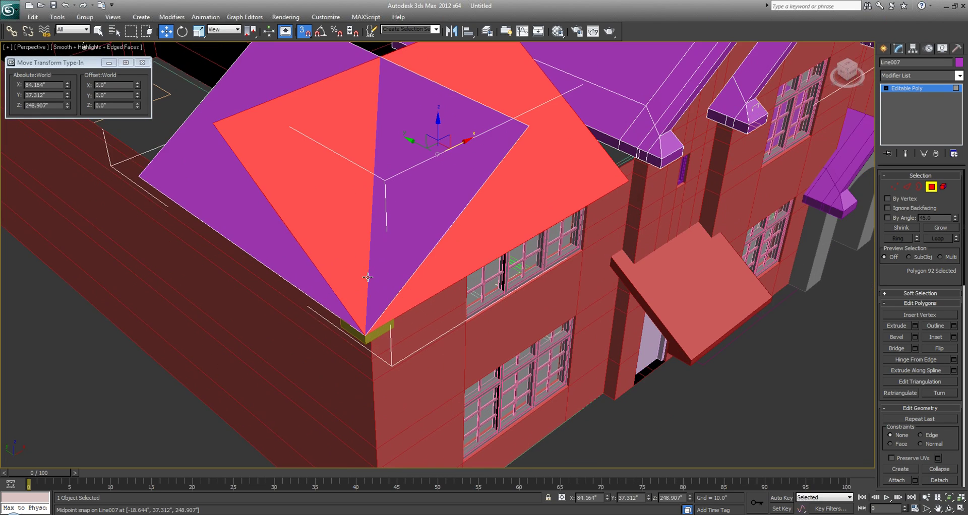
pyautogui.press('q')
pyautogui.keyDown('ctrl'); pyautogui.click(407, 235); pyautogui.keyUp('ctrl')
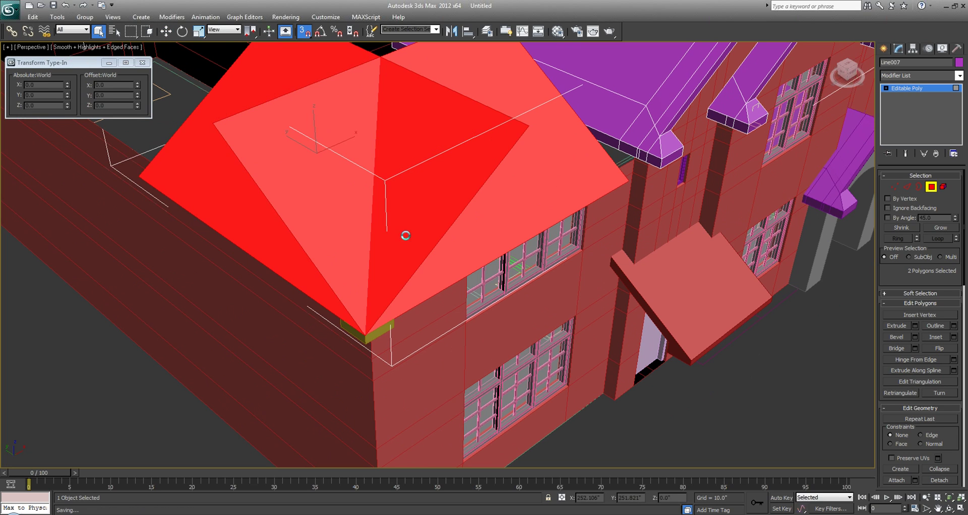
pyautogui.press('t')
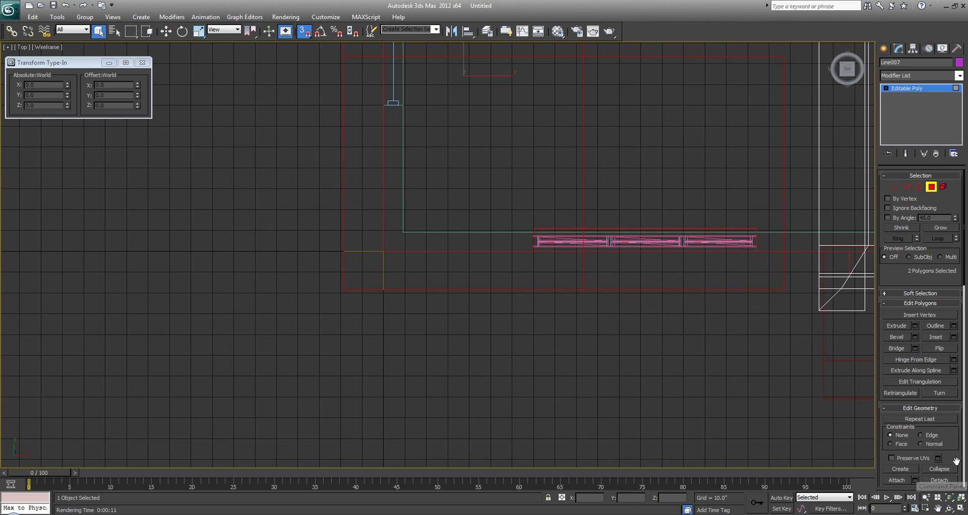
pyautogui.scroll(-3, 937, 402)
pyautogui.click(902, 458)
pyautogui.click(344, 292)
pyautogui.click(380, 253)
pyautogui.rightClick(370, 285)
pyautogui.hotkey('alt', 'w')
pyautogui.middleClick(588, 411)
pyautogui.hotkey('alt', 'w')
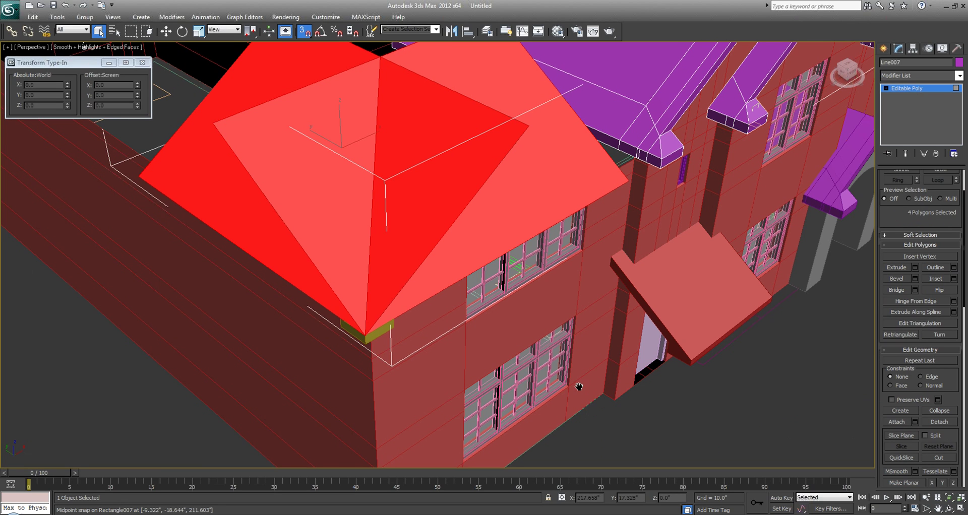
# Delete the overlapping surplus pieces of the sliced slopes, leaving two roof planes that meet along the hip.
pyautogui.moveTo(579, 388); pyautogui.dragTo(569, 398, button='middle')
pyautogui.click(383, 145)
pyautogui.click(404, 147)
pyautogui.keyDown('alt'); pyautogui.click(423, 304); pyautogui.keyUp('alt')
pyautogui.keyDown('alt'); pyautogui.moveTo(422, 304); pyautogui.dragTo(422, 218, button='middle'); pyautogui.keyUp('alt')
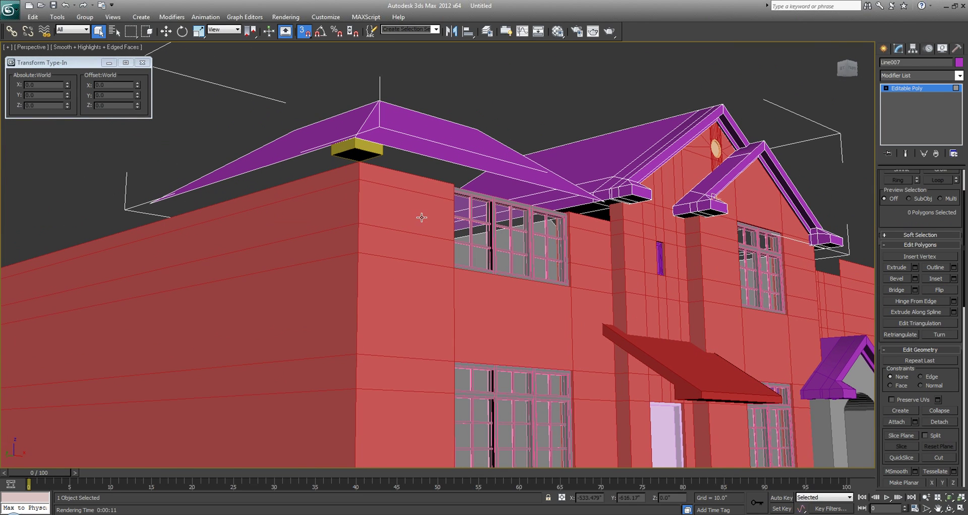
# Select the two hip roof polygons of the main roof object and detach them as a separate object.
pyautogui.click(885, 48)
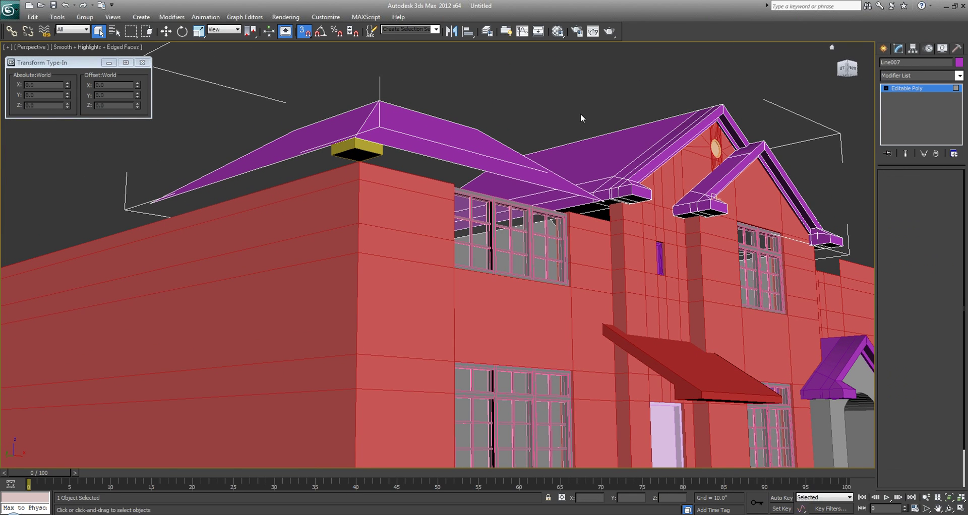
pyautogui.click(358, 149)
pyautogui.click(899, 49)
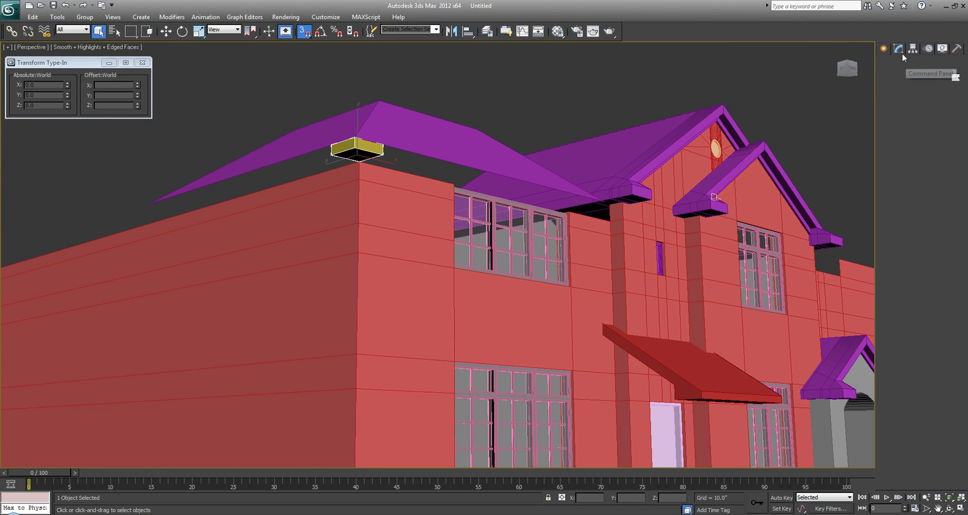
pyautogui.click(447, 161)
pyautogui.moveTo(383, 152); pyautogui.dragTo(421, 211, button='middle')
pyautogui.click(99, 31)
pyautogui.click(432, 202)
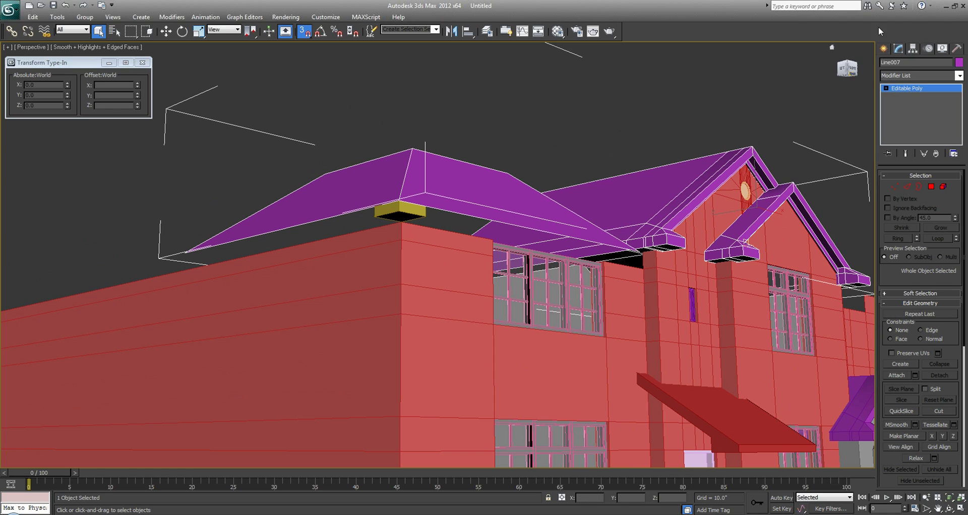
pyautogui.click(932, 186)
pyautogui.moveTo(445, 127); pyautogui.dragTo(365, 246)
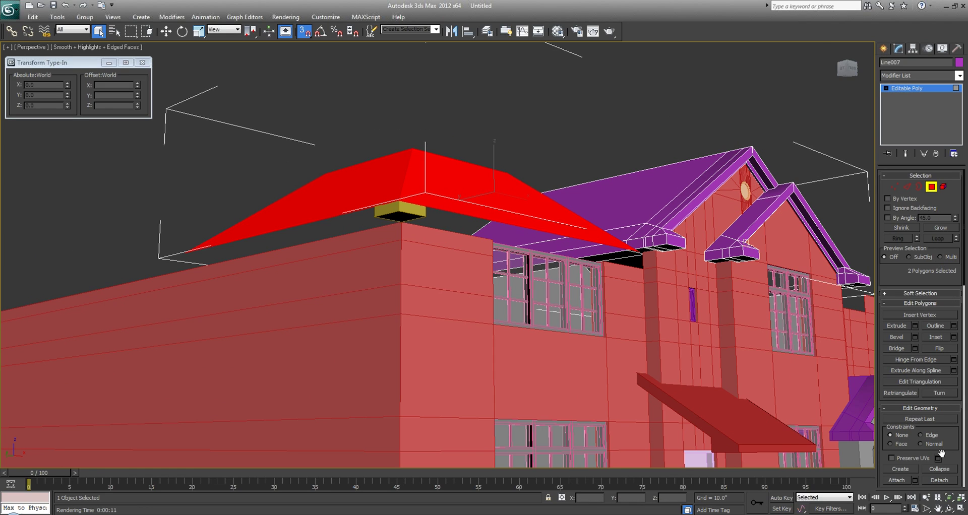
pyautogui.scroll(-3, 941, 454)
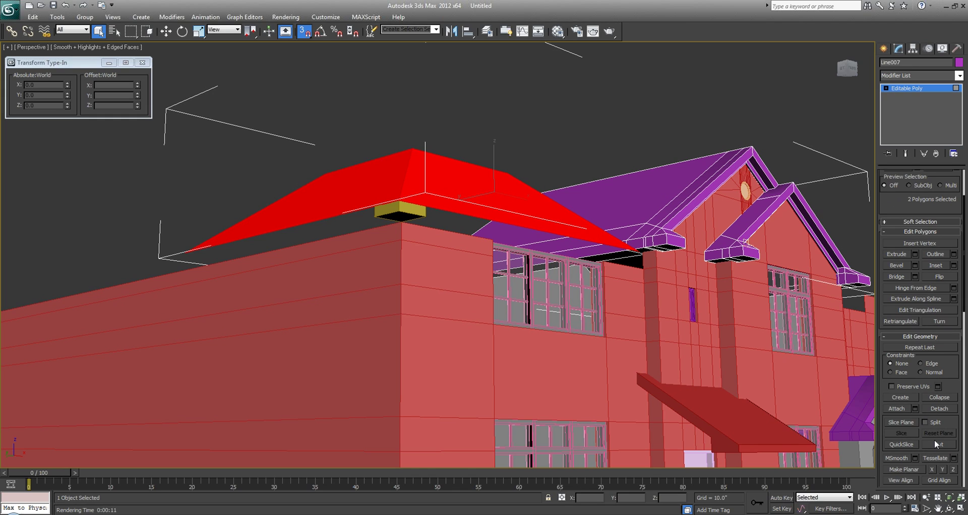
pyautogui.scroll(3, 901, 372)
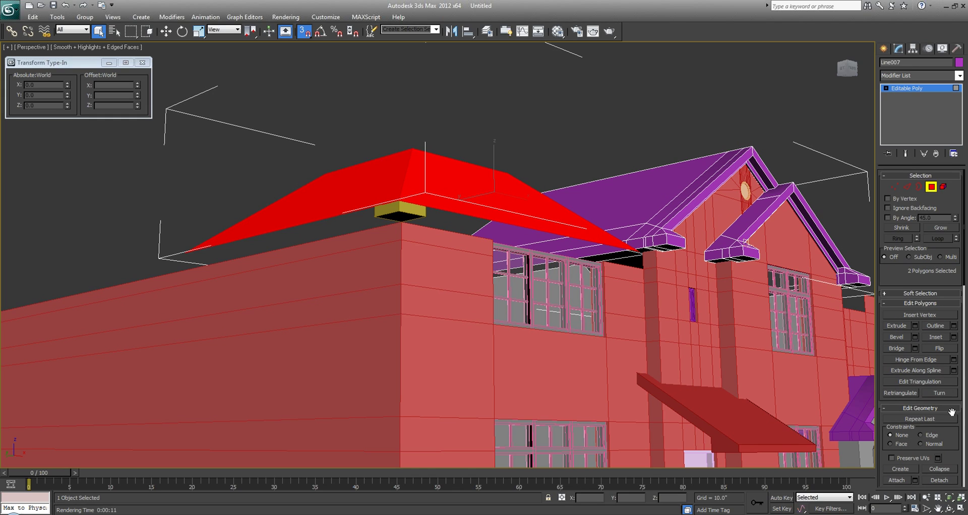
pyautogui.scroll(-10, 949, 438)
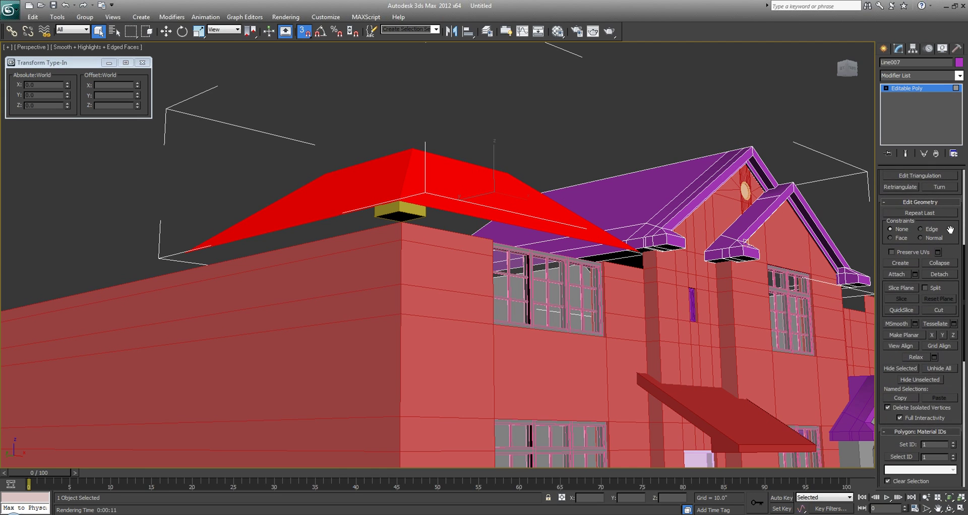
pyautogui.scroll(-10, 921, 292)
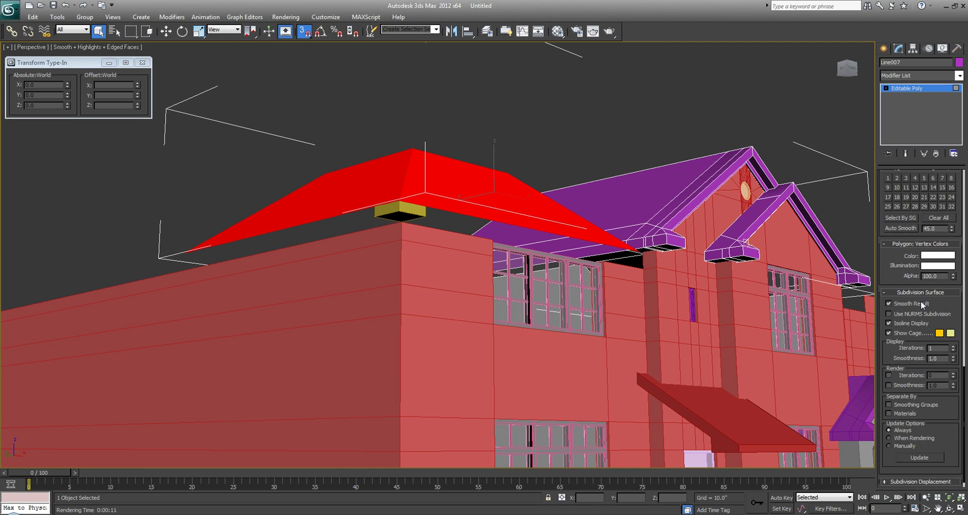
pyautogui.scroll(8, 921, 303)
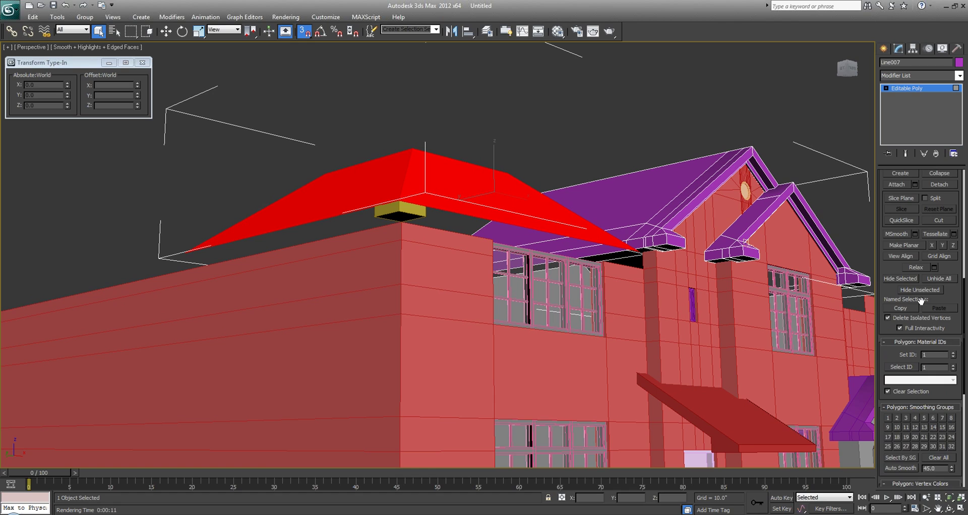
pyautogui.scroll(2, 921, 301)
pyautogui.scroll(2, 921, 301)
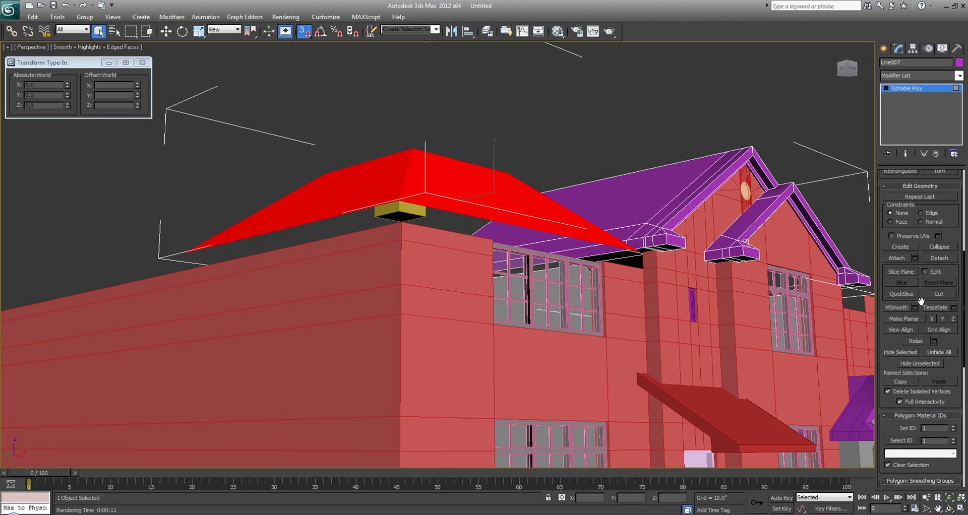
pyautogui.click(944, 259)
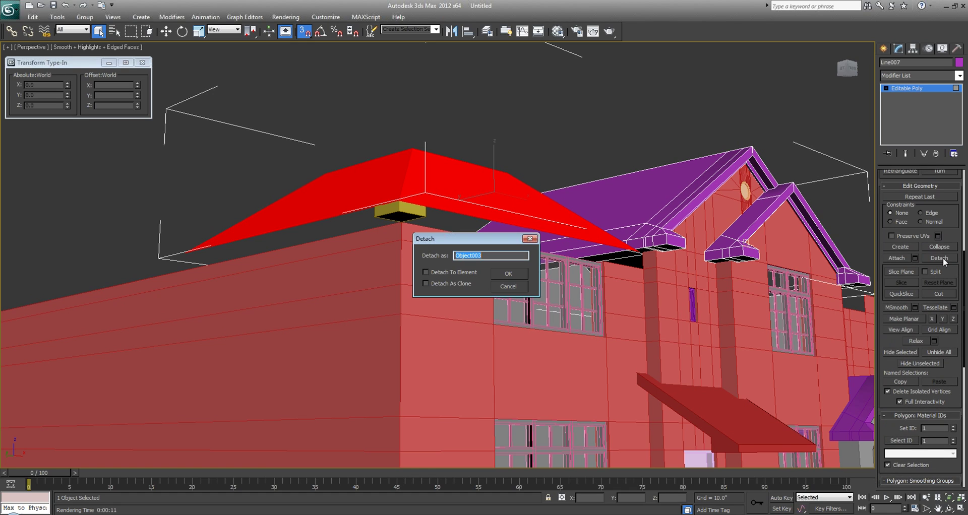
pyautogui.click(509, 274)
# Attach the detached hip roof planes to the corner fascia object.
pyautogui.click(883, 48)
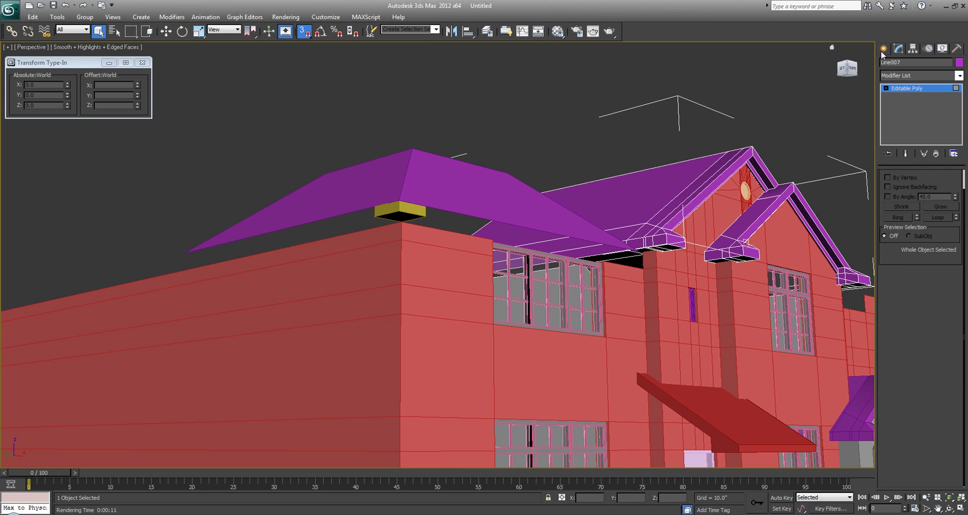
pyautogui.click(414, 212)
pyautogui.click(898, 49)
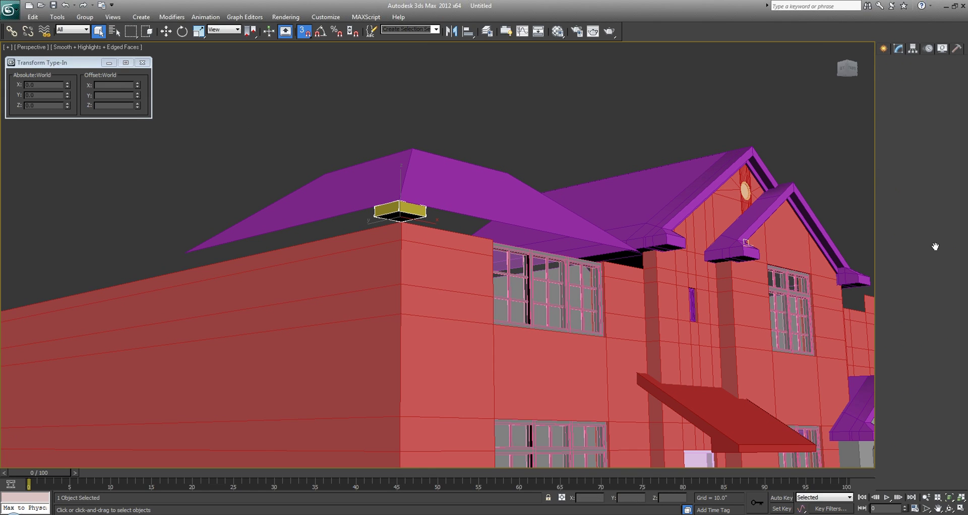
pyautogui.click(900, 375)
pyautogui.click(504, 233)
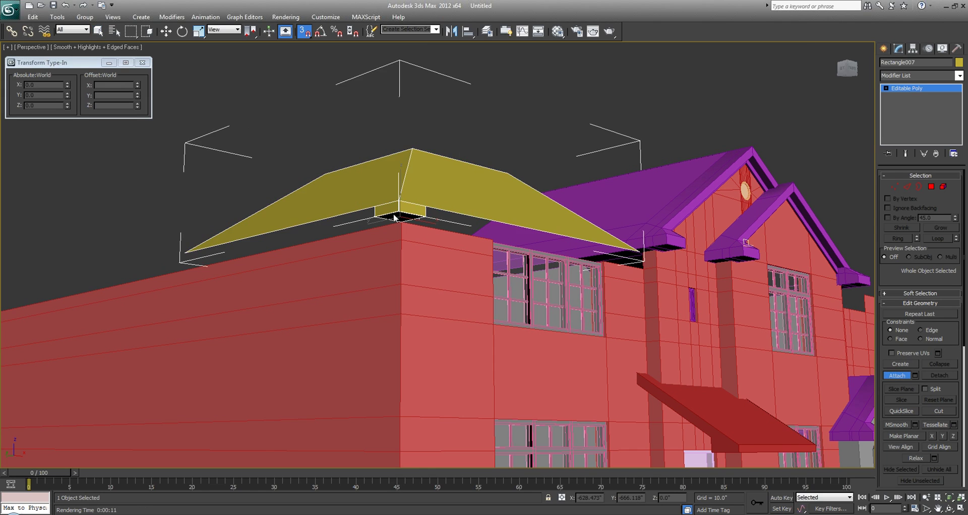
# Extend the corner fascia along the side wall by snapping its end edges to the side roof plane's far lower corner.
pyautogui.scroll(5, 398, 212)
pyautogui.press('2')
pyautogui.moveTo(426, 232); pyautogui.dragTo(438, 247, button='middle')
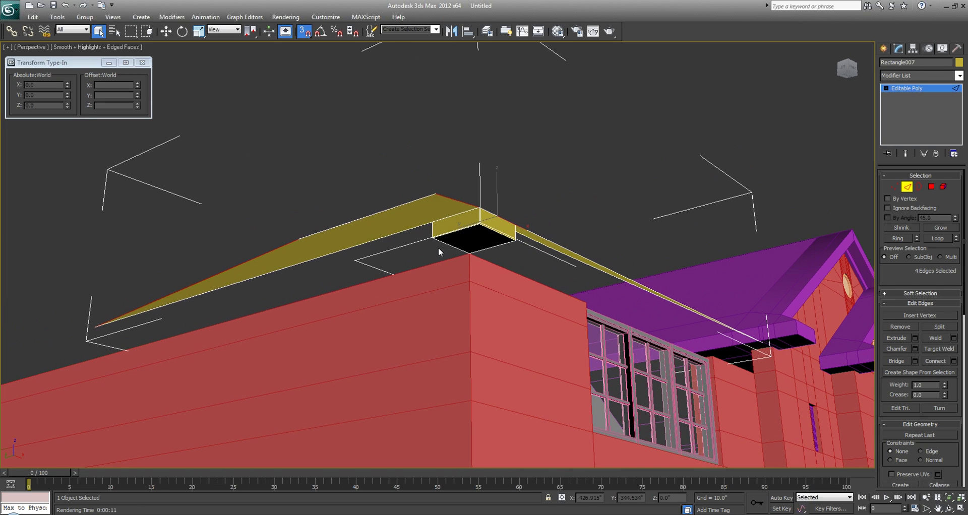
pyautogui.click(433, 230)
pyautogui.press('w')
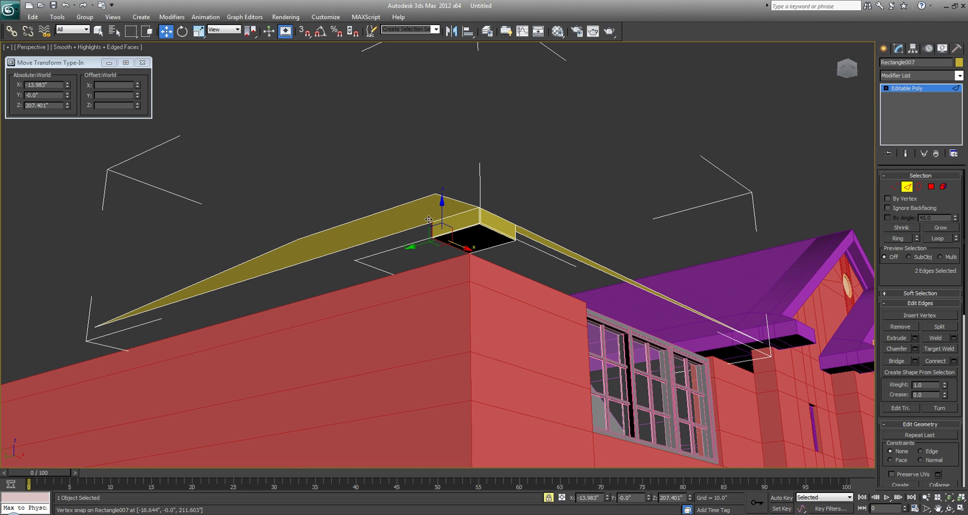
pyautogui.moveTo(428, 222); pyautogui.dragTo(83, 340)
# Extend the fascia's other end along the front wall by snapping its end edges to the front roof plane's far lower corner.
pyautogui.moveTo(564, 271); pyautogui.dragTo(393, 236, button='middle')
pyautogui.click(288, 213)
pyautogui.keyDown('ctrl'); pyautogui.click(307, 187); pyautogui.keyUp('ctrl')
pyautogui.press('space')
pyautogui.moveTo(305, 185); pyautogui.dragTo(614, 315)
# Move the end vertices of the front roof plane and fascia along the front wall until they pass the double gable.
pyautogui.keyDown('alt'); pyautogui.moveTo(487, 262); pyautogui.dragTo(471, 275, button='middle'); pyautogui.keyUp('alt')
pyautogui.scroll(-3, 471, 274)
pyautogui.moveTo(487, 308)
pyautogui.keyDown('alt'); pyautogui.mouseDown(button='middle')
pyautogui.moveTo(452, 295)
pyautogui.moveTo(582, 287)
pyautogui.moveTo(497, 304)
pyautogui.mouseUp(button='middle'); pyautogui.keyUp('alt')
pyautogui.moveTo(501, 184); pyautogui.dragTo(470, 227, button='middle')
pyautogui.press('q')
pyautogui.press('1')
pyautogui.keyDown('alt'); pyautogui.moveTo(474, 272); pyautogui.dragTo(452, 315, button='middle'); pyautogui.keyUp('alt')
pyautogui.moveTo(451, 315); pyautogui.dragTo(393, 271, button='middle')
pyautogui.press('w')
pyautogui.press('s')
pyautogui.moveTo(387, 276); pyautogui.dragTo(715, 305)
pyautogui.moveTo(775, 315); pyautogui.dragTo(525, 292, button='middle')
pyautogui.scroll(-2, 521, 292)
pyautogui.moveTo(448, 273); pyautogui.dragTo(498, 275)
# Move the far end vertices of the side roof plane and fascia back along the side wall.
pyautogui.keyDown('alt'); pyautogui.moveTo(259, 271); pyautogui.dragTo(507, 262, button='middle'); pyautogui.keyUp('alt')
pyautogui.scroll(-2, 507, 263)
pyautogui.keyDown('alt'); pyautogui.moveTo(431, 287); pyautogui.dragTo(440, 315, button='middle'); pyautogui.keyUp('alt')
pyautogui.moveTo(454, 404); pyautogui.dragTo(335, 191)
pyautogui.moveTo(397, 322); pyautogui.dragTo(135, 257)
# Clone the front roof polygon up the slope, snapping its lower hip corner to the original's upper hip corner.
pyautogui.moveTo(438, 290); pyautogui.dragTo(413, 308, button='middle')
pyautogui.scroll(4, 413, 309)
pyautogui.moveTo(302, 270); pyautogui.dragTo(316, 268, button='middle')
pyautogui.press('4')
pyautogui.click(325, 260)
pyautogui.keyDown('alt'); pyautogui.moveTo(226, 265); pyautogui.dragTo(238, 290, button='middle'); pyautogui.keyUp('alt')
pyautogui.press('s')
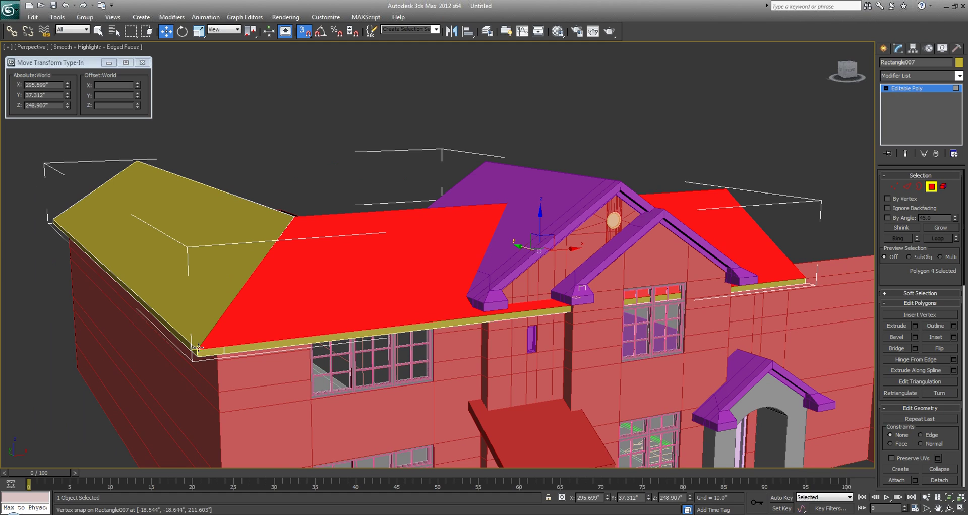
pyautogui.moveTo(199, 349); pyautogui.dragTo(297, 216)
pyautogui.click(524, 271)
# Clone the side roof polygon up the slope from its lower hip corner to its upper hip corner.
pyautogui.click(166, 237)
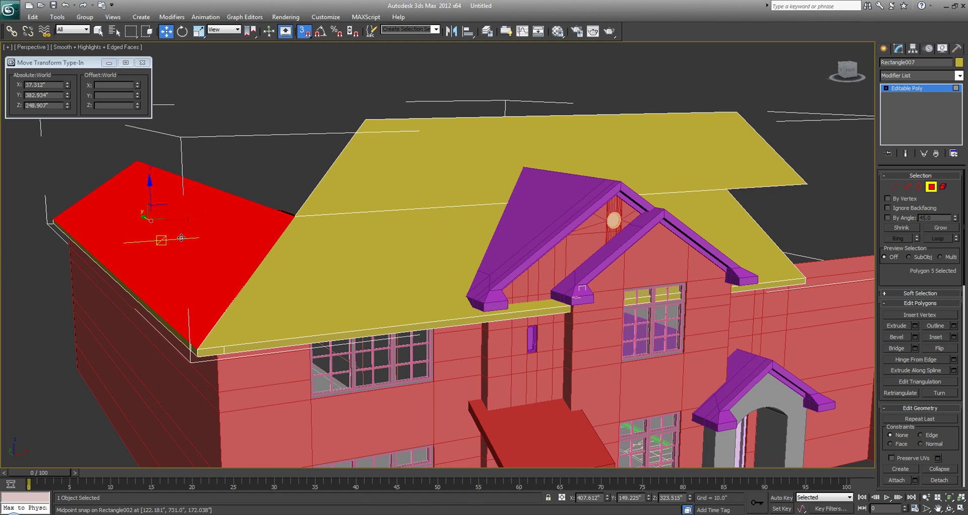
pyautogui.moveTo(199, 347)
pyautogui.keyDown('shift'); pyautogui.mouseDown()
pyautogui.moveTo(282, 211)
pyautogui.moveTo(297, 216)
pyautogui.mouseUp(); pyautogui.keyUp('shift')
pyautogui.click(523, 274)
# Select the front roof and fascia polygons and QuickSlice them vertically in the front view along both outer wall edges of the gable.
pyautogui.moveTo(509, 280)
pyautogui.keyDown('alt'); pyautogui.mouseDown(button='middle')
pyautogui.moveTo(428, 257)
pyautogui.moveTo(410, 240)
pyautogui.moveTo(401, 284)
pyautogui.mouseUp(button='middle'); pyautogui.keyUp('alt')
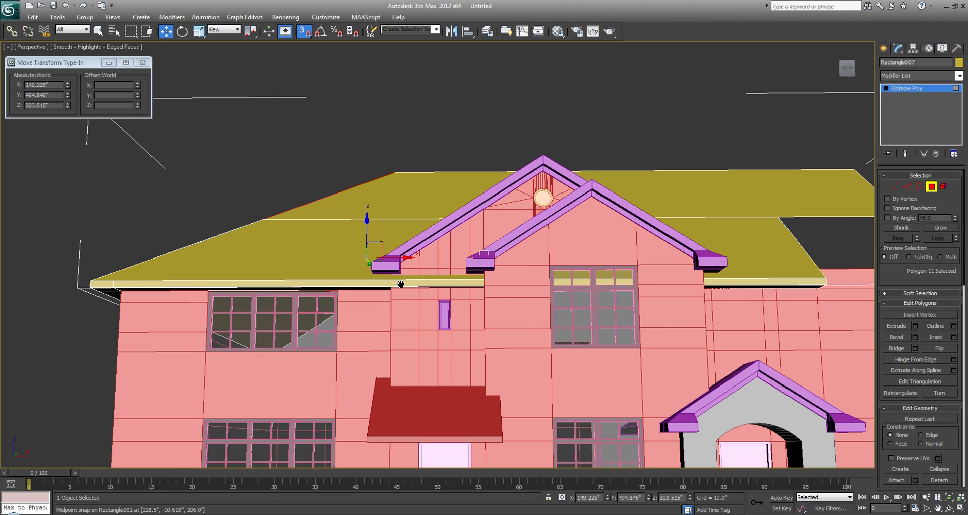
pyautogui.scroll(-6, 504, 242)
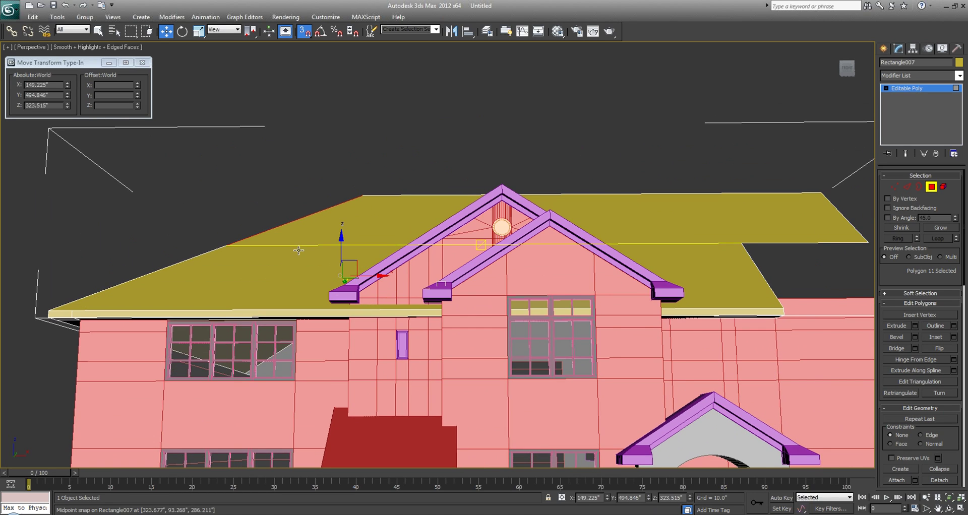
pyautogui.press('q')
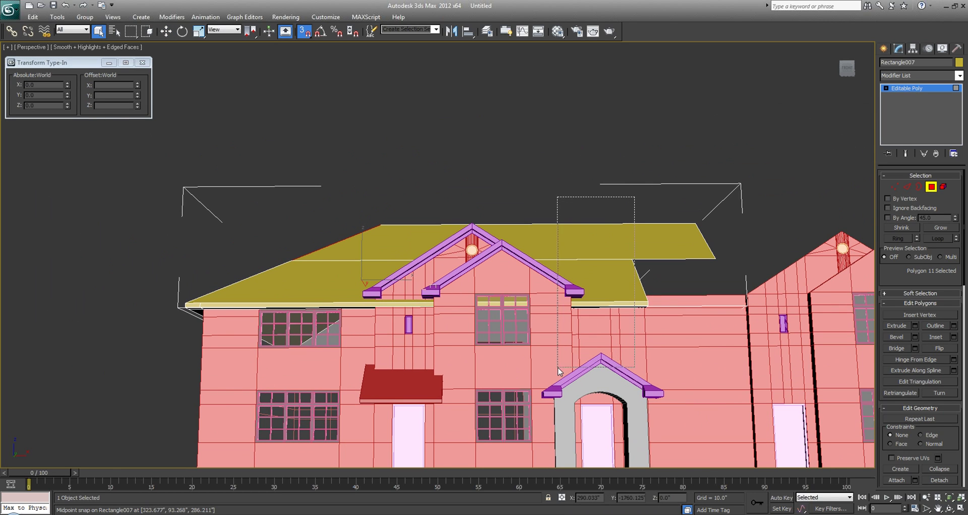
pyautogui.moveTo(558, 368); pyautogui.dragTo(557, 367)
pyautogui.keyDown('alt'); pyautogui.moveTo(489, 285); pyautogui.dragTo(510, 311, button='middle'); pyautogui.keyUp('alt')
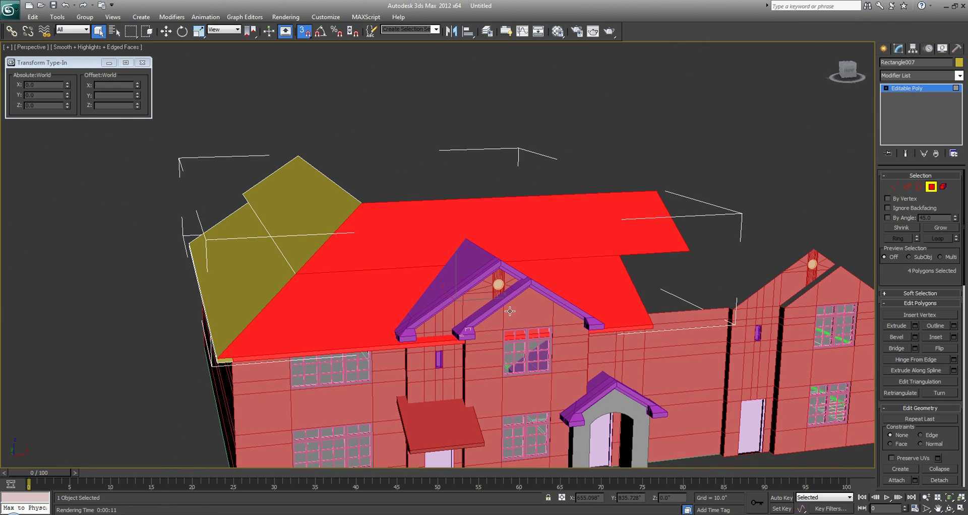
pyautogui.moveTo(622, 335); pyautogui.dragTo(475, 301, button='middle')
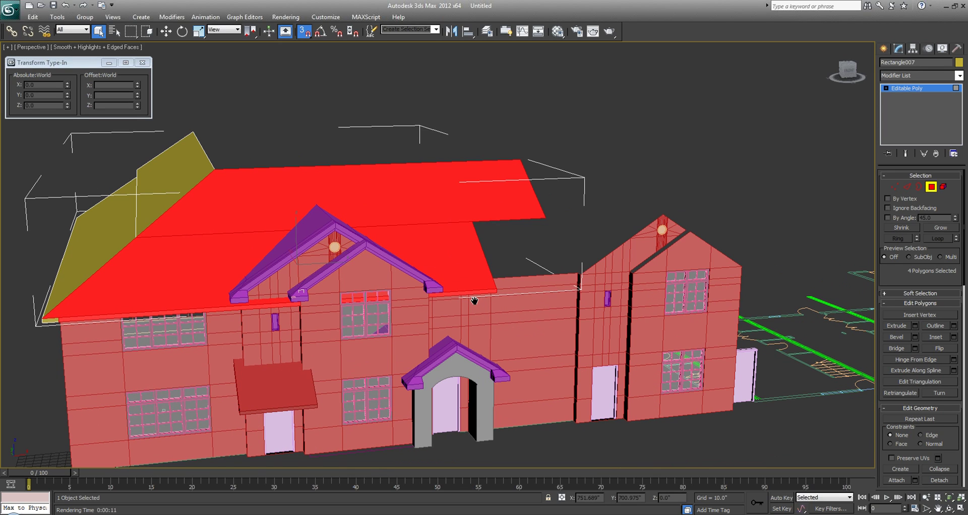
pyautogui.moveTo(316, 299); pyautogui.dragTo(338, 272, button='middle')
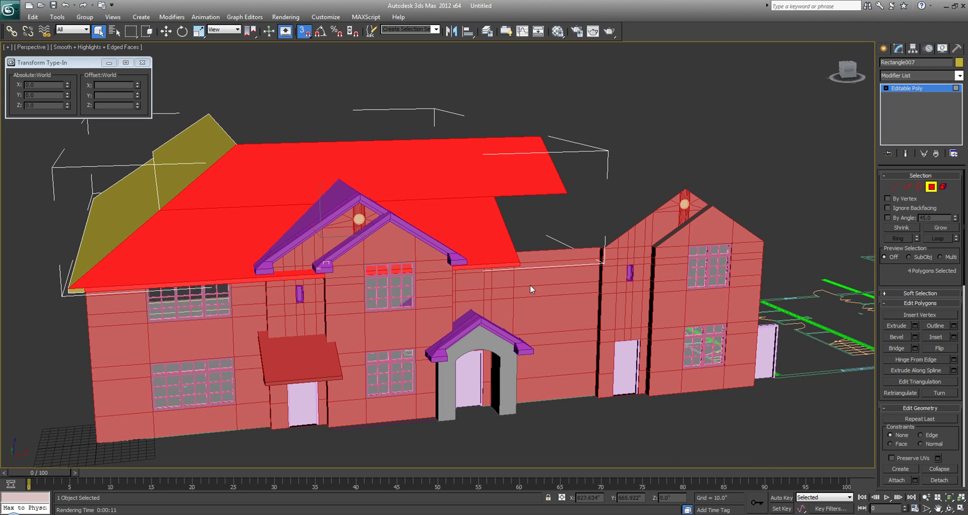
pyautogui.keyDown('alt'); pyautogui.moveTo(554, 260); pyautogui.dragTo(364, 270, button='middle'); pyautogui.keyUp('alt')
pyautogui.scroll(4, 508, 247)
pyautogui.scroll(3, 409, 283)
pyautogui.scroll(-8, 444, 239)
pyautogui.hotkey('alt', 'w')
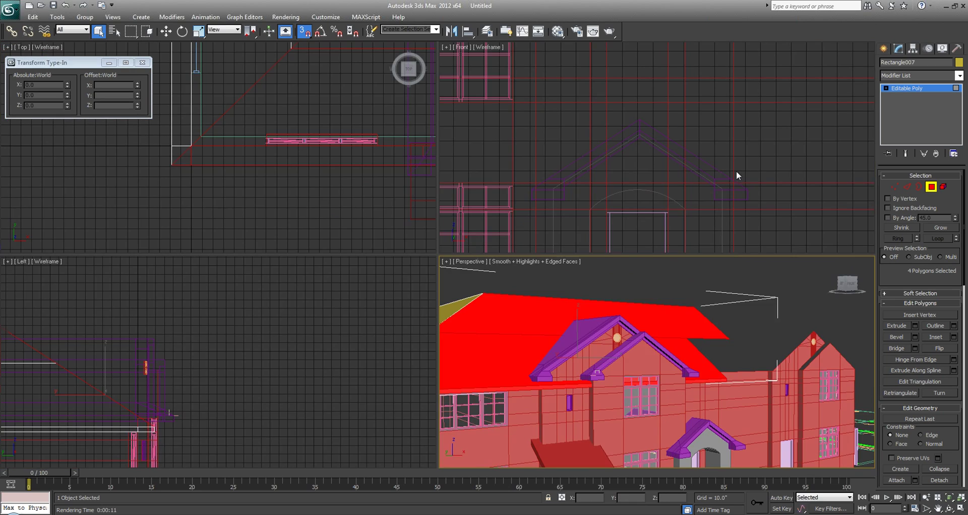
pyautogui.rightClick(738, 173)
pyautogui.hotkey('alt', 'w')
pyautogui.scroll(-8, 581, 183)
pyautogui.scroll(5, 576, 182)
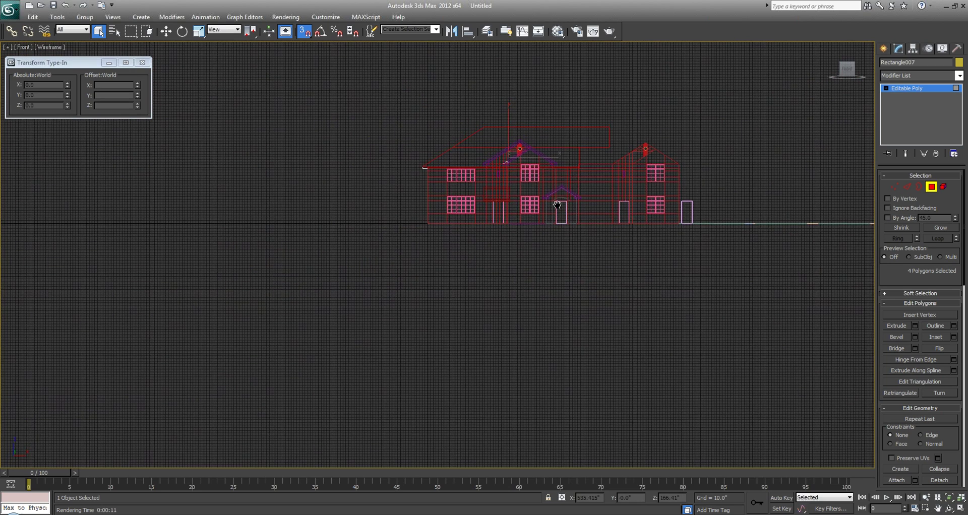
pyautogui.scroll(-3, 933, 449)
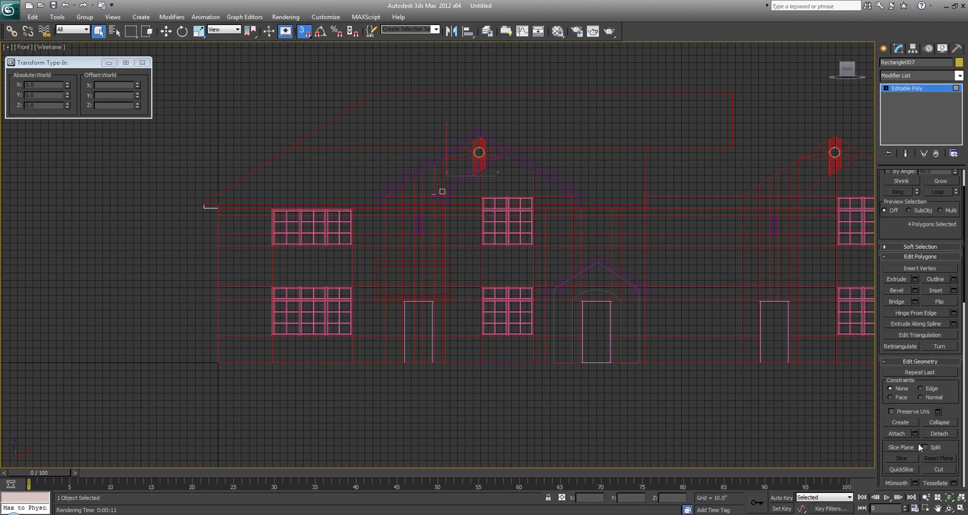
pyautogui.click(902, 470)
pyautogui.scroll(4, 460, 283)
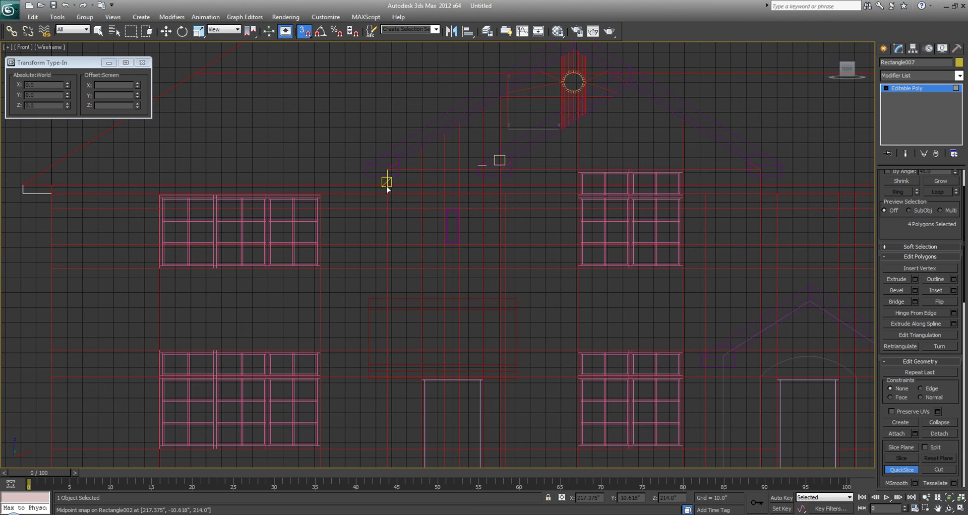
pyautogui.click(387, 207)
pyautogui.moveTo(700, 257); pyautogui.dragTo(556, 255, button='middle')
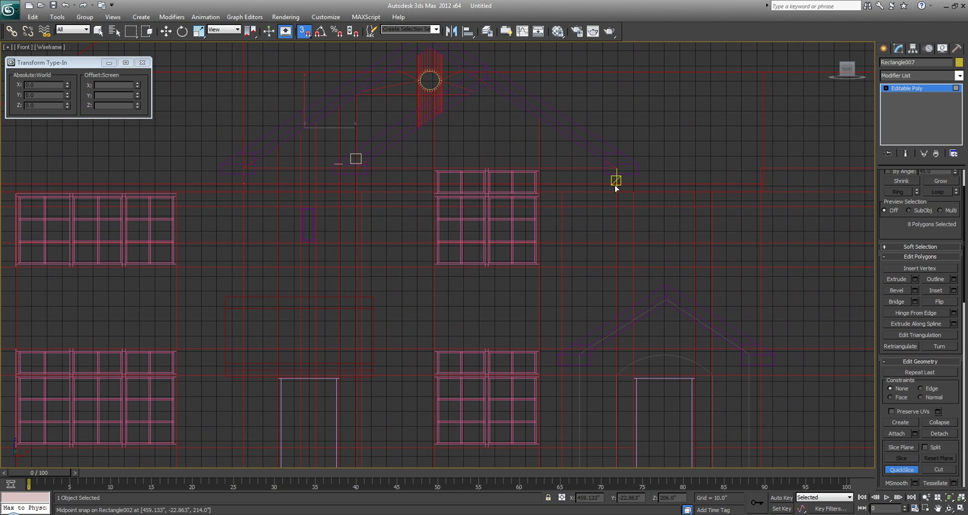
pyautogui.click(618, 208)
# QuickSlice the selected front roof polygons along both sloping sides of the large gable roof, meeting at its apex.
pyautogui.moveTo(469, 178); pyautogui.dragTo(469, 259, button='middle')
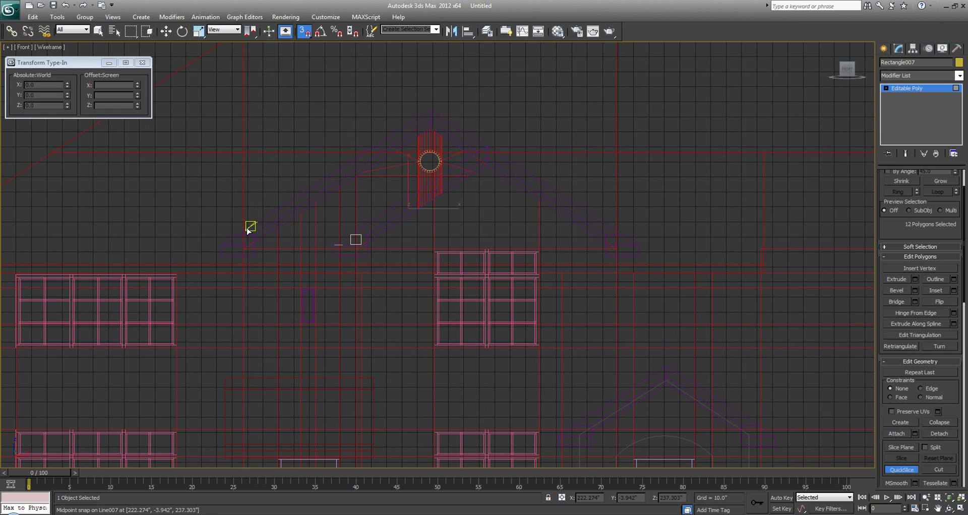
pyautogui.click(238, 235)
pyautogui.click(430, 111)
pyautogui.click(640, 246)
pyautogui.rightClick(640, 247)
pyautogui.press('p')
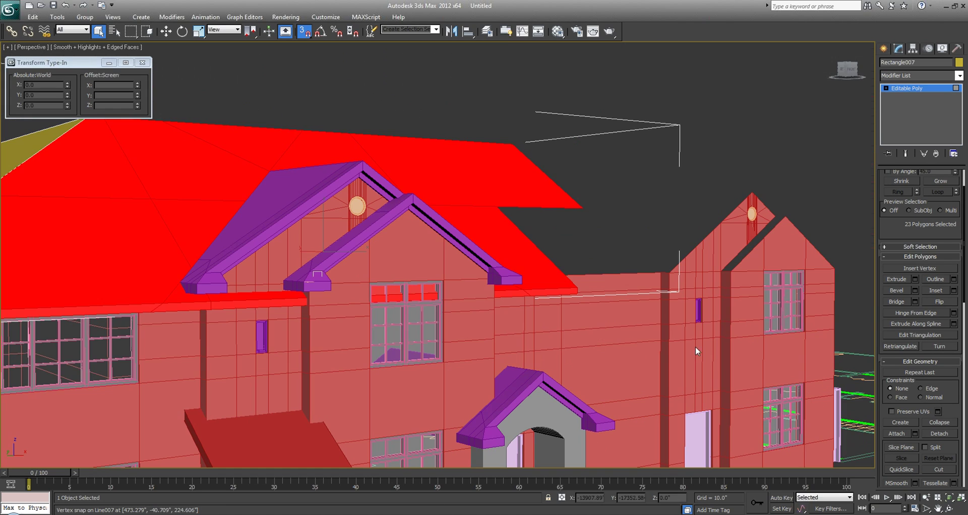
# Delete the sliced roof and fascia pieces that lie inside the front gable.
pyautogui.keyDown('alt'); pyautogui.moveTo(556, 261); pyautogui.dragTo(356, 225, button='middle'); pyautogui.keyUp('alt')
pyautogui.moveTo(339, 244); pyautogui.dragTo(310, 284)
pyautogui.moveTo(310, 284); pyautogui.dragTo(379, 302, button='middle')
pyautogui.press('Delete')
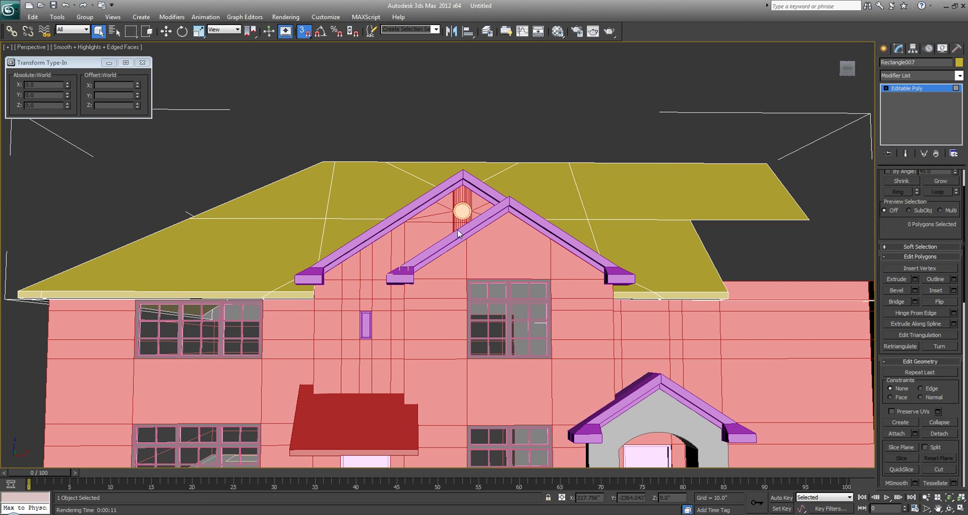
# QuickSlice the overhanging upper front roof polygon vertically in the front view, in line with the lower roof's end edge.
pyautogui.keyDown('alt'); pyautogui.moveTo(402, 208); pyautogui.dragTo(389, 239, button='middle'); pyautogui.keyUp('alt')
pyautogui.scroll(-8, 447, 221)
pyautogui.scroll(4, 376, 218)
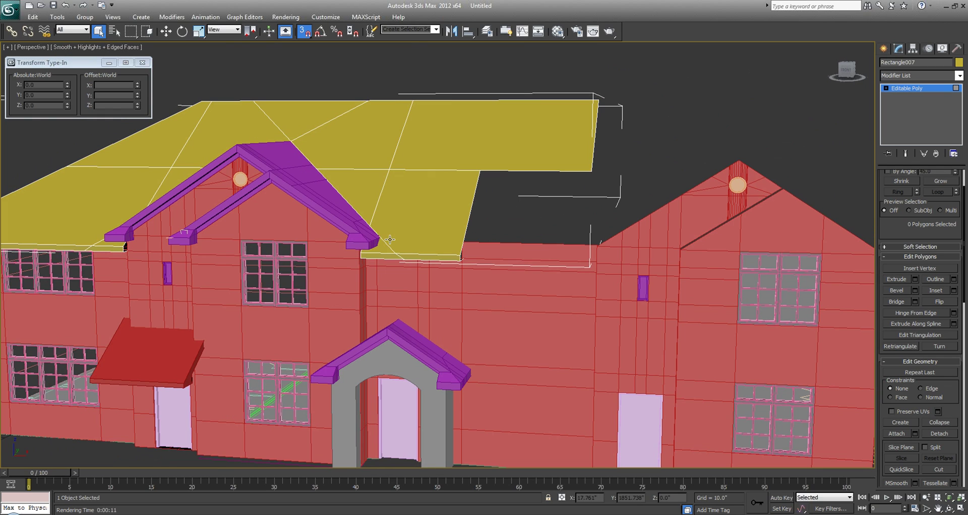
pyautogui.moveTo(397, 208); pyautogui.dragTo(396, 254, button='middle')
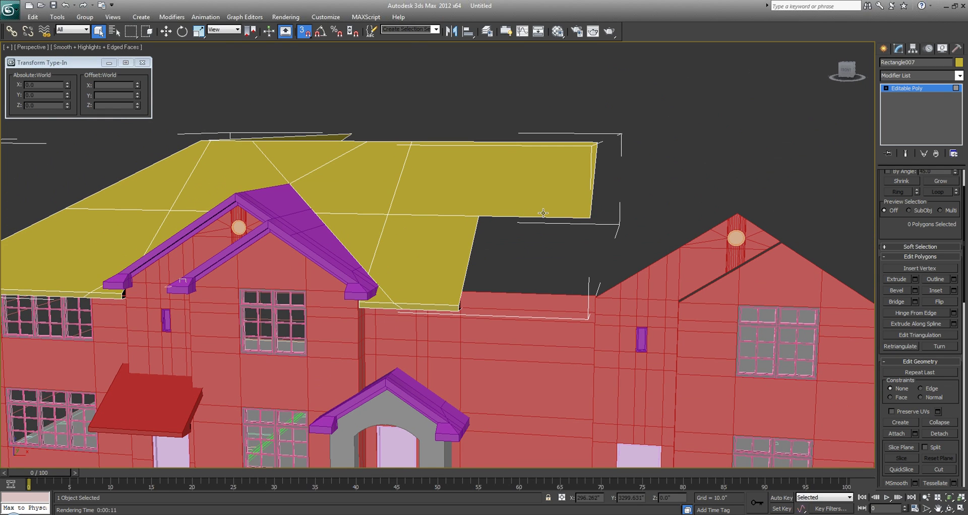
pyautogui.click(538, 191)
pyautogui.hotkey('alt', 'w')
pyautogui.rightClick(688, 156)
pyautogui.hotkey('alt', 'w')
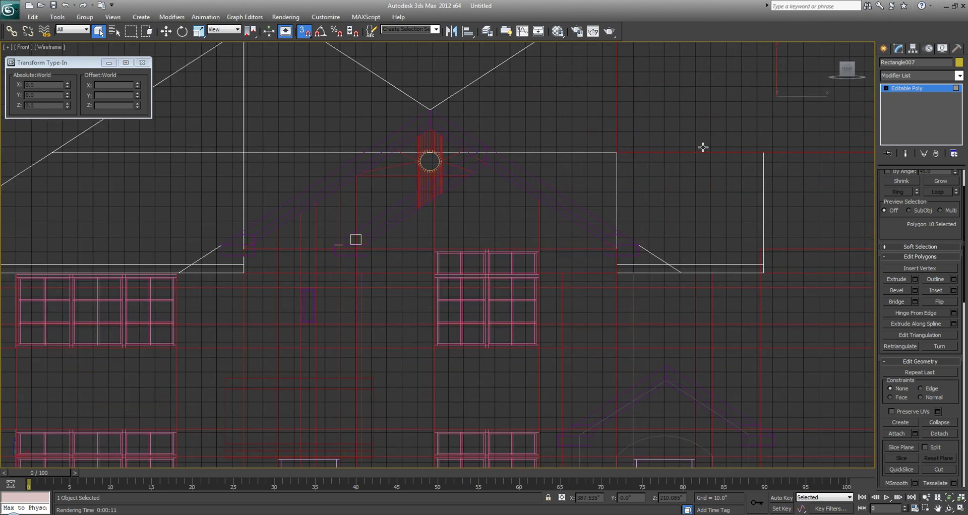
pyautogui.scroll(-2, 703, 147)
pyautogui.moveTo(703, 147); pyautogui.dragTo(487, 180, button='middle')
pyautogui.scroll(-2, 949, 453)
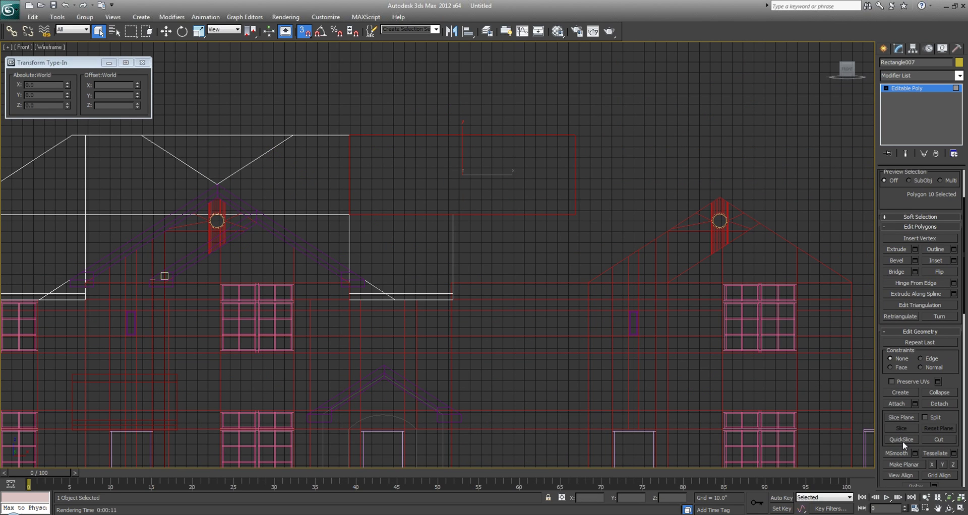
pyautogui.click(902, 440)
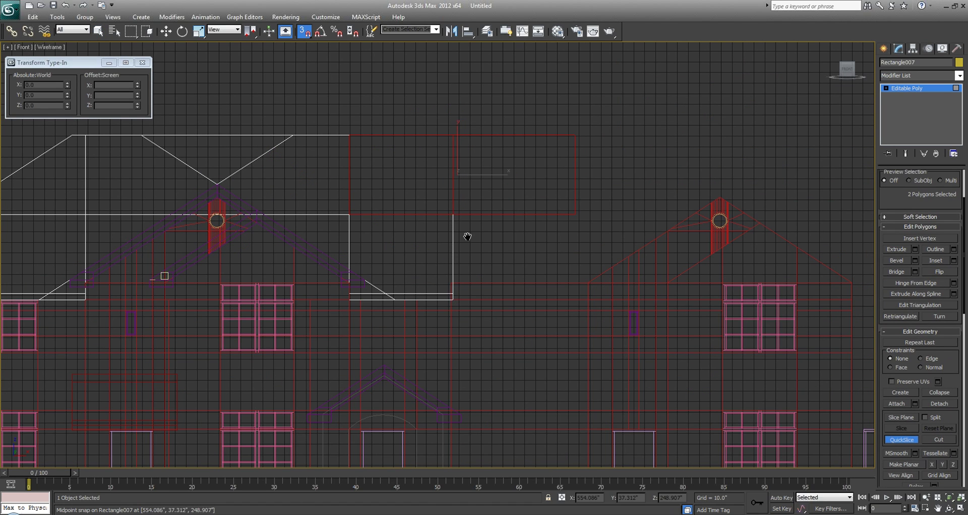
pyautogui.moveTo(468, 237); pyautogui.dragTo(465, 246, button='middle')
pyautogui.rightClick(464, 246)
# Select all the roof vertices and weld them with a 0.1" threshold.
pyautogui.hotkey('alt', 'w')
pyautogui.rightClick(728, 364)
pyautogui.hotkey('alt', 'w')
pyautogui.press('1')
pyautogui.hotkey('ctrl', 'a')
pyautogui.click(954, 326)
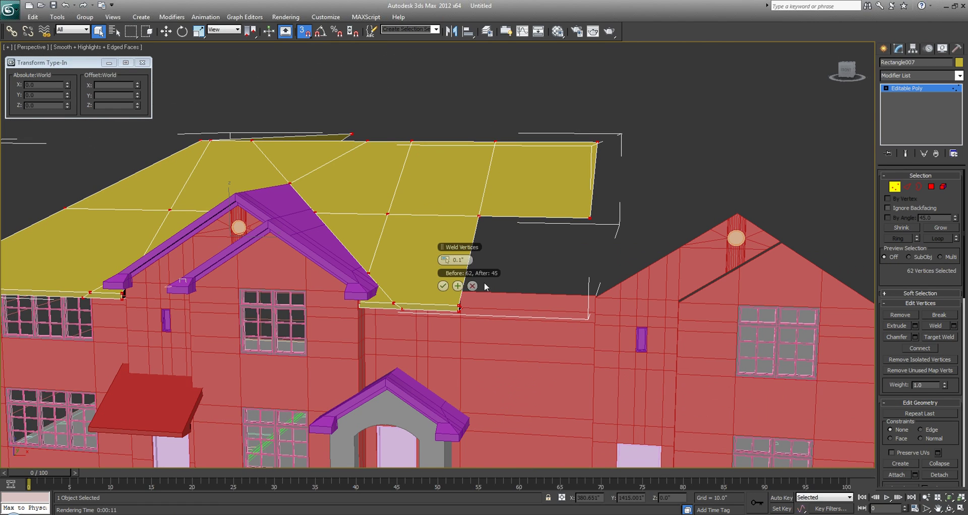
pyautogui.click(443, 287)
pyautogui.click(574, 302)
# Select the front fascia and soffit polygons at the end of the lower roof section beyond the gable.
pyautogui.moveTo(574, 303)
pyautogui.keyDown('alt'); pyautogui.mouseDown(button='middle')
pyautogui.moveTo(518, 289)
pyautogui.moveTo(560, 303)
pyautogui.mouseUp(button='middle'); pyautogui.keyUp('alt')
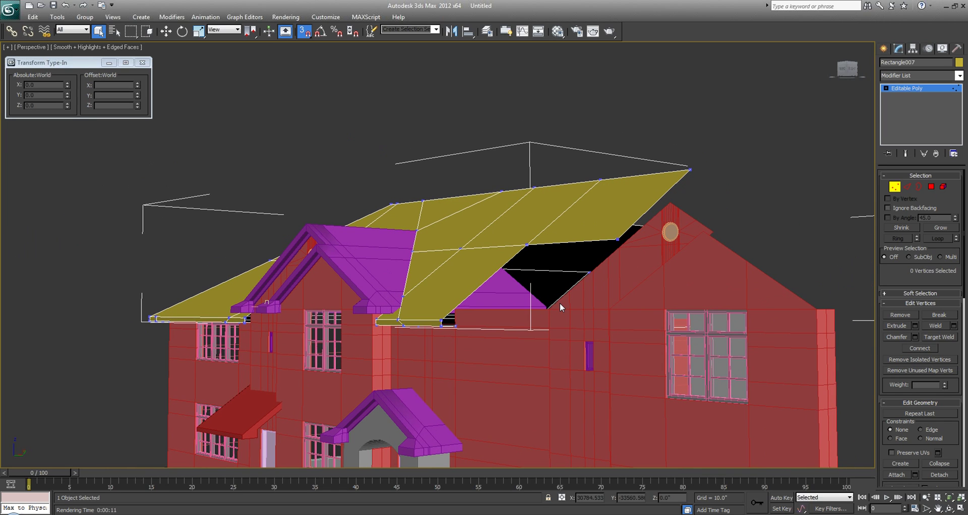
pyautogui.keyDown('alt'); pyautogui.moveTo(560, 303); pyautogui.dragTo(522, 301, button='middle'); pyautogui.keyUp('alt')
pyautogui.keyDown('alt'); pyautogui.moveTo(465, 334); pyautogui.dragTo(505, 329, button='middle'); pyautogui.keyUp('alt')
pyautogui.scroll(4, 486, 336)
pyautogui.moveTo(559, 416); pyautogui.dragTo(468, 215, button='middle')
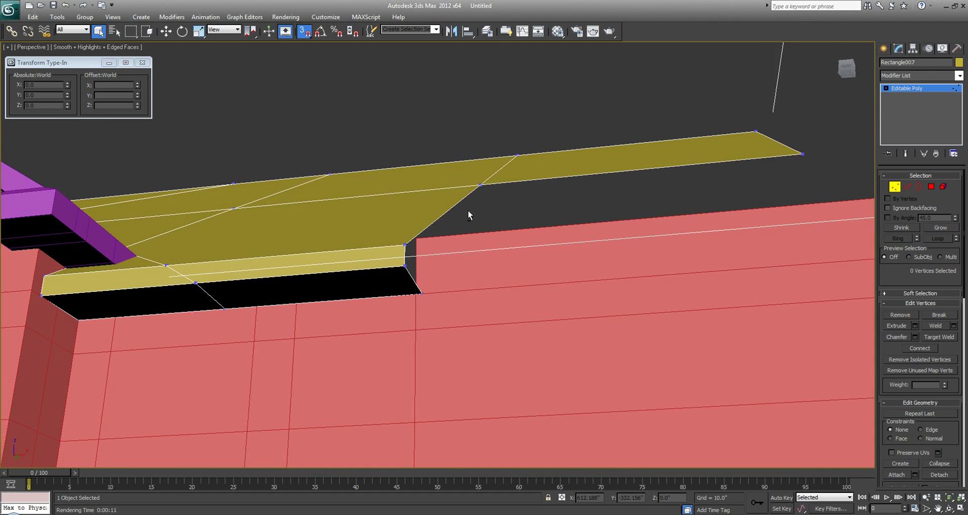
pyautogui.press('4')
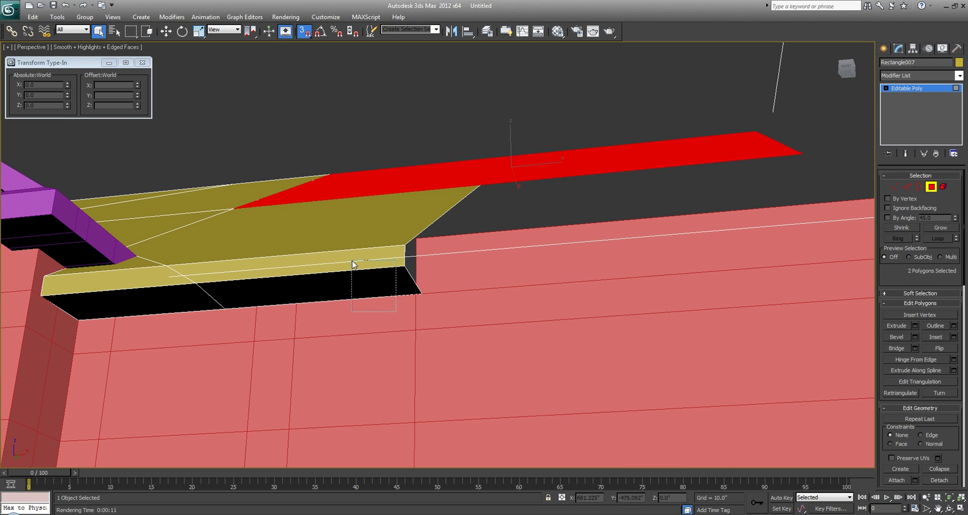
pyautogui.moveTo(353, 265); pyautogui.dragTo(352, 263)
pyautogui.press('w')
pyautogui.moveTo(233, 304); pyautogui.dragTo(389, 240)
pyautogui.hotkey('ctrl', 'z')
pyautogui.hotkey('ctrl', 'z')
# Clone the locked fascia and soffit selection, snapping its inner soffit corner to the top corner of the adjoining wall.
pyautogui.press('space')
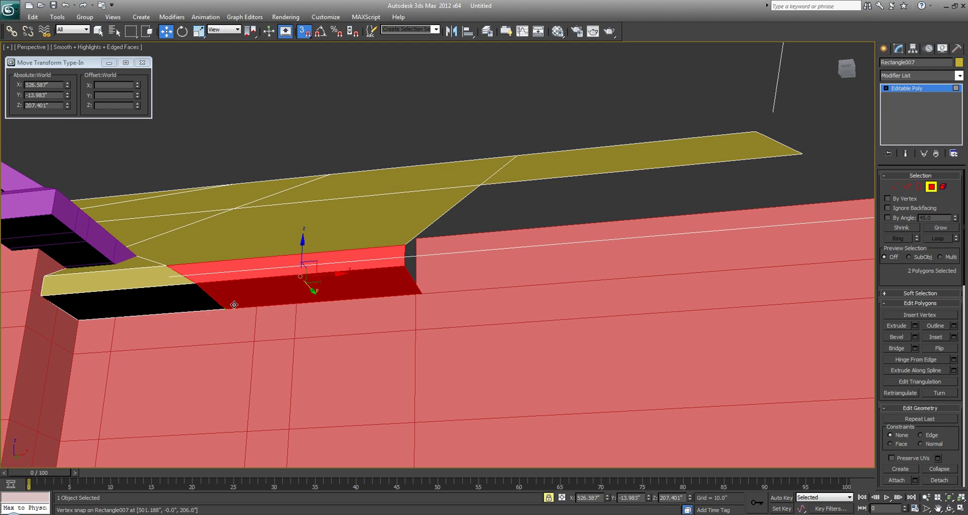
pyautogui.moveTo(234, 305); pyautogui.dragTo(414, 231)
pyautogui.click(531, 270)
pyautogui.scroll(5, 485, 245)
pyautogui.scroll(-3, 485, 246)
# QuickSlice the cloned fascia and soffit vertically at the wall corner in the front view, and delete the slanted end piece.
pyautogui.hotkey('alt', 'w')
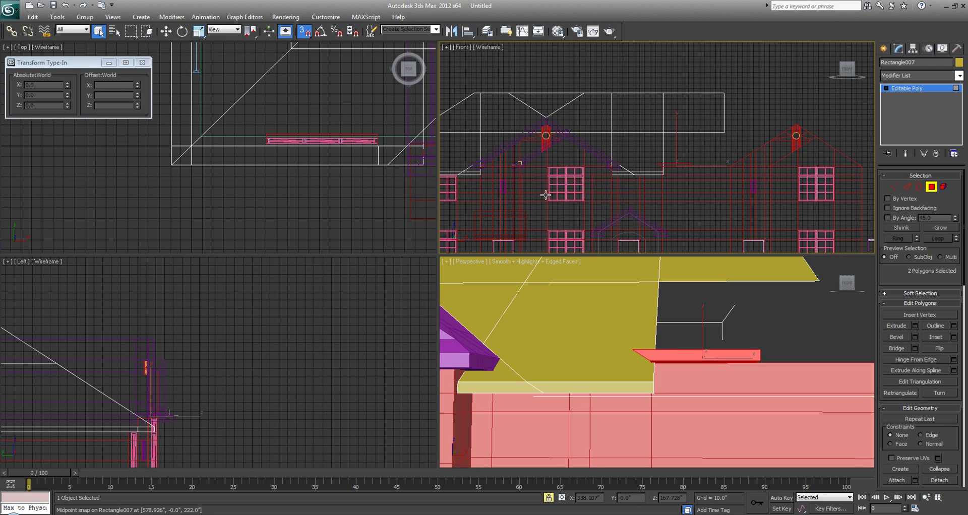
pyautogui.rightClick(547, 190)
pyautogui.hotkey('alt', 'w')
pyautogui.press('q')
pyautogui.scroll(5, 274, 307)
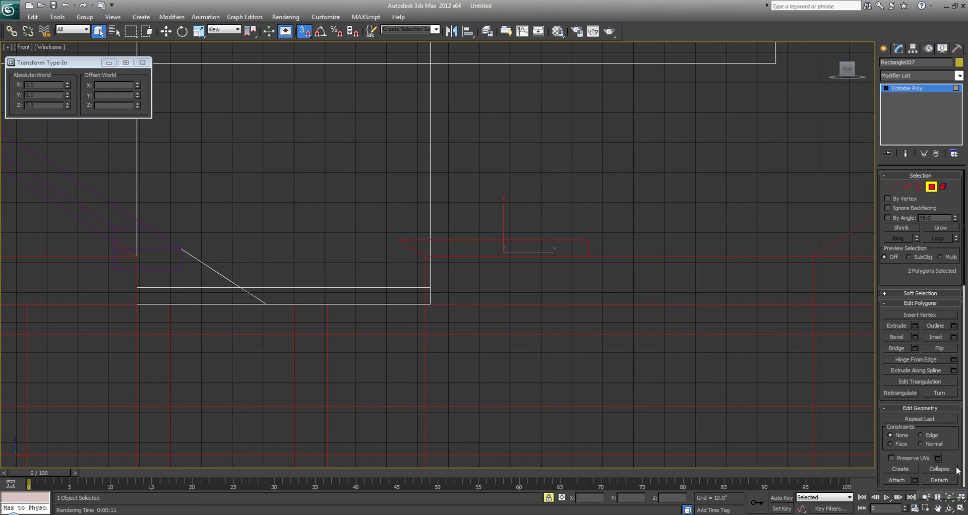
pyautogui.scroll(-2, 926, 459)
pyautogui.click(903, 480)
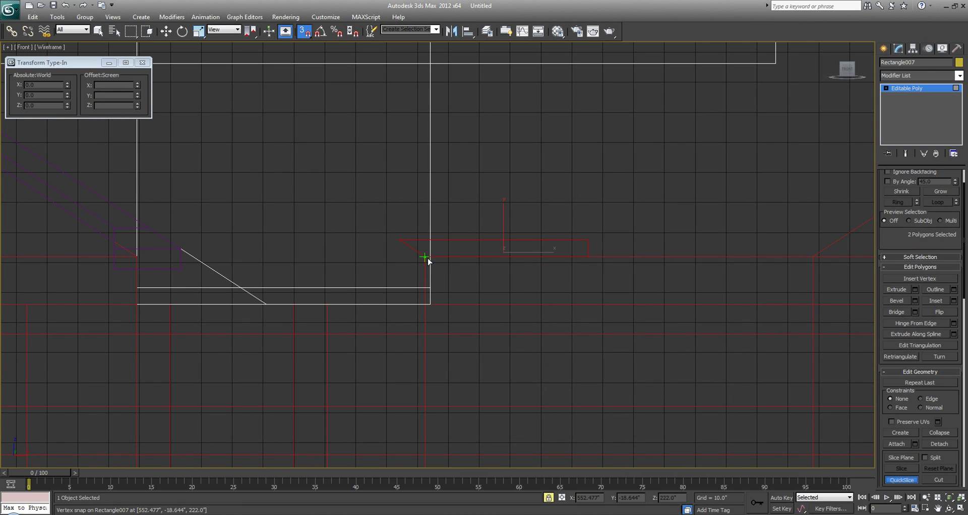
pyautogui.rightClick(424, 331)
pyautogui.hotkey('alt', 'w')
pyautogui.rightClick(480, 259)
pyautogui.hotkey('alt', 'w')
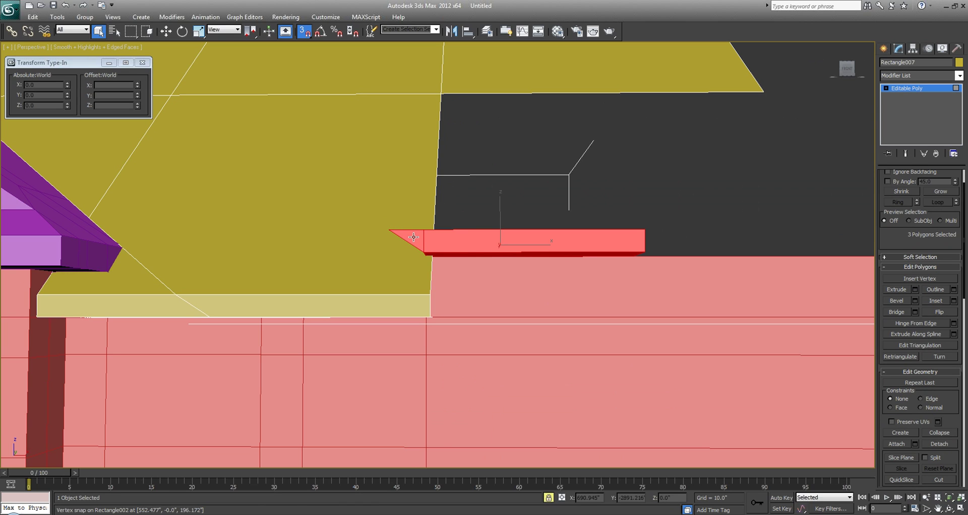
pyautogui.click(415, 241)
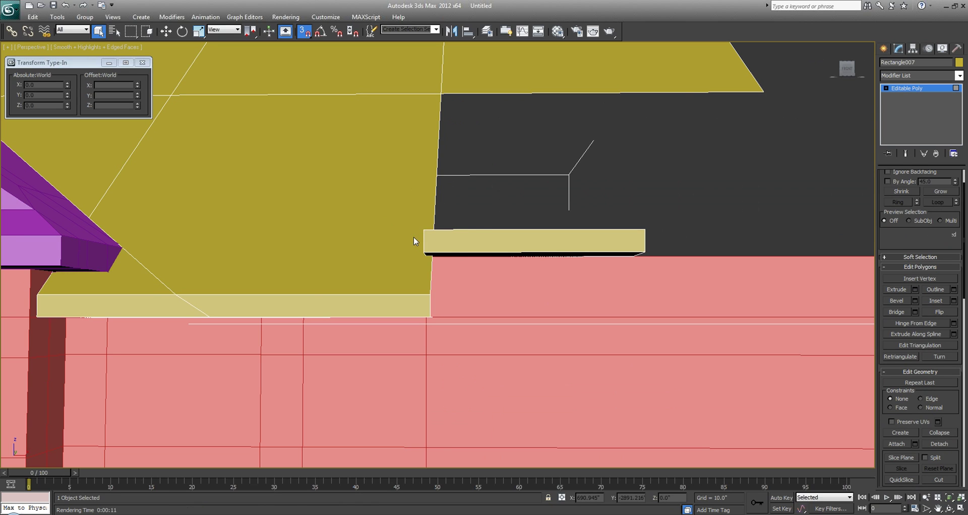
# Extend the raised fascia's top edge into a roof polygon reaching the lower edge of the upper roof.
pyautogui.keyDown('alt'); pyautogui.moveTo(508, 241); pyautogui.dragTo(461, 279, button='middle'); pyautogui.keyUp('alt')
pyautogui.press('2')
pyautogui.click(423, 281)
pyautogui.press('w')
pyautogui.keyDown('shift'); pyautogui.moveTo(426, 285); pyautogui.dragTo(429, 196); pyautogui.keyUp('shift')
pyautogui.press('s')
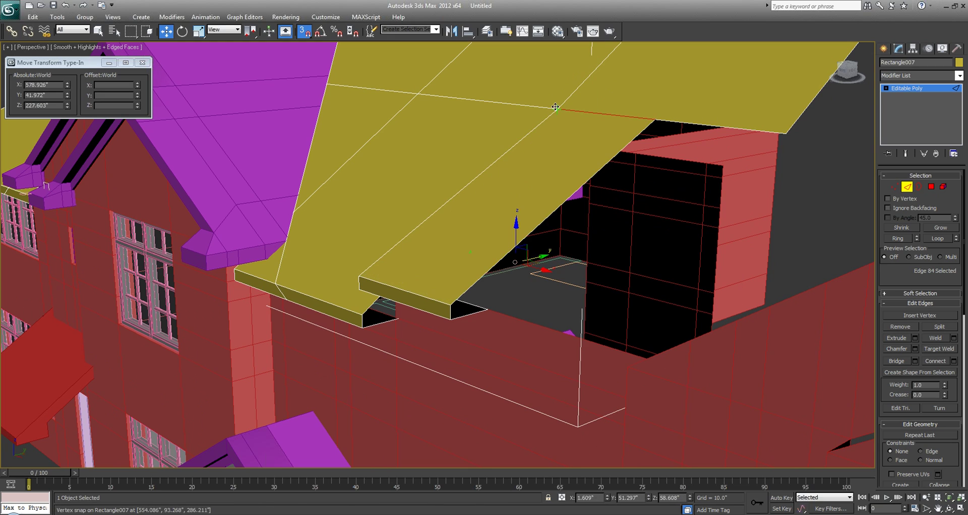
pyautogui.keyDown('alt'); pyautogui.moveTo(430, 196); pyautogui.dragTo(575, 308, button='middle'); pyautogui.keyUp('alt')
# Move the free-end vertices of the new roof strip and raised fascia horizontally to line up with the upper roof's lower outer corner.
pyautogui.press('q')
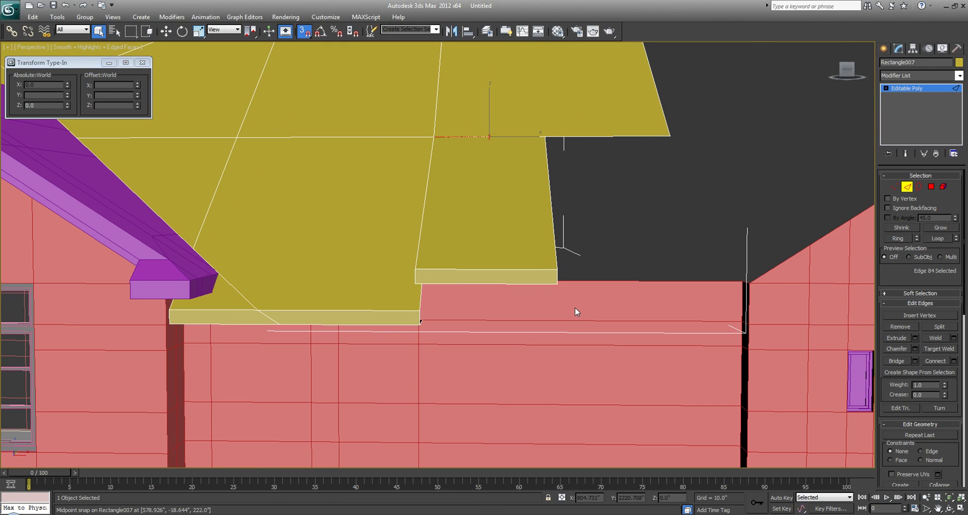
pyautogui.press('1')
pyautogui.moveTo(580, 318); pyautogui.dragTo(509, 91)
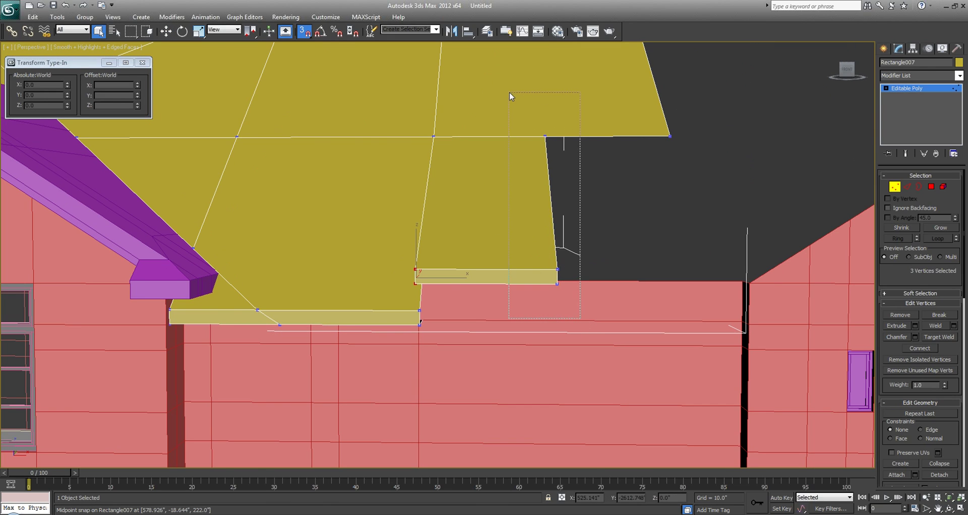
pyautogui.keyDown('alt'); pyautogui.moveTo(559, 135); pyautogui.dragTo(556, 180, button='middle'); pyautogui.keyUp('alt')
pyautogui.press('w')
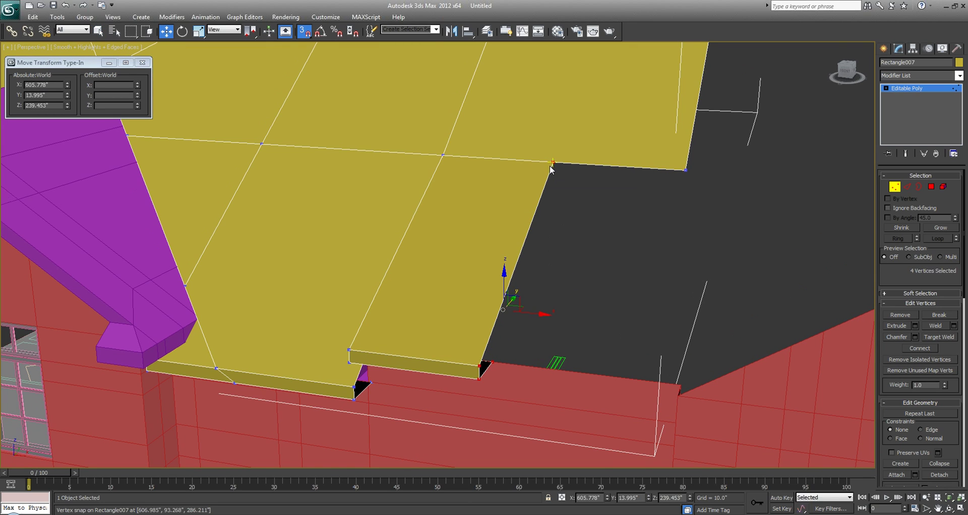
pyautogui.moveTo(550, 163); pyautogui.dragTo(686, 170)
pyautogui.keyDown('alt'); pyautogui.moveTo(602, 295); pyautogui.dragTo(573, 262, button='middle'); pyautogui.keyUp('alt')
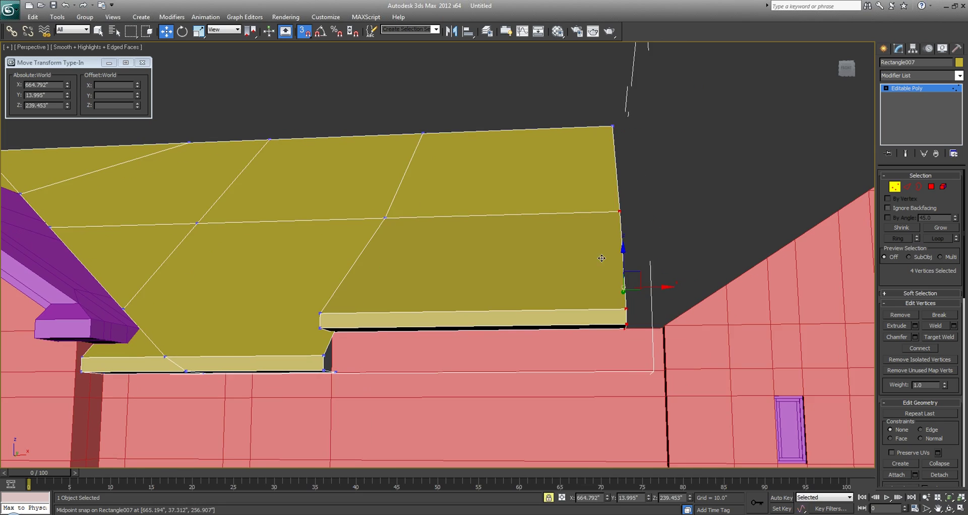
pyautogui.scroll(-3, 573, 261)
pyautogui.moveTo(565, 252); pyautogui.dragTo(546, 115)
pyautogui.rightClick(545, 115)
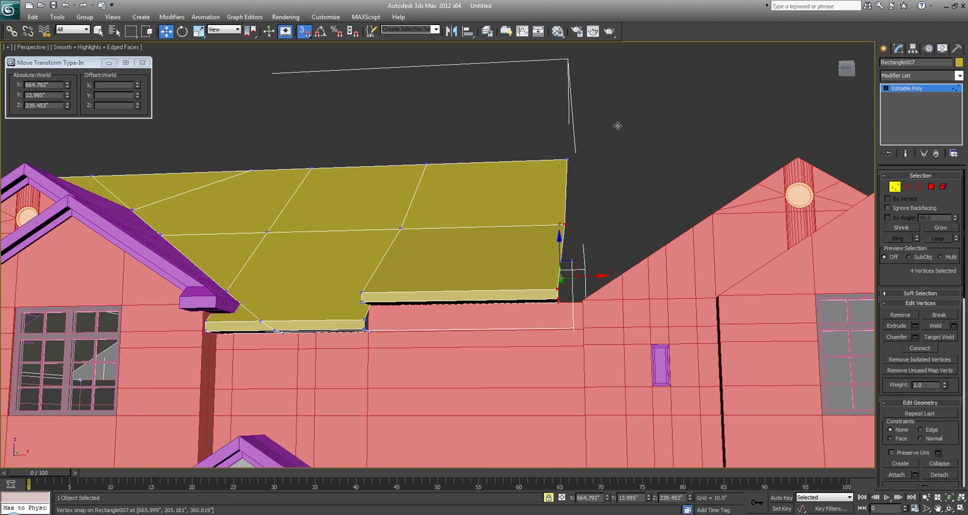
# Select all the end vertices of the roof and raised fascia, and snap them across to the corner of the second gable's wall.
pyautogui.press('q')
pyautogui.moveTo(612, 123); pyautogui.dragTo(523, 335)
pyautogui.keyDown('alt'); pyautogui.moveTo(553, 326); pyautogui.dragTo(578, 310, button='middle'); pyautogui.keyUp('alt')
pyautogui.scroll(5, 579, 314)
pyautogui.press('w')
pyautogui.moveTo(752, 417); pyautogui.dragTo(540, 243)
pyautogui.keyDown('ctrl'); pyautogui.moveTo(500, 180); pyautogui.dragTo(433, 224); pyautogui.keyUp('ctrl')
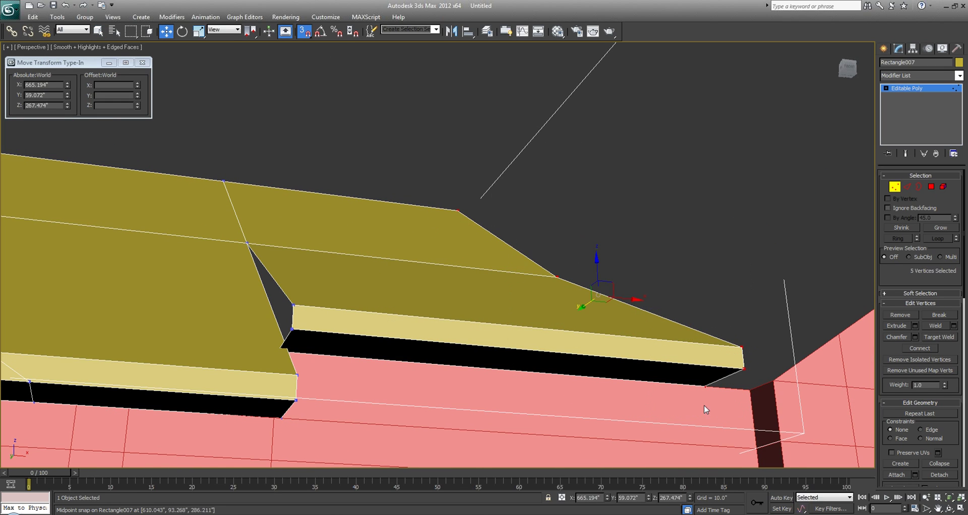
pyautogui.moveTo(705, 386); pyautogui.dragTo(750, 390)
# Inspect the extended roof and stepped fascia against the whole front of the house.
pyautogui.moveTo(331, 253); pyautogui.dragTo(385, 237, button='middle')
pyautogui.scroll(-5, 386, 238)
pyautogui.press('q')
pyautogui.click(415, 200)
pyautogui.keyDown('alt'); pyautogui.moveTo(415, 200); pyautogui.dragTo(400, 225, button='middle'); pyautogui.keyUp('alt')
pyautogui.moveTo(381, 258); pyautogui.dragTo(410, 280, button='middle')
pyautogui.scroll(-4, 407, 199)
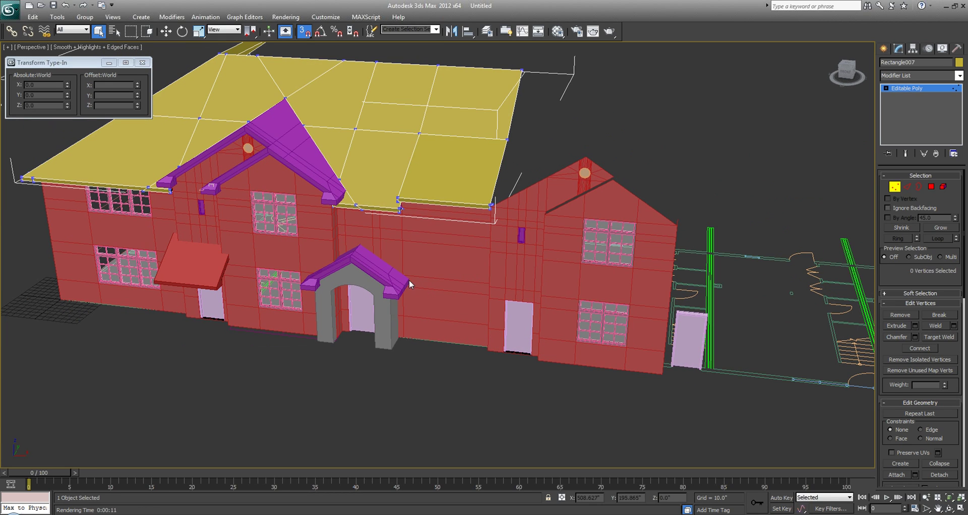
pyautogui.moveTo(240, 246); pyautogui.dragTo(265, 293, button='middle')
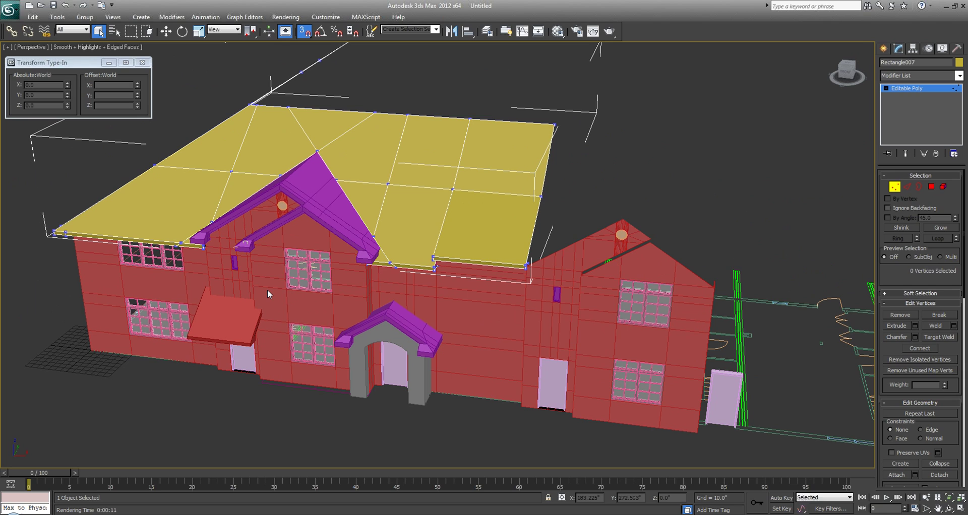
pyautogui.moveTo(435, 331); pyautogui.dragTo(415, 309, button='middle')
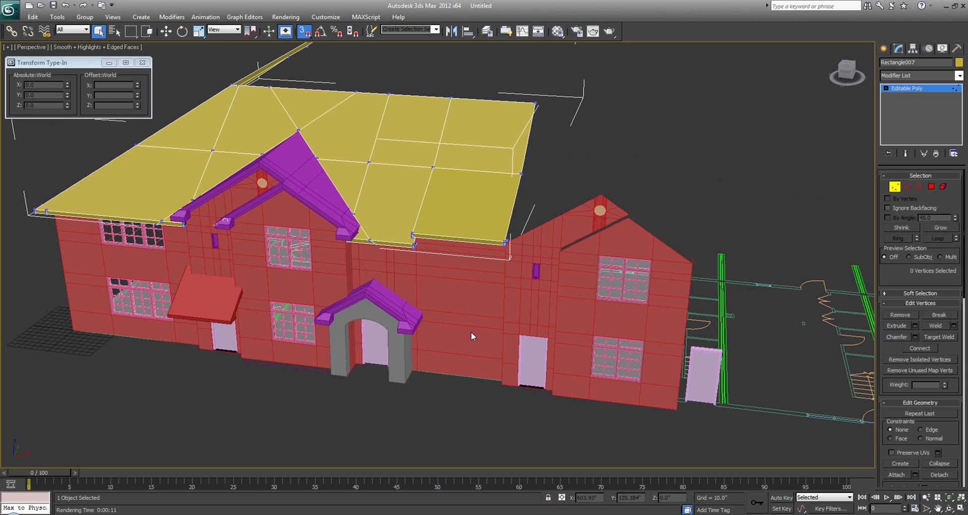
pyautogui.moveTo(466, 330); pyautogui.dragTo(432, 280, button='middle')
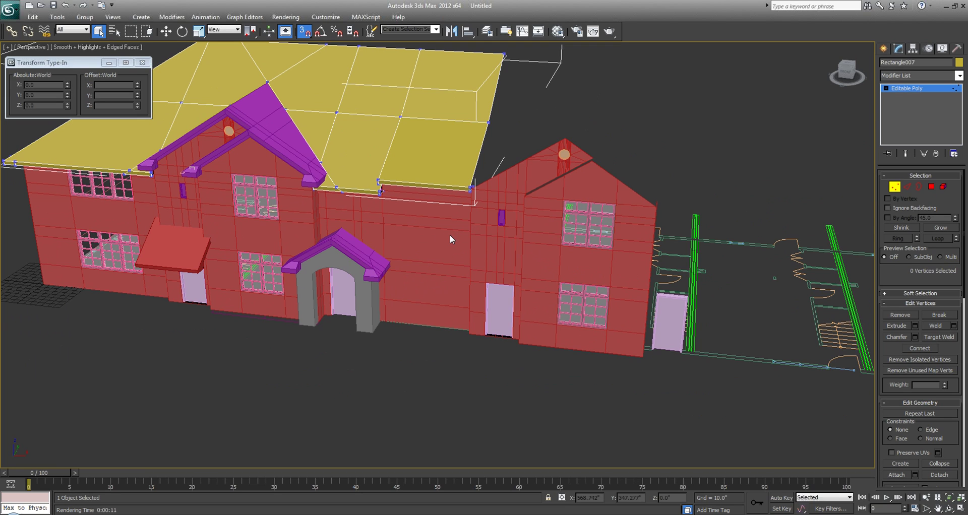
# Deselect the roof and compare the front of the house with the reference sketch IMGP0568.JPG in Windows Photo Viewer.
pyautogui.click(884, 49)
pyautogui.click(450, 207)
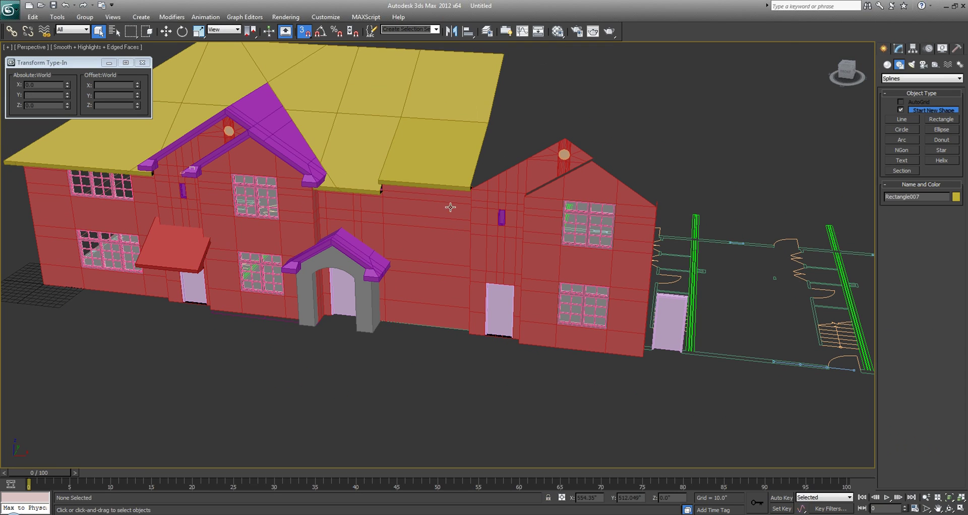
pyautogui.keyDown('alt'); pyautogui.moveTo(395, 230); pyautogui.dragTo(448, 248, button='middle'); pyautogui.keyUp('alt')
pyautogui.moveTo(538, 245); pyautogui.dragTo(470, 245, button='middle')
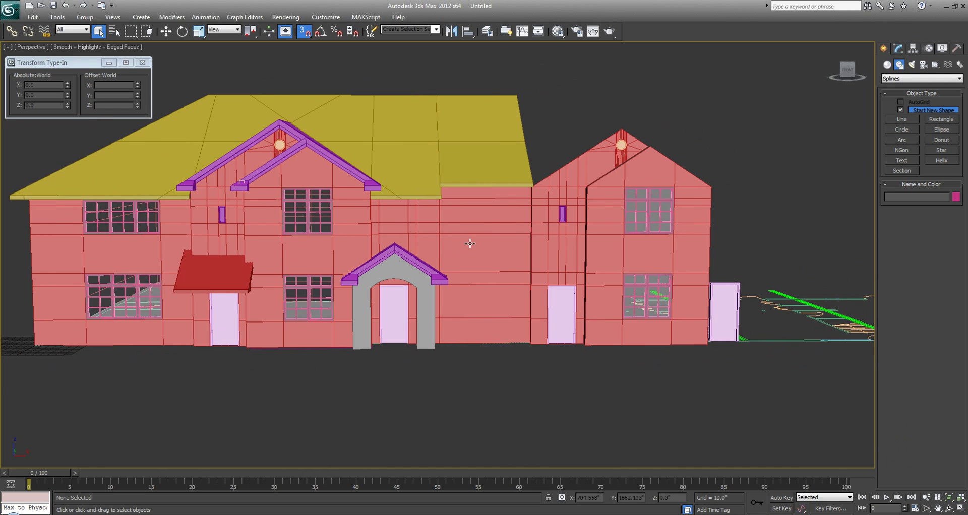
pyautogui.scroll(3, 470, 244)
pyautogui.hotkey('alt', 'Tab')
pyautogui.moveTo(710, 286); pyautogui.dragTo(627, 261)
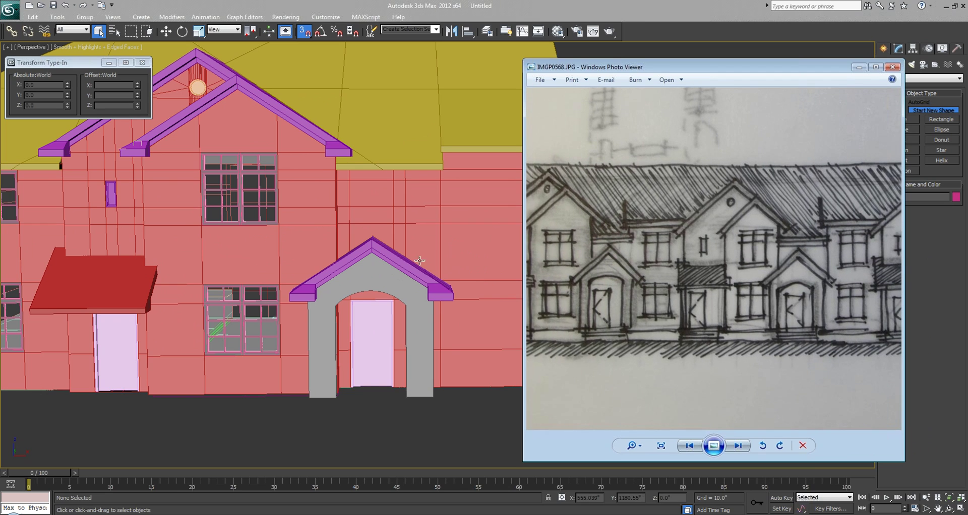
pyautogui.moveTo(420, 260); pyautogui.dragTo(369, 260, button='middle')
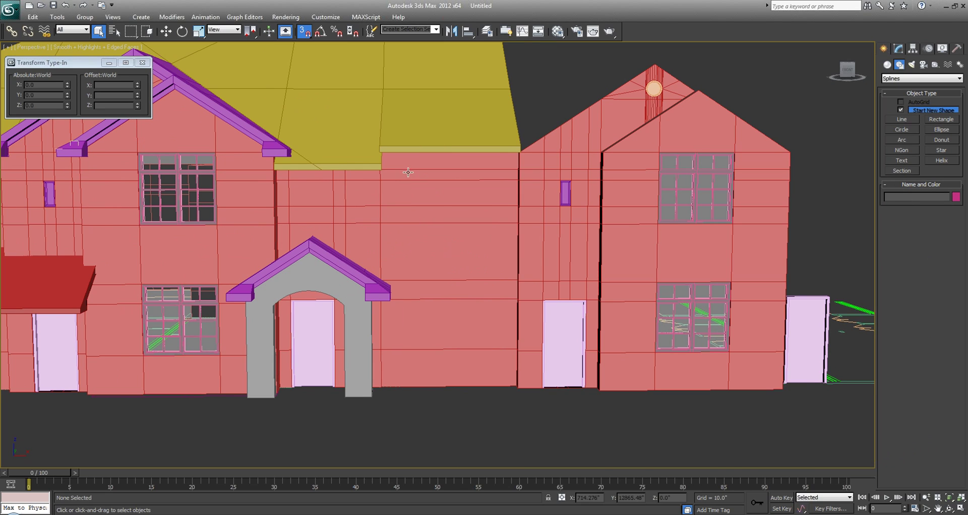
# Clone the first gable's upper window across in plan to the blank upper wall between the porch and the second gable.
pyautogui.press('t')
pyautogui.moveTo(427, 188); pyautogui.dragTo(218, 239, button='middle')
pyautogui.scroll(-5, 218, 239)
pyautogui.scroll(2, 442, 262)
pyautogui.moveTo(441, 262); pyautogui.dragTo(389, 272, button='middle')
pyautogui.scroll(5, 214, 268)
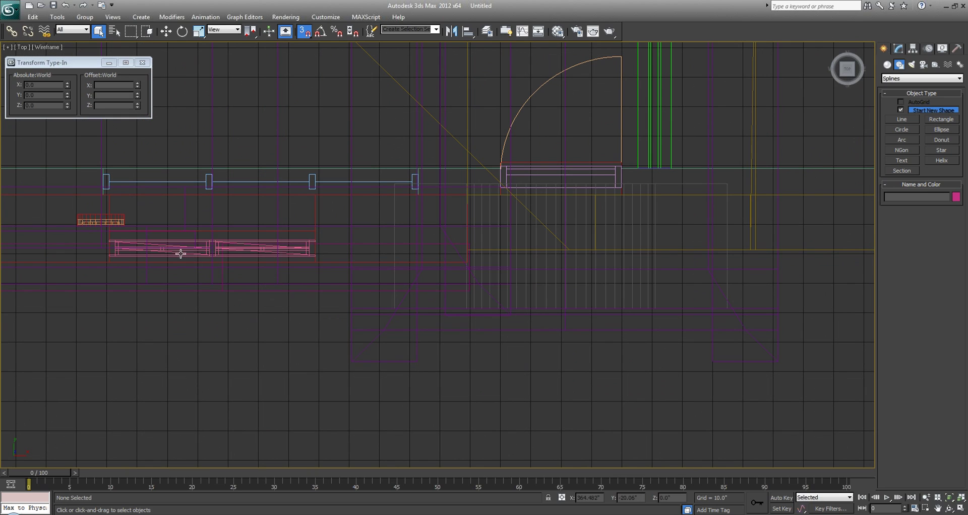
pyautogui.click(167, 248)
pyautogui.click(189, 245)
pyautogui.moveTo(383, 247); pyautogui.dragTo(277, 266, button='middle')
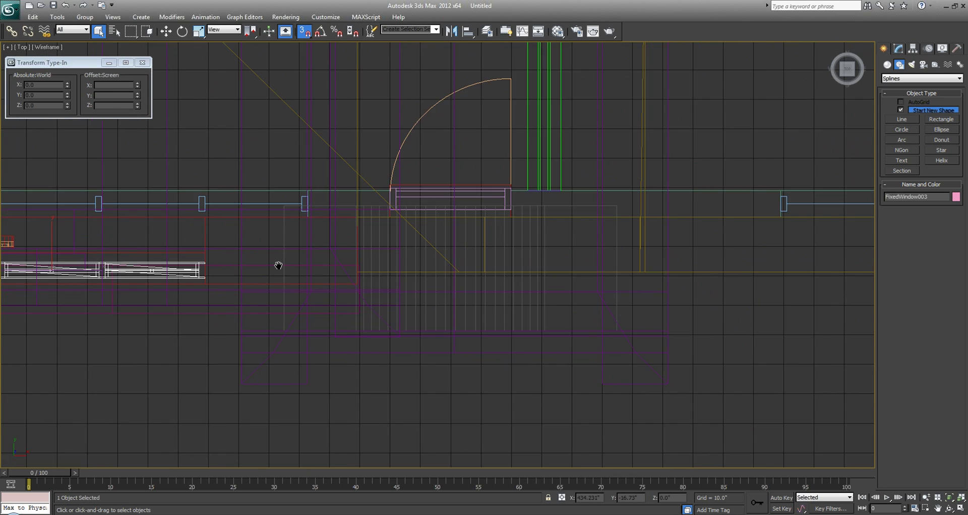
pyautogui.scroll(-3, 277, 266)
pyautogui.press('w')
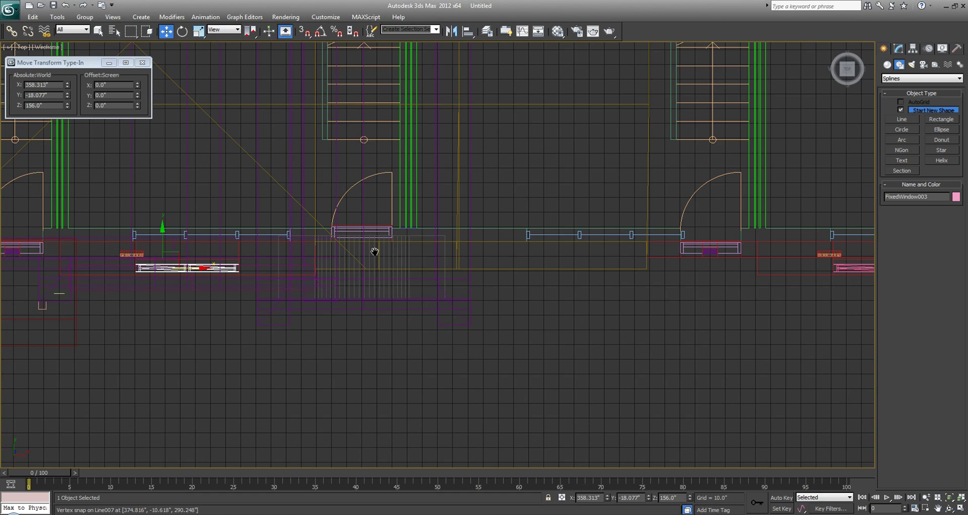
pyautogui.moveTo(375, 252); pyautogui.dragTo(337, 260, button='middle')
pyautogui.moveTo(158, 275)
pyautogui.keyDown('shift'); pyautogui.mouseDown()
pyautogui.moveTo(547, 284)
pyautogui.moveTo(511, 286)
pyautogui.moveTo(529, 286)
pyautogui.mouseUp(); pyautogui.keyUp('shift')
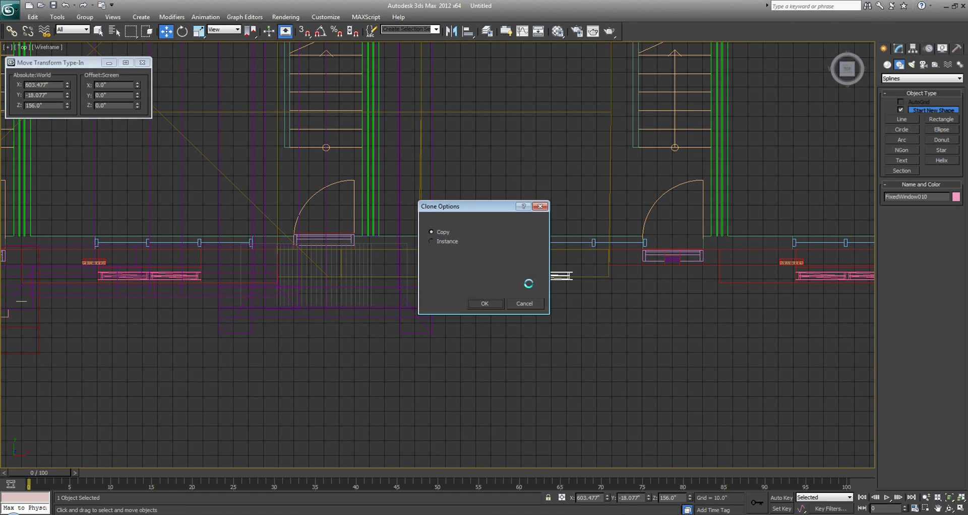
pyautogui.click(440, 241)
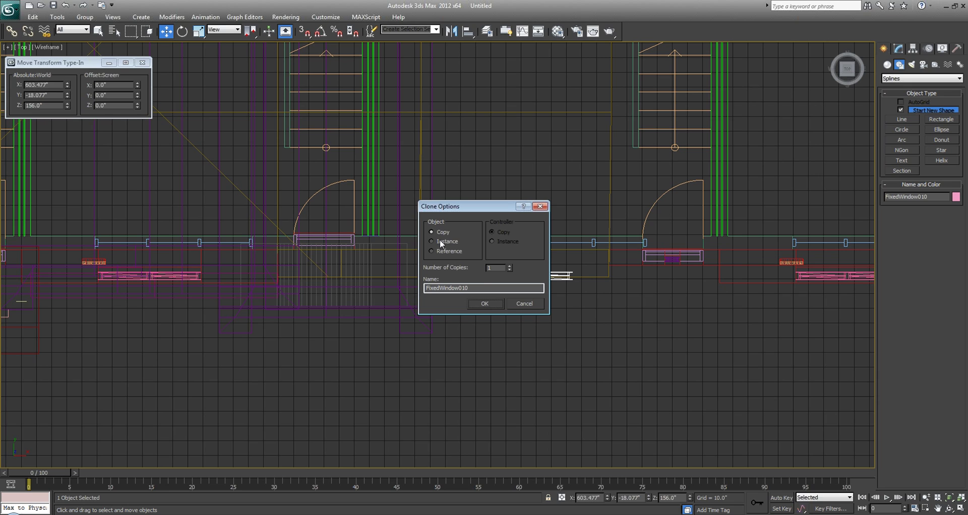
pyautogui.click(484, 303)
pyautogui.hotkey('alt', 'w')
pyautogui.hotkey('alt', 'w')
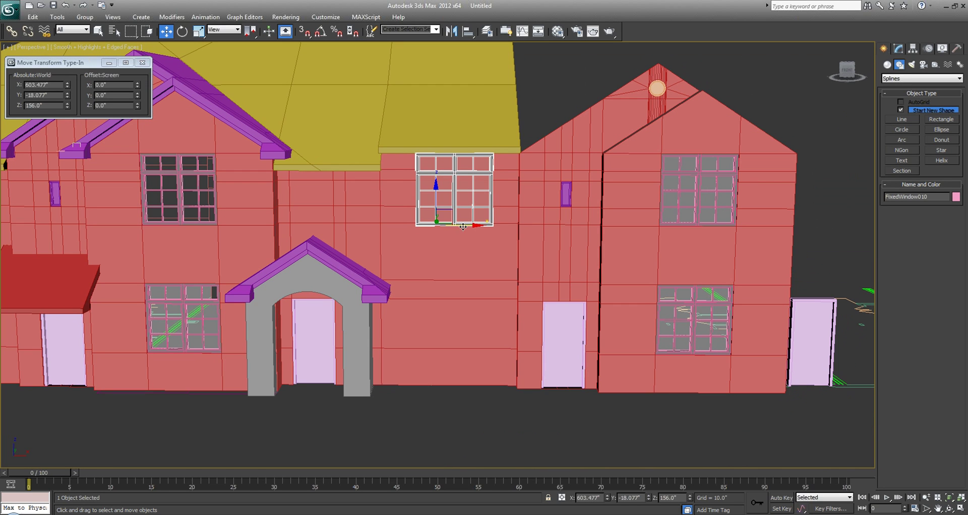
# QuickSlice the wall polygons vertically in plan at both outer sides of the newly cloned window.
pyautogui.press('q')
pyautogui.click(459, 262)
pyautogui.press('4')
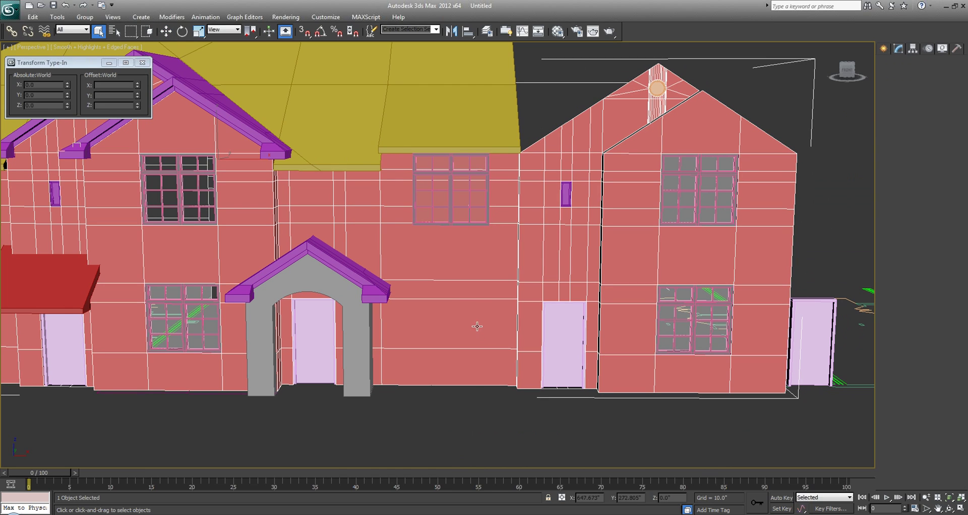
pyautogui.moveTo(452, 104); pyautogui.dragTo(452, 103)
pyautogui.hotkey('alt', 'w')
pyautogui.middleClick(327, 152)
pyautogui.hotkey('alt', 'w')
pyautogui.moveTo(329, 153); pyautogui.dragTo(220, 148, button='middle')
pyautogui.scroll(4, 383, 278)
pyautogui.moveTo(933, 445); pyautogui.dragTo(940, 343)
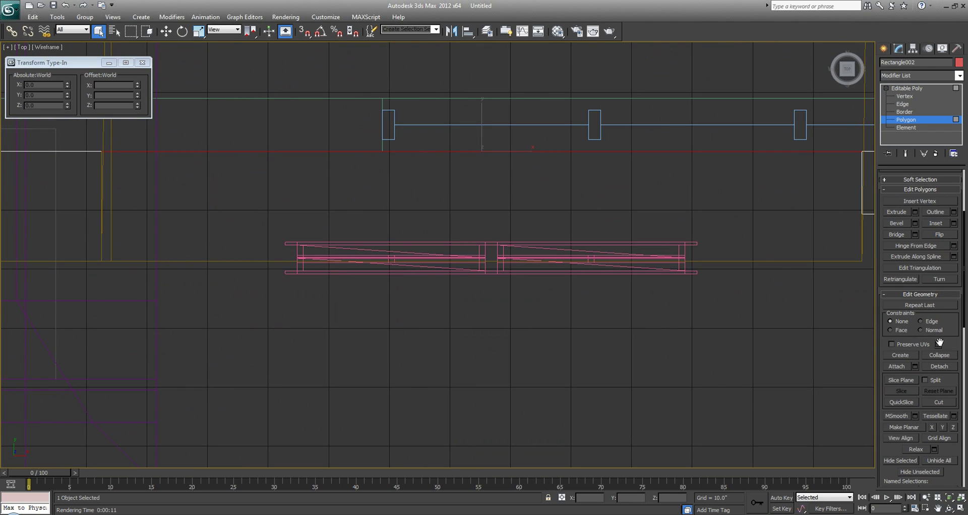
pyautogui.click(901, 403)
pyautogui.scroll(3, 292, 288)
pyautogui.press('s')
pyautogui.click(285, 215)
pyautogui.moveTo(545, 267); pyautogui.dragTo(101, 268, button='middle')
pyautogui.click(672, 216)
pyautogui.rightClick(612, 216)
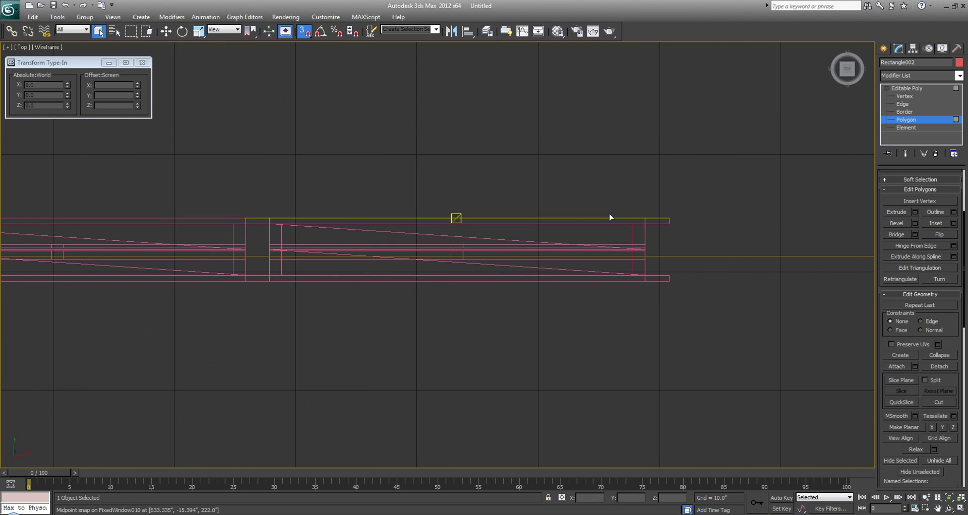
# Delete the sliced wall polygons behind the cloned window and those directly below it for a matching ground-floor opening.
pyautogui.hotkey('alt', 'w')
pyautogui.rightClick(565, 287)
pyautogui.hotkey('alt', 'w')
pyautogui.keyDown('alt'); pyautogui.moveTo(497, 177); pyautogui.dragTo(452, 183, button='middle'); pyautogui.keyUp('alt')
pyautogui.click(452, 184)
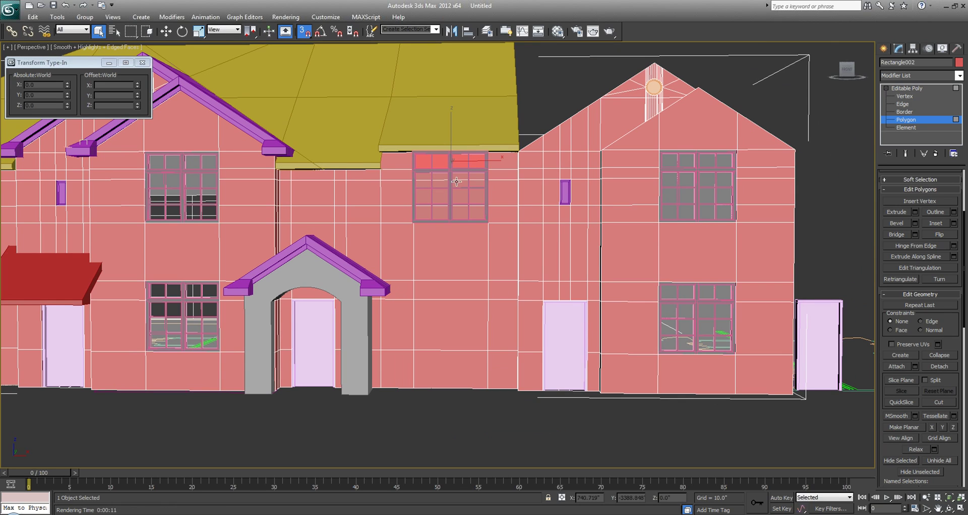
pyautogui.moveTo(446, 201); pyautogui.dragTo(439, 219)
pyautogui.press('Delete')
pyautogui.click(456, 290)
pyautogui.press('Delete')
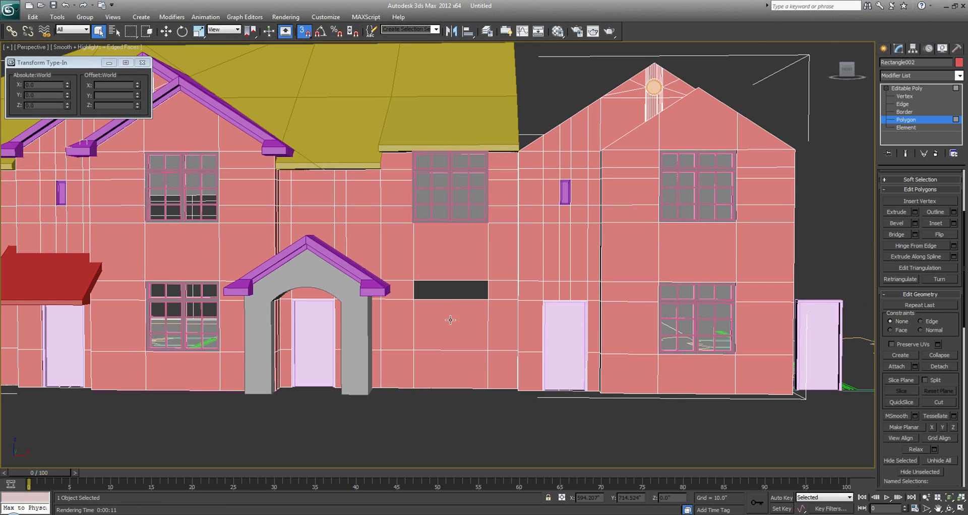
pyautogui.click(451, 320)
pyautogui.press('Delete')
# Select only the border edges of the two new window openings and extrude them inward along Y to form the reveals.
pyautogui.keyDown('alt'); pyautogui.moveTo(486, 266); pyautogui.dragTo(430, 298, button='middle'); pyautogui.keyUp('alt')
pyautogui.scroll(5, 398, 264)
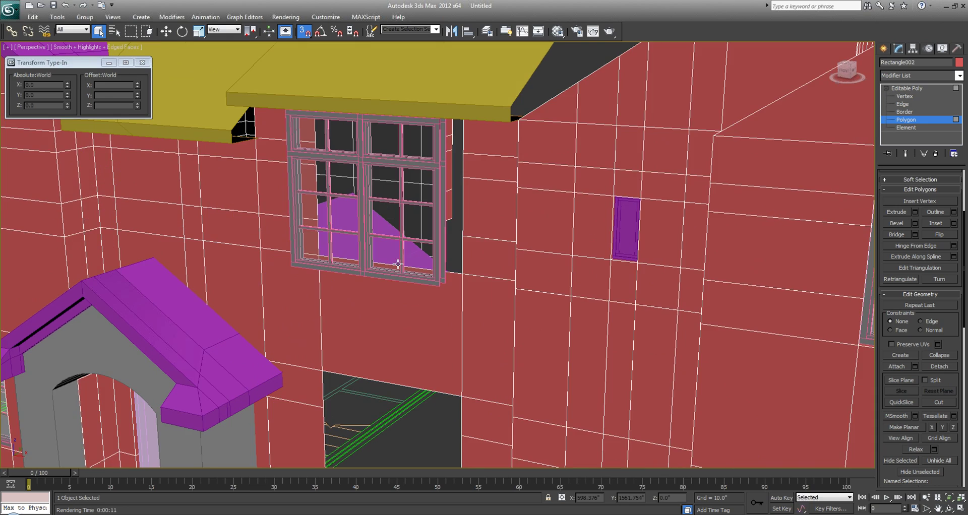
pyautogui.click(904, 105)
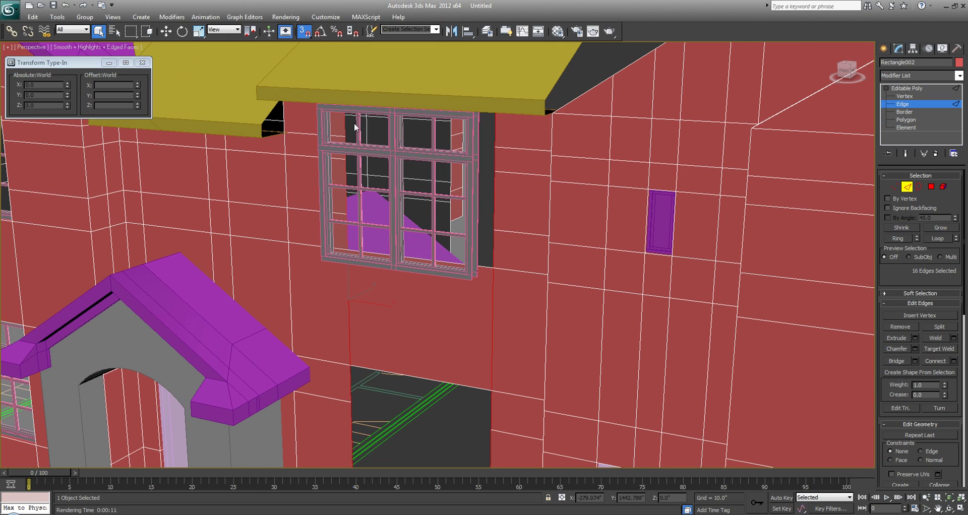
pyautogui.moveTo(479, 329); pyautogui.dragTo(498, 314, button='middle')
pyautogui.keyDown('alt'); pyautogui.moveTo(424, 292); pyautogui.dragTo(339, 280); pyautogui.keyUp('alt')
pyautogui.keyDown('alt'); pyautogui.moveTo(456, 205); pyautogui.dragTo(609, 441, button='middle'); pyautogui.keyUp('alt')
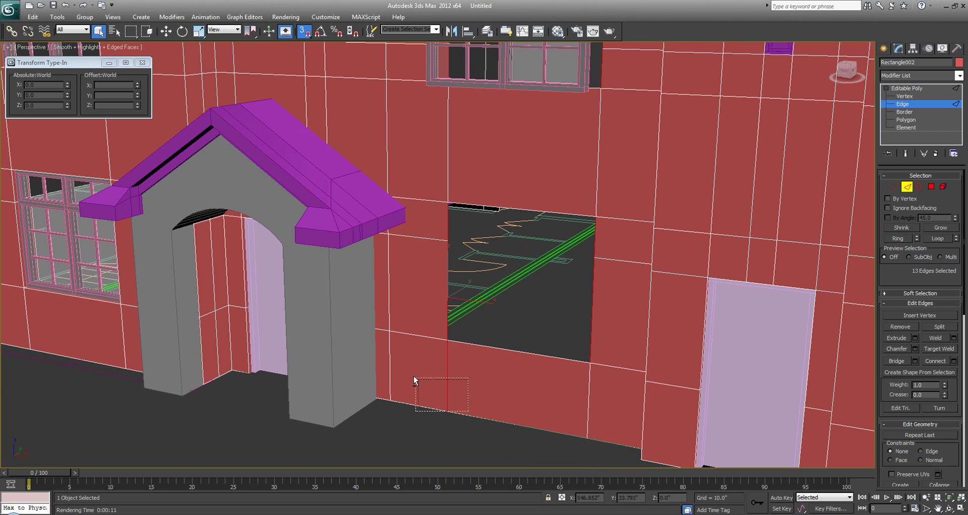
pyautogui.scroll(-2, 549, 271)
pyautogui.keyDown('alt'); pyautogui.moveTo(527, 318); pyautogui.dragTo(476, 279, button='middle'); pyautogui.keyUp('alt')
pyautogui.press('w')
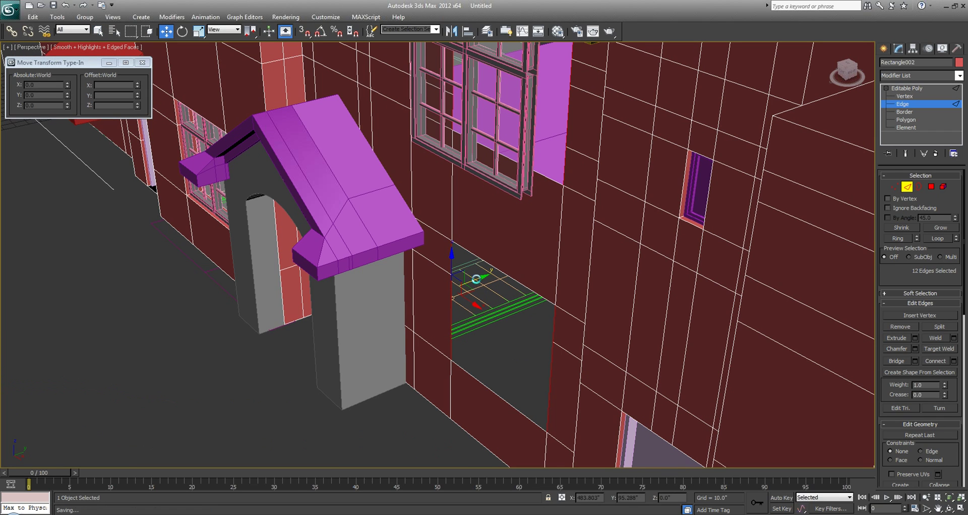
pyautogui.keyDown('shift'); pyautogui.moveTo(475, 279); pyautogui.dragTo(493, 273); pyautogui.keyUp('shift')
pyautogui.hotkey('ctrl', 'z')
pyautogui.moveTo(516, 291); pyautogui.dragTo(515, 279)
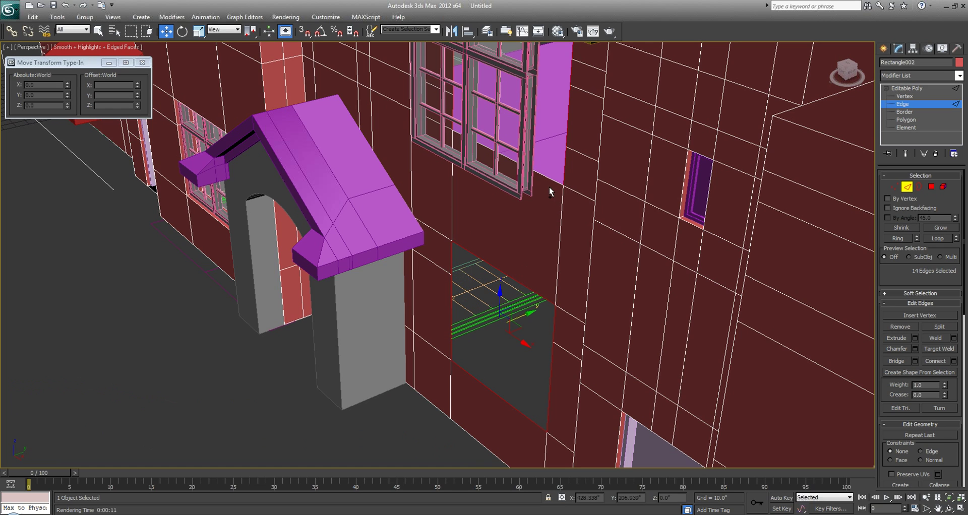
pyautogui.moveTo(543, 177)
pyautogui.mouseDown(button='middle')
pyautogui.moveTo(530, 268)
pyautogui.moveTo(525, 181)
pyautogui.mouseUp(button='middle')
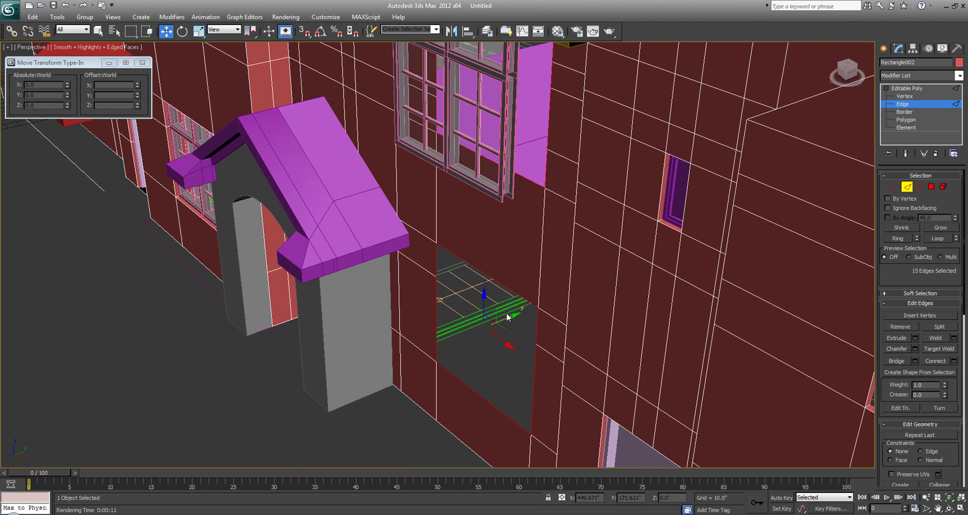
pyautogui.keyDown('shift'); pyautogui.moveTo(507, 317); pyautogui.dragTo(549, 308); pyautogui.keyUp('shift')
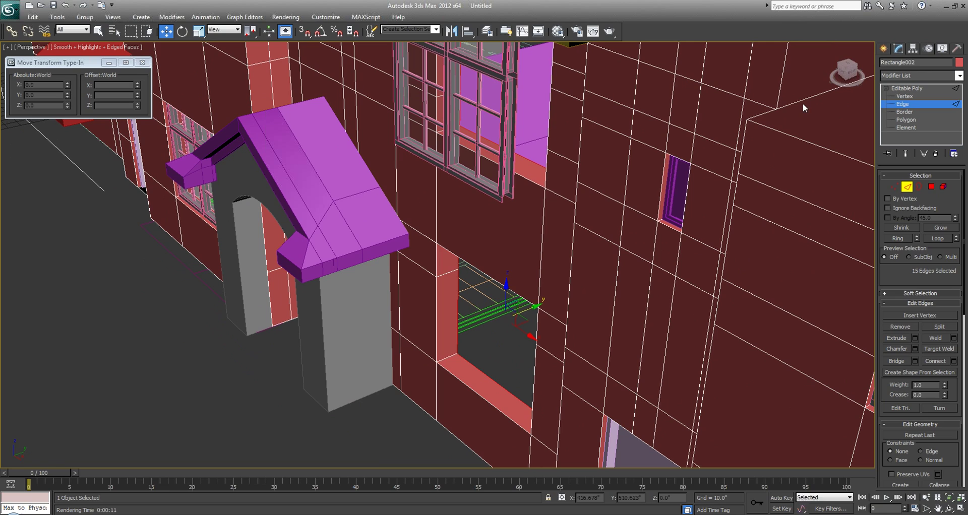
# Snap the cloned window into the ground-floor opening, copy it up to the upper opening, and deselect it.
pyautogui.click(884, 48)
pyautogui.click(457, 82)
pyautogui.moveTo(456, 83); pyautogui.dragTo(454, 116, button='middle')
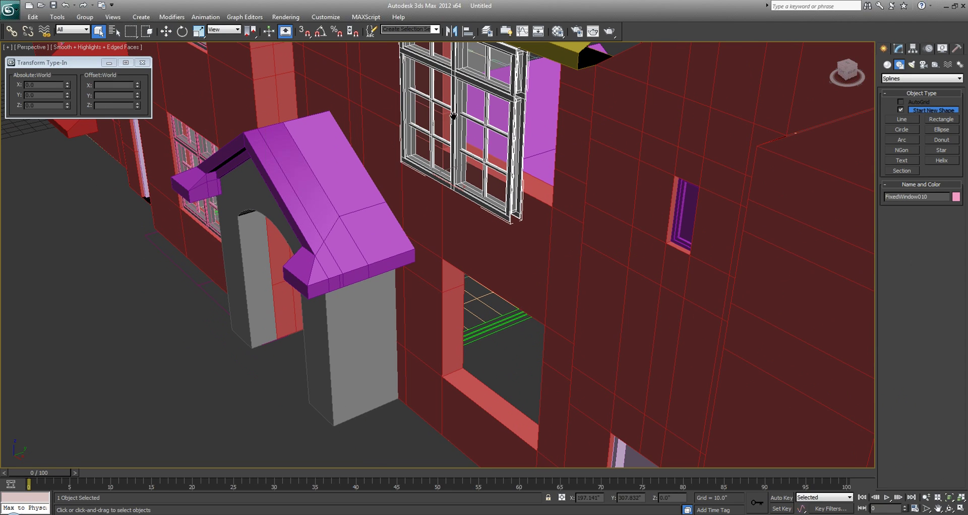
pyautogui.press('w')
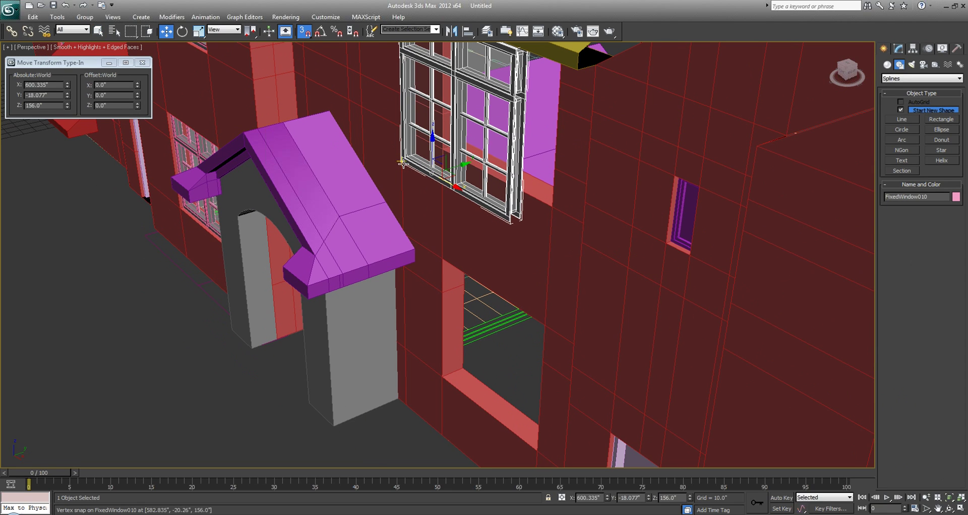
pyautogui.moveTo(399, 161); pyautogui.dragTo(485, 339)
pyautogui.moveTo(484, 339); pyautogui.dragTo(477, 288, button='middle')
pyautogui.moveTo(483, 330)
pyautogui.mouseDown()
pyautogui.moveTo(455, 327)
pyautogui.moveTo(429, 232)
pyautogui.moveTo(428, 89)
pyautogui.mouseUp()
pyautogui.click(483, 301)
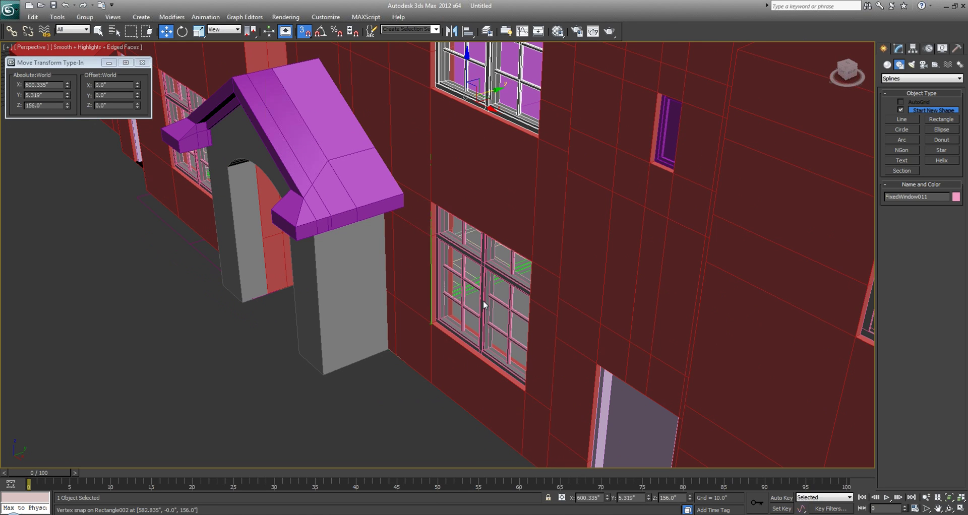
pyautogui.moveTo(410, 279)
pyautogui.keyDown('alt'); pyautogui.mouseDown(button='middle')
pyautogui.moveTo(570, 258)
pyautogui.moveTo(622, 281)
pyautogui.moveTo(503, 222)
pyautogui.mouseUp(button='middle'); pyautogui.keyUp('alt')
pyautogui.scroll(-3, 570, 254)
pyautogui.scroll(-4, 623, 280)
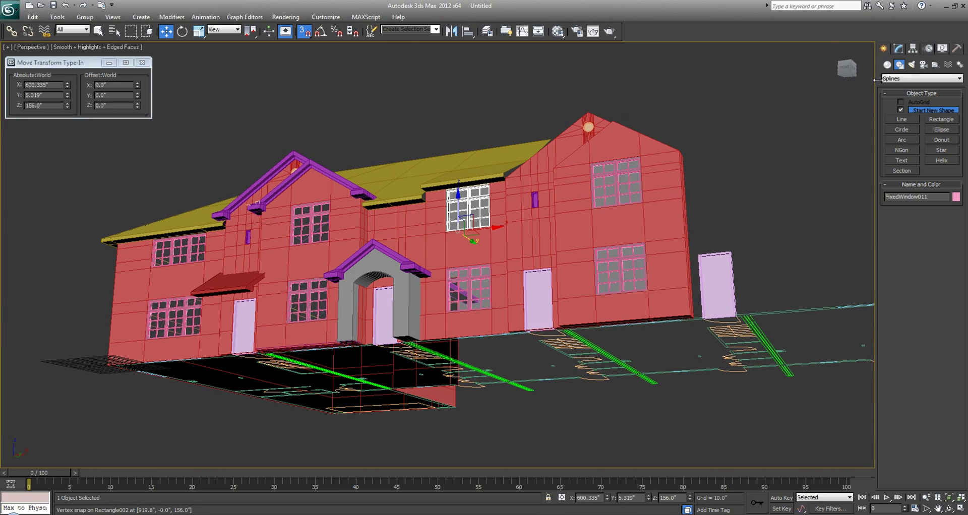
pyautogui.click(736, 87)
# Extrude the outer vertical edge at the raised fascia's open end to its inner corner, closing the end of the step.
pyautogui.keyDown('alt'); pyautogui.moveTo(328, 146); pyautogui.dragTo(497, 348, button='middle'); pyautogui.keyUp('alt')
pyautogui.scroll(5, 405, 209)
pyautogui.keyDown('alt'); pyautogui.moveTo(423, 257); pyautogui.dragTo(463, 315, button='middle'); pyautogui.keyUp('alt')
pyautogui.click(438, 231)
pyautogui.moveTo(459, 250); pyautogui.dragTo(516, 267, button='middle')
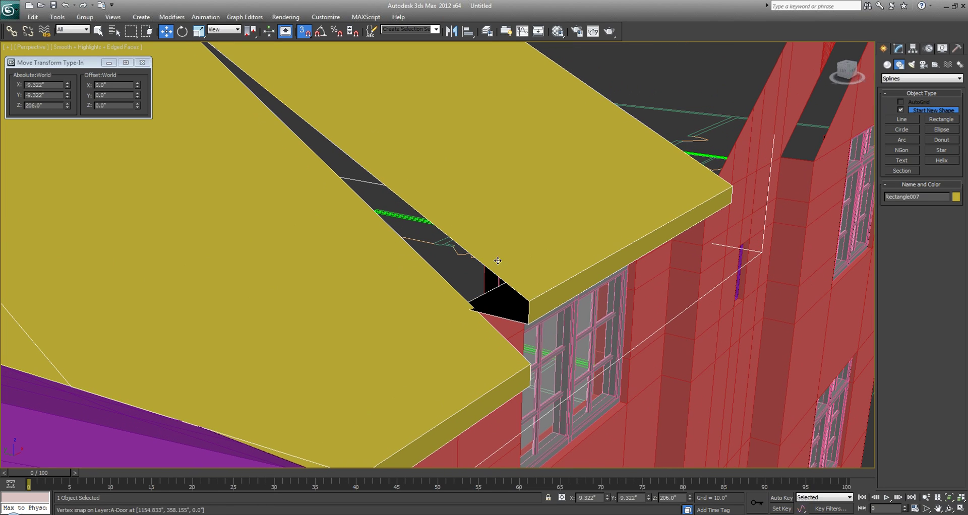
pyautogui.press('2')
pyautogui.click(524, 316)
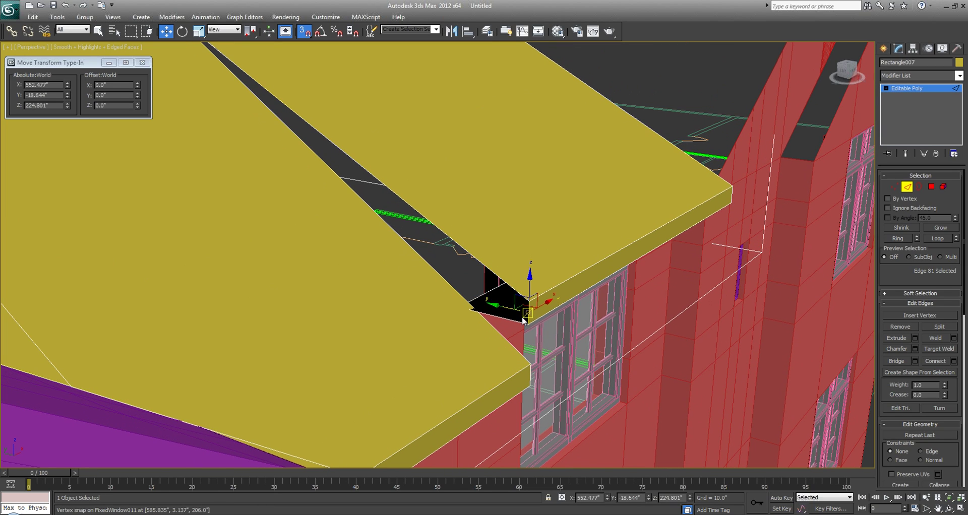
pyautogui.press('space')
pyautogui.press('F3')
pyautogui.moveTo(534, 322); pyautogui.dragTo(375, 257, button='middle')
pyautogui.scroll(2, 376, 281)
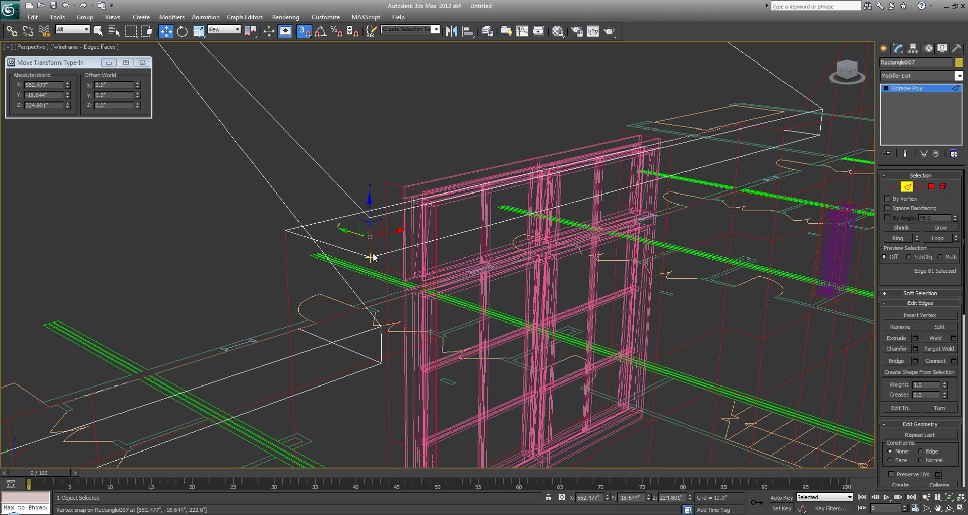
pyautogui.keyDown('shift'); pyautogui.moveTo(370, 253); pyautogui.dragTo(281, 224); pyautogui.keyUp('shift')
# Extrude the top edge of the raised fascia's end face up the slope to where the raised roof meets the main roof.
pyautogui.moveTo(365, 212); pyautogui.dragTo(467, 308, button='middle')
pyautogui.click(377, 267)
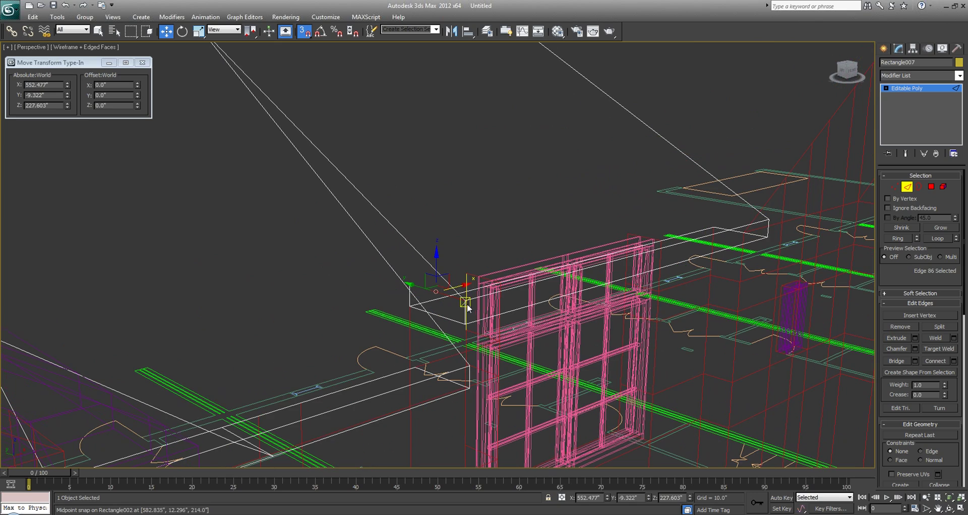
pyautogui.keyDown('alt'); pyautogui.moveTo(460, 299); pyautogui.dragTo(452, 272, button='middle'); pyautogui.keyUp('alt')
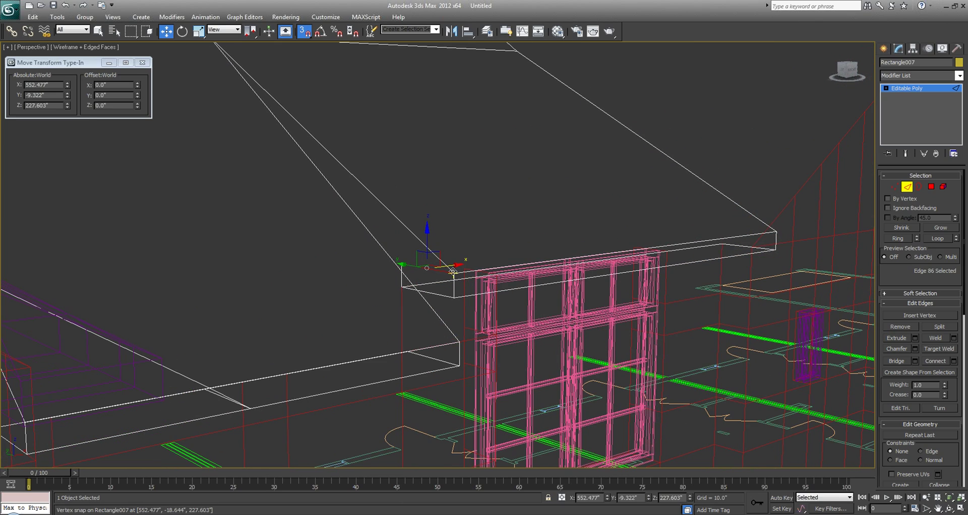
pyautogui.keyDown('shift'); pyautogui.moveTo(449, 273); pyautogui.dragTo(316, 140); pyautogui.keyUp('shift')
pyautogui.scroll(-2, 258, 161)
pyautogui.keyDown('alt'); pyautogui.moveTo(412, 243); pyautogui.dragTo(269, 222, button='middle'); pyautogui.keyUp('alt')
# Select the two sloping edges of the new roof side face and adjust their position along Y.
pyautogui.press('q')
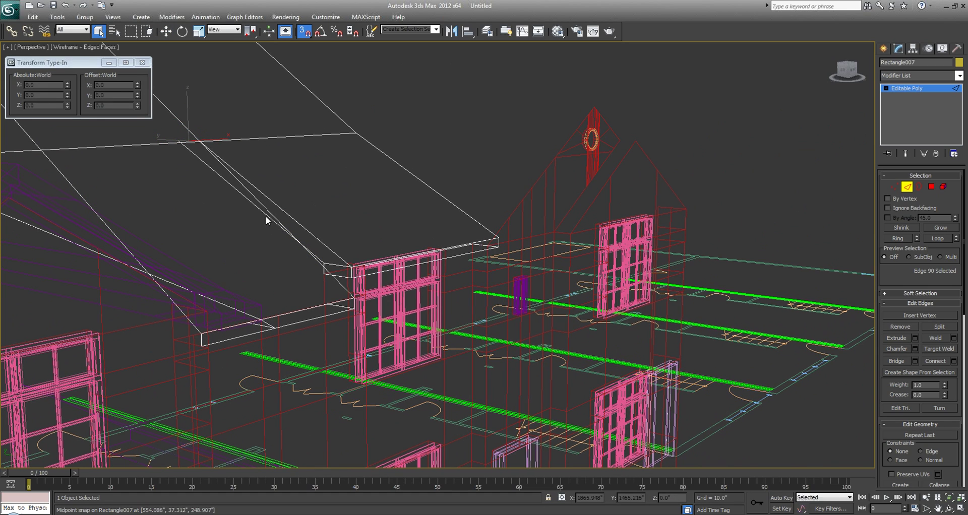
pyautogui.click(262, 212)
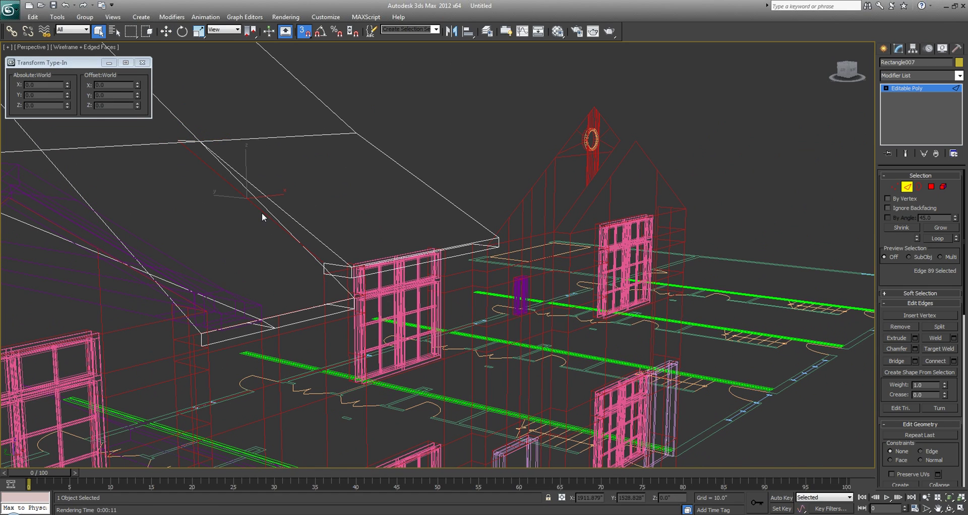
pyautogui.press('w')
pyautogui.press('F3')
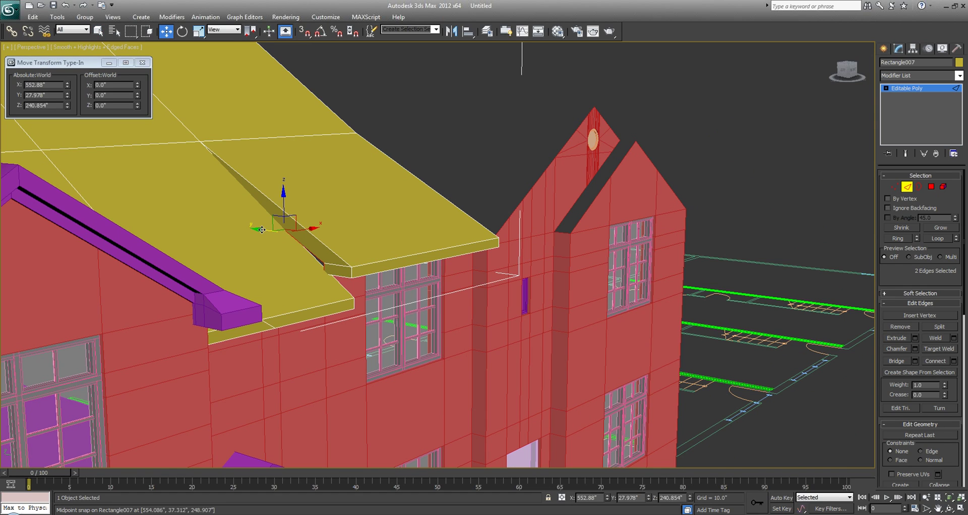
pyautogui.moveTo(247, 225); pyautogui.dragTo(247, 224)
pyautogui.keyDown('alt'); pyautogui.moveTo(336, 282); pyautogui.dragTo(322, 269); pyautogui.keyUp('alt')
# Extrude the bottom edge at the lower fascia's open end upward to the fascia's top corner, closing the end.
pyautogui.keyDown('alt'); pyautogui.moveTo(322, 269); pyautogui.dragTo(363, 285, button='middle'); pyautogui.keyUp('alt')
pyautogui.scroll(-4, 422, 310)
pyautogui.moveTo(422, 314)
pyautogui.keyDown('alt'); pyautogui.mouseDown(button='middle')
pyautogui.moveTo(385, 298)
pyautogui.moveTo(378, 313)
pyautogui.moveTo(391, 328)
pyautogui.moveTo(304, 301)
pyautogui.moveTo(428, 295)
pyautogui.moveTo(405, 316)
pyautogui.mouseUp(button='middle'); pyautogui.keyUp('alt')
pyautogui.click(407, 311)
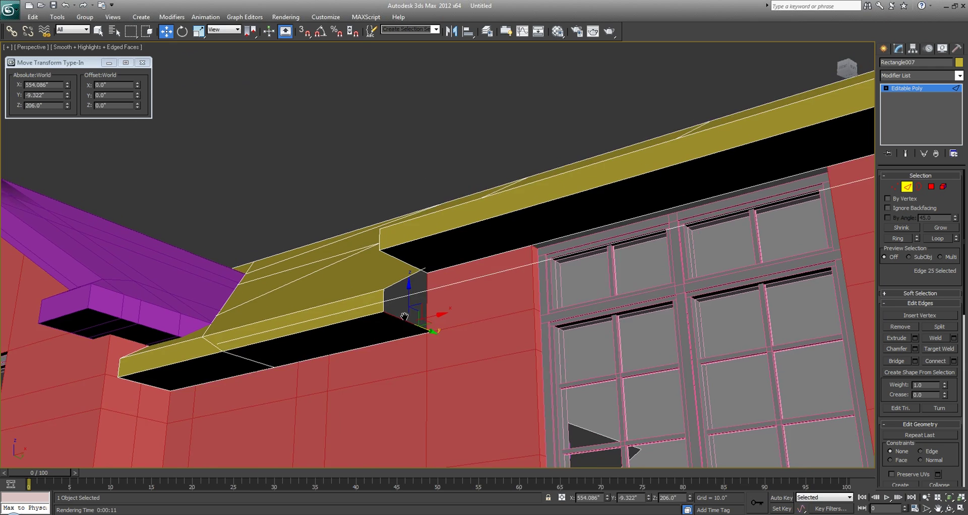
pyautogui.scroll(3, 405, 316)
pyautogui.press('s')
pyautogui.moveTo(342, 355); pyautogui.dragTo(368, 316, button='middle')
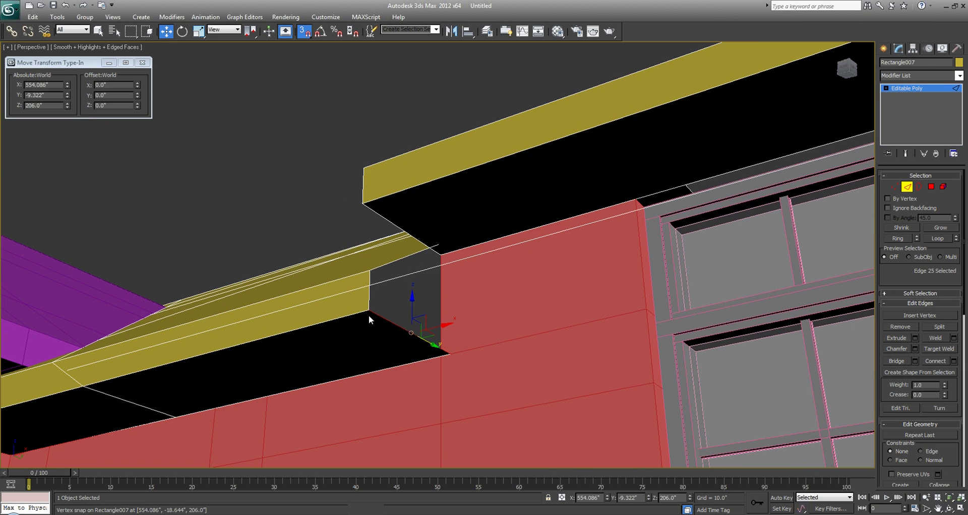
pyautogui.keyDown('shift'); pyautogui.moveTo(372, 306); pyautogui.dragTo(370, 271); pyautogui.keyUp('shift')
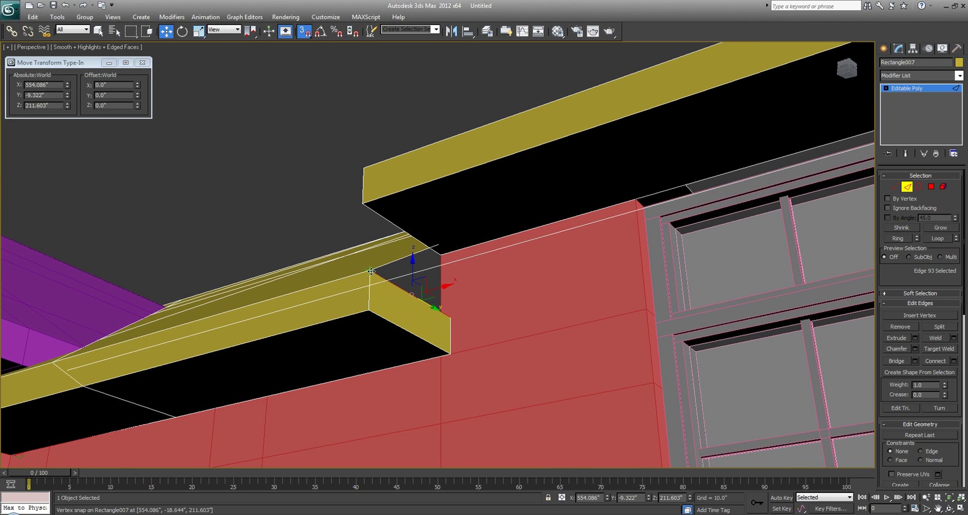
# Extrude the top edge of the lower fascia's end face up along the roof slope to fill the gap beneath the raised roof.
pyautogui.press('F3')
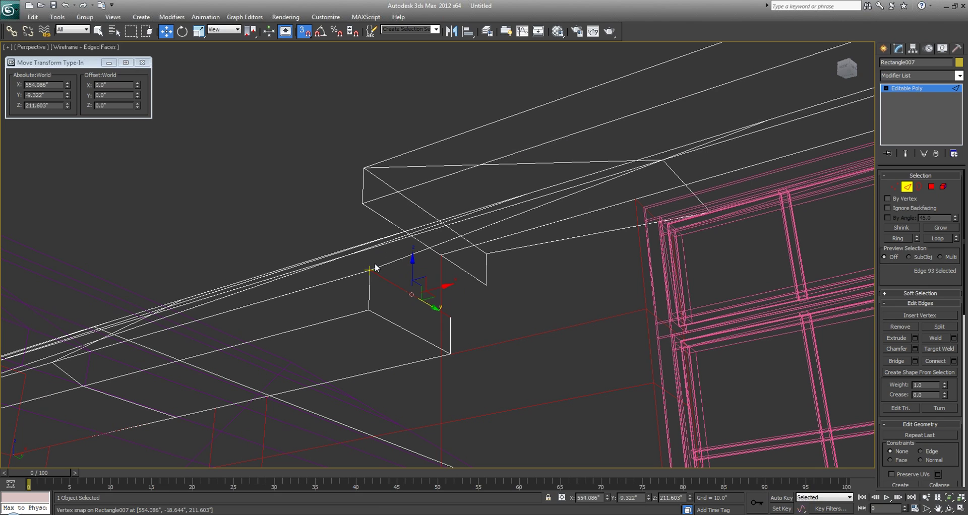
pyautogui.keyDown('shift'); pyautogui.moveTo(372, 271); pyautogui.dragTo(539, 196); pyautogui.keyUp('shift')
pyautogui.press('F3')
pyautogui.scroll(5, 473, 201)
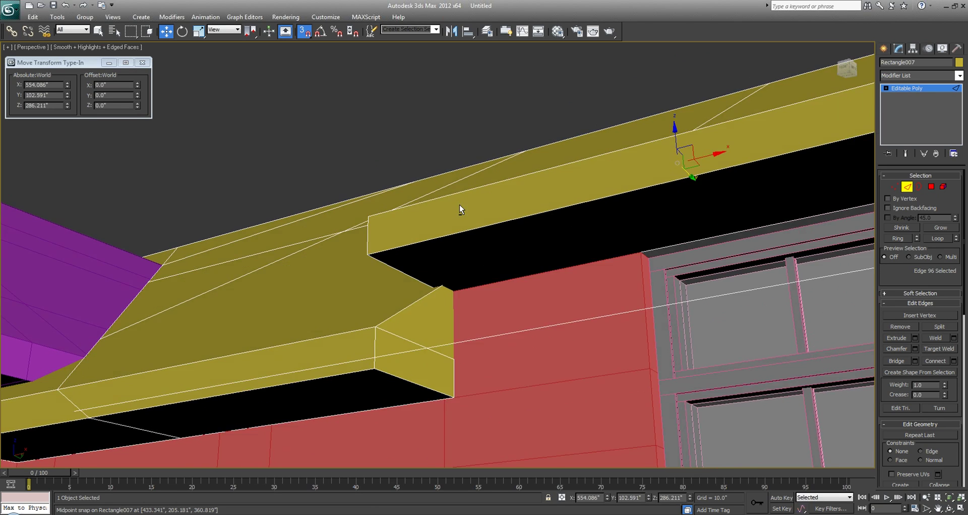
# Inspect the closed fascia and stepped roof from below and from the front of the house.
pyautogui.scroll(-2, 464, 225)
pyautogui.scroll(6, 491, 200)
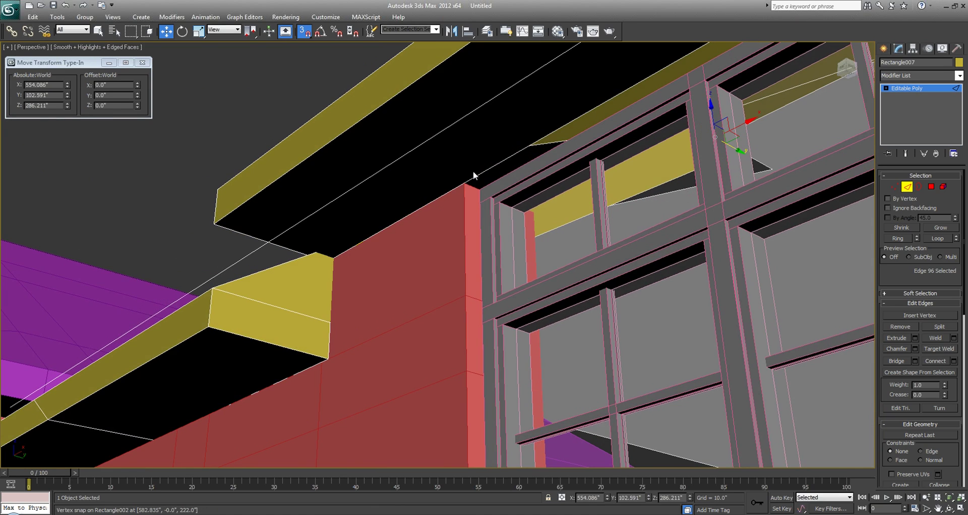
pyautogui.moveTo(473, 171); pyautogui.dragTo(410, 118, button='middle')
pyautogui.scroll(-8, 458, 218)
pyautogui.press('q')
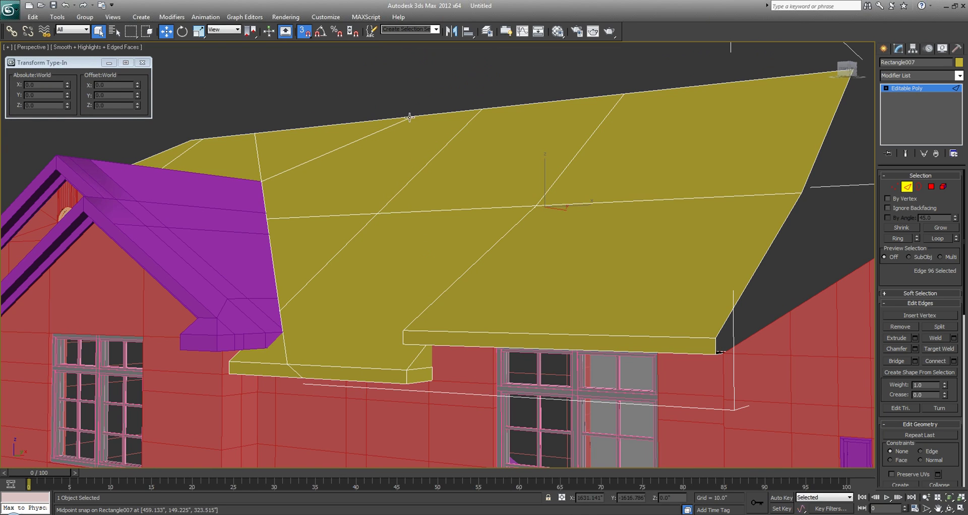
pyautogui.click(638, 86)
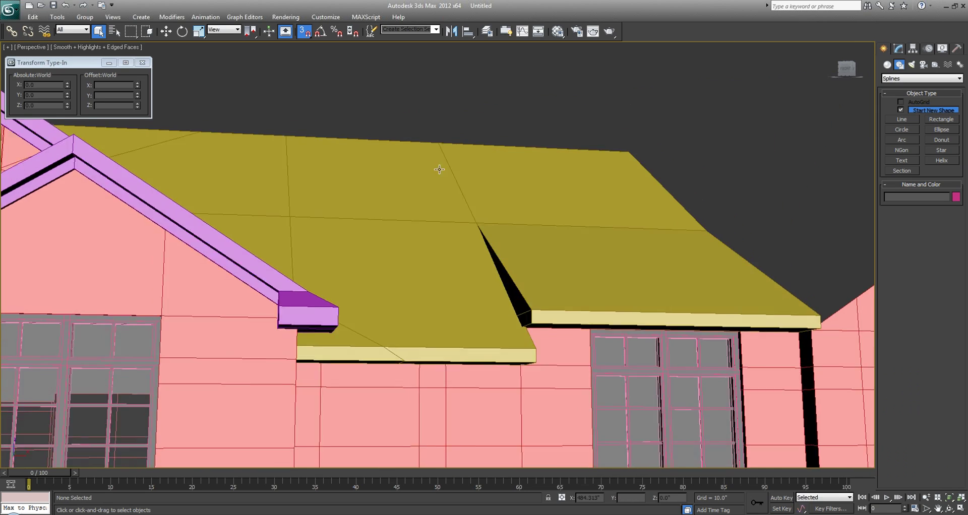
pyautogui.scroll(-10, 440, 169)
pyautogui.keyDown('alt'); pyautogui.moveTo(493, 173); pyautogui.dragTo(491, 217, button='middle'); pyautogui.keyUp('alt')
pyautogui.scroll(3, 538, 232)
# Copy the first gable's purple roof trim onto the second gable as a single instance.
pyautogui.click(276, 142)
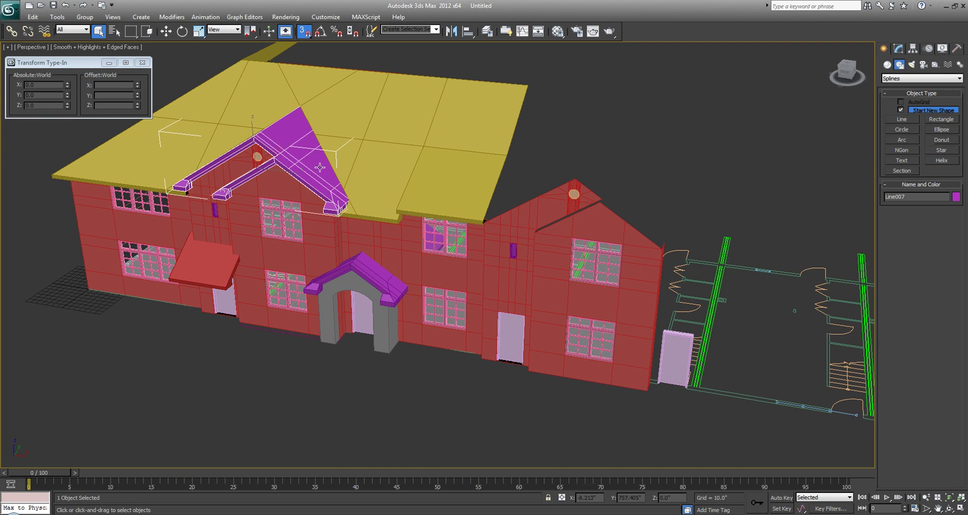
pyautogui.scroll(5, 247, 172)
pyautogui.press('w')
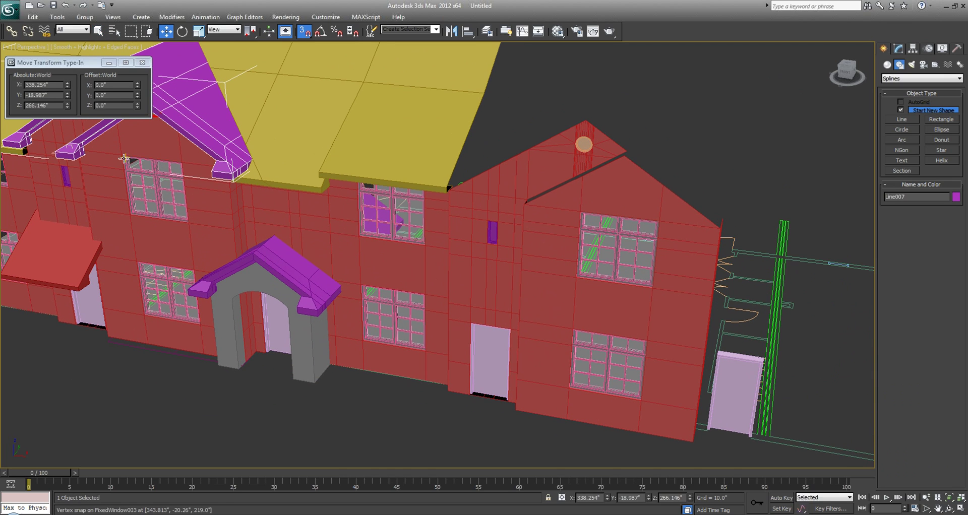
pyautogui.moveTo(103, 154)
pyautogui.keyDown('shift'); pyautogui.mouseDown()
pyautogui.moveTo(540, 194)
pyautogui.moveTo(549, 207)
pyautogui.mouseUp(); pyautogui.keyUp('shift')
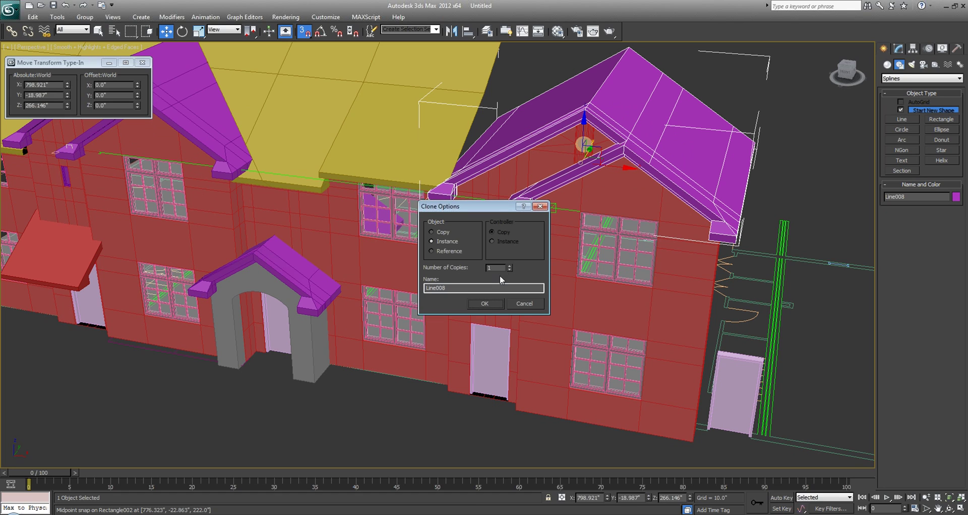
pyautogui.click(488, 301)
pyautogui.scroll(-8, 530, 314)
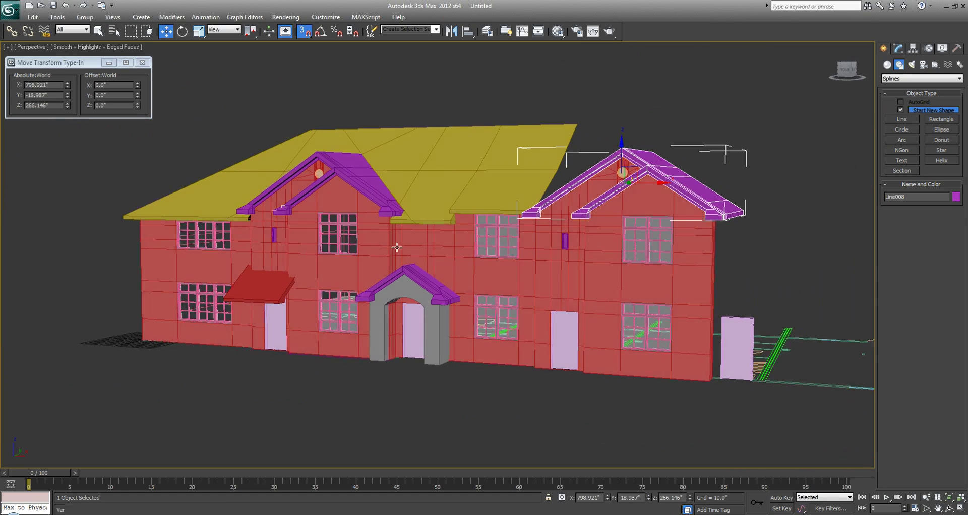
# Try cloning the main roof's front polygons as an element, snapping the copy to the roof's open end above the second gable.
pyautogui.keyDown('alt'); pyautogui.moveTo(397, 247); pyautogui.dragTo(411, 217, button='middle'); pyautogui.keyUp('alt')
pyautogui.click(455, 197)
pyautogui.press('q')
pyautogui.click(898, 48)
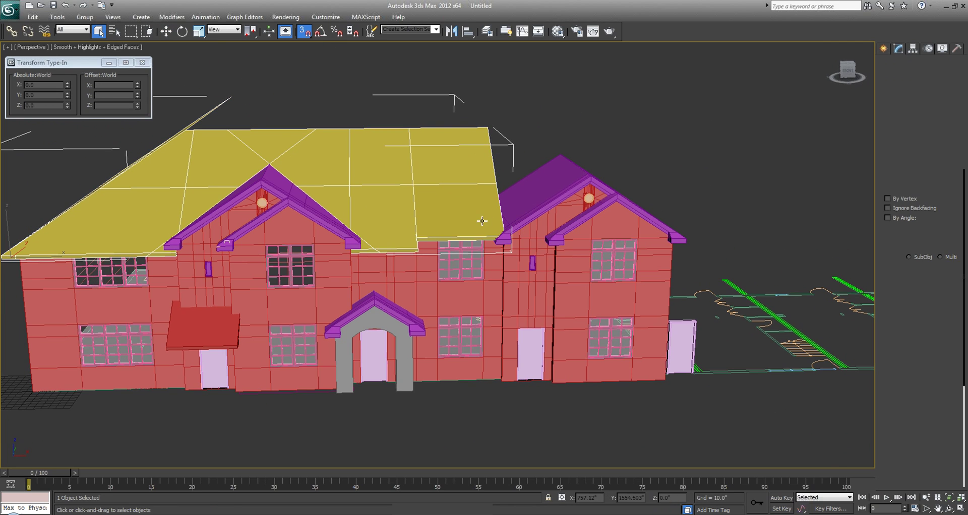
pyautogui.click(932, 186)
pyautogui.moveTo(288, 132); pyautogui.dragTo(270, 141)
pyautogui.keyDown('alt'); pyautogui.moveTo(270, 140); pyautogui.dragTo(317, 193, button='middle'); pyautogui.keyUp('alt')
pyautogui.keyDown('alt'); pyautogui.moveTo(280, 182); pyautogui.dragTo(279, 176, button='middle'); pyautogui.keyUp('alt')
pyautogui.press('w')
pyautogui.moveTo(280, 175)
pyautogui.mouseDown()
pyautogui.moveTo(414, 212)
pyautogui.moveTo(494, 202)
pyautogui.moveTo(522, 212)
pyautogui.mouseUp()
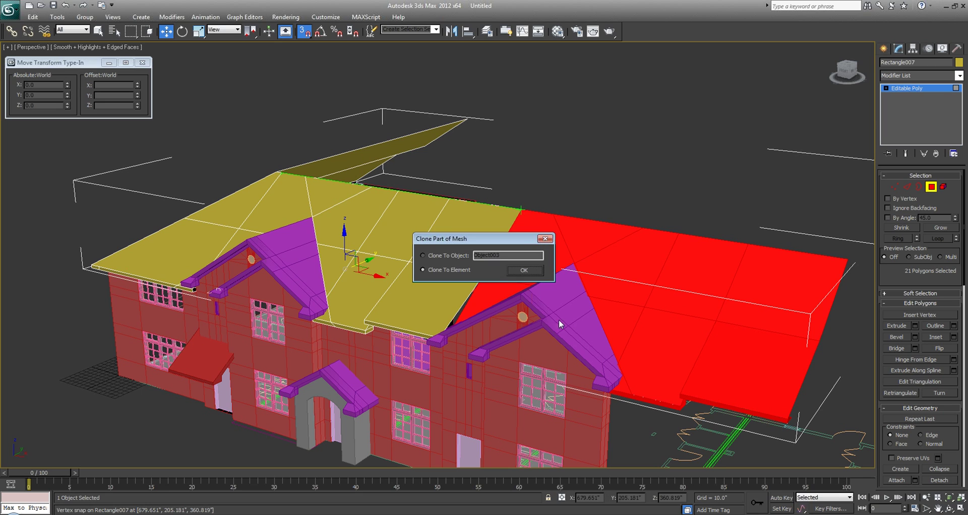
pyautogui.click(525, 270)
pyautogui.scroll(5, 575, 275)
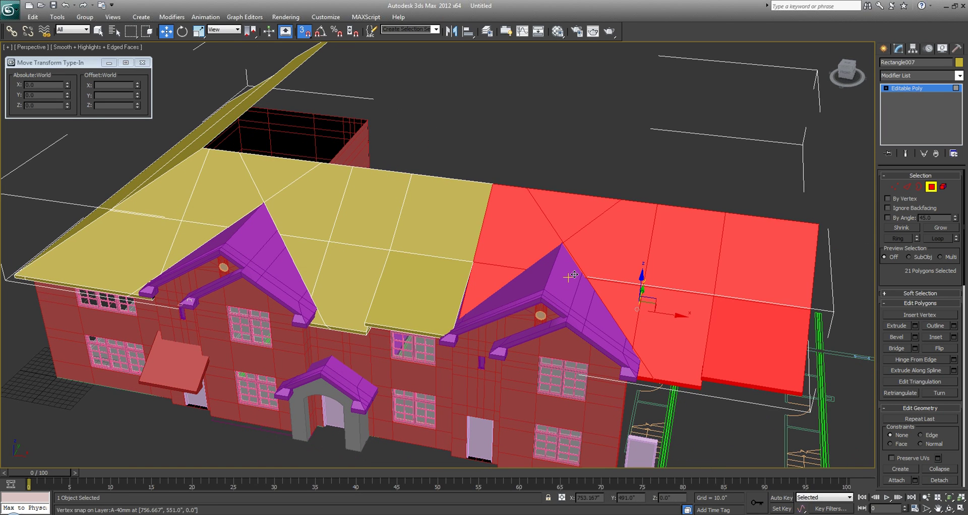
pyautogui.scroll(8, 574, 274)
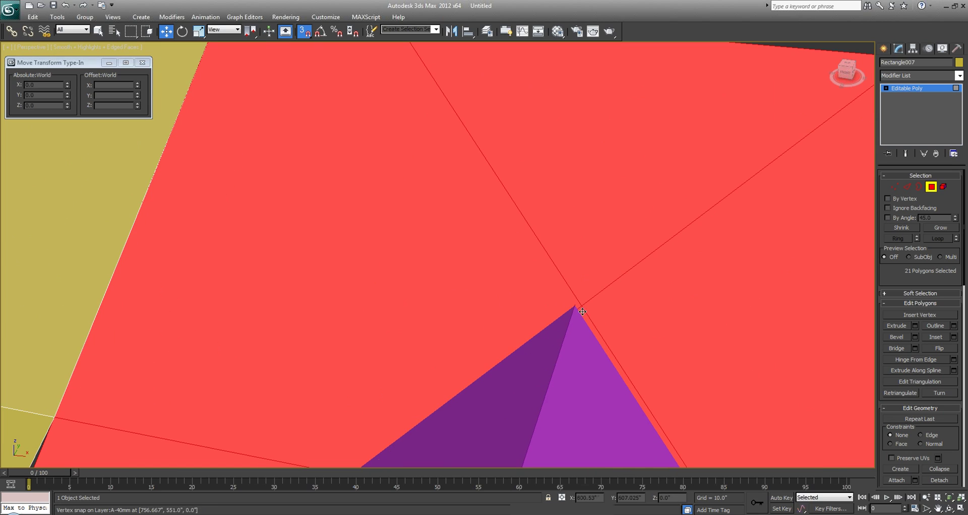
pyautogui.scroll(3, 573, 303)
# Undo the roof copy and examine how the main roof's edges line up with both gables.
pyautogui.moveTo(617, 191); pyautogui.dragTo(616, 183)
pyautogui.moveTo(454, 297)
pyautogui.keyDown('alt'); pyautogui.mouseDown(button='middle')
pyautogui.moveTo(508, 236)
pyautogui.moveTo(494, 229)
pyautogui.moveTo(476, 240)
pyautogui.moveTo(398, 309)
pyautogui.moveTo(472, 276)
pyautogui.moveTo(447, 305)
pyautogui.mouseUp(button='middle'); pyautogui.keyUp('alt')
pyautogui.scroll(-5, 505, 405)
pyautogui.moveTo(506, 405); pyautogui.dragTo(395, 183, button='middle')
pyautogui.moveTo(486, 258)
pyautogui.keyDown('alt'); pyautogui.mouseDown(button='middle')
pyautogui.moveTo(460, 240)
pyautogui.moveTo(385, 242)
pyautogui.moveTo(484, 294)
pyautogui.moveTo(352, 300)
pyautogui.moveTo(486, 294)
pyautogui.mouseUp(button='middle'); pyautogui.keyUp('alt')
pyautogui.keyDown('alt'); pyautogui.moveTo(313, 292); pyautogui.dragTo(436, 306, button='middle'); pyautogui.keyUp('alt')
pyautogui.moveTo(264, 281); pyautogui.dragTo(497, 280, button='middle')
pyautogui.keyDown('alt'); pyautogui.moveTo(497, 280); pyautogui.dragTo(494, 300, button='middle'); pyautogui.keyUp('alt')
pyautogui.moveTo(242, 315); pyautogui.dragTo(453, 321, button='middle')
pyautogui.moveTo(593, 325); pyautogui.dragTo(257, 248, button='middle')
pyautogui.scroll(4, 552, 216)
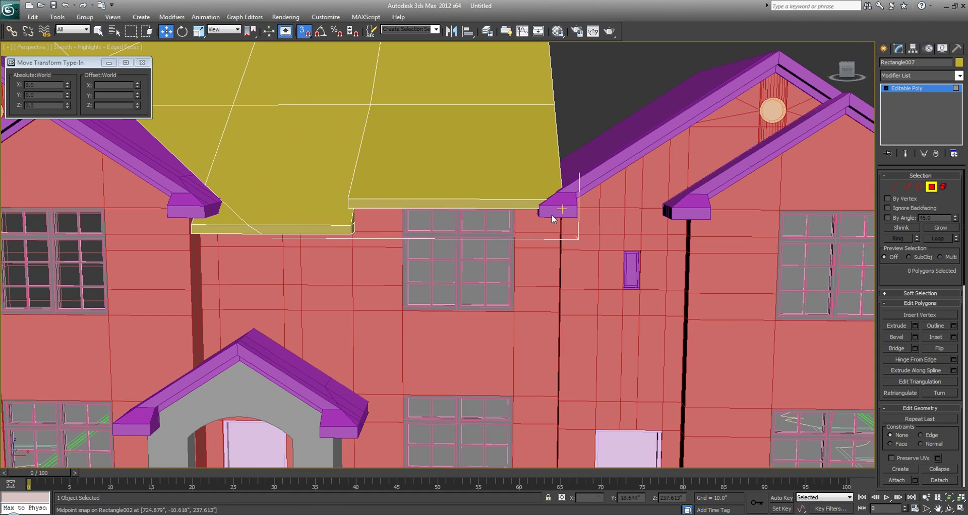
pyautogui.scroll(-3, 530, 177)
# Select the vertices along the main roof's open end and move them outward past the wall corner beside the second gable.
pyautogui.press('1')
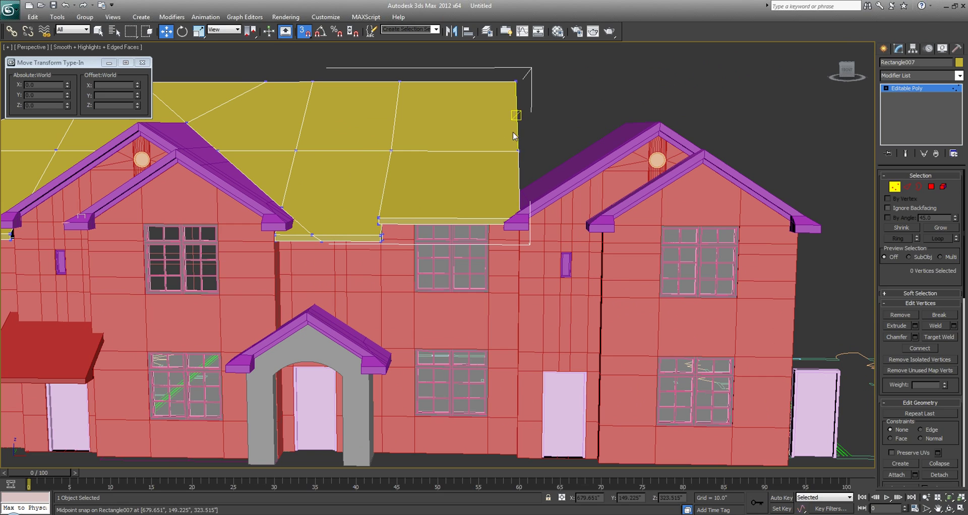
pyautogui.press('q')
pyautogui.moveTo(567, 257); pyautogui.dragTo(491, 69)
pyautogui.moveTo(416, 245); pyautogui.dragTo(776, 280, button='middle')
pyautogui.moveTo(378, 135); pyautogui.dragTo(444, 126, button='middle')
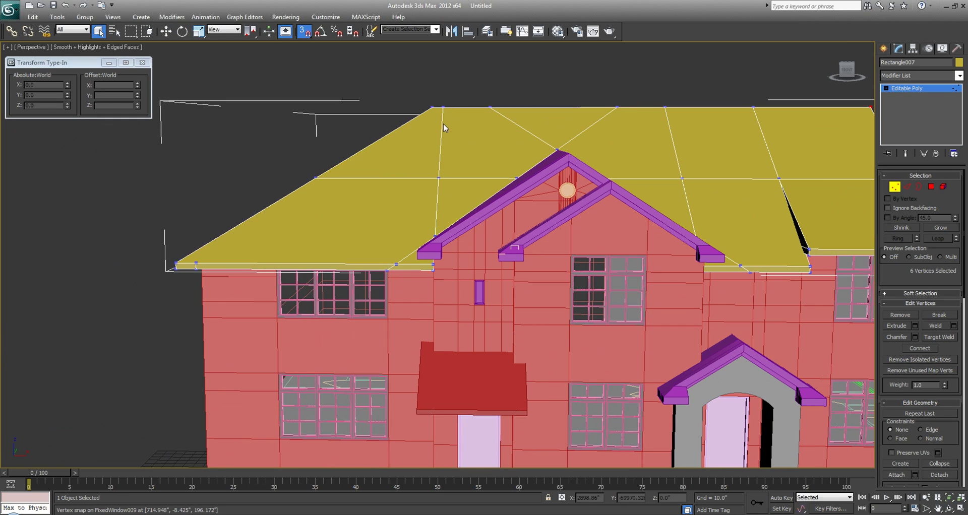
pyautogui.moveTo(693, 258); pyautogui.dragTo(568, 209, button='middle')
pyautogui.press('w')
pyautogui.press('s')
pyautogui.moveTo(527, 200); pyautogui.dragTo(529, 231)
# QuickSlice the raised roof's end polygons in the Front view, in line with the wall corner beside the second gable.
pyautogui.press('4')
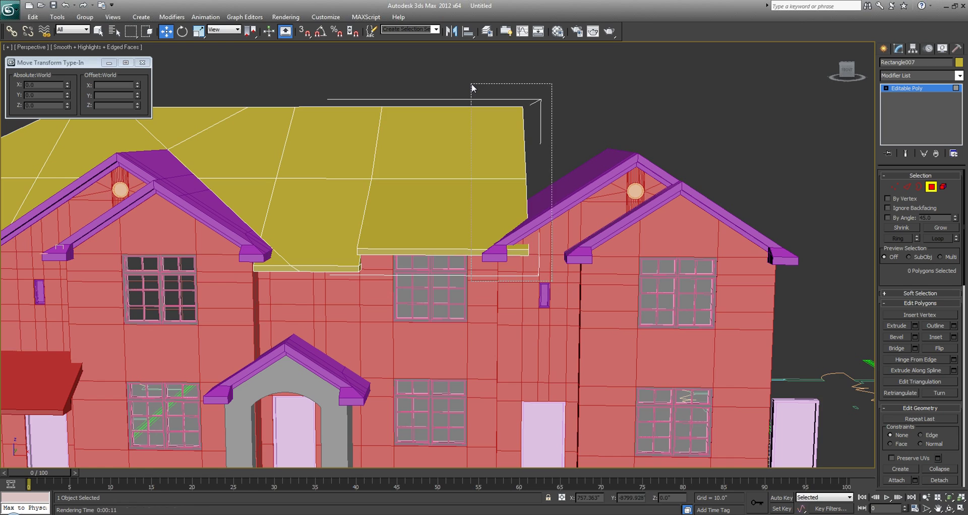
pyautogui.hotkey('alt', 'w')
pyautogui.middleClick(635, 149)
pyautogui.hotkey('alt', 'w')
pyautogui.scroll(-5, 504, 154)
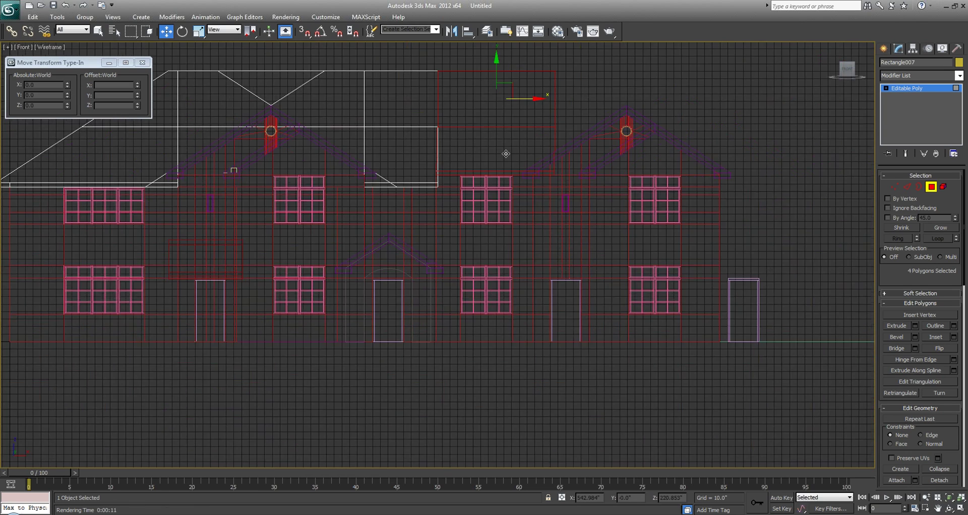
pyautogui.scroll(6, 525, 221)
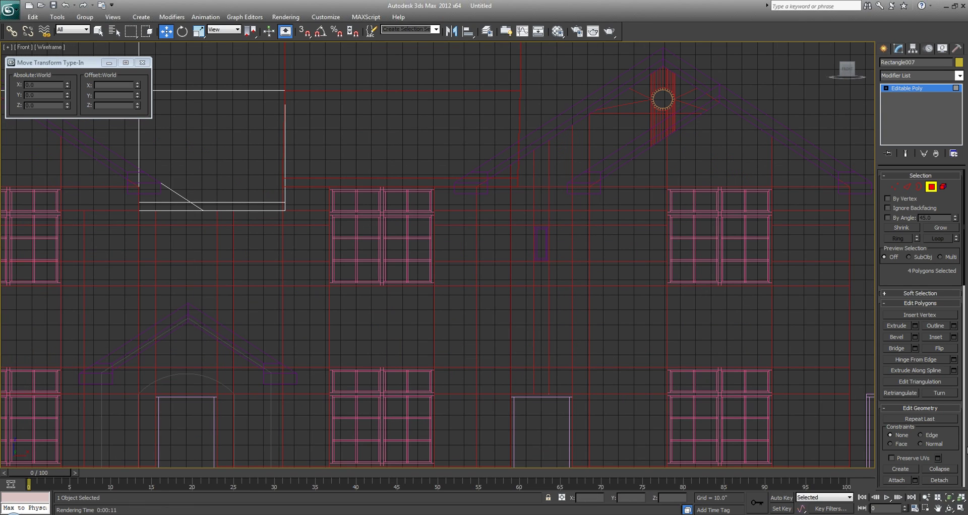
pyautogui.scroll(-3, 918, 444)
pyautogui.click(902, 436)
pyautogui.press('s')
pyautogui.scroll(-3, 539, 291)
pyautogui.rightClick(540, 288)
# Delete the surplus roof polygons beyond the slice and return to the Perspective view.
pyautogui.moveTo(545, 288); pyautogui.dragTo(484, 100)
pyautogui.press('Delete')
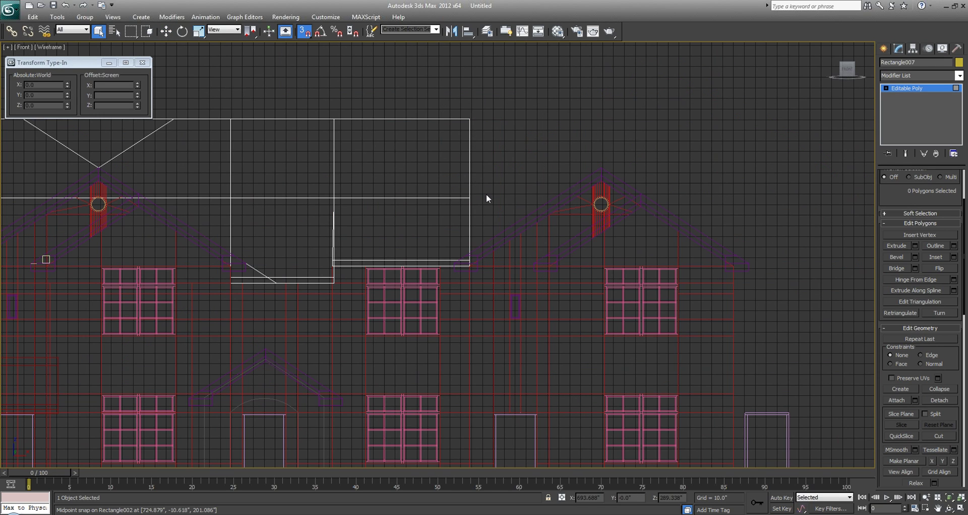
pyautogui.hotkey('alt', 'w')
pyautogui.rightClick(552, 294)
pyautogui.hotkey('alt', 'w')
pyautogui.moveTo(553, 296); pyautogui.dragTo(588, 318, button='middle')
pyautogui.scroll(3, 497, 276)
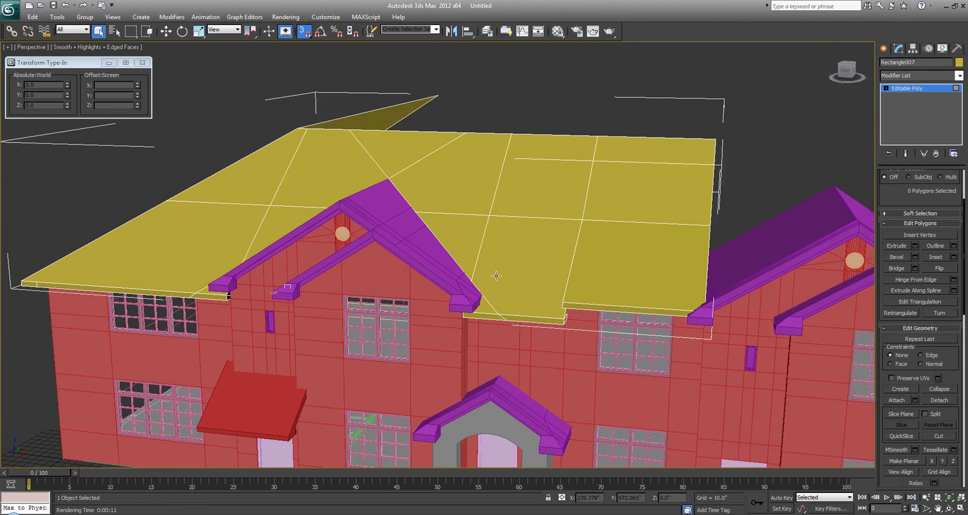
pyautogui.scroll(-5, 548, 263)
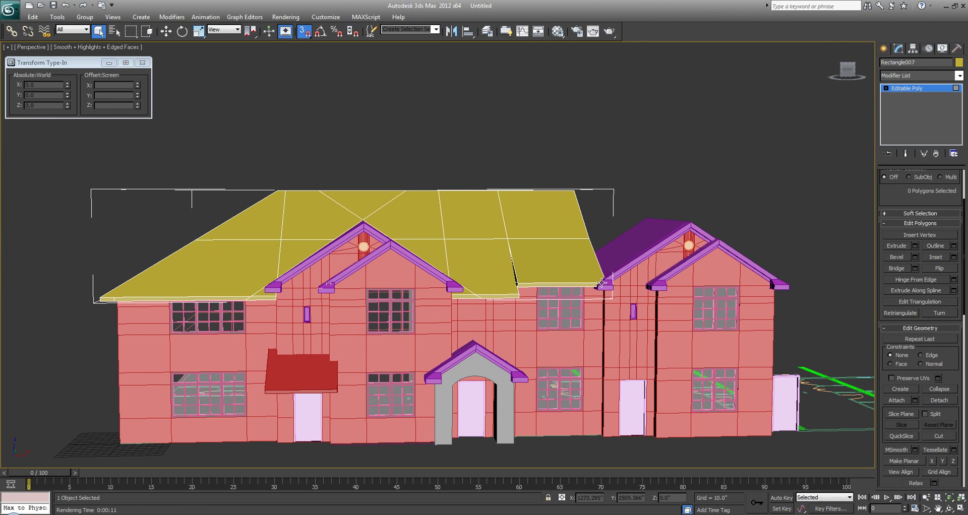
# Clone the front roof polygons around the first gable as an element, snapping the copy to the trimmed roof end.
pyautogui.moveTo(625, 282); pyautogui.dragTo(334, 141)
pyautogui.keyDown('alt'); pyautogui.moveTo(334, 141); pyautogui.dragTo(398, 171, button='middle'); pyautogui.keyUp('alt')
pyautogui.press('w')
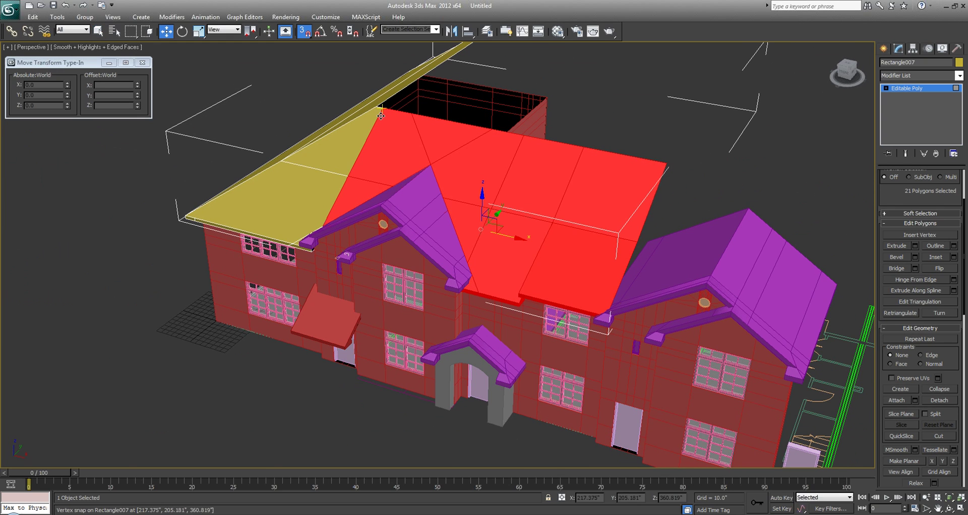
pyautogui.moveTo(393, 120); pyautogui.dragTo(650, 202)
pyautogui.hotkey('ctrl', 'z')
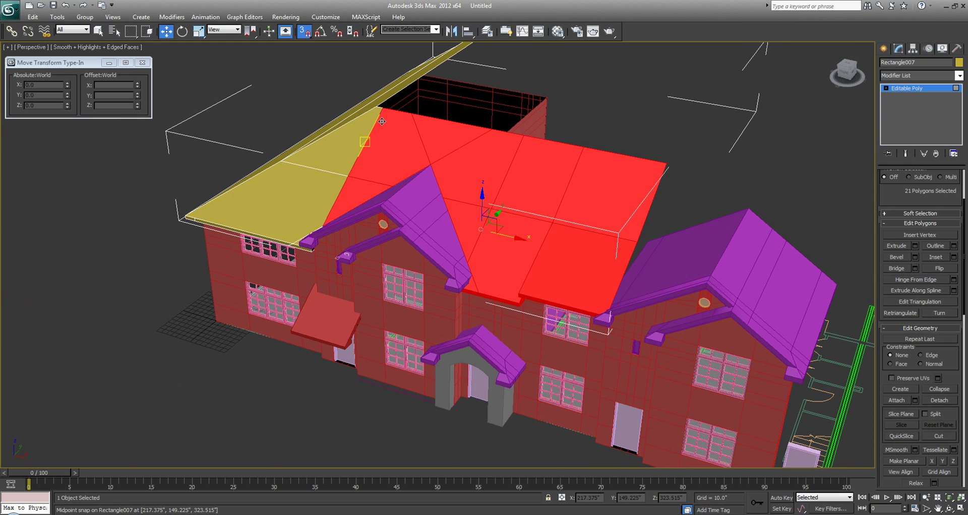
pyautogui.keyDown('shift'); pyautogui.moveTo(385, 114); pyautogui.dragTo(666, 162); pyautogui.keyUp('shift')
pyautogui.click(524, 270)
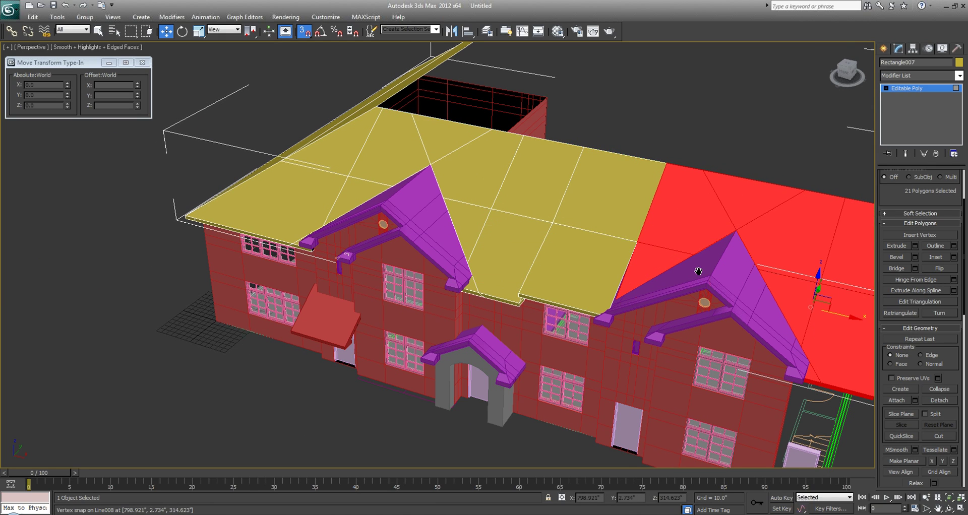
# Check how the copied roof section meets the peak of the second gable, and deselect the roof.
pyautogui.moveTo(519, 280); pyautogui.dragTo(424, 280, button='middle')
pyautogui.scroll(10, 722, 243)
pyautogui.scroll(2, 642, 253)
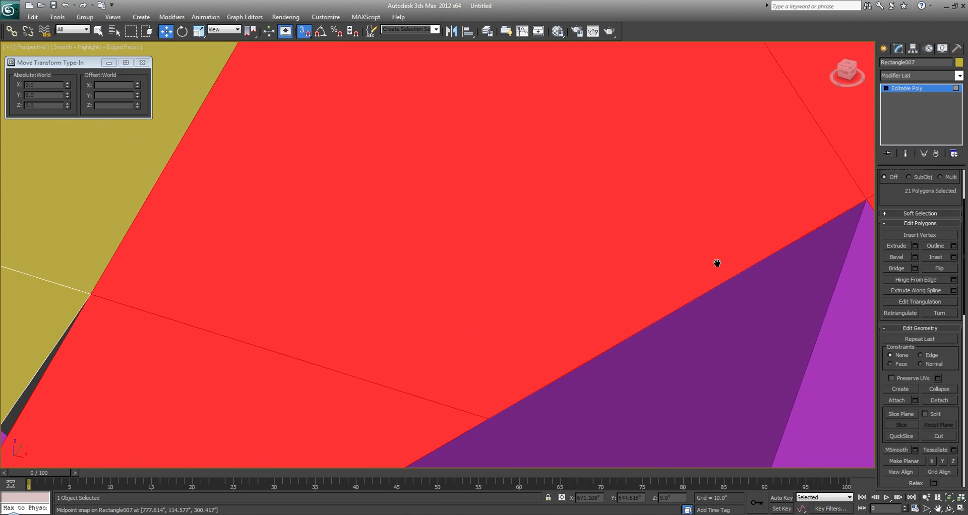
pyautogui.moveTo(718, 263); pyautogui.dragTo(512, 313, button='middle')
pyautogui.scroll(-6, 492, 249)
pyautogui.scroll(-8, 487, 251)
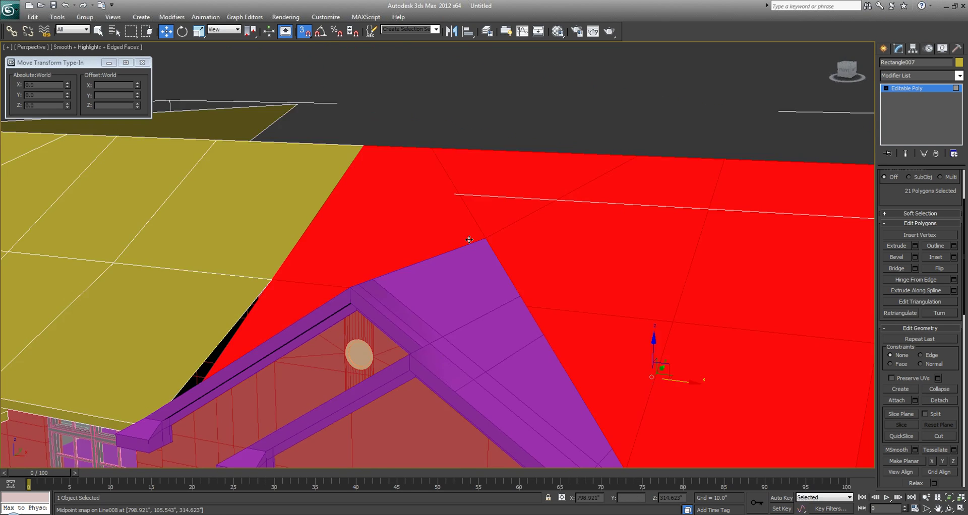
pyautogui.press('q')
pyautogui.click(751, 120)
pyautogui.click(886, 50)
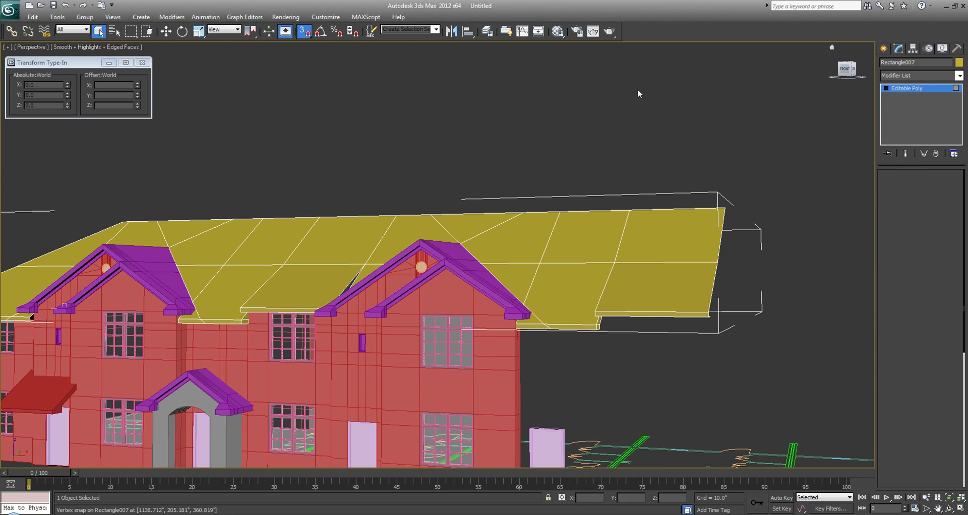
pyautogui.click(638, 88)
# Select all wall polygons of the repeating facade section, from behind the porch to the far end past the second gable.
pyautogui.keyDown('alt'); pyautogui.moveTo(413, 175); pyautogui.dragTo(427, 123, button='middle'); pyautogui.keyUp('alt')
pyautogui.click(407, 226)
pyautogui.moveTo(425, 226)
pyautogui.keyDown('alt'); pyautogui.mouseDown(button='middle')
pyautogui.moveTo(421, 238)
pyautogui.moveTo(435, 218)
pyautogui.mouseUp(button='middle'); pyautogui.keyUp('alt')
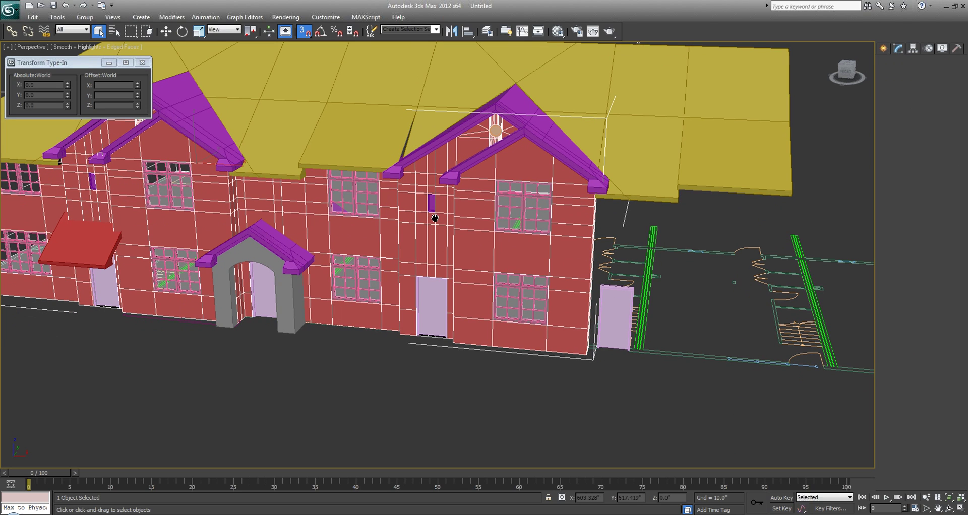
pyautogui.moveTo(667, 390); pyautogui.dragTo(268, 99)
pyautogui.moveTo(246, 182); pyautogui.dragTo(346, 171, button='middle')
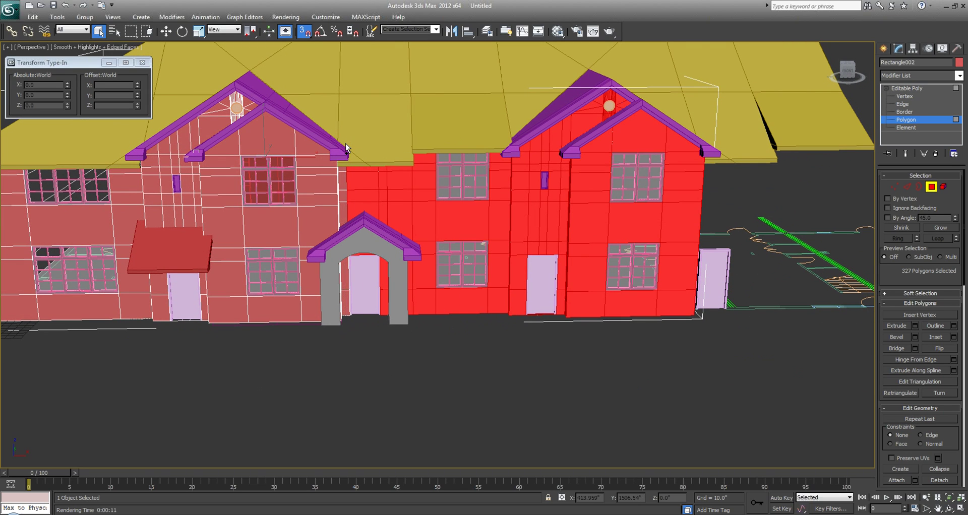
pyautogui.keyDown('ctrl'); pyautogui.moveTo(346, 144); pyautogui.dragTo(347, 144); pyautogui.keyUp('ctrl')
pyautogui.keyDown('alt'); pyautogui.moveTo(469, 197); pyautogui.dragTo(424, 214, button='middle'); pyautogui.keyUp('alt')
pyautogui.moveTo(461, 254); pyautogui.dragTo(386, 151, button='middle')
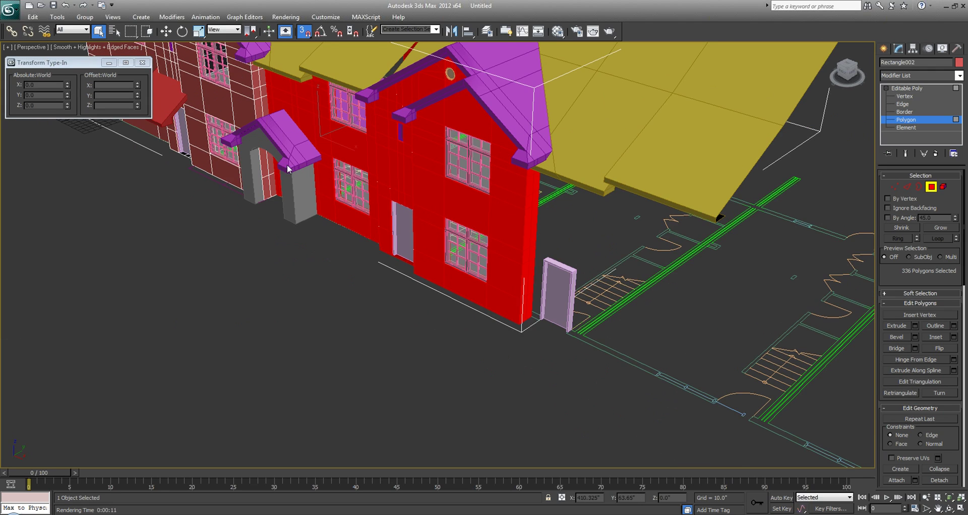
pyautogui.moveTo(287, 169); pyautogui.dragTo(261, 185, button='middle')
# Clone the selected wall polygons as an element, snapping the copy to the far end of the facade.
pyautogui.press('w')
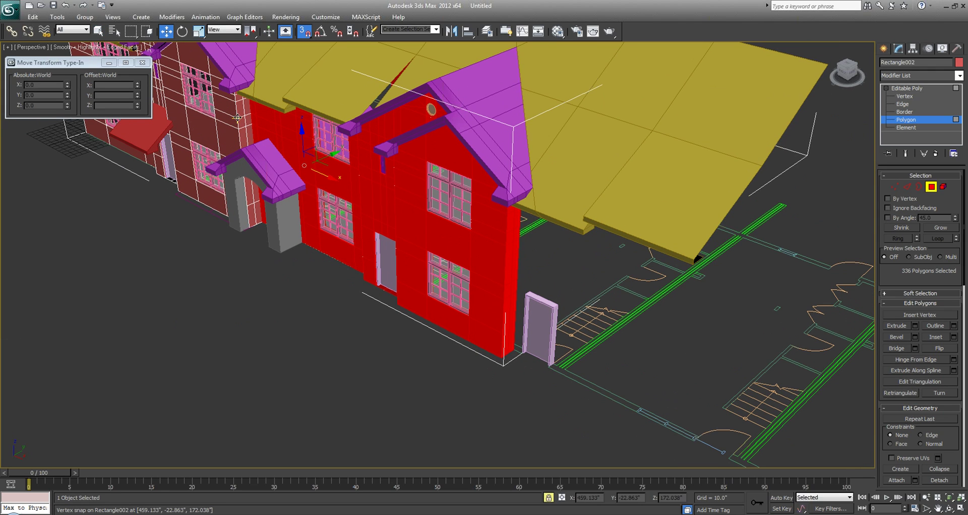
pyautogui.moveTo(237, 119)
pyautogui.mouseDown()
pyautogui.moveTo(497, 242)
pyautogui.moveTo(506, 231)
pyautogui.mouseUp()
pyautogui.click(532, 274)
pyautogui.moveTo(504, 282); pyautogui.dragTo(387, 222, button='middle')
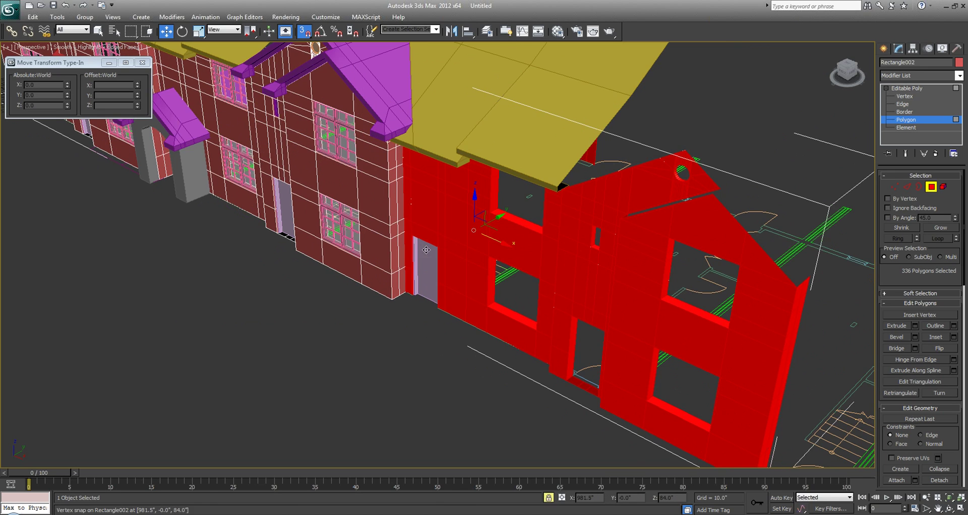
pyautogui.scroll(-3, 386, 221)
pyautogui.keyDown('alt'); pyautogui.moveTo(325, 202); pyautogui.dragTo(419, 194, button='middle'); pyautogui.keyUp('alt')
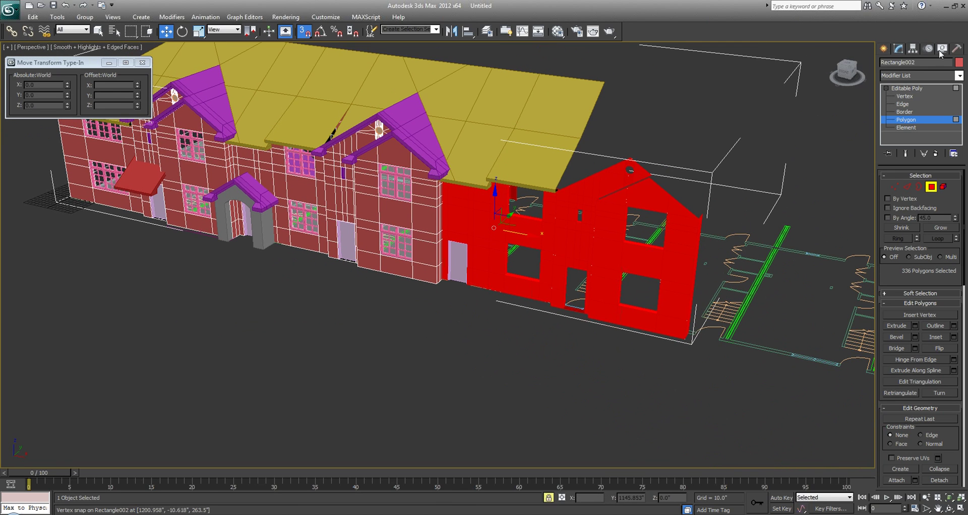
# Leave the wall's polygon editing and inspect the extended facade and roof from the front and the side.
pyautogui.click(884, 48)
pyautogui.press('q')
pyautogui.keyDown('alt'); pyautogui.moveTo(464, 172); pyautogui.dragTo(500, 174, button='middle'); pyautogui.keyUp('alt')
pyautogui.moveTo(638, 185); pyautogui.dragTo(567, 231, button='middle')
pyautogui.moveTo(375, 225); pyautogui.dragTo(515, 182, button='middle')
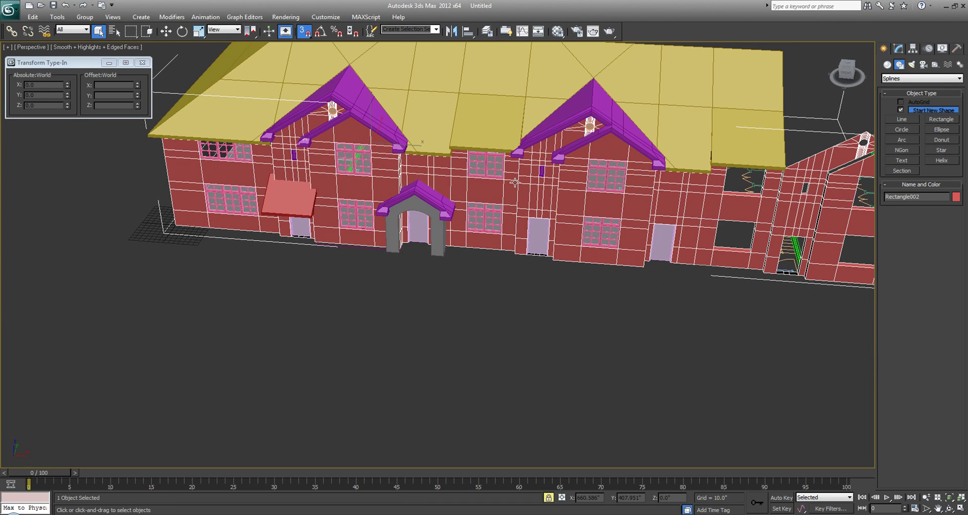
pyautogui.scroll(4, 469, 182)
pyautogui.keyDown('alt'); pyautogui.moveTo(358, 175); pyautogui.dragTo(446, 179, button='middle'); pyautogui.keyUp('alt')
pyautogui.keyDown('alt'); pyautogui.moveTo(371, 194); pyautogui.dragTo(345, 195, button='middle'); pyautogui.keyUp('alt')
pyautogui.scroll(-4, 294, 173)
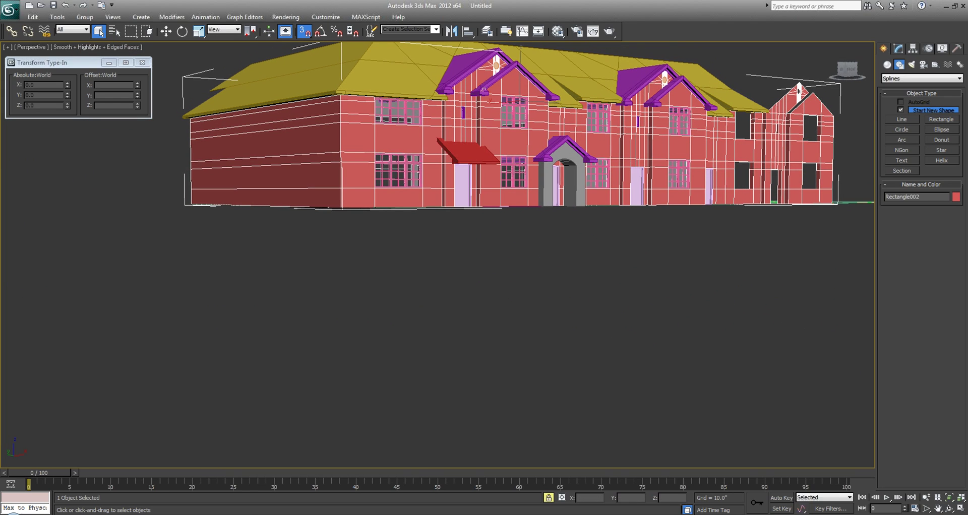
pyautogui.keyDown('alt'); pyautogui.moveTo(432, 376); pyautogui.dragTo(441, 368, button='middle'); pyautogui.keyUp('alt')
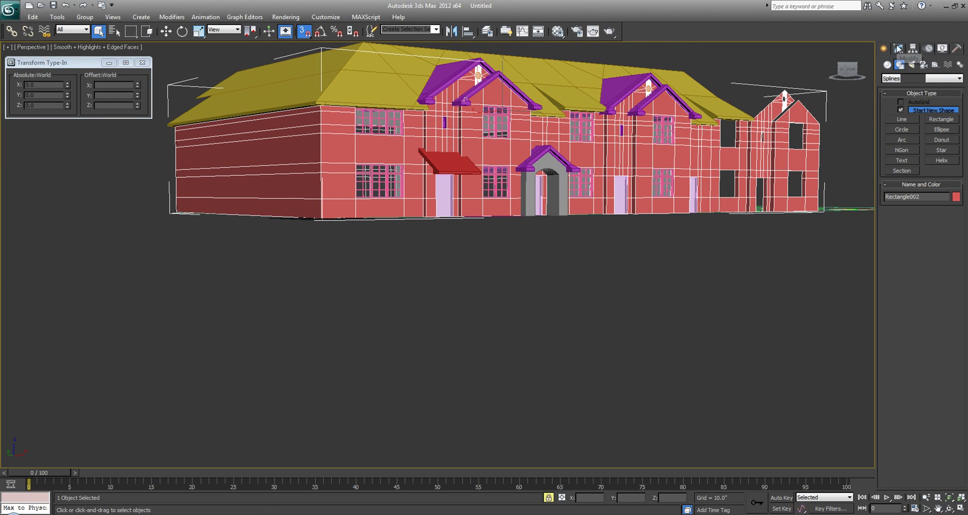
# Open the wall's edges for editing and examine the wall base and entrance steps in the reference sketch IMGP0568.JPG.
pyautogui.click(899, 48)
pyautogui.press('2')
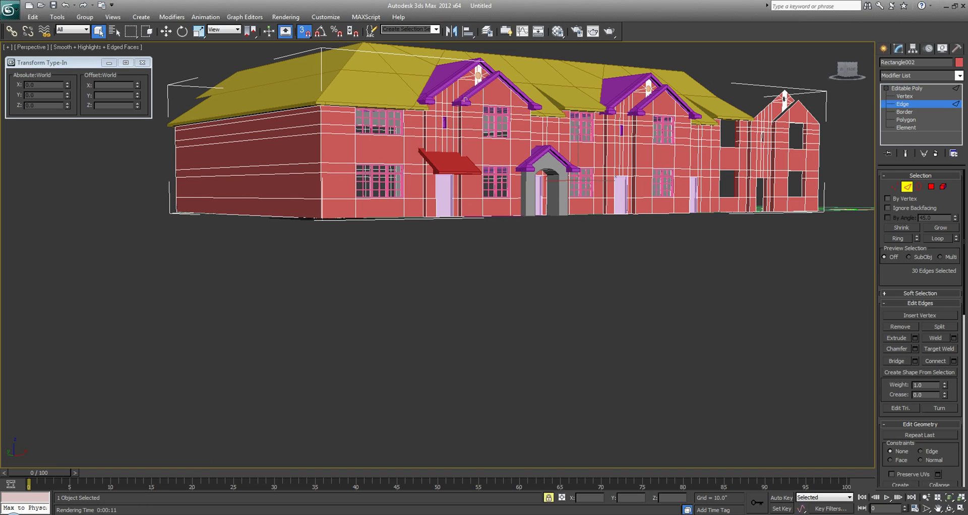
pyautogui.hotkey('alt', 'Tab')
pyautogui.moveTo(706, 342); pyautogui.dragTo(745, 337)
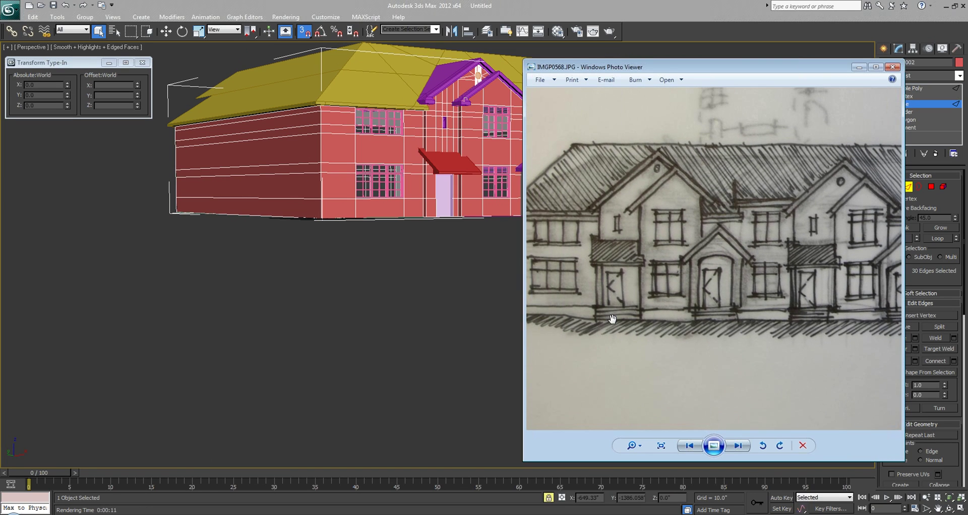
pyautogui.moveTo(637, 322); pyautogui.dragTo(667, 324)
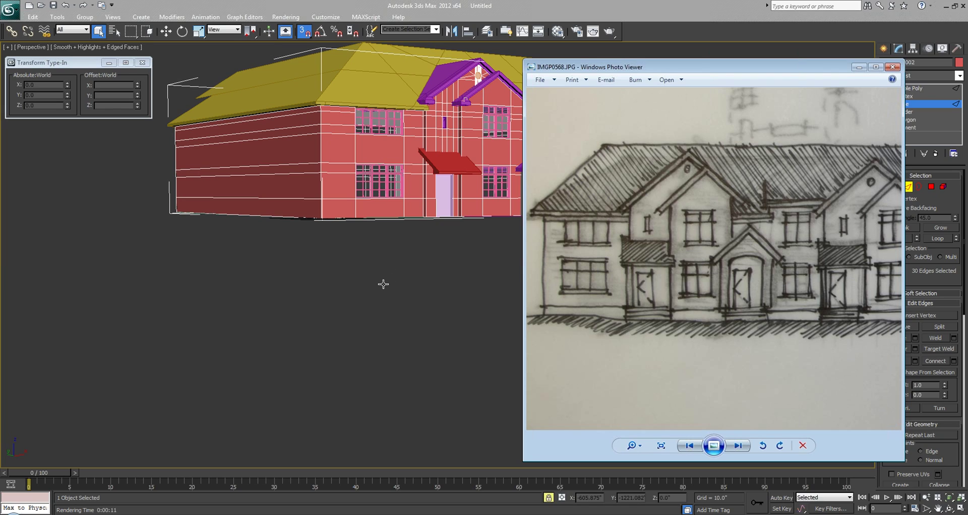
# Select all the bottom edges of the building's walls and extrude them downward to extend the wall base.
pyautogui.moveTo(385, 278); pyautogui.dragTo(437, 291, button='middle')
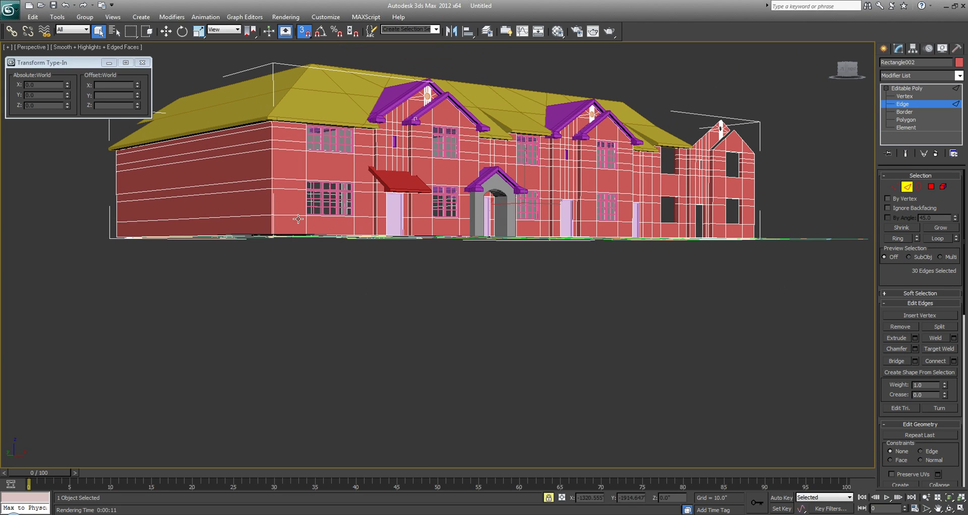
pyautogui.moveTo(788, 287); pyautogui.dragTo(39, 233)
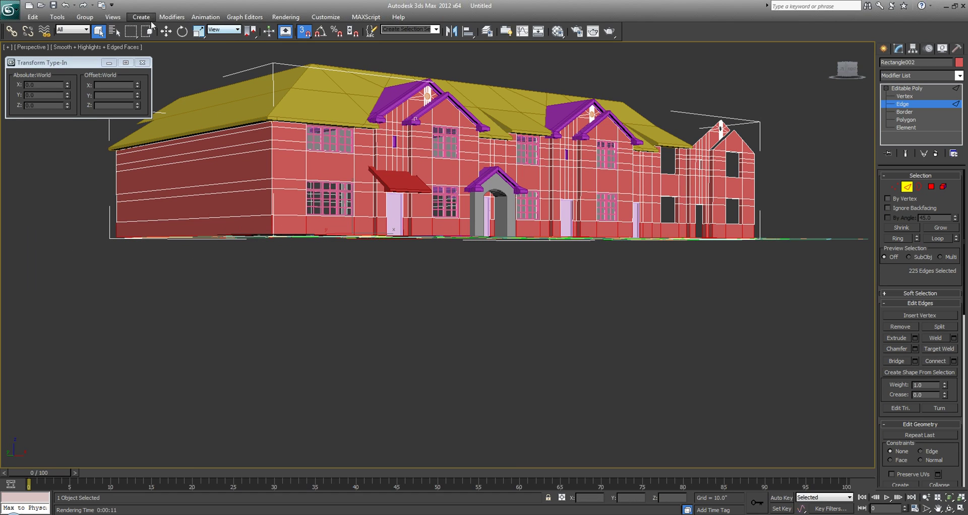
pyautogui.moveTo(813, 298); pyautogui.dragTo(78, 232)
pyautogui.press('w')
pyautogui.keyDown('shift'); pyautogui.moveTo(364, 205); pyautogui.dragTo(364, 218); pyautogui.keyUp('shift')
pyautogui.keyDown('alt'); pyautogui.moveTo(564, 342); pyautogui.dragTo(530, 349, button='middle'); pyautogui.keyUp('alt')
pyautogui.press('q')
pyautogui.click(388, 335)
# Draw a rectangle in the front view directly below the first door, slightly wider than the entrance and as tall as the wall base.
pyautogui.moveTo(385, 333); pyautogui.dragTo(391, 371, button='middle')
pyautogui.scroll(10, 391, 371)
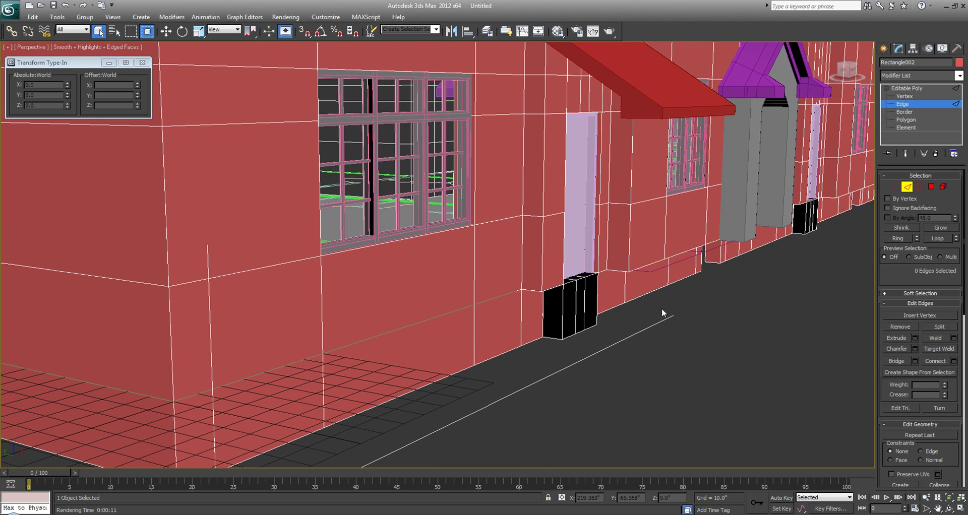
pyautogui.moveTo(649, 353); pyautogui.dragTo(567, 349, button='middle')
pyautogui.hotkey('alt', 'w')
pyautogui.click(619, 199)
pyautogui.hotkey('alt', 'w')
pyautogui.moveTo(565, 228); pyautogui.dragTo(835, 190, button='middle')
pyautogui.scroll(-2, 835, 189)
pyautogui.moveTo(369, 309); pyautogui.dragTo(400, 261, button='middle')
pyautogui.moveTo(617, 330); pyautogui.dragTo(620, 327, button='middle')
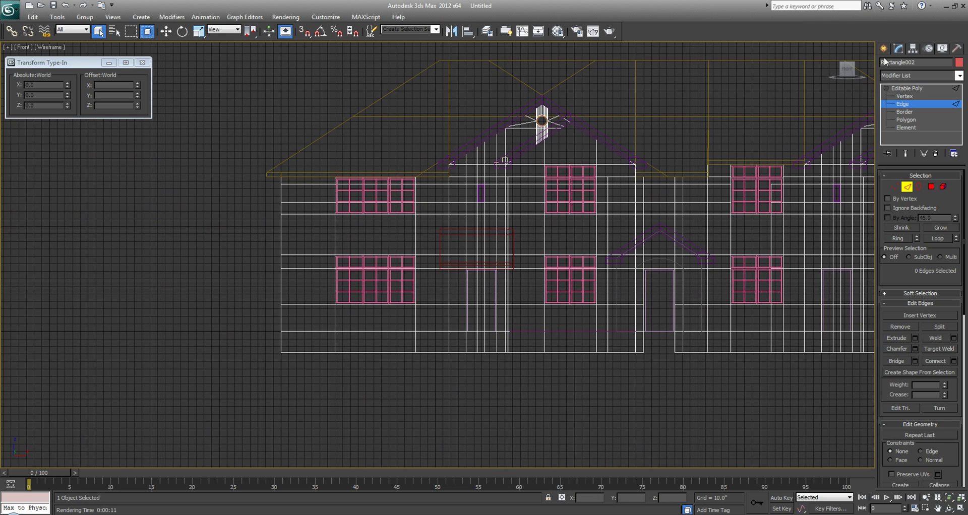
pyautogui.click(884, 49)
pyautogui.click(900, 65)
pyautogui.click(928, 119)
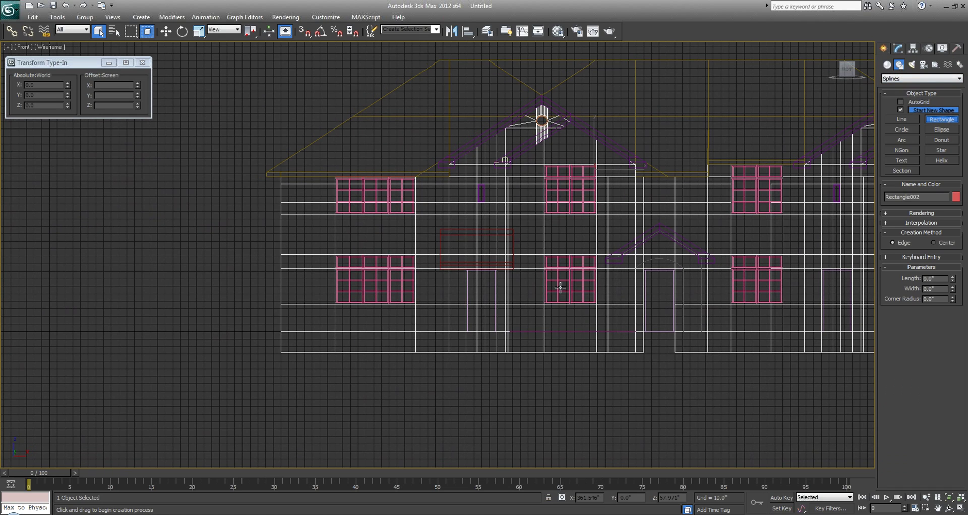
pyautogui.scroll(5, 403, 303)
pyautogui.moveTo(427, 267); pyautogui.dragTo(577, 314)
pyautogui.rightClick(577, 314)
pyautogui.press('p')
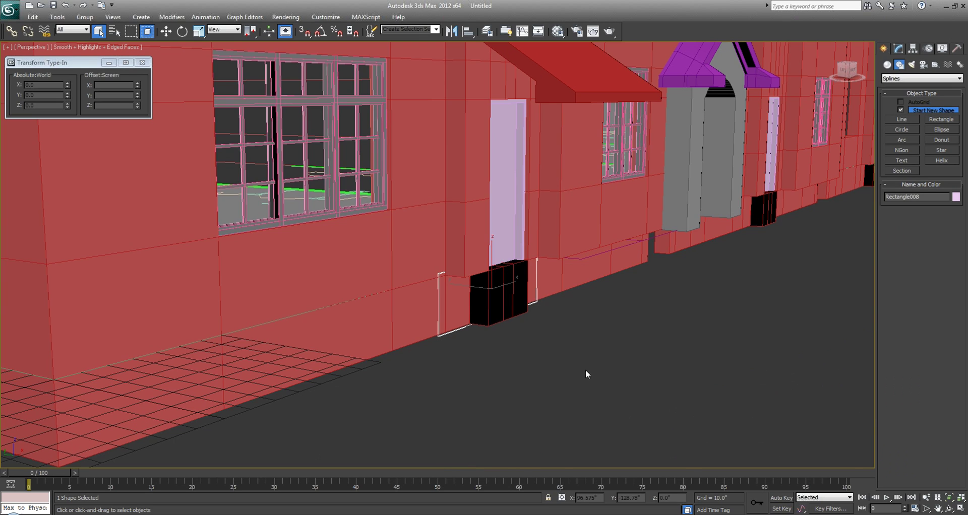
# Convert the rectangle below the first door to an editable poly and extrude its face outward into a landing block.
pyautogui.moveTo(585, 371); pyautogui.dragTo(569, 410, button='middle')
pyautogui.rightClick(426, 334)
pyautogui.moveTo(495, 426)
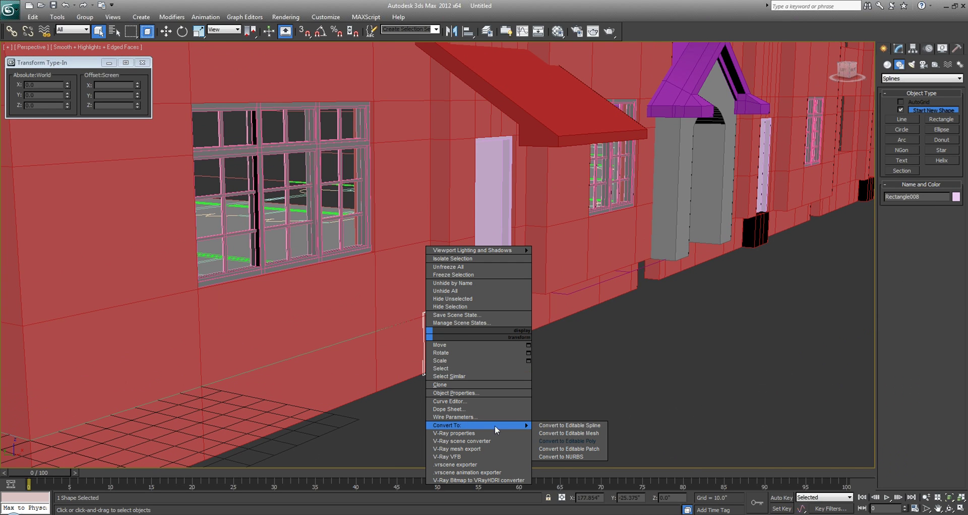
pyautogui.click(552, 440)
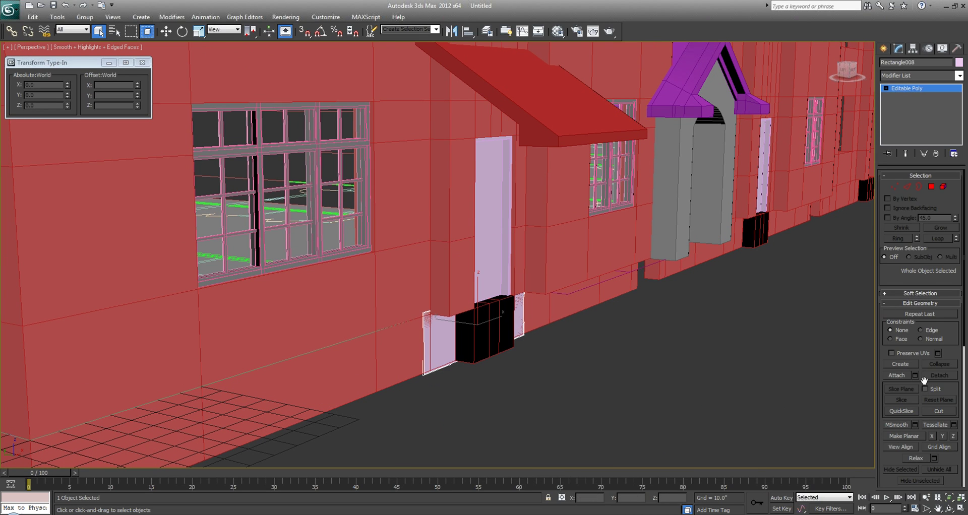
pyautogui.scroll(-5, 942, 449)
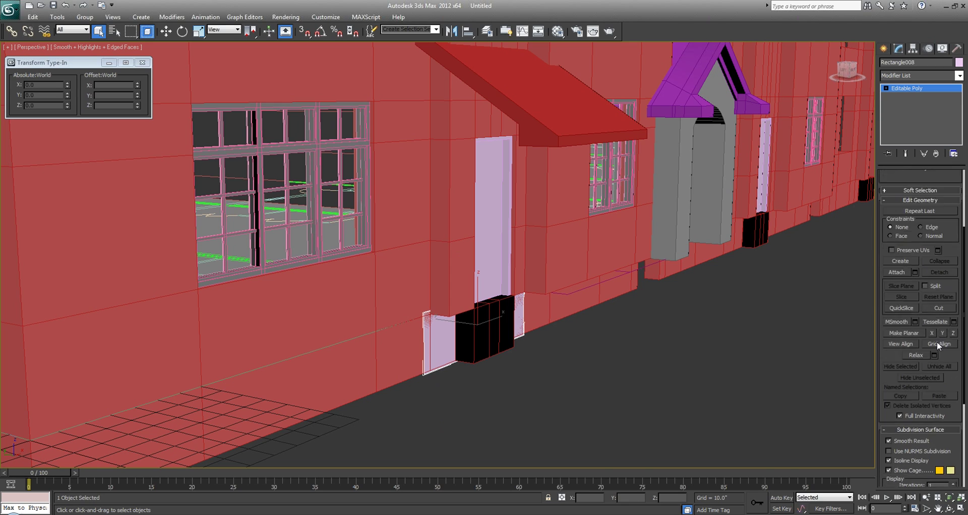
pyautogui.scroll(-5, 924, 316)
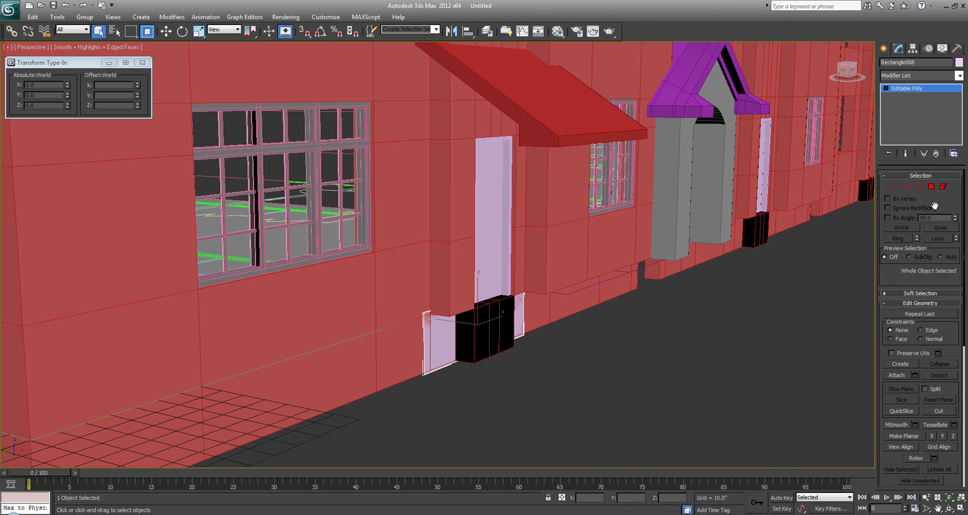
pyautogui.press('4')
pyautogui.click(897, 326)
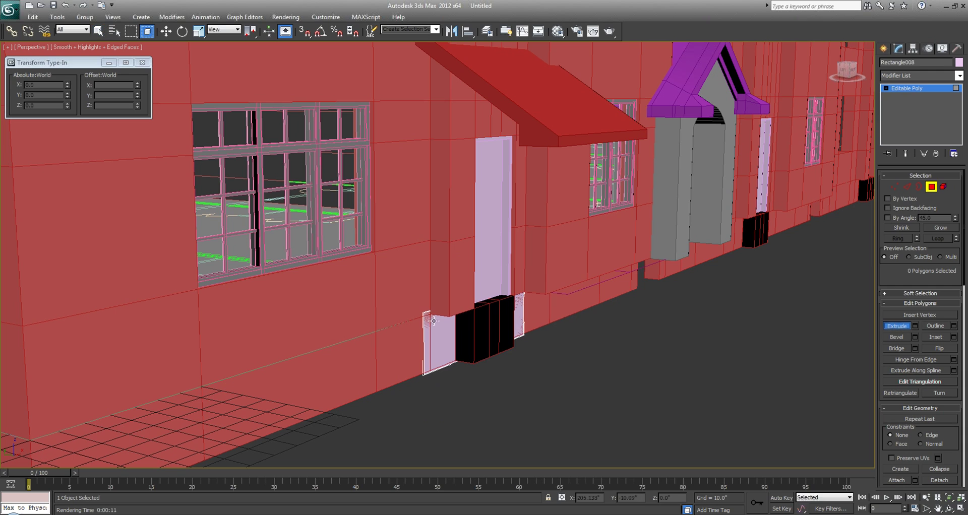
pyautogui.click(444, 332)
pyautogui.moveTo(444, 333); pyautogui.dragTo(439, 190)
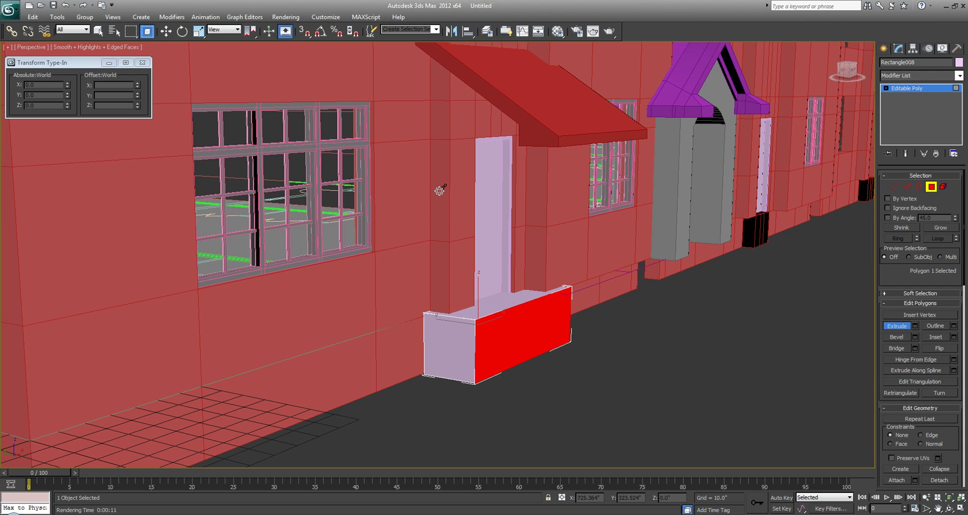
# Slice the landing block's front face horizontally into four bands with QuickSlice in the front view.
pyautogui.scroll(5, 558, 318)
pyautogui.moveTo(551, 350); pyautogui.dragTo(476, 242, button='middle')
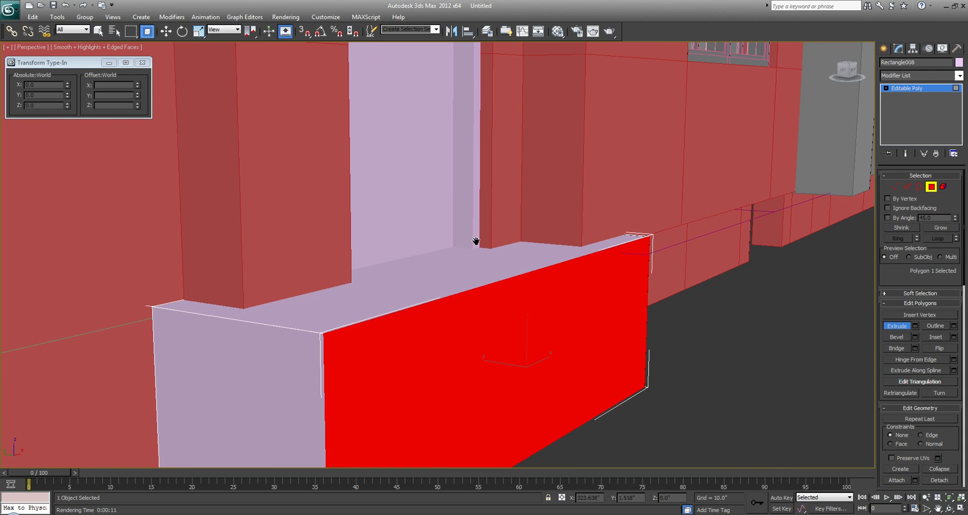
pyautogui.hotkey('alt', 'w')
pyautogui.rightClick(616, 227)
pyautogui.hotkey('alt', 'w')
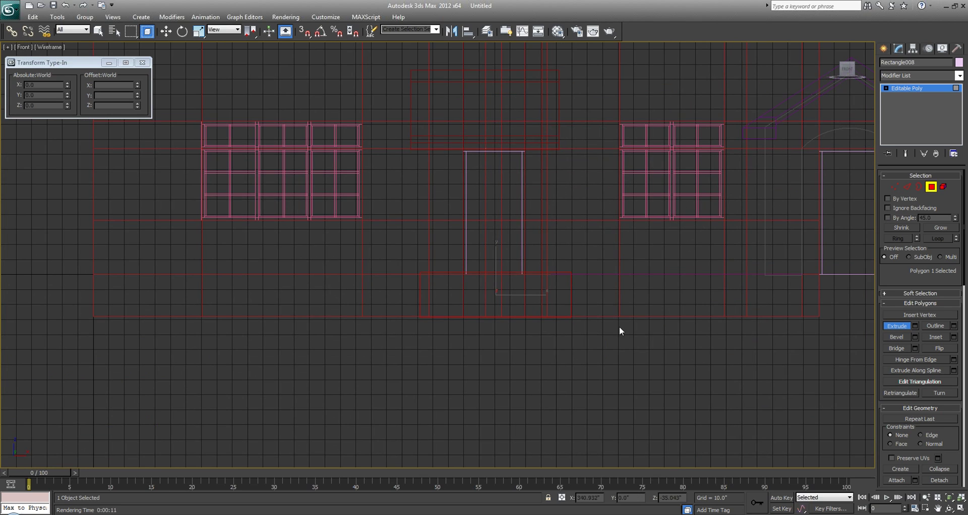
pyautogui.scroll(-3, 911, 421)
pyautogui.click(903, 429)
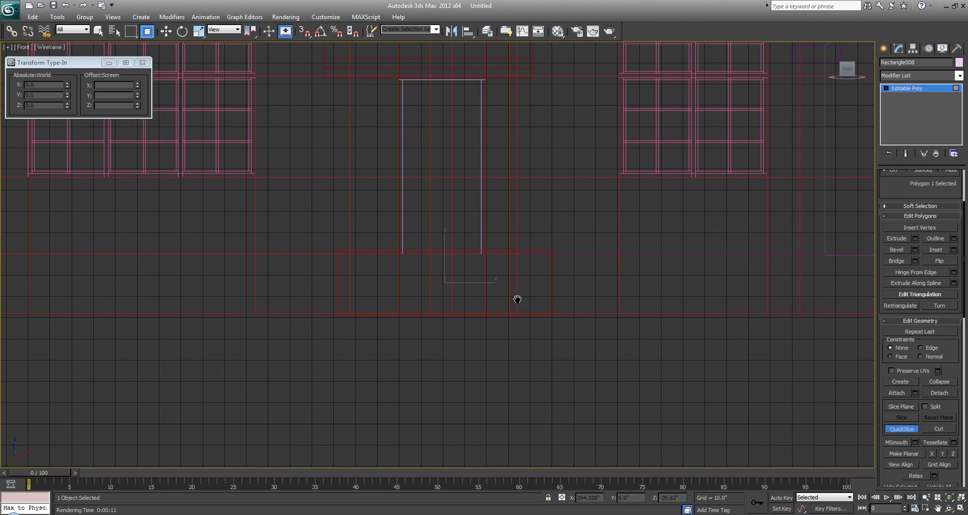
pyautogui.scroll(2, 483, 324)
pyautogui.click(484, 318)
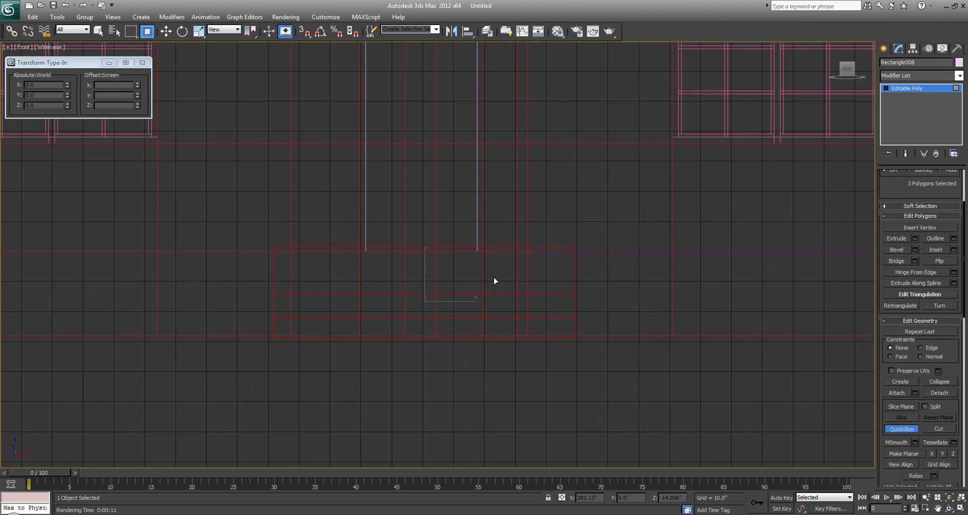
pyautogui.doubleClick(494, 271)
pyautogui.rightClick(494, 273)
pyautogui.press('p')
pyautogui.press('F3')
pyautogui.moveTo(501, 290)
pyautogui.keyDown('alt'); pyautogui.mouseDown(button='middle')
pyautogui.moveTo(588, 363)
pyautogui.moveTo(522, 318)
pyautogui.mouseUp(button='middle'); pyautogui.keyUp('alt')
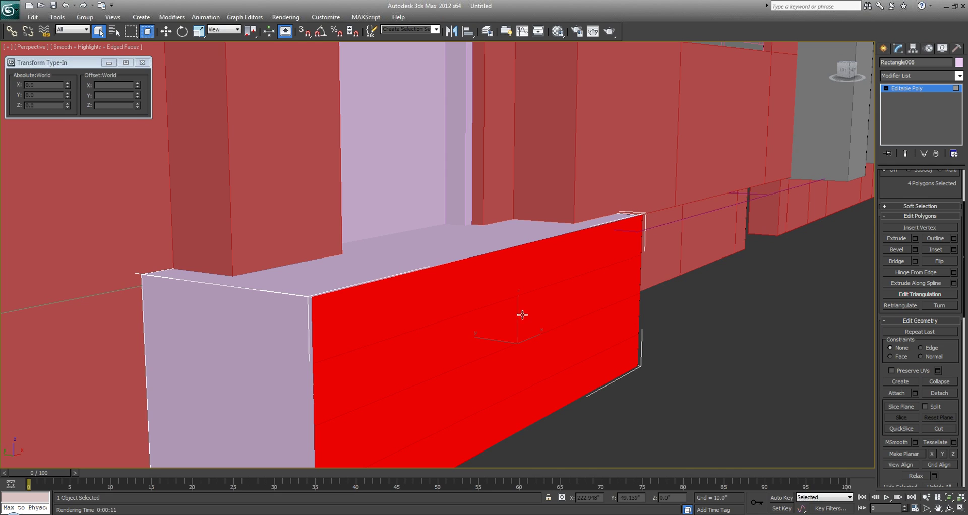
# Move the landing block's front vertices farther out from the wall to deepen the landing.
pyautogui.click(568, 380)
pyautogui.scroll(-5, 543, 305)
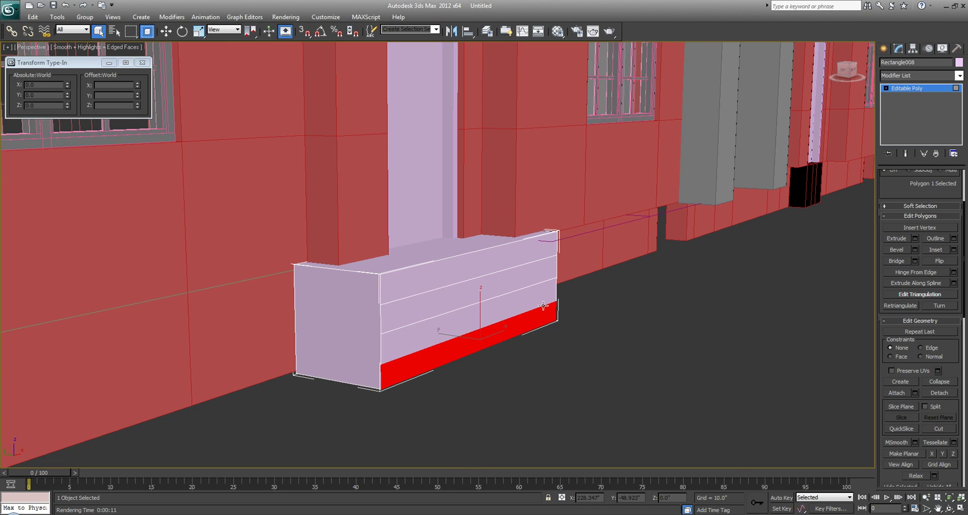
pyautogui.keyDown('alt'); pyautogui.moveTo(499, 319); pyautogui.dragTo(580, 363, button='middle'); pyautogui.keyUp('alt')
pyautogui.press('1')
pyautogui.moveTo(681, 437); pyautogui.dragTo(568, 218)
pyautogui.press('w')
pyautogui.moveTo(580, 315); pyautogui.dragTo(734, 327)
pyautogui.keyDown('alt'); pyautogui.moveTo(734, 328); pyautogui.dragTo(560, 255, button='middle'); pyautogui.keyUp('alt')
# Extrude the block's lower three front bands outward, the lower two farther, and the lowest farthest, forming a stair.
pyautogui.press('4')
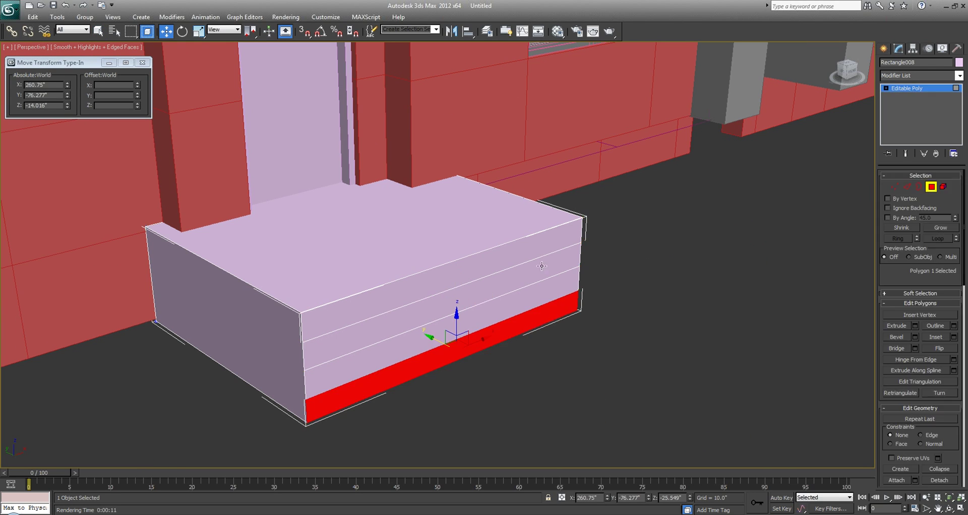
pyautogui.click(545, 266)
pyautogui.keyDown('ctrl'); pyautogui.click(542, 322); pyautogui.keyUp('ctrl')
pyautogui.click(897, 326)
pyautogui.moveTo(533, 322); pyautogui.dragTo(484, 242)
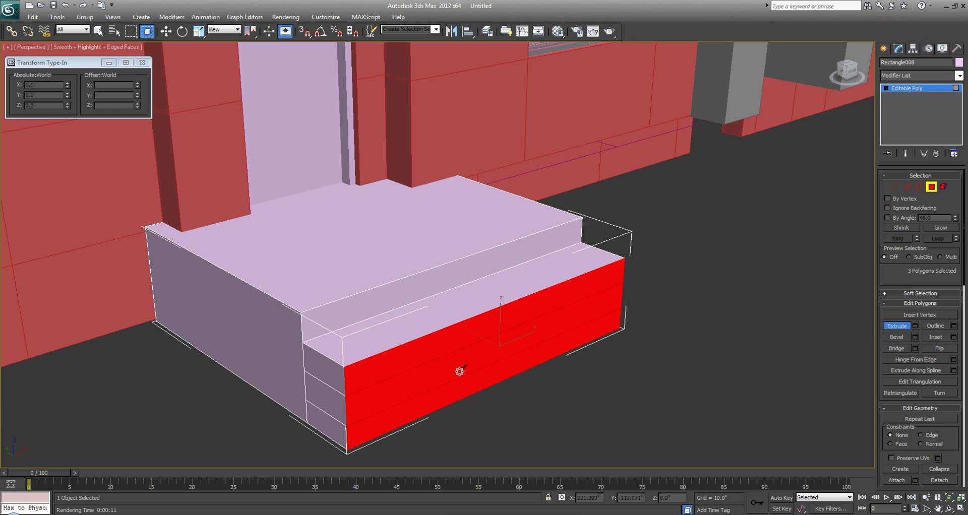
pyautogui.keyDown('alt'); pyautogui.click(459, 344); pyautogui.keyUp('alt')
pyautogui.moveTo(465, 364); pyautogui.dragTo(460, 285)
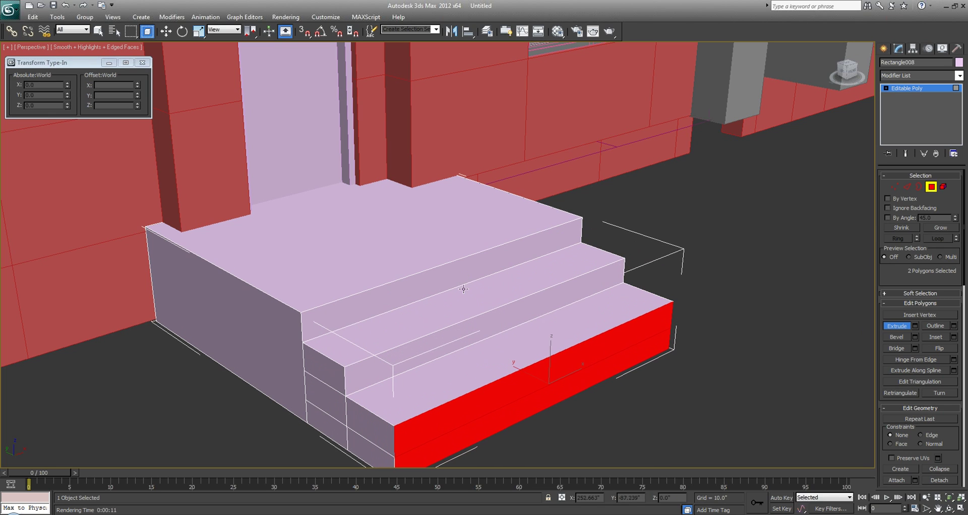
pyautogui.keyDown('alt'); pyautogui.click(506, 374); pyautogui.keyUp('alt')
pyautogui.moveTo(541, 417); pyautogui.dragTo(520, 342)
# Leave the stair's polygon editing and clone the stair as one instance along the facade to the arched porch.
pyautogui.scroll(-10, 520, 341)
pyautogui.press('q')
pyautogui.click(671, 291)
pyautogui.click(885, 50)
pyautogui.keyDown('alt'); pyautogui.moveTo(622, 200); pyautogui.dragTo(457, 255, button='middle'); pyautogui.keyUp('alt')
pyautogui.moveTo(456, 255); pyautogui.dragTo(361, 268, button='middle')
pyautogui.press('w')
pyautogui.keyDown('shift'); pyautogui.moveTo(402, 251); pyautogui.dragTo(561, 273); pyautogui.keyUp('shift')
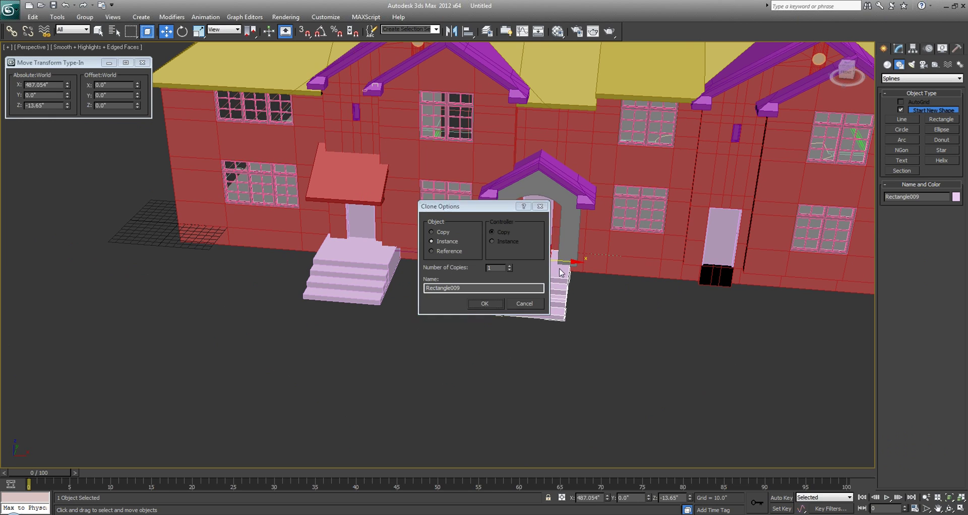
pyautogui.click(485, 303)
# Scale the cloned stair wider to suit the arched porch, adjust its position along the facade, and deselect it.
pyautogui.scroll(4, 513, 298)
pyautogui.press('r')
pyautogui.moveTo(587, 314)
pyautogui.mouseDown()
pyautogui.moveTo(603, 313)
pyautogui.moveTo(582, 312)
pyautogui.mouseUp()
pyautogui.press('w')
pyautogui.keyDown('alt'); pyautogui.moveTo(591, 323); pyautogui.dragTo(584, 316, button='middle'); pyautogui.keyUp('alt')
pyautogui.scroll(-10, 584, 316)
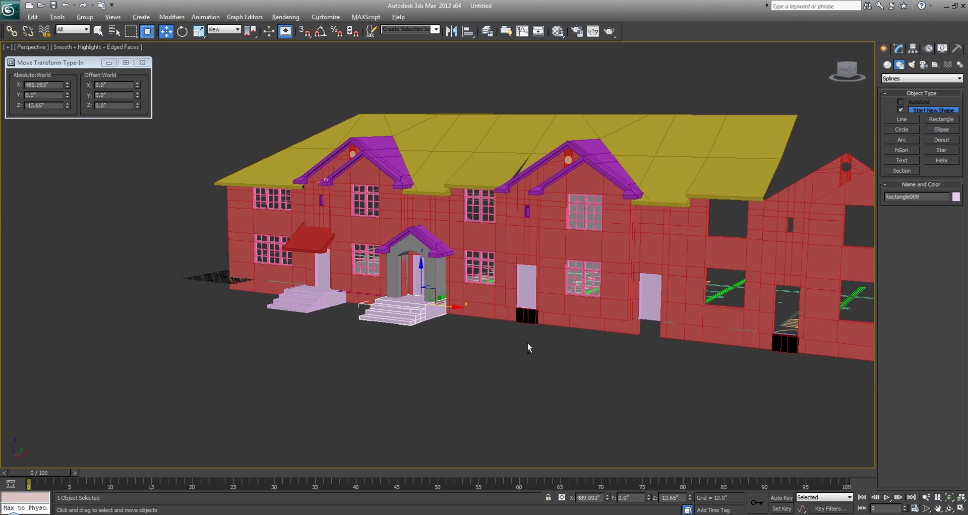
pyautogui.keyDown('alt'); pyautogui.moveTo(527, 344); pyautogui.dragTo(496, 337, button='middle'); pyautogui.keyUp('alt')
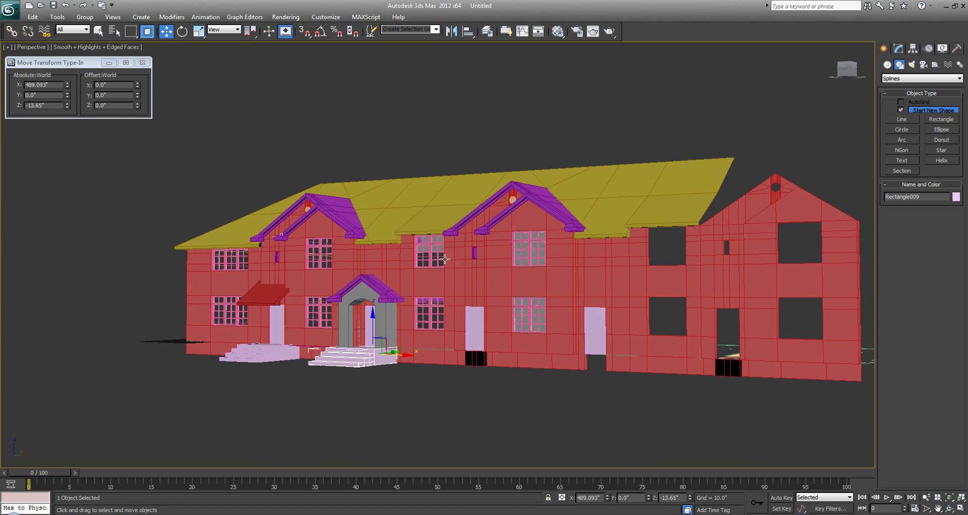
pyautogui.press('q')
pyautogui.click(359, 140)
pyautogui.keyDown('alt'); pyautogui.moveTo(335, 222); pyautogui.dragTo(408, 228, button='middle'); pyautogui.keyUp('alt')
pyautogui.keyDown('alt'); pyautogui.moveTo(494, 227); pyautogui.dragTo(416, 263, button='middle'); pyautogui.keyUp('alt')
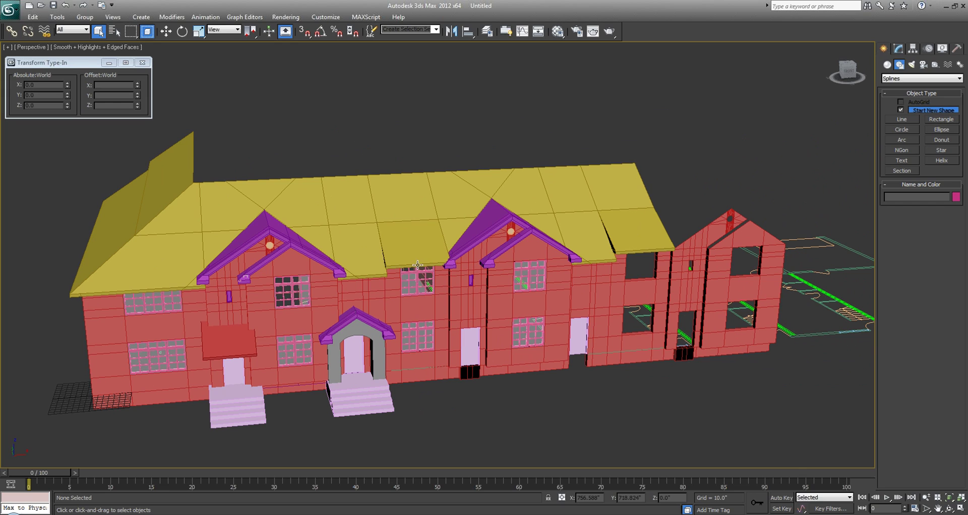
# Save the scene as 8plex-1 in the 3d folder within MidwestRender's Phillips Farm directory.
pyautogui.click(10, 10)
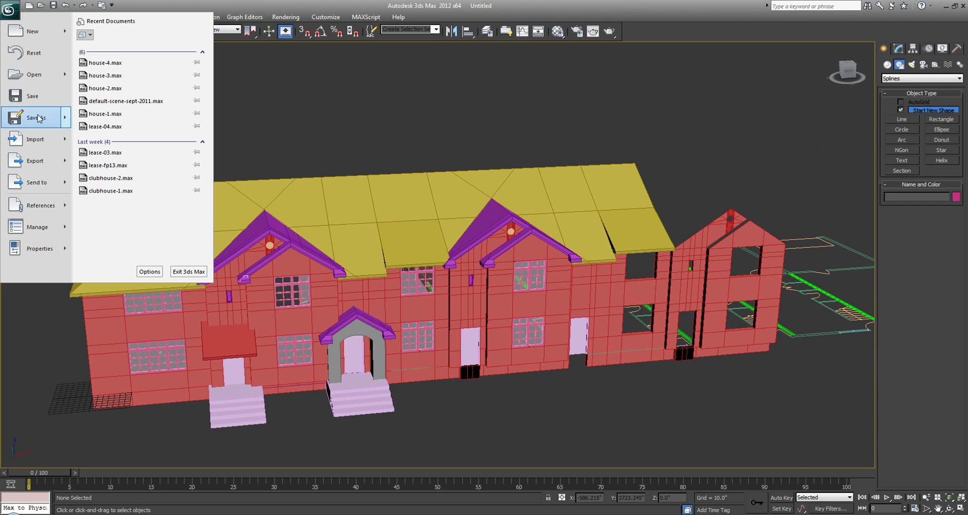
pyautogui.click(53, 119)
pyautogui.click(161, 39)
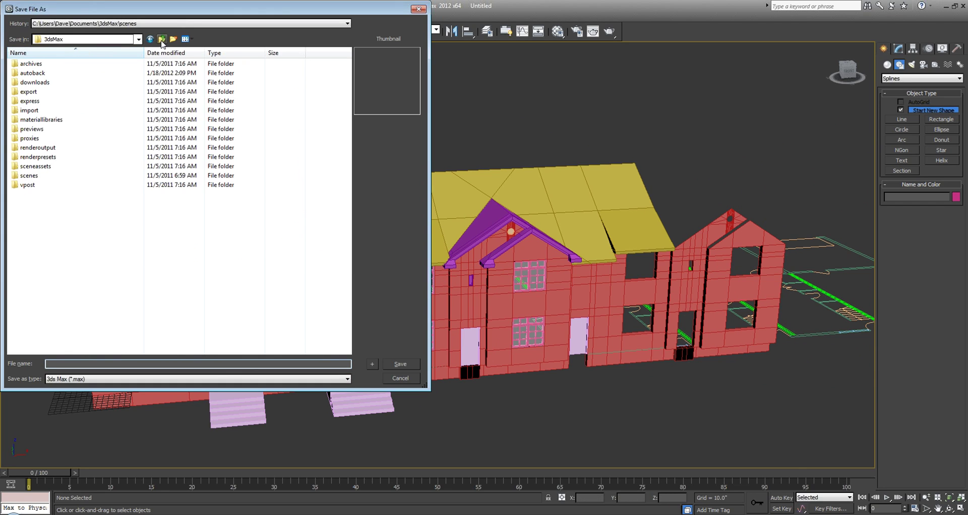
pyautogui.click(90, 39)
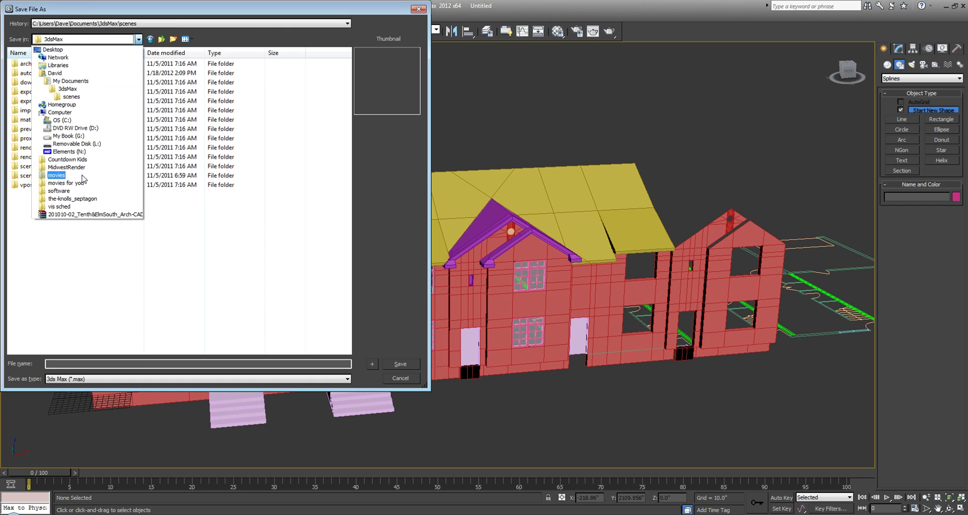
pyautogui.click(68, 167)
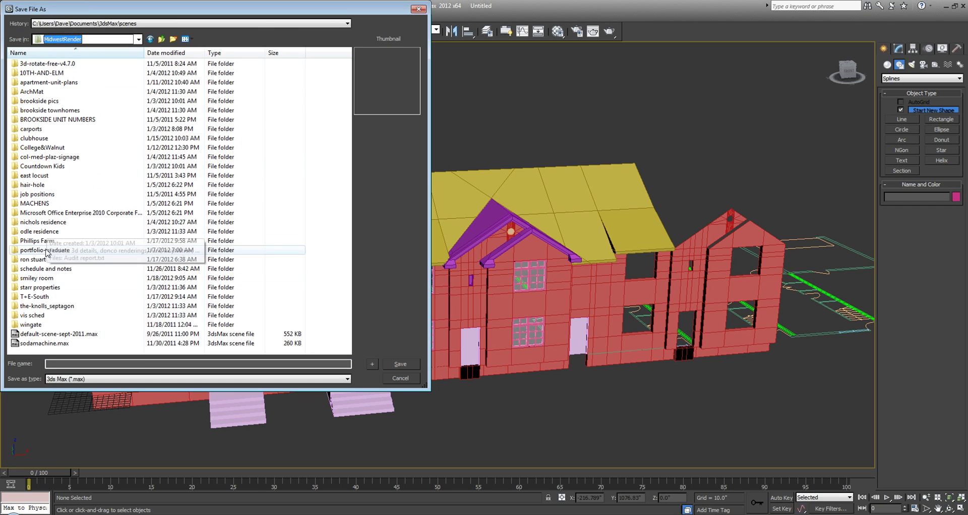
pyautogui.doubleClick(45, 241)
pyautogui.doubleClick(33, 73)
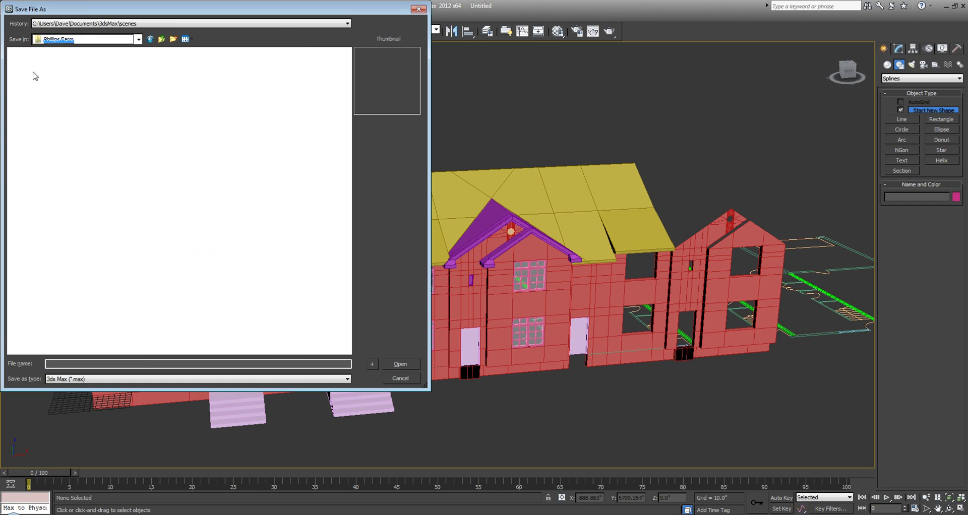
pyautogui.doubleClick(33, 64)
pyautogui.click(81, 363)
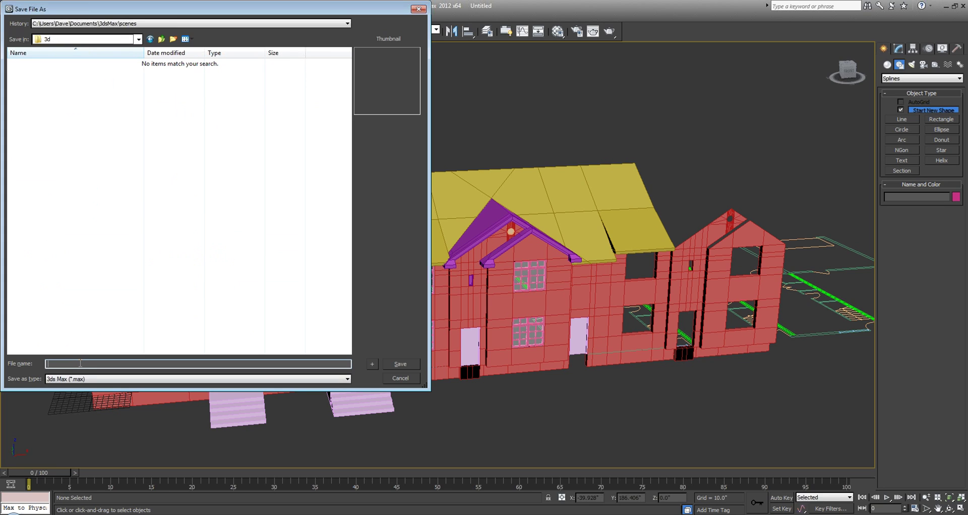
pyautogui.write('8plex-1')
pyautogui.press('Return')
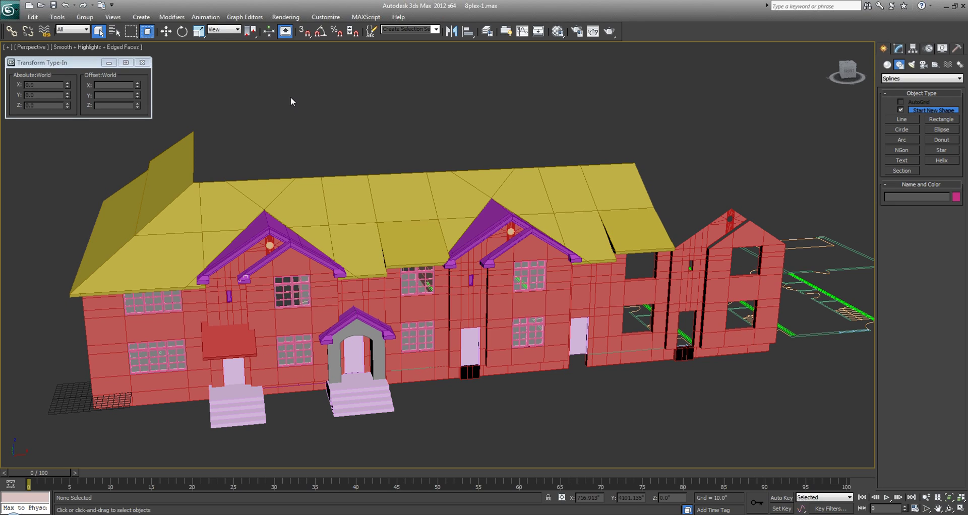
pyautogui.scroll(-3, 586, 297)
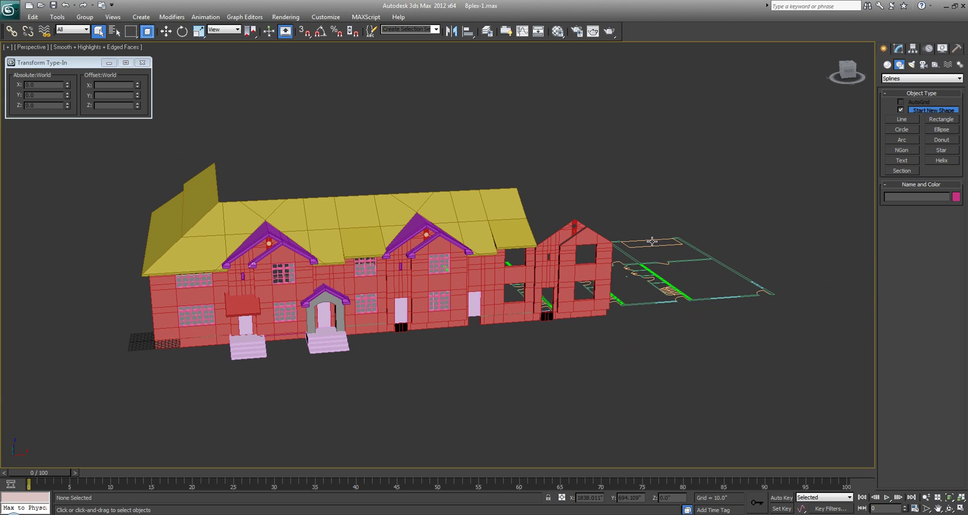
pyautogui.scroll(2, 653, 242)
pyautogui.click(927, 498)
pyautogui.scroll(-1, 479, 271)
pyautogui.moveTo(479, 272); pyautogui.dragTo(440, 241)
pyautogui.scroll(-2, 441, 241)
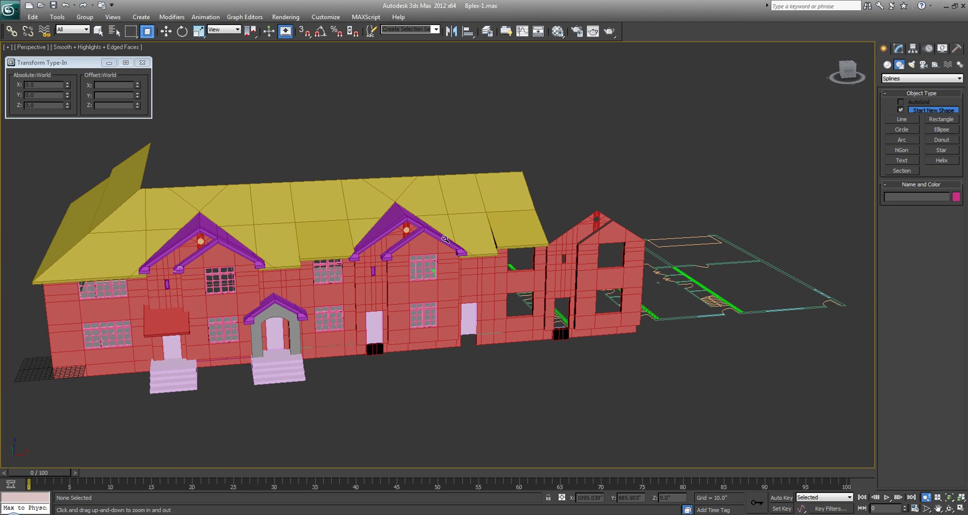